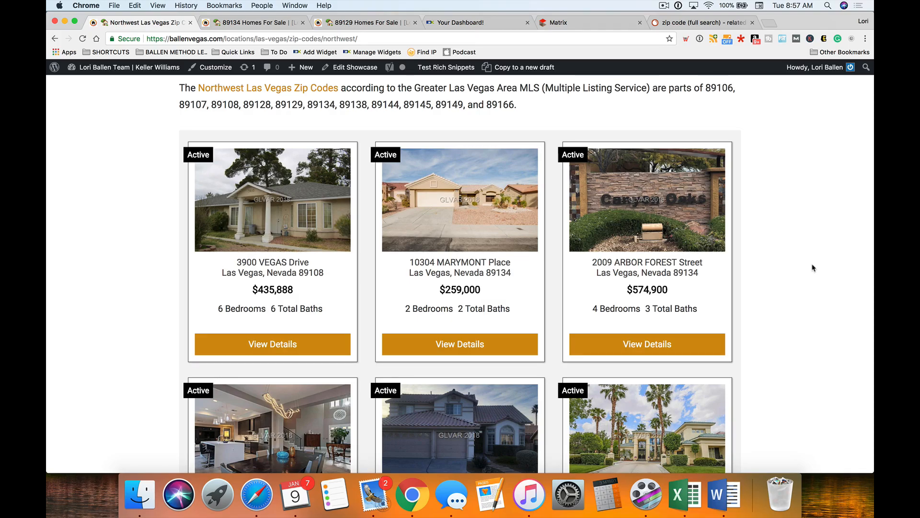
- Open the 89129 Homes For Sale page and highlight, then deselect, its intro paragraph
{"action": "left_click", "coordinate": [351, 23]}
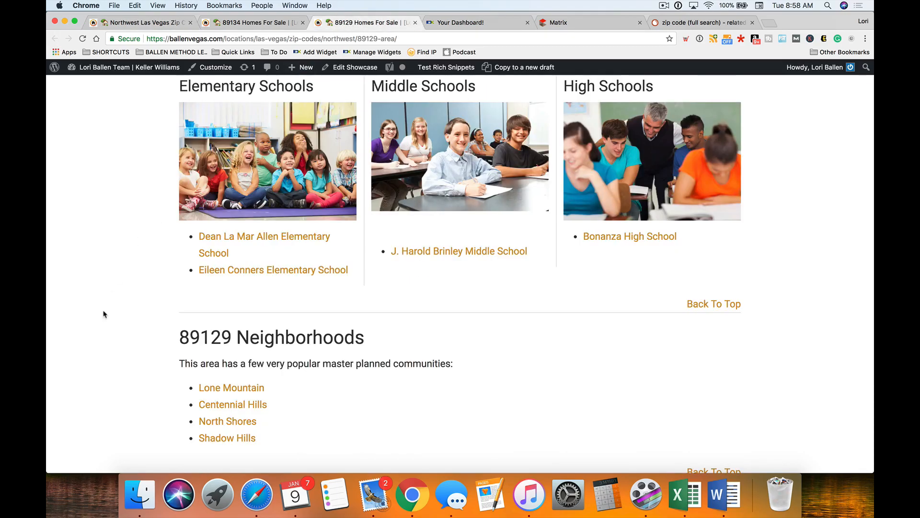
{"action": "scroll", "coordinate": [113, 309], "scroll_direction": "up", "scroll_amount": 20}
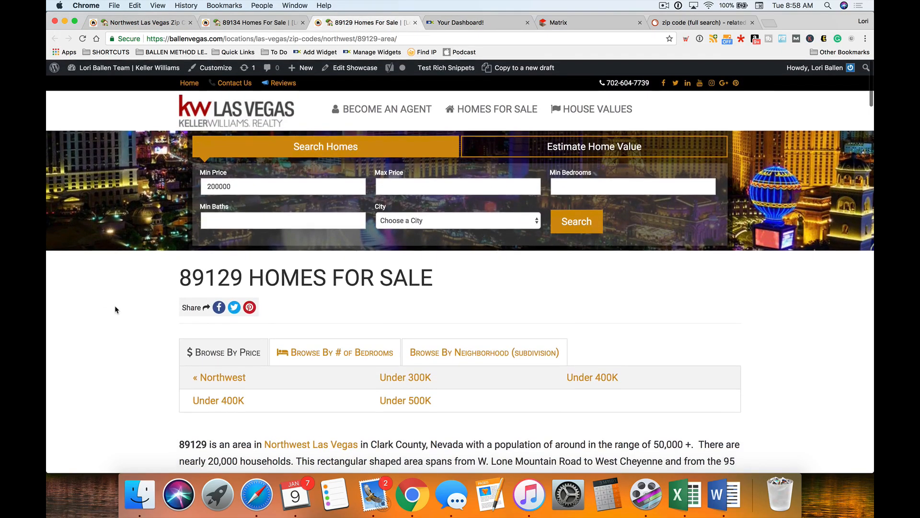
{"action": "scroll", "coordinate": [115, 309], "scroll_direction": "down", "scroll_amount": 3}
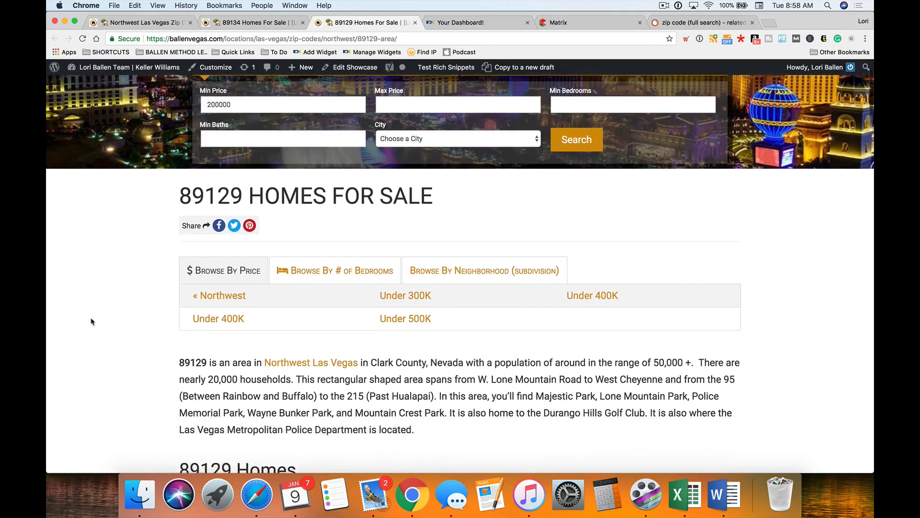
{"action": "scroll", "coordinate": [92, 321], "scroll_direction": "down", "scroll_amount": 4}
{"action": "left_click_drag", "start_coordinate": [414, 322], "coordinate": [162, 274]}
{"action": "left_click", "coordinate": [153, 296]}
- Scroll through the 89129 page's schools, neighborhoods and market table
{"action": "scroll", "coordinate": [158, 294], "scroll_direction": "up", "scroll_amount": 3}
{"action": "scroll", "coordinate": [135, 311], "scroll_direction": "down", "scroll_amount": 3}
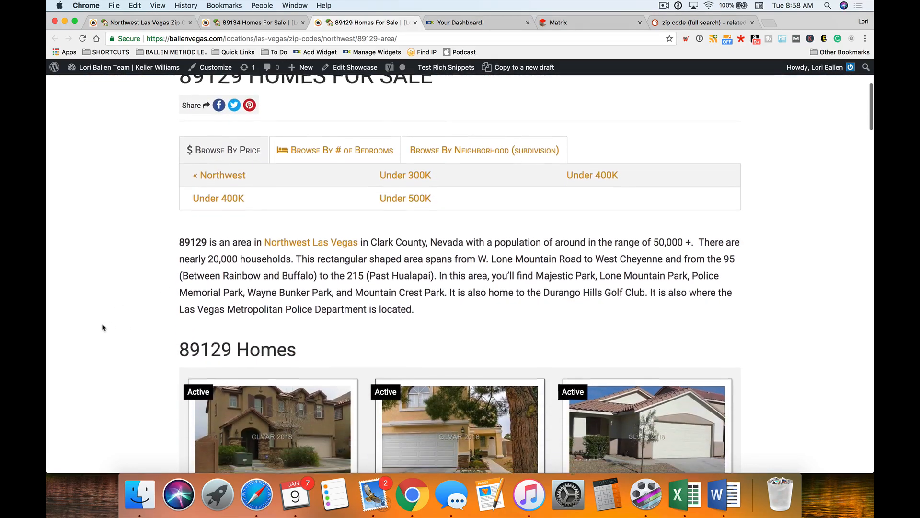
{"action": "scroll", "coordinate": [102, 327], "scroll_direction": "down", "scroll_amount": 18}
{"action": "scroll", "coordinate": [166, 342], "scroll_direction": "down", "scroll_amount": 20}
{"action": "scroll", "coordinate": [166, 343], "scroll_direction": "up", "scroll_amount": 15}
{"action": "scroll", "coordinate": [168, 323], "scroll_direction": "down", "scroll_amount": 15}
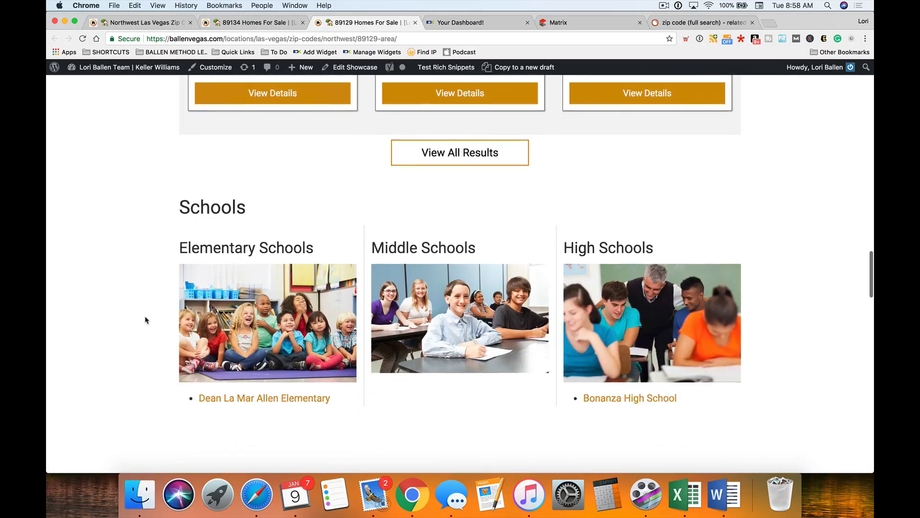
{"action": "scroll", "coordinate": [145, 318], "scroll_direction": "down", "scroll_amount": 5}
{"action": "scroll", "coordinate": [144, 318], "scroll_direction": "up", "scroll_amount": 1}
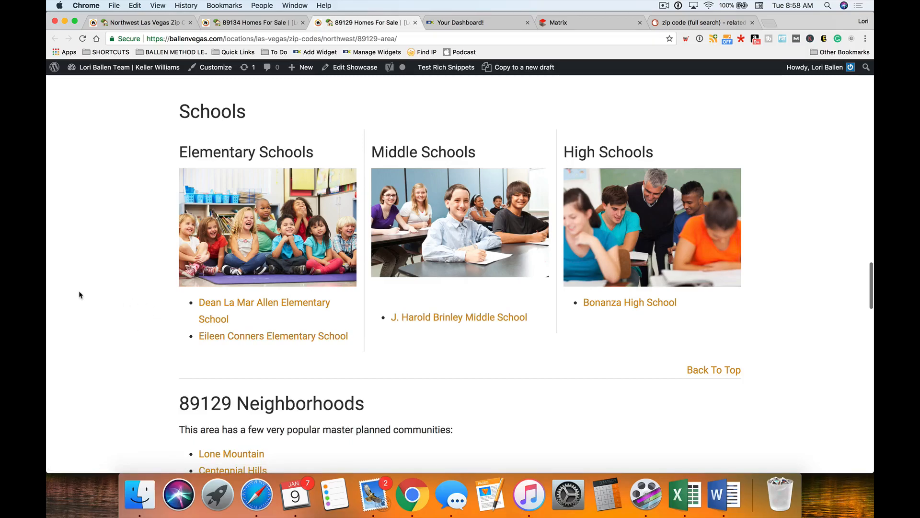
{"action": "scroll", "coordinate": [81, 296], "scroll_direction": "up", "scroll_amount": 15}
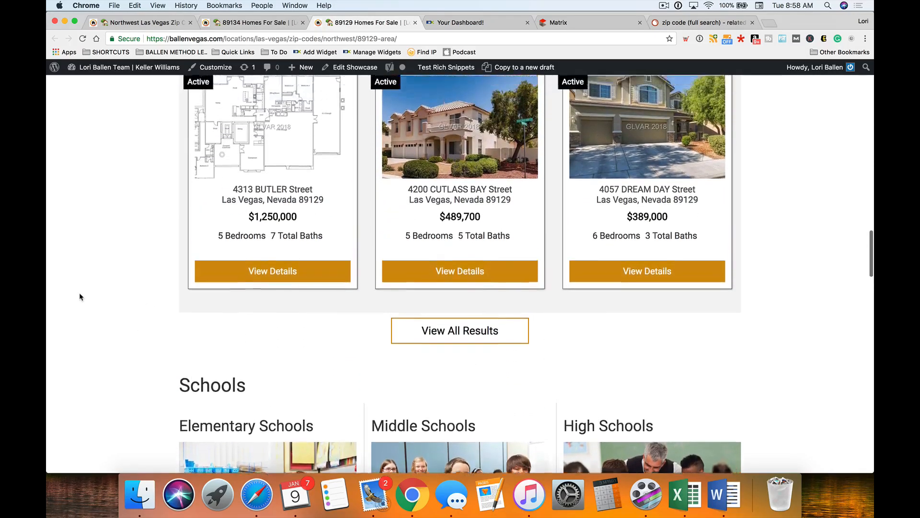
{"action": "scroll", "coordinate": [80, 296], "scroll_direction": "down", "scroll_amount": 15}
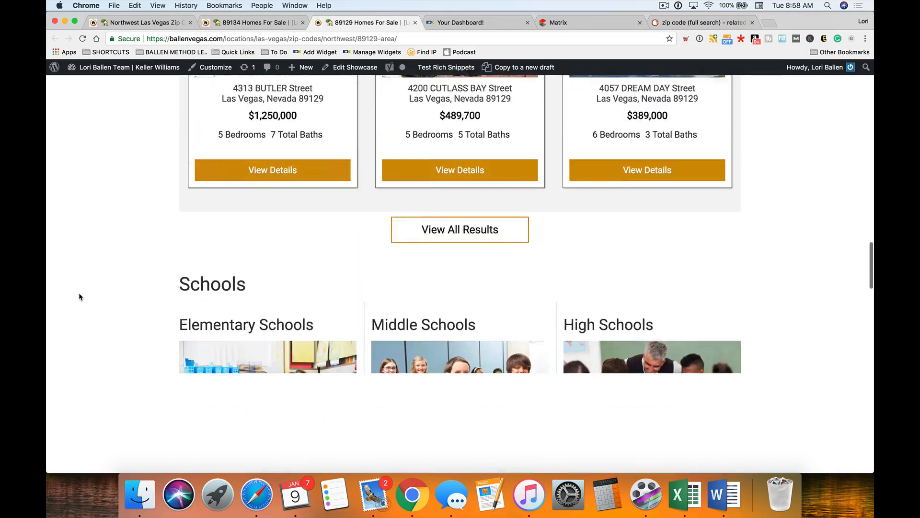
{"action": "scroll", "coordinate": [79, 296], "scroll_direction": "up", "scroll_amount": 3}
{"action": "scroll", "coordinate": [80, 296], "scroll_direction": "down", "scroll_amount": 6}
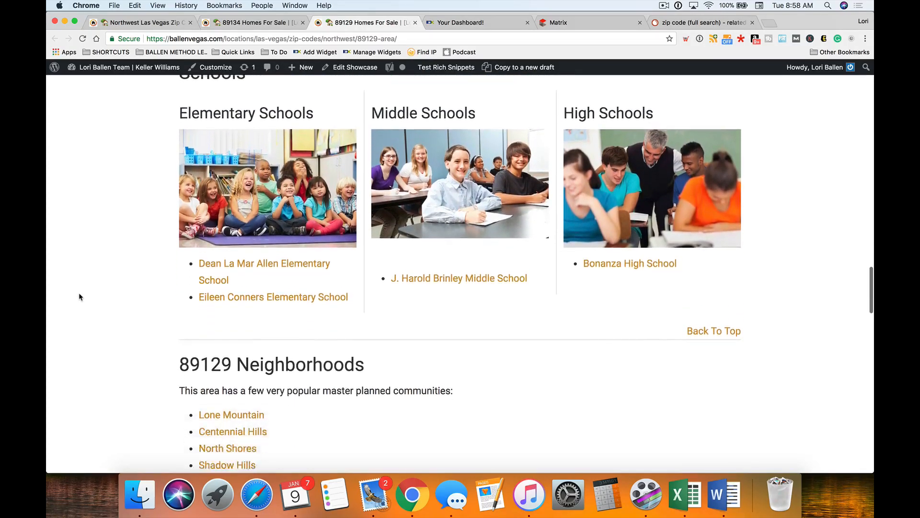
{"action": "scroll", "coordinate": [78, 295], "scroll_direction": "down", "scroll_amount": 2}
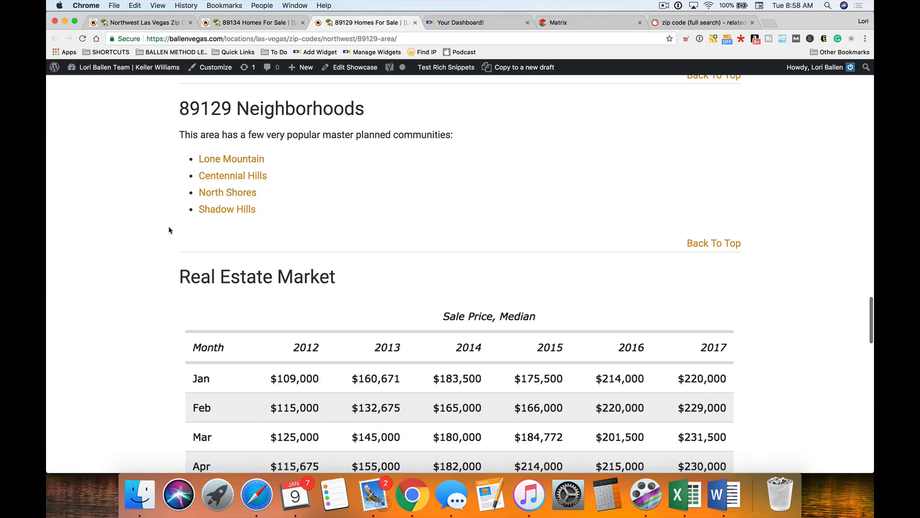
{"action": "scroll", "coordinate": [99, 243], "scroll_direction": "down", "scroll_amount": 4}
{"action": "scroll", "coordinate": [100, 243], "scroll_direction": "down", "scroll_amount": 12}
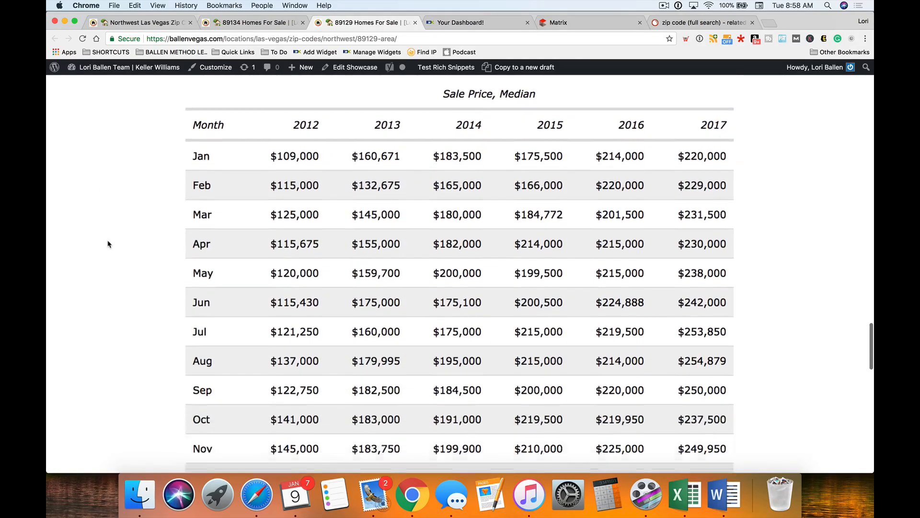
{"action": "scroll", "coordinate": [134, 249], "scroll_direction": "down", "scroll_amount": 12}
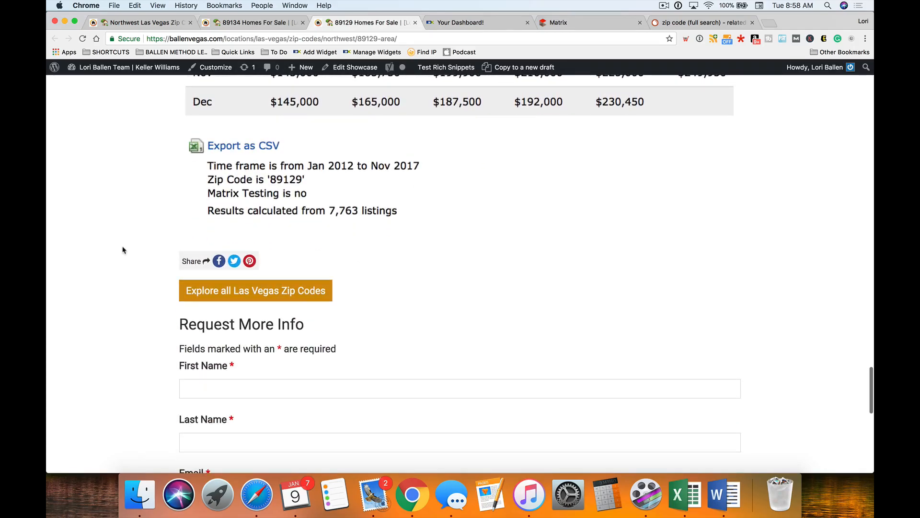
{"action": "scroll", "coordinate": [125, 247], "scroll_direction": "up", "scroll_amount": 15}
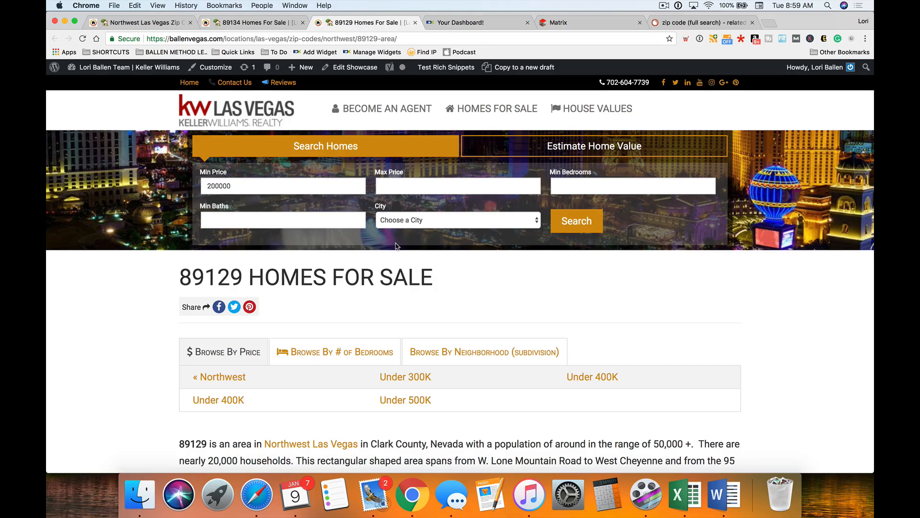
- Switch to the 'zip code (full search)' SEMrush tab and move it further left
{"action": "left_click", "coordinate": [686, 23]}
{"action": "left_click_drag", "start_coordinate": [686, 22], "coordinate": [474, 24]}
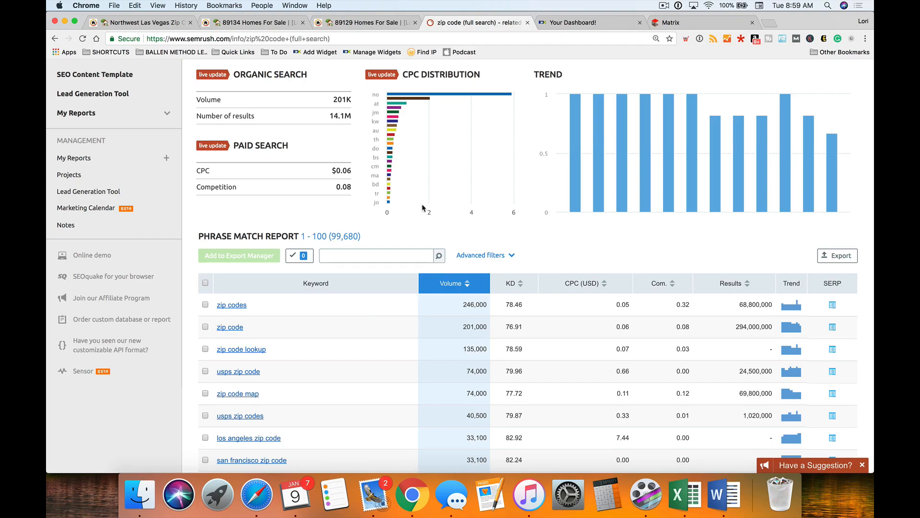
{"action": "scroll", "coordinate": [422, 205], "scroll_direction": "up", "scroll_amount": 10}
- Scroll down to the Phrase Match table for 'zip code', led by 'zip codes' at 246,000
{"action": "left_click_drag", "start_coordinate": [294, 92], "coordinate": [242, 91]}
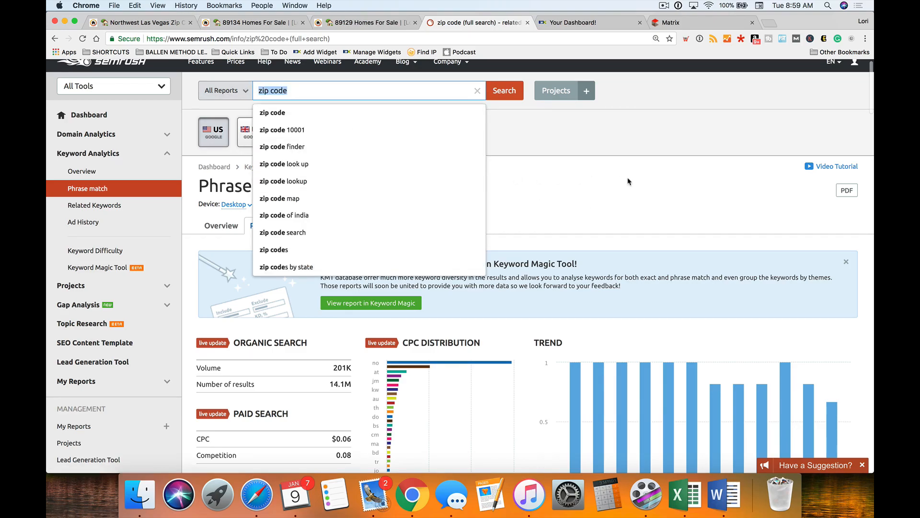
{"action": "left_click", "coordinate": [657, 221]}
{"action": "scroll", "coordinate": [644, 241], "scroll_direction": "down", "scroll_amount": 1}
{"action": "scroll", "coordinate": [643, 241], "scroll_direction": "down", "scroll_amount": 10}
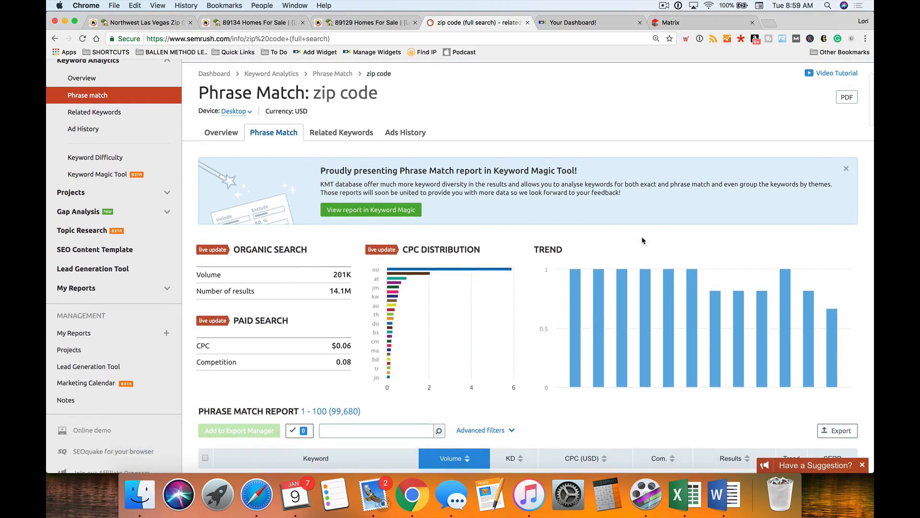
{"action": "scroll", "coordinate": [642, 241], "scroll_direction": "down", "scroll_amount": 3}
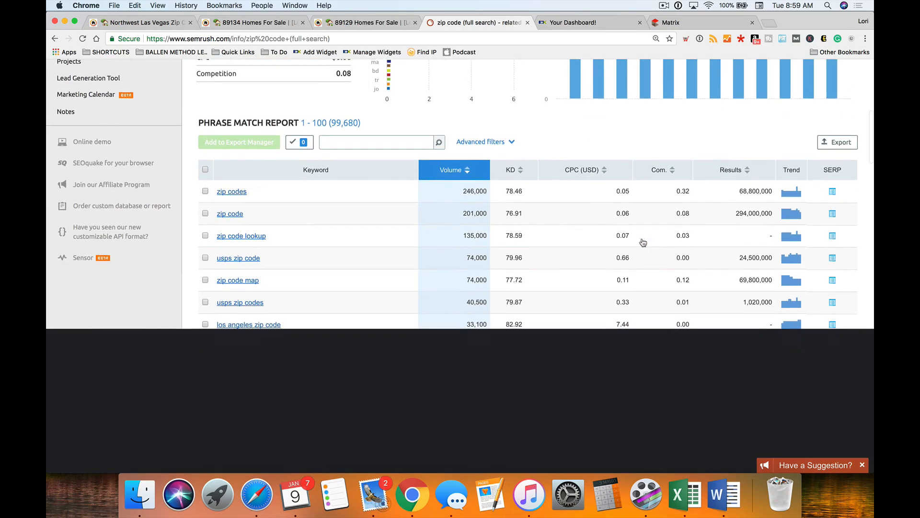
{"action": "scroll", "coordinate": [294, 227], "scroll_direction": "down", "scroll_amount": 2}
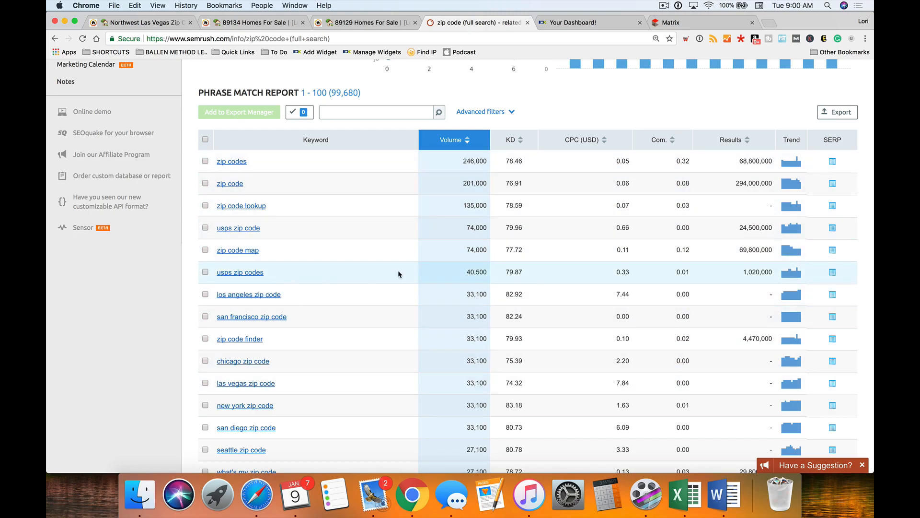
{"action": "scroll", "coordinate": [246, 235], "scroll_direction": "down", "scroll_amount": 3}
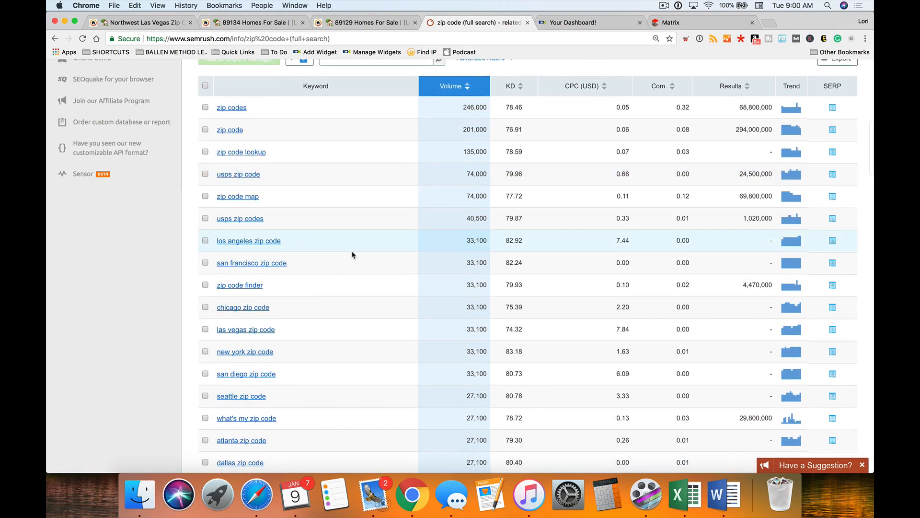
{"action": "scroll", "coordinate": [352, 254], "scroll_direction": "down", "scroll_amount": 3}
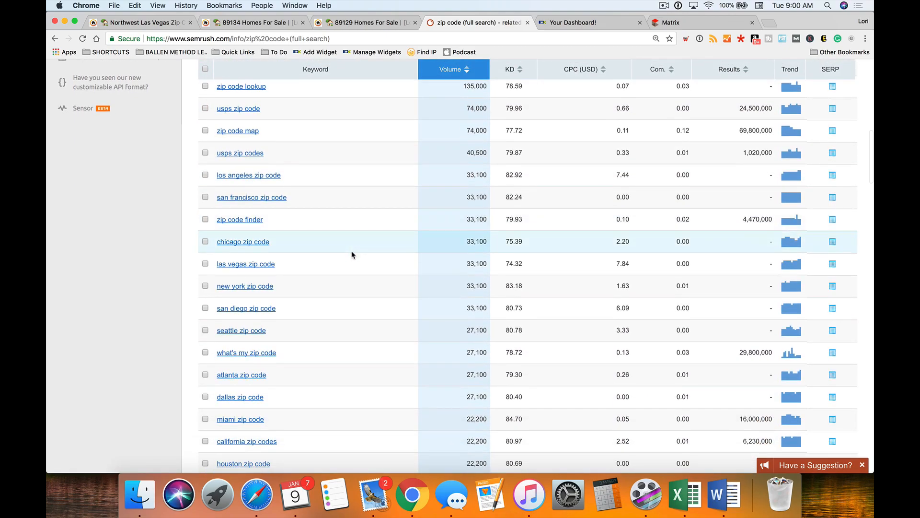
{"action": "scroll", "coordinate": [353, 254], "scroll_direction": "down", "scroll_amount": 2}
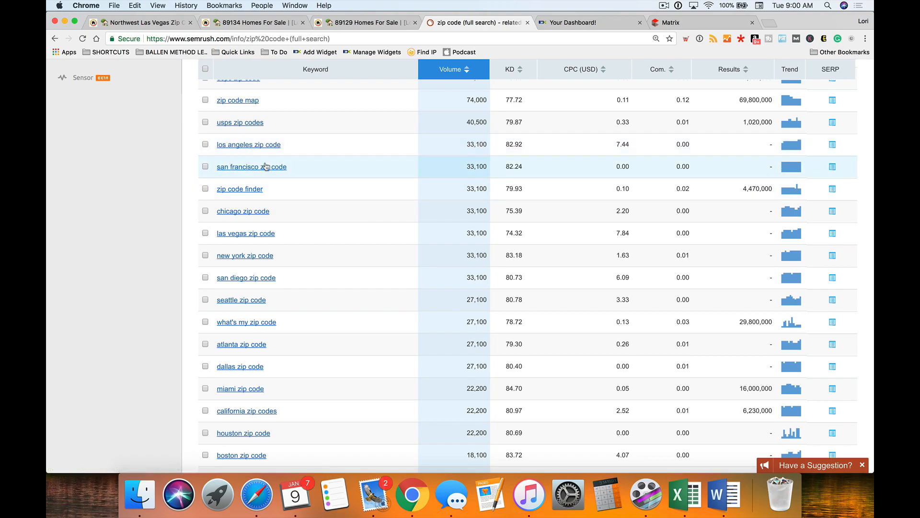
{"action": "scroll", "coordinate": [300, 177], "scroll_direction": "down", "scroll_amount": 1}
{"action": "scroll", "coordinate": [293, 187], "scroll_direction": "down", "scroll_amount": 1}
{"action": "scroll", "coordinate": [278, 205], "scroll_direction": "down", "scroll_amount": 1}
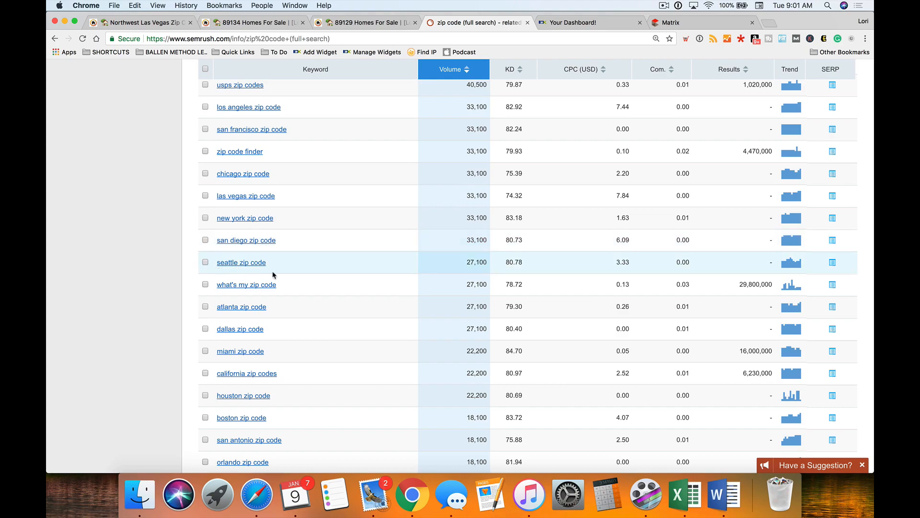
{"action": "scroll", "coordinate": [259, 314], "scroll_direction": "down", "scroll_amount": 1}
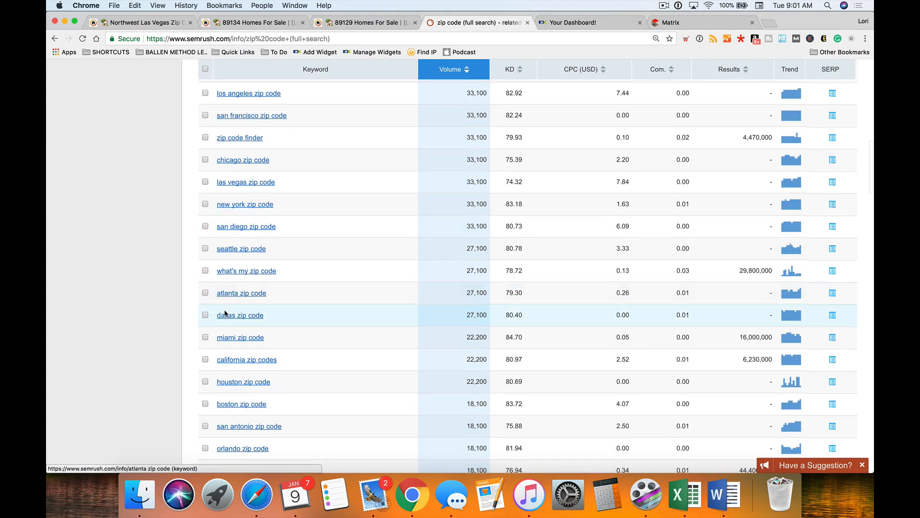
{"action": "scroll", "coordinate": [271, 335], "scroll_direction": "down", "scroll_amount": 3}
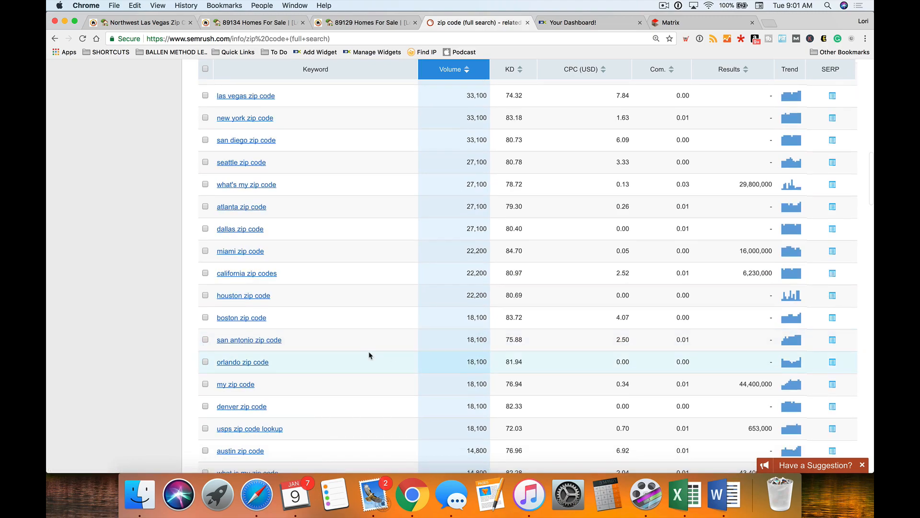
{"action": "scroll", "coordinate": [370, 355], "scroll_direction": "down", "scroll_amount": 2}
{"action": "scroll", "coordinate": [364, 355], "scroll_direction": "up", "scroll_amount": 3}
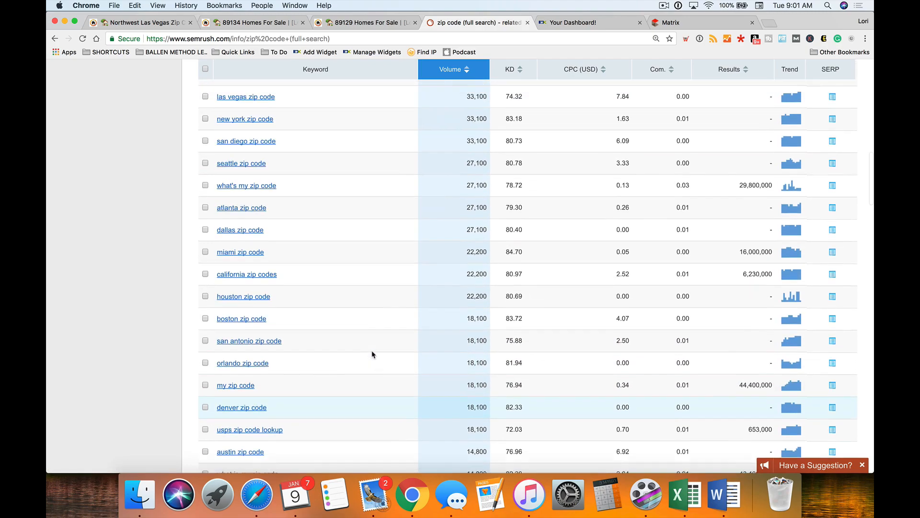
{"action": "scroll", "coordinate": [356, 353], "scroll_direction": "up", "scroll_amount": 6}
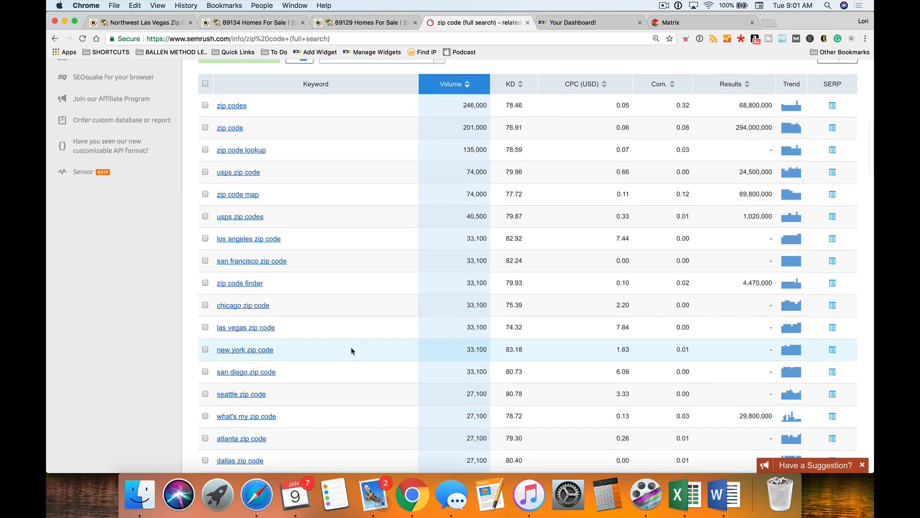
{"action": "scroll", "coordinate": [268, 260], "scroll_direction": "up", "scroll_amount": 10}
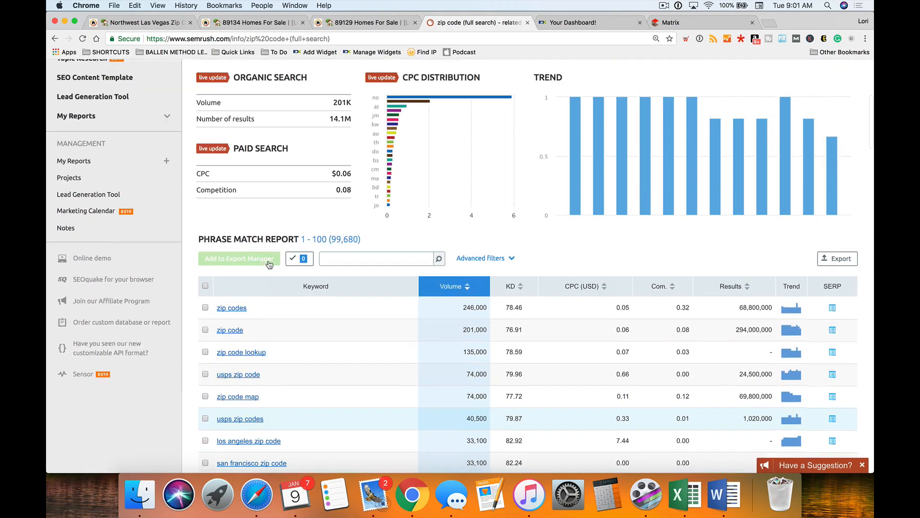
{"action": "scroll", "coordinate": [268, 263], "scroll_direction": "up", "scroll_amount": 1}
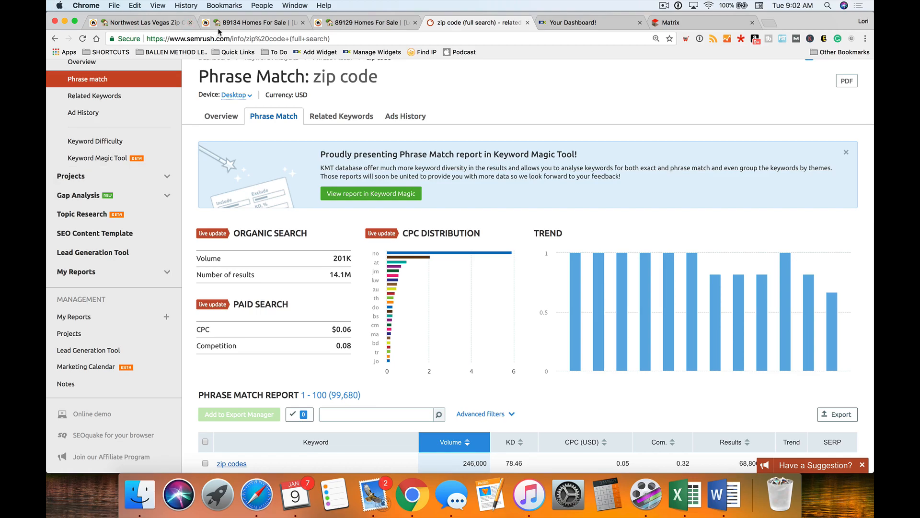
- Go back to the ballenvegas.com tab listing price links Under 100K through Under 600K
{"action": "left_click", "coordinate": [240, 22]}
{"action": "scroll", "coordinate": [479, 143], "scroll_direction": "down", "scroll_amount": 2}
{"action": "scroll", "coordinate": [493, 119], "scroll_direction": "up", "scroll_amount": 2}
- Open Las Vegas Homes For Sale and browse by Zip Codes to the Las Vegas Zip Codes page
{"action": "left_click", "coordinate": [489, 109]}
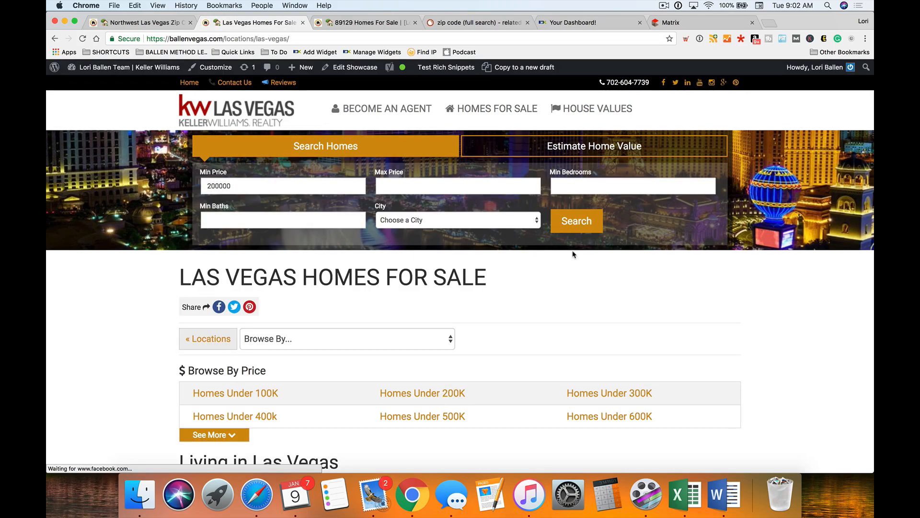
{"action": "scroll", "coordinate": [573, 255], "scroll_direction": "down", "scroll_amount": 3}
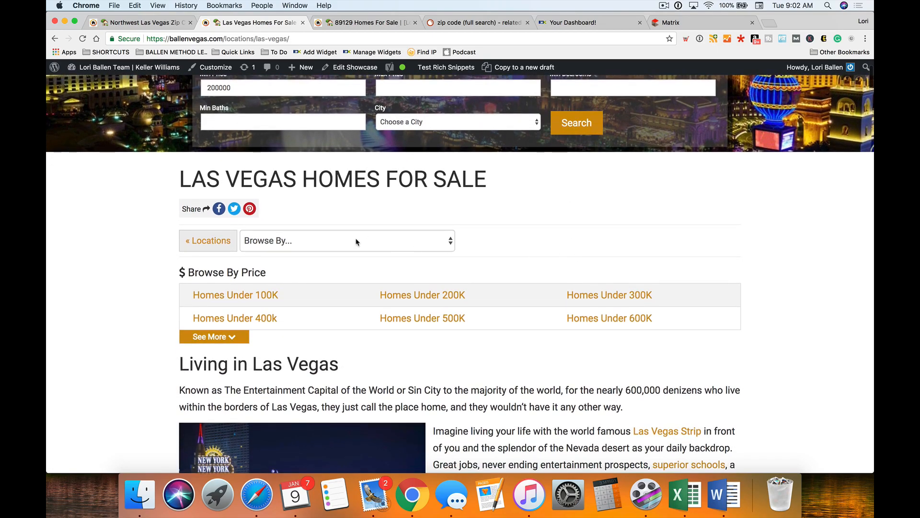
{"action": "scroll", "coordinate": [259, 235], "scroll_direction": "down", "scroll_amount": 1}
{"action": "left_click", "coordinate": [344, 207]}
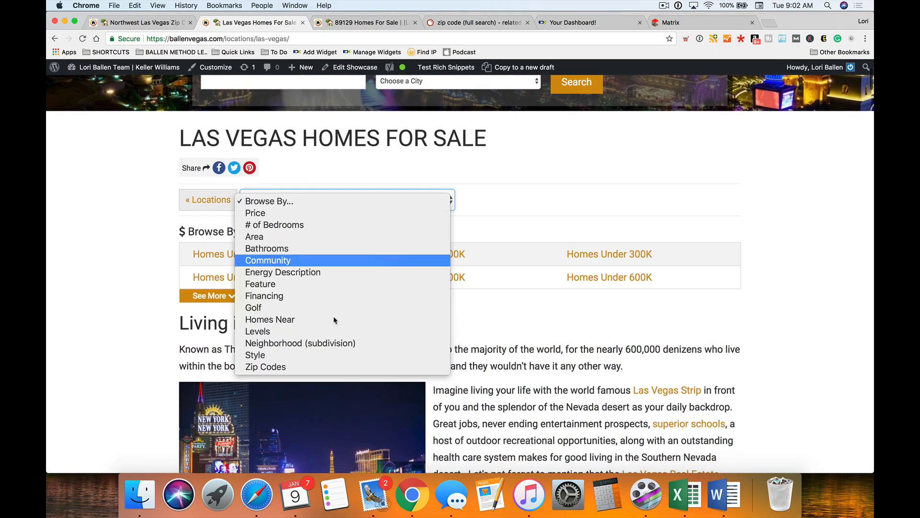
{"action": "left_click", "coordinate": [339, 365]}
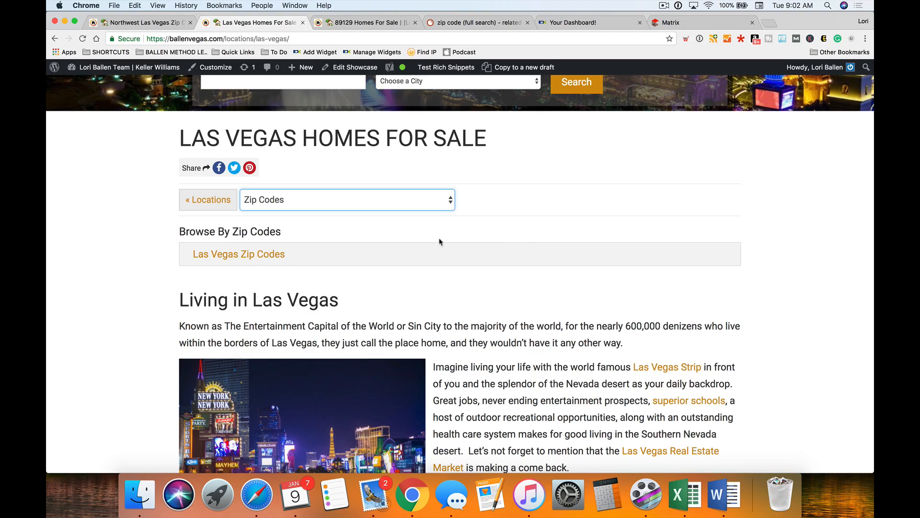
{"action": "left_click", "coordinate": [453, 244]}
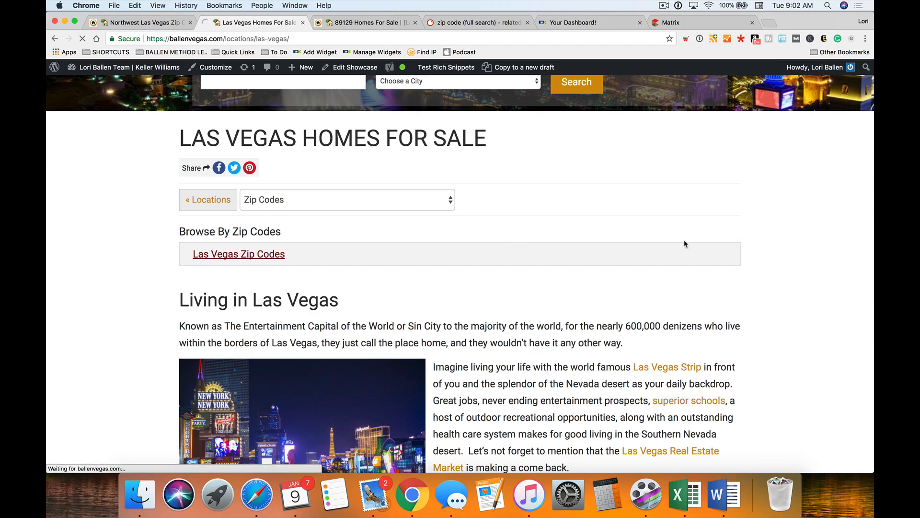
- Scroll through the Northwest, Southwest, South and East zip code areas and listings
{"action": "scroll", "coordinate": [690, 245], "scroll_direction": "down", "scroll_amount": 1}
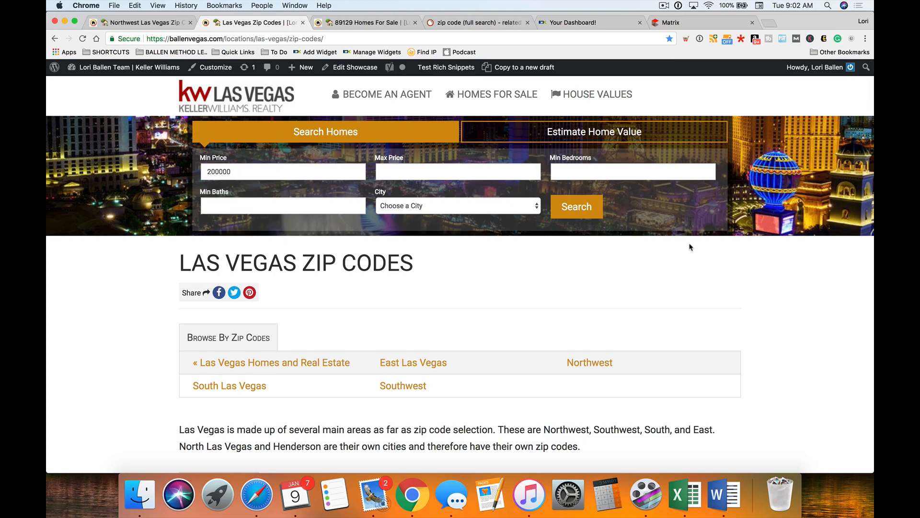
{"action": "scroll", "coordinate": [690, 247], "scroll_direction": "down", "scroll_amount": 5}
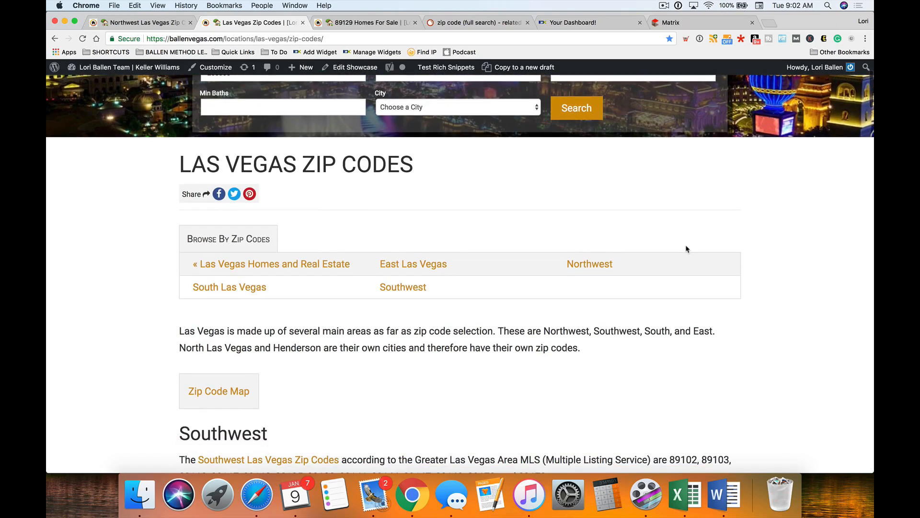
{"action": "scroll", "coordinate": [686, 249], "scroll_direction": "down", "scroll_amount": 8}
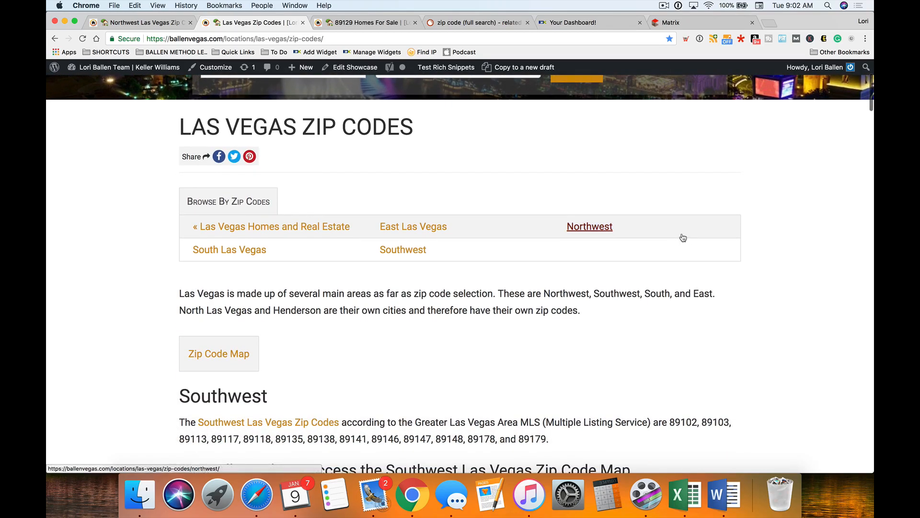
{"action": "scroll", "coordinate": [683, 237], "scroll_direction": "down", "scroll_amount": 20}
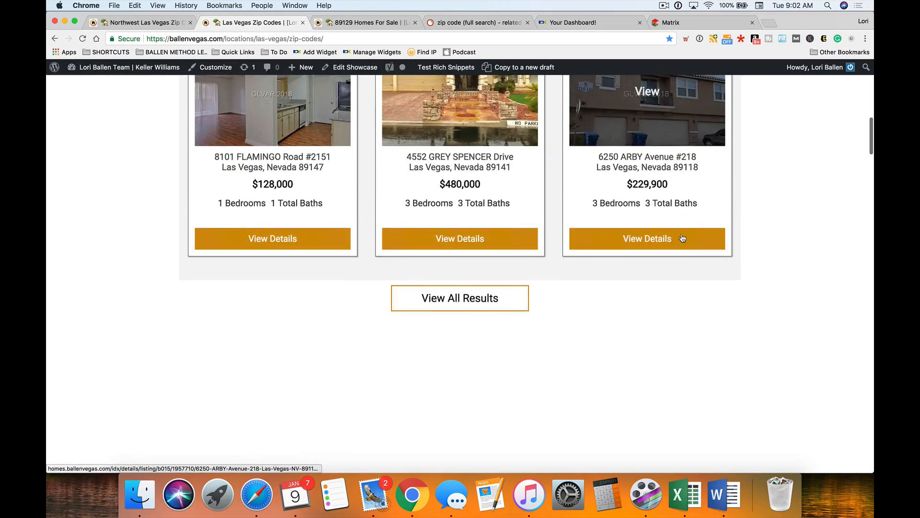
{"action": "scroll", "coordinate": [683, 238], "scroll_direction": "down", "scroll_amount": 17}
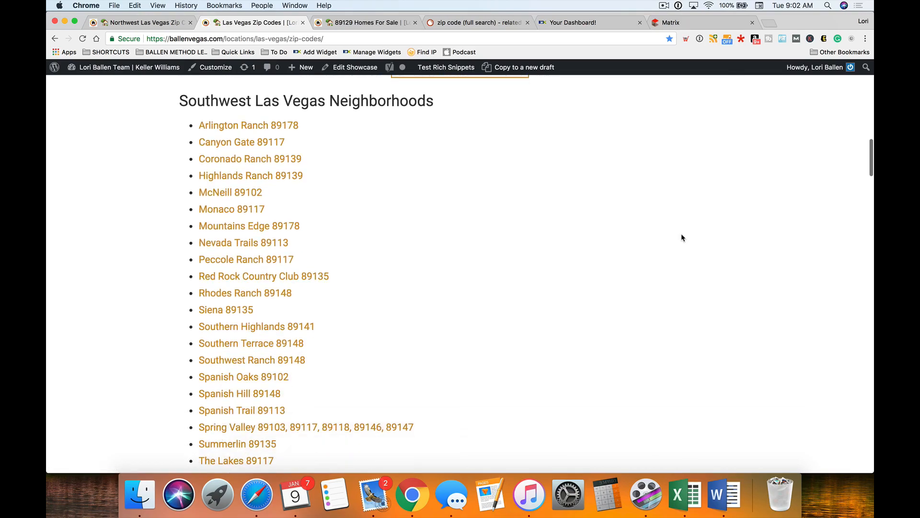
{"action": "scroll", "coordinate": [683, 237], "scroll_direction": "down", "scroll_amount": 13}
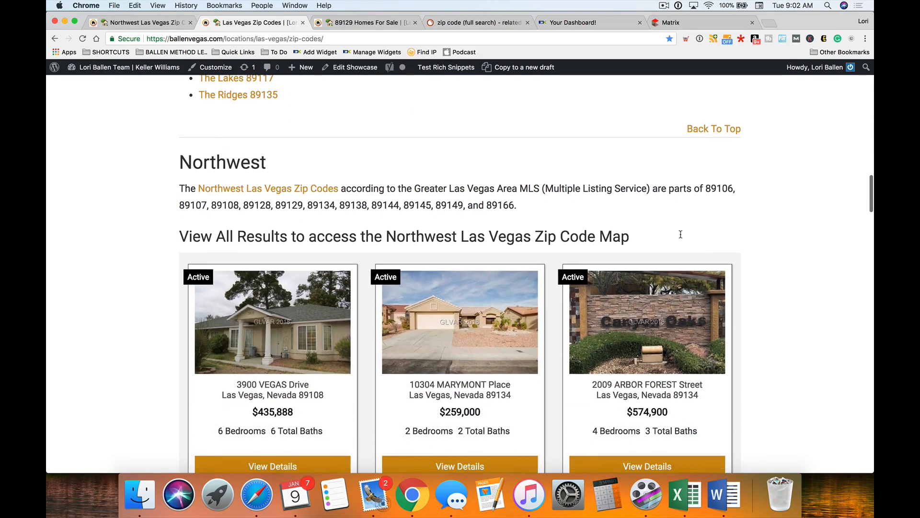
{"action": "scroll", "coordinate": [680, 238], "scroll_direction": "down", "scroll_amount": 20}
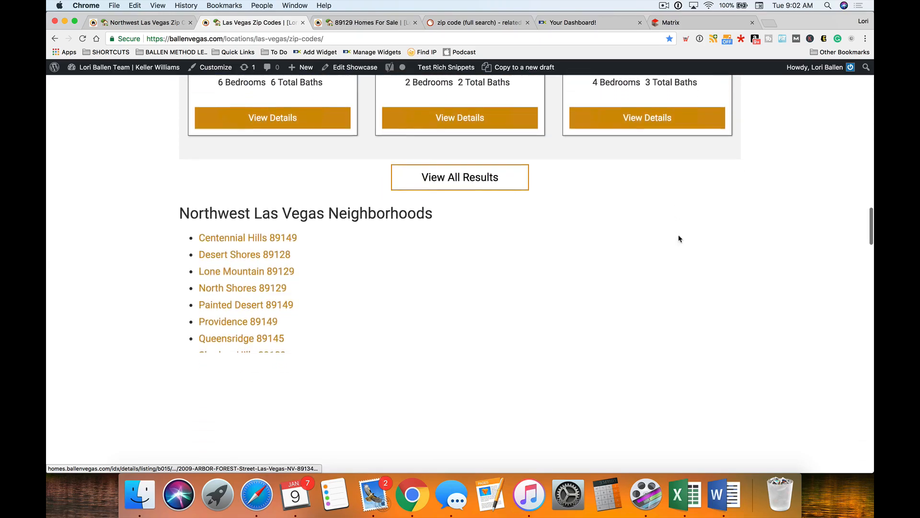
{"action": "scroll", "coordinate": [678, 238], "scroll_direction": "down", "scroll_amount": 16}
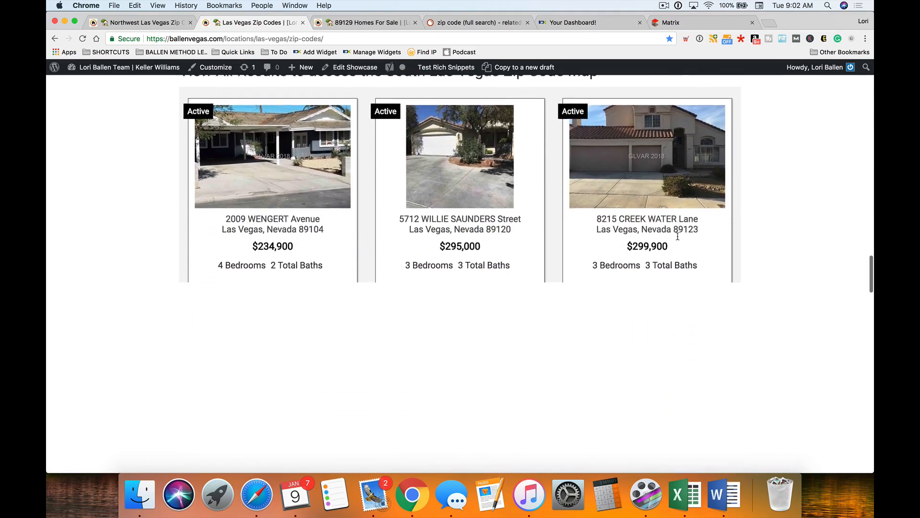
{"action": "scroll", "coordinate": [678, 237], "scroll_direction": "down", "scroll_amount": 19}
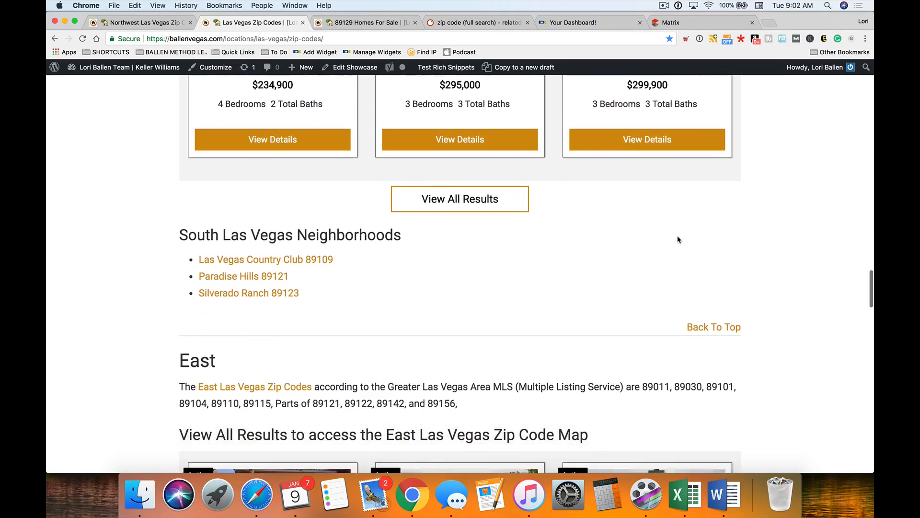
{"action": "scroll", "coordinate": [671, 236], "scroll_direction": "up", "scroll_amount": 20}
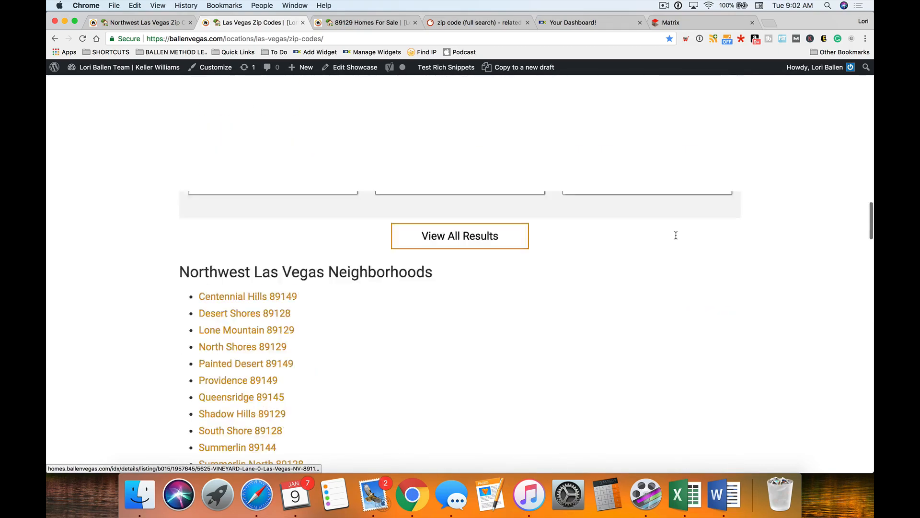
{"action": "scroll", "coordinate": [474, 281], "scroll_direction": "down", "scroll_amount": 5}
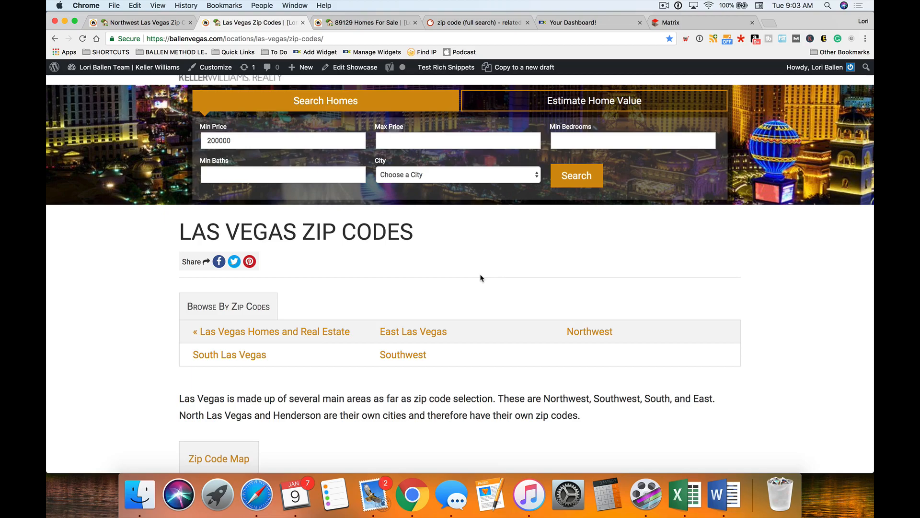
{"action": "scroll", "coordinate": [481, 278], "scroll_direction": "down", "scroll_amount": 3}
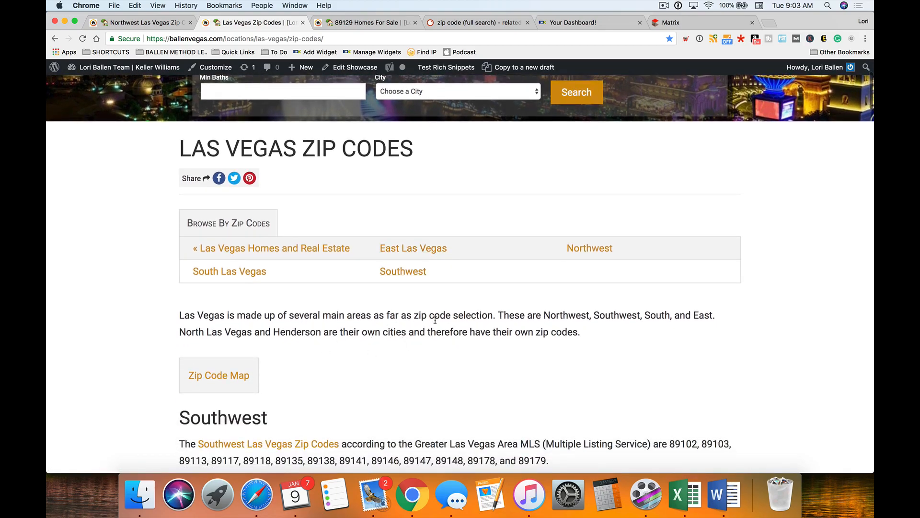
{"action": "scroll", "coordinate": [465, 330], "scroll_direction": "down", "scroll_amount": 1}
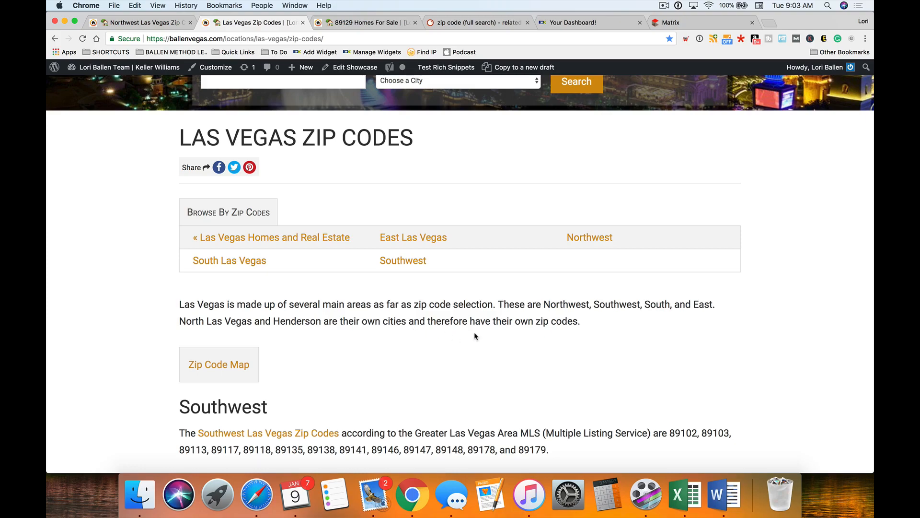
{"action": "scroll", "coordinate": [475, 334], "scroll_direction": "down", "scroll_amount": 3}
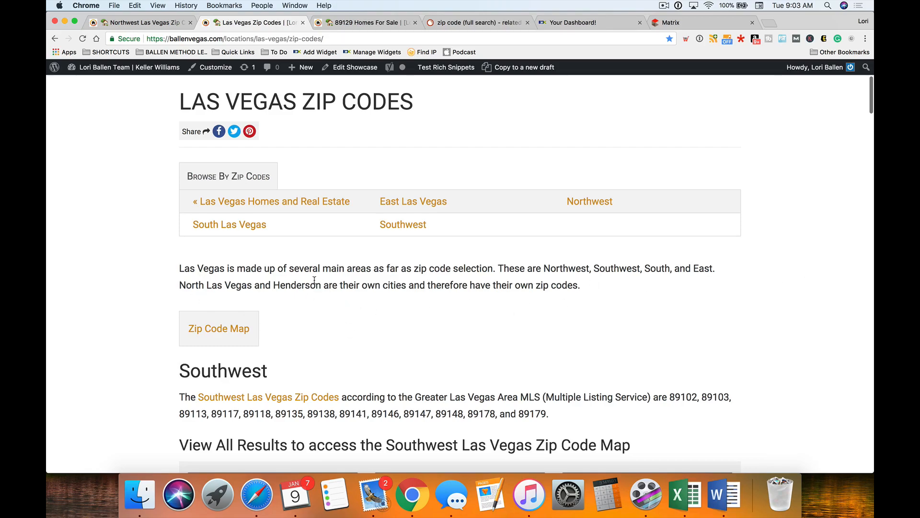
{"action": "scroll", "coordinate": [314, 279], "scroll_direction": "down", "scroll_amount": 1}
{"action": "scroll", "coordinate": [309, 279], "scroll_direction": "down", "scroll_amount": 2}
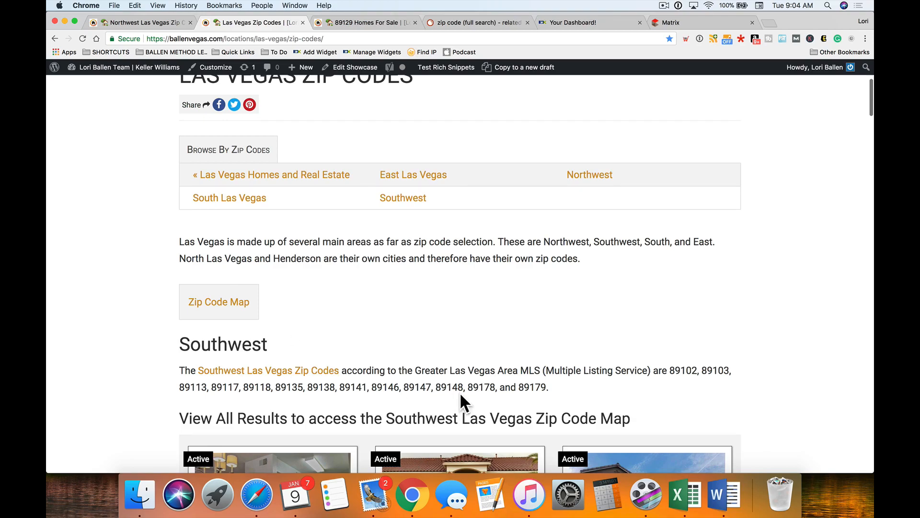
{"action": "scroll", "coordinate": [632, 389], "scroll_direction": "up", "scroll_amount": 3}
- Open Northwest Las Vegas zip codes, expand See More, and review zips 89106 through 89166
{"action": "left_click", "coordinate": [586, 243]}
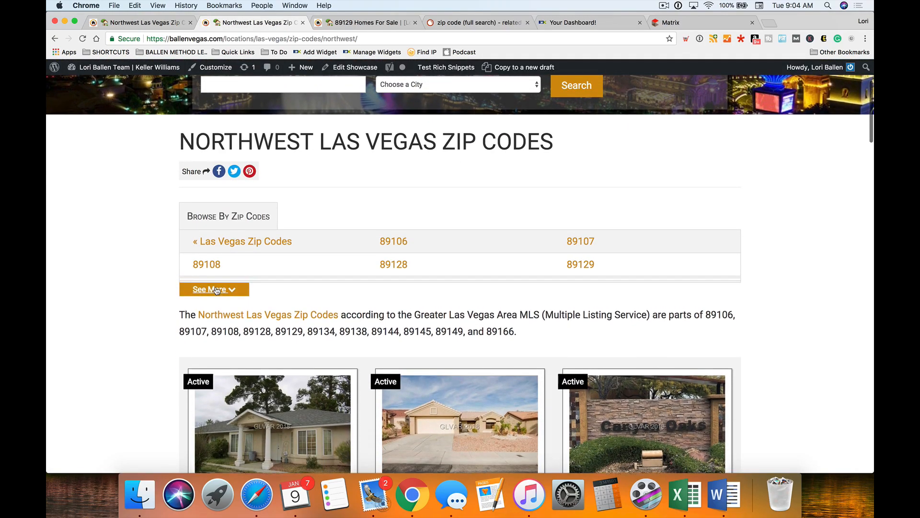
{"action": "left_click", "coordinate": [214, 283]}
{"action": "scroll", "coordinate": [115, 294], "scroll_direction": "down", "scroll_amount": 5}
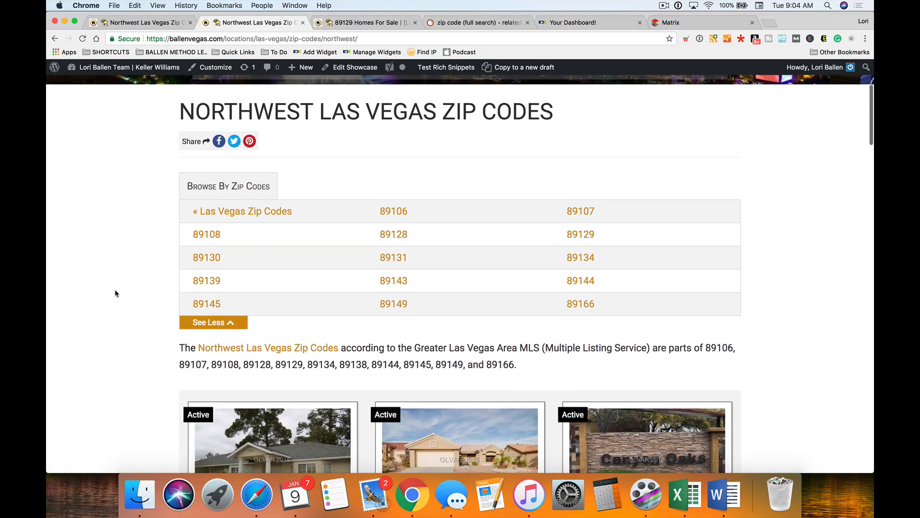
{"action": "scroll", "coordinate": [115, 293], "scroll_direction": "down", "scroll_amount": 7}
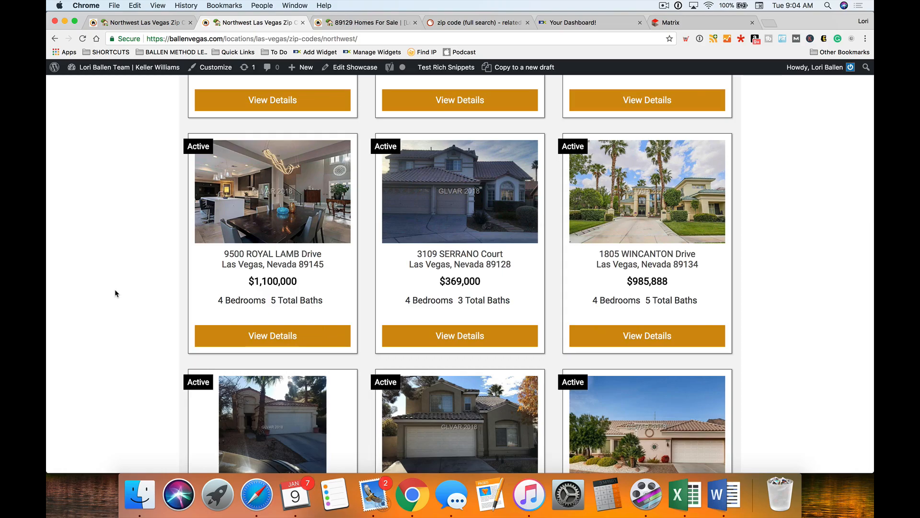
{"action": "scroll", "coordinate": [115, 292], "scroll_direction": "up", "scroll_amount": 3}
{"action": "scroll", "coordinate": [115, 292], "scroll_direction": "up", "scroll_amount": 7}
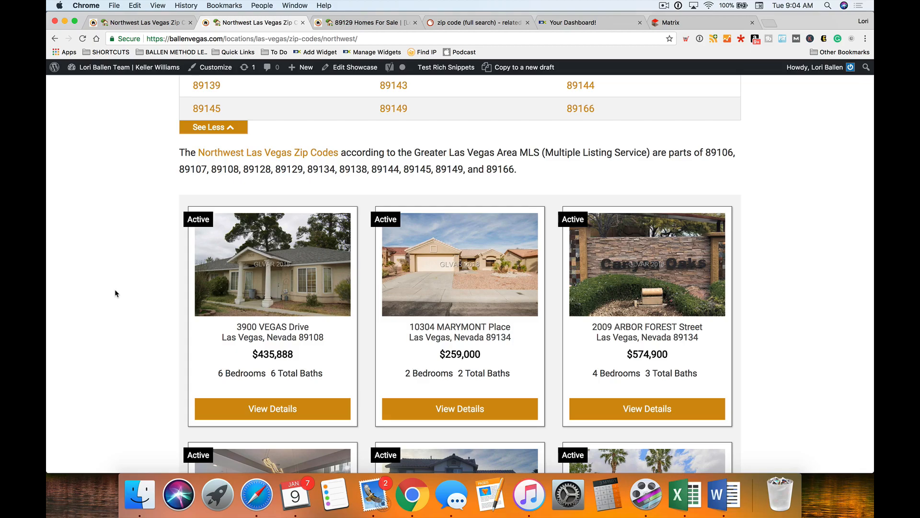
{"action": "scroll", "coordinate": [115, 293], "scroll_direction": "down", "scroll_amount": 1}
{"action": "scroll", "coordinate": [130, 254], "scroll_direction": "up", "scroll_amount": 5}
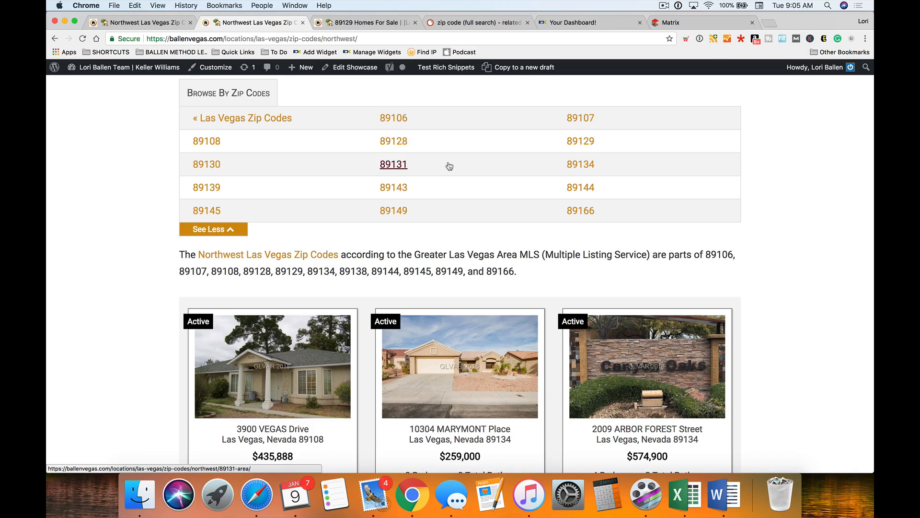
{"action": "scroll", "coordinate": [206, 240], "scroll_direction": "down", "scroll_amount": 1}
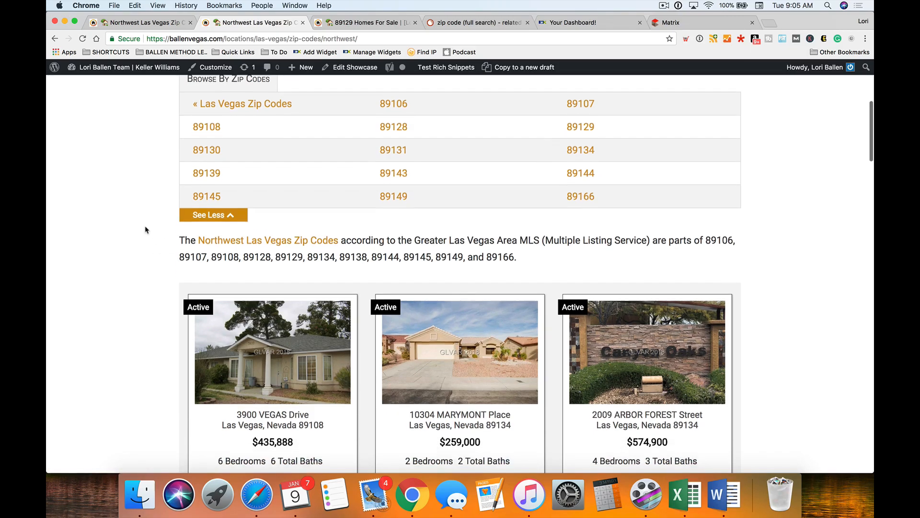
{"action": "scroll", "coordinate": [120, 226], "scroll_direction": "down", "scroll_amount": 3}
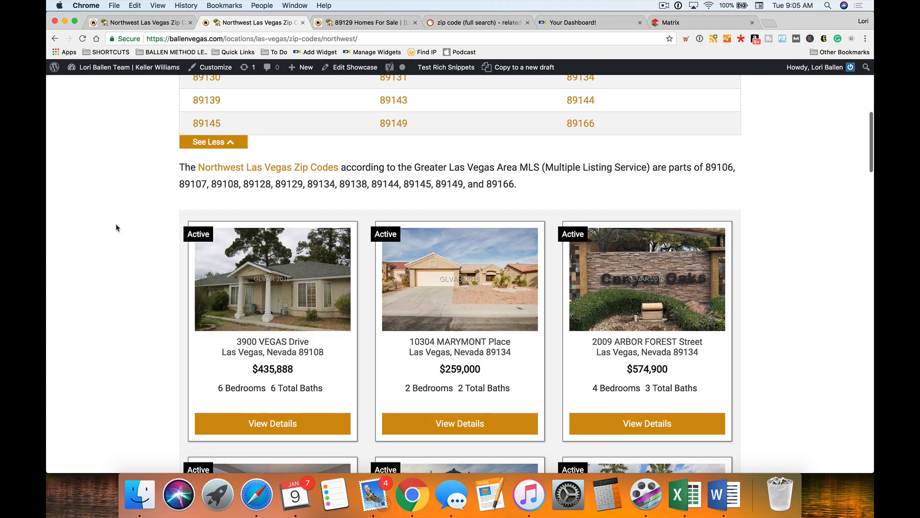
{"action": "scroll", "coordinate": [118, 228], "scroll_direction": "up", "scroll_amount": 3}
{"action": "scroll", "coordinate": [117, 228], "scroll_direction": "up", "scroll_amount": 2}
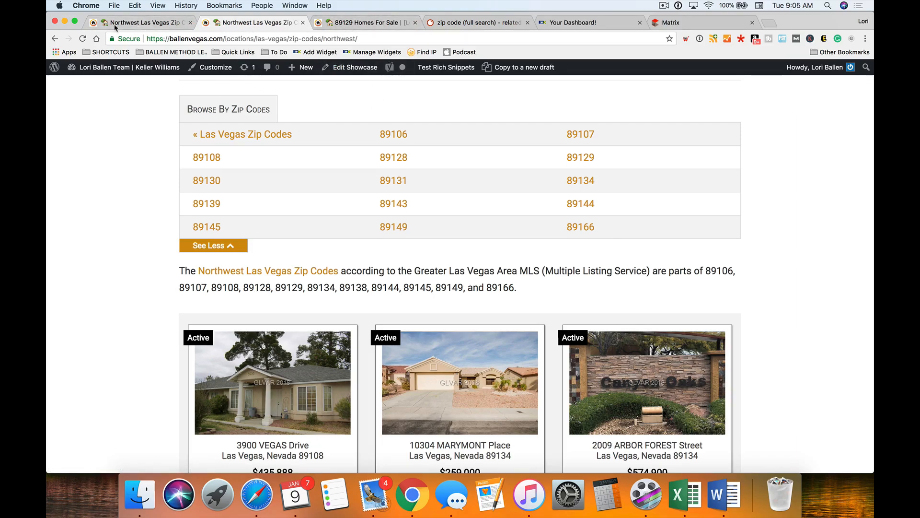
{"action": "left_click", "coordinate": [147, 25]}
{"action": "left_click", "coordinate": [294, 24]}
{"action": "left_click", "coordinate": [303, 23]}
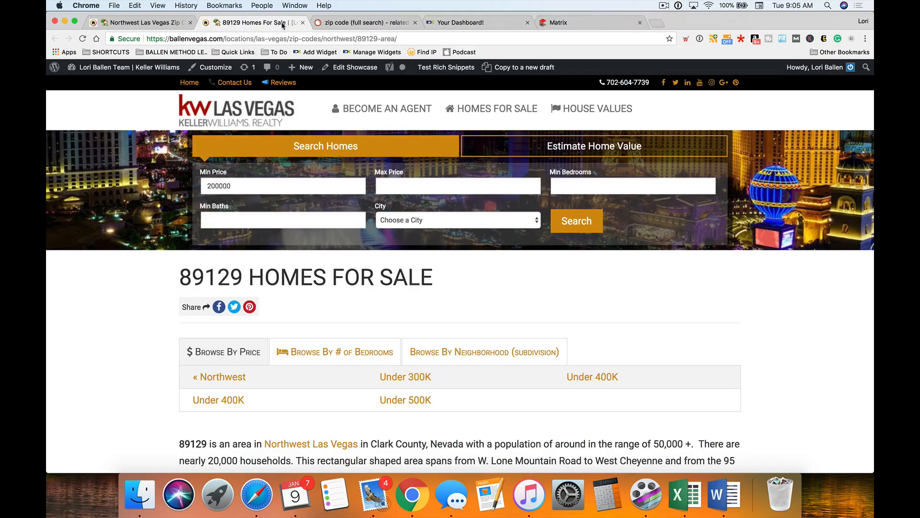
{"action": "left_click", "coordinate": [134, 23]}
{"action": "scroll", "coordinate": [465, 210], "scroll_direction": "up", "scroll_amount": 5}
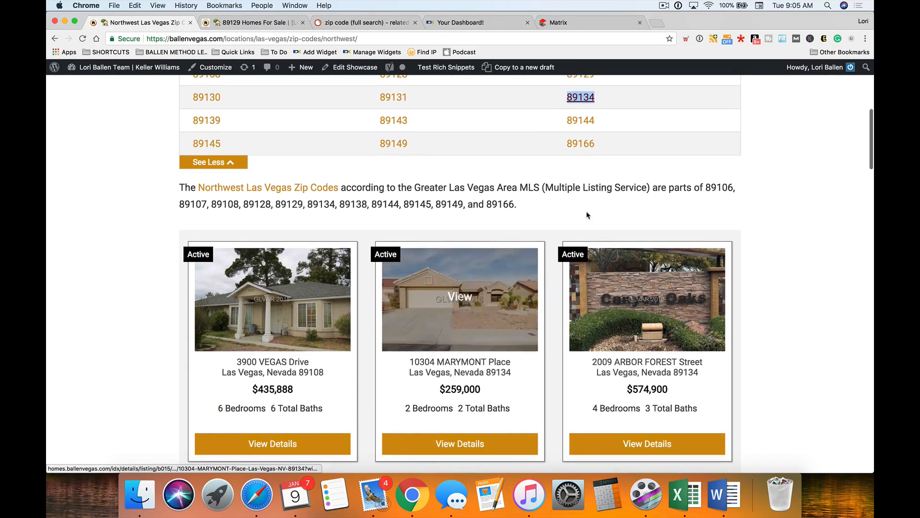
{"action": "scroll", "coordinate": [465, 210], "scroll_direction": "up", "scroll_amount": 2}
{"action": "right_click", "coordinate": [585, 147]}
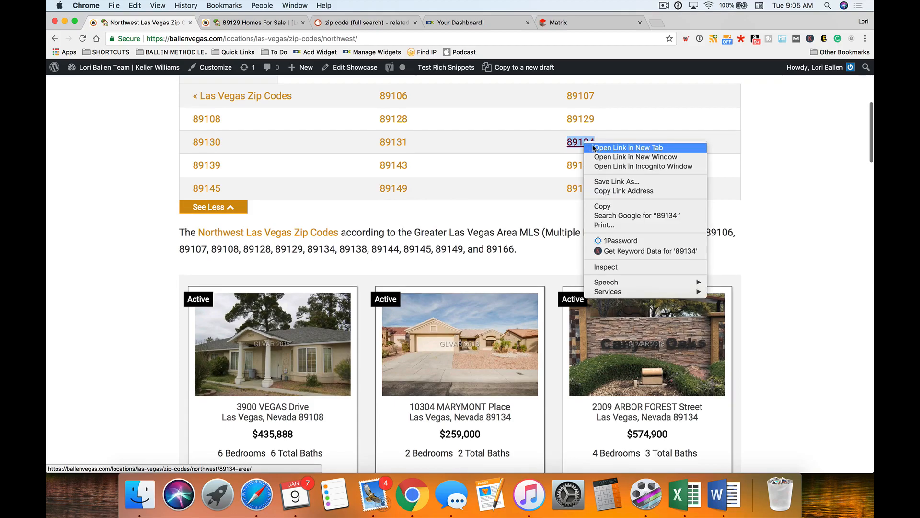
{"action": "left_click", "coordinate": [587, 147]}
{"action": "key", "text": "ctrl+Tab"}
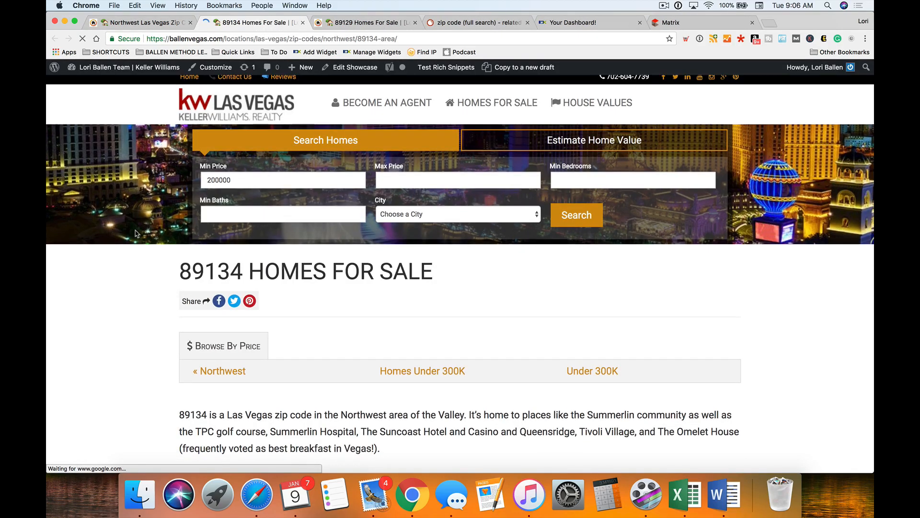
{"action": "scroll", "coordinate": [136, 233], "scroll_direction": "down", "scroll_amount": 5}
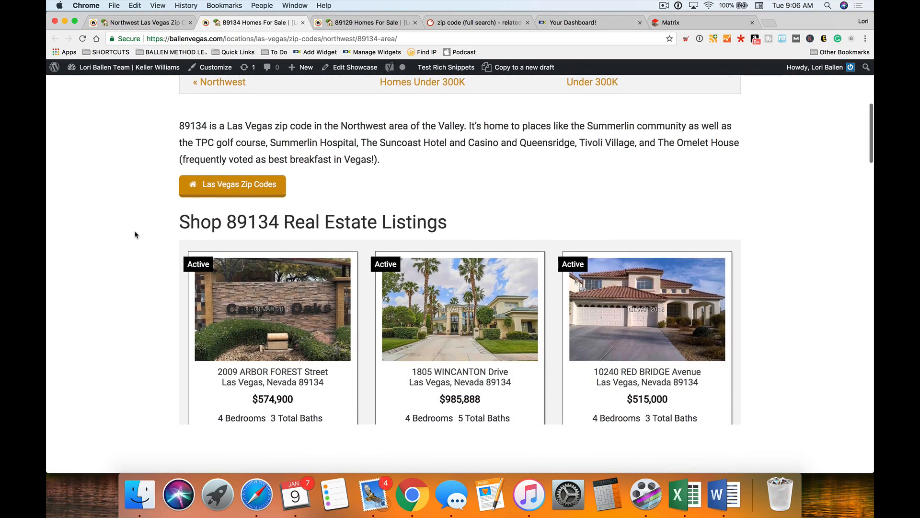
{"action": "scroll", "coordinate": [136, 235], "scroll_direction": "up", "scroll_amount": 3}
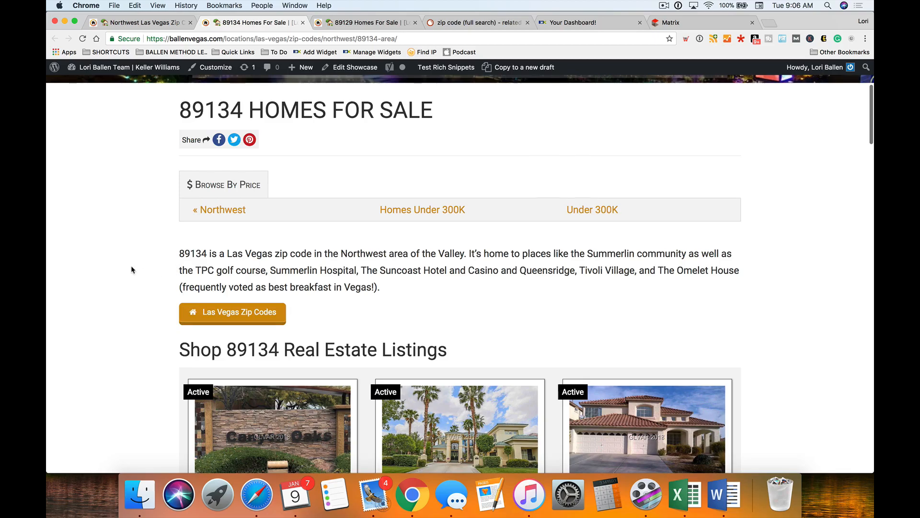
{"action": "scroll", "coordinate": [311, 261], "scroll_direction": "down", "scroll_amount": 2}
{"action": "left_click_drag", "start_coordinate": [383, 234], "coordinate": [205, 199]}
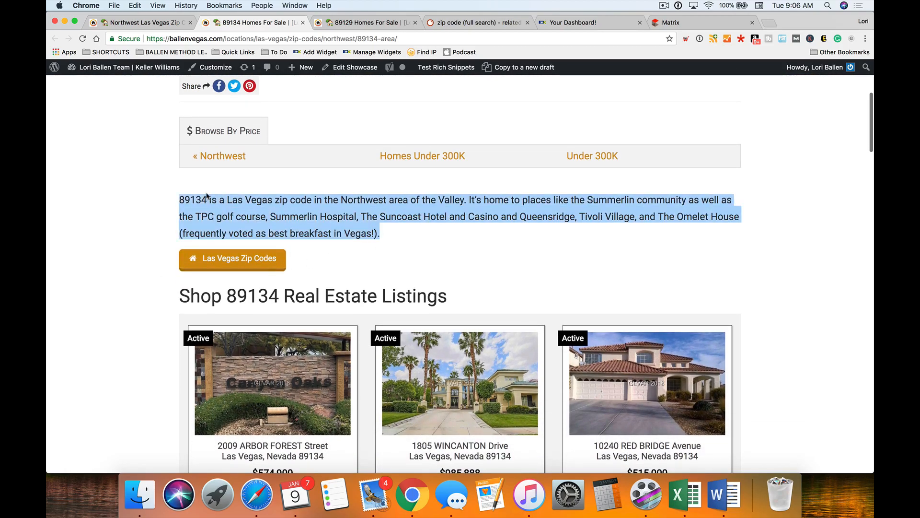
{"action": "scroll", "coordinate": [150, 239], "scroll_direction": "down", "scroll_amount": 7}
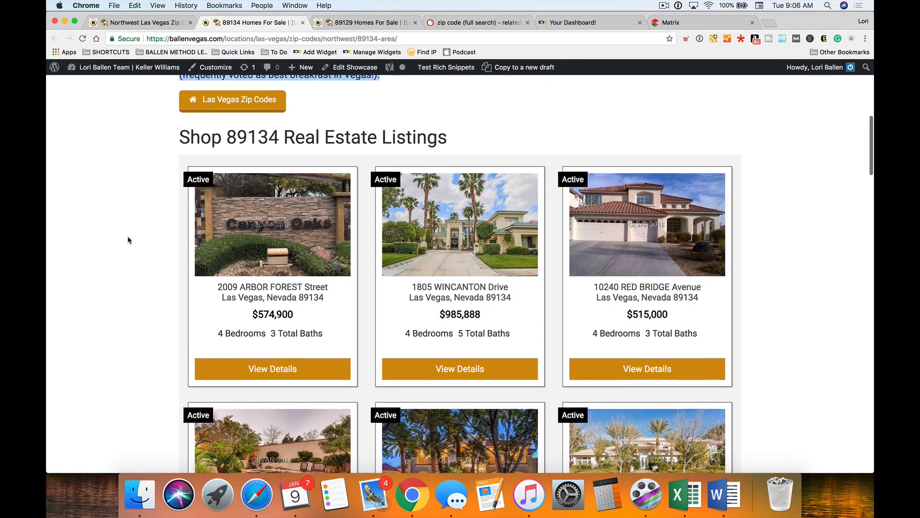
{"action": "scroll", "coordinate": [479, 269], "scroll_direction": "down", "scroll_amount": 15}
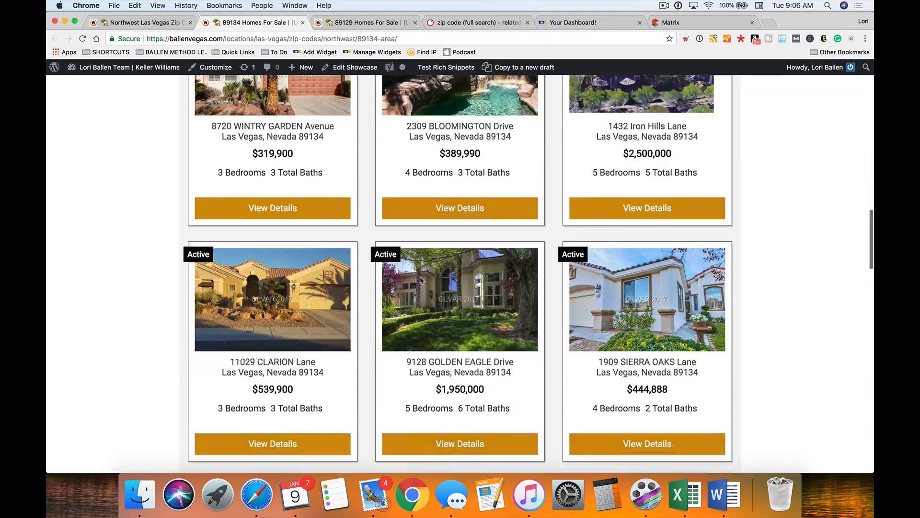
{"action": "scroll", "coordinate": [421, 281], "scroll_direction": "down", "scroll_amount": 8}
{"action": "scroll", "coordinate": [174, 273], "scroll_direction": "up", "scroll_amount": 20}
{"action": "scroll", "coordinate": [174, 273], "scroll_direction": "up", "scroll_amount": 15}
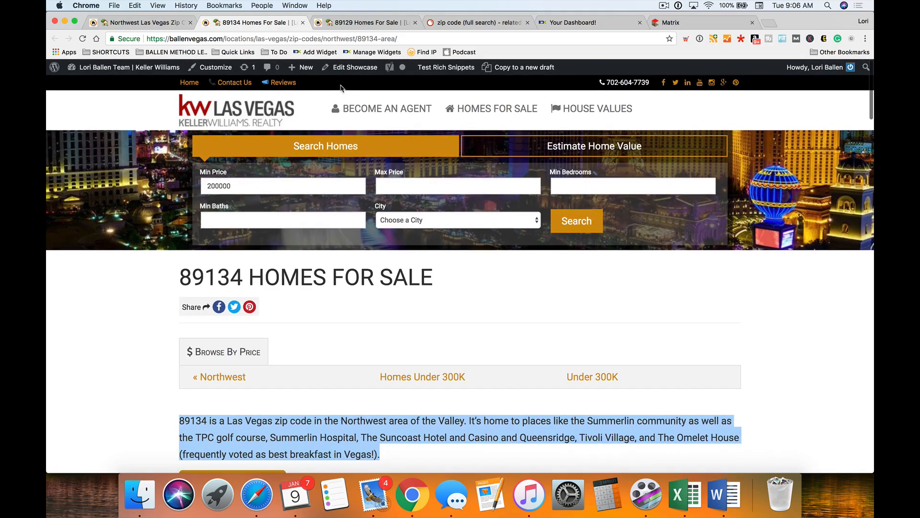
- Open Edit Showcase for the 89134 Homes For Sale page from the admin bar
{"action": "left_click", "coordinate": [356, 71]}
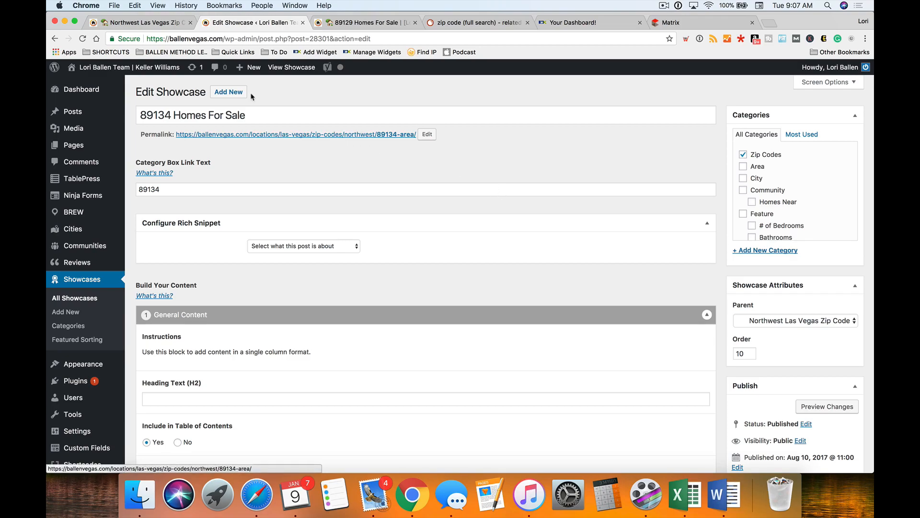
- Open a blank Add New Page in a new tab, then return to the 89134 showcase editor
{"action": "mouse_move", "coordinate": [252, 68]}
{"action": "mouse_move", "coordinate": [251, 70]}
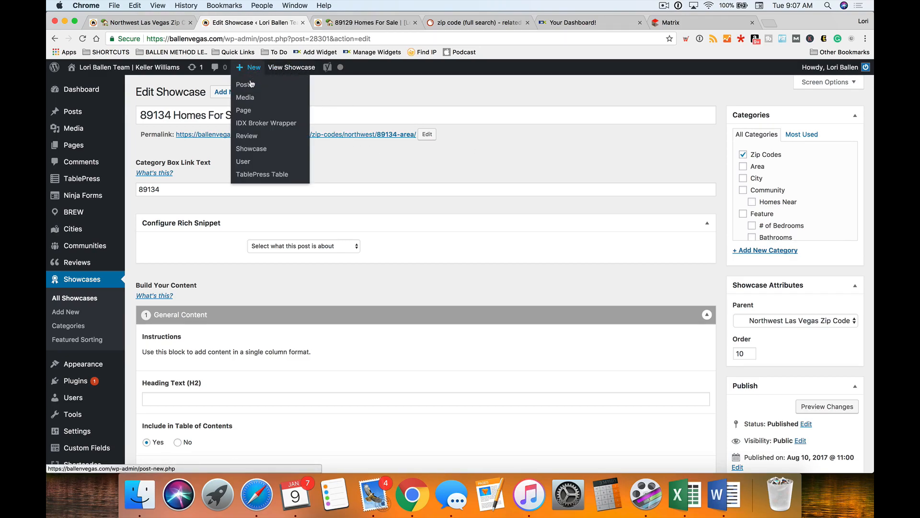
{"action": "right_click", "coordinate": [254, 116]}
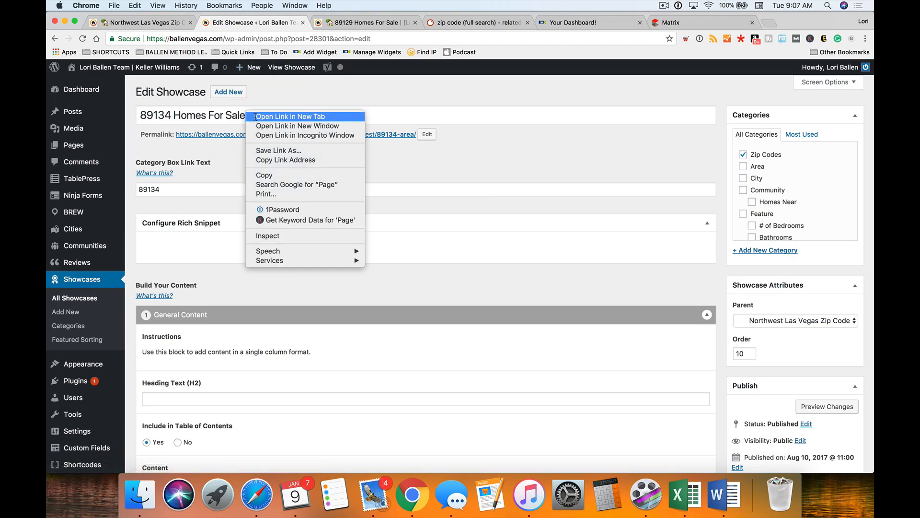
{"action": "left_click", "coordinate": [269, 117]}
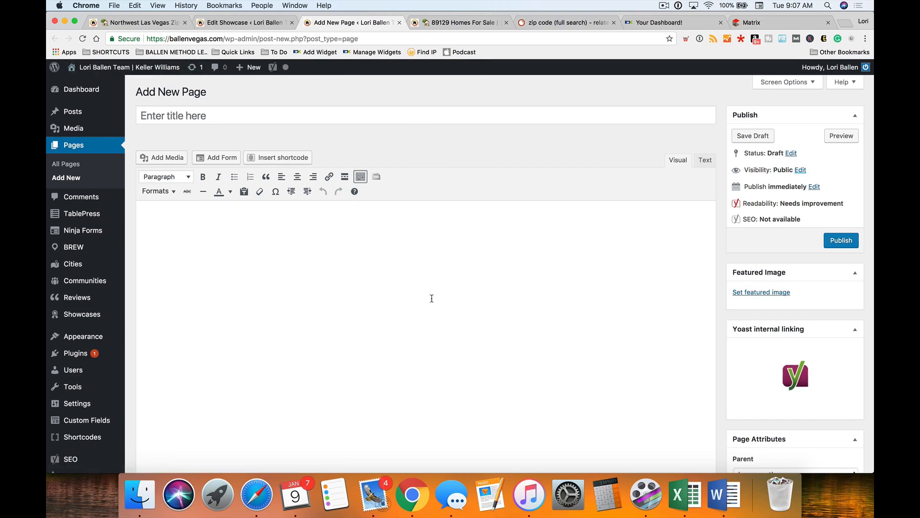
{"action": "left_click", "coordinate": [483, 298]}
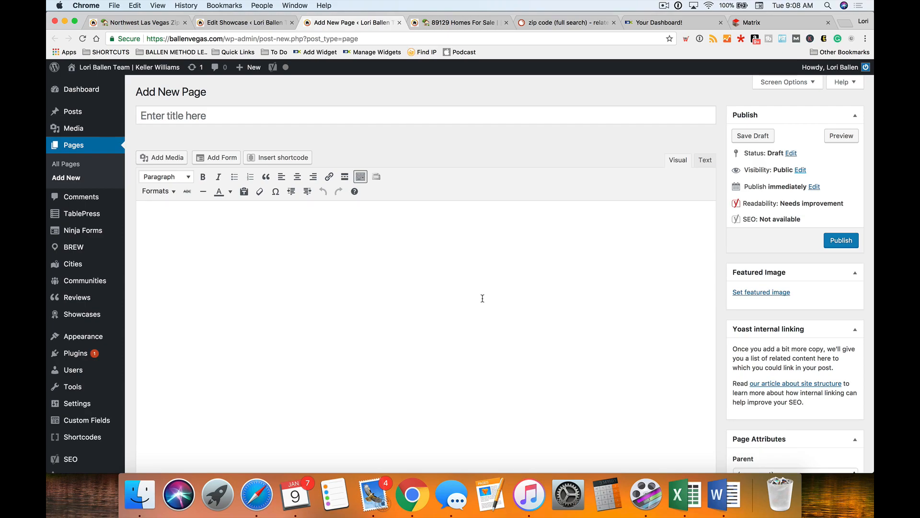
{"action": "left_click", "coordinate": [227, 24]}
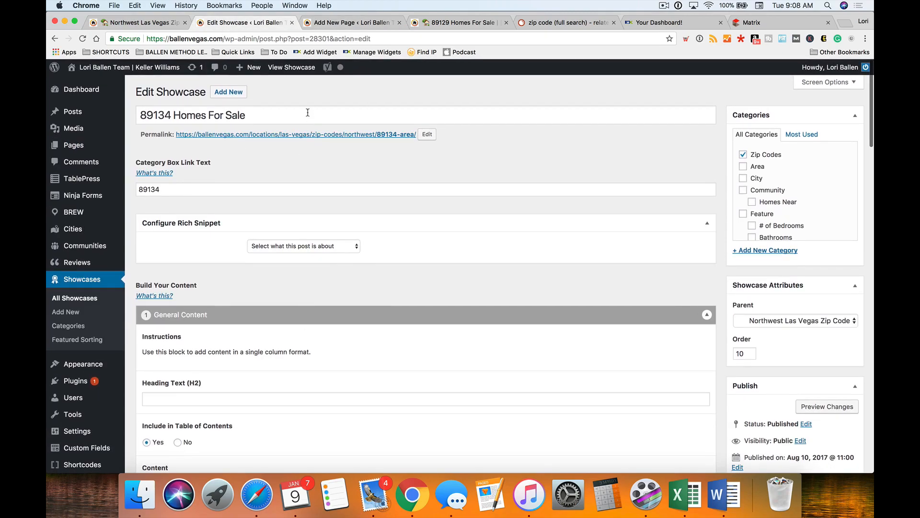
- Open the live 89134 showcase in its own second tab, view it, then go back to the editor
{"action": "right_click", "coordinate": [298, 72]}
{"action": "left_click", "coordinate": [336, 73]}
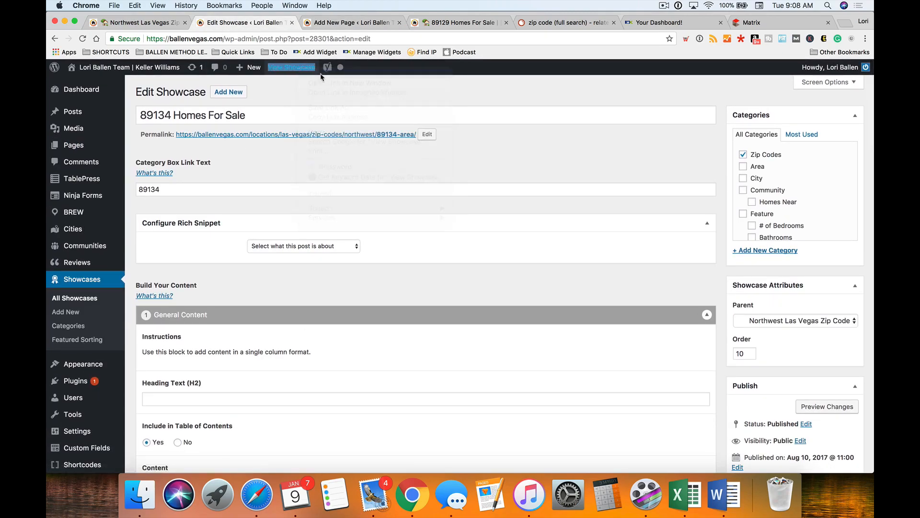
{"action": "left_click_drag", "start_coordinate": [400, 23], "coordinate": [215, 23]}
{"action": "scroll", "coordinate": [269, 317], "scroll_direction": "down", "scroll_amount": 3}
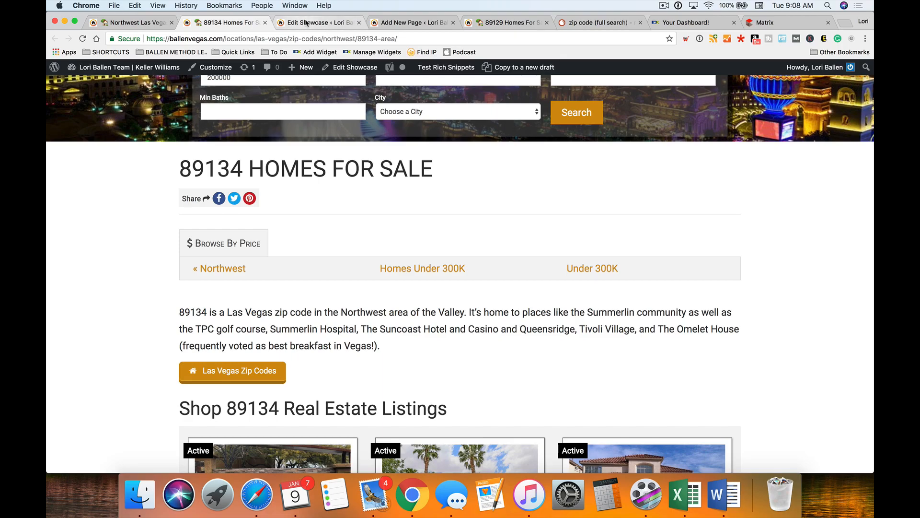
{"action": "left_click", "coordinate": [306, 23]}
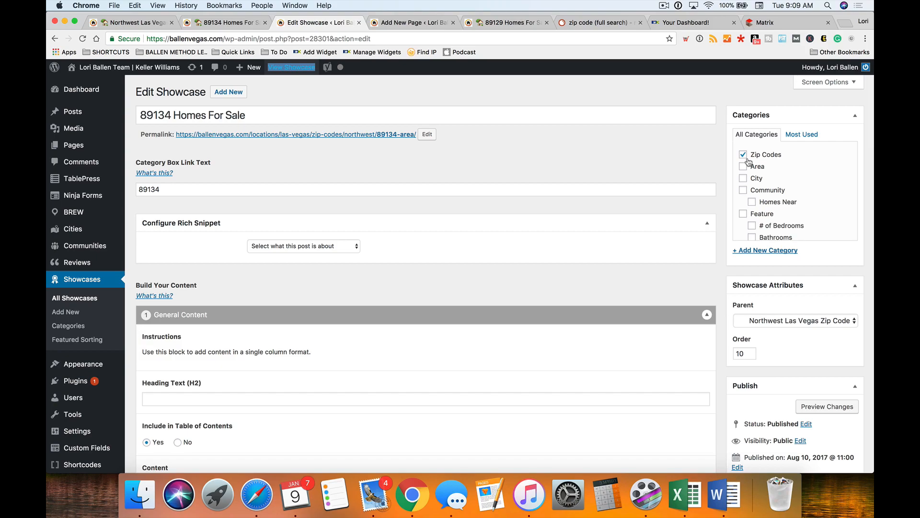
{"action": "left_click_drag", "start_coordinate": [246, 115], "coordinate": [139, 115]}
{"action": "scroll", "coordinate": [529, 182], "scroll_direction": "down", "scroll_amount": 3}
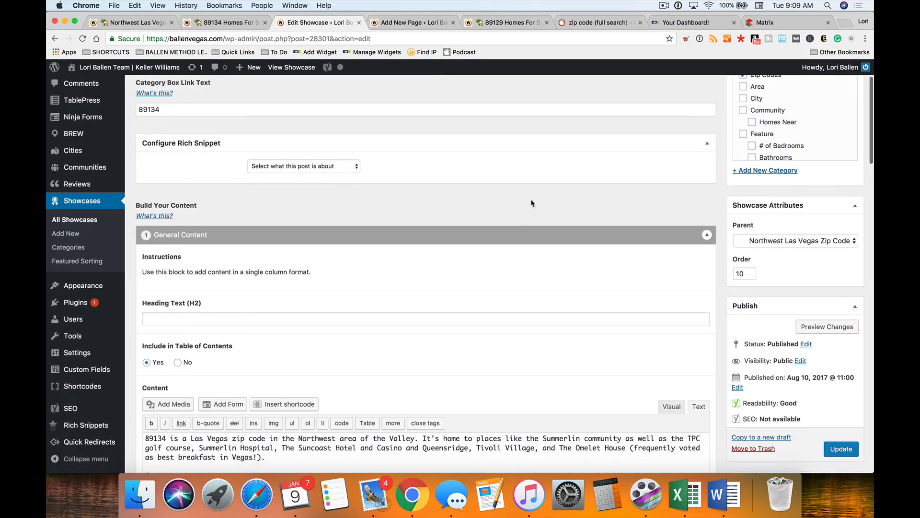
{"action": "left_click", "coordinate": [805, 240]}
{"action": "left_click", "coordinate": [805, 240]}
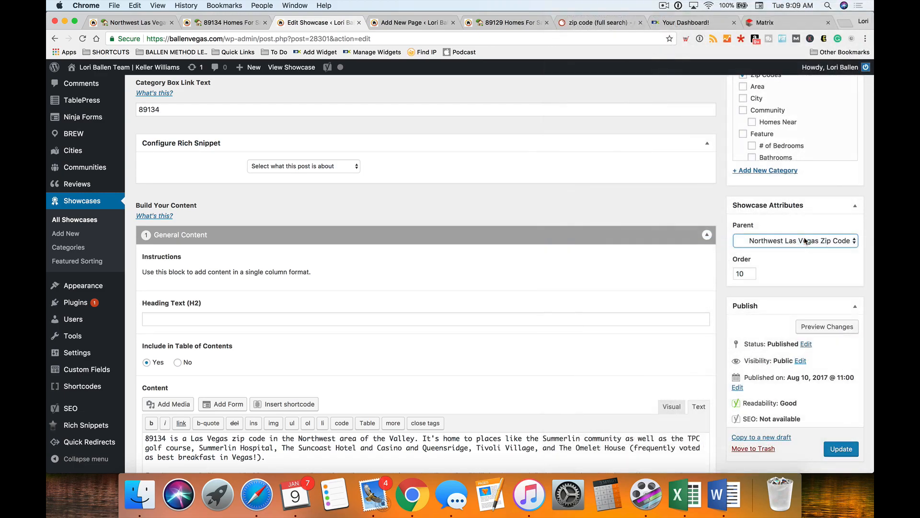
{"action": "scroll", "coordinate": [419, 278], "scroll_direction": "up", "scroll_amount": 1}
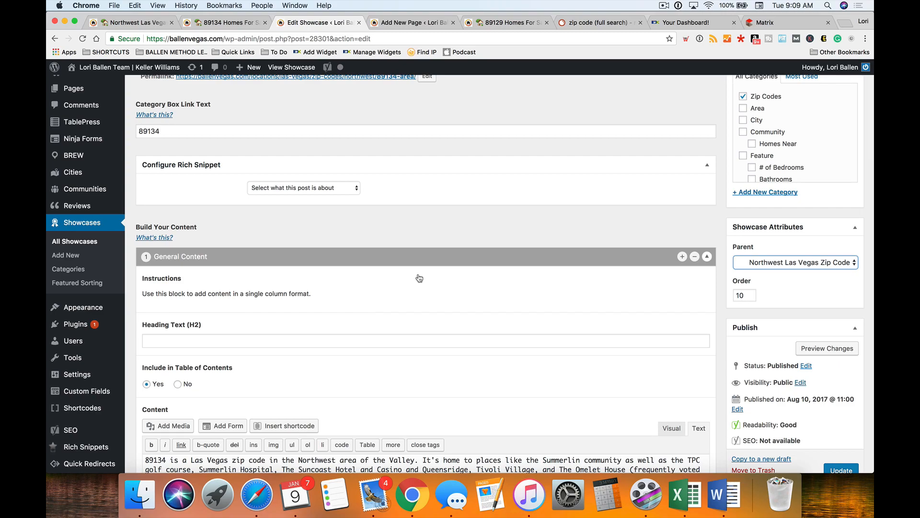
{"action": "left_click", "coordinate": [403, 22]}
{"action": "left_click", "coordinate": [191, 24]}
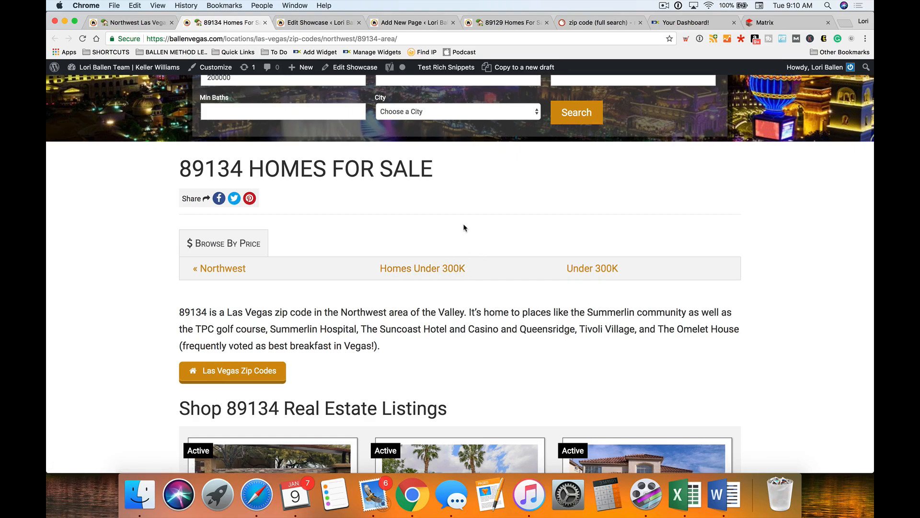
{"action": "scroll", "coordinate": [464, 228], "scroll_direction": "down", "scroll_amount": 3}
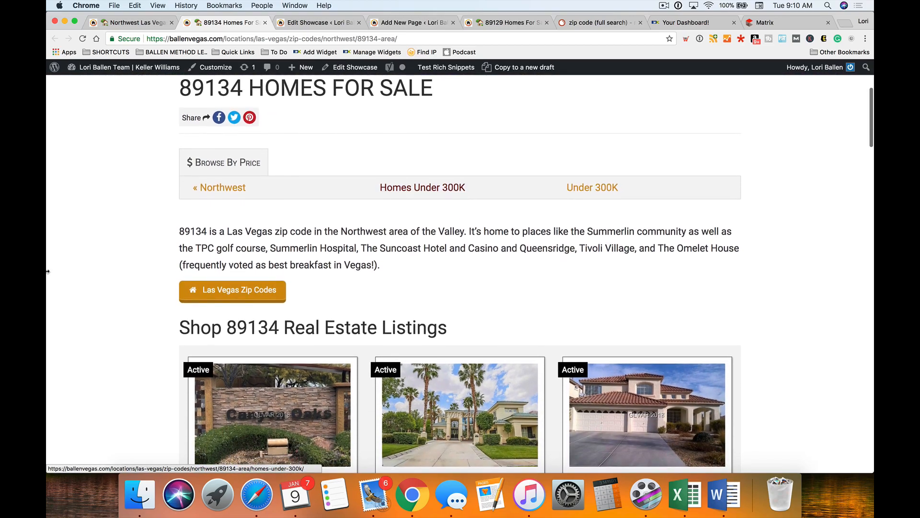
{"action": "scroll", "coordinate": [82, 260], "scroll_direction": "up", "scroll_amount": 3}
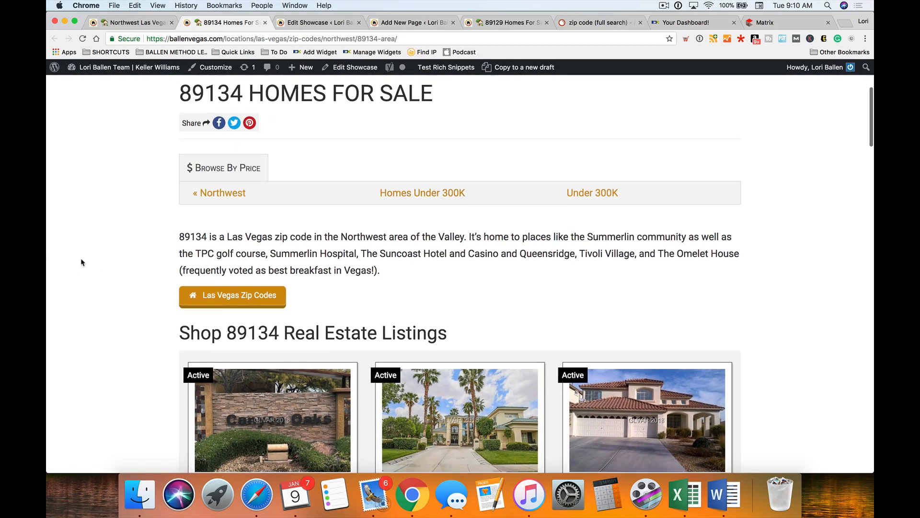
{"action": "left_click_drag", "start_coordinate": [387, 363], "coordinate": [172, 327]}
- In the 89134 showcase editor, show the Add layout options on the General Content block
{"action": "left_click", "coordinate": [317, 23]}
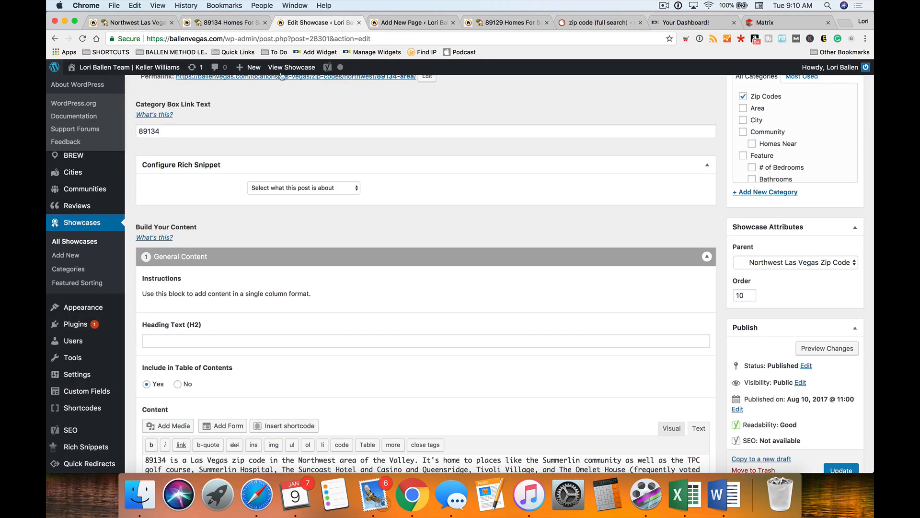
{"action": "scroll", "coordinate": [601, 308], "scroll_direction": "up", "scroll_amount": 1}
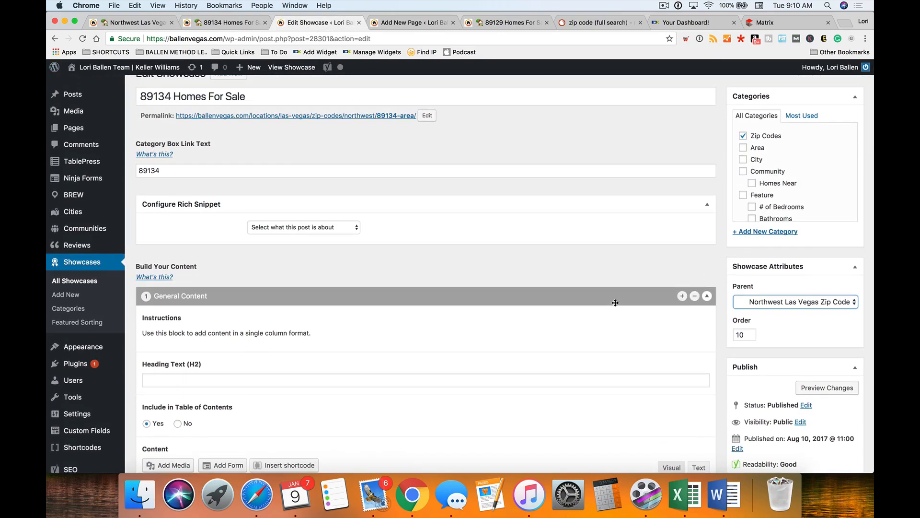
{"action": "scroll", "coordinate": [611, 303], "scroll_direction": "down", "scroll_amount": 3}
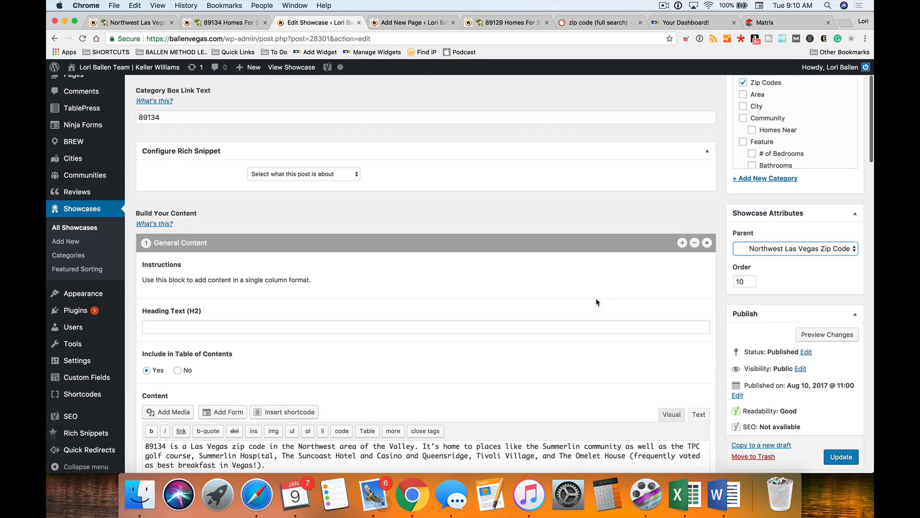
{"action": "scroll", "coordinate": [598, 291], "scroll_direction": "down", "scroll_amount": 1}
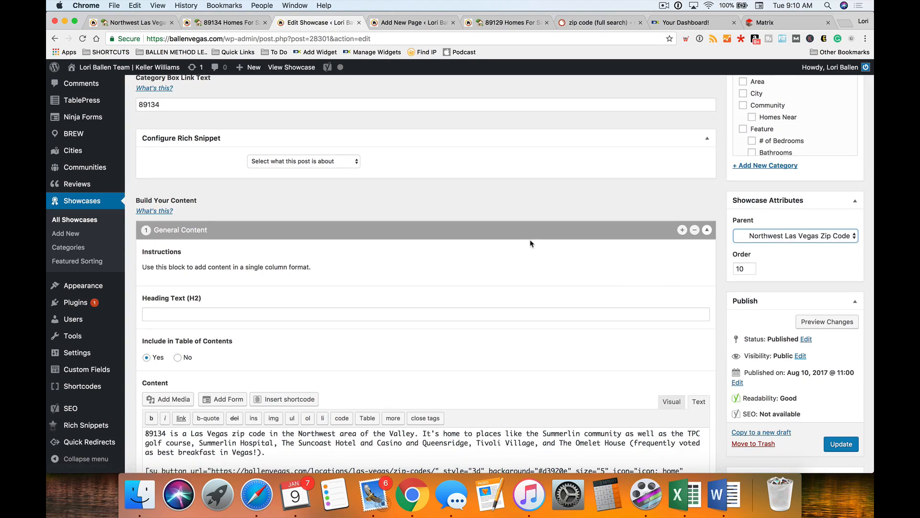
{"action": "scroll", "coordinate": [680, 235], "scroll_direction": "up", "scroll_amount": 1}
{"action": "left_click", "coordinate": [682, 243]}
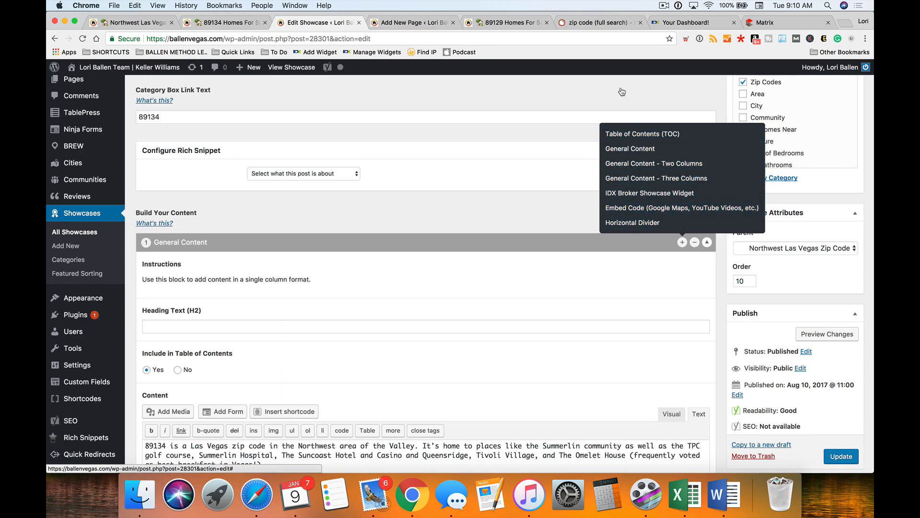
- Close the layout list and check the blank new page tab
{"action": "left_click", "coordinate": [407, 227]}
{"action": "left_click", "coordinate": [397, 22]}
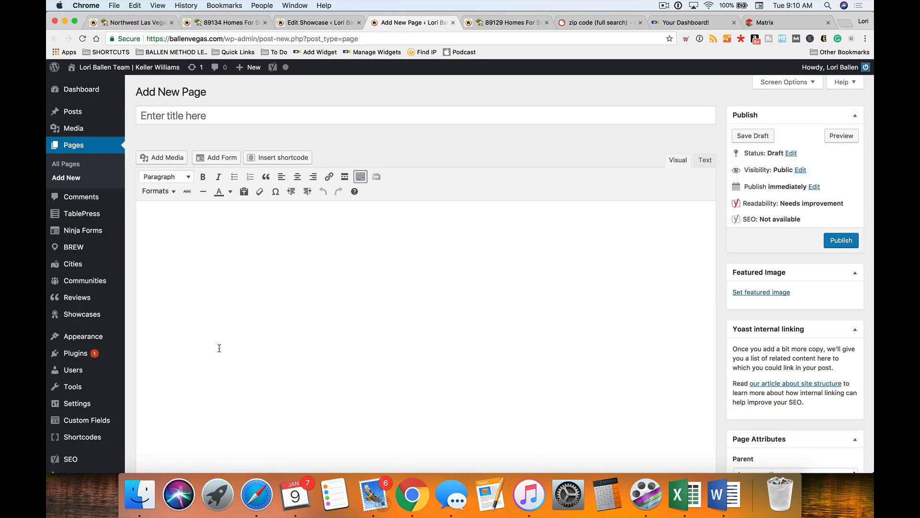
{"action": "left_click", "coordinate": [230, 348]}
{"action": "scroll", "coordinate": [231, 348], "scroll_direction": "down", "scroll_amount": 1}
{"action": "scroll", "coordinate": [232, 348], "scroll_direction": "up", "scroll_amount": 1}
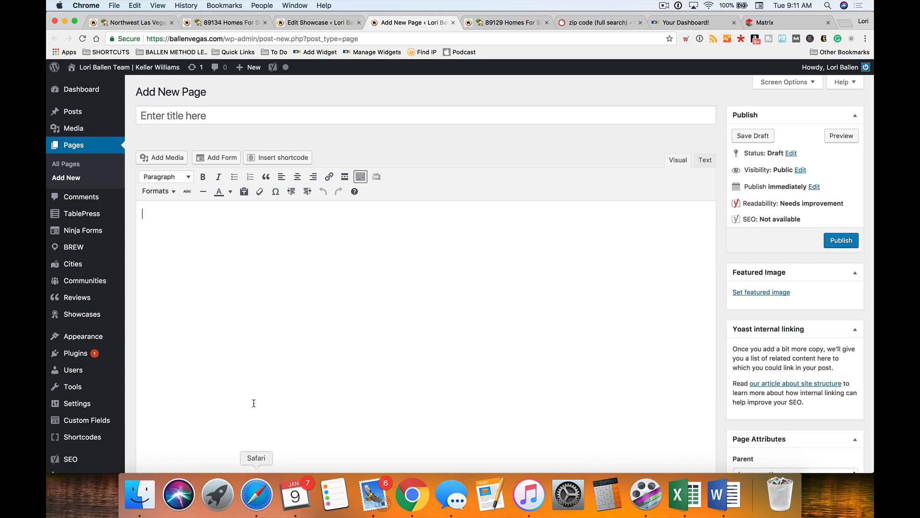
- Back in the 89134 showcase editor, scroll to the General Content field in Visual mode
{"action": "left_click", "coordinate": [314, 24]}
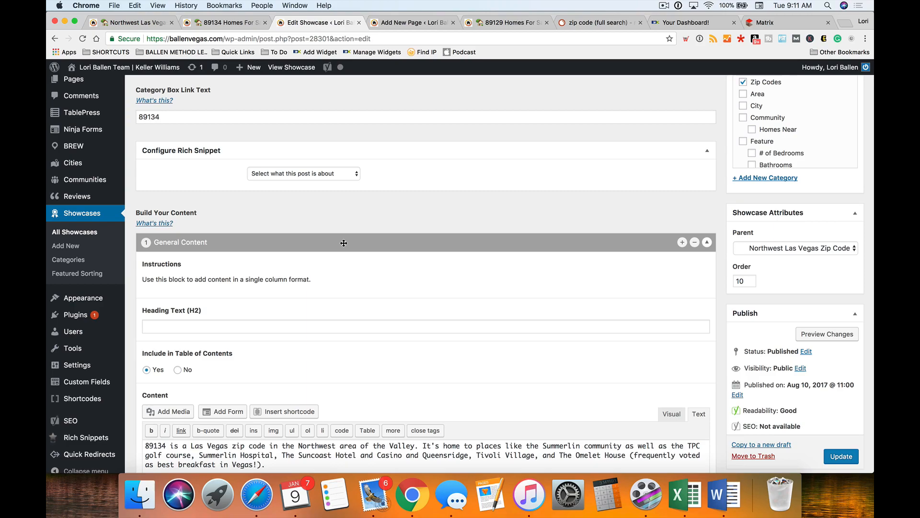
{"action": "scroll", "coordinate": [464, 229], "scroll_direction": "down", "scroll_amount": 2}
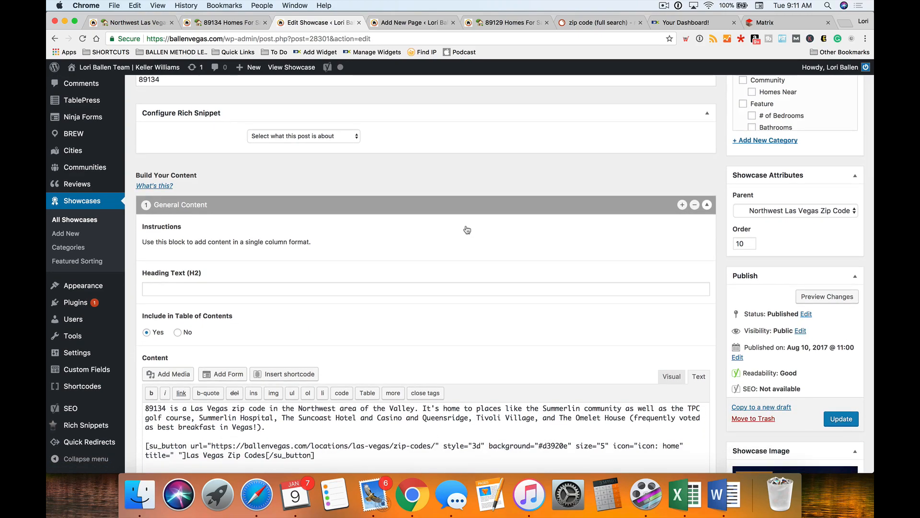
{"action": "scroll", "coordinate": [343, 216], "scroll_direction": "up", "scroll_amount": 1}
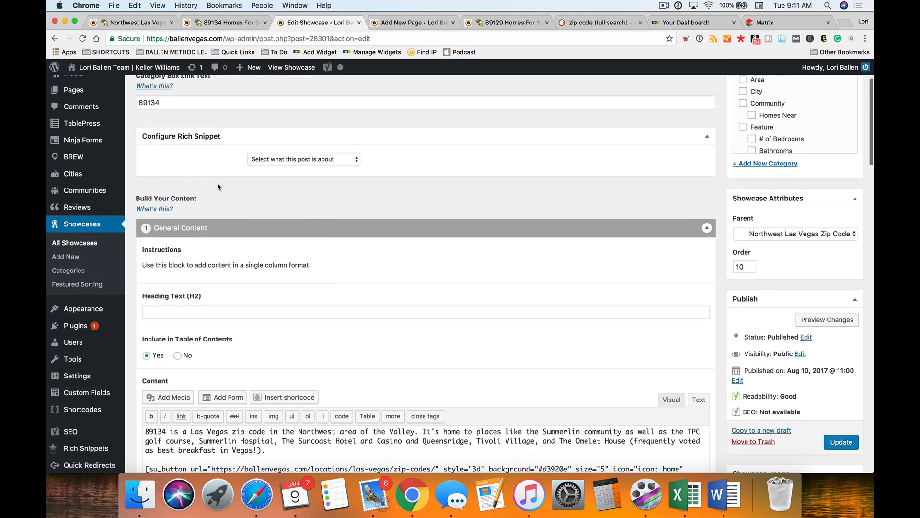
{"action": "scroll", "coordinate": [218, 196], "scroll_direction": "down", "scroll_amount": 5}
{"action": "scroll", "coordinate": [218, 204], "scroll_direction": "down", "scroll_amount": 1}
- Select and copy the 89134 intro paragraph in the showcase editor's visual view
{"action": "left_click", "coordinate": [670, 265]}
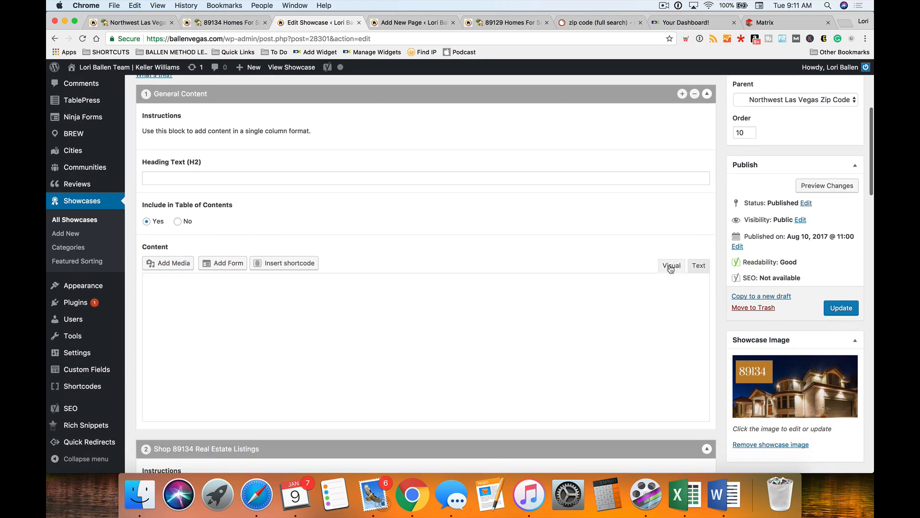
{"action": "scroll", "coordinate": [253, 275], "scroll_direction": "down", "scroll_amount": 1}
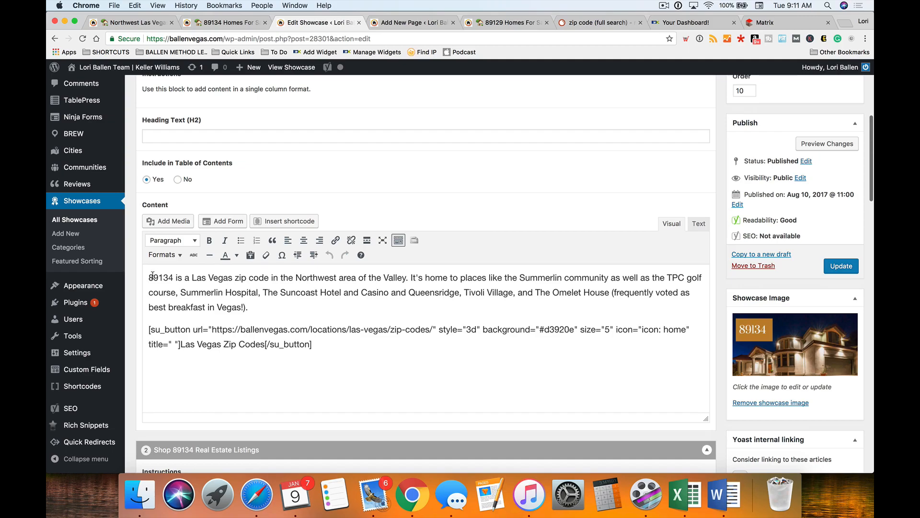
{"action": "left_click_drag", "start_coordinate": [148, 277], "coordinate": [254, 304]}
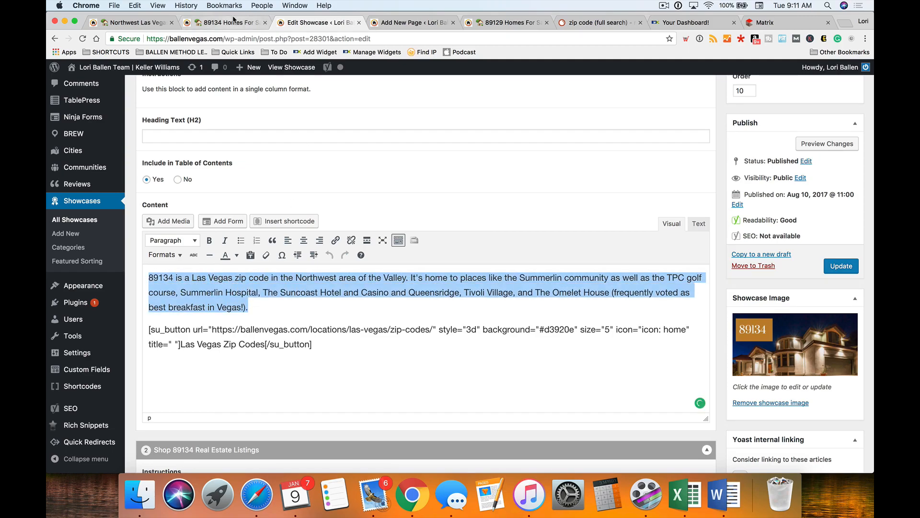
{"action": "left_click", "coordinate": [225, 23]}
{"action": "scroll", "coordinate": [204, 269], "scroll_direction": "down", "scroll_amount": 3}
{"action": "mouse_move", "coordinate": [179, 252]}
{"action": "left_mouse_down"}
{"action": "mouse_move", "coordinate": [404, 286]}
{"action": "mouse_move", "coordinate": [174, 254]}
{"action": "left_mouse_up"}
{"action": "key", "text": "super+c"}
- Paste the intro paragraph into the blank new page draft as a backup
{"action": "left_click", "coordinate": [407, 22]}
{"action": "key", "text": "super+v"}
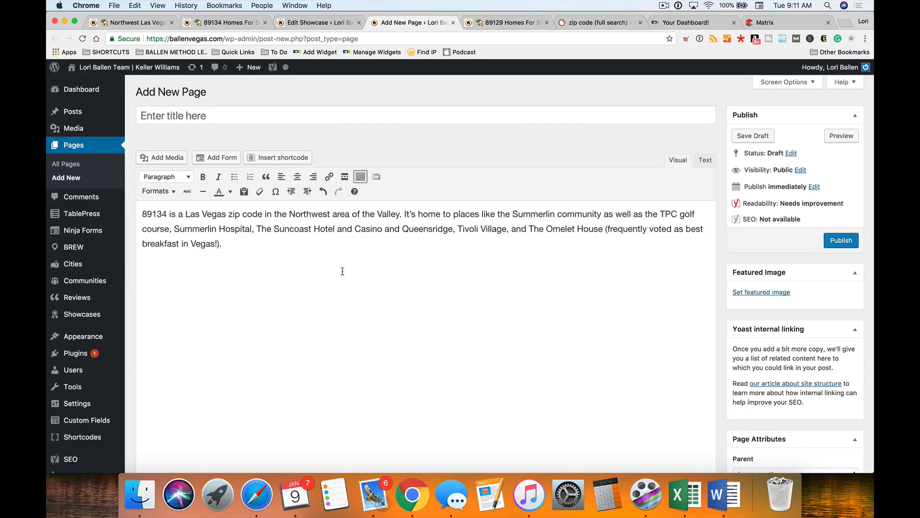
{"action": "left_click", "coordinate": [307, 25]}
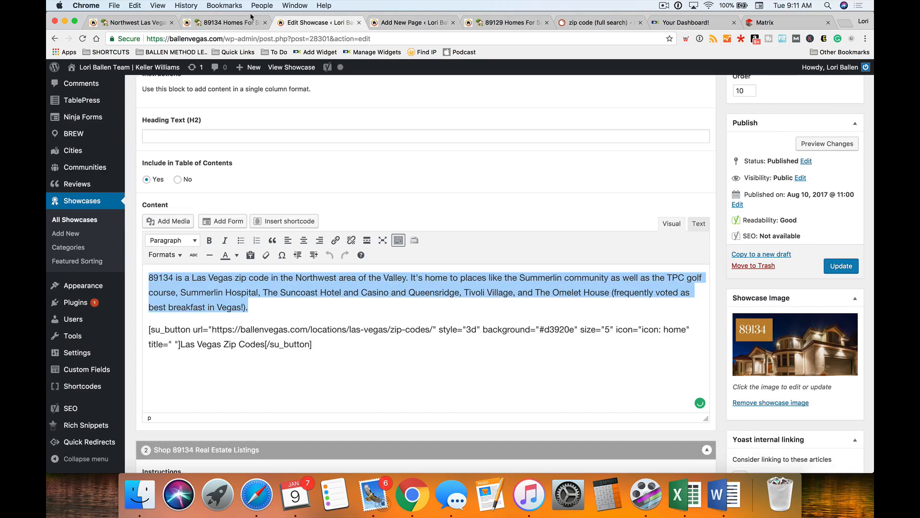
{"action": "left_click", "coordinate": [400, 22]}
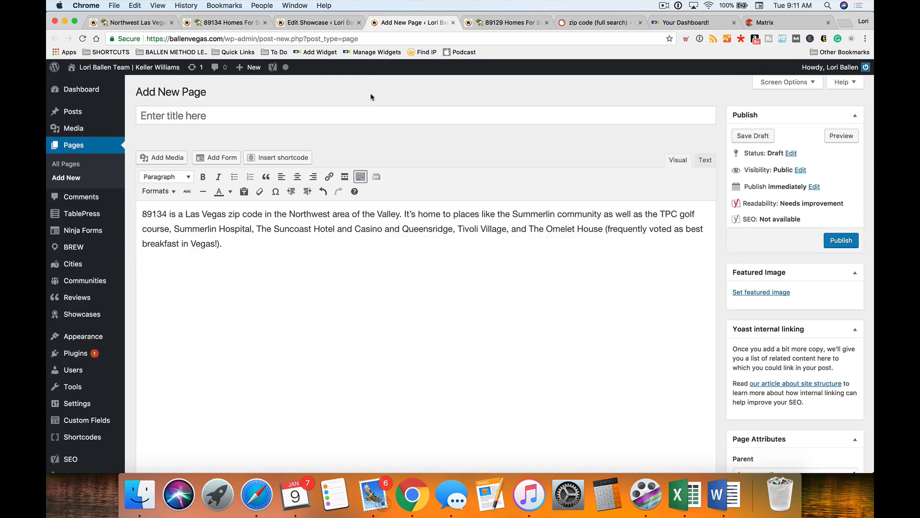
{"action": "left_click", "coordinate": [319, 24]}
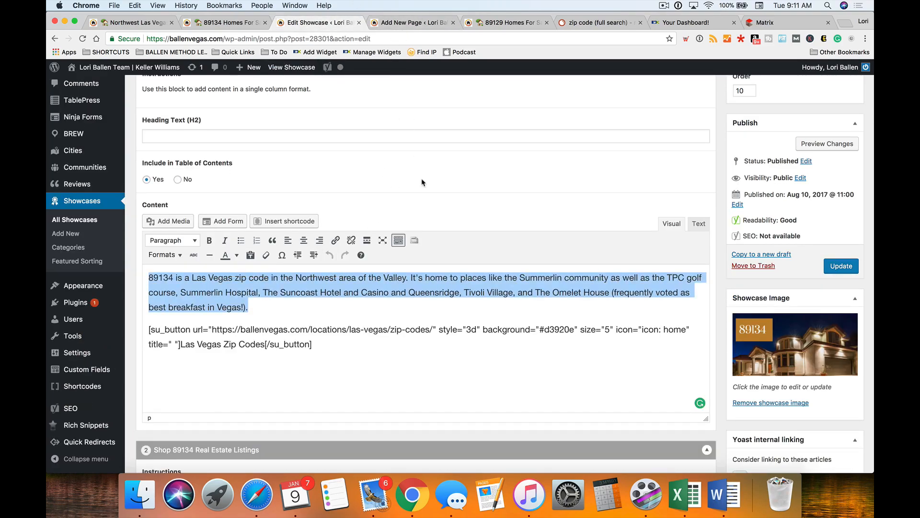
{"action": "scroll", "coordinate": [364, 259], "scroll_direction": "down", "scroll_amount": 1}
- Delete the Las Vegas Zip Codes [su_button] shortcode paragraph from the content
{"action": "left_click", "coordinate": [288, 266]}
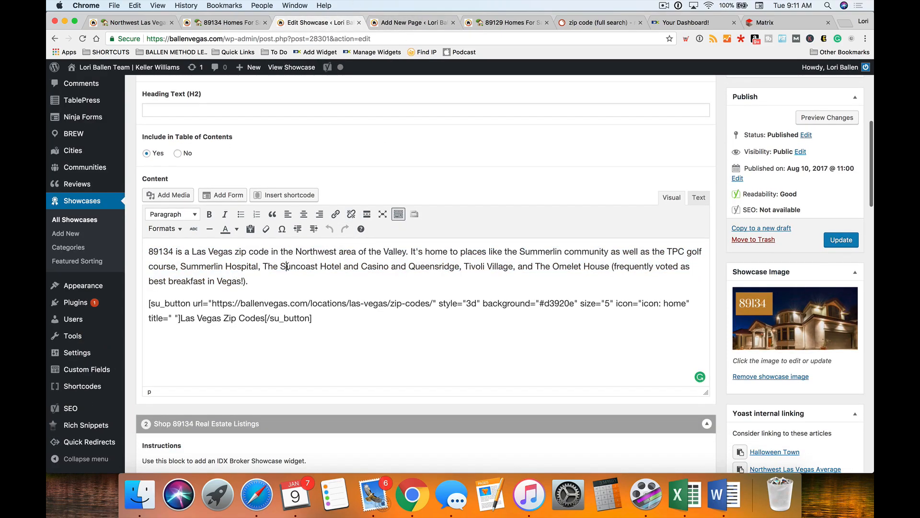
{"action": "left_click_drag", "start_coordinate": [313, 319], "coordinate": [150, 303]}
{"action": "key", "text": "BackSpace"}
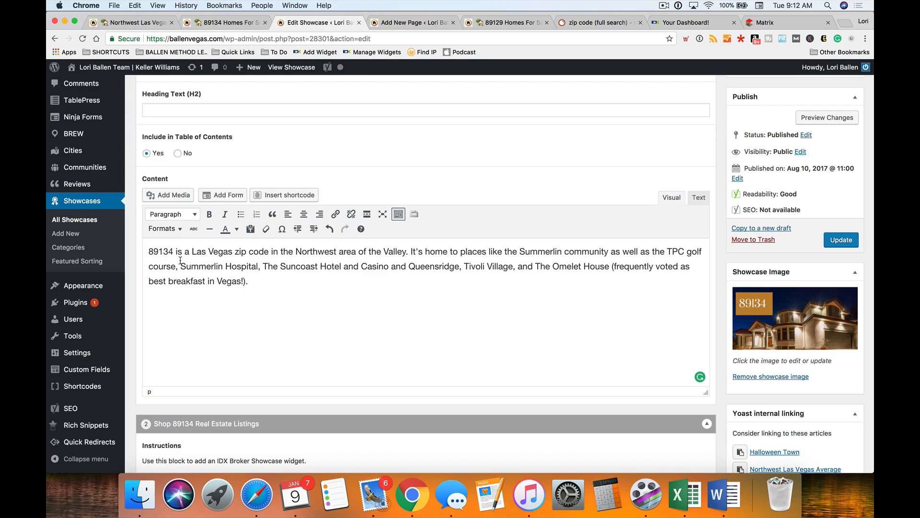
- Select the phrases 'Las Vegas zip code' and 'Northwest area of the Valley' in the intro
{"action": "left_click_drag", "start_coordinate": [160, 252], "coordinate": [164, 251]}
{"action": "left_click", "coordinate": [254, 252]}
{"action": "left_click_drag", "start_coordinate": [271, 252], "coordinate": [192, 250]}
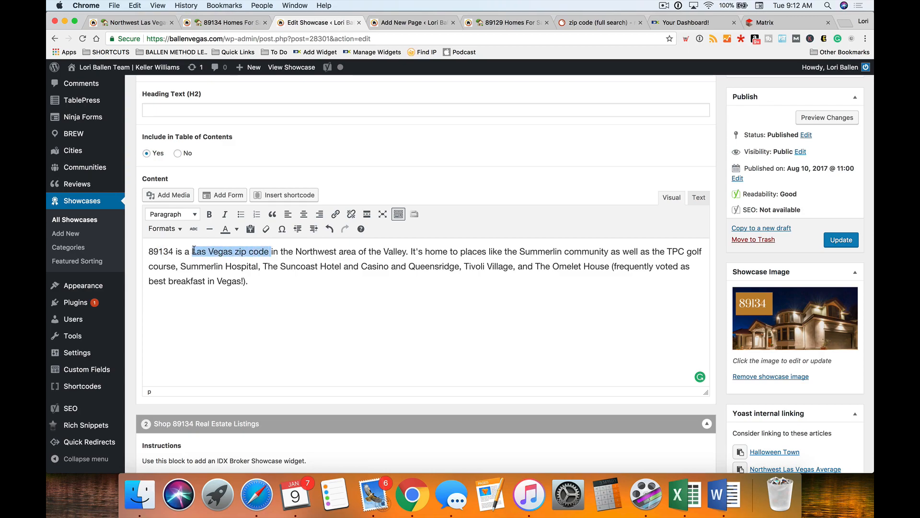
{"action": "left_click", "coordinate": [318, 251]}
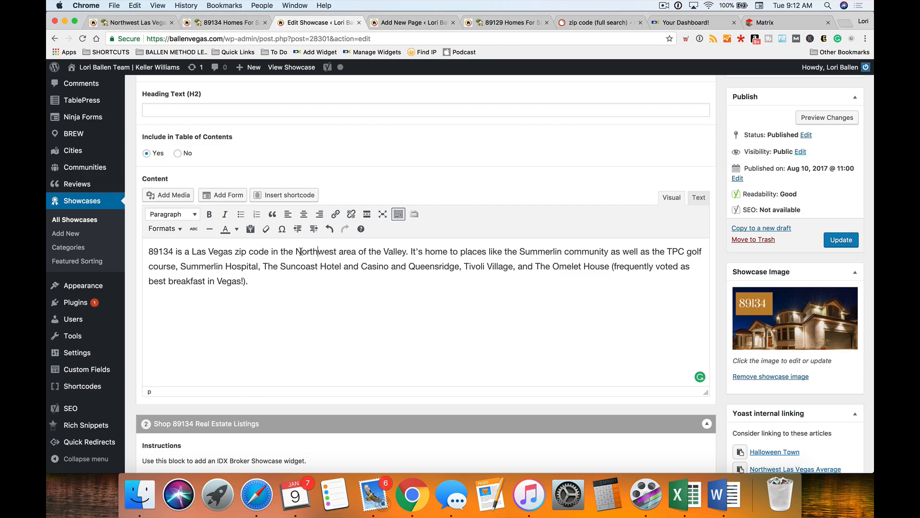
{"action": "left_click_drag", "start_coordinate": [295, 251], "coordinate": [408, 252]}
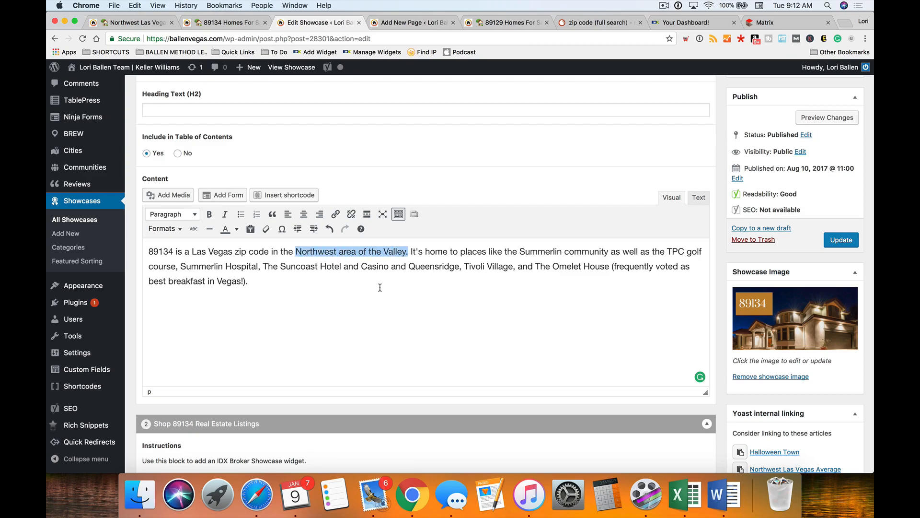
{"action": "left_click", "coordinate": [340, 285]}
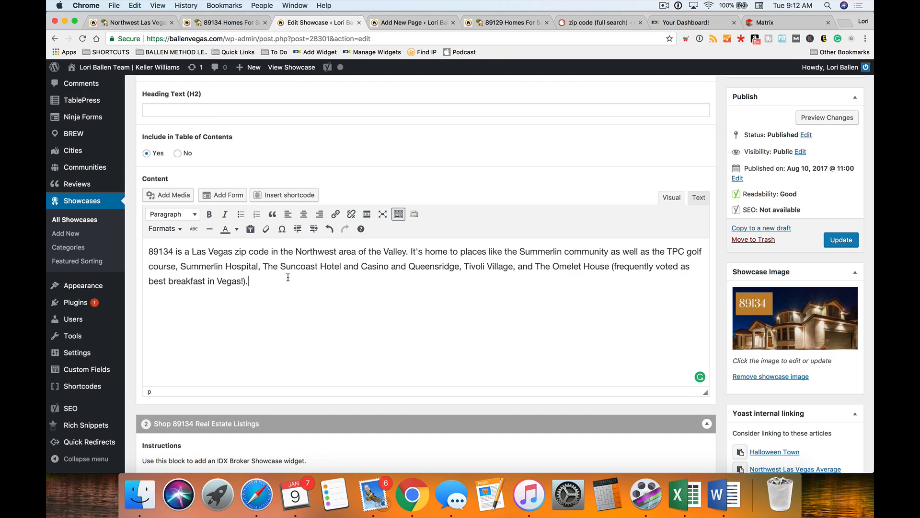
{"action": "scroll", "coordinate": [207, 255], "scroll_direction": "up", "scroll_amount": 1}
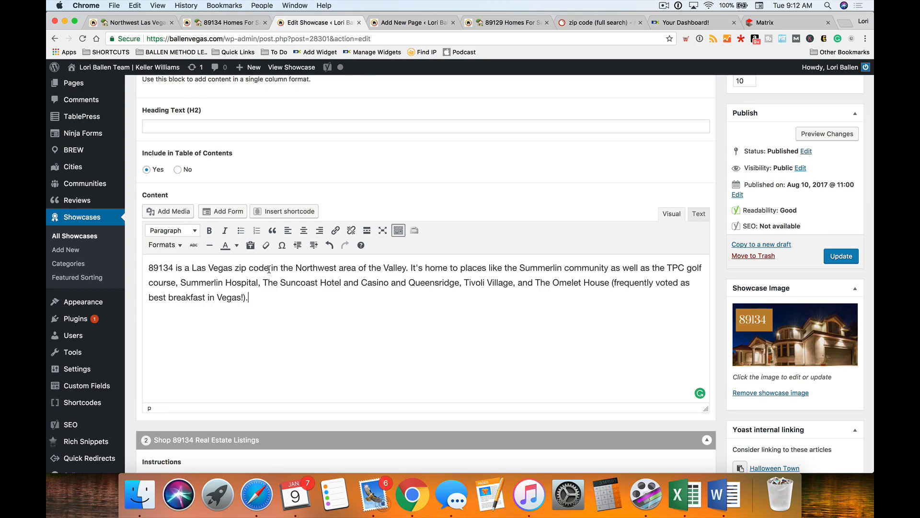
{"action": "left_click_drag", "start_coordinate": [269, 267], "coordinate": [191, 267]}
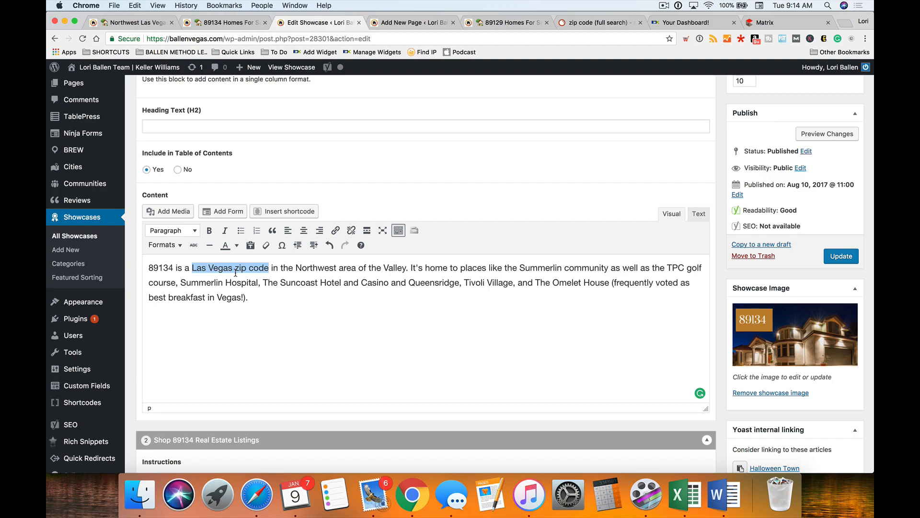
- Link 'Las Vegas zip code' to the Las Vegas Zip Codes page found by searching 'las vegas zip code'
{"action": "left_click", "coordinate": [309, 291]}
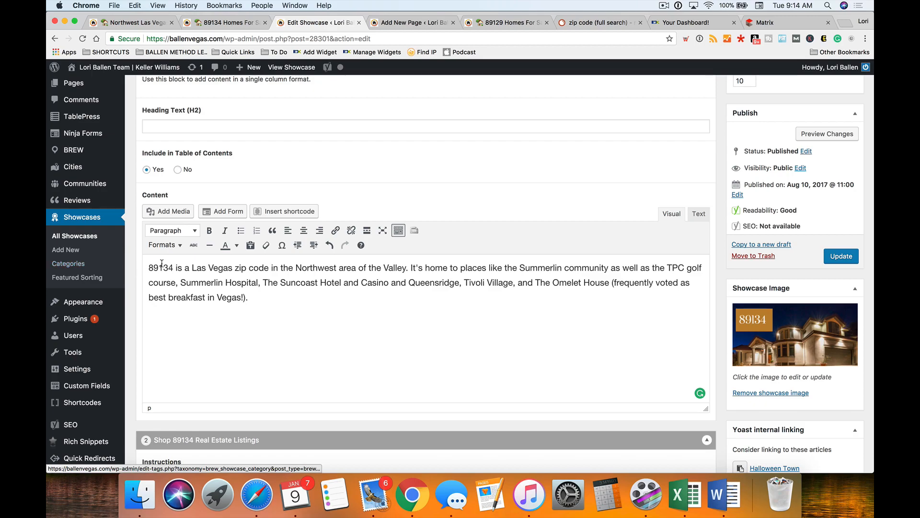
{"action": "scroll", "coordinate": [196, 269], "scroll_direction": "down", "scroll_amount": 1}
{"action": "left_click_drag", "start_coordinate": [269, 255], "coordinate": [191, 255]}
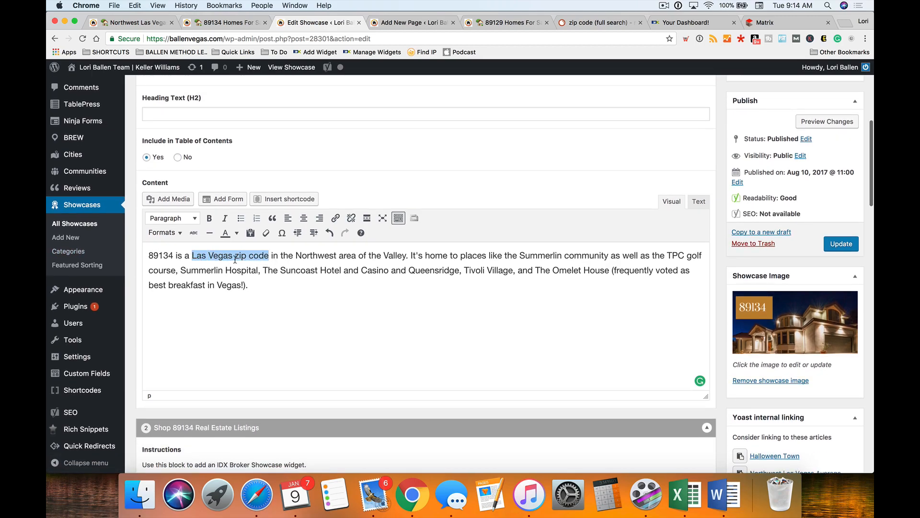
{"action": "left_click", "coordinate": [335, 219]}
{"action": "type", "text": "las vegas zip cod"}
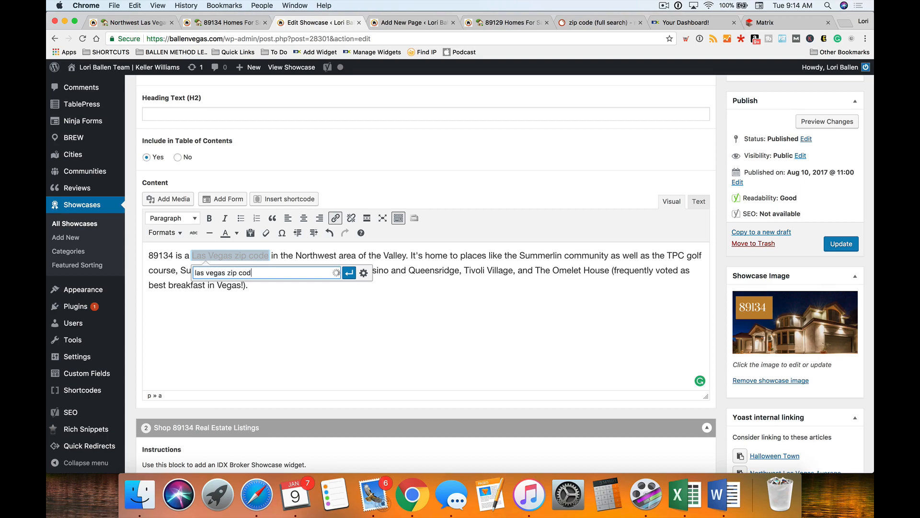
{"action": "type", "text": "e"}
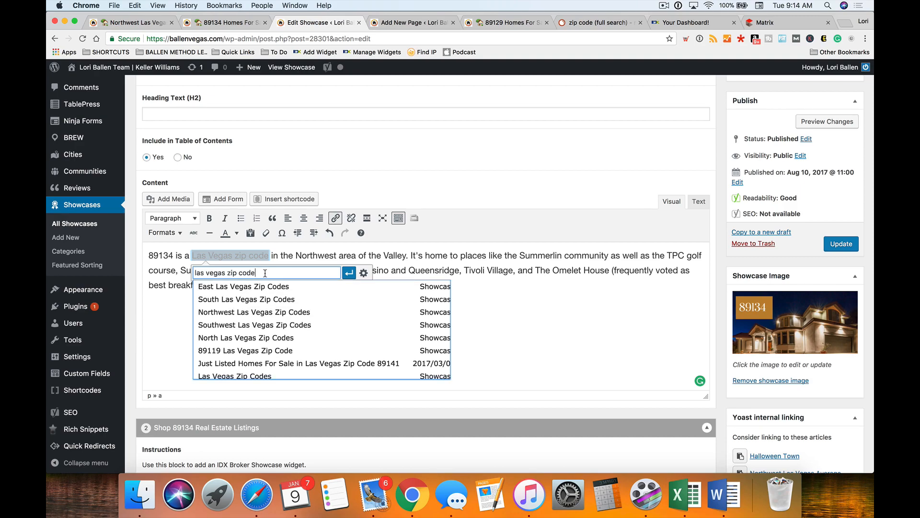
{"action": "scroll", "coordinate": [259, 306], "scroll_direction": "down", "scroll_amount": 2}
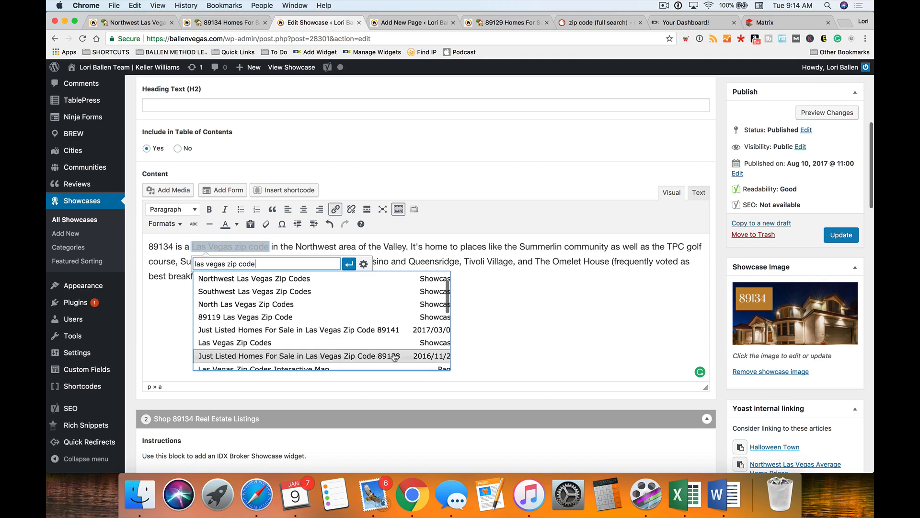
{"action": "left_click", "coordinate": [239, 343]}
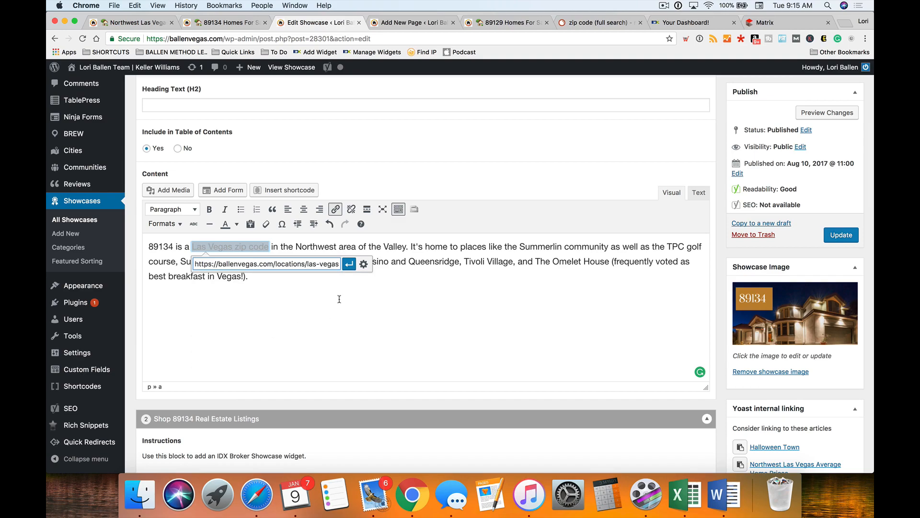
{"action": "left_click", "coordinate": [350, 265]}
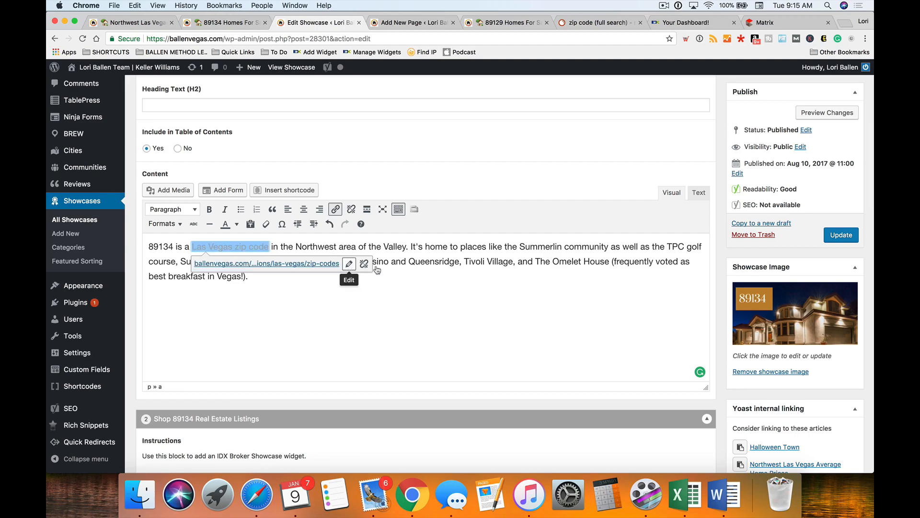
{"action": "left_click", "coordinate": [453, 245]}
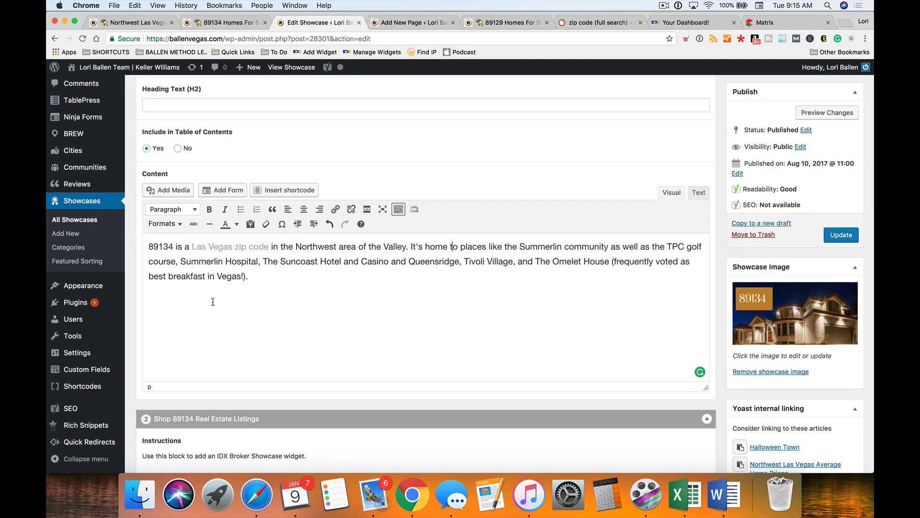
{"action": "left_click_drag", "start_coordinate": [296, 246], "coordinate": [407, 246]}
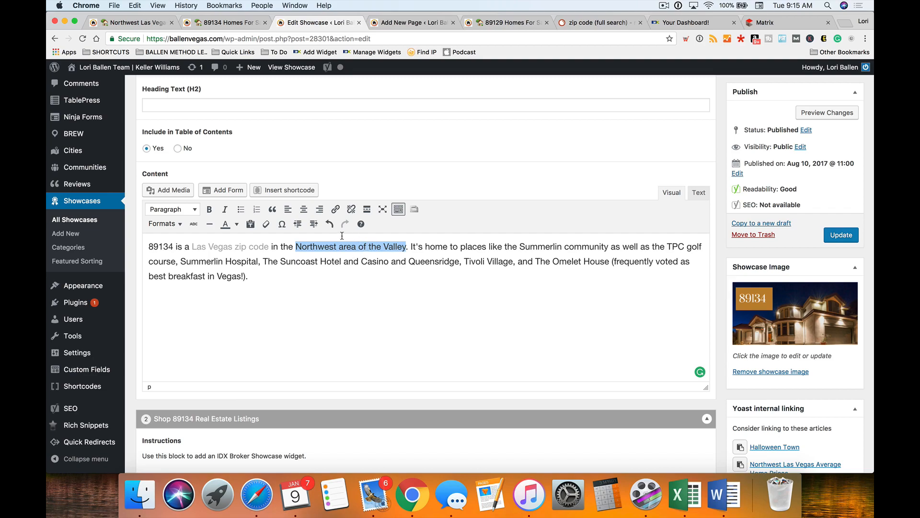
- Link 'Northwest area of the Valley' to the page found by searching 'northwest las vegas homes'
{"action": "left_click", "coordinate": [336, 209]}
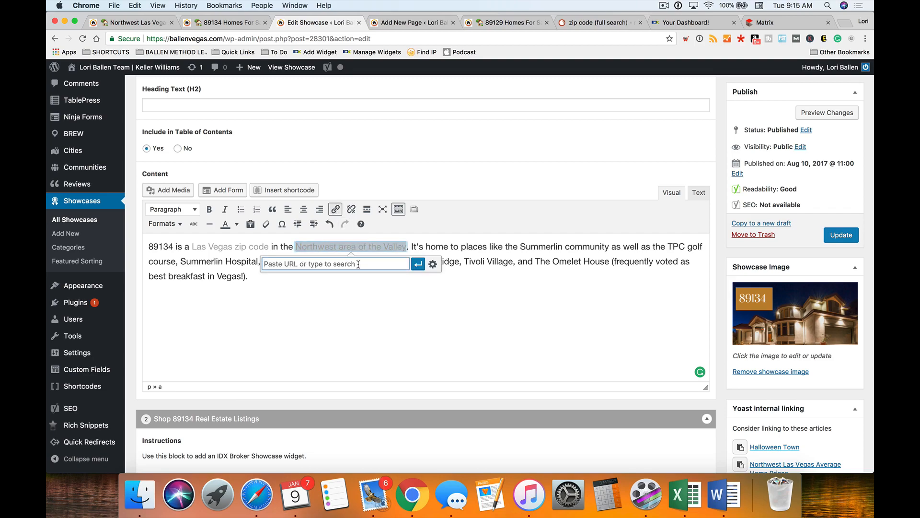
{"action": "type", "text": "northwest las vegas homes"}
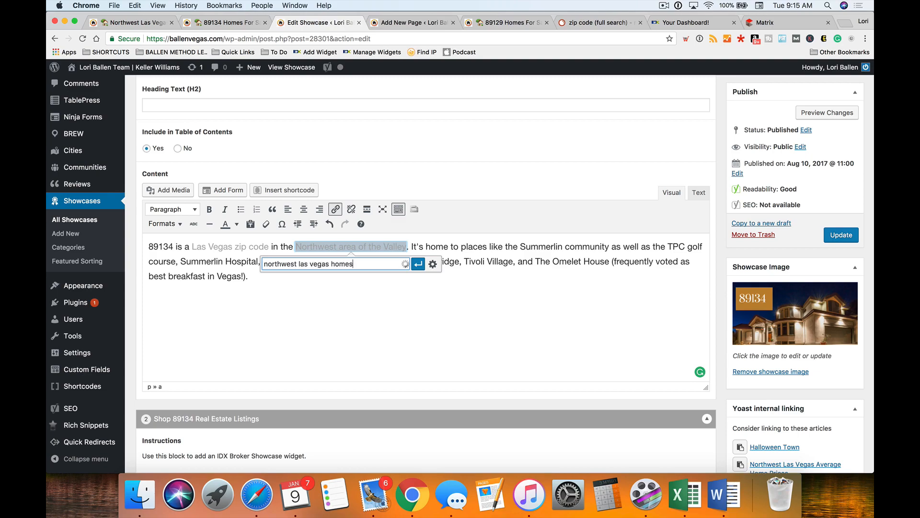
{"action": "left_click", "coordinate": [386, 278]}
{"action": "left_click", "coordinate": [418, 265]}
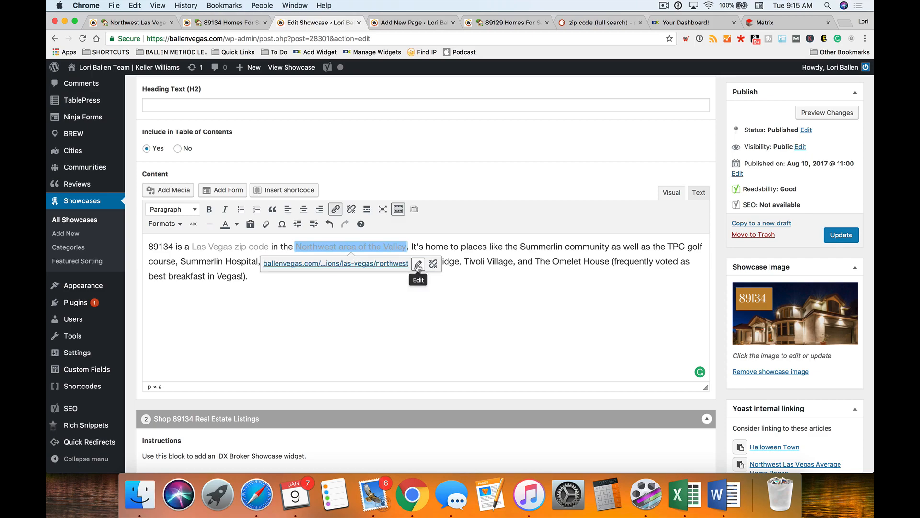
{"action": "left_click", "coordinate": [553, 259]}
{"action": "scroll", "coordinate": [542, 254], "scroll_direction": "down", "scroll_amount": 2}
{"action": "scroll", "coordinate": [533, 249], "scroll_direction": "up", "scroll_amount": 2}
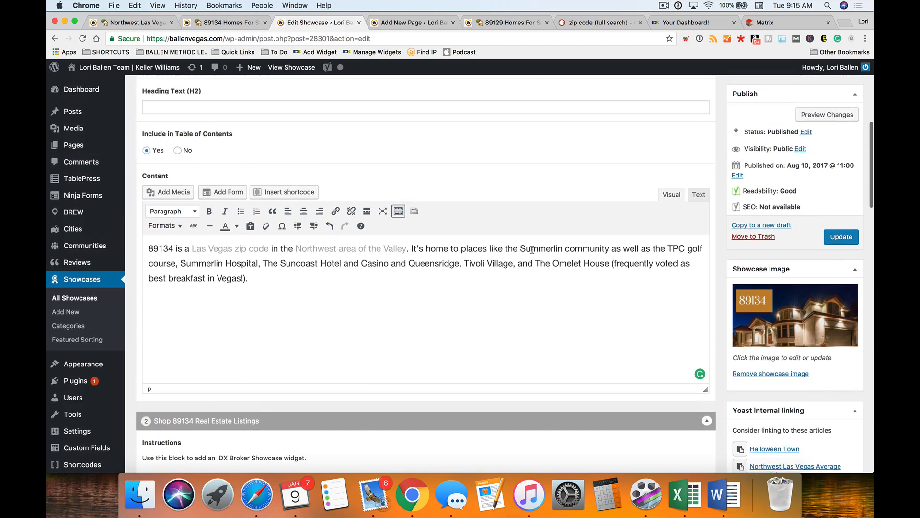
{"action": "left_click_drag", "start_coordinate": [613, 249], "coordinate": [521, 249]}
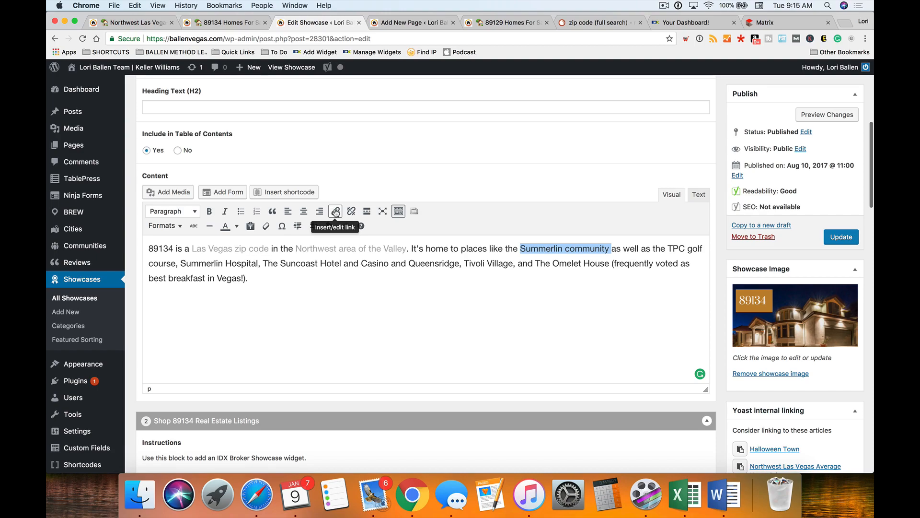
{"action": "left_click", "coordinate": [493, 22]}
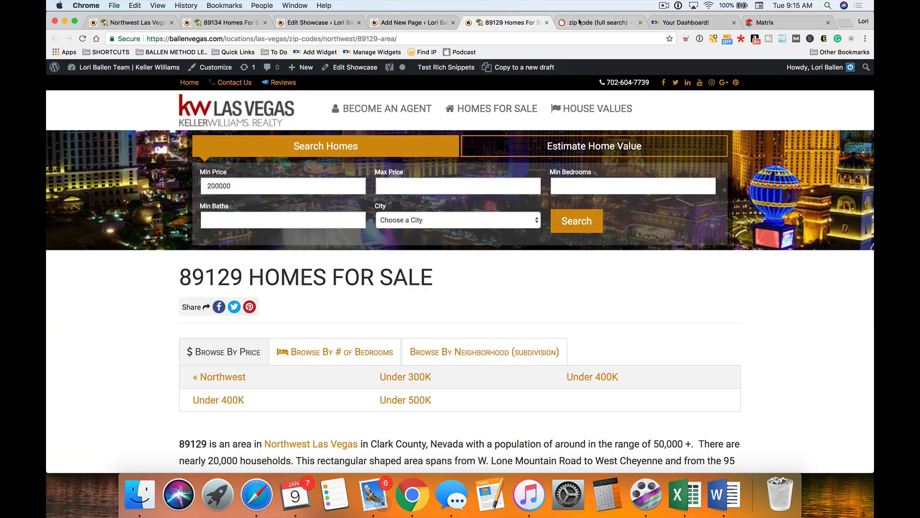
- Open the Summerlin community page in a new tab via Browse By Community and select its URL
{"action": "right_click", "coordinate": [506, 108]}
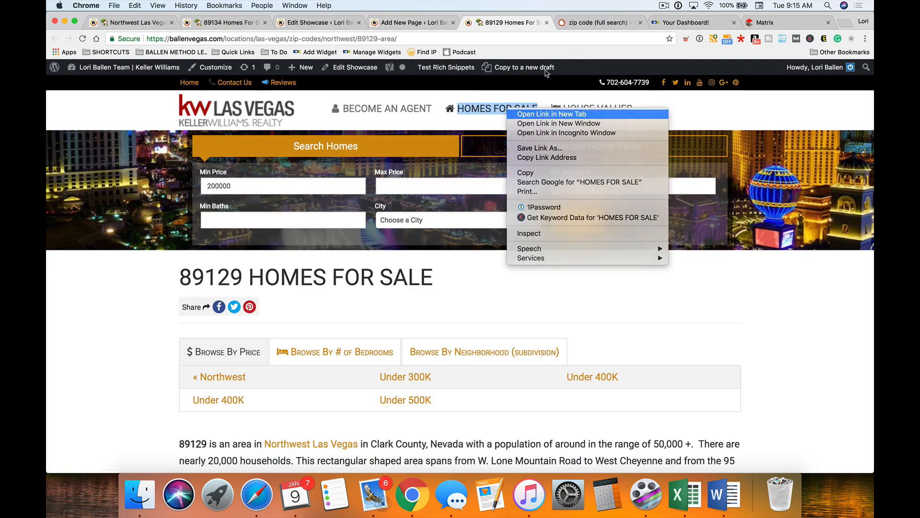
{"action": "left_click", "coordinate": [532, 116]}
{"action": "left_click", "coordinate": [547, 22]}
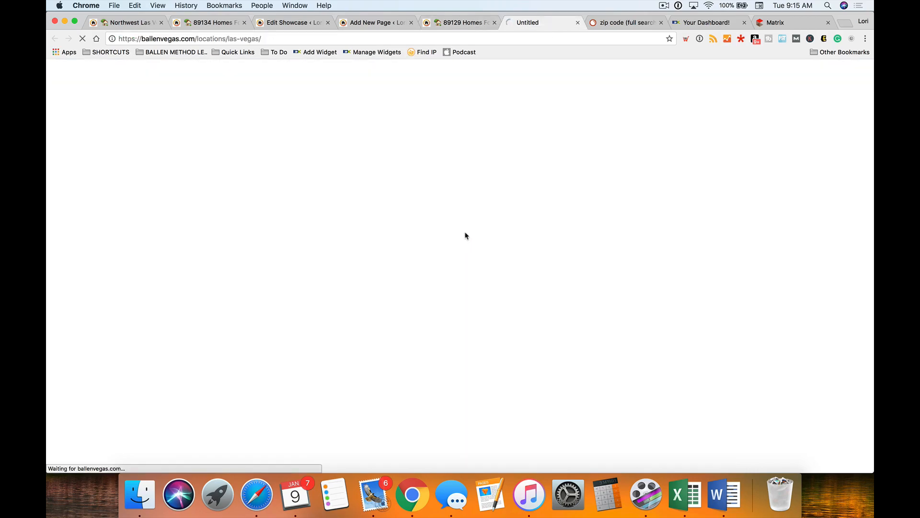
{"action": "scroll", "coordinate": [224, 275], "scroll_direction": "down", "scroll_amount": 1}
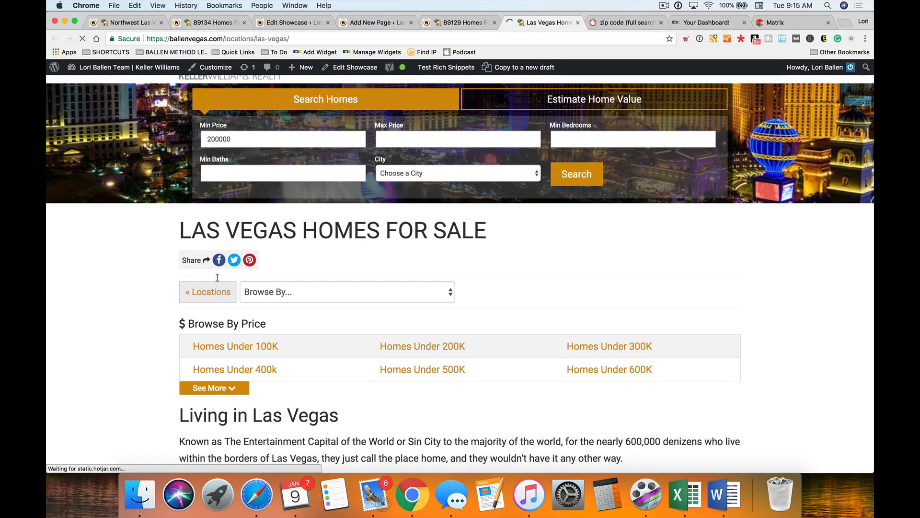
{"action": "scroll", "coordinate": [191, 281], "scroll_direction": "down", "scroll_amount": 2}
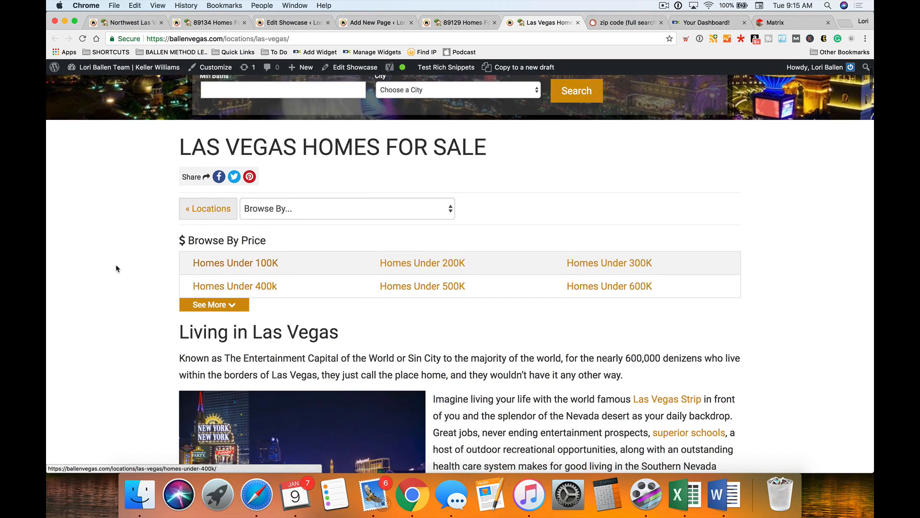
{"action": "left_click", "coordinate": [321, 208]}
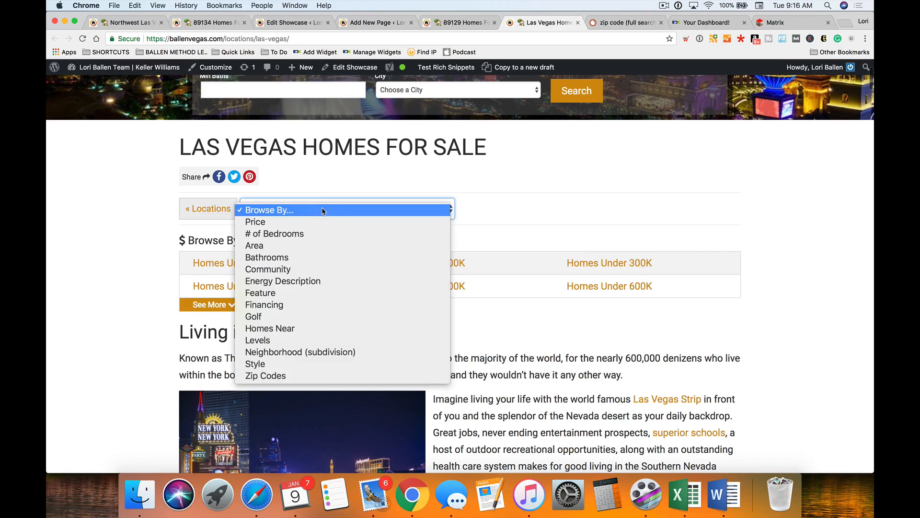
{"action": "left_click", "coordinate": [315, 269]}
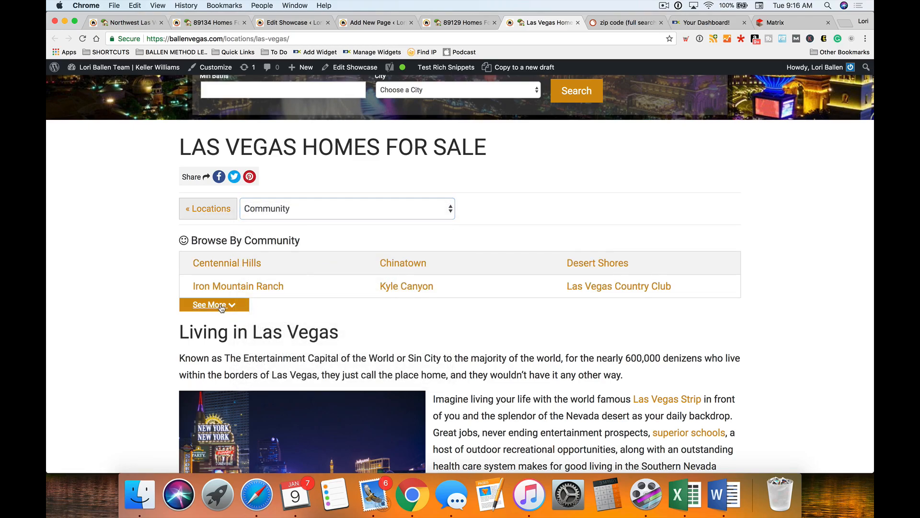
{"action": "left_click", "coordinate": [216, 305]}
{"action": "scroll", "coordinate": [216, 309], "scroll_direction": "down", "scroll_amount": 3}
{"action": "left_click", "coordinate": [226, 312]}
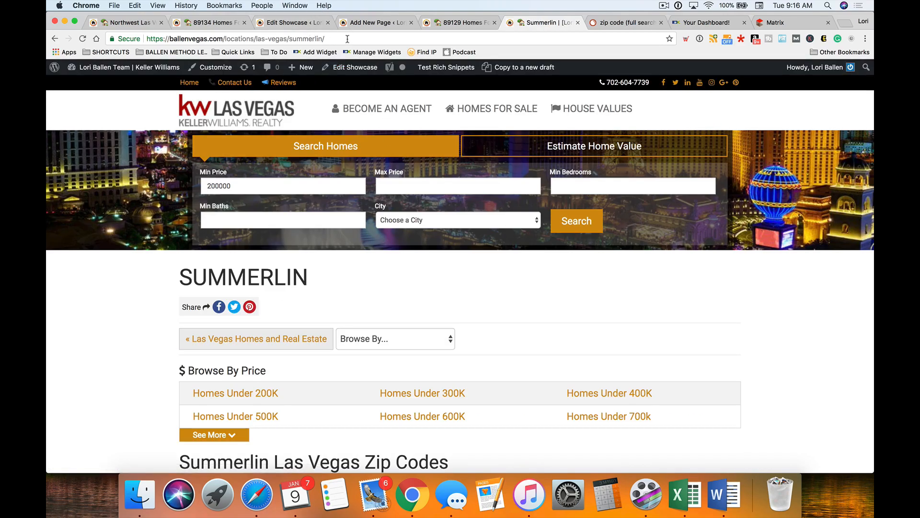
{"action": "left_click_drag", "start_coordinate": [348, 39], "coordinate": [115, 39]}
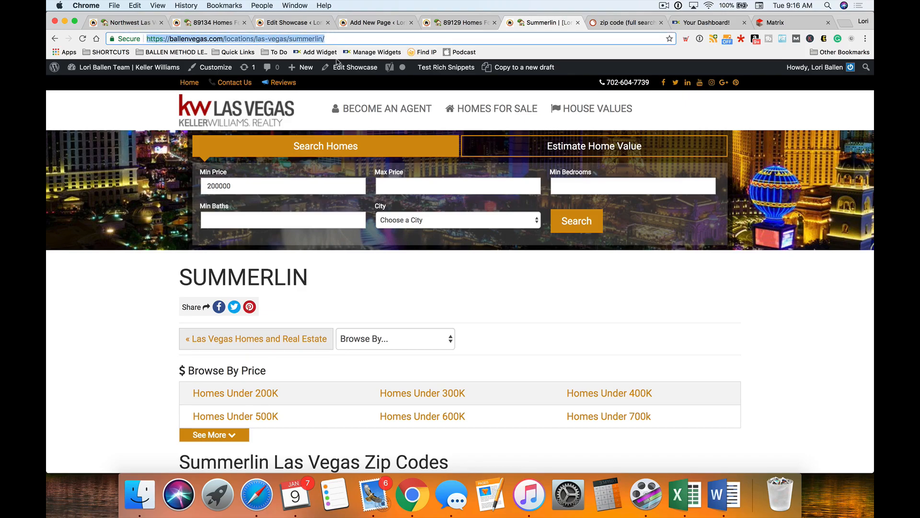
{"action": "left_click", "coordinate": [371, 23]}
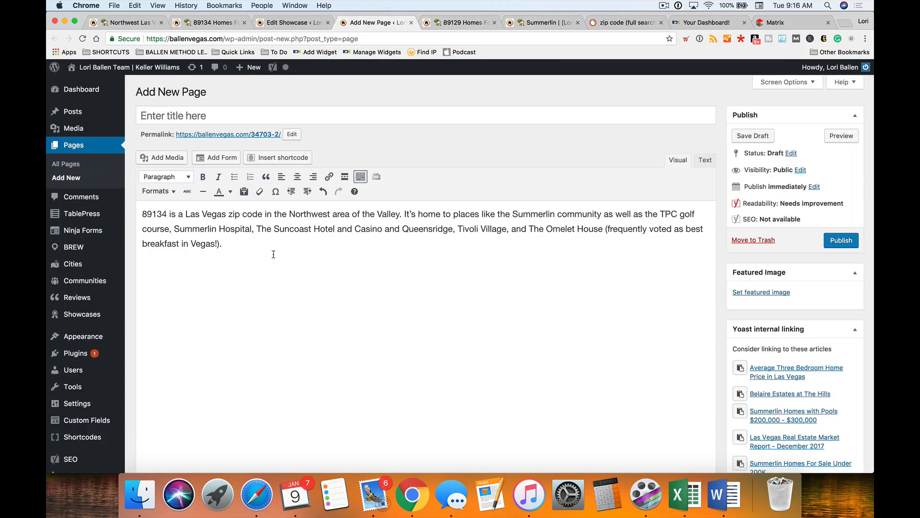
- Link 'Summerlin community' in the 89134 intro to the pasted Summerlin page URL
{"action": "left_click_drag", "start_coordinate": [605, 216], "coordinate": [513, 216]}
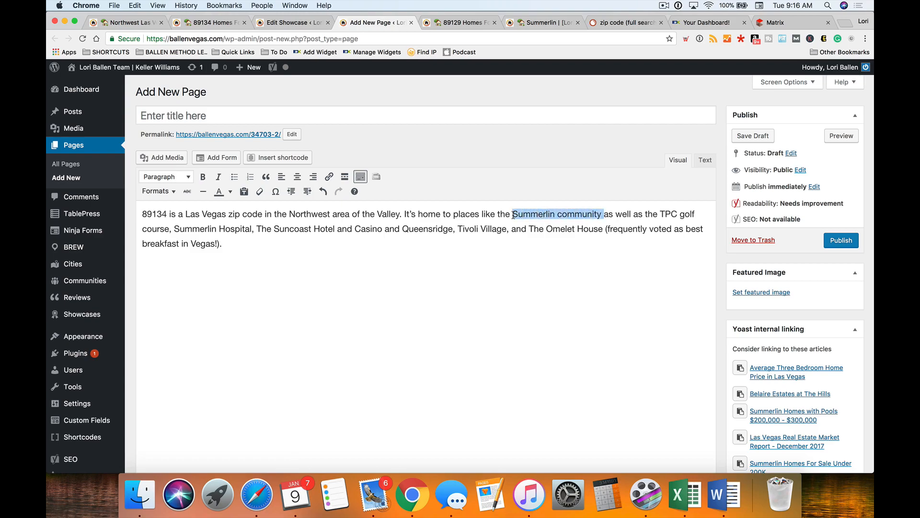
{"action": "left_click", "coordinate": [290, 23]}
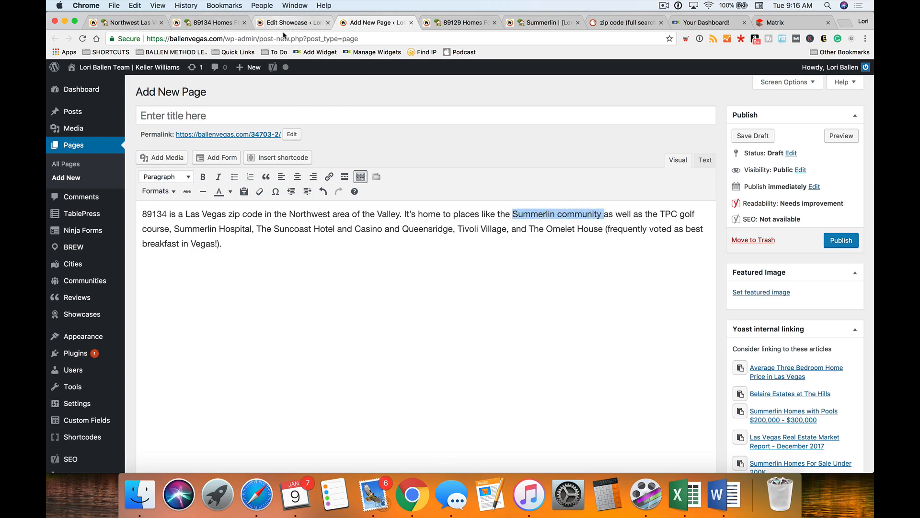
{"action": "left_click", "coordinate": [335, 211]}
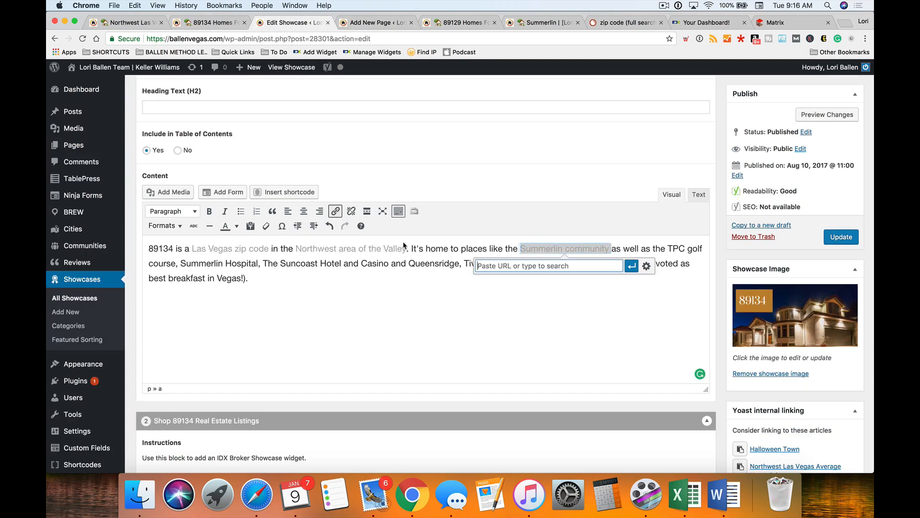
{"action": "type", "text": "https://ballenvegas.com/communities/las-vegas/summerlin"}
{"action": "left_click", "coordinate": [632, 266]}
{"action": "left_click", "coordinate": [620, 297]}
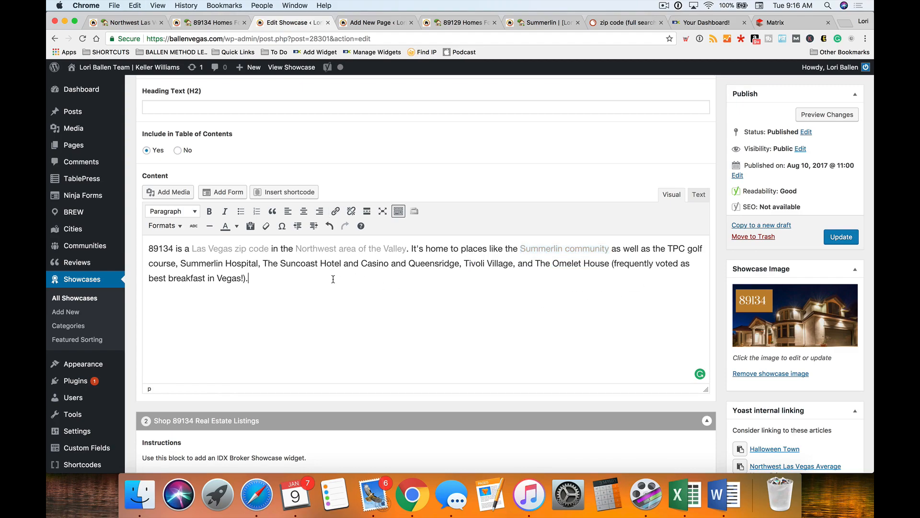
{"action": "left_click_drag", "start_coordinate": [259, 280], "coordinate": [145, 242]}
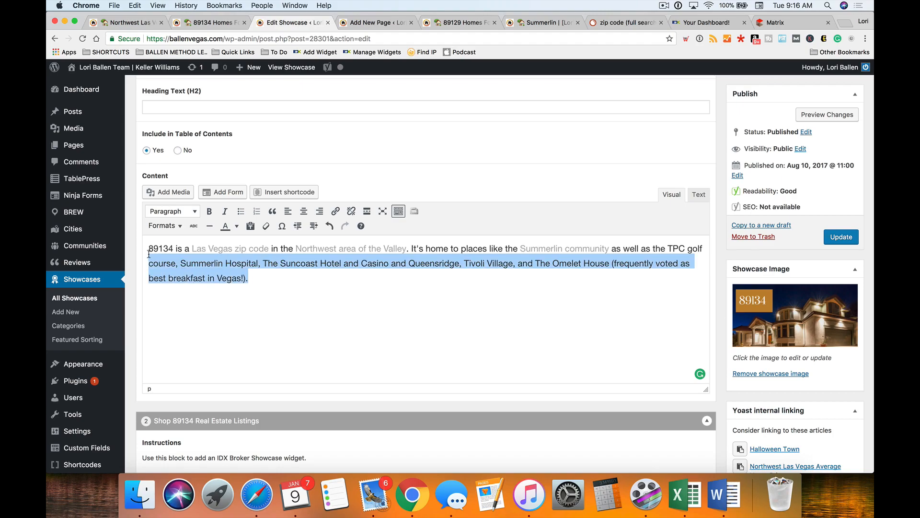
{"action": "left_click", "coordinate": [332, 283]}
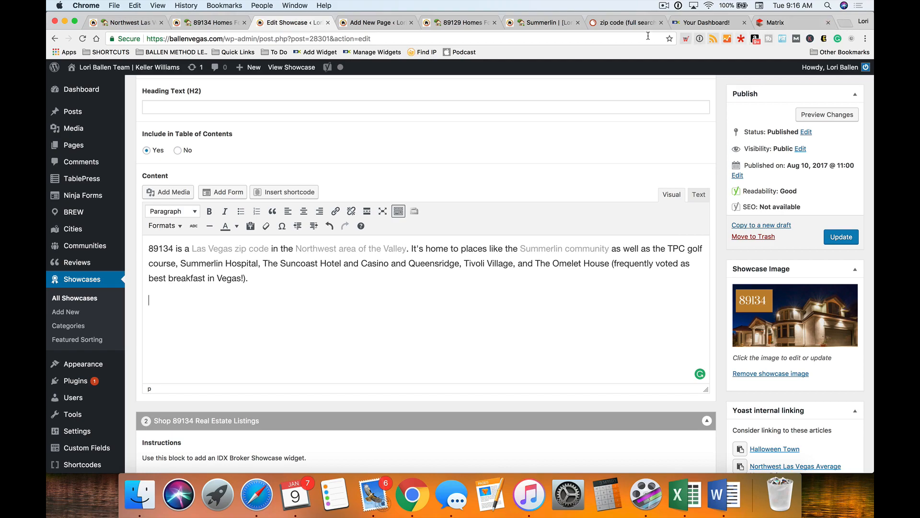
- Search Google for 89134 and open the result in Google Maps to see the zip boundary
{"action": "left_click", "coordinate": [546, 23]}
{"action": "left_click", "coordinate": [315, 37]}
{"action": "type", "text": "google.com"}
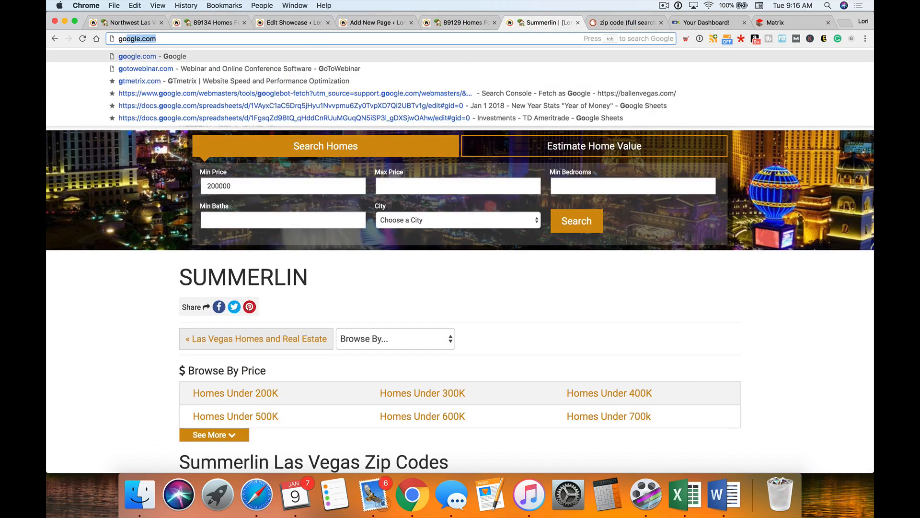
{"action": "key", "text": "Return"}
{"action": "left_click_drag", "start_coordinate": [523, 26], "coordinate": [374, 22]}
{"action": "type", "text": "89134"}
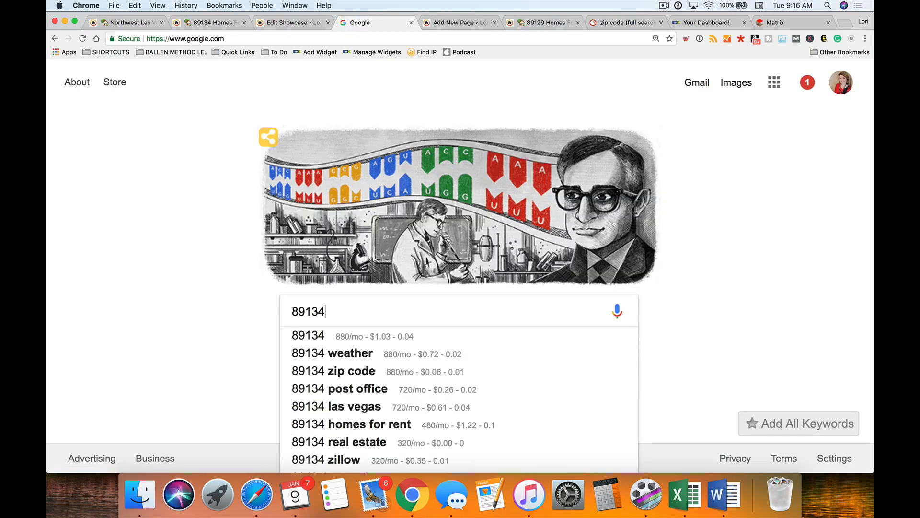
{"action": "key", "text": "Return"}
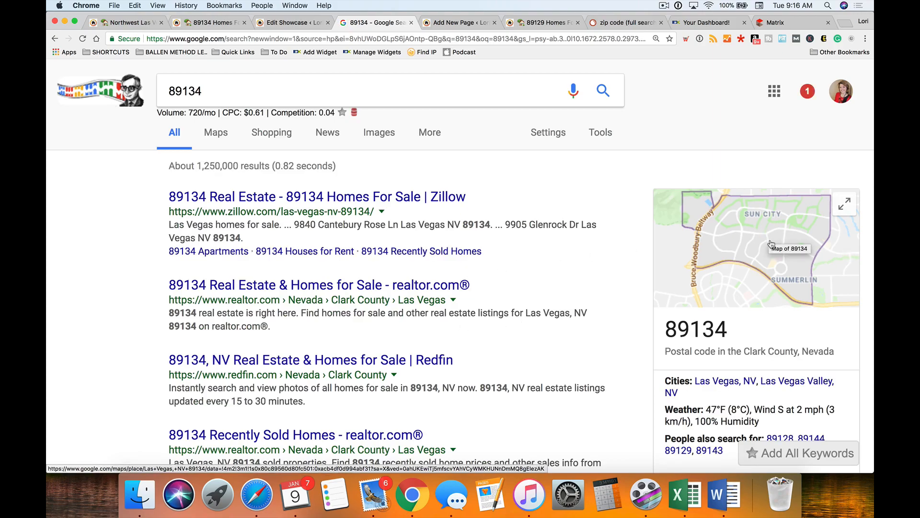
{"action": "left_click", "coordinate": [213, 136]}
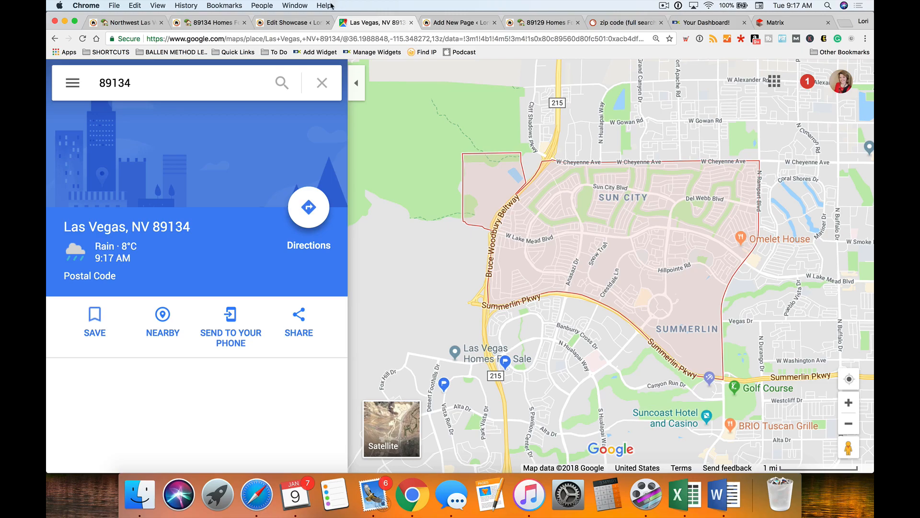
- Start a new paragraph below the intro reading 'The borders of the 89134 zip code are'
{"action": "left_click", "coordinate": [300, 24]}
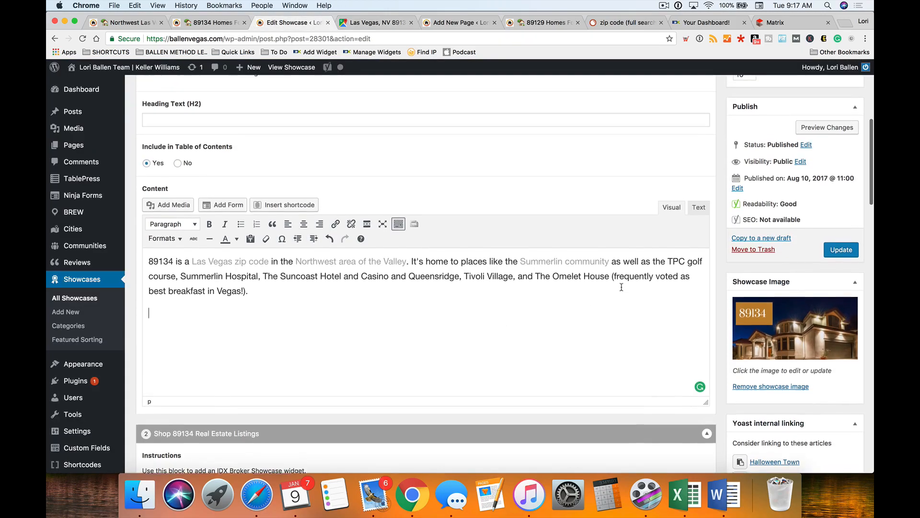
{"action": "left_click", "coordinate": [283, 299]}
{"action": "key", "text": "Return"}
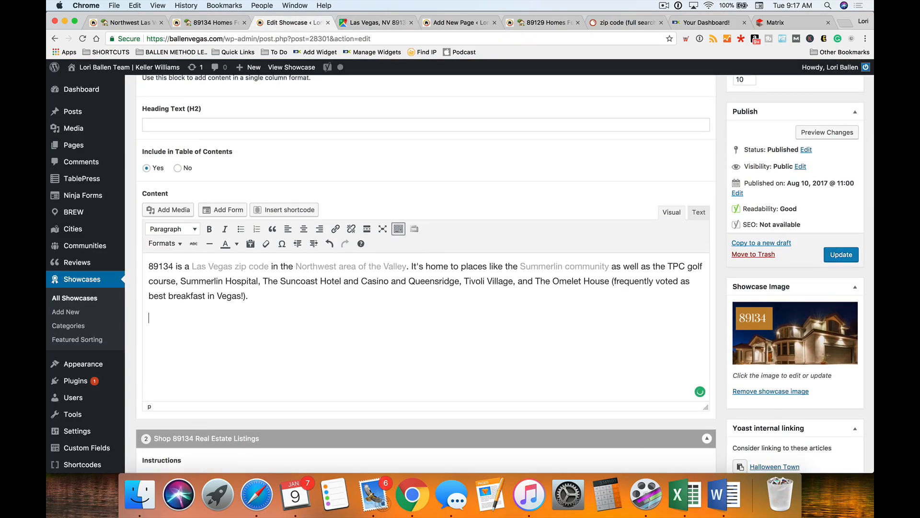
{"action": "type", "text": "The boar"}
{"action": "key", "text": "BackSpace"}
{"action": "type", "text": "rders of the 8913"}
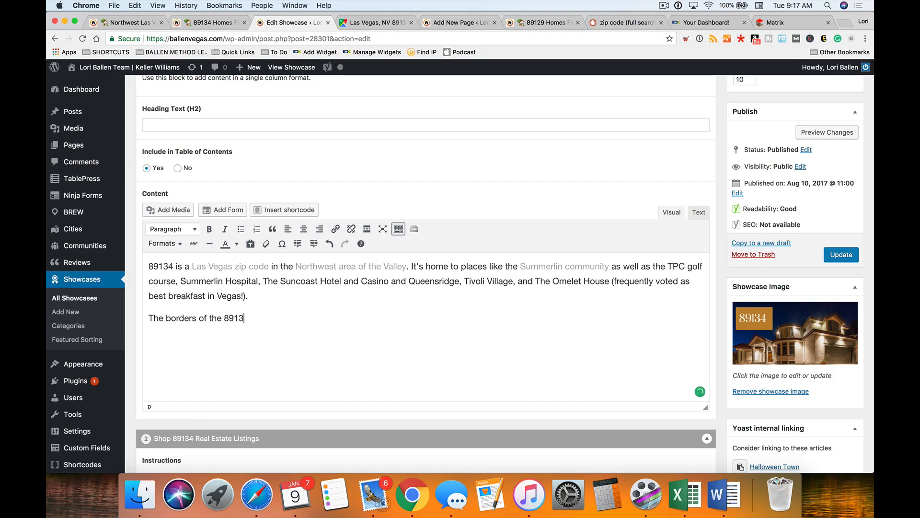
{"action": "type", "text": "4 zip code are"}
{"action": "left_click", "coordinate": [373, 23]}
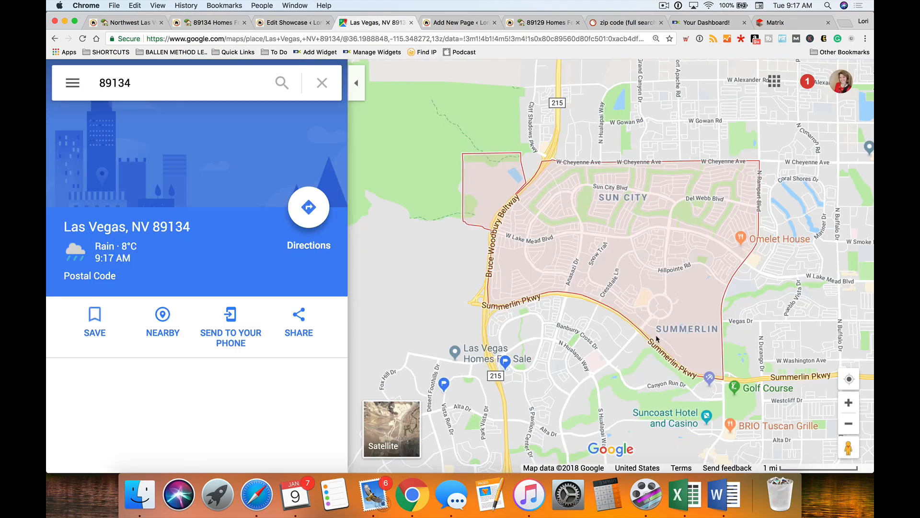
{"action": "left_click", "coordinate": [287, 23]}
- Finish it with 'W. Cheyenne to Summerlin Parkway and The 215 (Bruce Woodbury Beltway) to North Rampart.'
{"action": "type", "text": "W. Cheyenne to Summerlin Parkway and"}
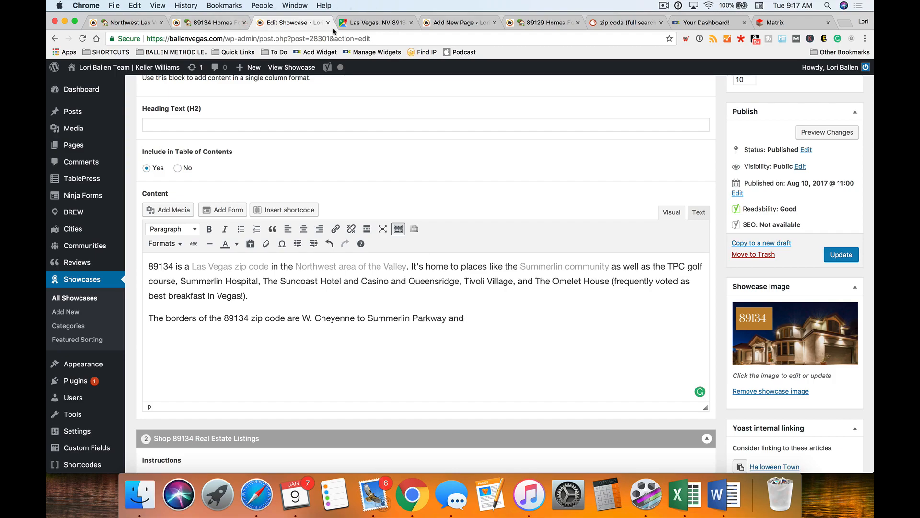
{"action": "left_click", "coordinate": [369, 23]}
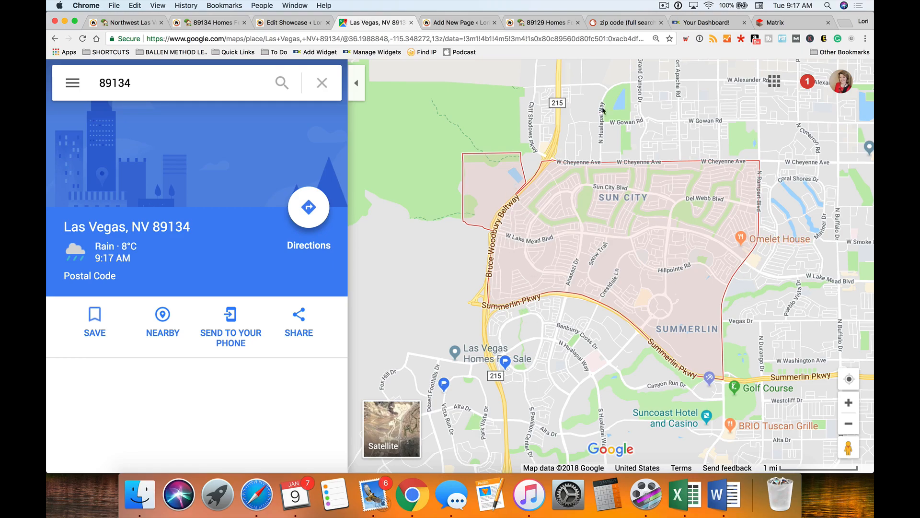
{"action": "left_click", "coordinate": [271, 22]}
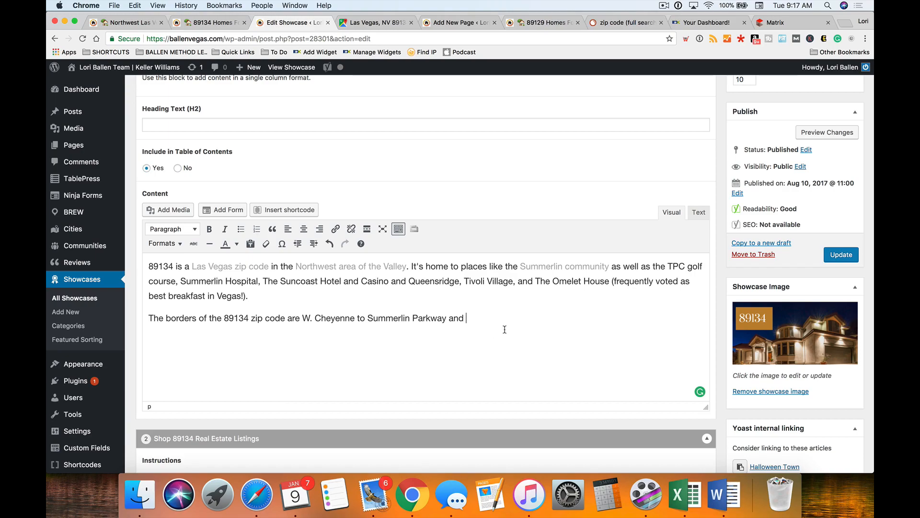
{"action": "type", "text": "The 215 (Bruce Woodb"}
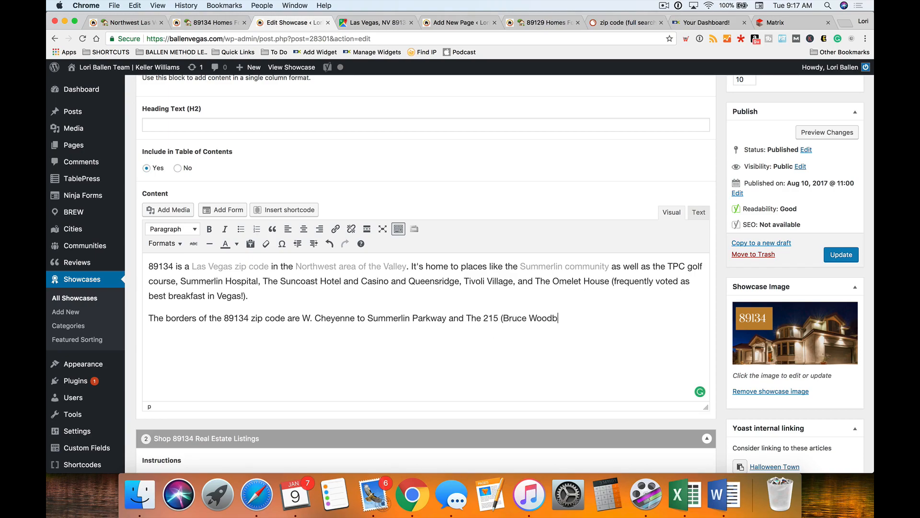
{"action": "type", "text": "ury Beltway"}
{"action": "type", "text": ") to"}
{"action": "left_click", "coordinate": [372, 24]}
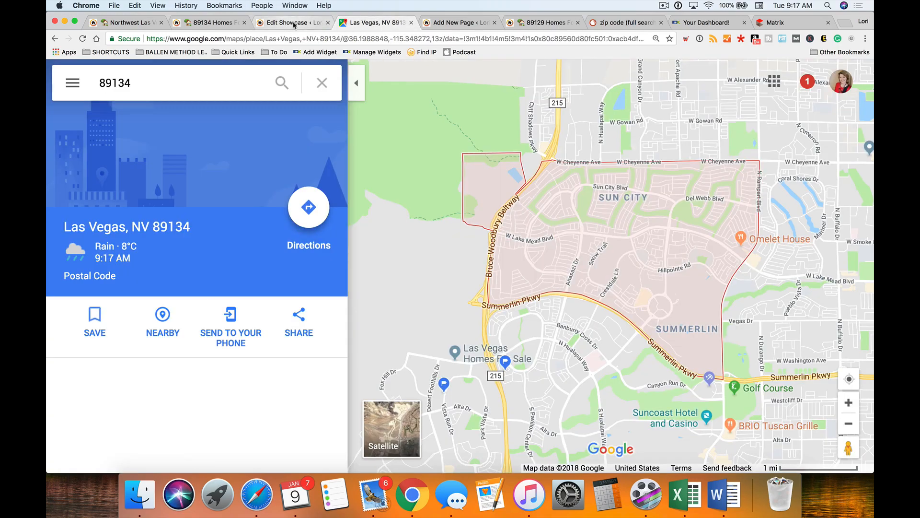
{"action": "left_click", "coordinate": [294, 23]}
{"action": "type", "text": "North Rampart."}
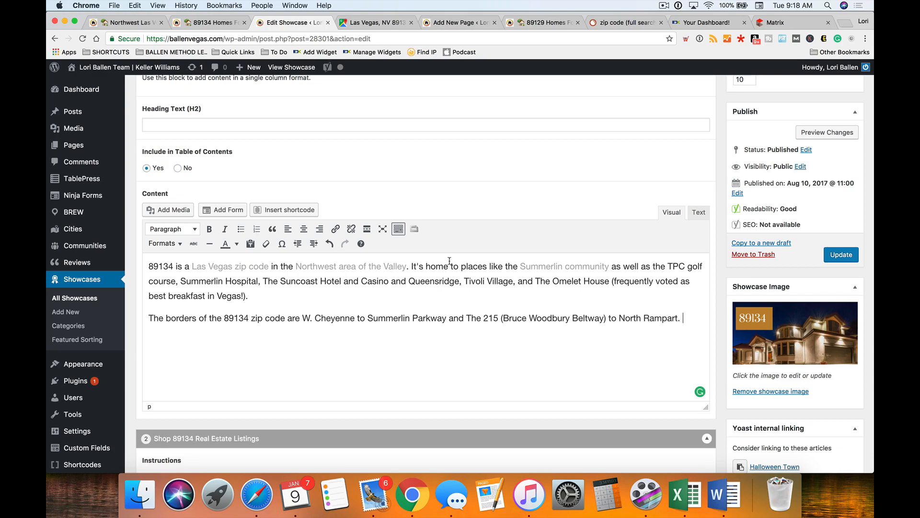
- Zoom into the 89134 map and pan it to show Timberline and Sun City
{"action": "left_click", "coordinate": [372, 20]}
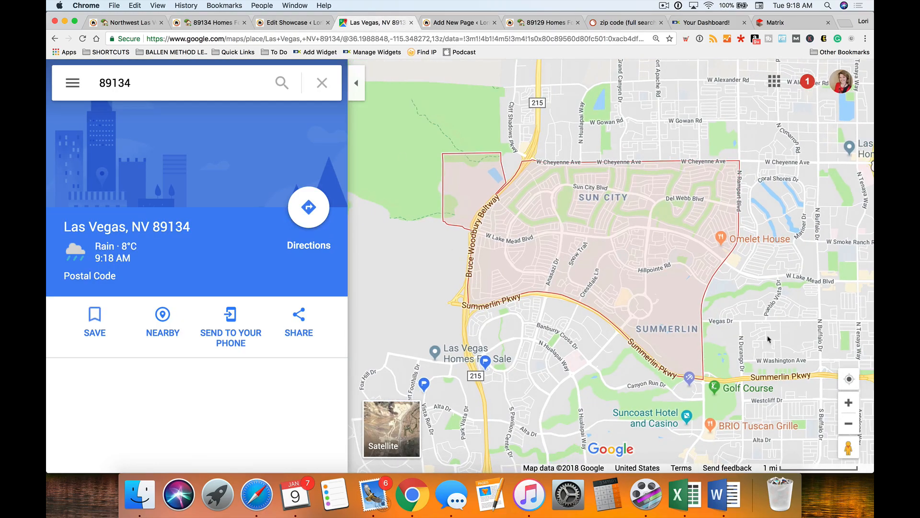
{"action": "left_click", "coordinate": [850, 404]}
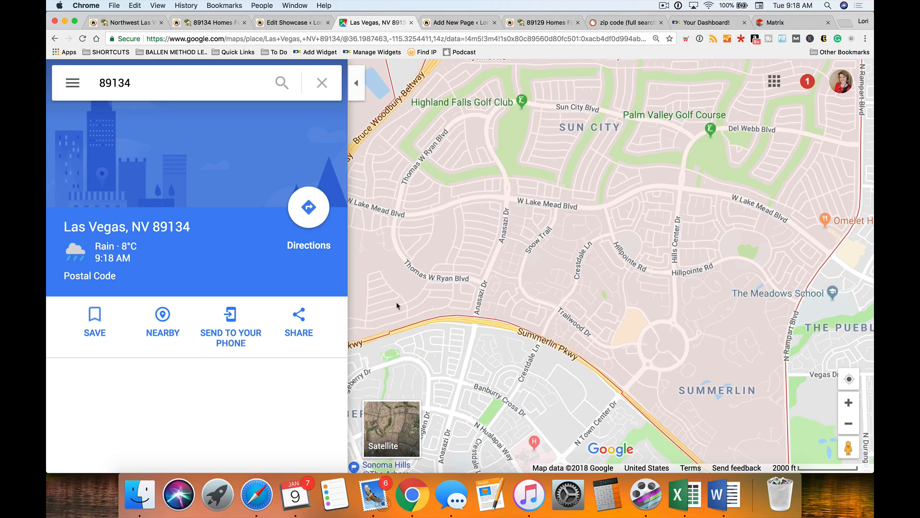
{"action": "left_click_drag", "start_coordinate": [525, 232], "coordinate": [584, 323]}
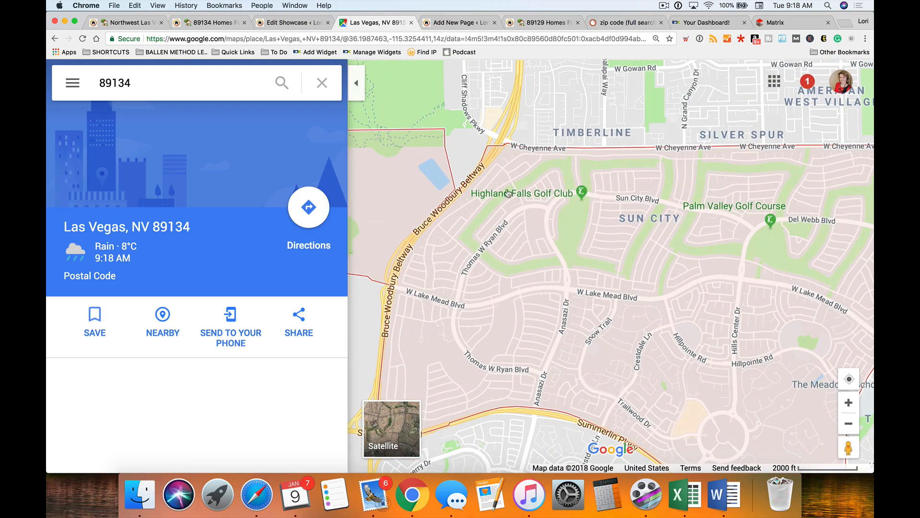
{"action": "mouse_move", "coordinate": [554, 203]}
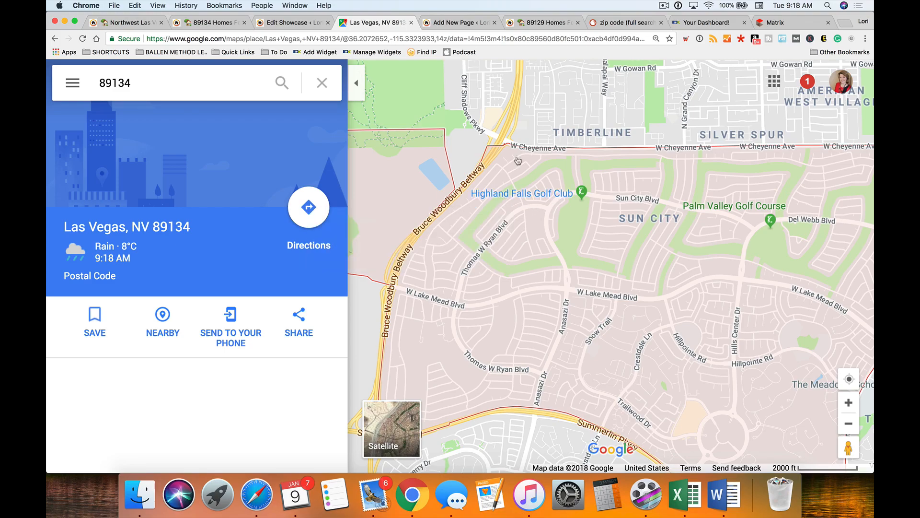
{"action": "left_click", "coordinate": [293, 22]}
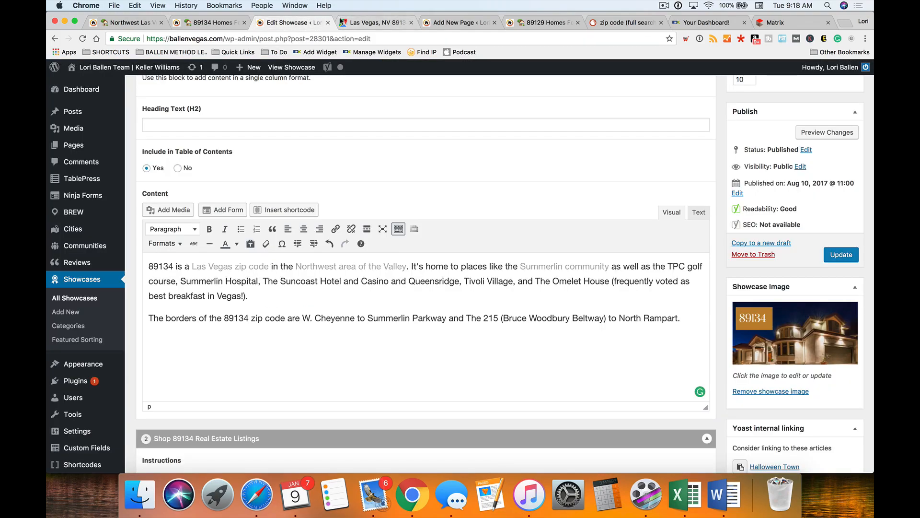
{"action": "left_click", "coordinate": [374, 22]}
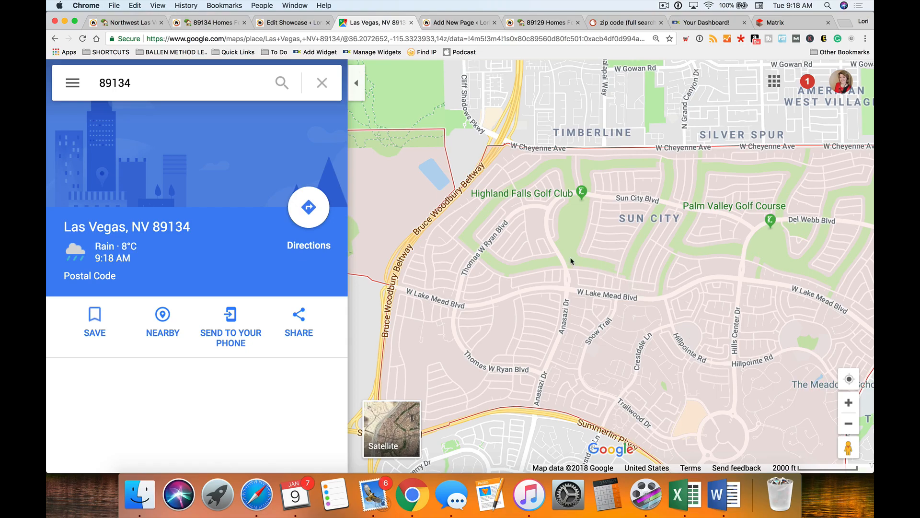
- Add 'Also in 89134 is Highland Falls Golf Course' after the first paragraph, correcting 'The Highlands'
{"action": "left_click", "coordinate": [267, 24]}
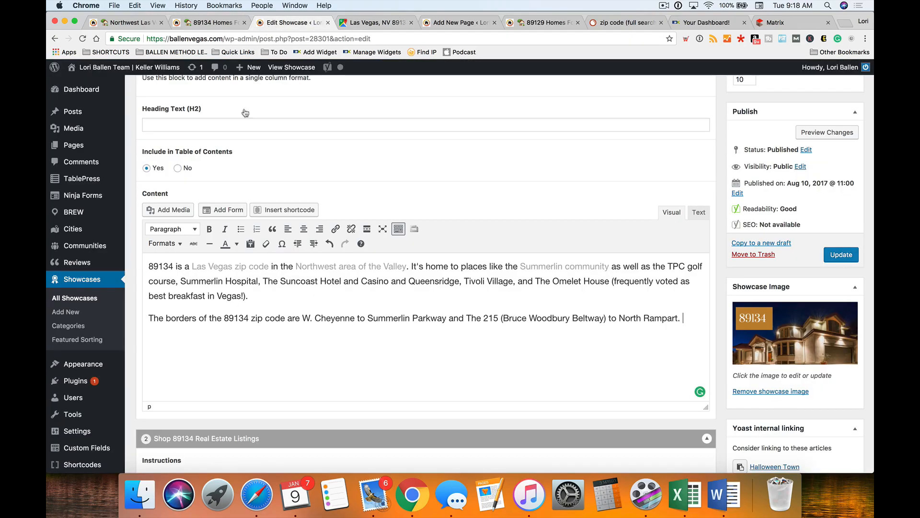
{"action": "scroll", "coordinate": [284, 281], "scroll_direction": "down", "scroll_amount": 3}
{"action": "scroll", "coordinate": [283, 281], "scroll_direction": "down", "scroll_amount": 1}
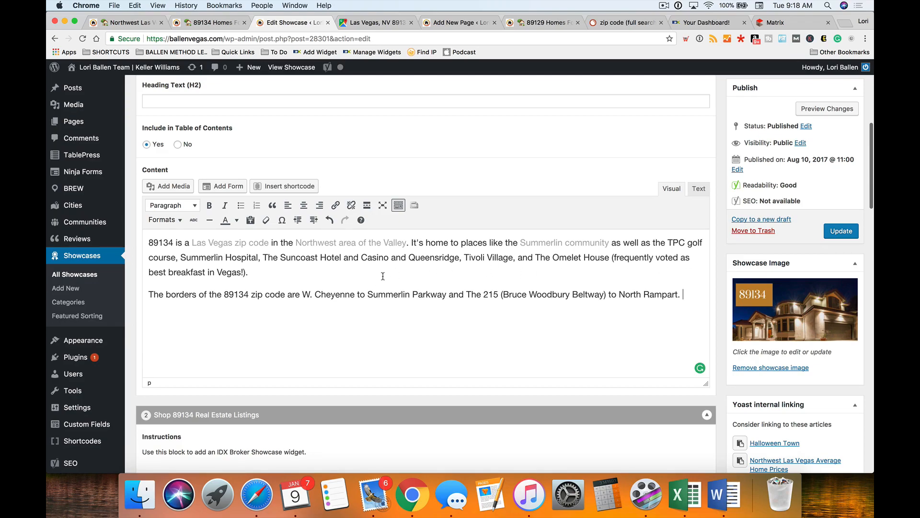
{"action": "left_click", "coordinate": [285, 271]}
{"action": "scroll", "coordinate": [285, 271], "scroll_direction": "down", "scroll_amount": 1}
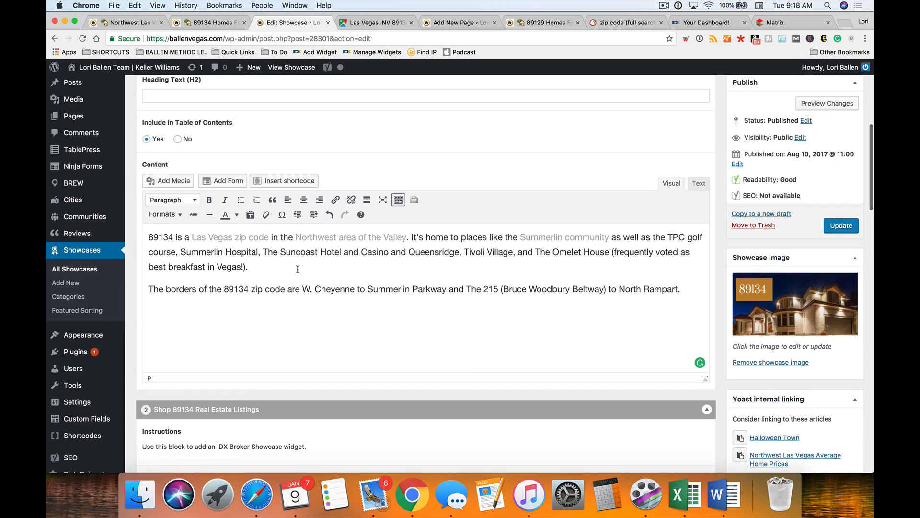
{"action": "type", "text": "Also in 89134 is The Highlands"}
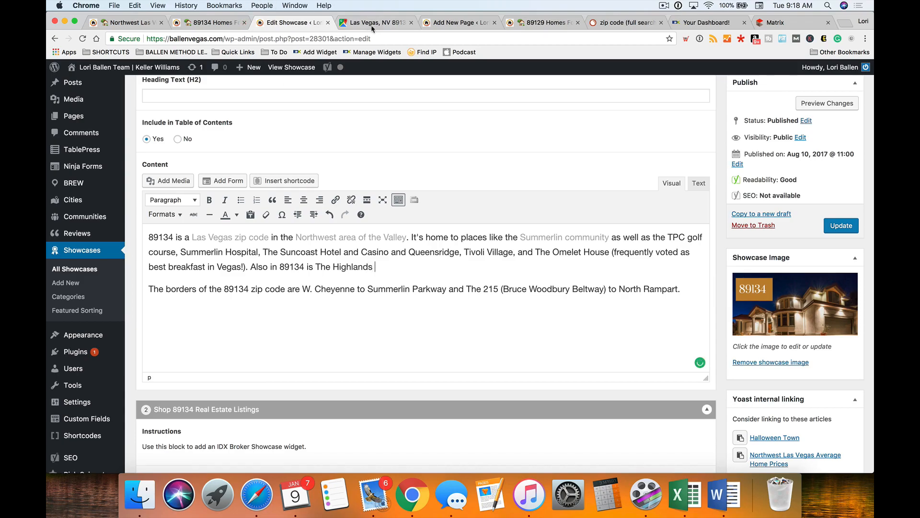
{"action": "left_click", "coordinate": [376, 22]}
{"action": "left_click", "coordinate": [292, 23]}
{"action": "key", "text": "BackSpace"}
{"action": "key", "text": "BackSpace"}
{"action": "key", "text": "BackSpace"}
{"action": "key", "text": "BackSpace"}
{"action": "key", "text": "BackSpace"}
{"action": "key", "text": "BackSpace"}
{"action": "key", "text": "BackSpace"}
{"action": "key", "text": "BackSpace"}
{"action": "key", "text": "BackSpace"}
{"action": "key", "text": "BackSpace"}
{"action": "type", "text": "Highland Falls Golf Course"}
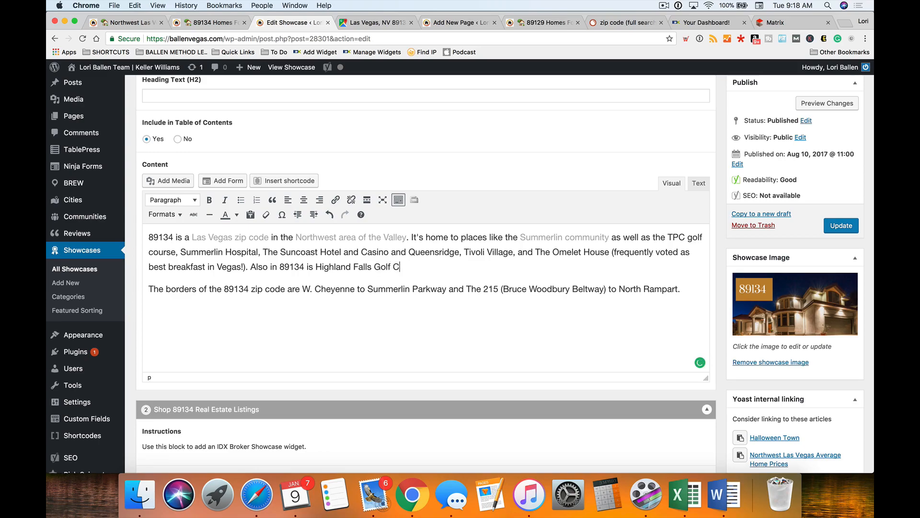
- Remove the trailing comma after 'Golf Course' and pan the 89134 map toward Summerlin
{"action": "left_click", "coordinate": [367, 22]}
{"action": "left_click_drag", "start_coordinate": [599, 172], "coordinate": [468, 182]}
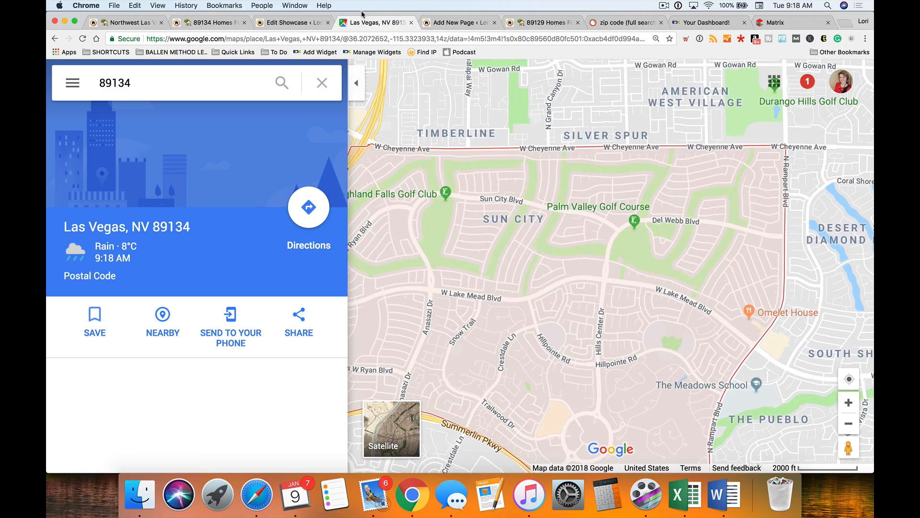
{"action": "left_click", "coordinate": [290, 22]}
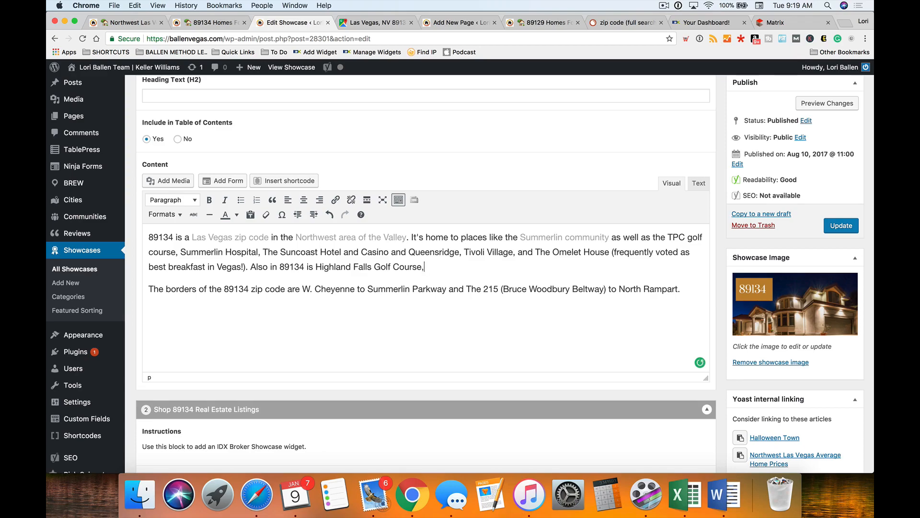
{"action": "key", "text": "BackSpace"}
{"action": "left_click", "coordinate": [372, 23]}
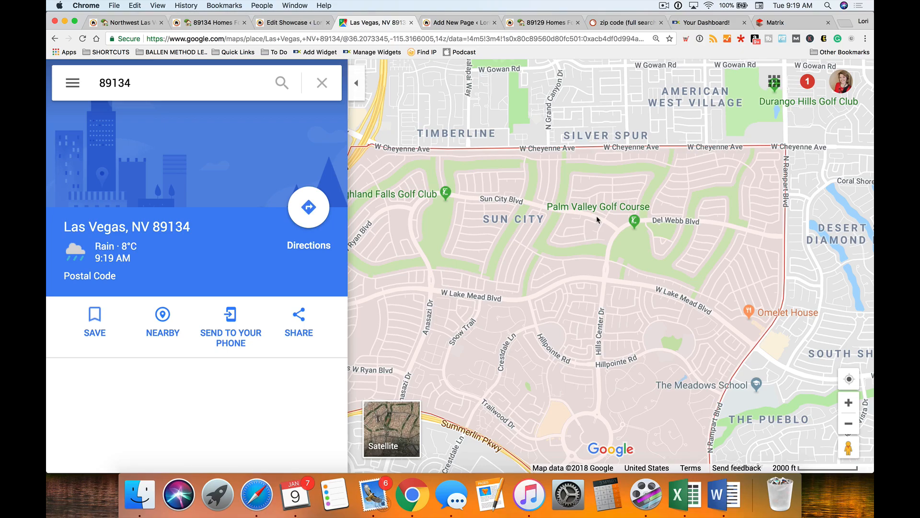
{"action": "left_click_drag", "start_coordinate": [543, 311], "coordinate": [526, 212]}
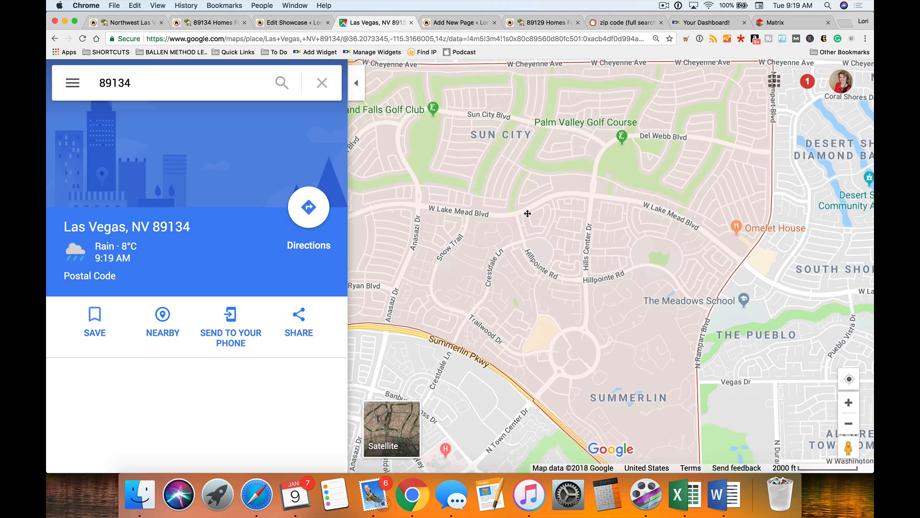
{"action": "left_click", "coordinate": [320, 22]}
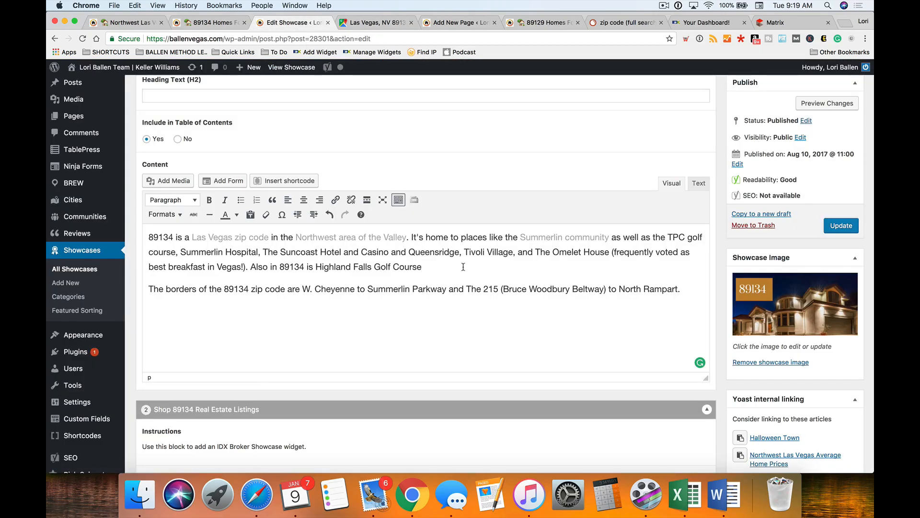
- After 'North Rampart.', write the sentence naming 55+ Sun City Summerlin and Summerlin as popular master planned communities
{"action": "left_click", "coordinate": [688, 288]}
{"action": "type", "text": "Popular neighbor"}
{"action": "key", "text": "BackSpace"}
{"action": "key", "text": "BackSpace"}
{"action": "key", "text": "BackSpace"}
{"action": "key", "text": "BackSpace"}
{"action": "key", "text": "BackSpace"}
{"action": "key", "text": "BackSpace"}
{"action": "key", "text": "BackSpace"}
{"action": "key", "text": "BackSpace"}
{"action": "type", "text": "master planned communitei"}
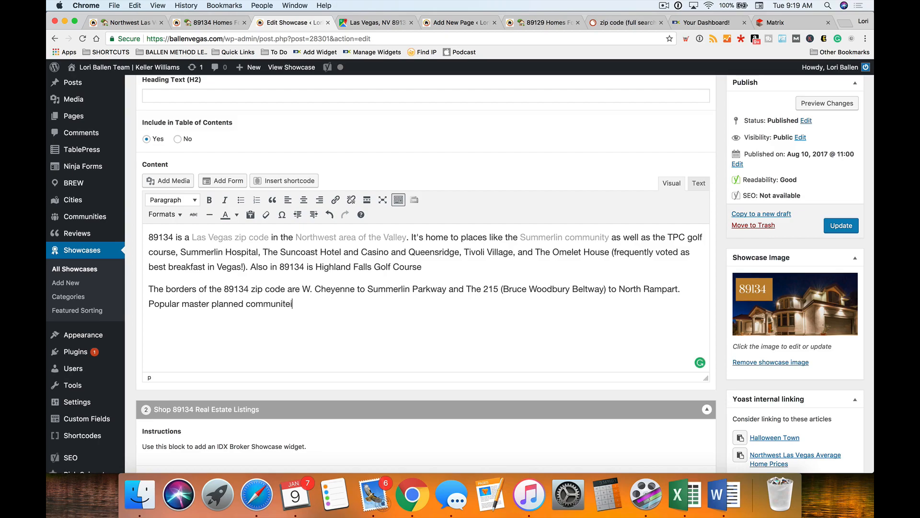
{"action": "key", "text": "BackSpace"}
{"action": "key", "text": "BackSpace"}
{"action": "type", "text": "ies here are the 55+ go"}
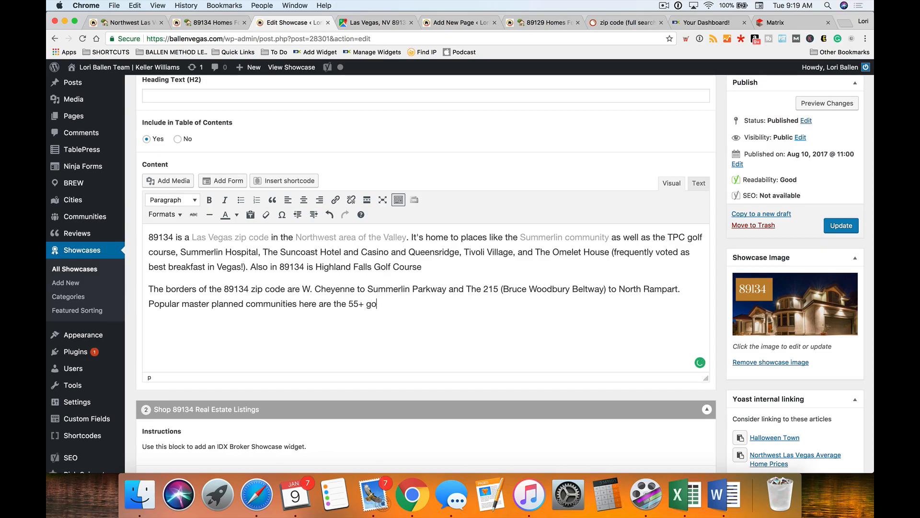
{"action": "type", "text": "lf course commin"}
{"action": "type", "text": "nity known as S"}
{"action": "type", "text": "un C"}
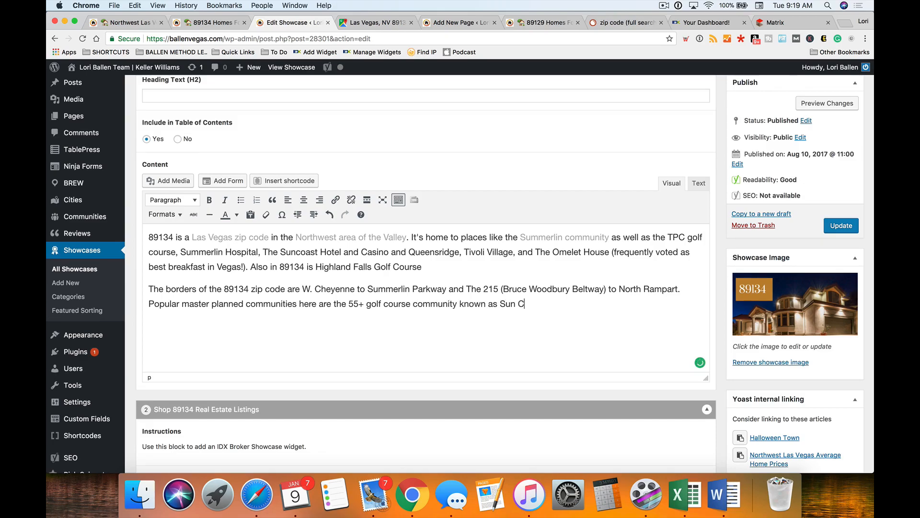
{"action": "type", "text": "ity Summerlin, and the Summerlin "}
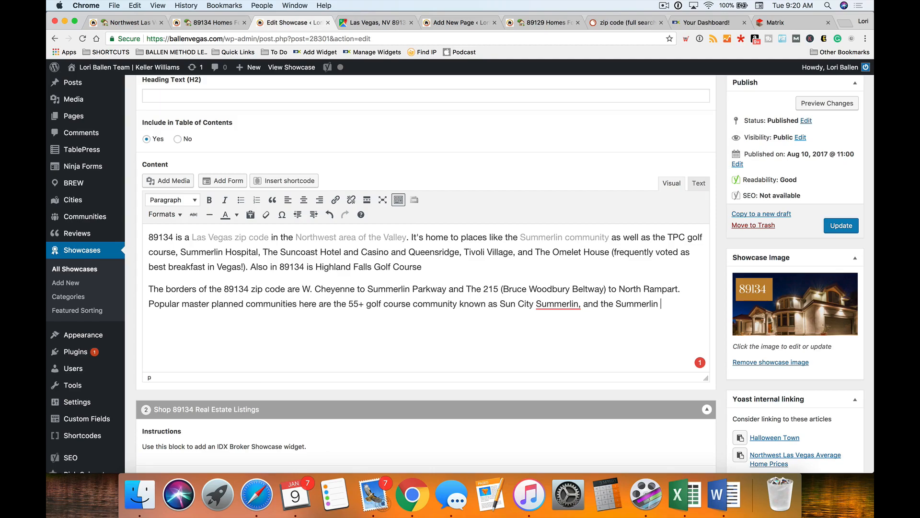
{"action": "type", "text": "Mast"}
{"action": "left_click_drag", "start_coordinate": [683, 304], "coordinate": [603, 304]}
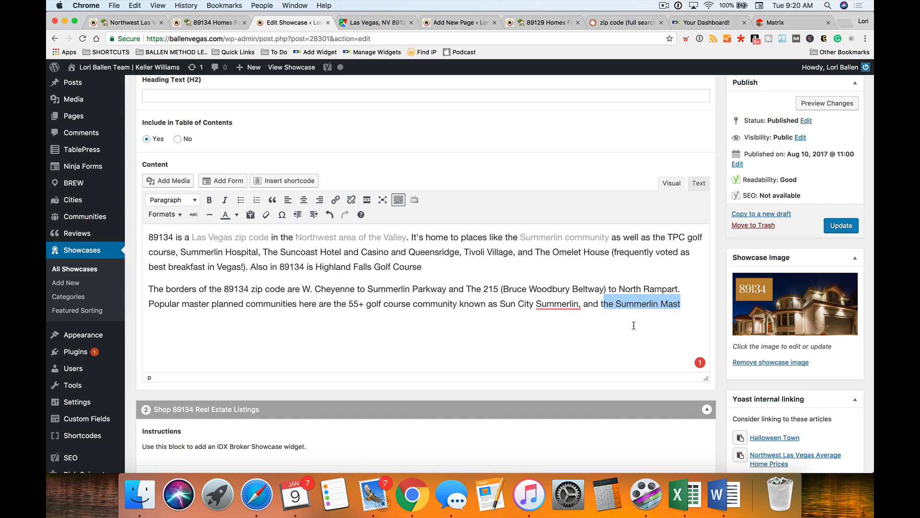
{"action": "key", "text": "BackSpace"}
{"action": "key", "text": "BackSpace"}
{"action": "type", "text": "S"}
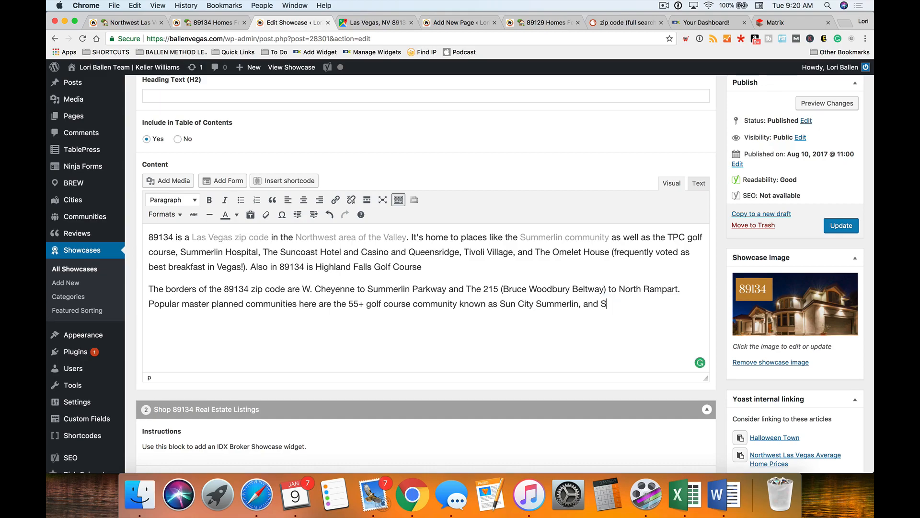
{"action": "type", "text": "ummerlin."}
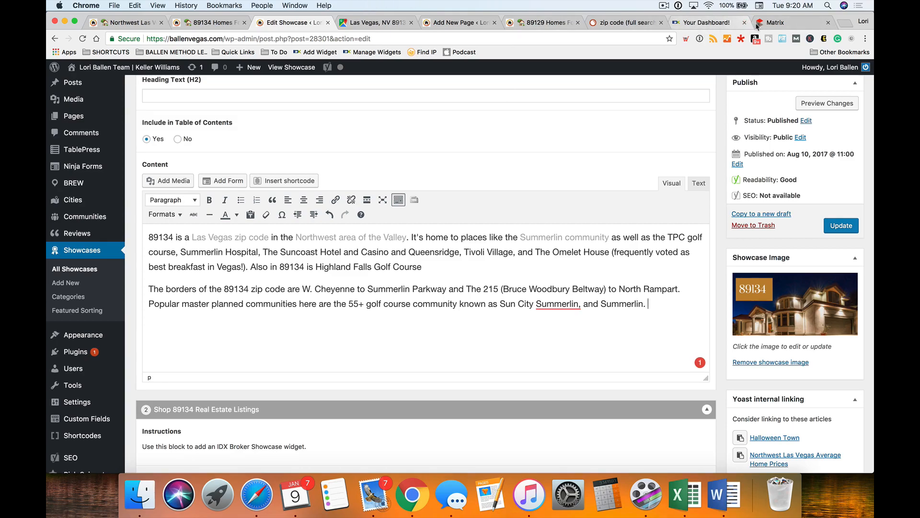
- Accept Grammarly's suggestion to remove the comma after Sun City Summerlin
{"action": "left_click", "coordinate": [552, 328]}
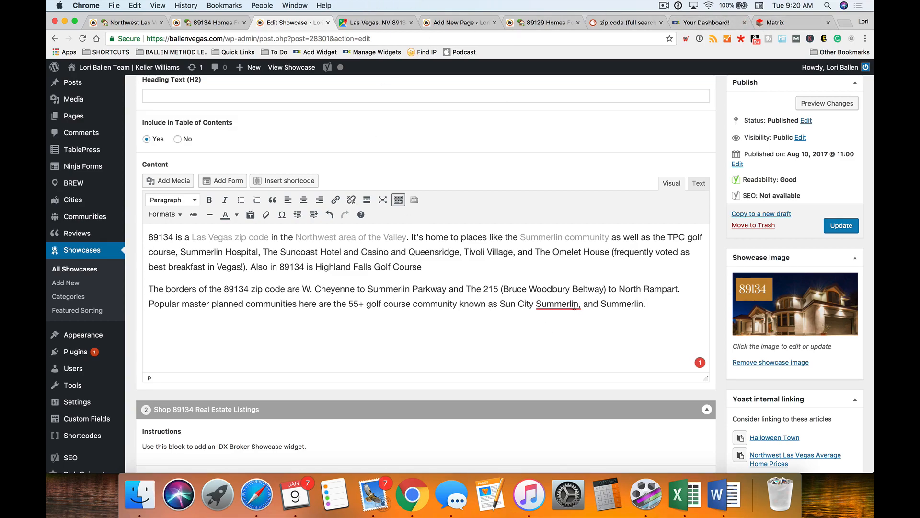
{"action": "left_click_drag", "start_coordinate": [647, 303], "coordinate": [586, 304]}
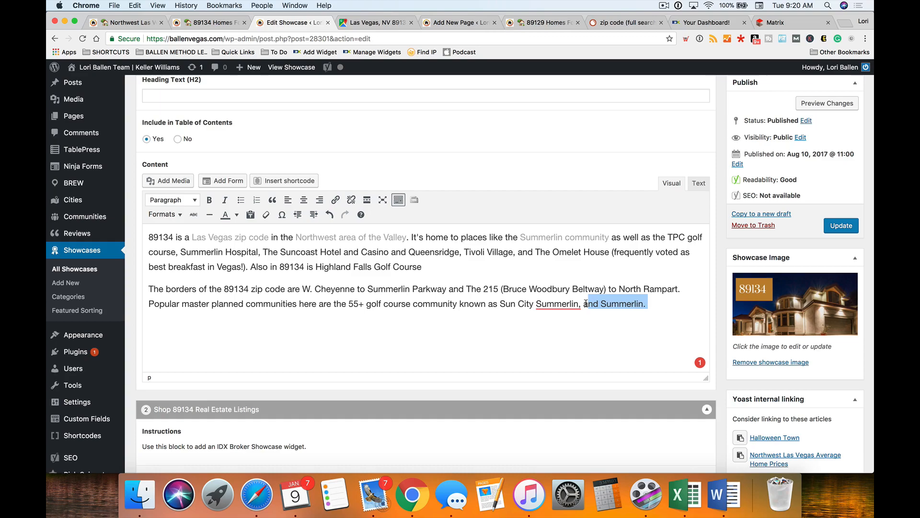
{"action": "left_click", "coordinate": [470, 324]}
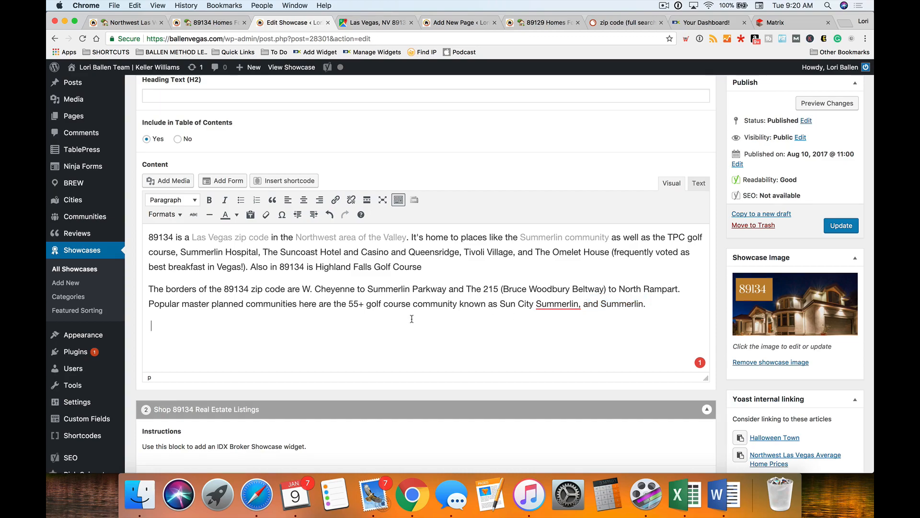
{"action": "left_click", "coordinate": [555, 303]}
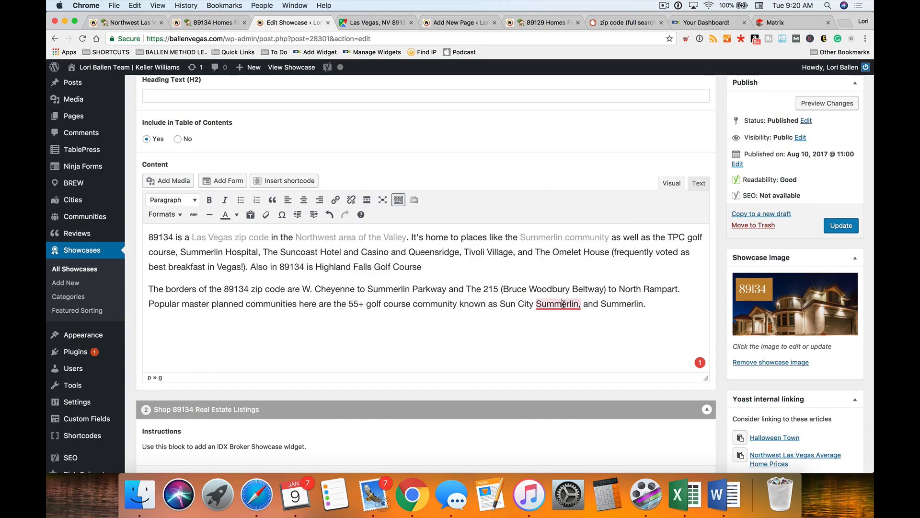
{"action": "left_click", "coordinate": [580, 230]}
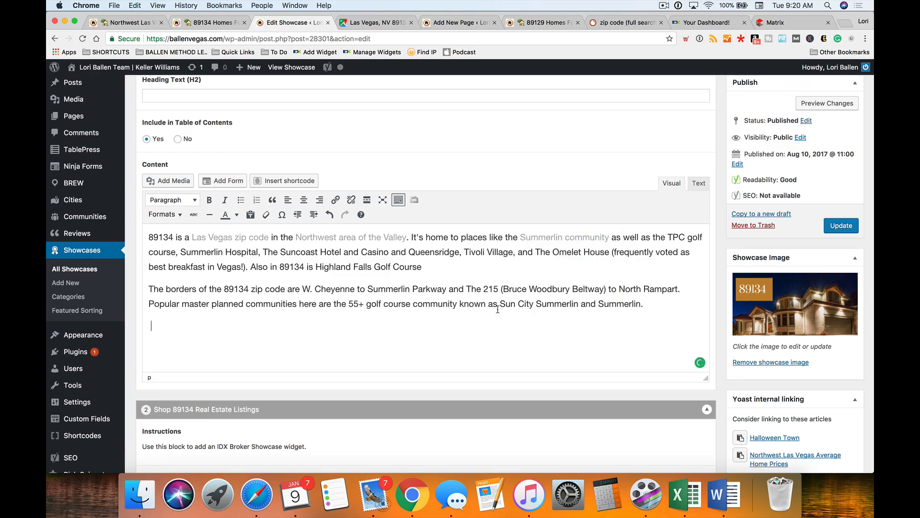
{"action": "mouse_move", "coordinate": [701, 367]}
{"action": "left_click", "coordinate": [445, 266]}
{"action": "left_click", "coordinate": [398, 271]}
- Link '55+ golf course community known as Sun City Summerlin' to the site's Sun City Summerlin page
{"action": "left_click_drag", "start_coordinate": [578, 304], "coordinate": [347, 303]}
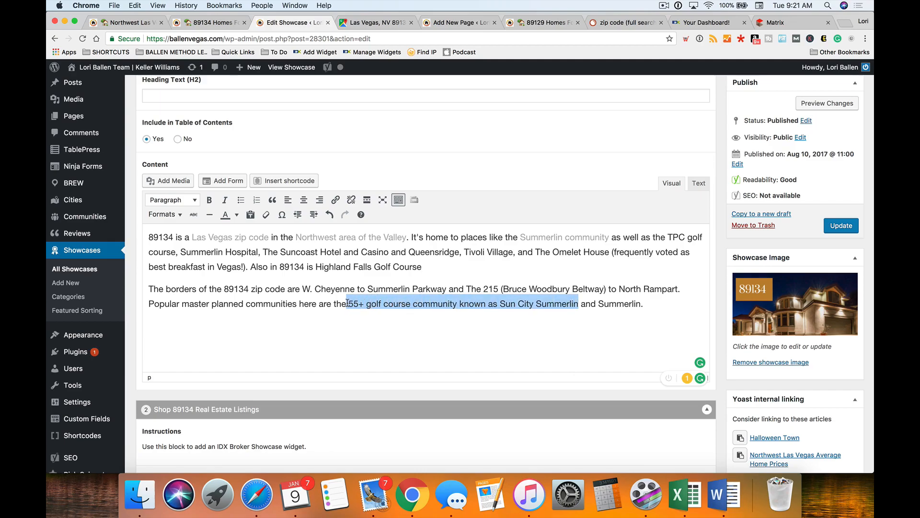
{"action": "left_click", "coordinate": [335, 200]}
{"action": "type", "text": "sun city summerlin"}
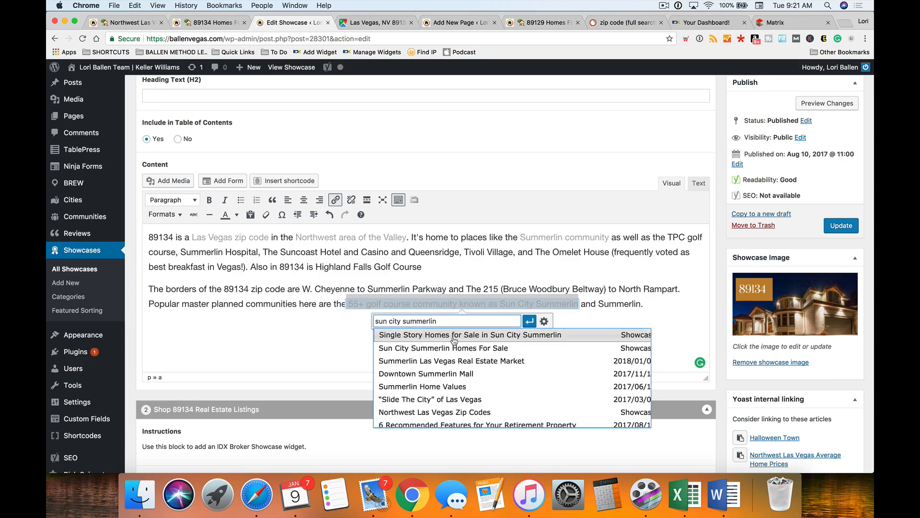
{"action": "left_click", "coordinate": [457, 350]}
{"action": "left_click", "coordinate": [530, 320]}
{"action": "left_click", "coordinate": [605, 303]}
{"action": "left_click", "coordinate": [682, 305]}
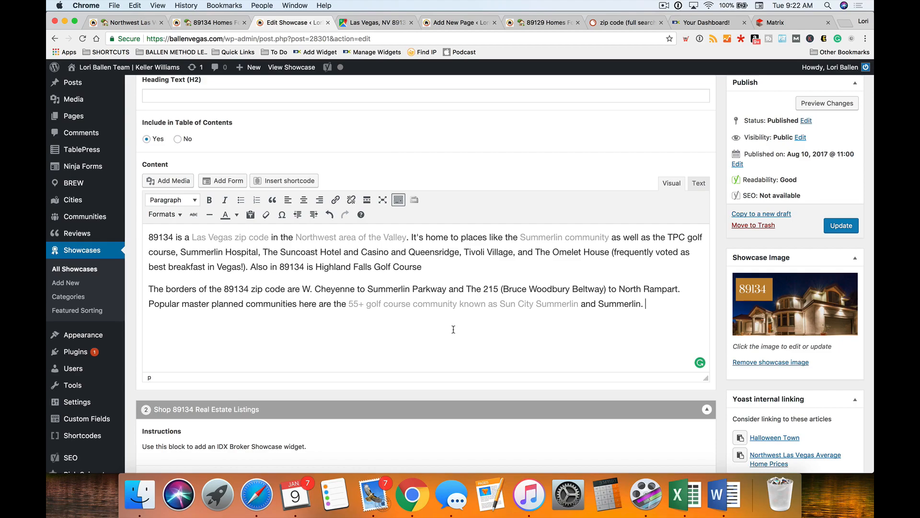
- Insert 'are many golf courses such as' before 'is Highland Falls' in the intro
{"action": "scroll", "coordinate": [451, 330], "scroll_direction": "down", "scroll_amount": 2}
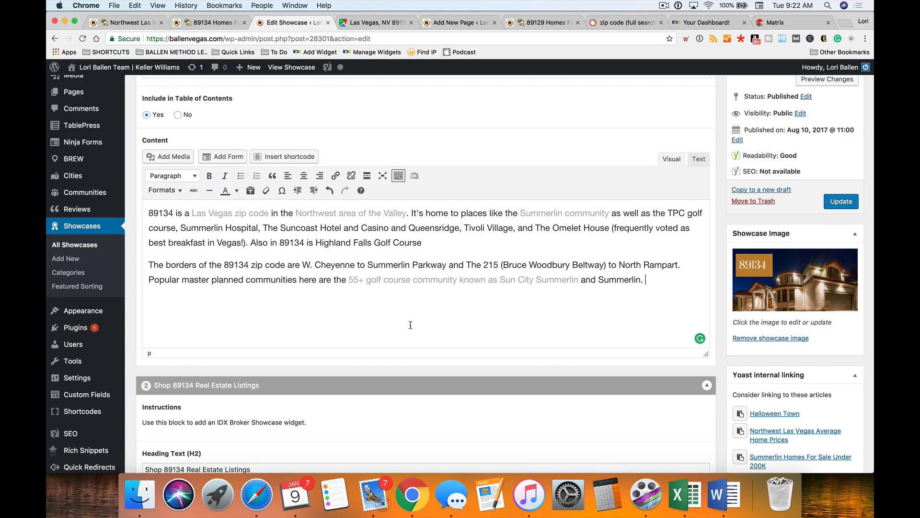
{"action": "scroll", "coordinate": [413, 328], "scroll_direction": "down", "scroll_amount": 2}
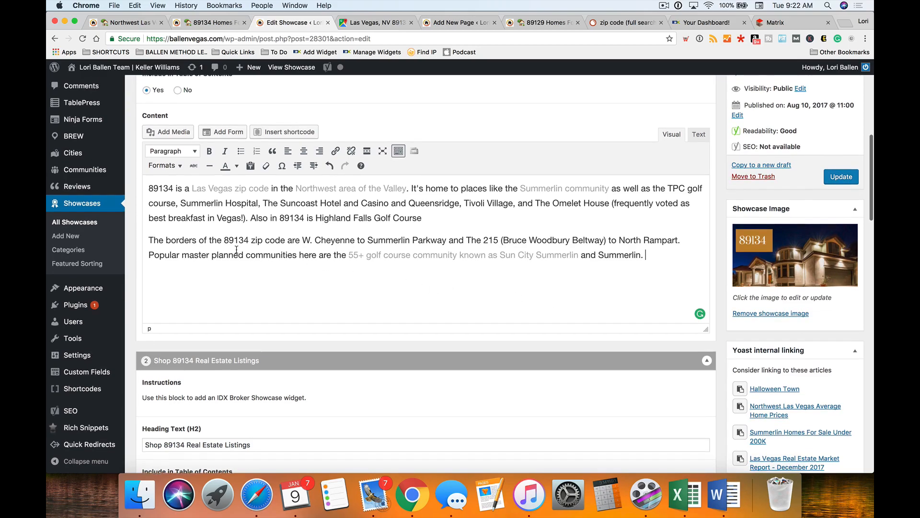
{"action": "scroll", "coordinate": [270, 259], "scroll_direction": "up", "scroll_amount": 1}
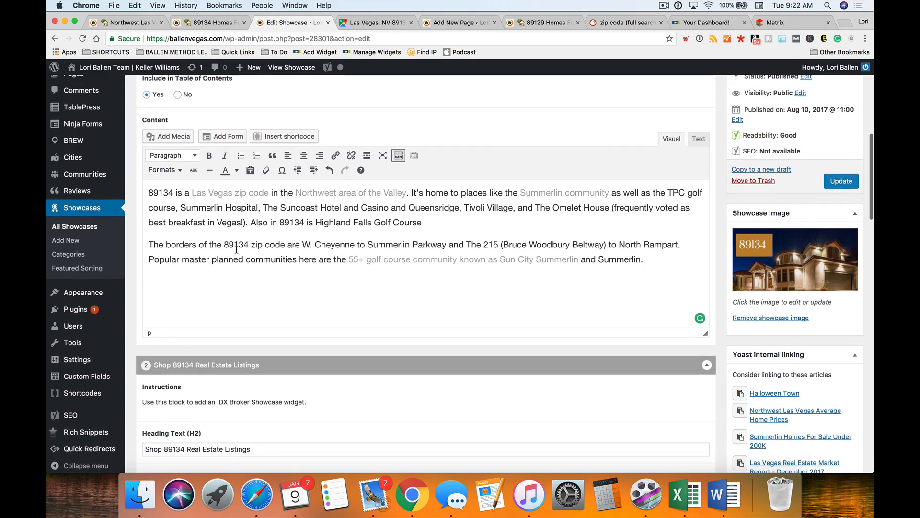
{"action": "left_click", "coordinate": [374, 22]}
{"action": "scroll", "coordinate": [641, 237], "scroll_direction": "up", "scroll_amount": 5}
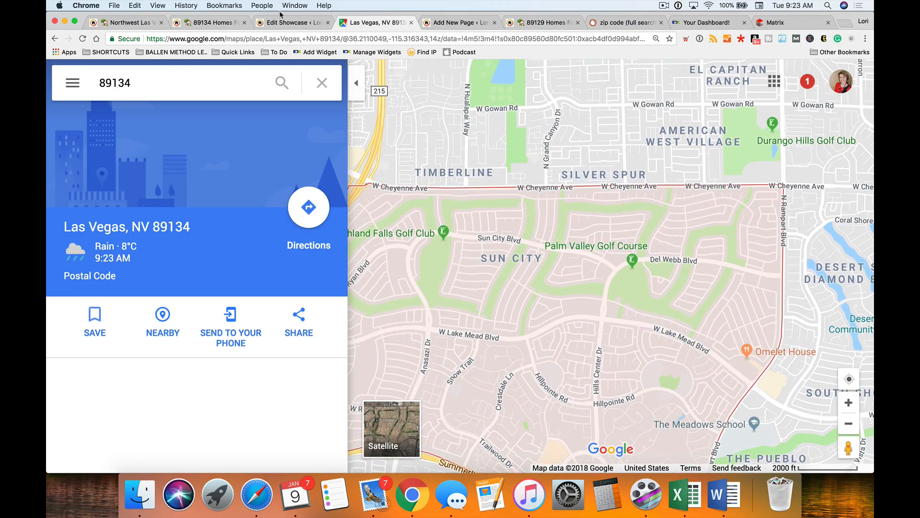
{"action": "left_click", "coordinate": [290, 23]}
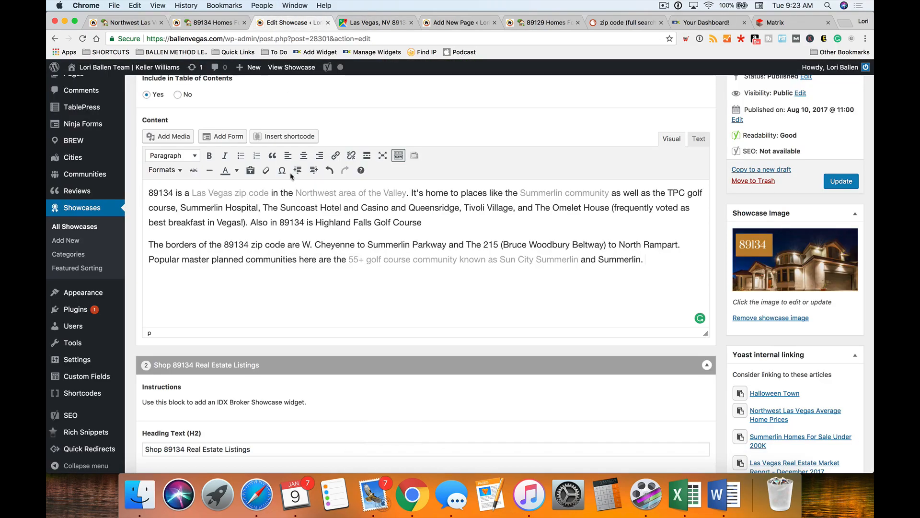
{"action": "left_click", "coordinate": [307, 223]}
{"action": "type", "text": "are many golf "}
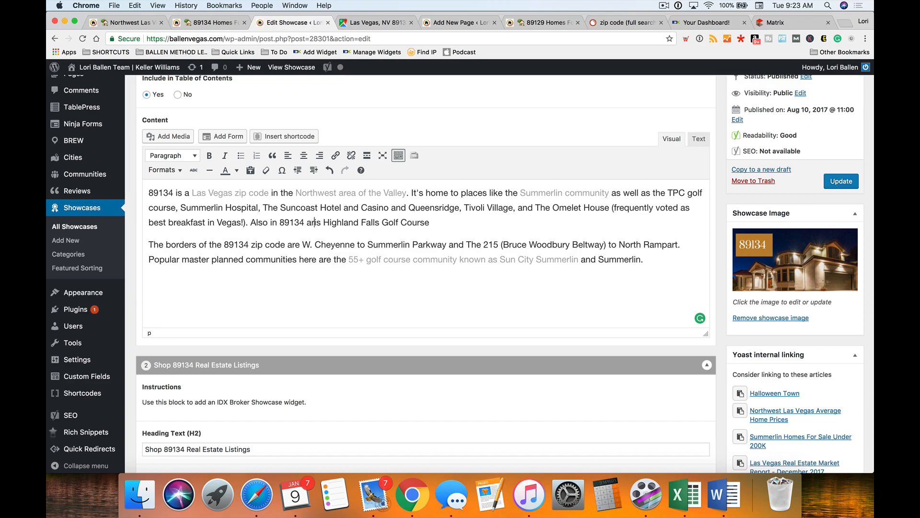
{"action": "type", "text": "courses such "}
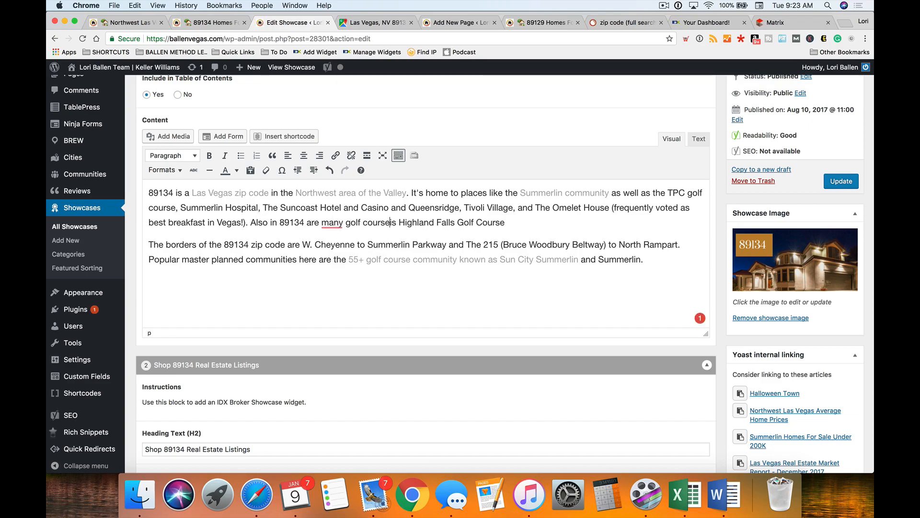
{"action": "type", "text": "as"}
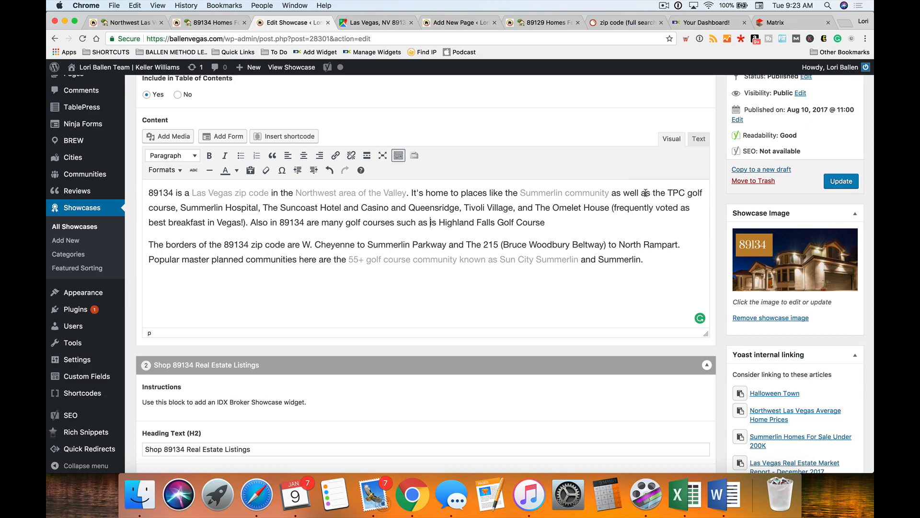
- Delete 'the TPC golf course' and start a new paragraph at 'Also in 89134'
{"action": "left_click_drag", "start_coordinate": [653, 193], "coordinate": [177, 208]}
{"action": "key", "text": "BackSpace"}
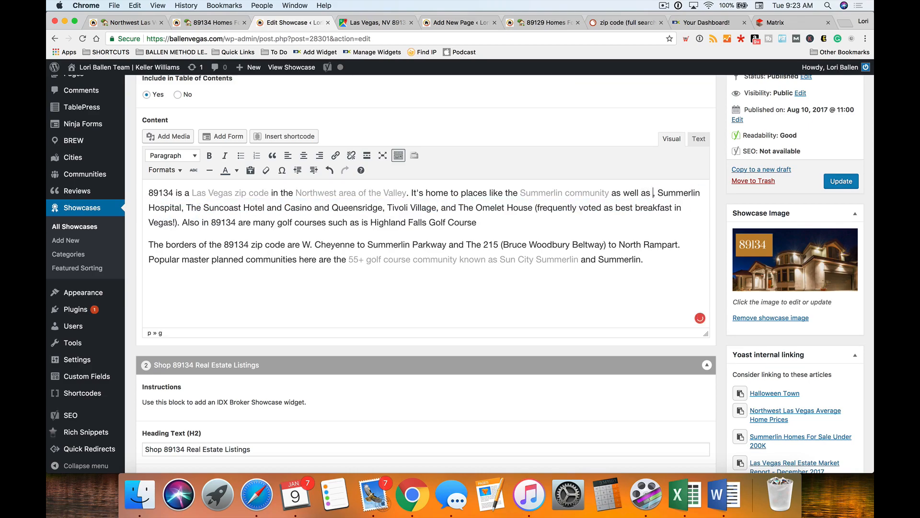
{"action": "key", "text": "BackSpace"}
{"action": "type", "text": ","}
{"action": "key", "text": "BackSpace"}
{"action": "left_click", "coordinate": [184, 223]}
{"action": "key", "text": "Return"}
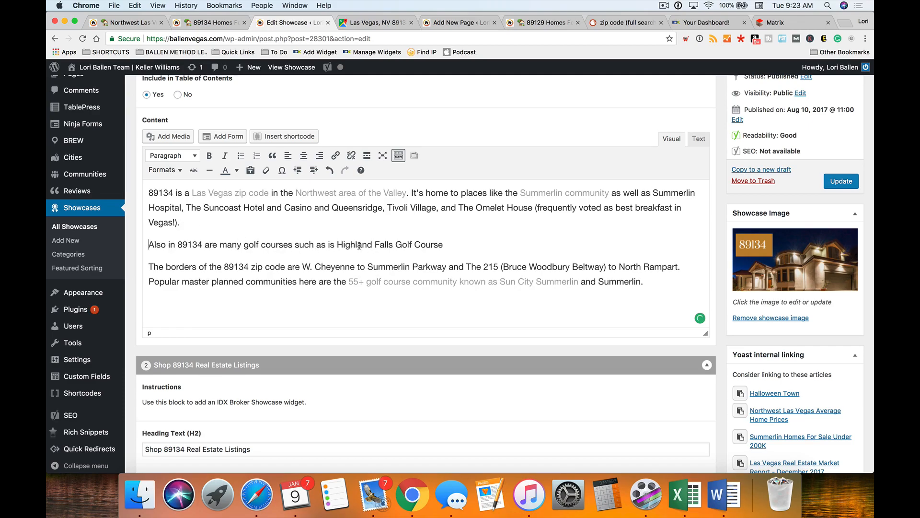
- Add ', TPC, and Palm Valley Golf Course.' after Highland Falls Golf Course
{"action": "left_click", "coordinate": [471, 247]}
{"action": "type", "text": ", TPC, and"}
{"action": "left_click", "coordinate": [368, 24]}
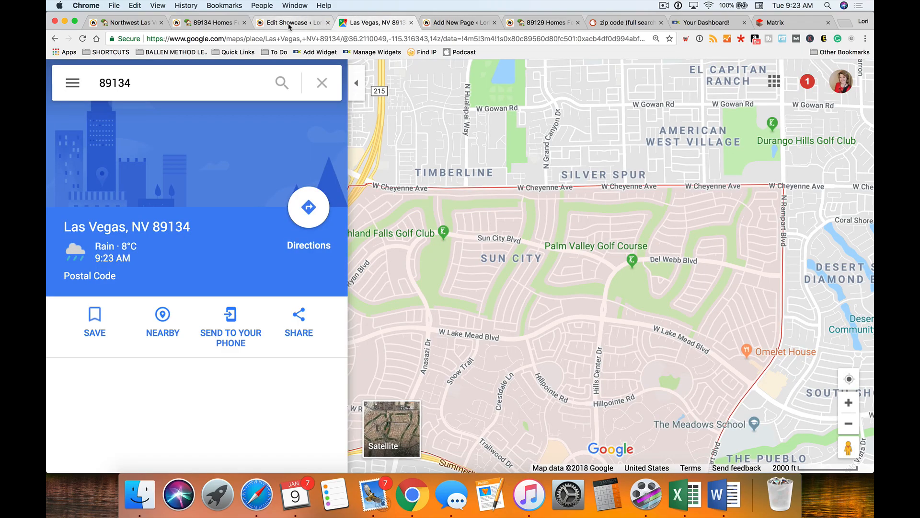
{"action": "left_click", "coordinate": [290, 24]}
{"action": "type", "text": "Pal"}
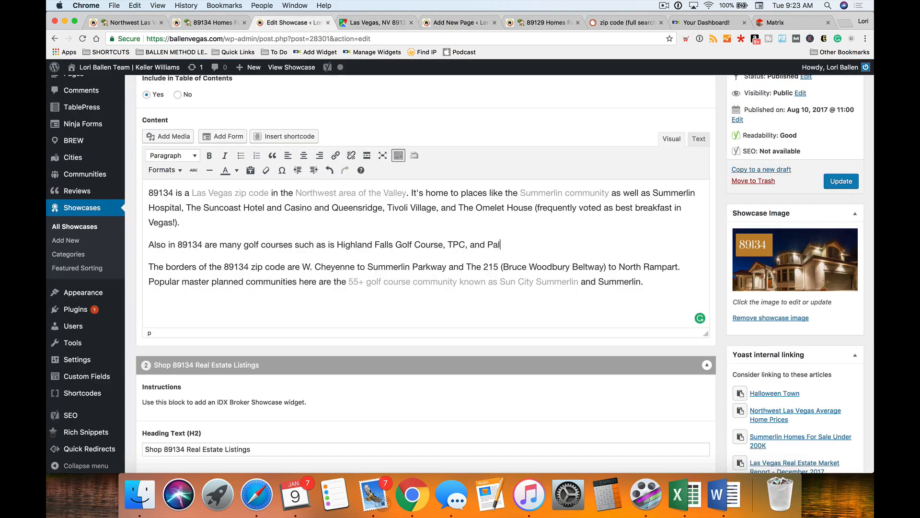
{"action": "type", "text": "m Valey"}
{"action": "key", "text": "BackSpace"}
{"action": "key", "text": "BackSpace"}
{"action": "type", "text": "ey Golf Course."}
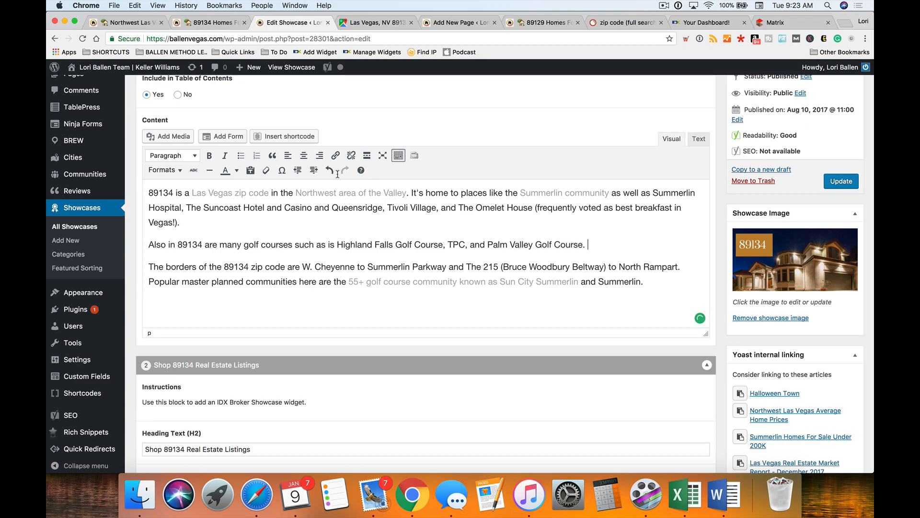
- Link 'many golf courses' to a Las Vegas golf course homes page found by searching 'golf course'
{"action": "scroll", "coordinate": [292, 249], "scroll_direction": "down", "scroll_amount": 1}
{"action": "left_click_drag", "start_coordinate": [292, 245], "coordinate": [220, 245]}
{"action": "left_click", "coordinate": [337, 155]}
{"action": "type", "text": "golf course"}
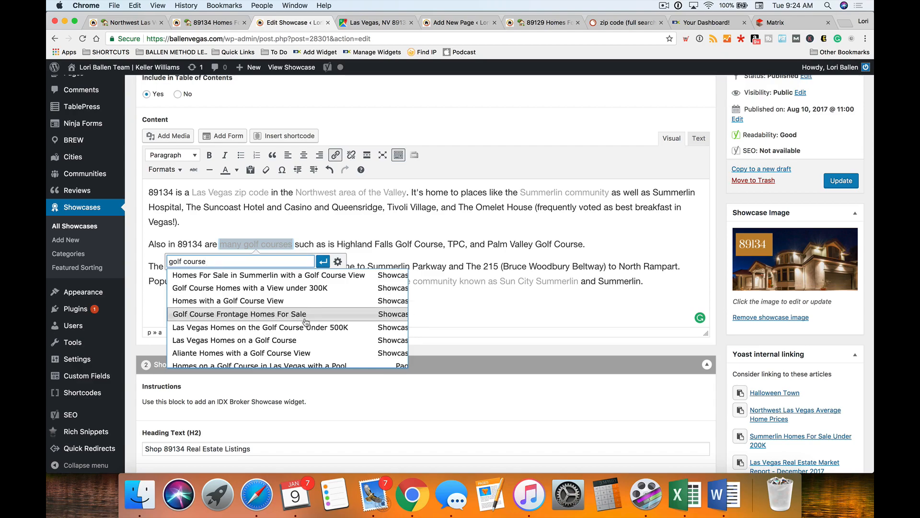
{"action": "scroll", "coordinate": [291, 336], "scroll_direction": "down", "scroll_amount": 1}
{"action": "left_click", "coordinate": [291, 336]}
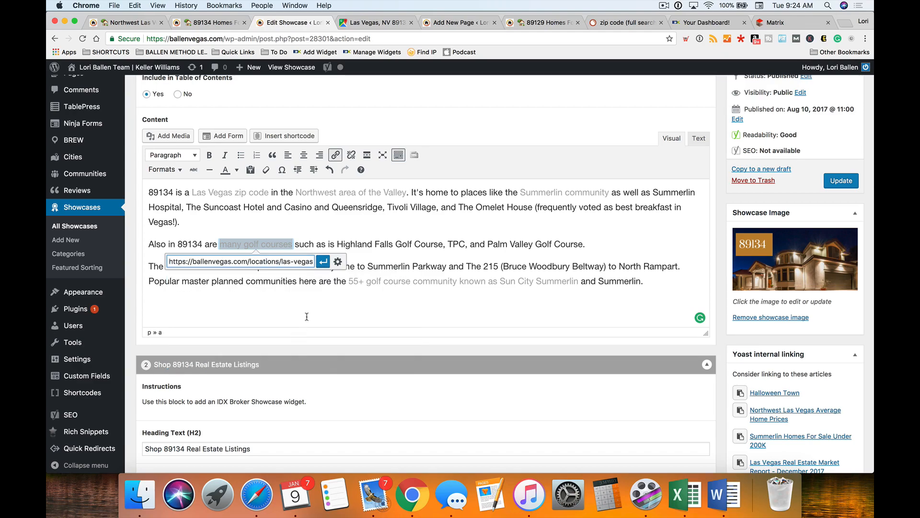
{"action": "left_click", "coordinate": [325, 264]}
{"action": "left_click", "coordinate": [444, 245]}
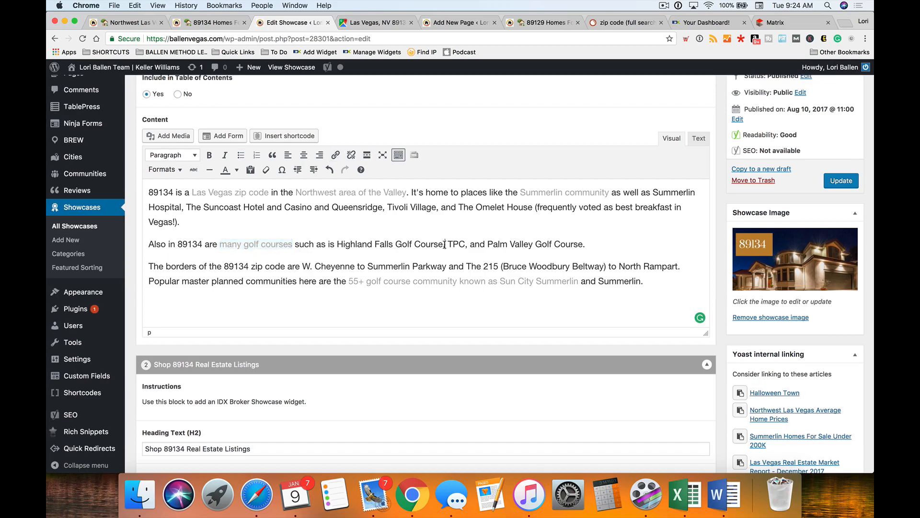
{"action": "scroll", "coordinate": [445, 245], "scroll_direction": "down", "scroll_amount": 1}
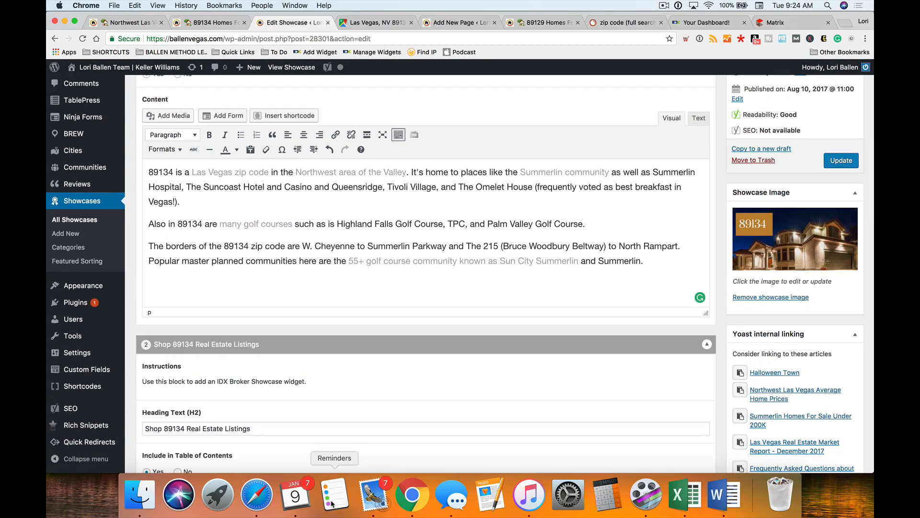
{"action": "left_click", "coordinate": [330, 493]}
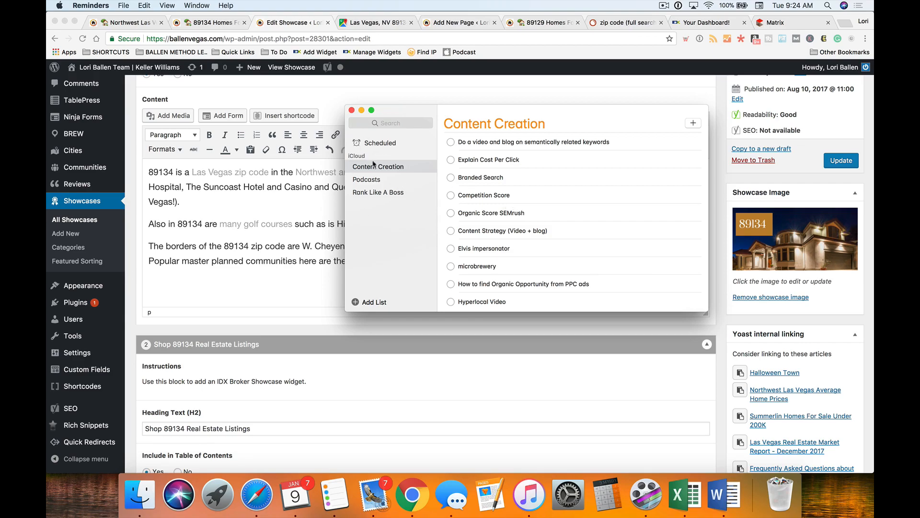
{"action": "scroll", "coordinate": [517, 254], "scroll_direction": "down", "scroll_amount": 5}
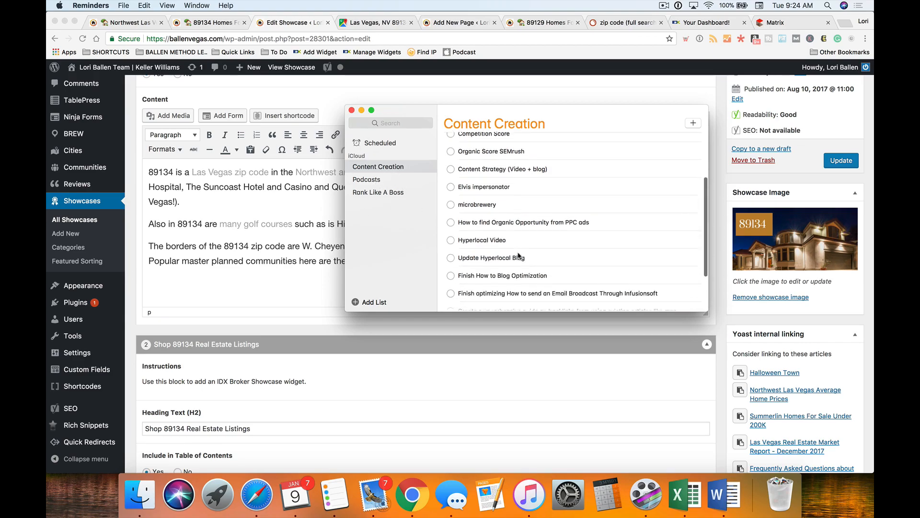
{"action": "scroll", "coordinate": [518, 255], "scroll_direction": "up", "scroll_amount": 5}
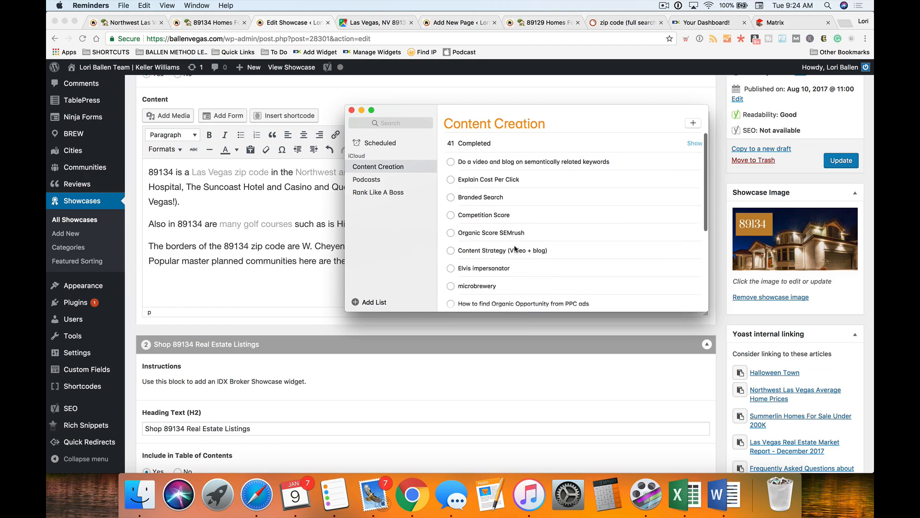
{"action": "scroll", "coordinate": [489, 194], "scroll_direction": "down", "scroll_amount": 6}
{"action": "scroll", "coordinate": [511, 198], "scroll_direction": "up", "scroll_amount": 2}
{"action": "scroll", "coordinate": [511, 199], "scroll_direction": "up", "scroll_amount": 4}
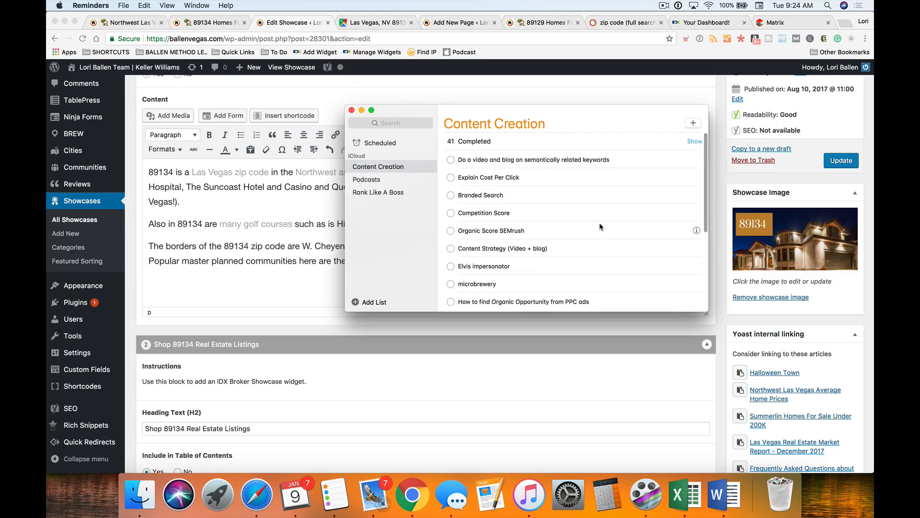
{"action": "scroll", "coordinate": [597, 229], "scroll_direction": "down", "scroll_amount": 4}
{"action": "scroll", "coordinate": [598, 230], "scroll_direction": "down", "scroll_amount": 2}
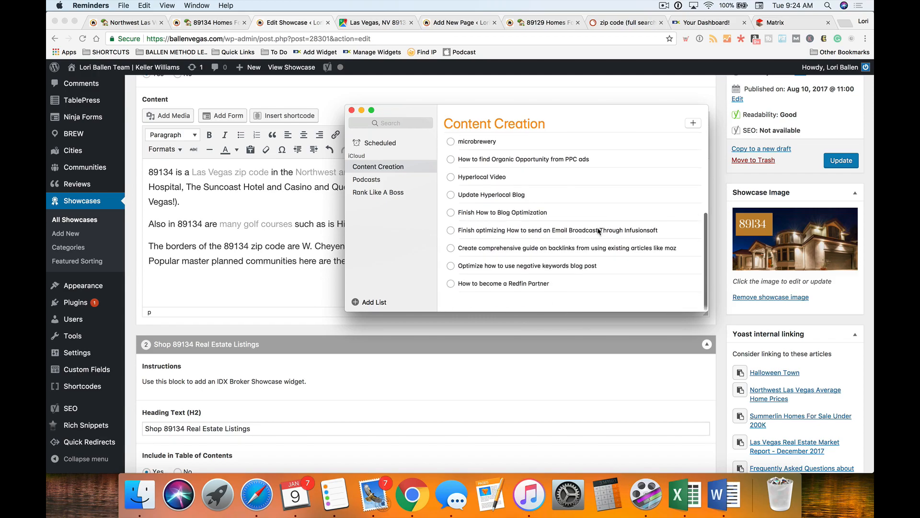
{"action": "scroll", "coordinate": [599, 231], "scroll_direction": "up", "scroll_amount": 6}
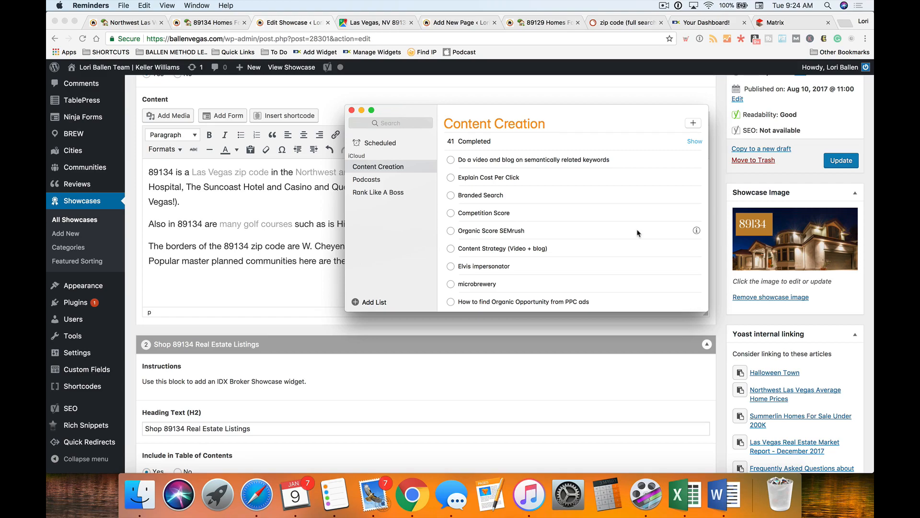
{"action": "scroll", "coordinate": [637, 233], "scroll_direction": "up", "scroll_amount": 1}
{"action": "scroll", "coordinate": [637, 233], "scroll_direction": "down", "scroll_amount": 1}
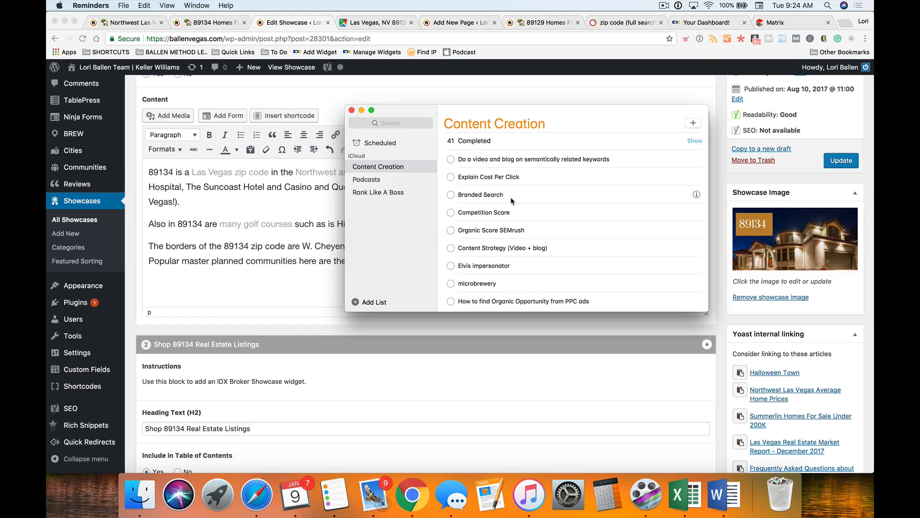
{"action": "scroll", "coordinate": [512, 201], "scroll_direction": "down", "scroll_amount": 5}
{"action": "scroll", "coordinate": [511, 200], "scroll_direction": "up", "scroll_amount": 5}
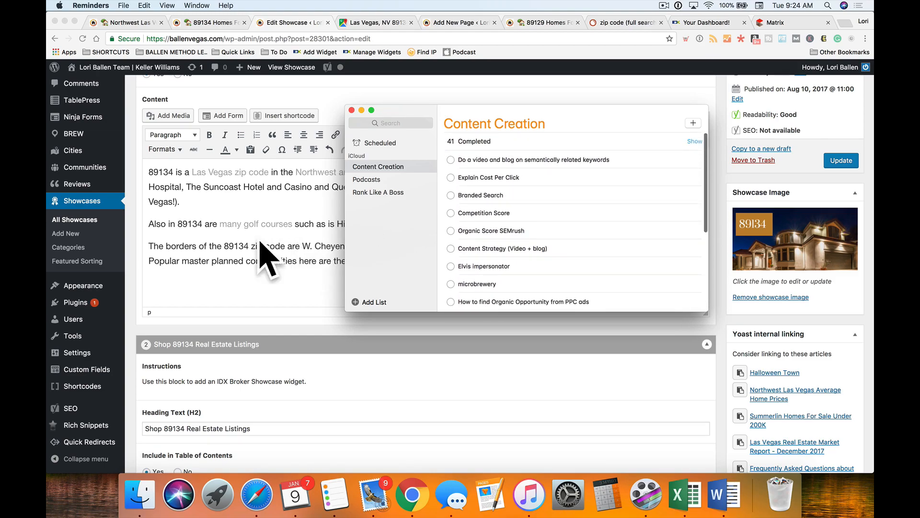
{"action": "left_click", "coordinate": [334, 272]}
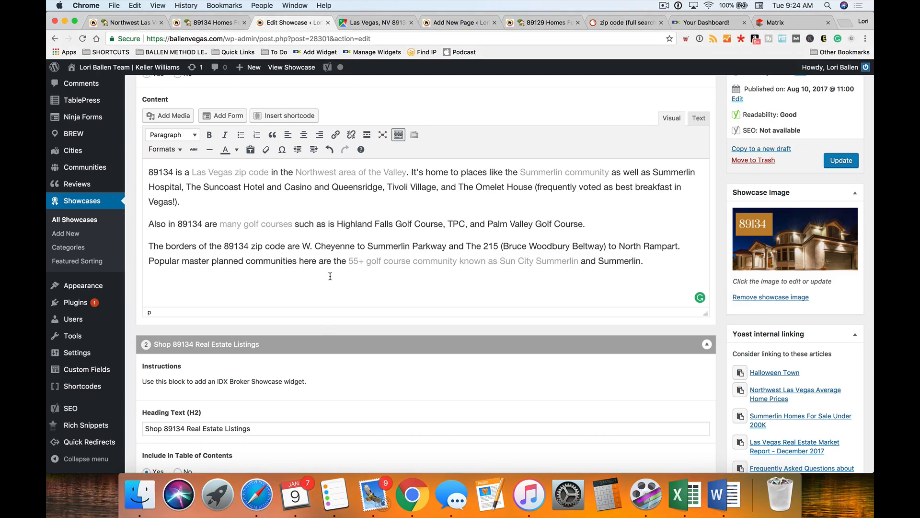
- Zoom and pan the 89134 map around Summerlin to locate The Hills Park, then return to the editor
{"action": "scroll", "coordinate": [288, 276], "scroll_direction": "up", "scroll_amount": 1}
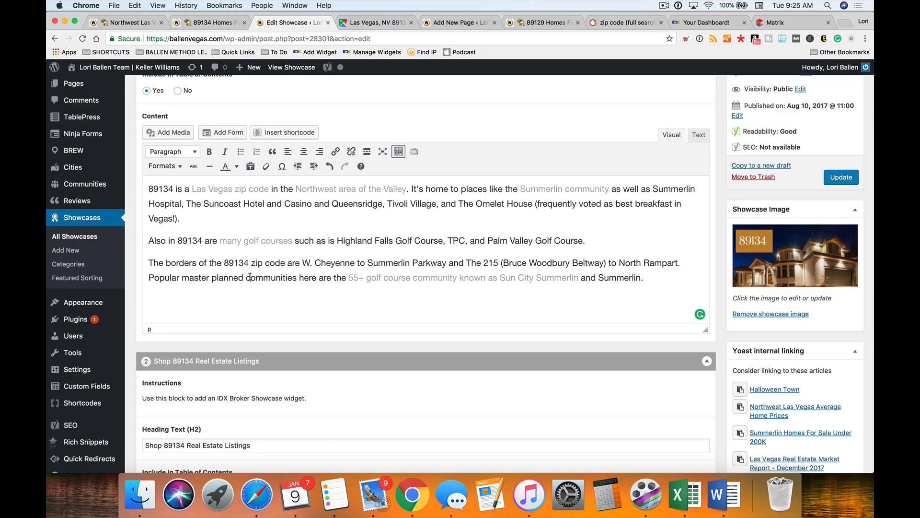
{"action": "scroll", "coordinate": [250, 277], "scroll_direction": "down", "scroll_amount": 2}
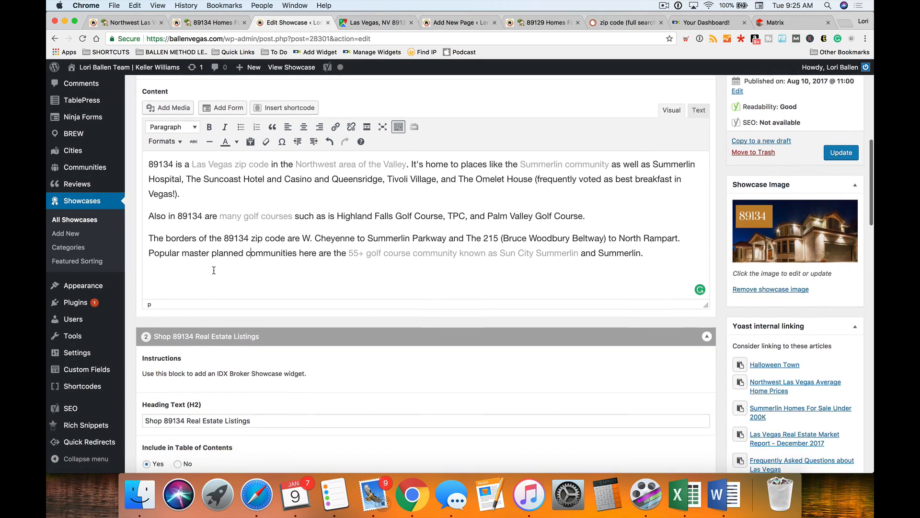
{"action": "scroll", "coordinate": [274, 226], "scroll_direction": "up", "scroll_amount": 1}
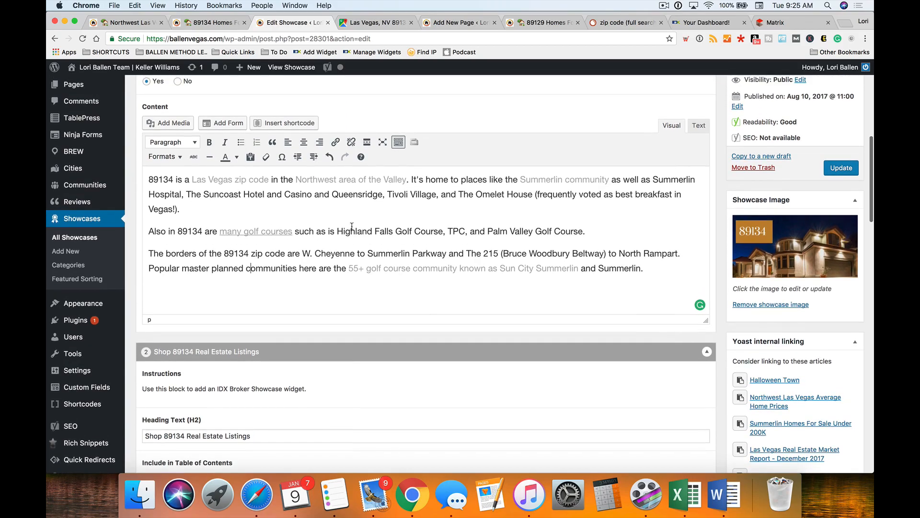
{"action": "left_click", "coordinate": [374, 22]}
{"action": "left_click_drag", "start_coordinate": [634, 262], "coordinate": [542, 163]}
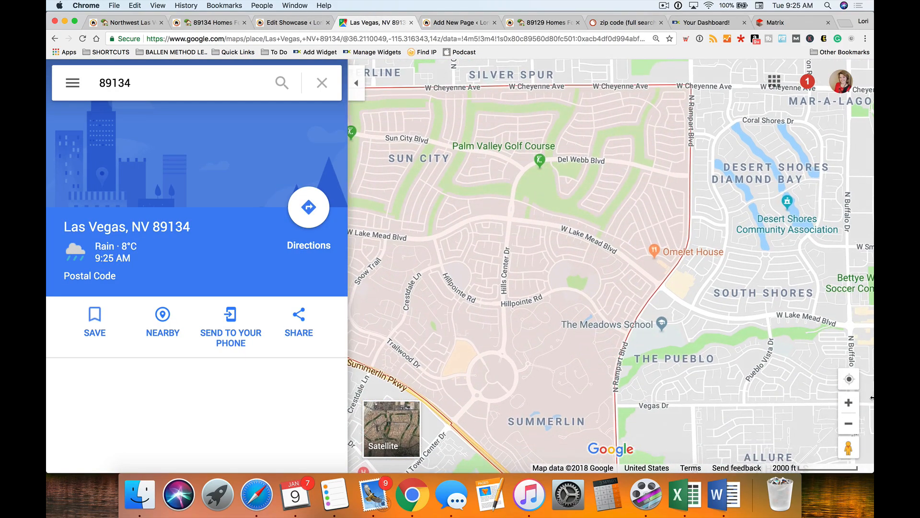
{"action": "left_click", "coordinate": [848, 403]}
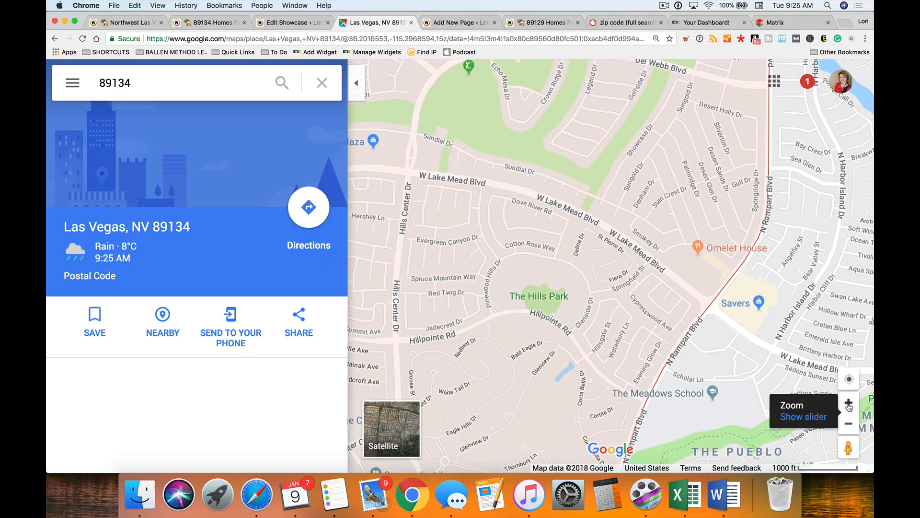
{"action": "left_click_drag", "start_coordinate": [593, 197], "coordinate": [588, 365]}
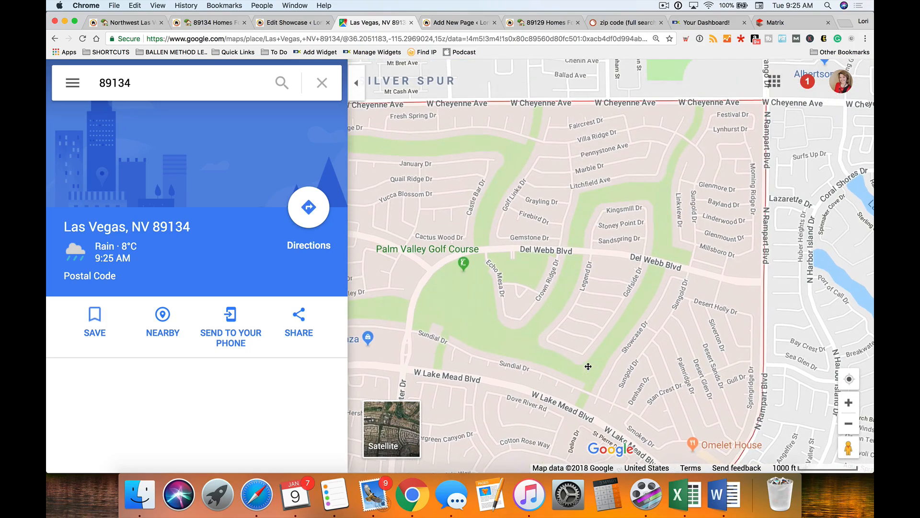
{"action": "left_click_drag", "start_coordinate": [483, 222], "coordinate": [704, 200]}
{"action": "left_click_drag", "start_coordinate": [511, 253], "coordinate": [705, 234]}
{"action": "left_click_drag", "start_coordinate": [485, 229], "coordinate": [659, 175]}
{"action": "left_click_drag", "start_coordinate": [601, 359], "coordinate": [658, 254]}
{"action": "left_click_drag", "start_coordinate": [659, 350], "coordinate": [332, 302]}
{"action": "left_click_drag", "start_coordinate": [621, 301], "coordinate": [541, 230]}
{"action": "left_click", "coordinate": [275, 24]}
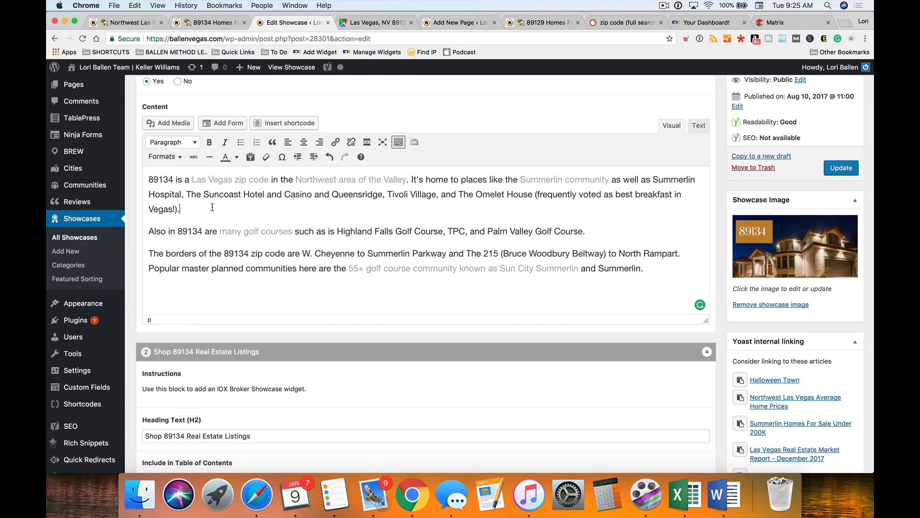
- Add 'The post office and Summerlin Library are also in this area.' to the first paragraph
{"action": "type", "text": "The post office"}
{"action": "left_click", "coordinate": [360, 24]}
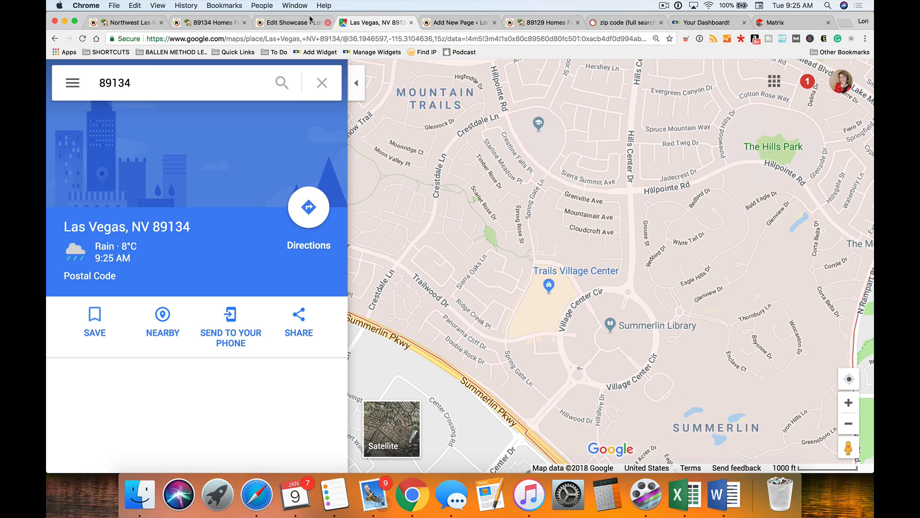
{"action": "left_click", "coordinate": [290, 23]}
{"action": "left_click", "coordinate": [256, 206]}
{"action": "key", "text": "BackSpace"}
{"action": "key", "text": "BackSpace"}
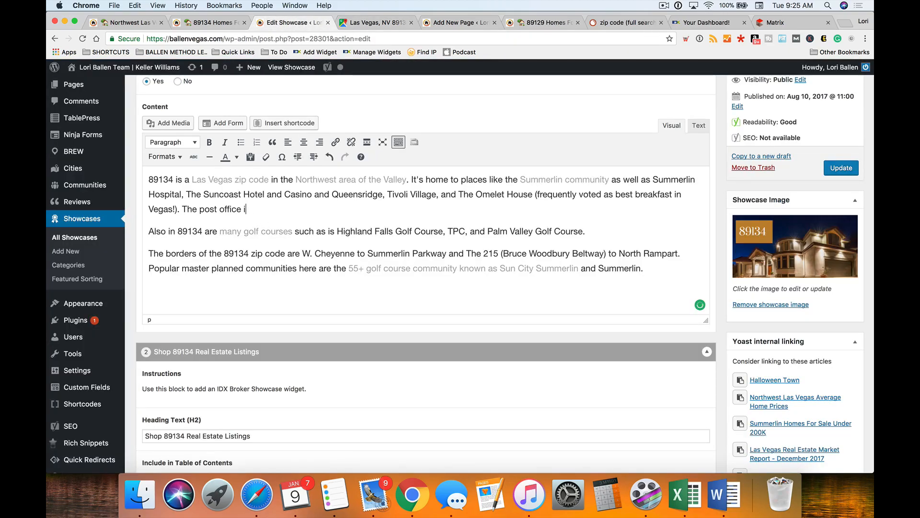
{"action": "type", "text": "and Summerlin Library are also "}
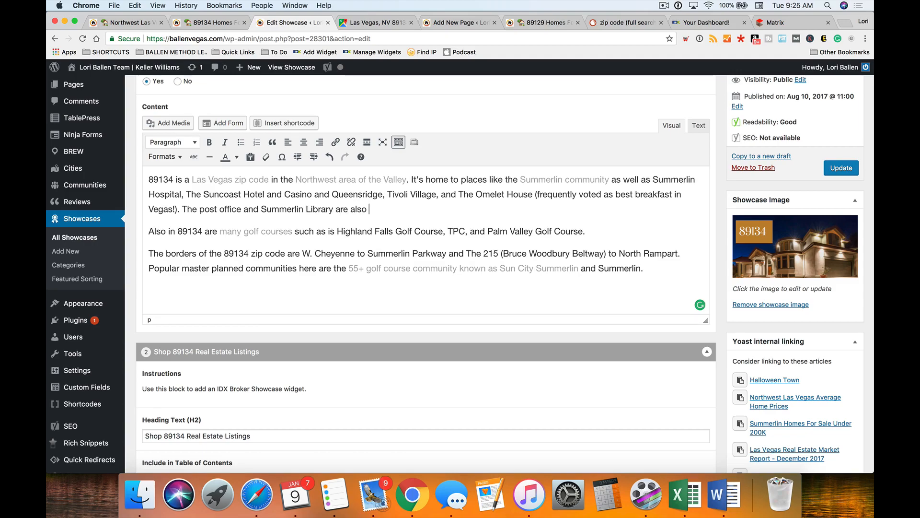
{"action": "type", "text": "in this area."}
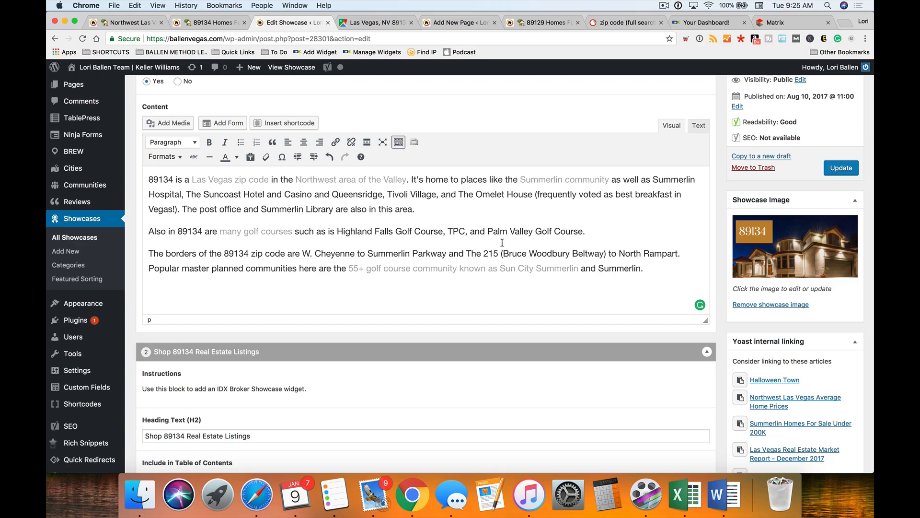
{"action": "left_click", "coordinate": [183, 210]}
- Insert 'Hills Park' after Tivoli Village in the 89134 intro
{"action": "left_click", "coordinate": [439, 194]}
{"action": "type", "text": "Hills Park"}
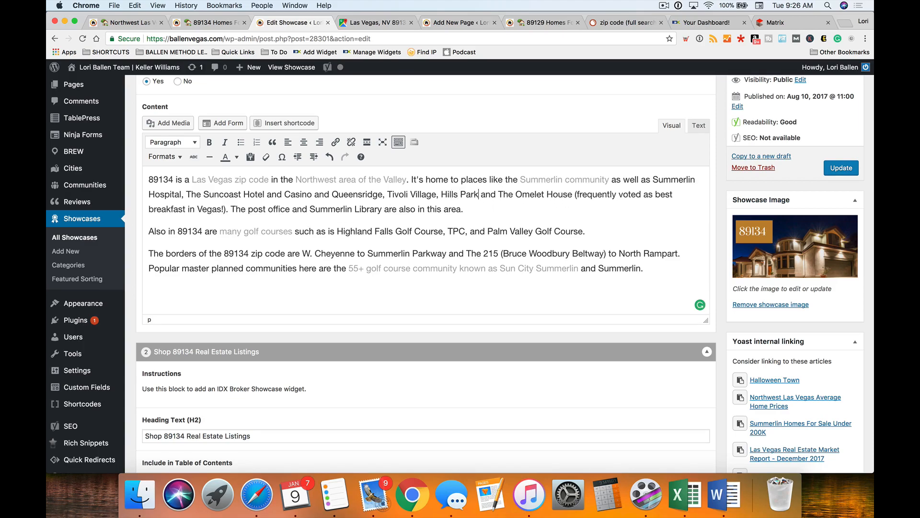
{"action": "left_click_drag", "start_coordinate": [482, 194], "coordinate": [443, 194]}
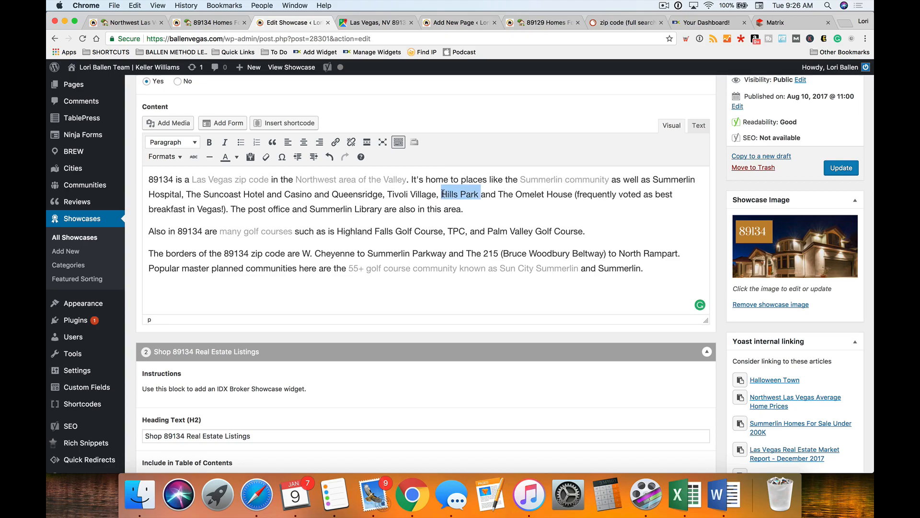
- Search for a Hills Park page to link, leave it unlinked, and start a new Content Creation reminder
{"action": "left_click", "coordinate": [336, 142]}
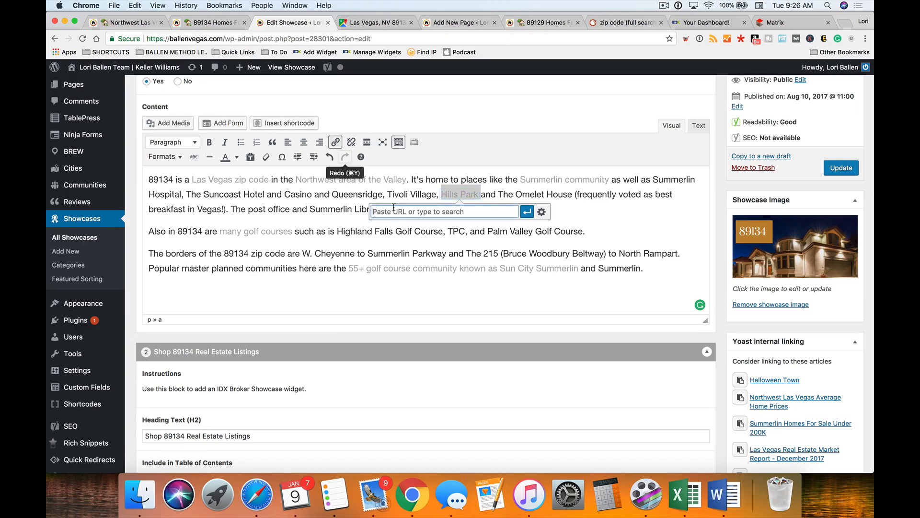
{"action": "type", "text": "hills park"}
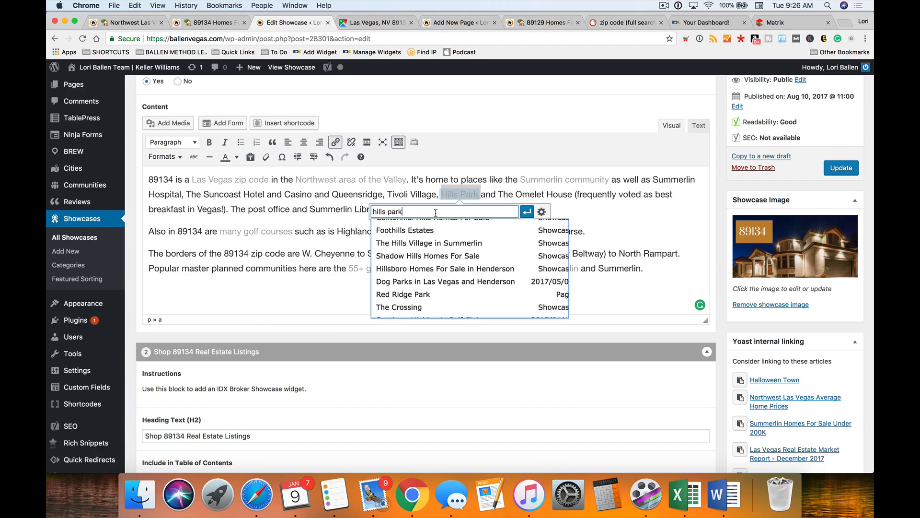
{"action": "scroll", "coordinate": [446, 268], "scroll_direction": "up", "scroll_amount": 3}
{"action": "scroll", "coordinate": [454, 329], "scroll_direction": "down", "scroll_amount": 2}
{"action": "scroll", "coordinate": [454, 329], "scroll_direction": "down", "scroll_amount": 8}
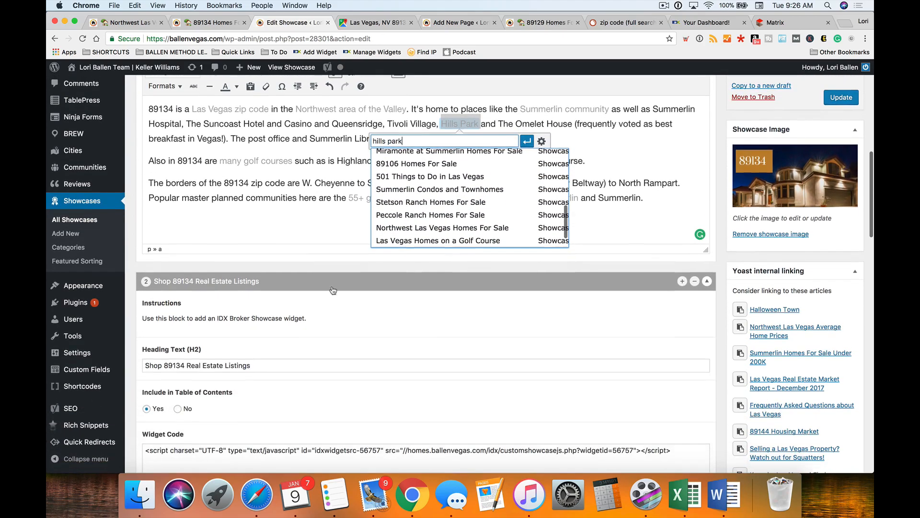
{"action": "left_click", "coordinate": [286, 237]}
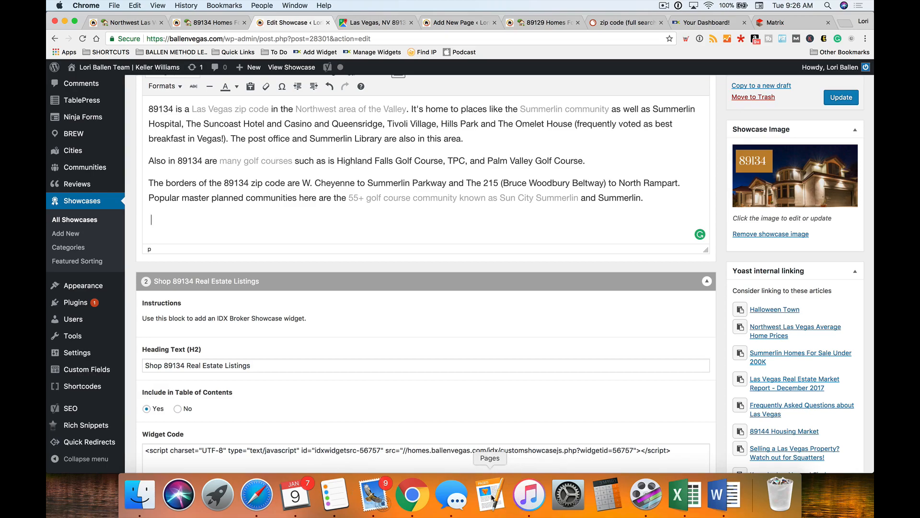
{"action": "left_click", "coordinate": [335, 494]}
{"action": "left_click", "coordinate": [542, 292]}
- Save a 'Hills Park' reminder, then link 'Queensridge' to the Queensridge Las Vegas Homes For Sale page
{"action": "type", "text": "Hills Park"}
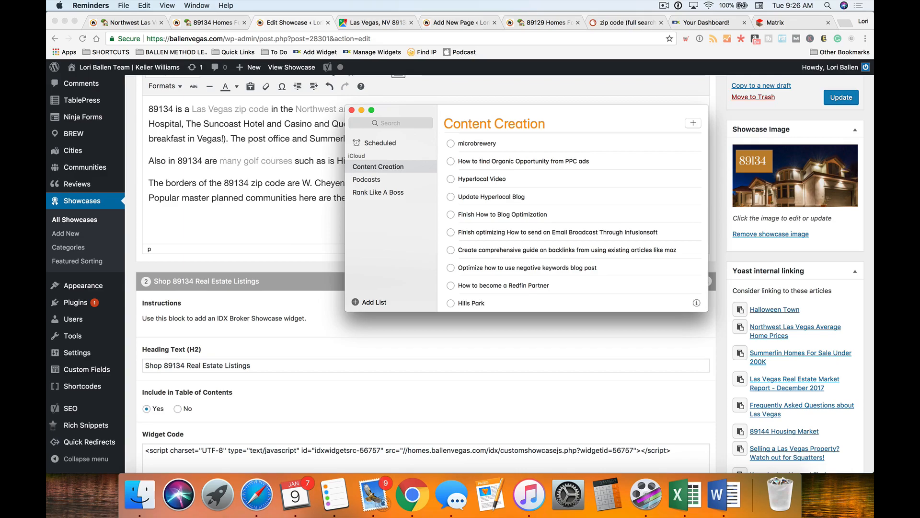
{"action": "left_click", "coordinate": [283, 246]}
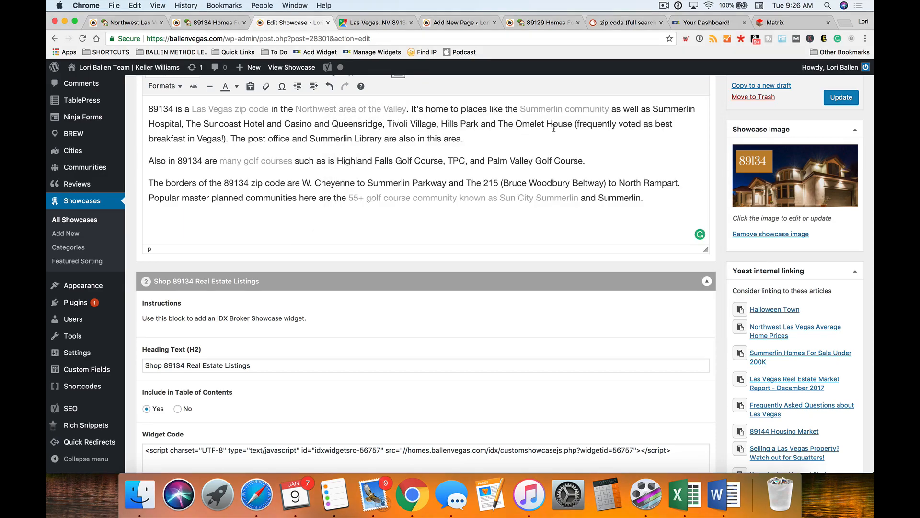
{"action": "left_click_drag", "start_coordinate": [382, 123], "coordinate": [332, 124]}
{"action": "scroll", "coordinate": [303, 334], "scroll_direction": "up", "scroll_amount": 2}
{"action": "scroll", "coordinate": [303, 334], "scroll_direction": "up", "scroll_amount": 2}
{"action": "left_click", "coordinate": [335, 128]}
{"action": "type", "text": "queensridge"}
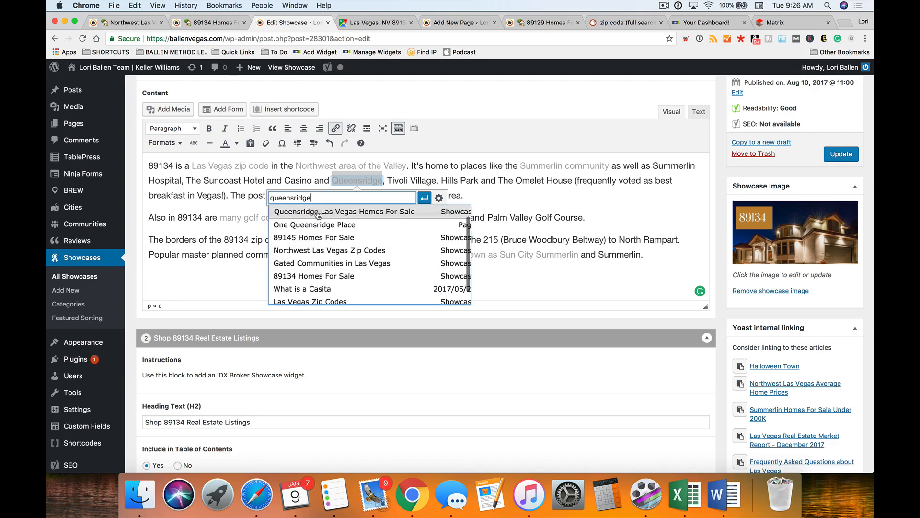
{"action": "left_click", "coordinate": [318, 213]}
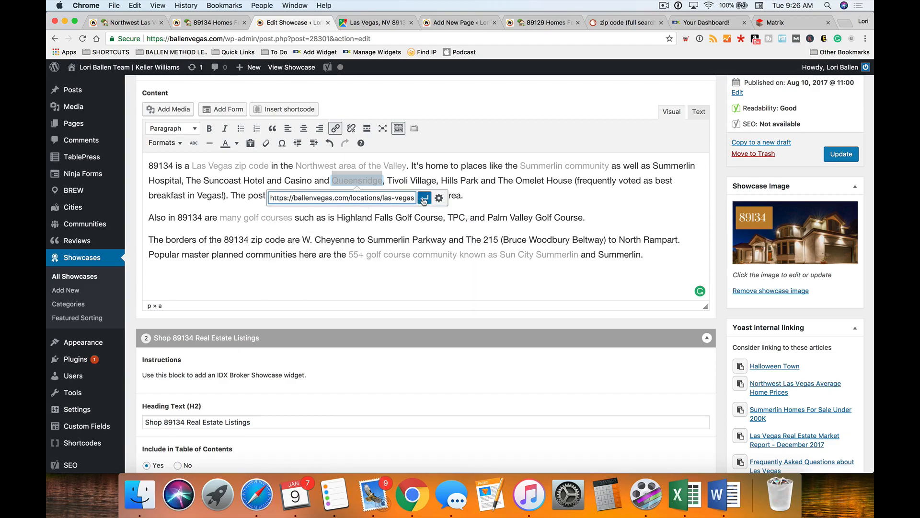
{"action": "left_click", "coordinate": [422, 198]}
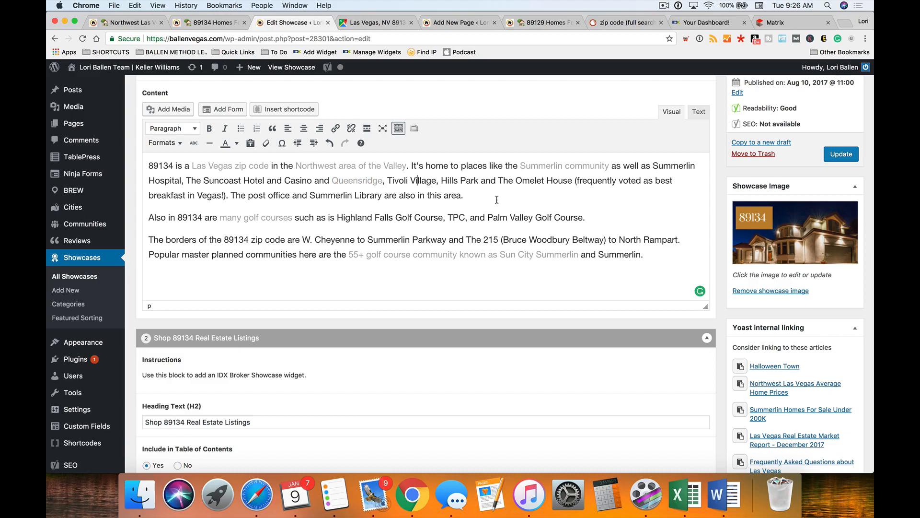
{"action": "scroll", "coordinate": [210, 221], "scroll_direction": "up", "scroll_amount": 1}
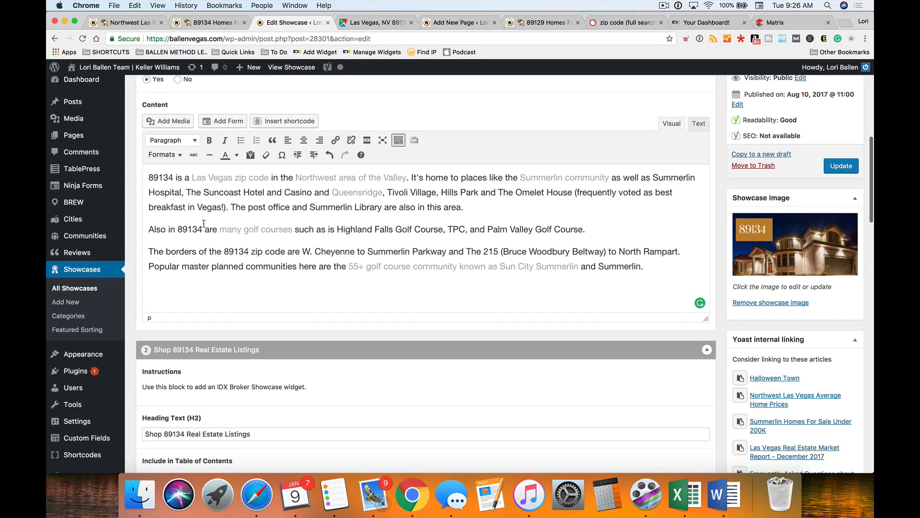
{"action": "left_click", "coordinate": [264, 193]}
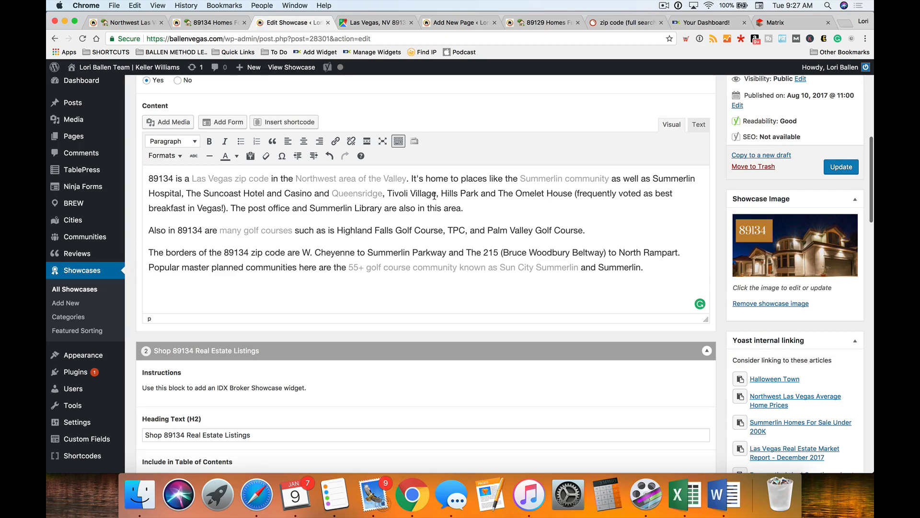
- Search 'tiv' for a Tivoli Village page and close the link box without linking
{"action": "left_click_drag", "start_coordinate": [438, 194], "coordinate": [387, 193]}
{"action": "left_click", "coordinate": [336, 141]}
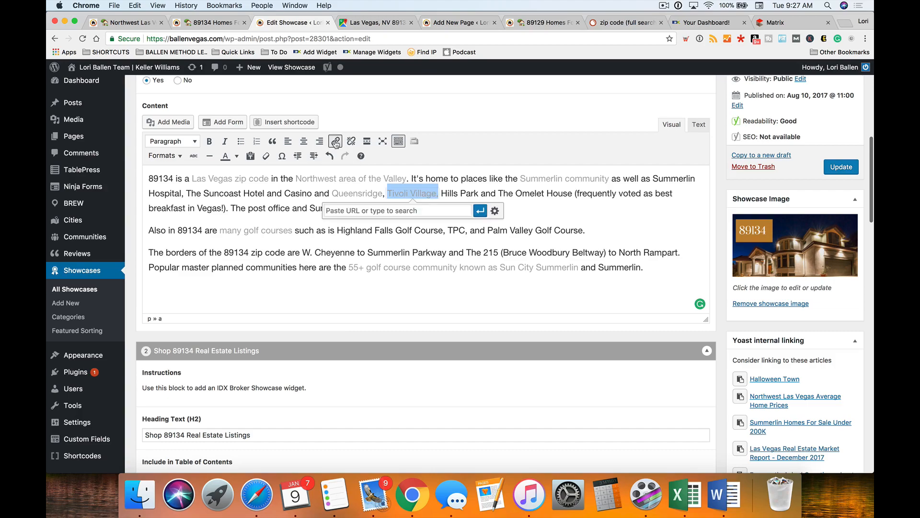
{"action": "type", "text": "tivoli"}
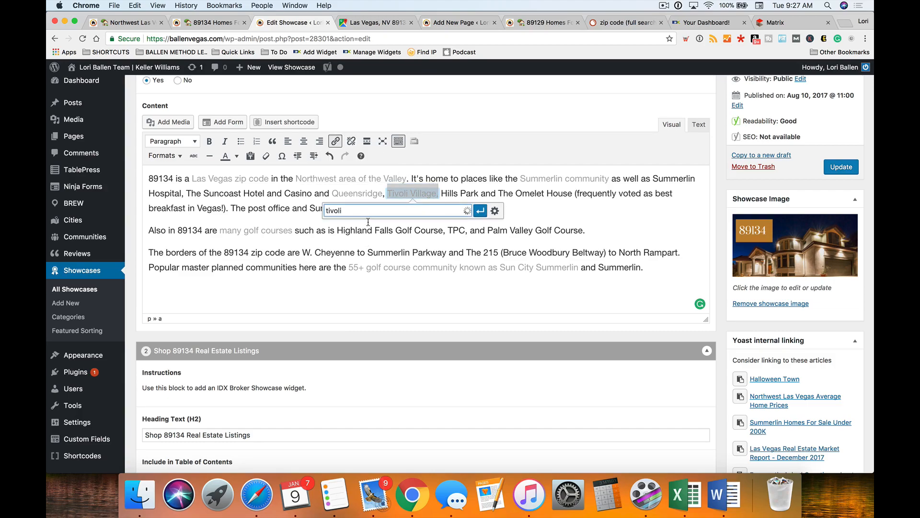
{"action": "scroll", "coordinate": [376, 236], "scroll_direction": "down", "scroll_amount": 5}
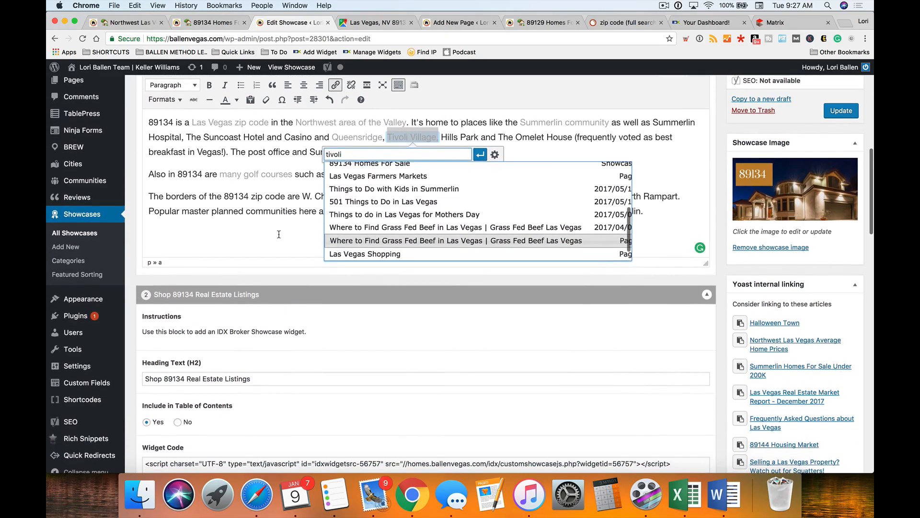
{"action": "left_click", "coordinate": [280, 233]}
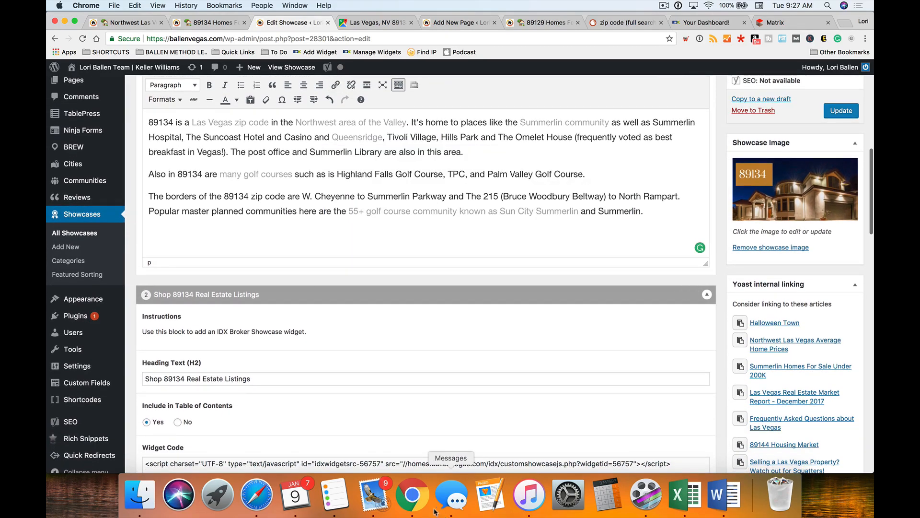
{"action": "scroll", "coordinate": [451, 339], "scroll_direction": "up", "scroll_amount": 2}
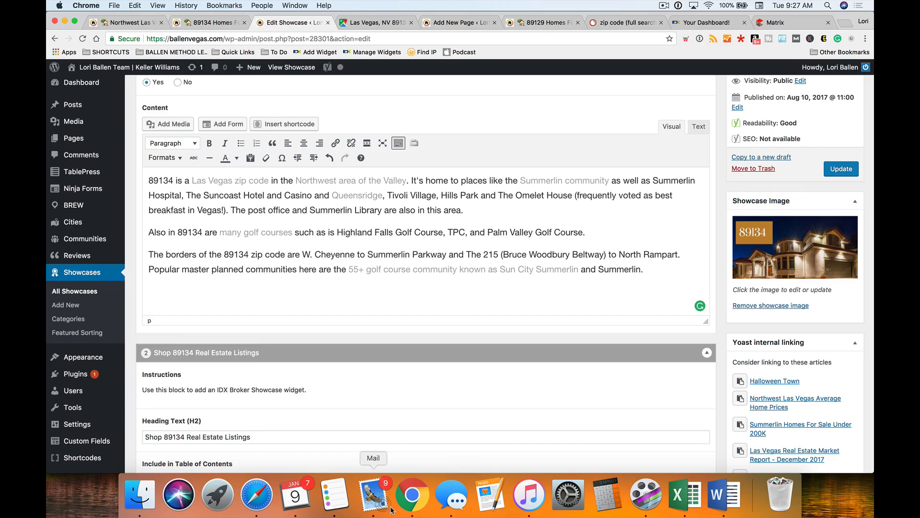
- Add a 'Tivoli Village' reminder below Hills Park in Content Creation
{"action": "left_click", "coordinate": [348, 496]}
{"action": "key", "text": "Return"}
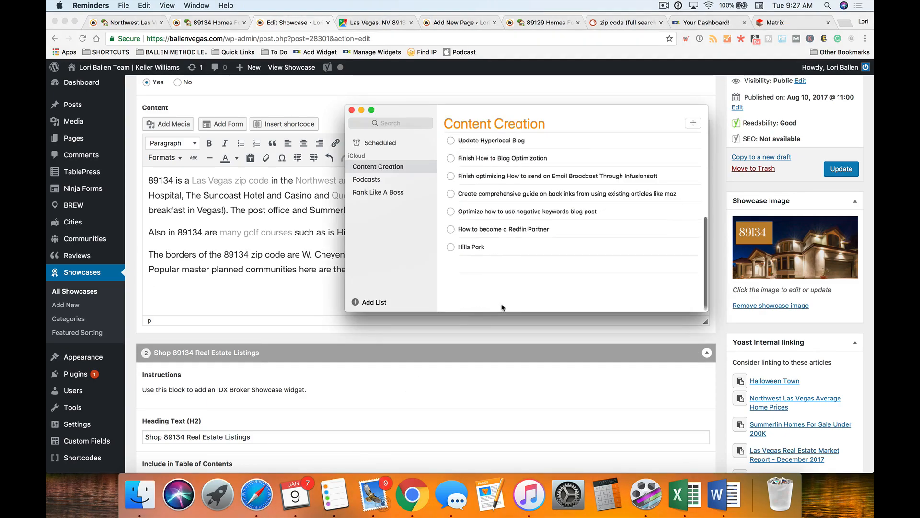
{"action": "type", "text": "Tiv"}
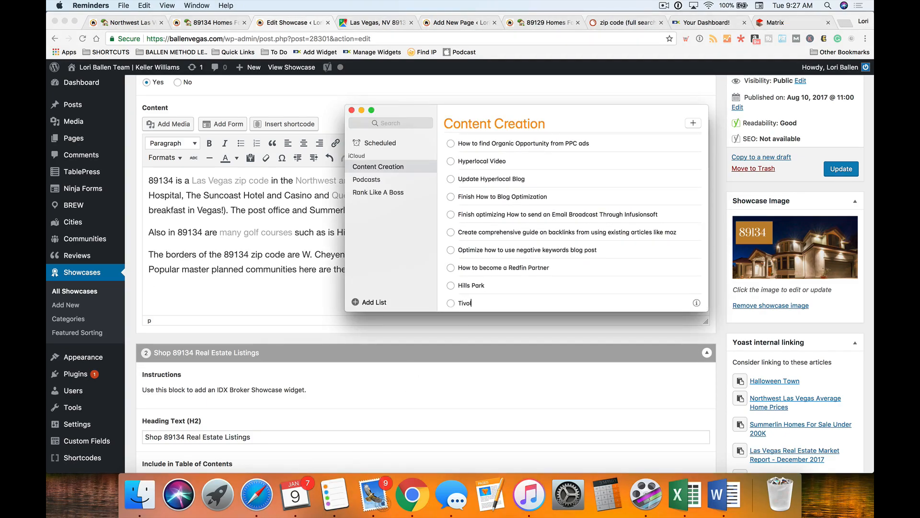
{"action": "type", "text": "oli Village"}
{"action": "left_click", "coordinate": [324, 288]}
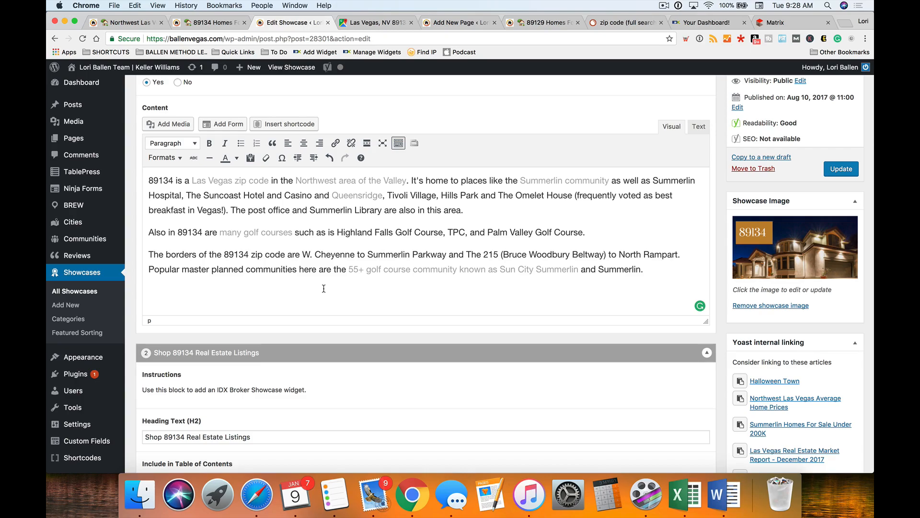
- Delete the stray trailing space at the end of the 89134 intro text
{"action": "key", "text": "BackSpace"}
{"action": "scroll", "coordinate": [201, 285], "scroll_direction": "down", "scroll_amount": 1}
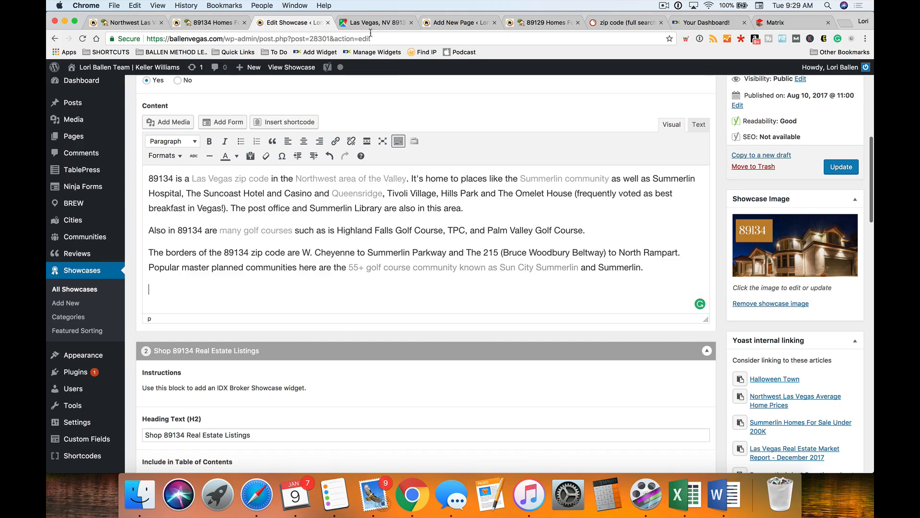
- Zoom in and pan the 89134 map around W Lake Mead Blvd, Hills Center Dr and Adelson Campus
{"action": "left_click", "coordinate": [215, 23]}
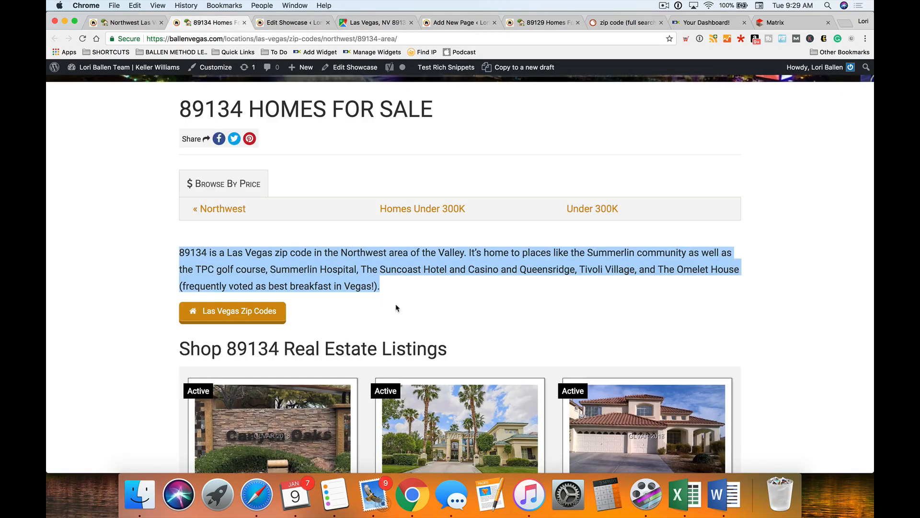
{"action": "left_click", "coordinate": [372, 26]}
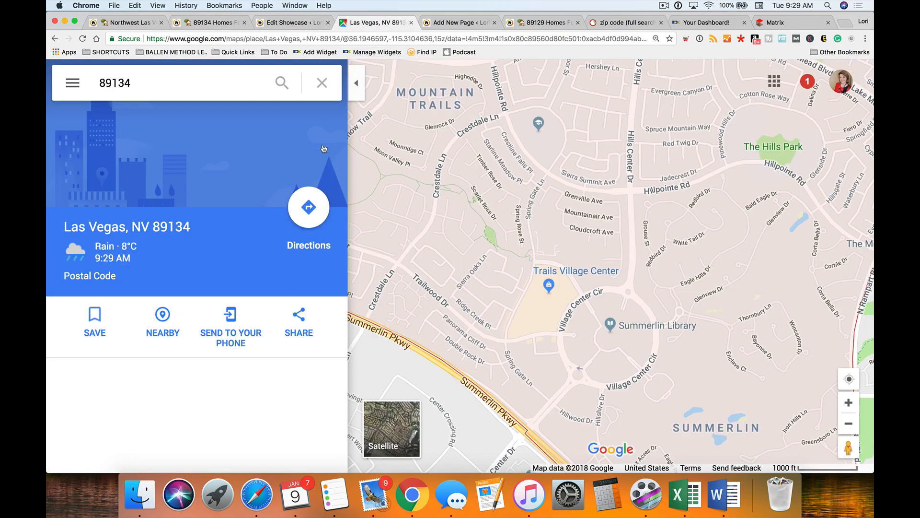
{"action": "scroll", "coordinate": [690, 286], "scroll_direction": "right", "scroll_amount": 3}
{"action": "scroll", "coordinate": [690, 286], "scroll_direction": "up", "scroll_amount": 1}
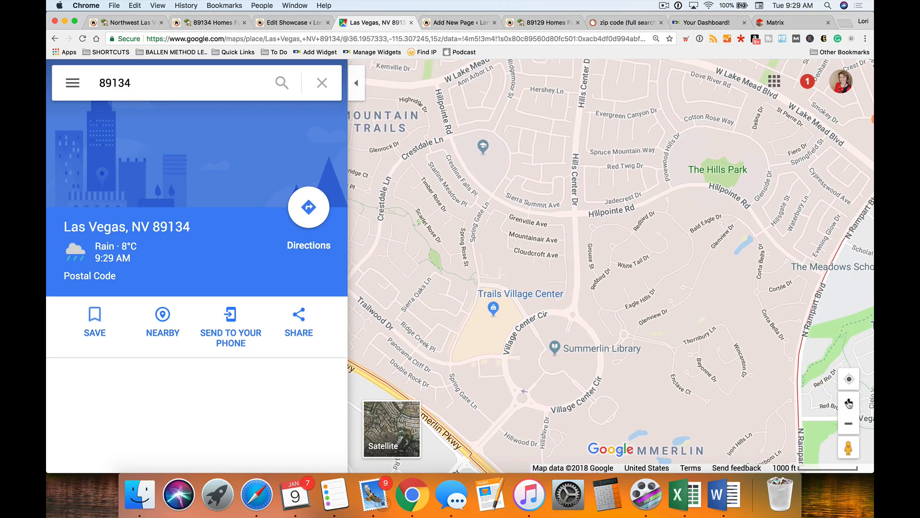
{"action": "left_click", "coordinate": [850, 402]}
{"action": "left_click_drag", "start_coordinate": [672, 221], "coordinate": [463, 291]}
{"action": "left_click_drag", "start_coordinate": [709, 186], "coordinate": [682, 277]}
{"action": "left_click_drag", "start_coordinate": [524, 139], "coordinate": [530, 320]}
{"action": "left_click_drag", "start_coordinate": [582, 224], "coordinate": [818, 211]}
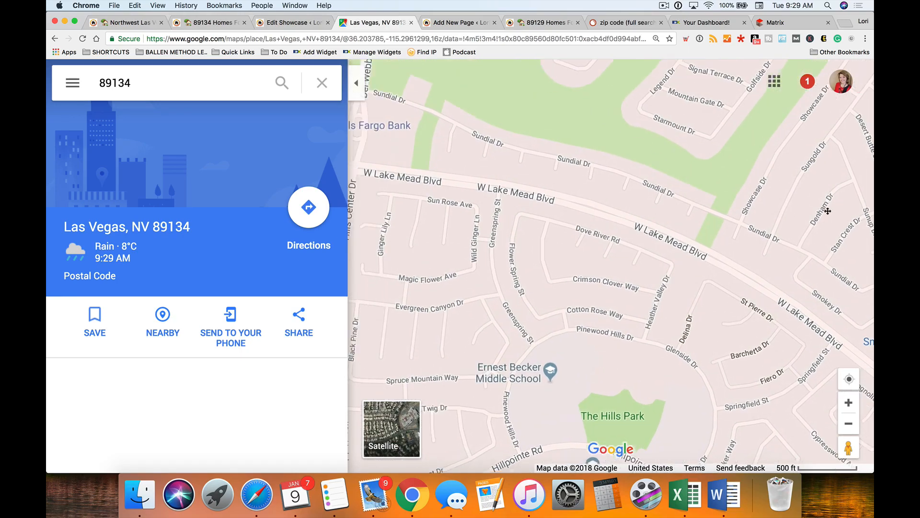
{"action": "left_click_drag", "start_coordinate": [567, 249], "coordinate": [662, 245]}
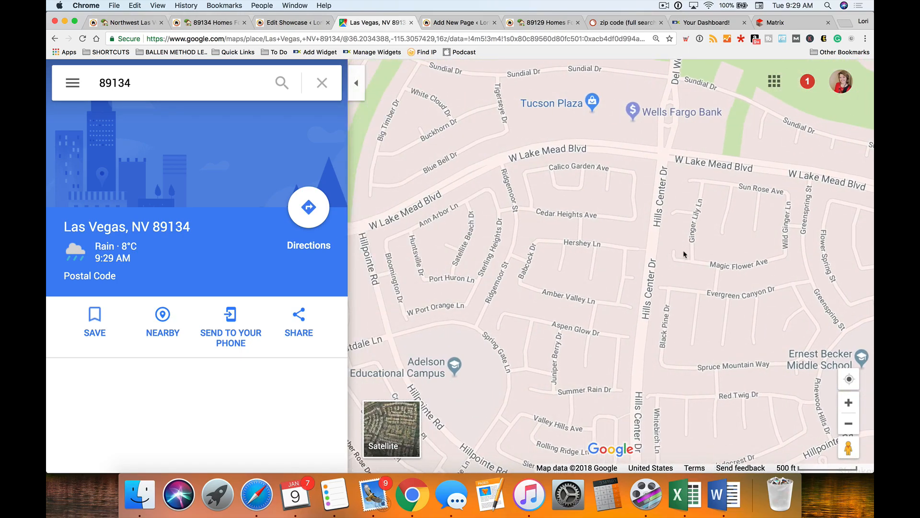
- Zoom the map out to show the whole 89134 zip code, including Sun City
{"action": "scroll", "coordinate": [667, 252], "scroll_direction": "down", "scroll_amount": 3}
{"action": "left_click", "coordinate": [849, 424]}
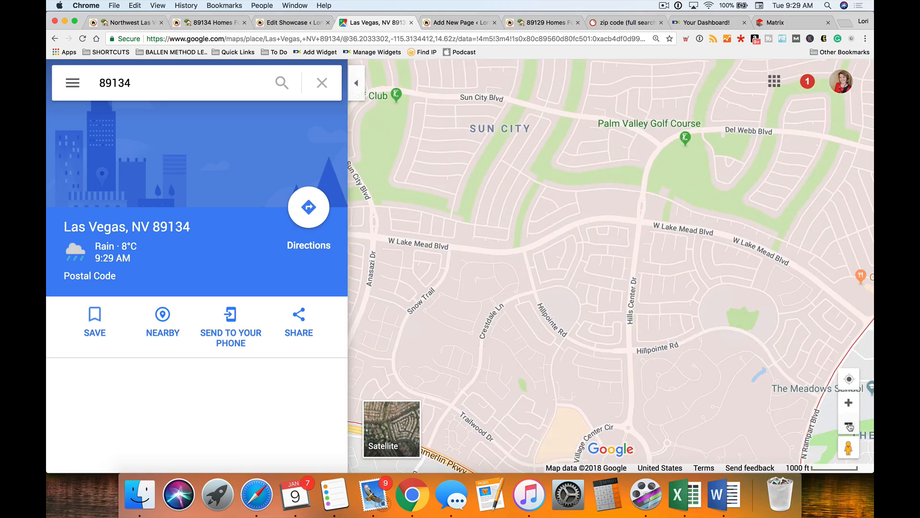
{"action": "left_click", "coordinate": [849, 424]}
- Search Google Maps for '89134 schools' and review the school results
{"action": "left_click", "coordinate": [157, 82]}
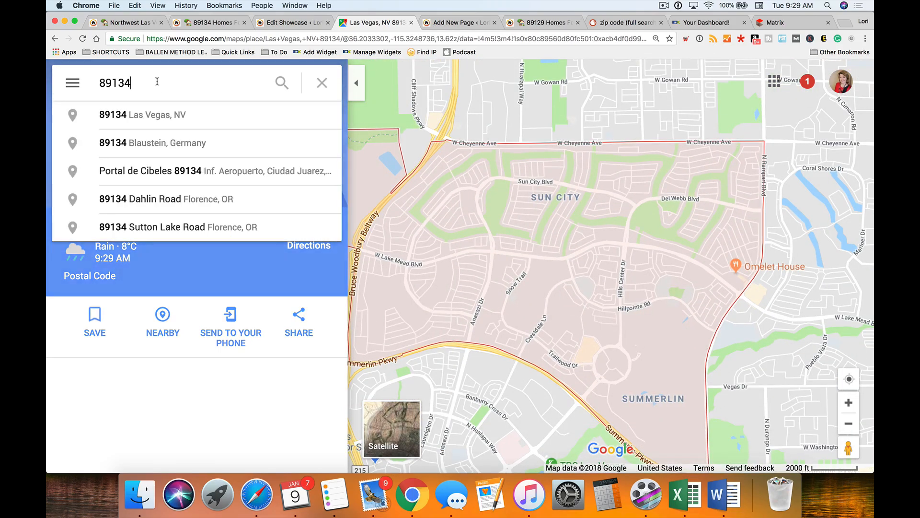
{"action": "type", "text": "schools"}
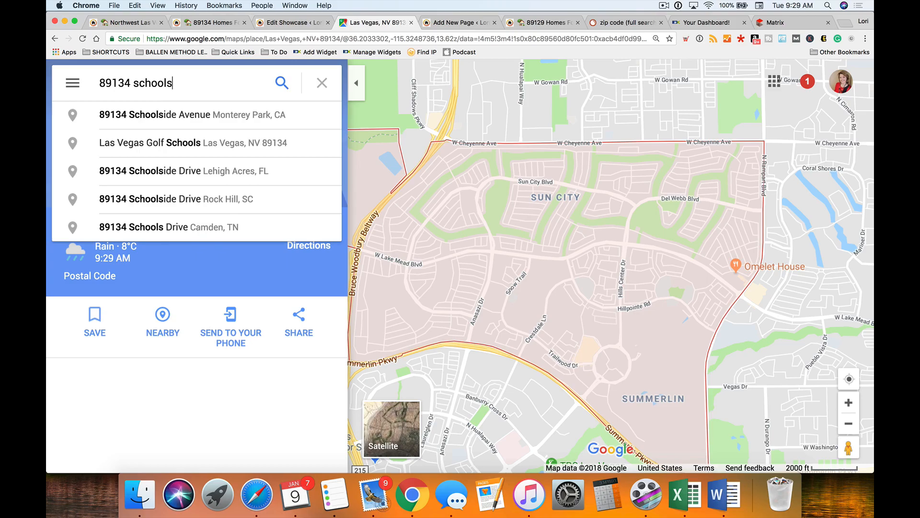
{"action": "key", "text": "Return"}
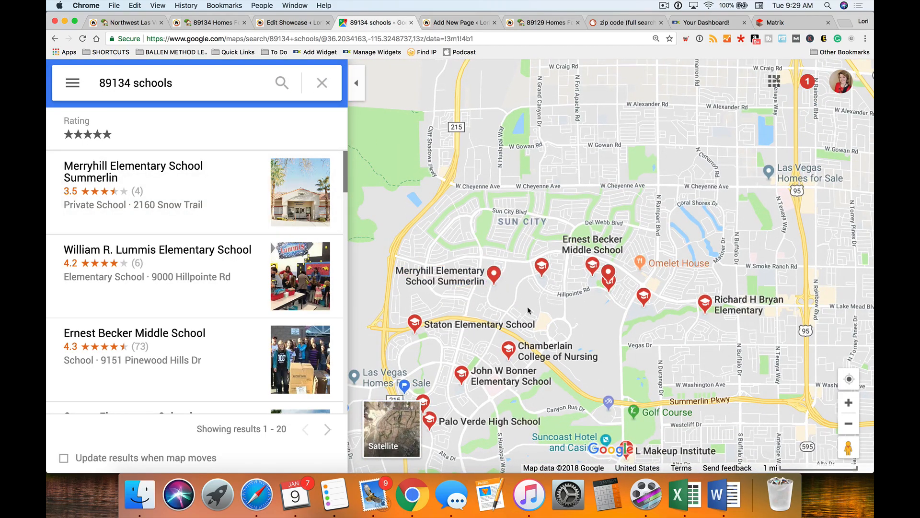
{"action": "scroll", "coordinate": [546, 267], "scroll_direction": "down", "scroll_amount": 3}
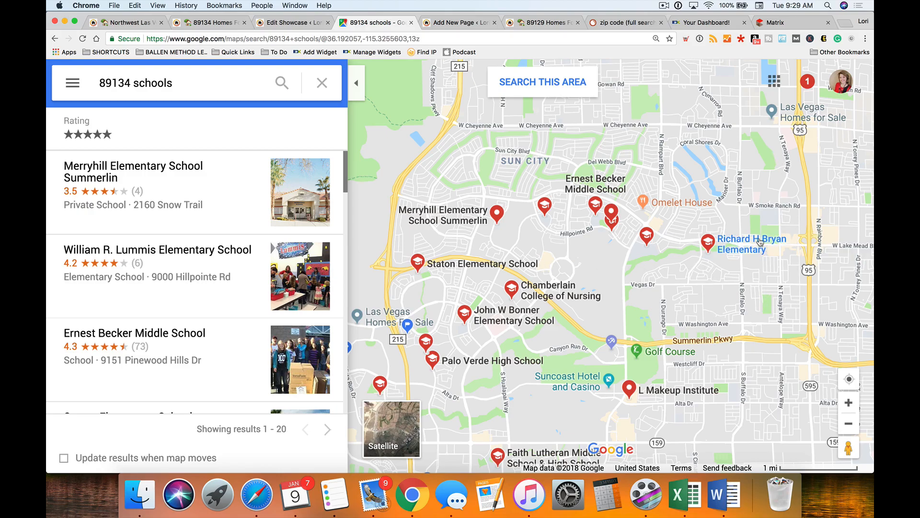
{"action": "mouse_move", "coordinate": [754, 248]}
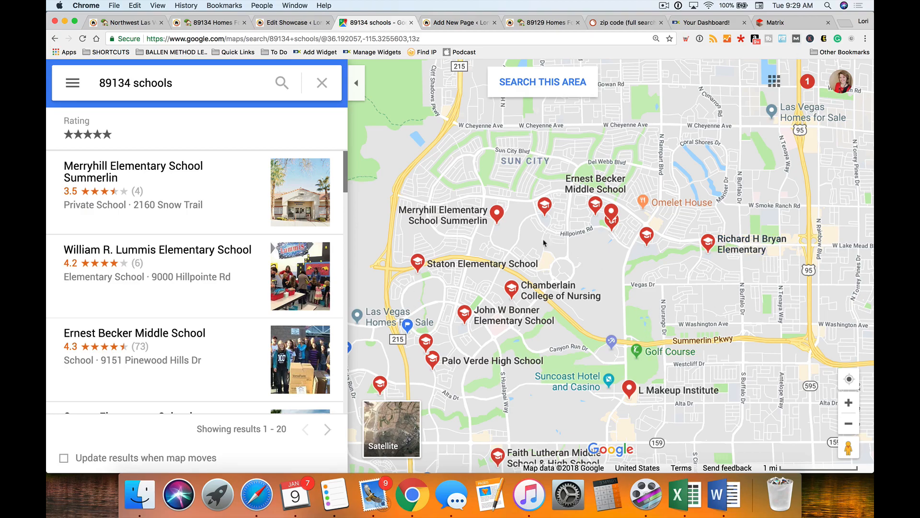
- Replace the search term with '89134 golf' to find golf courses in the area
{"action": "left_click_drag", "start_coordinate": [134, 82], "coordinate": [184, 82]}
{"action": "type", "text": "park"}
{"action": "key", "text": "BackSpace"}
{"action": "key", "text": "BackSpace"}
{"action": "key", "text": "BackSpace"}
{"action": "key", "text": "BackSpace"}
{"action": "type", "text": "golf"}
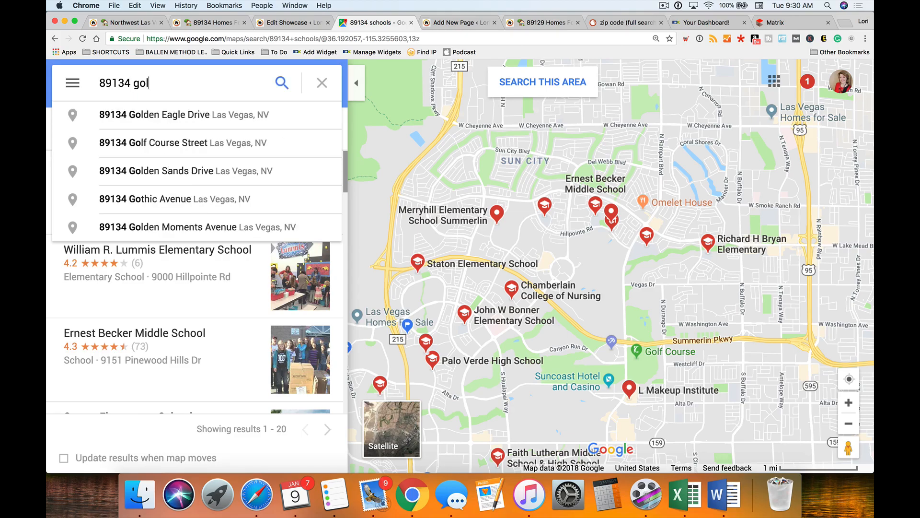
{"action": "key", "text": "Return"}
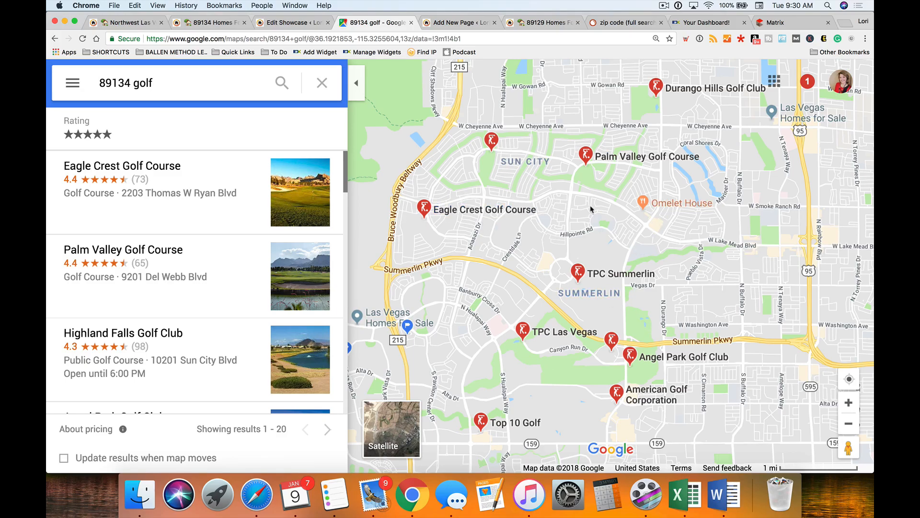
- Insert 'Eagle Crest,' after 'TPC,' in the 89134 showcase's golf-courses sentence
{"action": "left_click", "coordinate": [279, 22]}
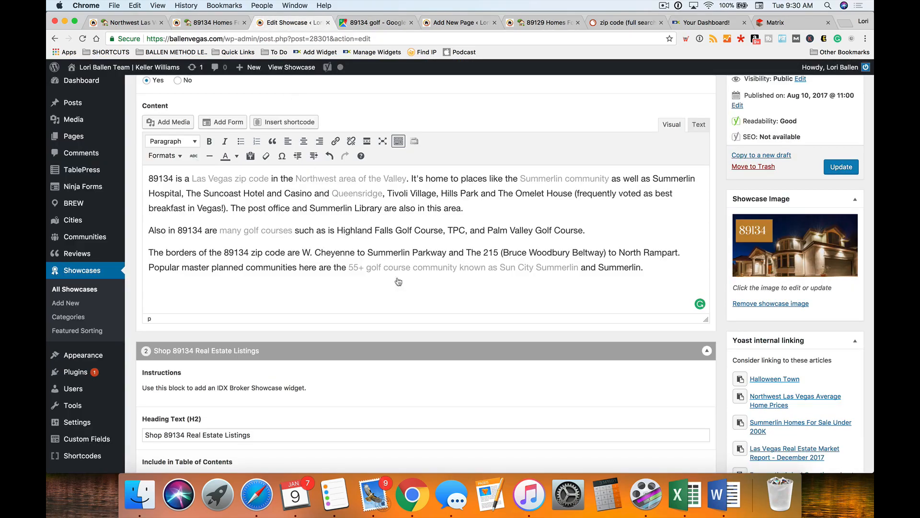
{"action": "left_click", "coordinate": [467, 231]}
{"action": "type", "text": "Eagle Cres"}
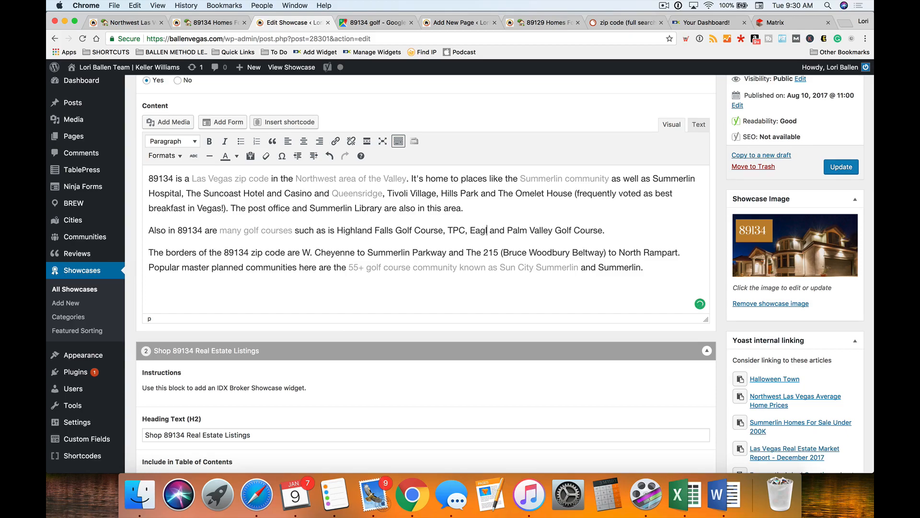
{"action": "type", "text": "t,"}
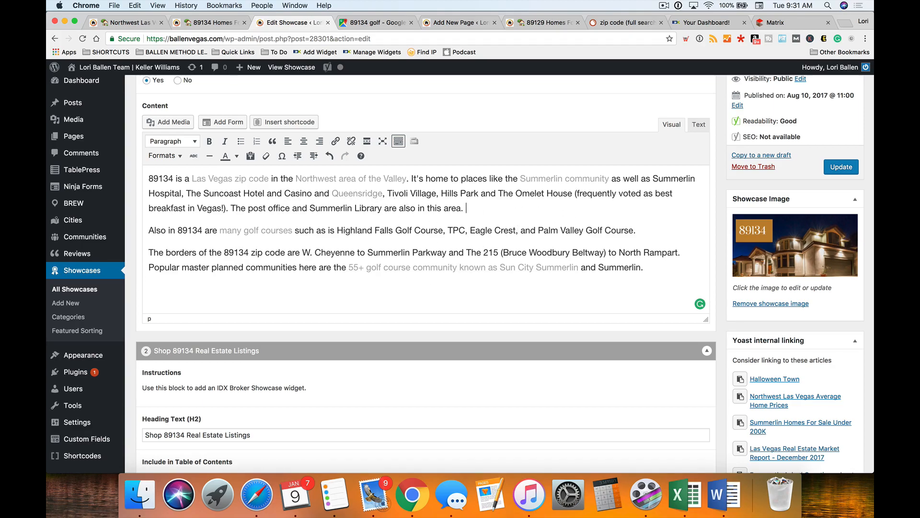
{"action": "scroll", "coordinate": [500, 225], "scroll_direction": "down", "scroll_amount": 1}
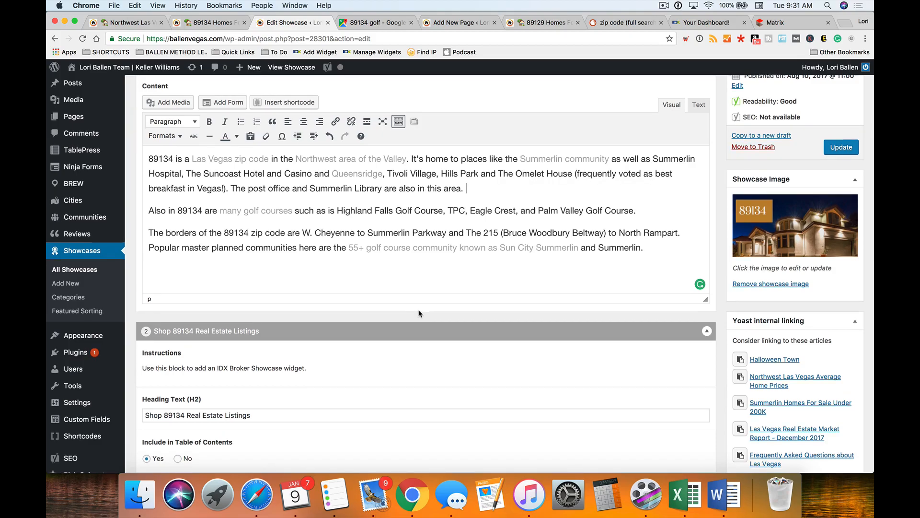
{"action": "scroll", "coordinate": [418, 313], "scroll_direction": "down", "scroll_amount": 2}
{"action": "scroll", "coordinate": [641, 274], "scroll_direction": "up", "scroll_amount": 2}
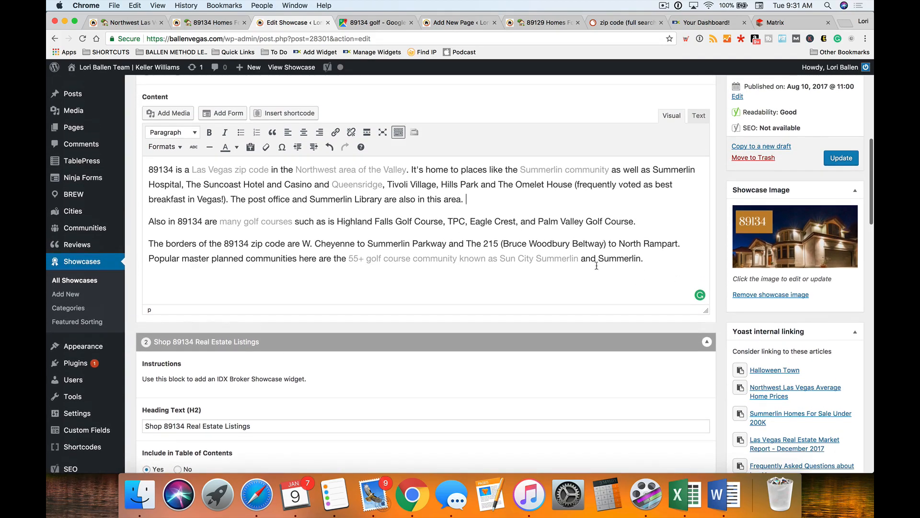
- Update the 89134 showcase to save the Eagle Crest edit
{"action": "left_click", "coordinate": [239, 22]}
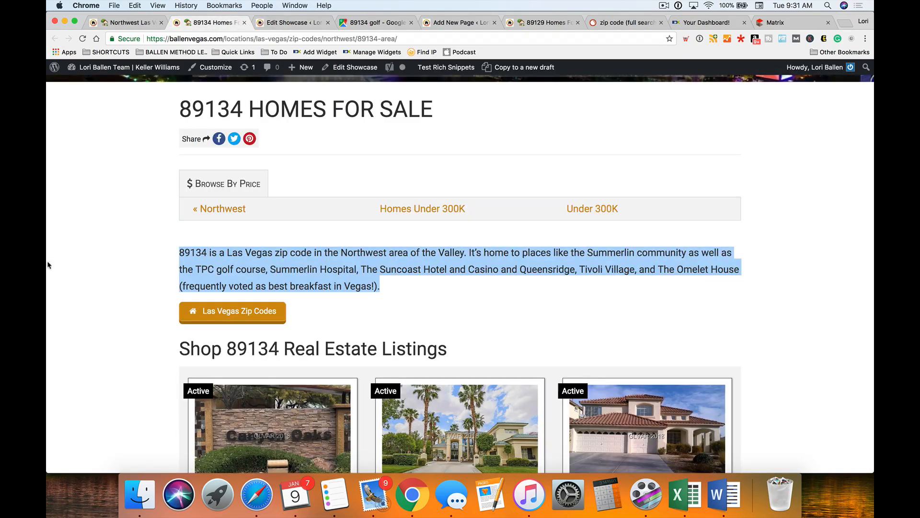
{"action": "left_click", "coordinate": [116, 271]}
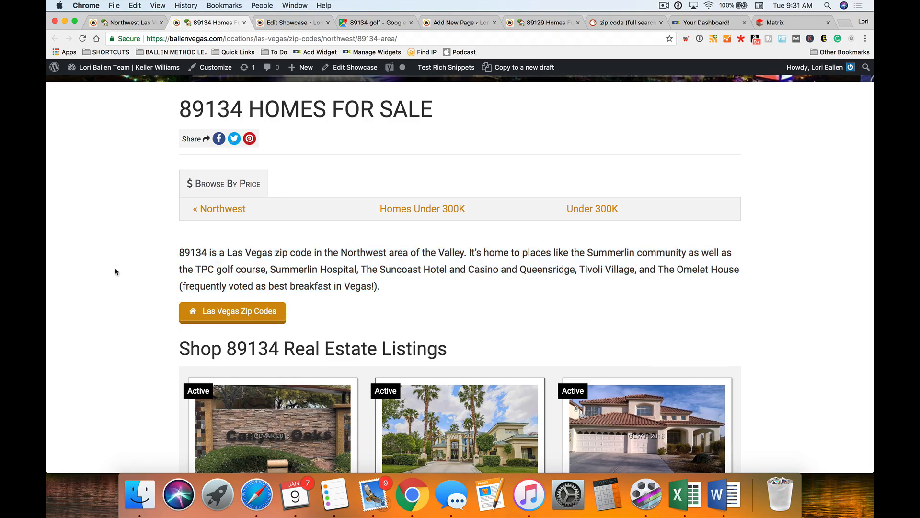
{"action": "left_click", "coordinate": [290, 23]}
{"action": "scroll", "coordinate": [431, 240], "scroll_direction": "up", "scroll_amount": 1}
{"action": "scroll", "coordinate": [719, 203], "scroll_direction": "up", "scroll_amount": 1}
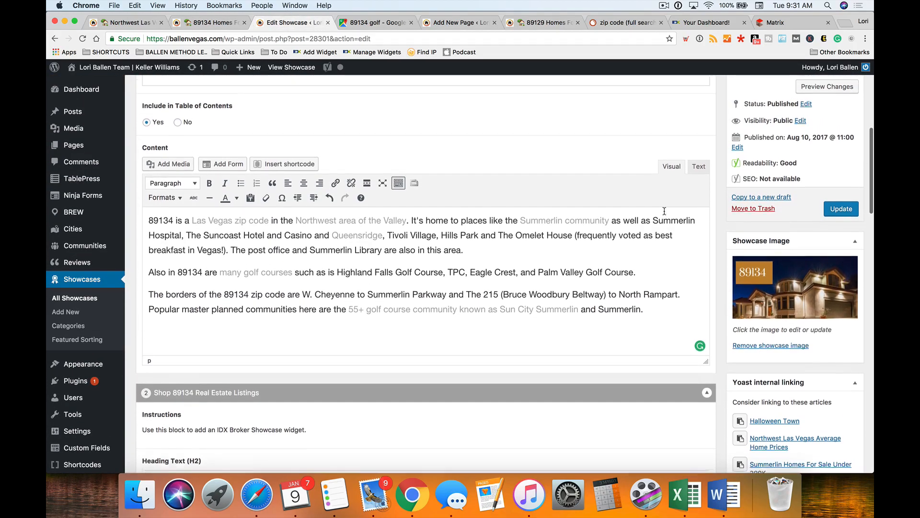
{"action": "left_click", "coordinate": [843, 216]}
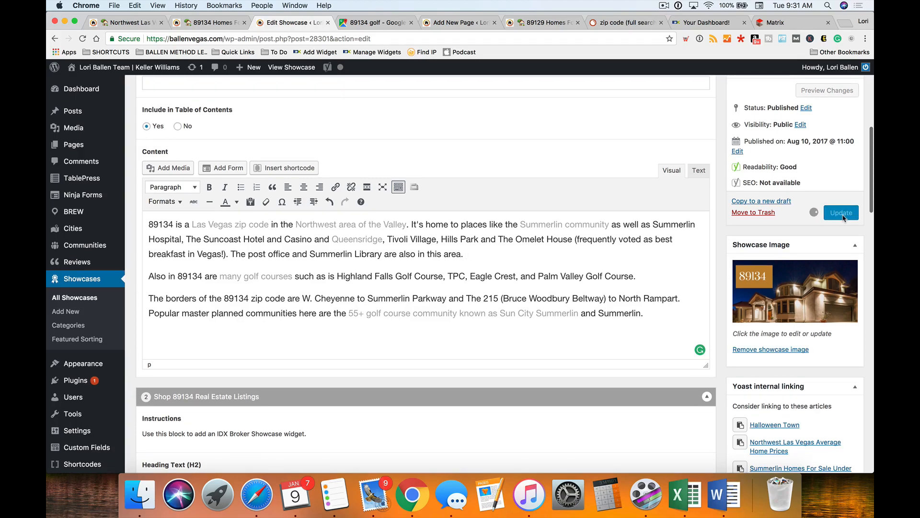
- Reload the live 89134 Homes page and narrow Chrome to preview the mobile layout
{"action": "left_click", "coordinate": [215, 25]}
{"action": "right_click", "coordinate": [99, 201]}
{"action": "left_click", "coordinate": [122, 230]}
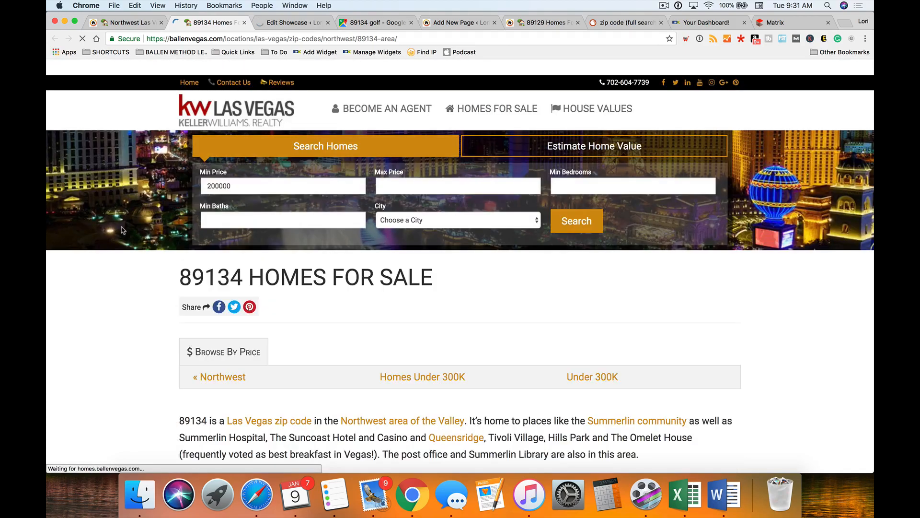
{"action": "scroll", "coordinate": [123, 231], "scroll_direction": "down", "scroll_amount": 2}
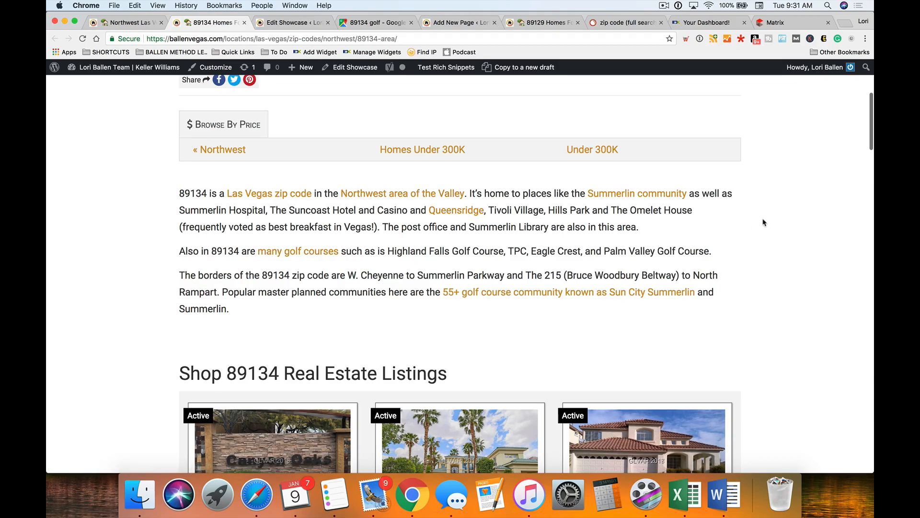
{"action": "left_click_drag", "start_coordinate": [871, 223], "coordinate": [155, 216]}
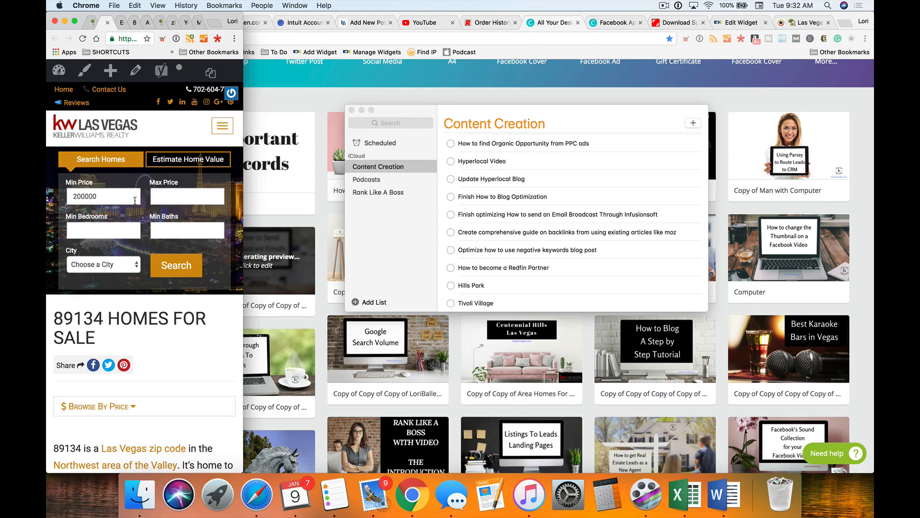
{"action": "scroll", "coordinate": [135, 200], "scroll_direction": "down", "scroll_amount": 2}
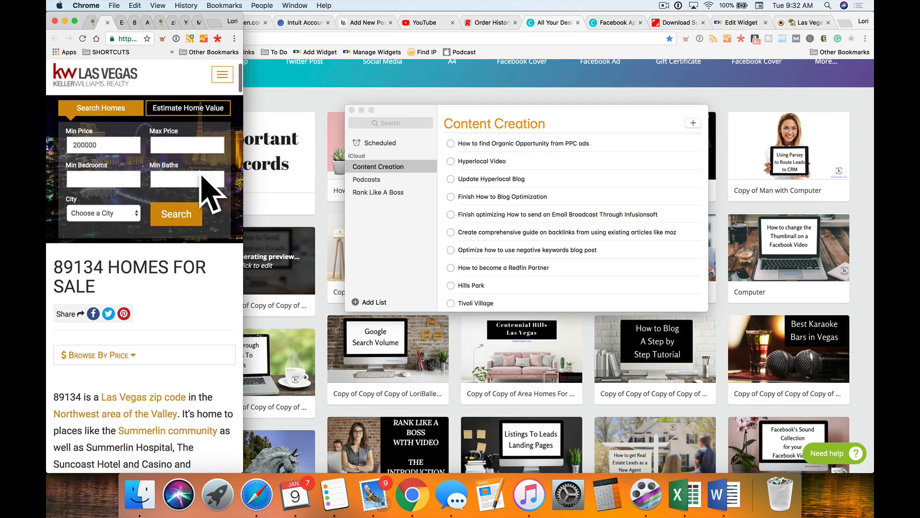
{"action": "scroll", "coordinate": [210, 192], "scroll_direction": "down", "scroll_amount": 5}
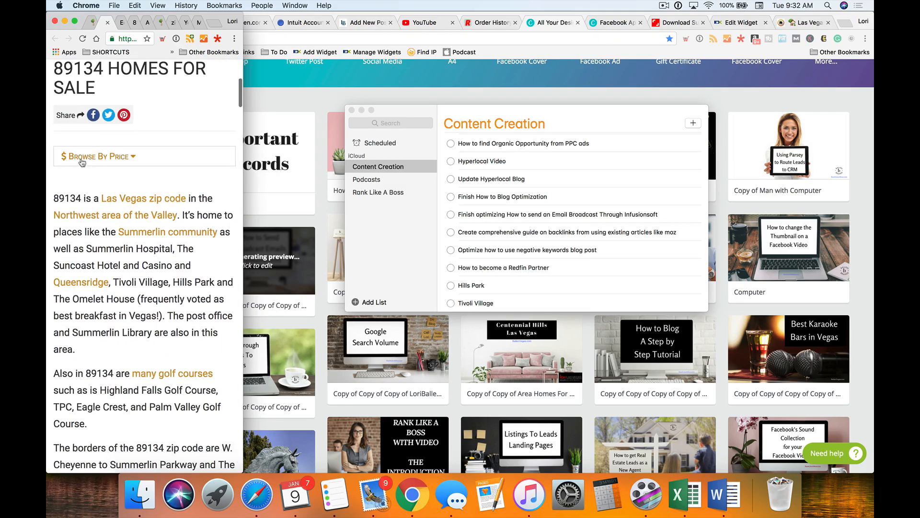
{"action": "left_click", "coordinate": [83, 162]}
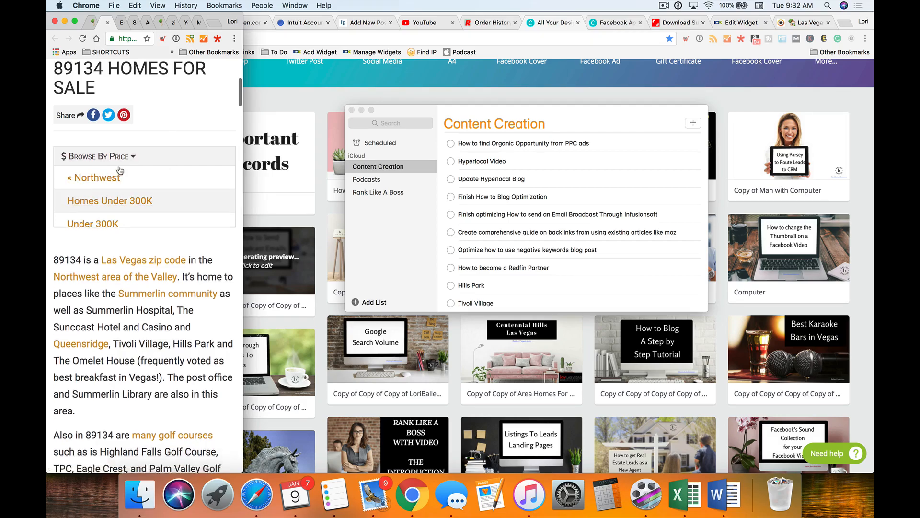
{"action": "left_click", "coordinate": [154, 157]}
{"action": "scroll", "coordinate": [151, 157], "scroll_direction": "down", "scroll_amount": 1}
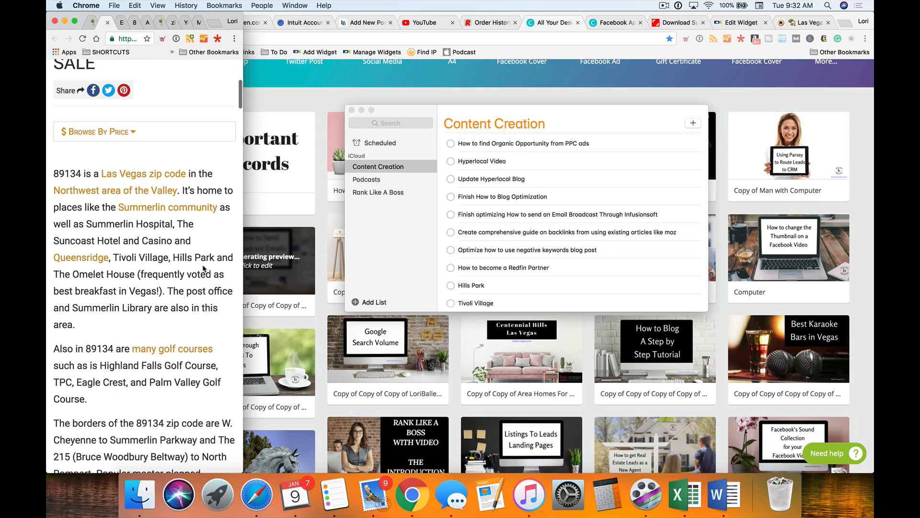
{"action": "scroll", "coordinate": [203, 268], "scroll_direction": "up", "scroll_amount": 1}
{"action": "scroll", "coordinate": [200, 270], "scroll_direction": "down", "scroll_amount": 6}
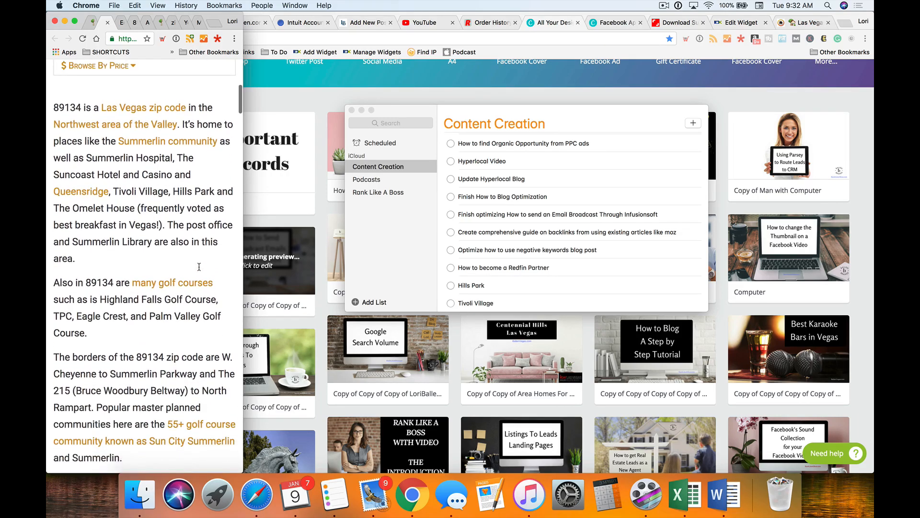
{"action": "scroll", "coordinate": [197, 265], "scroll_direction": "up", "scroll_amount": 2}
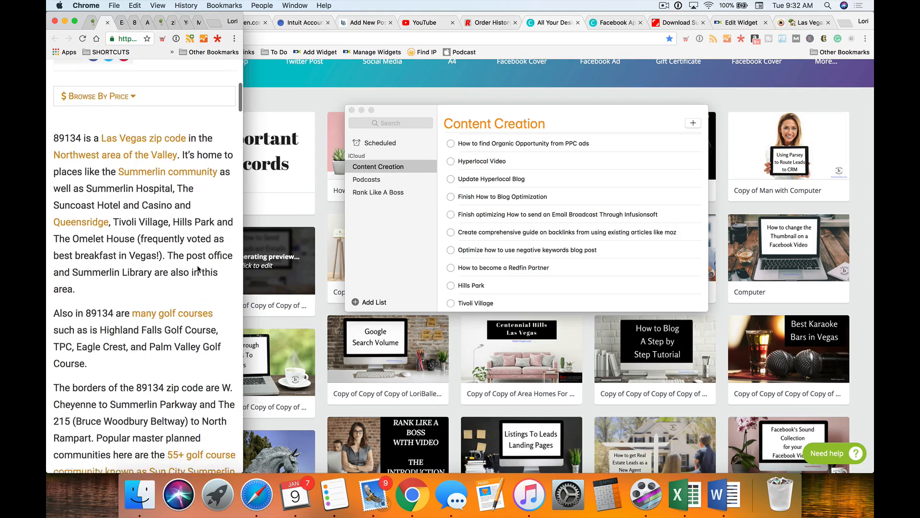
{"action": "scroll", "coordinate": [198, 267], "scroll_direction": "up", "scroll_amount": 15}
{"action": "scroll", "coordinate": [198, 267], "scroll_direction": "down", "scroll_amount": 15}
{"action": "scroll", "coordinate": [196, 268], "scroll_direction": "down", "scroll_amount": 12}
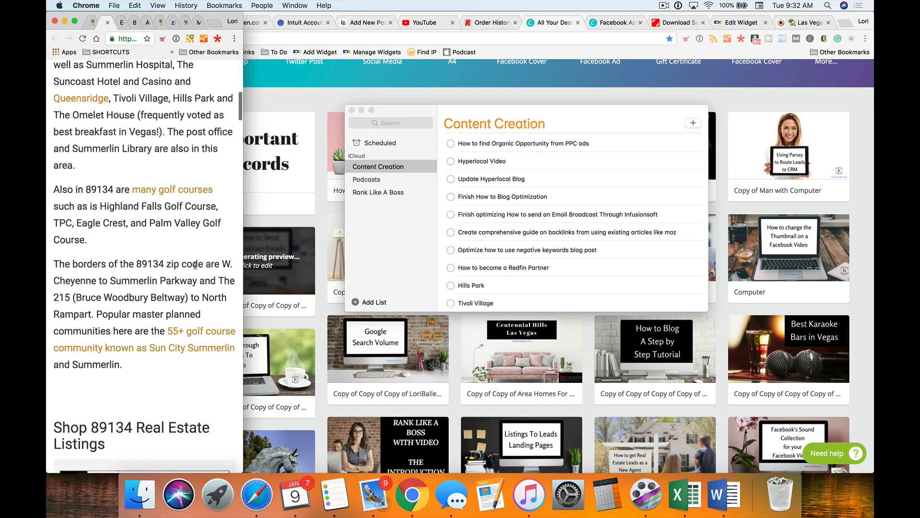
{"action": "scroll", "coordinate": [196, 268], "scroll_direction": "up", "scroll_amount": 13}
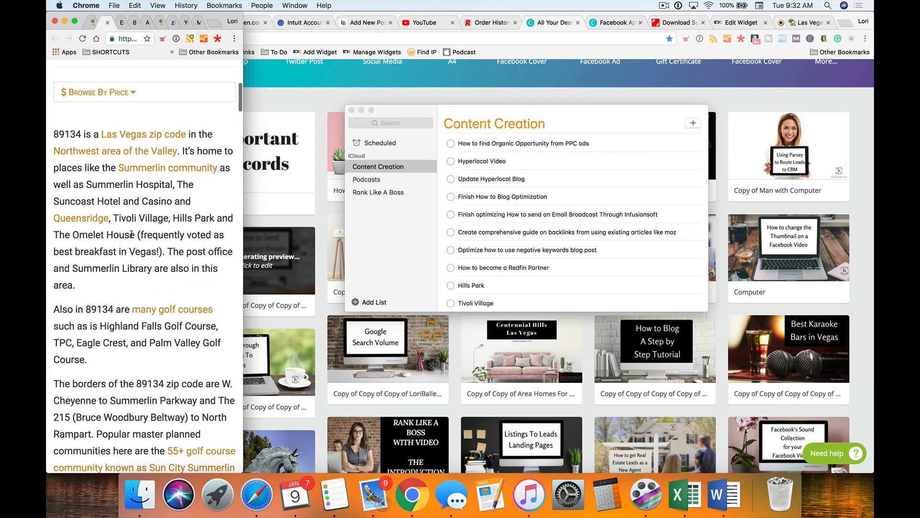
{"action": "scroll", "coordinate": [131, 234], "scroll_direction": "down", "scroll_amount": 5}
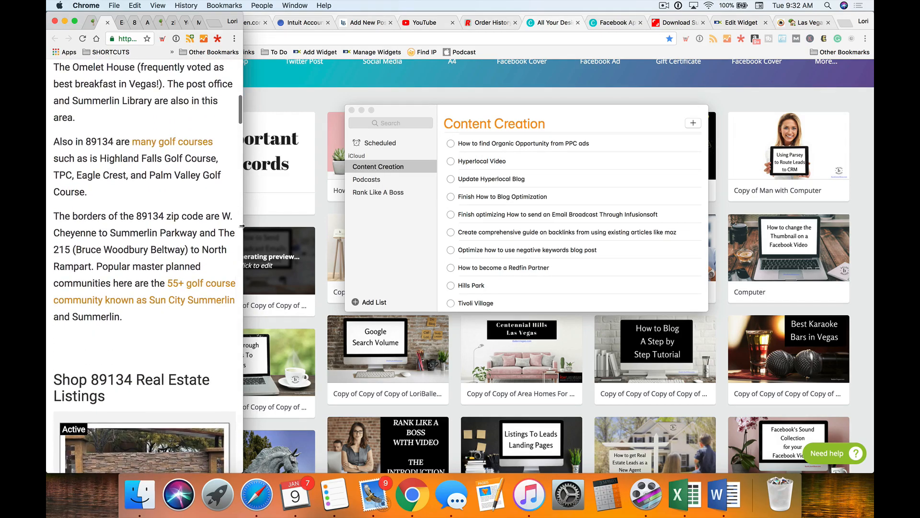
{"action": "left_click_drag", "start_coordinate": [244, 227], "coordinate": [131, 192]}
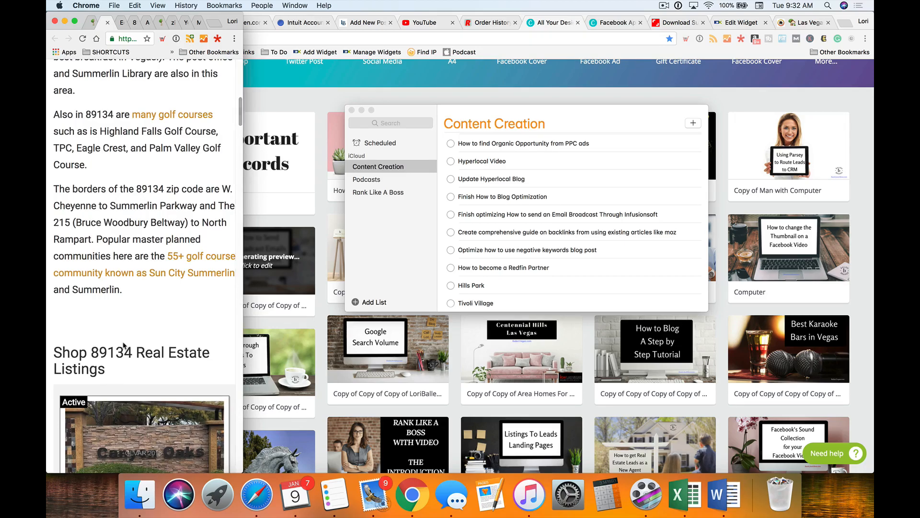
- Close the Reminders window and scroll through the 89134 page's listings in the narrow view
{"action": "left_click", "coordinate": [352, 110]}
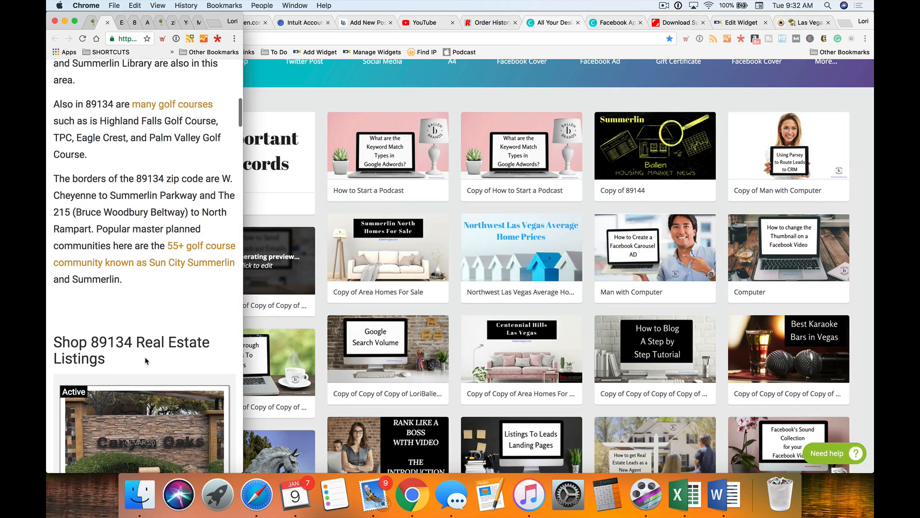
{"action": "scroll", "coordinate": [146, 361], "scroll_direction": "down", "scroll_amount": 2}
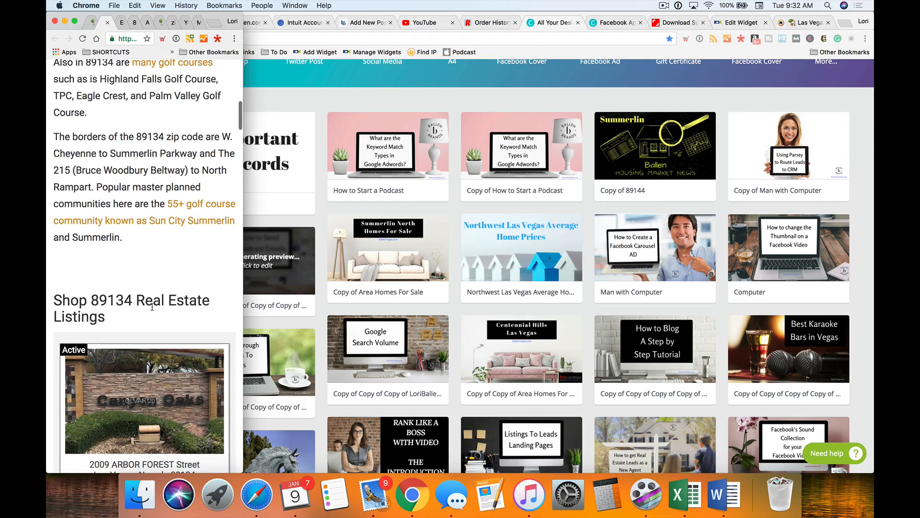
{"action": "scroll", "coordinate": [152, 307], "scroll_direction": "down", "scroll_amount": 1}
{"action": "scroll", "coordinate": [155, 256], "scroll_direction": "down", "scroll_amount": 10}
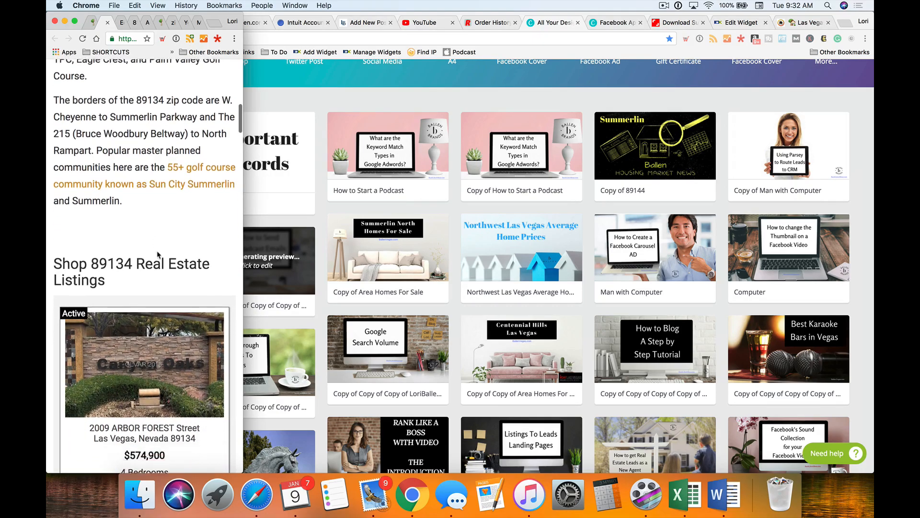
{"action": "scroll", "coordinate": [163, 253], "scroll_direction": "down", "scroll_amount": 15}
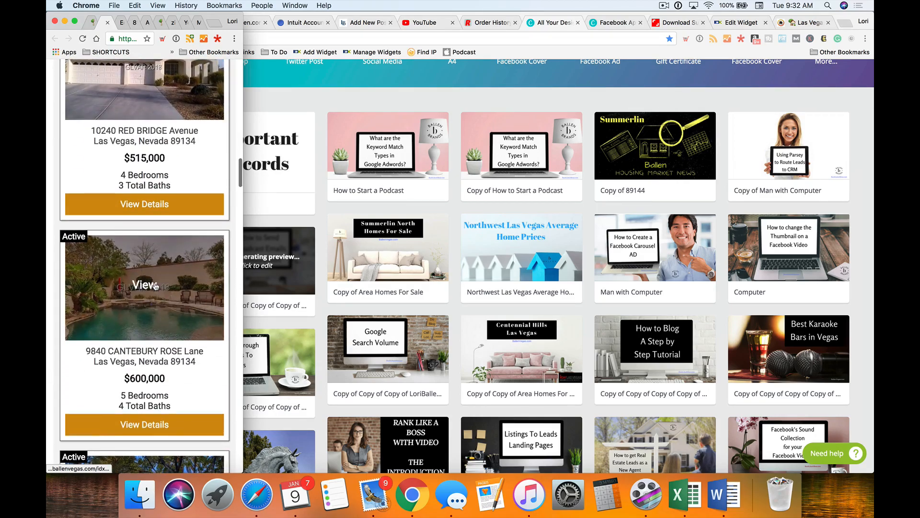
{"action": "scroll", "coordinate": [156, 288], "scroll_direction": "down", "scroll_amount": 4}
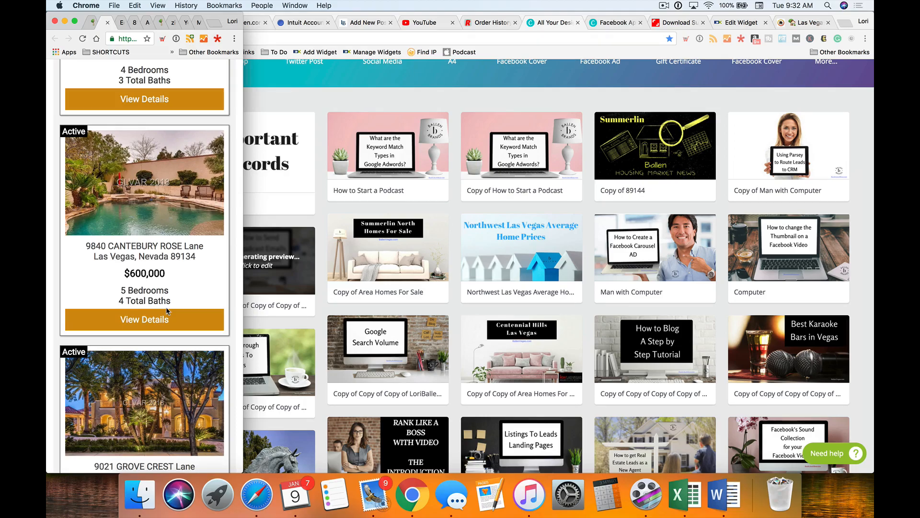
{"action": "scroll", "coordinate": [167, 311], "scroll_direction": "down", "scroll_amount": 8}
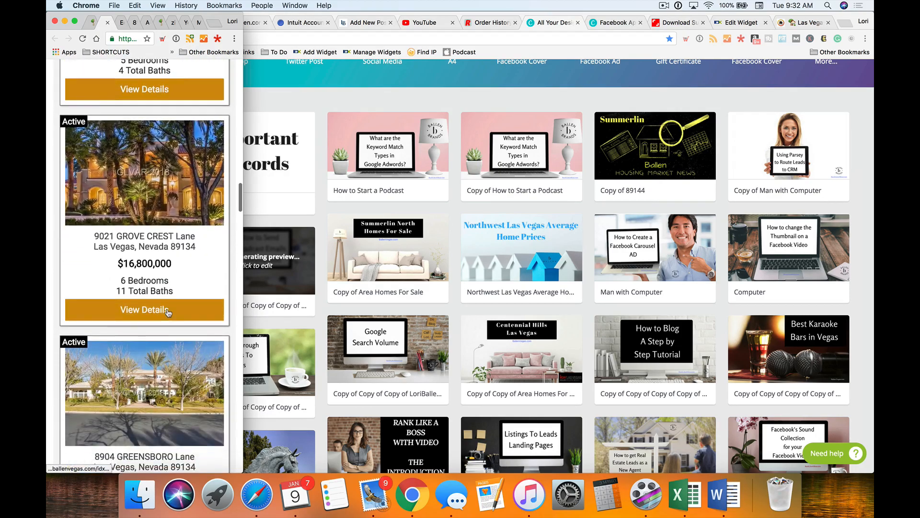
{"action": "scroll", "coordinate": [167, 312], "scroll_direction": "down", "scroll_amount": 12}
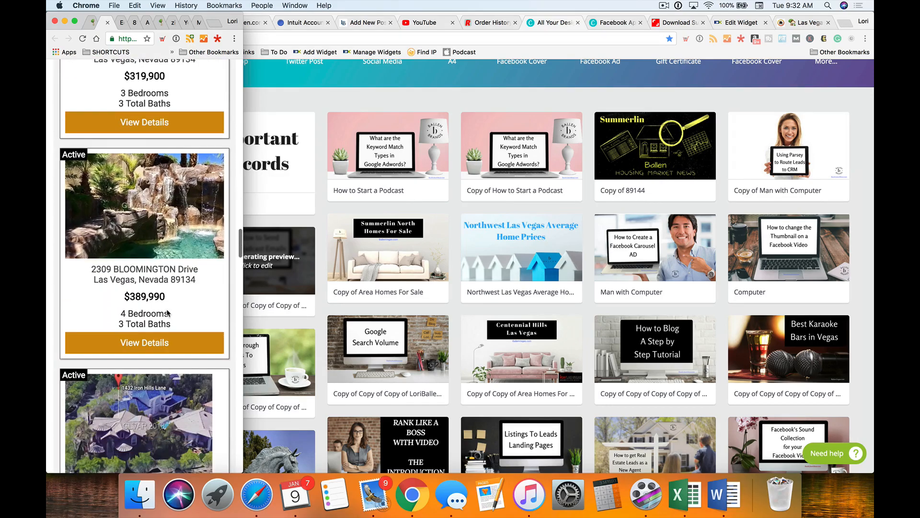
{"action": "scroll", "coordinate": [167, 314], "scroll_direction": "down", "scroll_amount": 2}
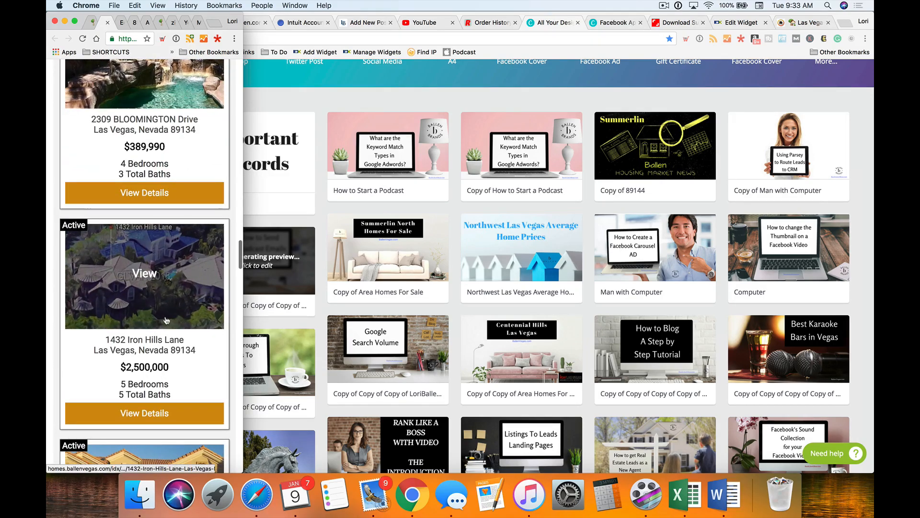
{"action": "scroll", "coordinate": [167, 314], "scroll_direction": "down", "scroll_amount": 4}
{"action": "scroll", "coordinate": [163, 321], "scroll_direction": "down", "scroll_amount": 20}
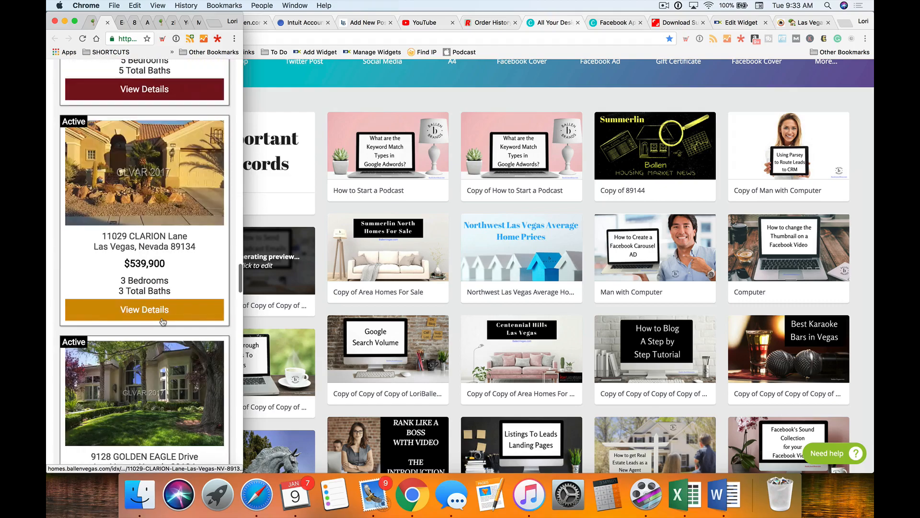
{"action": "scroll", "coordinate": [162, 318], "scroll_direction": "down", "scroll_amount": 15}
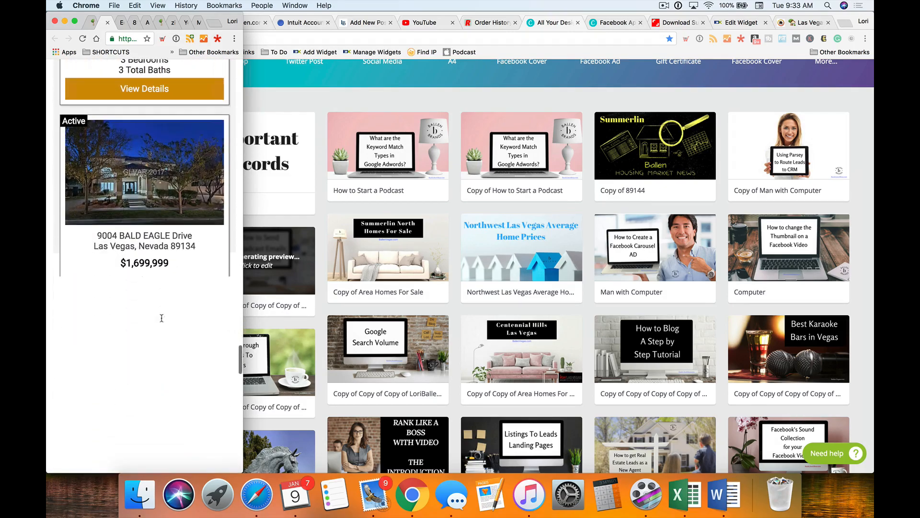
{"action": "scroll", "coordinate": [162, 321], "scroll_direction": "up", "scroll_amount": 8}
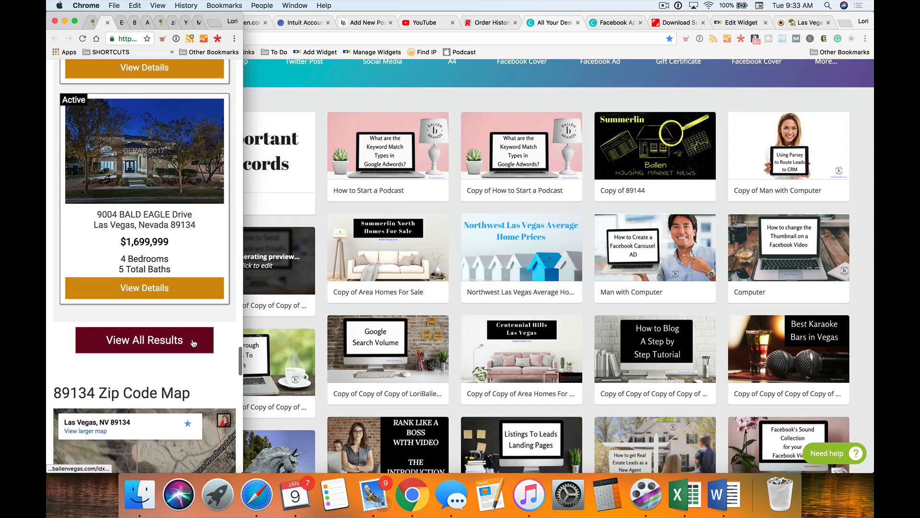
- Widen Chrome back to full width and bring up the IDX Broker dashboard
{"action": "left_click_drag", "start_coordinate": [243, 334], "coordinate": [865, 271]}
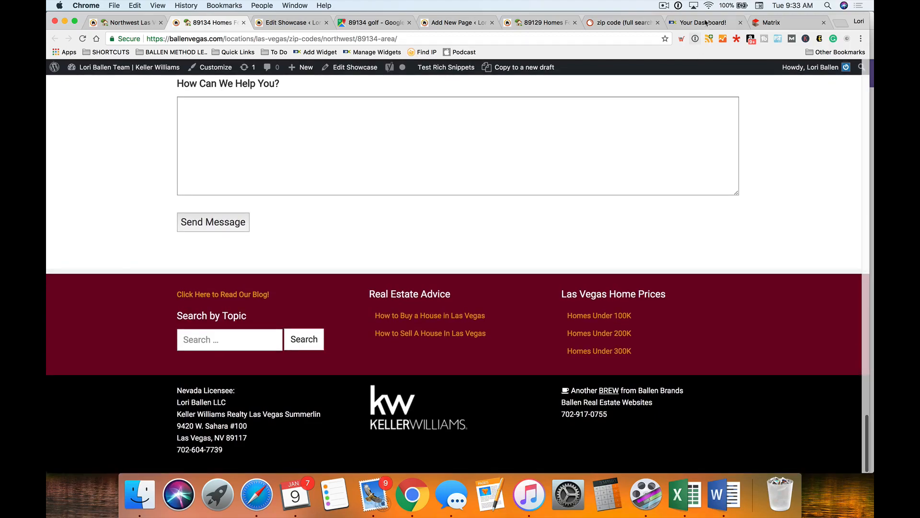
{"action": "scroll", "coordinate": [407, 143], "scroll_direction": "up", "scroll_amount": 2}
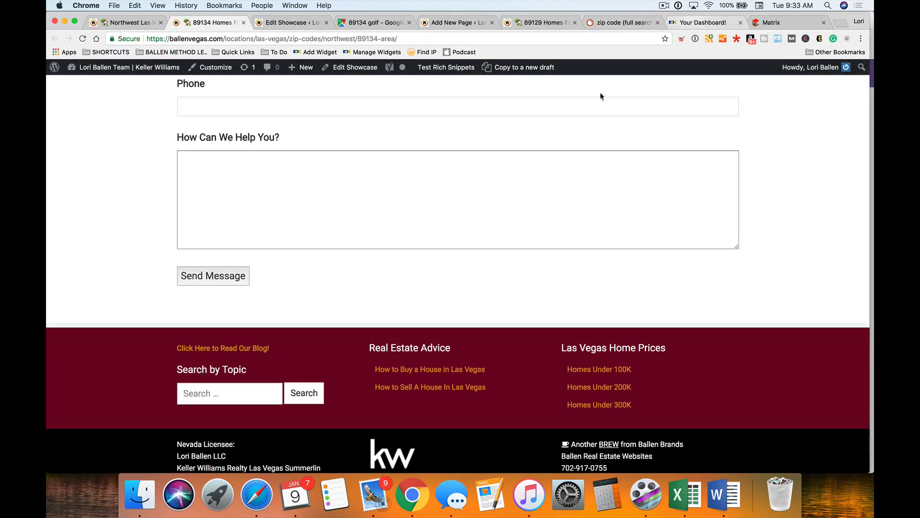
{"action": "left_click", "coordinate": [697, 22]}
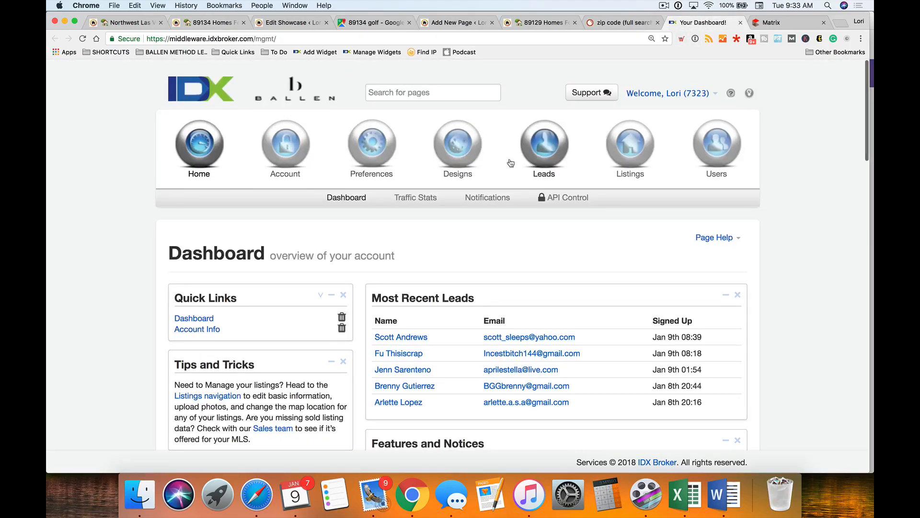
- Find the 89134 showcase widget among IDX Broker's existing widgets and open it for editing
{"action": "left_click", "coordinate": [457, 146]}
{"action": "left_click", "coordinate": [333, 198]}
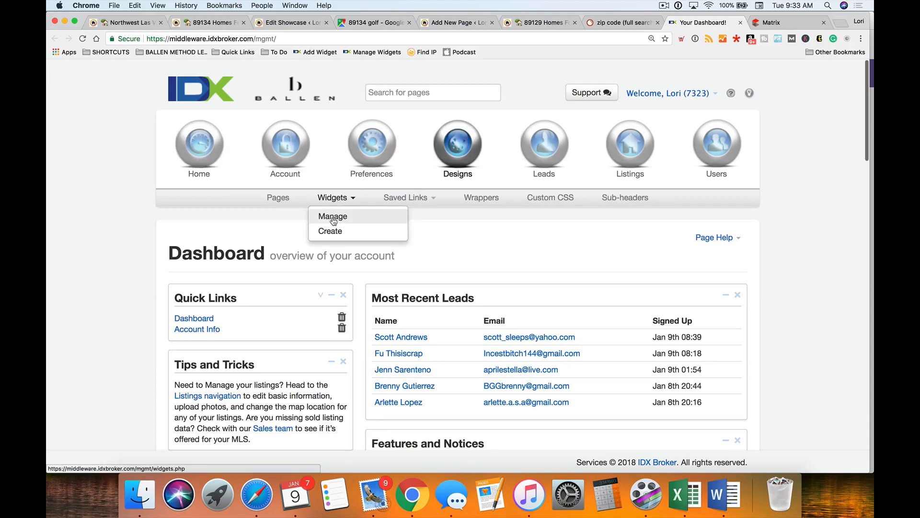
{"action": "left_click", "coordinate": [333, 218]}
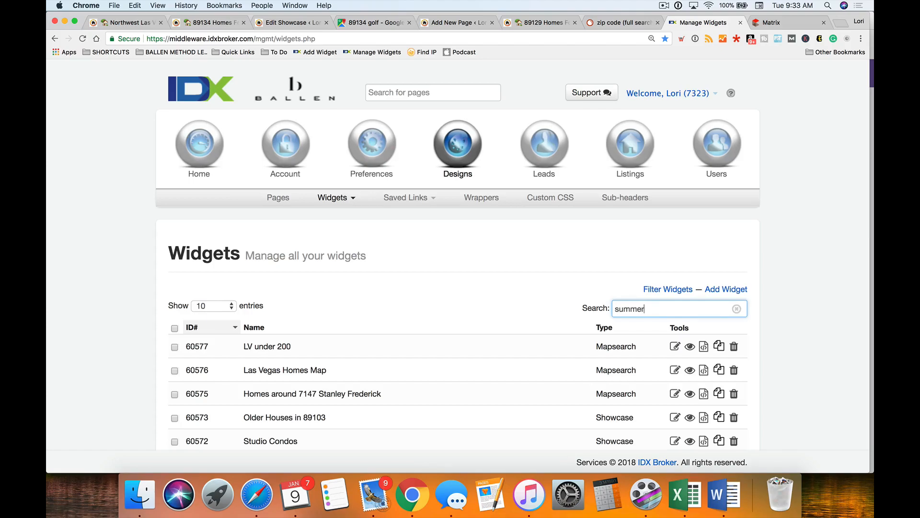
{"action": "key", "text": "BackSpace"}
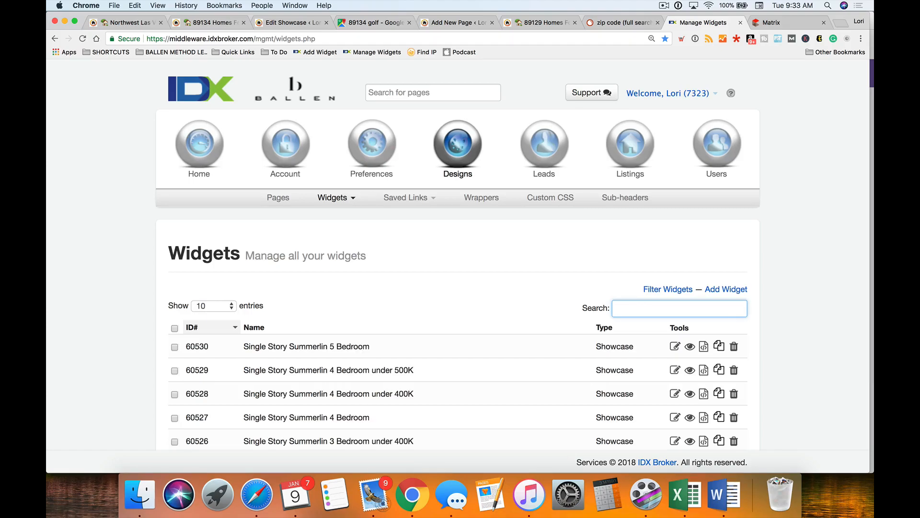
{"action": "type", "text": "79"}
{"action": "key", "text": "BackSpace"}
{"action": "key", "text": "BackSpace"}
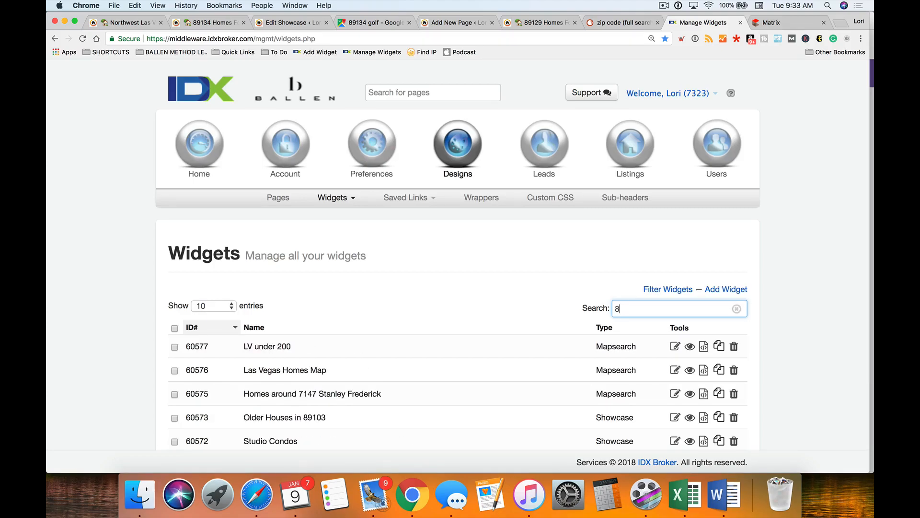
{"action": "scroll", "coordinate": [489, 308], "scroll_direction": "down", "scroll_amount": 3}
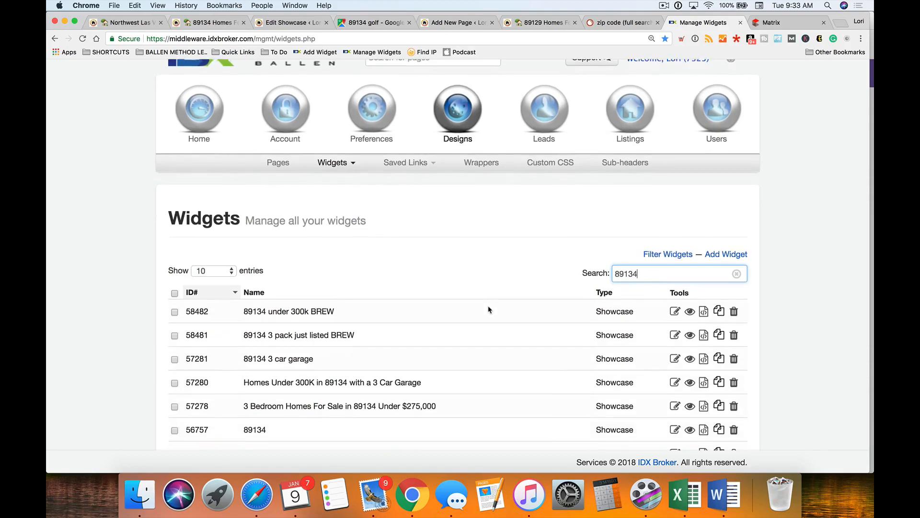
{"action": "scroll", "coordinate": [335, 364], "scroll_direction": "down", "scroll_amount": 3}
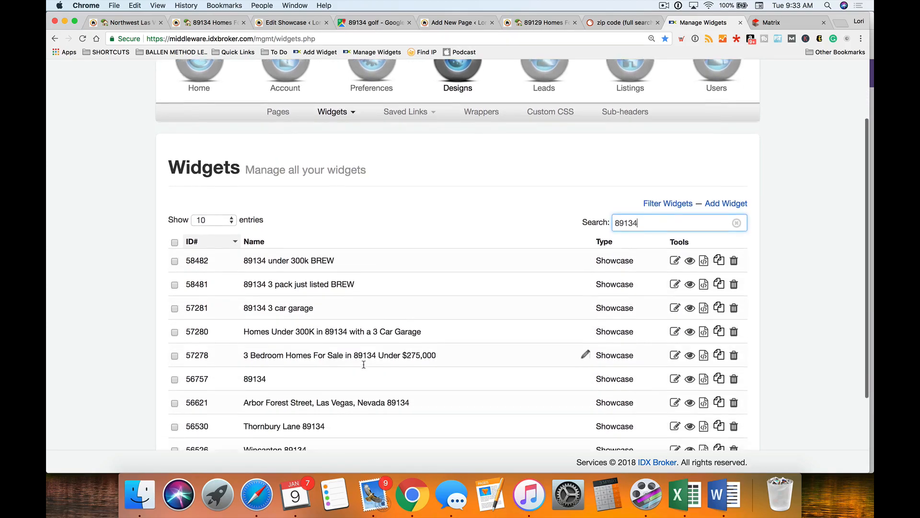
{"action": "scroll", "coordinate": [363, 367], "scroll_direction": "down", "scroll_amount": 2}
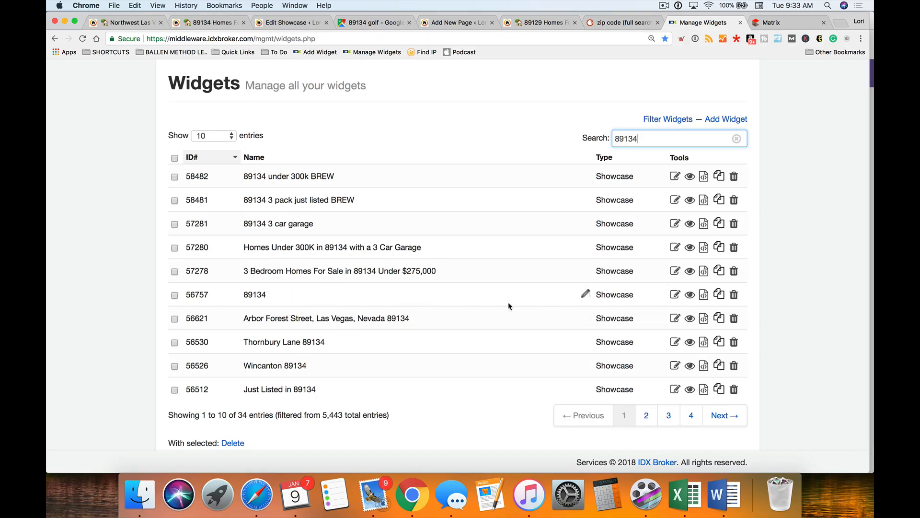
{"action": "left_click", "coordinate": [675, 295]}
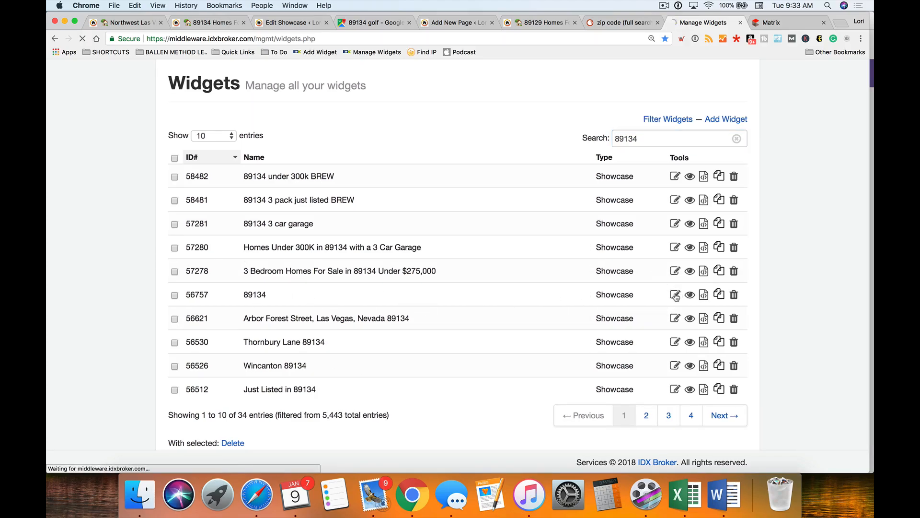
- Change the widget's listing count from 15 to 6 and save the widget settings
{"action": "scroll", "coordinate": [556, 216], "scroll_direction": "down", "scroll_amount": 2}
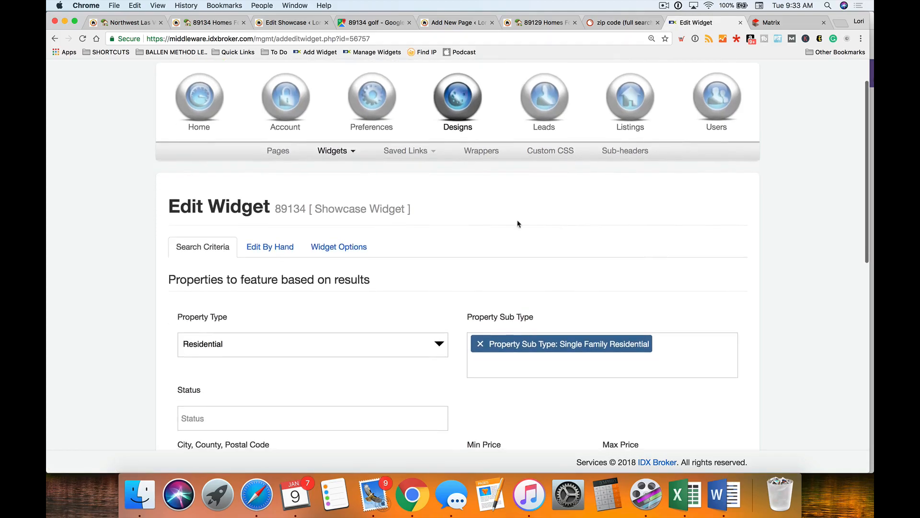
{"action": "left_click", "coordinate": [343, 247]}
{"action": "scroll", "coordinate": [154, 302], "scroll_direction": "down", "scroll_amount": 3}
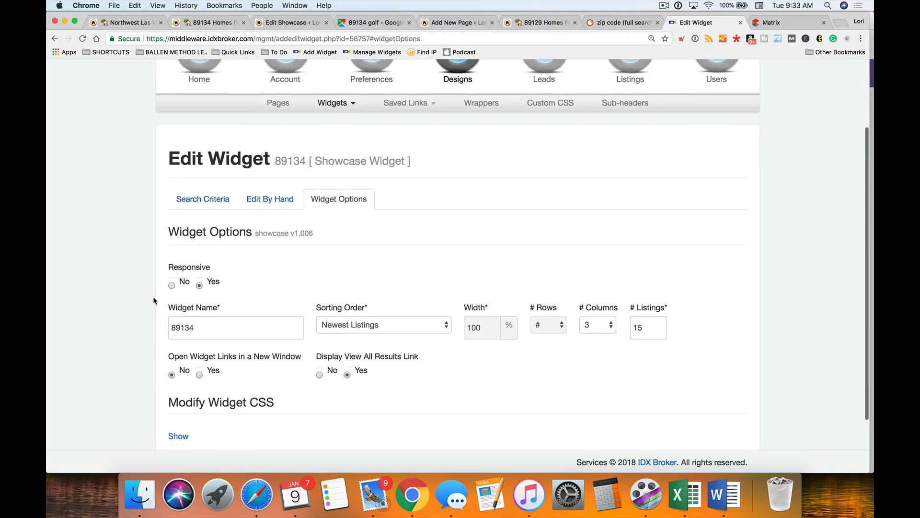
{"action": "double_click", "coordinate": [642, 296]}
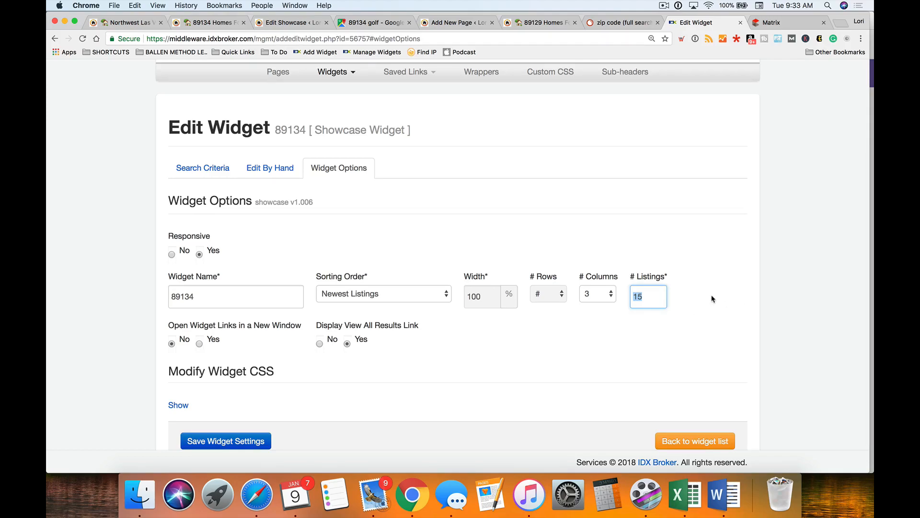
{"action": "type", "text": "6"}
{"action": "scroll", "coordinate": [335, 362], "scroll_direction": "down", "scroll_amount": 1}
{"action": "left_click", "coordinate": [237, 422]}
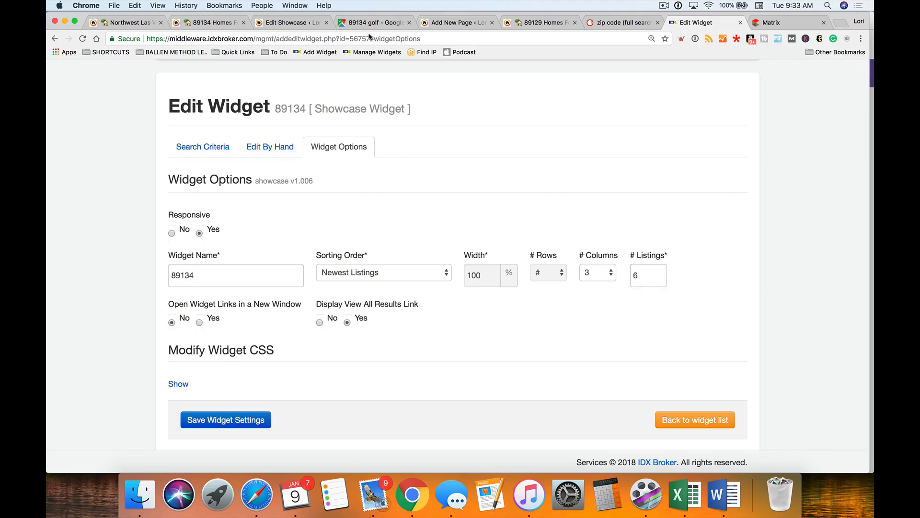
- Reload the live 89134 homes page to show the updated listings
{"action": "left_click", "coordinate": [213, 24]}
{"action": "right_click", "coordinate": [121, 152]}
{"action": "left_click", "coordinate": [150, 173]}
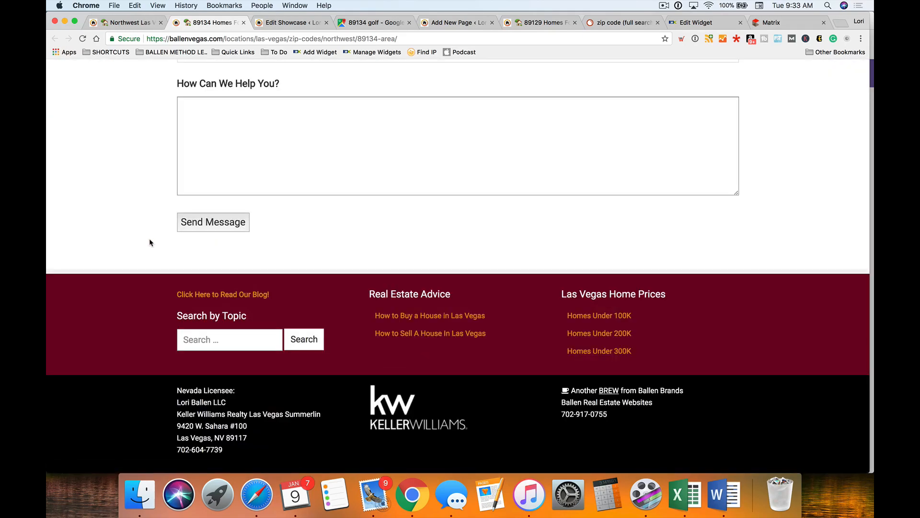
- Review the reloaded 89134 page, then select the existing script in the showcase's Widget Code field
{"action": "scroll", "coordinate": [150, 243], "scroll_direction": "up", "scroll_amount": 15}
{"action": "scroll", "coordinate": [122, 234], "scroll_direction": "down", "scroll_amount": 7}
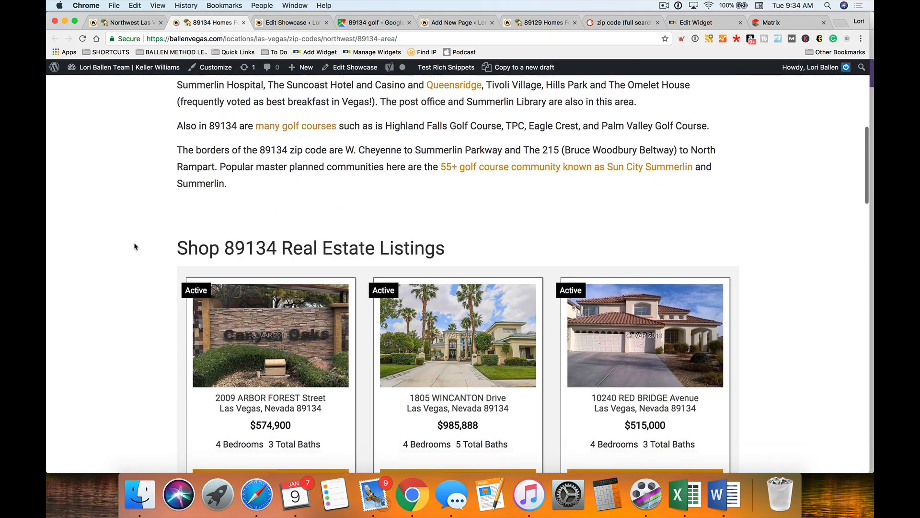
{"action": "scroll", "coordinate": [134, 246], "scroll_direction": "down", "scroll_amount": 10}
{"action": "scroll", "coordinate": [134, 246], "scroll_direction": "up", "scroll_amount": 5}
{"action": "scroll", "coordinate": [134, 246], "scroll_direction": "down", "scroll_amount": 1}
{"action": "scroll", "coordinate": [133, 246], "scroll_direction": "up", "scroll_amount": 4}
{"action": "scroll", "coordinate": [133, 247], "scroll_direction": "down", "scroll_amount": 6}
{"action": "scroll", "coordinate": [134, 246], "scroll_direction": "up", "scroll_amount": 8}
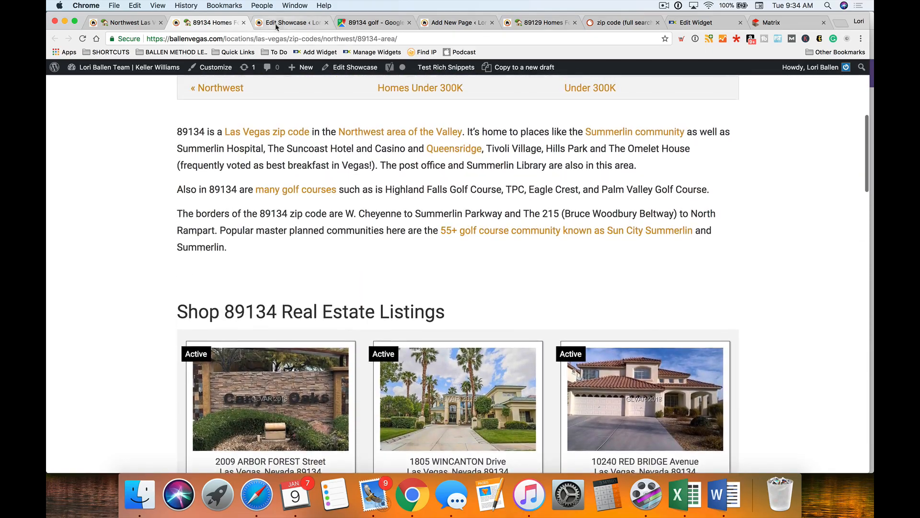
{"action": "left_click", "coordinate": [275, 24]}
{"action": "scroll", "coordinate": [286, 300], "scroll_direction": "down", "scroll_amount": 3}
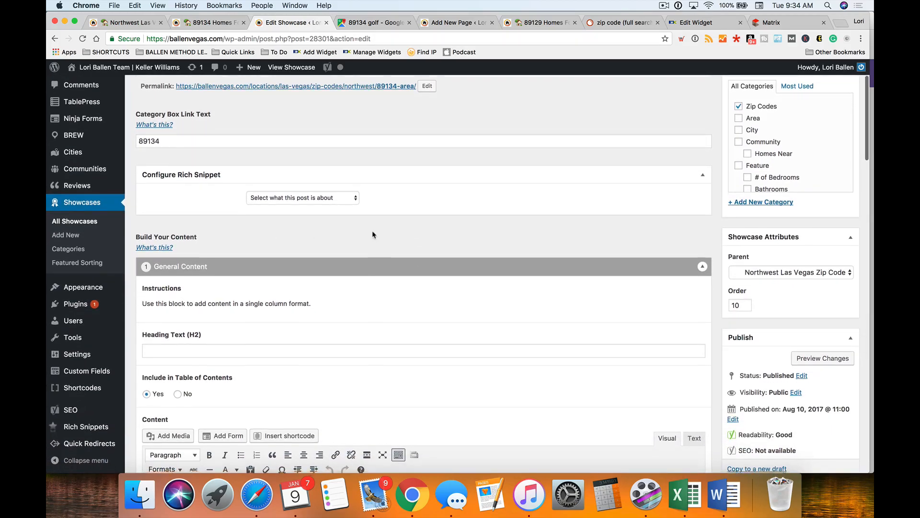
{"action": "scroll", "coordinate": [350, 215], "scroll_direction": "down", "scroll_amount": 6}
{"action": "scroll", "coordinate": [365, 236], "scroll_direction": "down", "scroll_amount": 5}
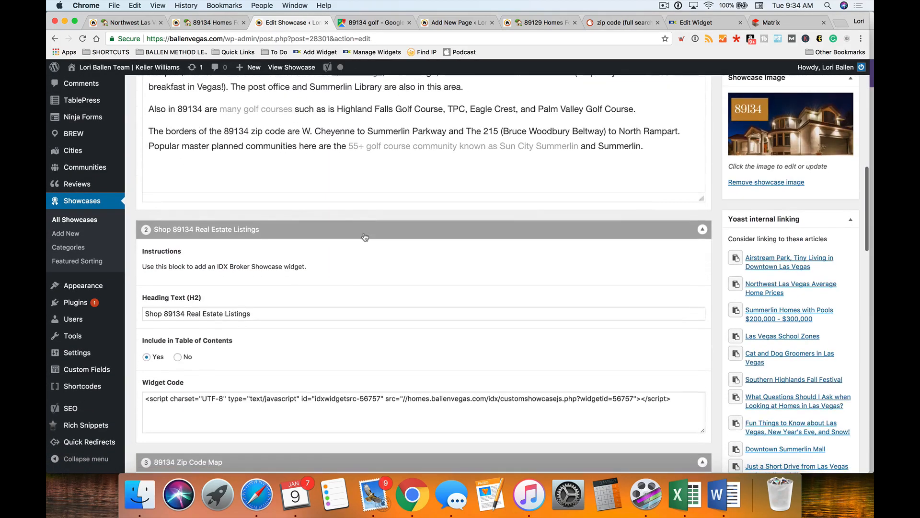
{"action": "left_click_drag", "start_coordinate": [550, 313], "coordinate": [139, 310]}
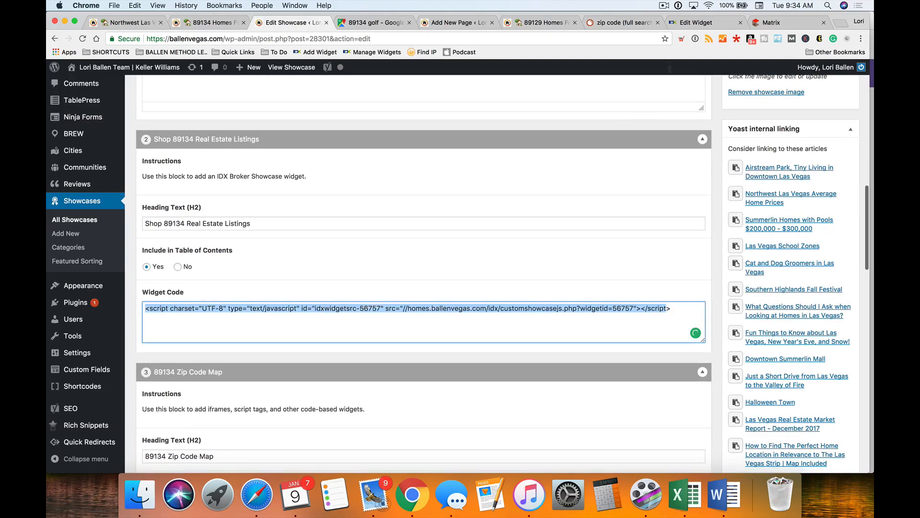
- Copy the embed script for widget 56757 from IDX Broker's widget list
{"action": "left_click", "coordinate": [696, 22]}
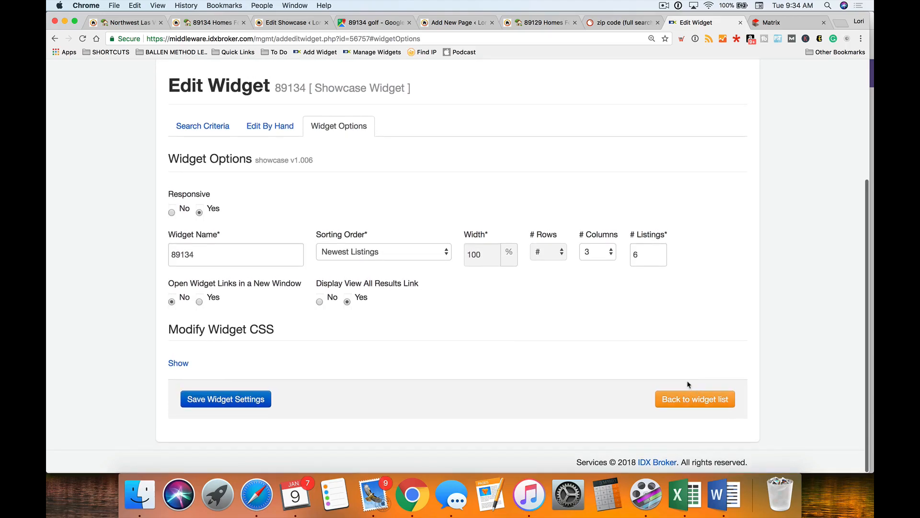
{"action": "left_click", "coordinate": [695, 399]}
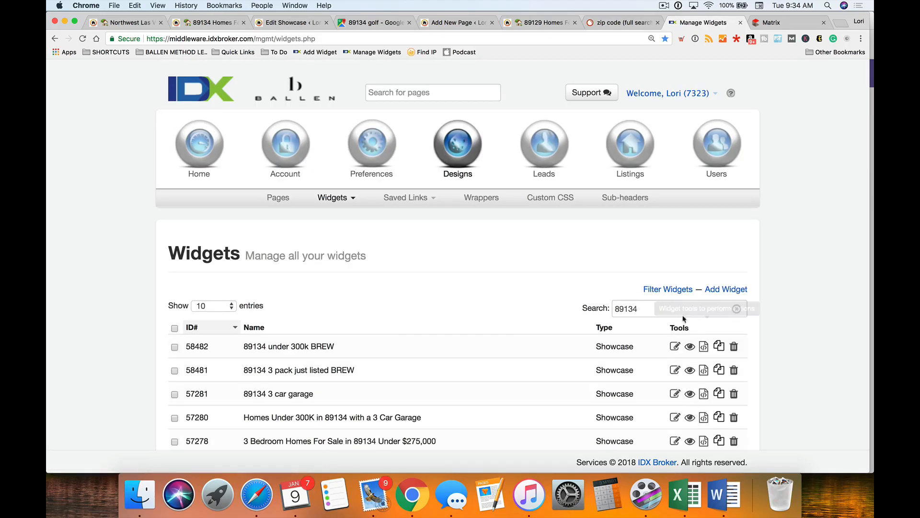
{"action": "scroll", "coordinate": [492, 329], "scroll_direction": "down", "scroll_amount": 3}
{"action": "scroll", "coordinate": [492, 331], "scroll_direction": "down", "scroll_amount": 3}
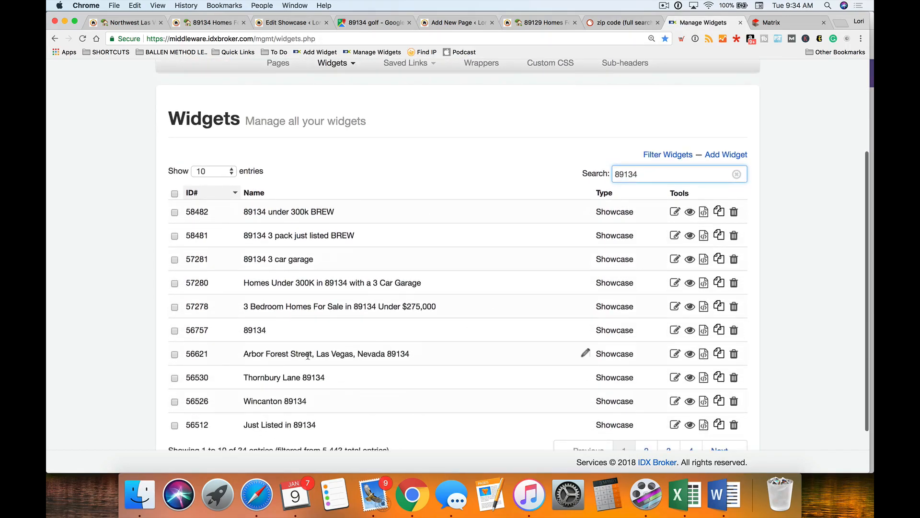
{"action": "left_click", "coordinate": [704, 330]}
{"action": "left_click_drag", "start_coordinate": [343, 212], "coordinate": [299, 189]}
{"action": "key", "text": "super+c"}
- Paste the widget 56757 script into the showcase's Widget Code field
{"action": "left_click", "coordinate": [283, 22]}
{"action": "key", "text": "super+v"}
{"action": "left_click_drag", "start_coordinate": [683, 306], "coordinate": [136, 307]}
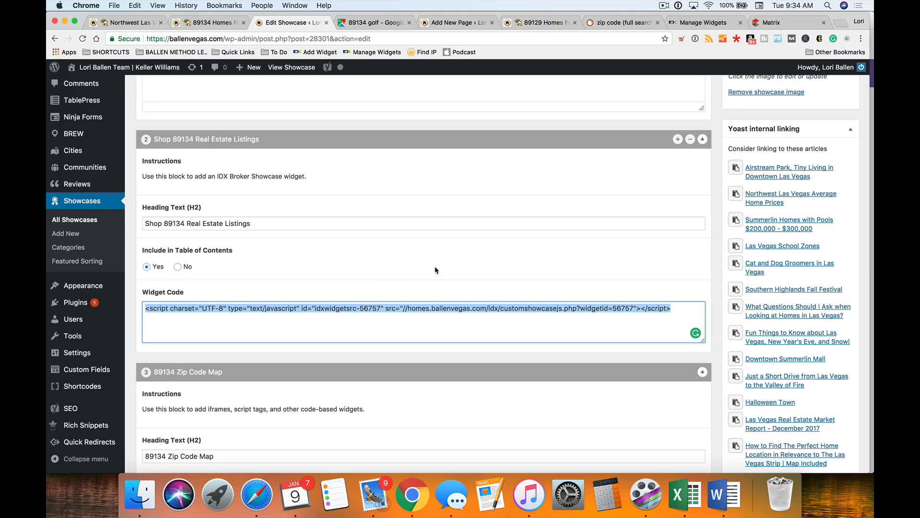
{"action": "left_click", "coordinate": [678, 140]}
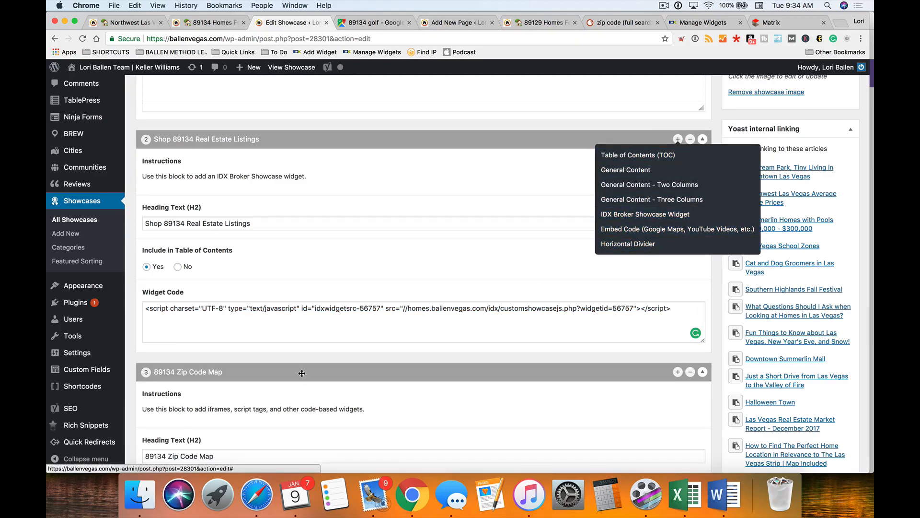
{"action": "left_click", "coordinate": [314, 332]}
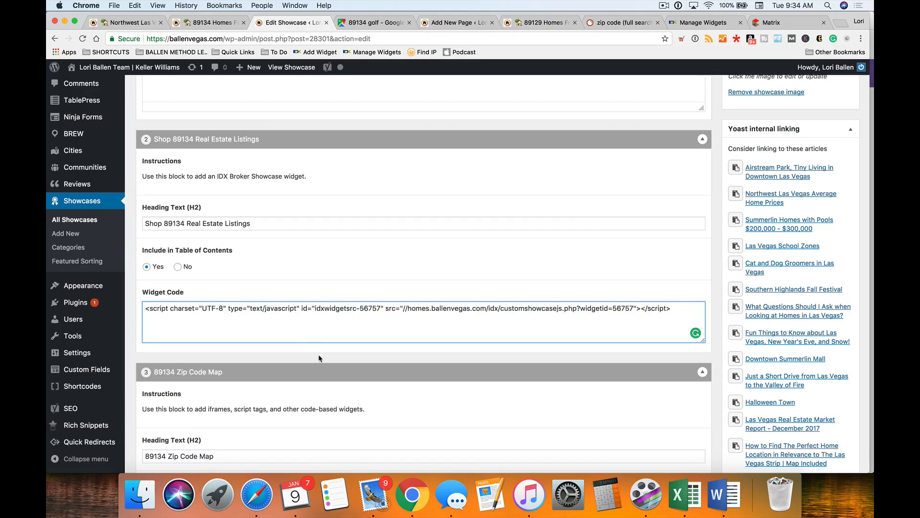
{"action": "left_click", "coordinate": [435, 24]}
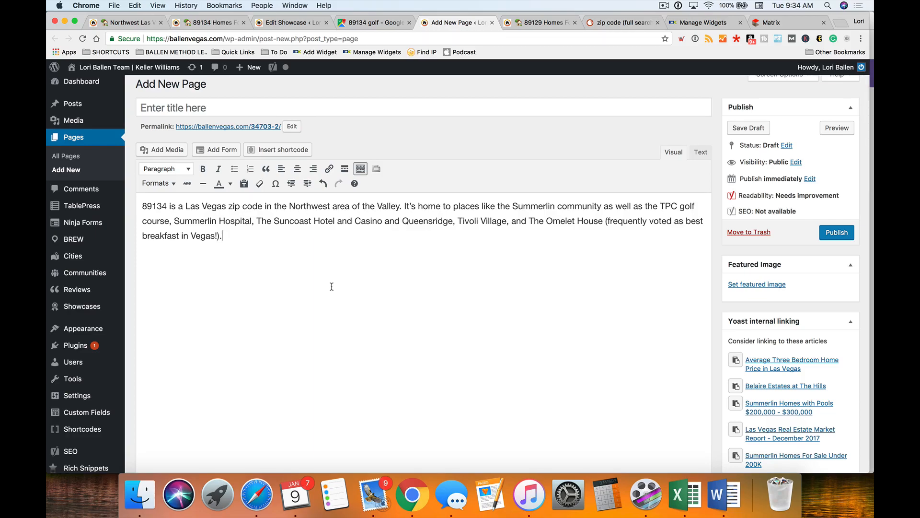
- Paste the 56757 widget script below the intro paragraph in the new page's Text view
{"action": "left_click", "coordinate": [701, 151]}
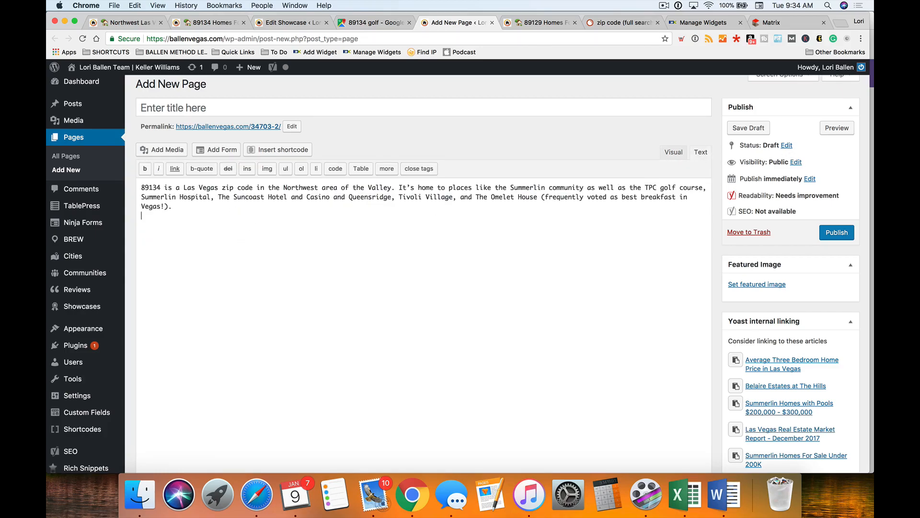
{"action": "key", "text": "super+v"}
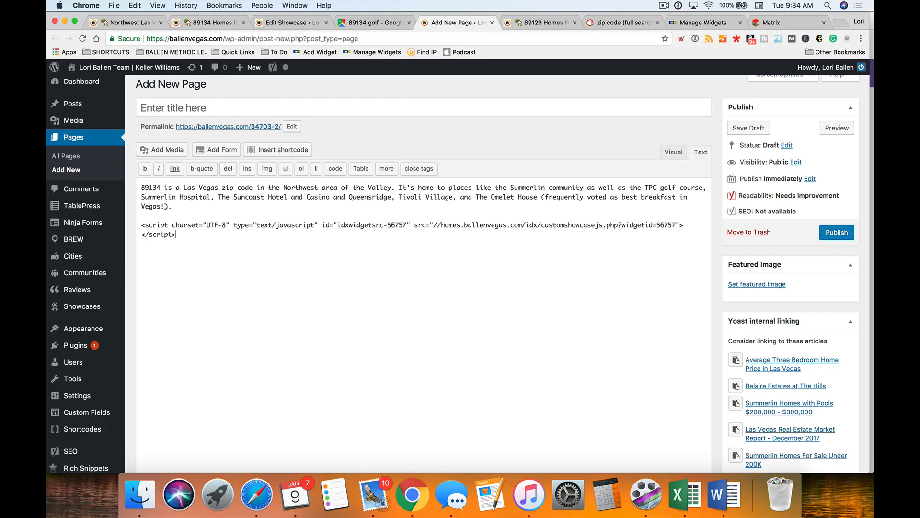
{"action": "scroll", "coordinate": [834, 202], "scroll_direction": "up", "scroll_amount": 1}
- Preview the draft page and review its 89134 listing cards
{"action": "left_click", "coordinate": [836, 136]}
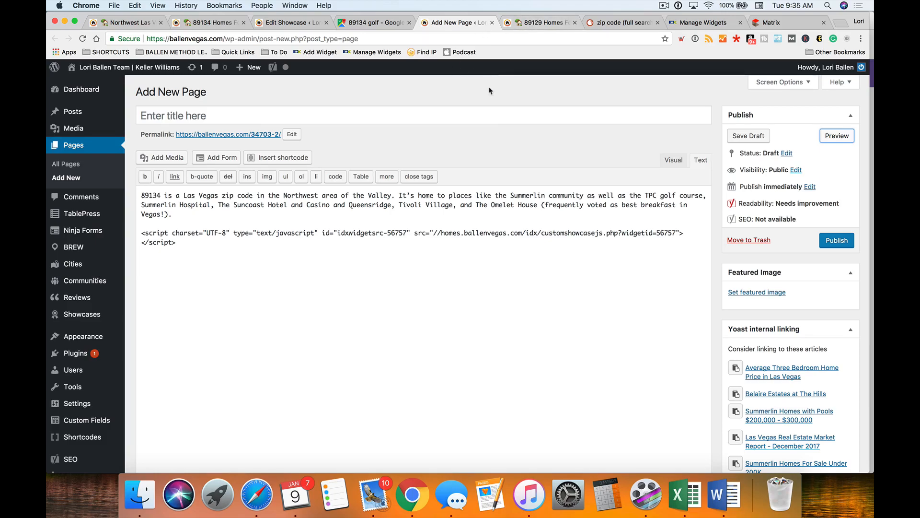
{"action": "scroll", "coordinate": [512, 188], "scroll_direction": "up", "scroll_amount": 1}
{"action": "left_click", "coordinate": [834, 136]}
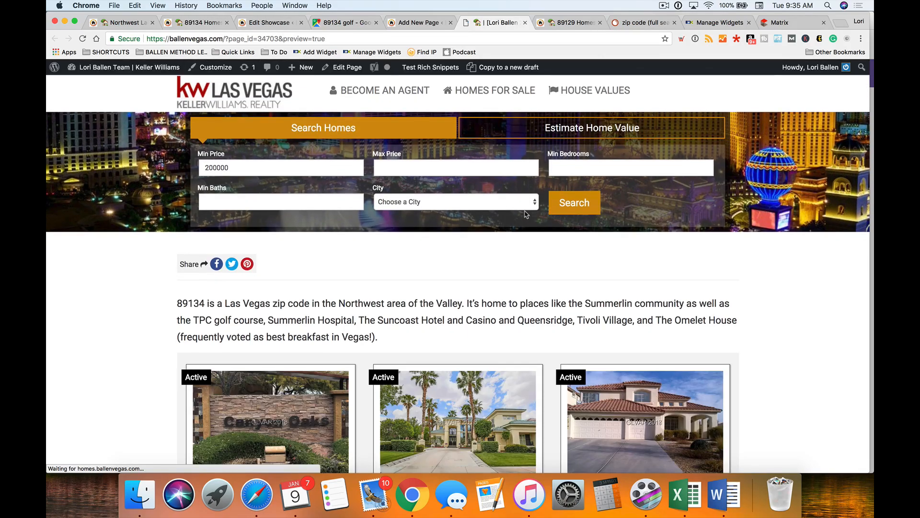
{"action": "scroll", "coordinate": [527, 214], "scroll_direction": "down", "scroll_amount": 5}
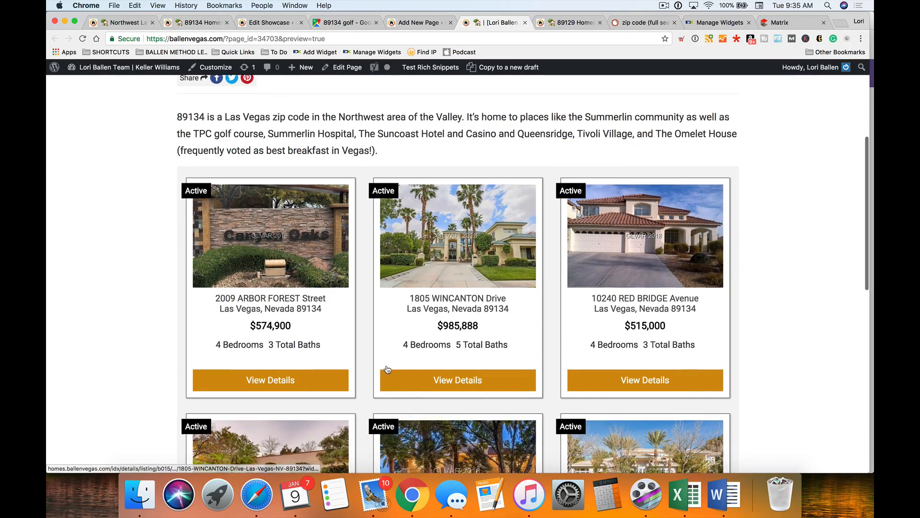
{"action": "scroll", "coordinate": [369, 335], "scroll_direction": "down", "scroll_amount": 10}
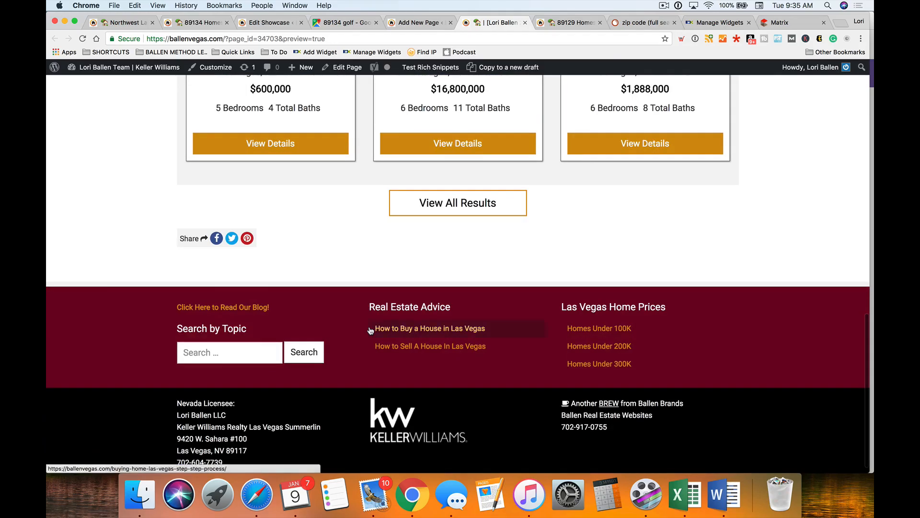
{"action": "scroll", "coordinate": [370, 330], "scroll_direction": "up", "scroll_amount": 7}
{"action": "scroll", "coordinate": [370, 331], "scroll_direction": "up", "scroll_amount": 6}
{"action": "left_click", "coordinate": [424, 22]}
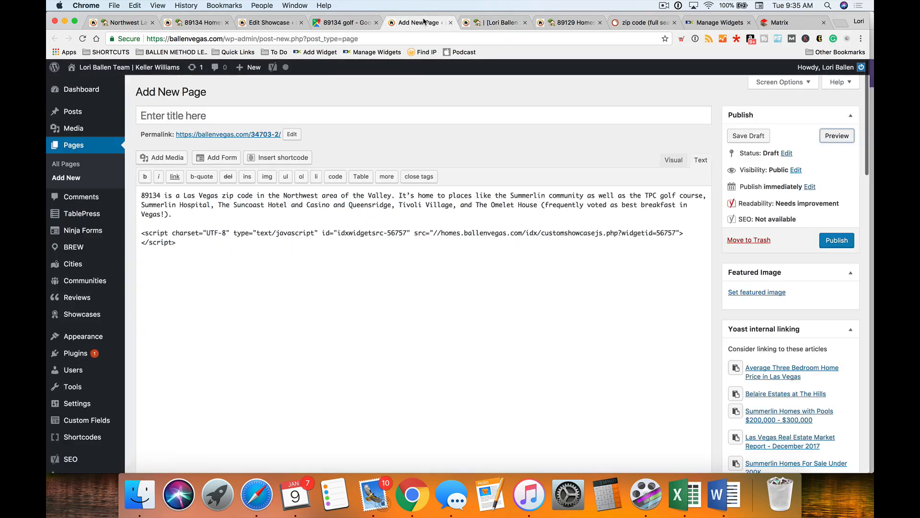
{"action": "left_click", "coordinate": [265, 23]}
- Insert a Table of Contents block after the 89134 intro content, above the listings
{"action": "scroll", "coordinate": [337, 236], "scroll_direction": "up", "scroll_amount": 6}
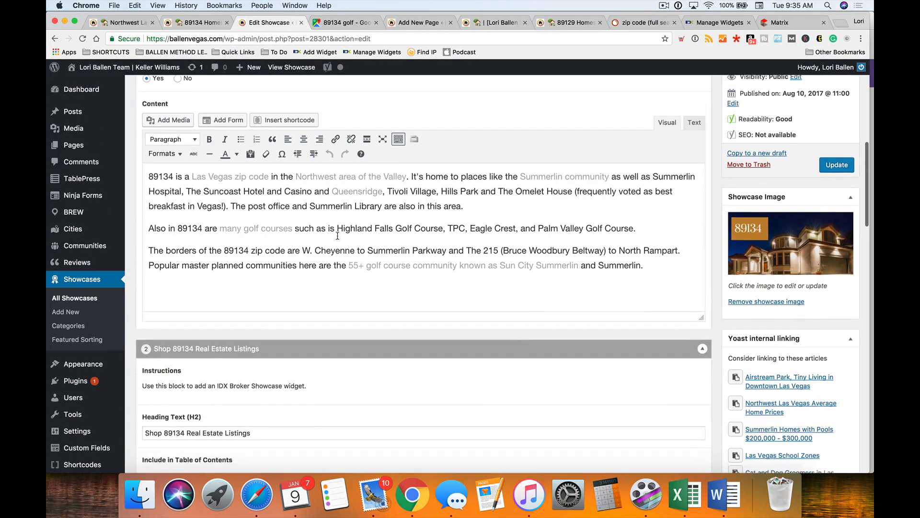
{"action": "scroll", "coordinate": [297, 240], "scroll_direction": "down", "scroll_amount": 2}
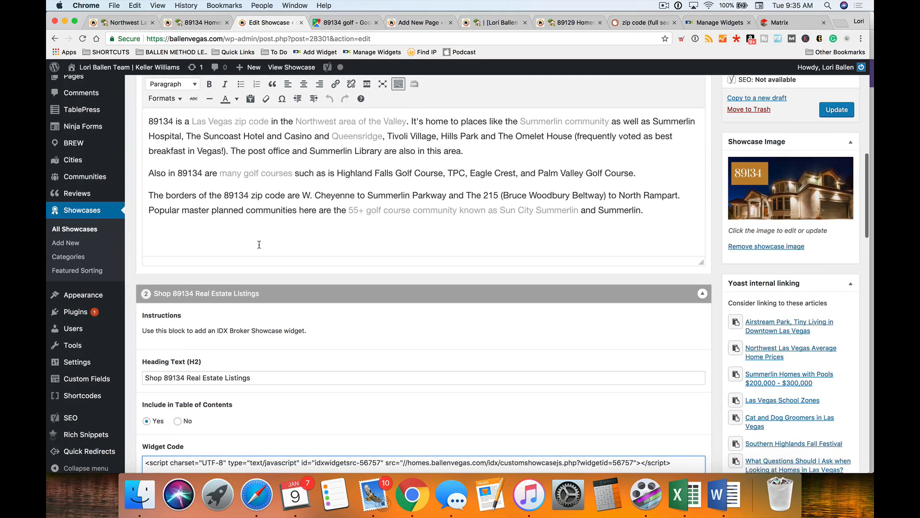
{"action": "left_click", "coordinate": [223, 234]}
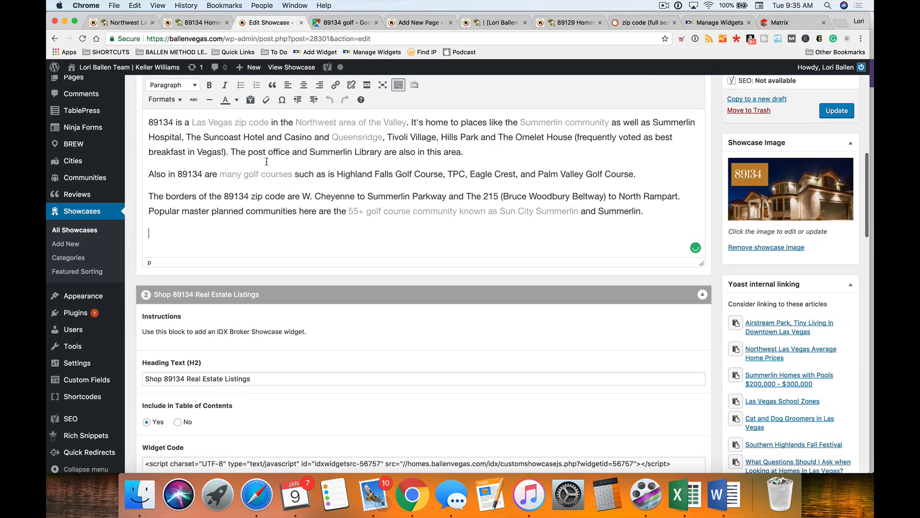
{"action": "mouse_move", "coordinate": [676, 296]}
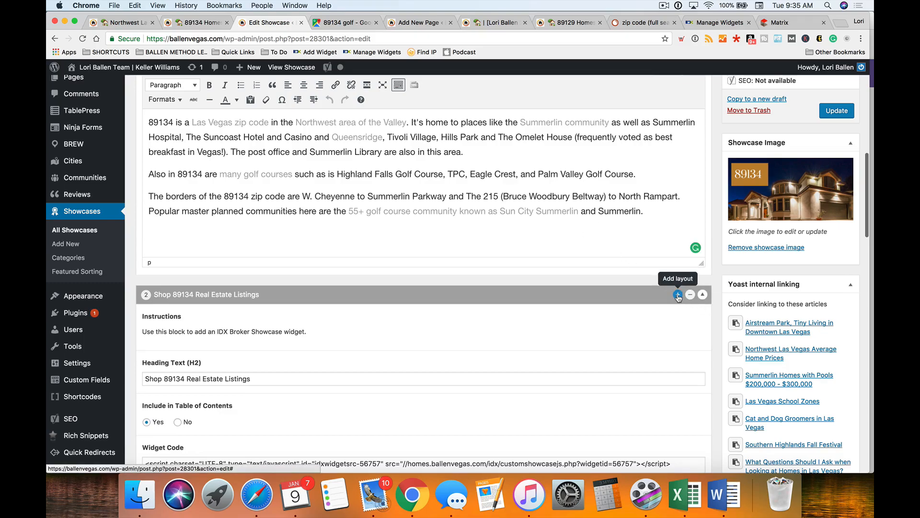
{"action": "left_click", "coordinate": [677, 295]}
{"action": "left_click", "coordinate": [625, 186]}
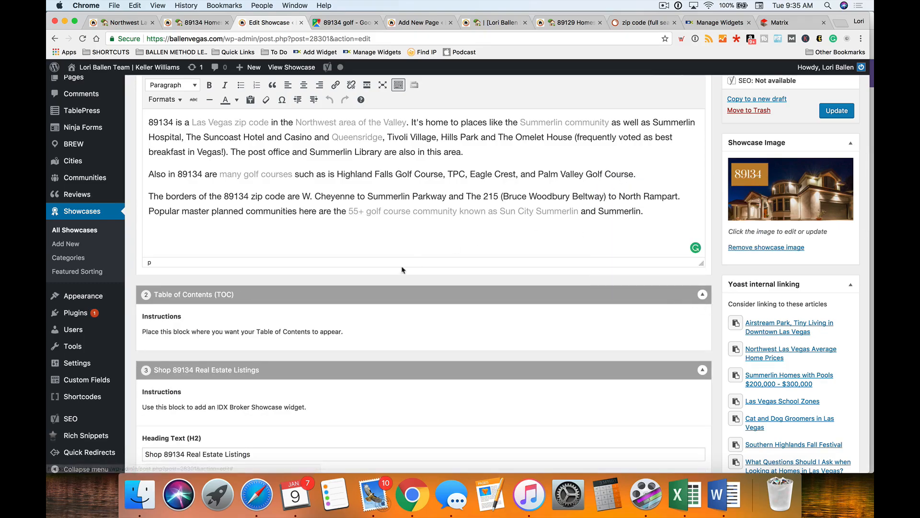
- Set the listings block heading to 'See Homes'
{"action": "scroll", "coordinate": [419, 260], "scroll_direction": "down", "scroll_amount": 5}
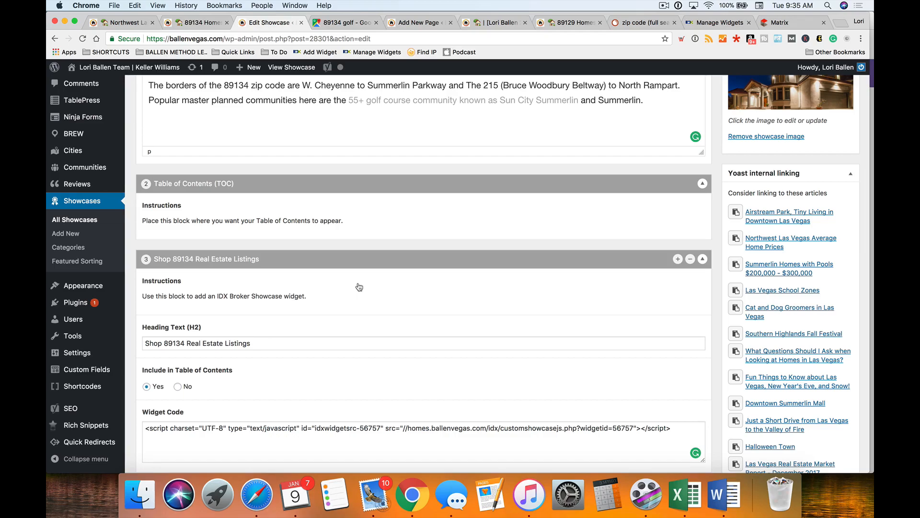
{"action": "scroll", "coordinate": [360, 287], "scroll_direction": "down", "scroll_amount": 4}
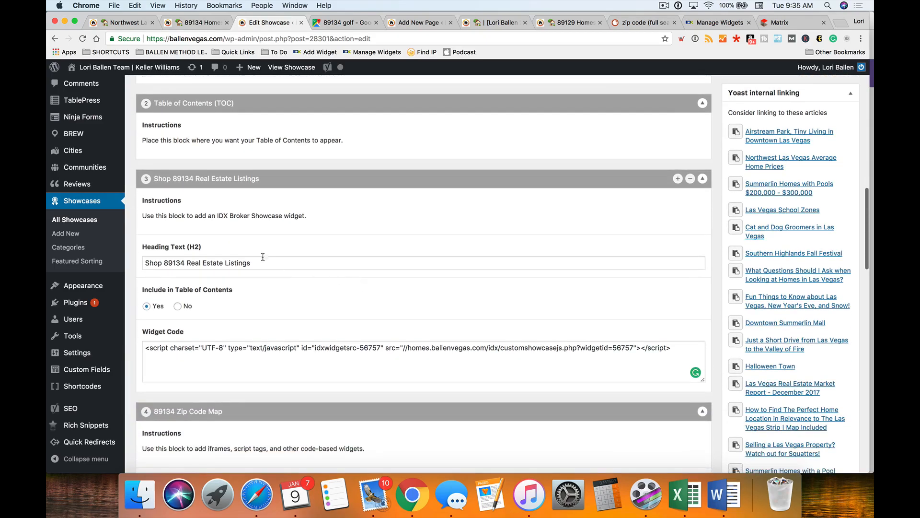
{"action": "left_click_drag", "start_coordinate": [264, 263], "coordinate": [140, 257]}
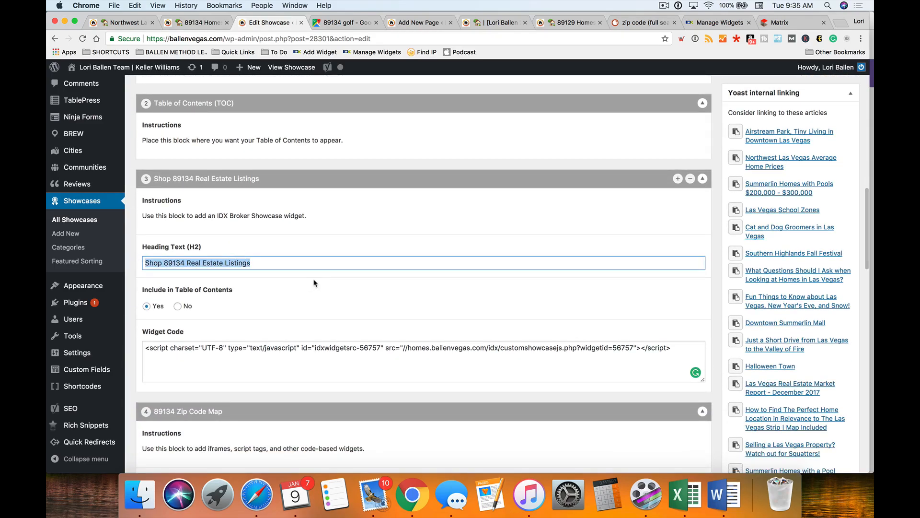
{"action": "type", "text": "891"}
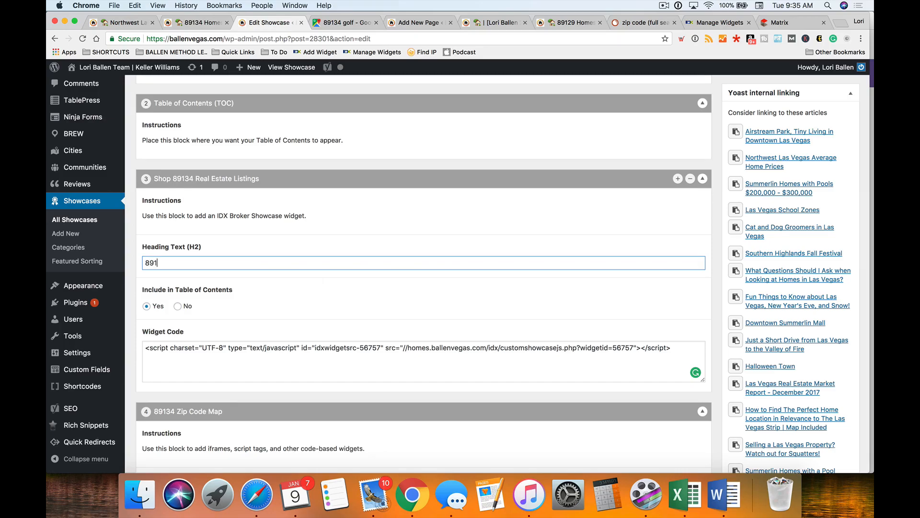
{"action": "type", "text": "See Homes"}
{"action": "scroll", "coordinate": [312, 283], "scroll_direction": "up", "scroll_amount": 2}
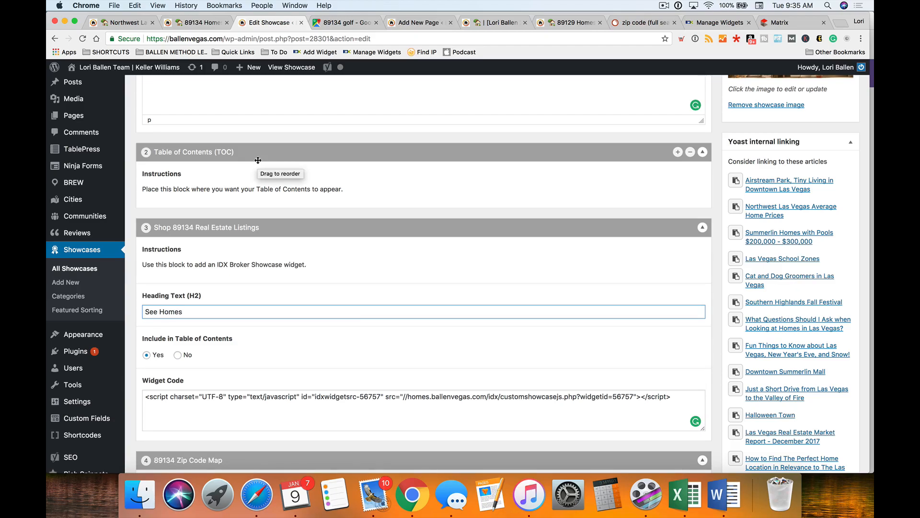
{"action": "scroll", "coordinate": [258, 160], "scroll_direction": "down", "scroll_amount": 1}
- Check the block headings, including '89134 Zip Code Map' and 'See Homes'
{"action": "left_click_drag", "start_coordinate": [192, 279], "coordinate": [143, 279]}
{"action": "scroll", "coordinate": [266, 289], "scroll_direction": "down", "scroll_amount": 4}
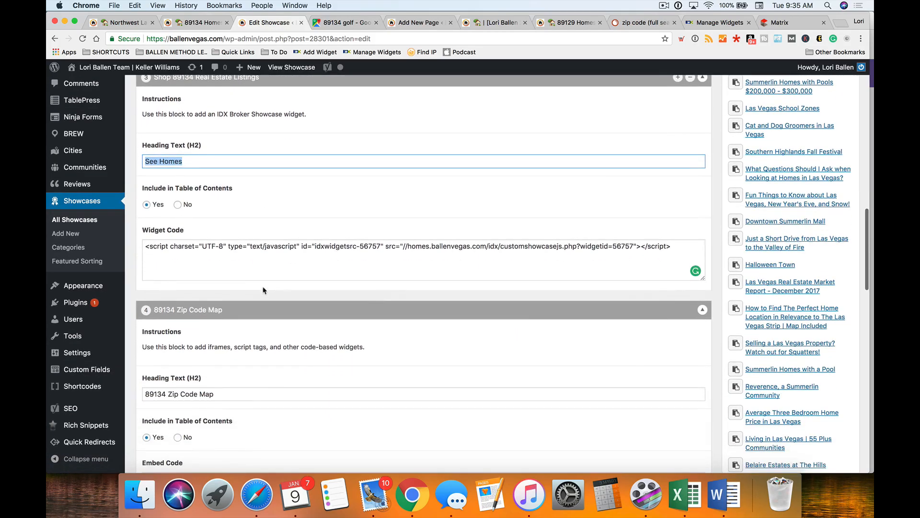
{"action": "left_click_drag", "start_coordinate": [224, 393], "coordinate": [142, 393]}
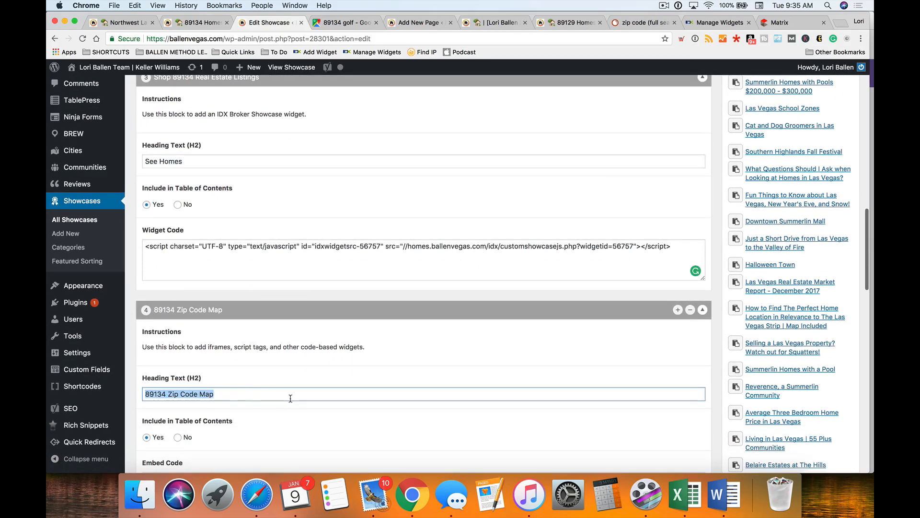
{"action": "scroll", "coordinate": [289, 397], "scroll_direction": "up", "scroll_amount": 3}
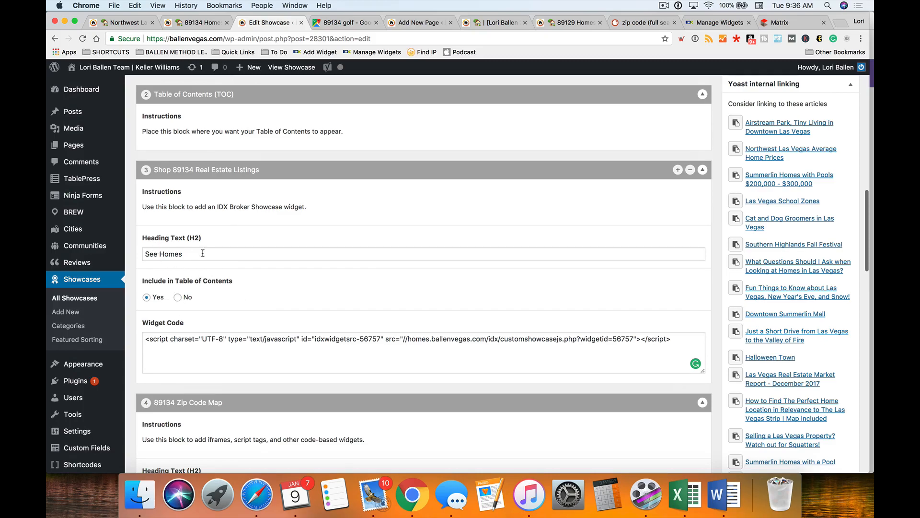
{"action": "left_click", "coordinate": [198, 252]}
{"action": "left_click", "coordinate": [179, 304]}
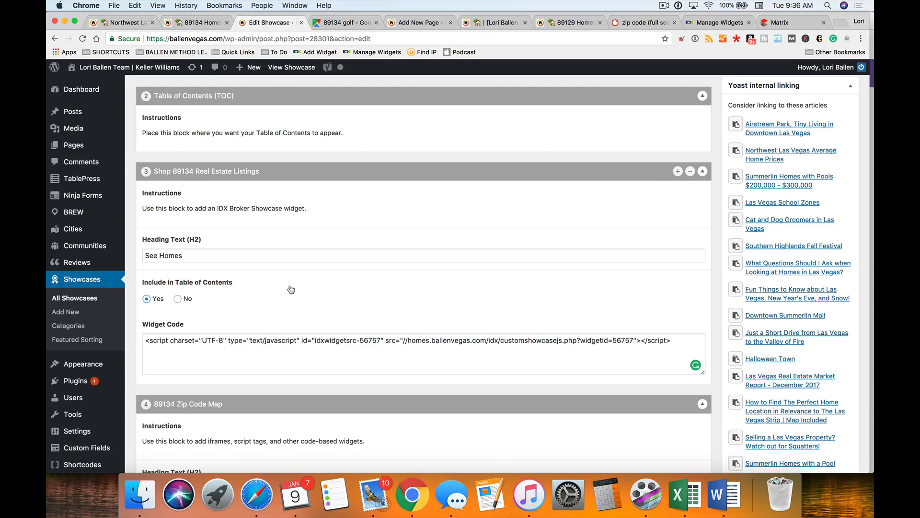
{"action": "scroll", "coordinate": [286, 289], "scroll_direction": "down", "scroll_amount": 1}
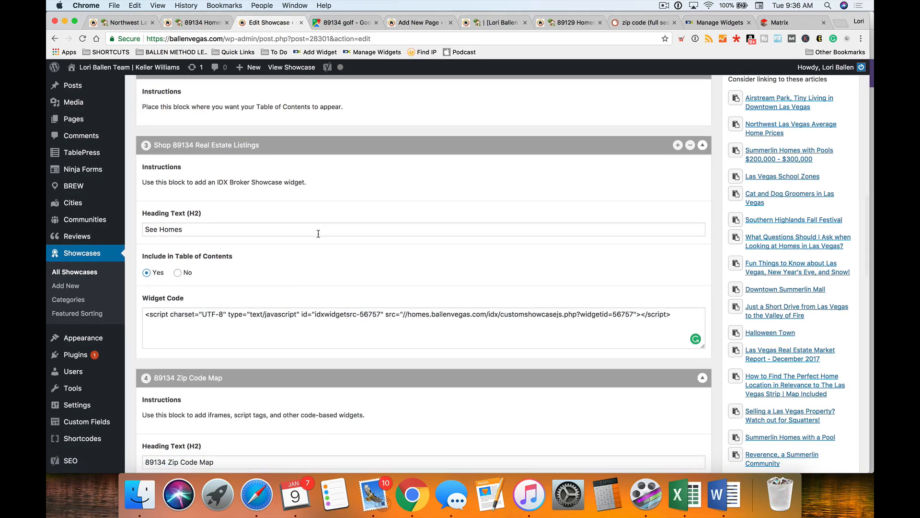
- In Visual mode, type the [TOC] shortcode on its own line below the 56757 listings widget
{"action": "left_click", "coordinate": [413, 24]}
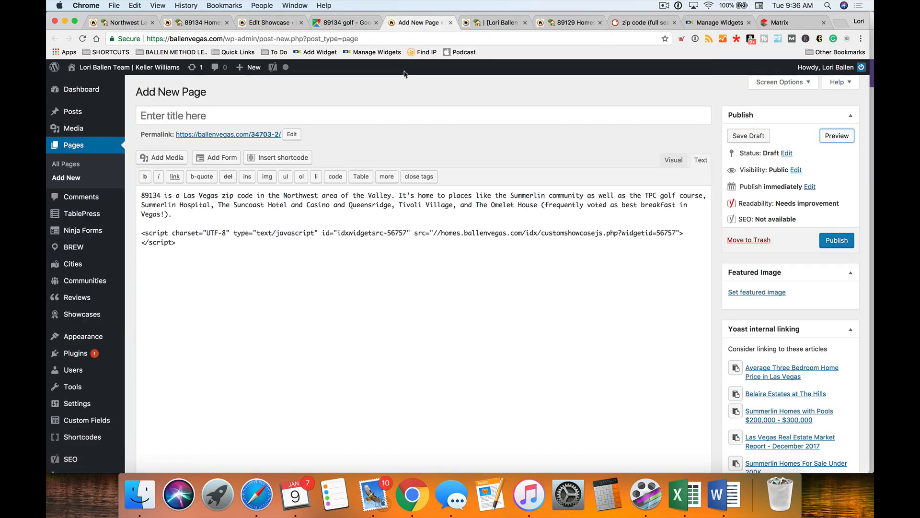
{"action": "left_click", "coordinate": [673, 160]}
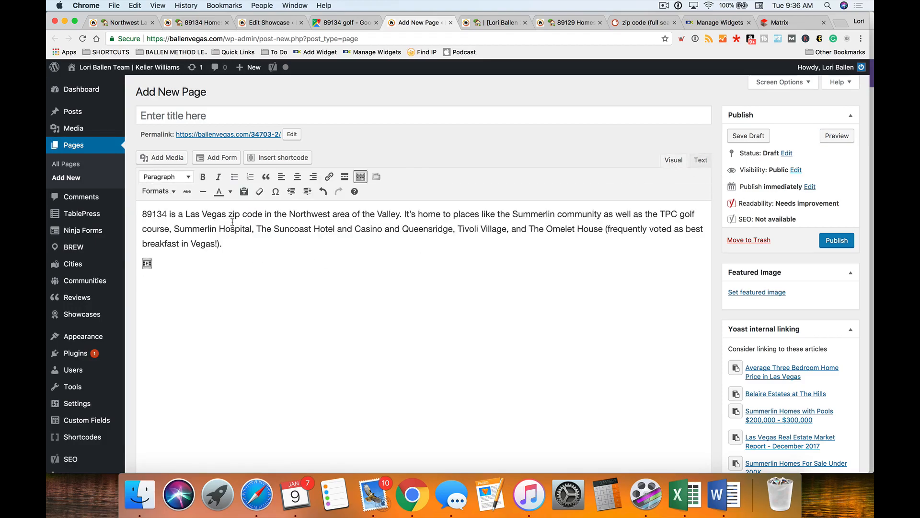
{"action": "left_click", "coordinate": [276, 158]}
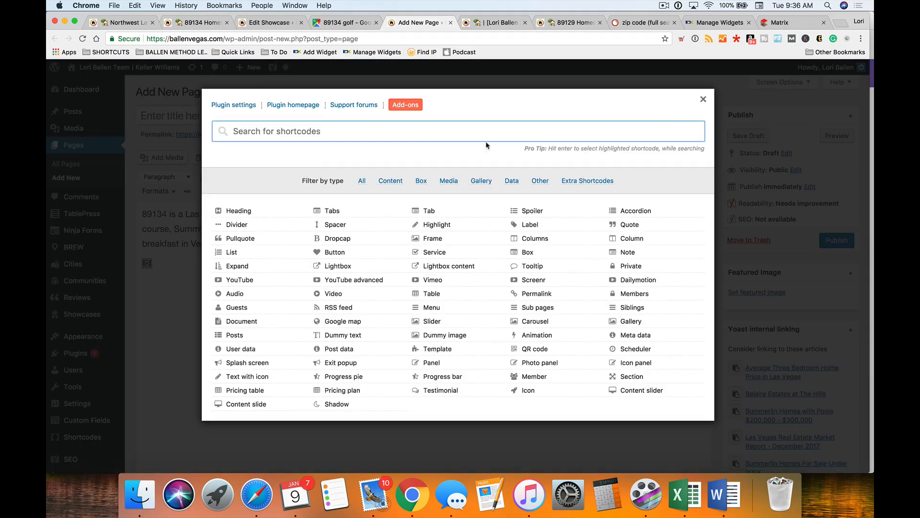
{"action": "left_click", "coordinate": [704, 100]}
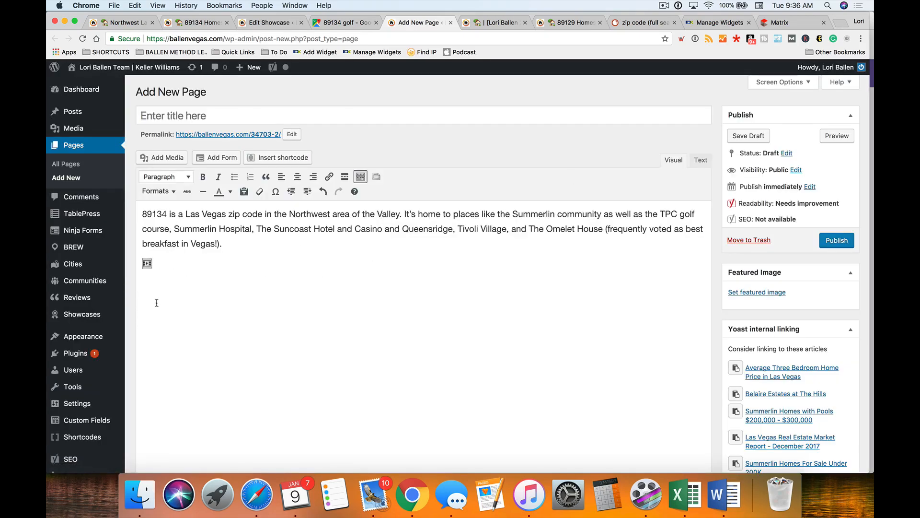
{"action": "type", "text": "["}
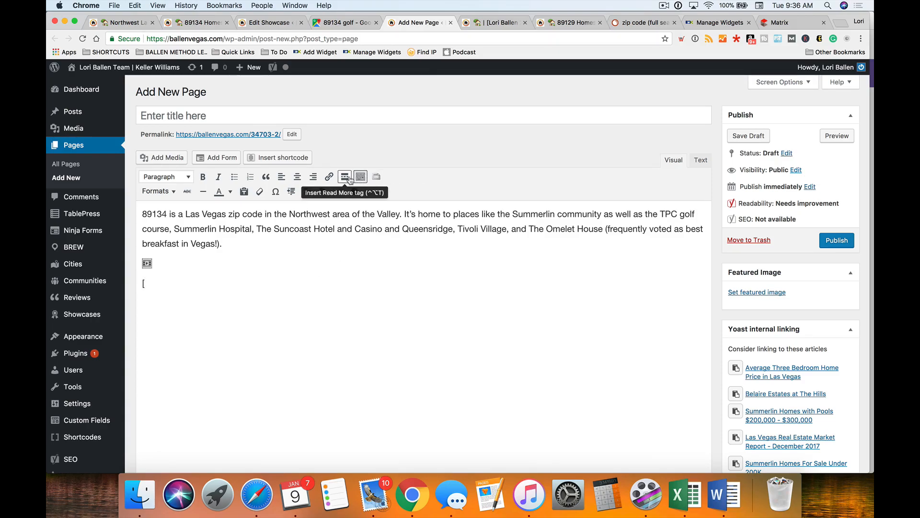
{"action": "type", "text": "TOC"}
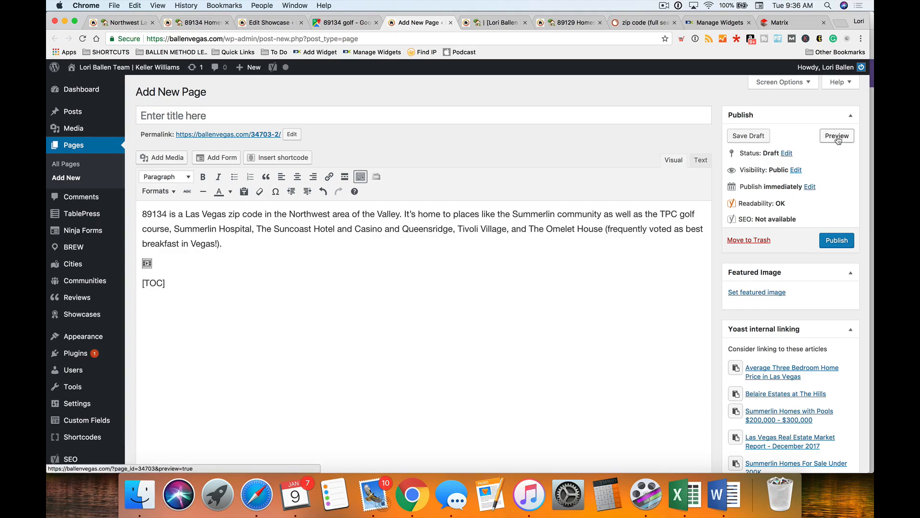
{"action": "key", "text": "shift+Left"}
{"action": "key", "text": "shift+Left"}
{"action": "key", "text": "shift+Left"}
{"action": "key", "text": "shift+Left"}
{"action": "key", "text": "shift+Left"}
{"action": "key", "text": "shift+Right"}
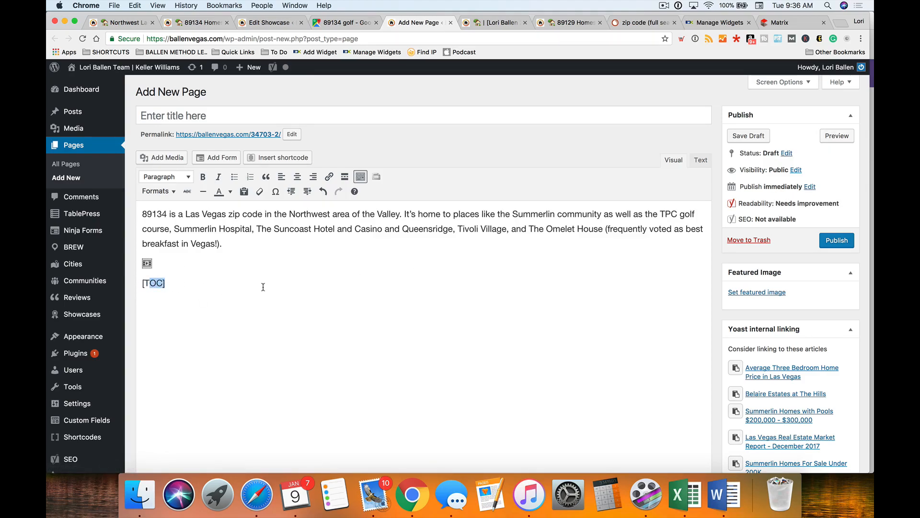
{"action": "left_click", "coordinate": [160, 299]}
- Add a 'See Homes' Heading 2 on a new line after the intro paragraph
{"action": "key", "text": "Return"}
{"action": "scroll", "coordinate": [196, 330], "scroll_direction": "down", "scroll_amount": 1}
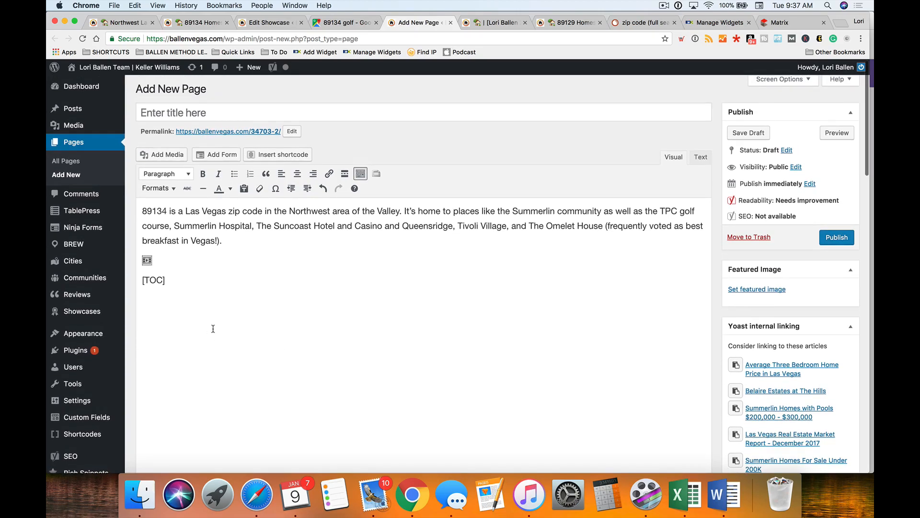
{"action": "left_click", "coordinate": [245, 240]}
{"action": "key", "text": "Return"}
{"action": "type", "text": "See Homes"}
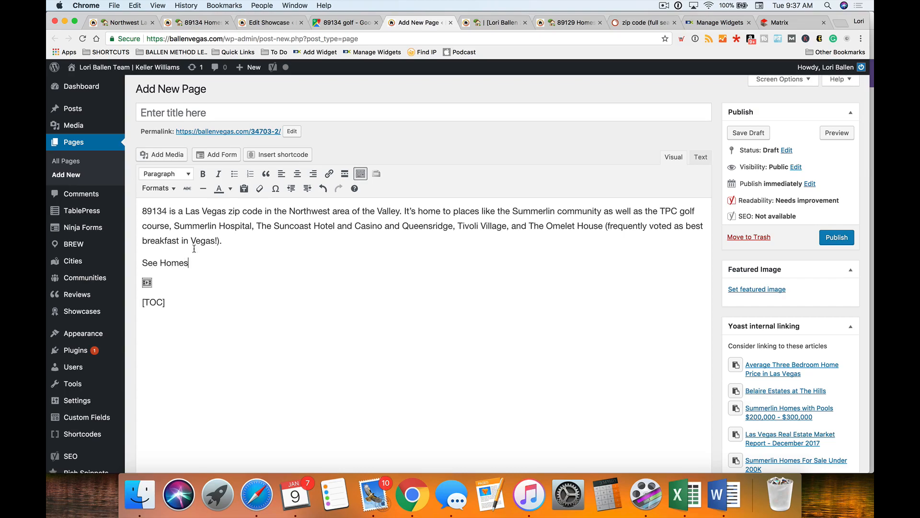
{"action": "left_click_drag", "start_coordinate": [210, 264], "coordinate": [139, 263]}
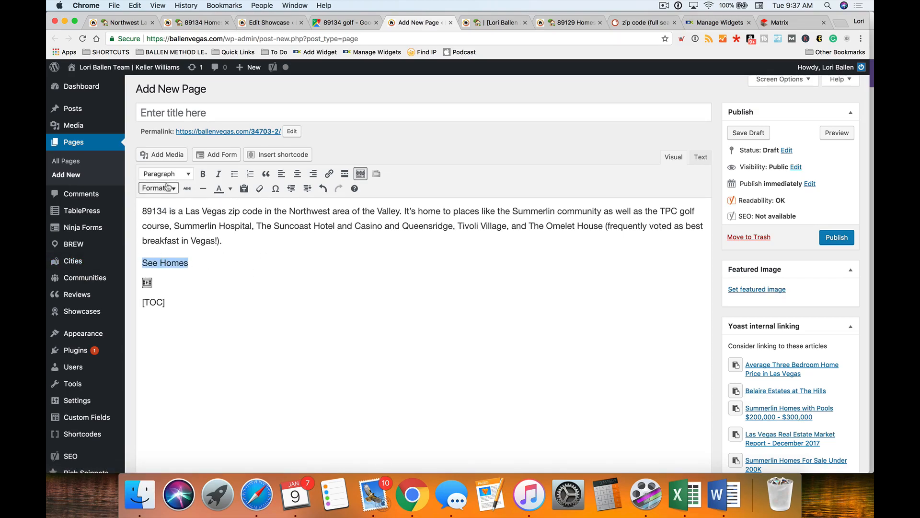
{"action": "left_click", "coordinate": [160, 175]}
{"action": "left_click", "coordinate": [201, 256]}
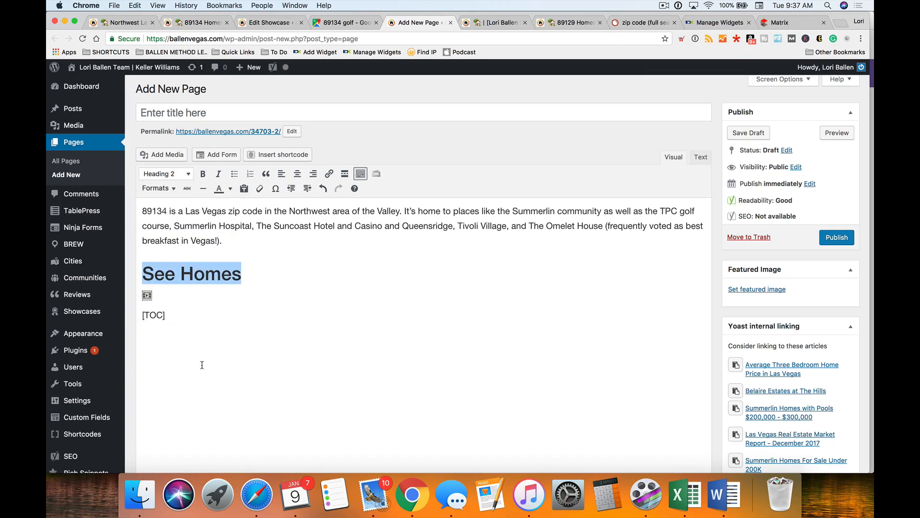
- Move the [TOC] shortcode to sit directly after the intro paragraph
{"action": "left_click", "coordinate": [175, 302]}
{"action": "left_click_drag", "start_coordinate": [180, 314], "coordinate": [139, 313]}
{"action": "key", "text": "super+x"}
{"action": "left_click", "coordinate": [255, 244]}
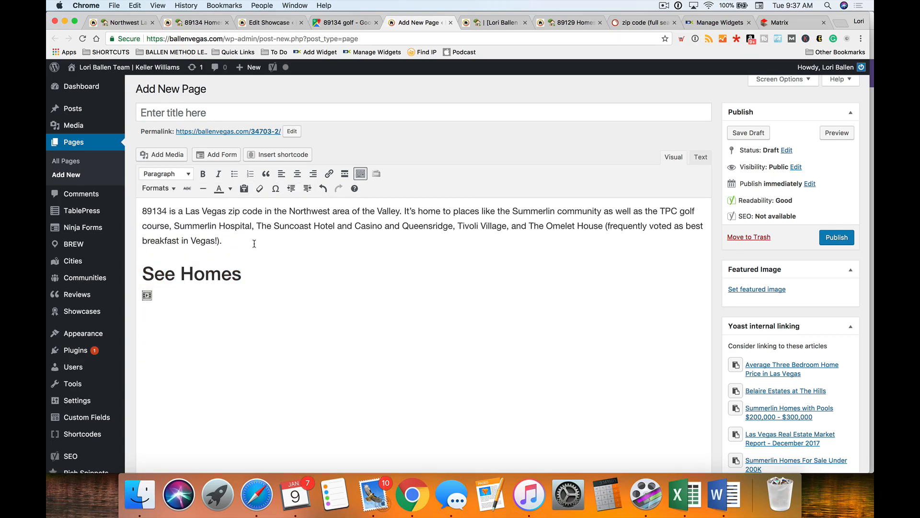
{"action": "key", "text": "Return"}
{"action": "key", "text": "super+v"}
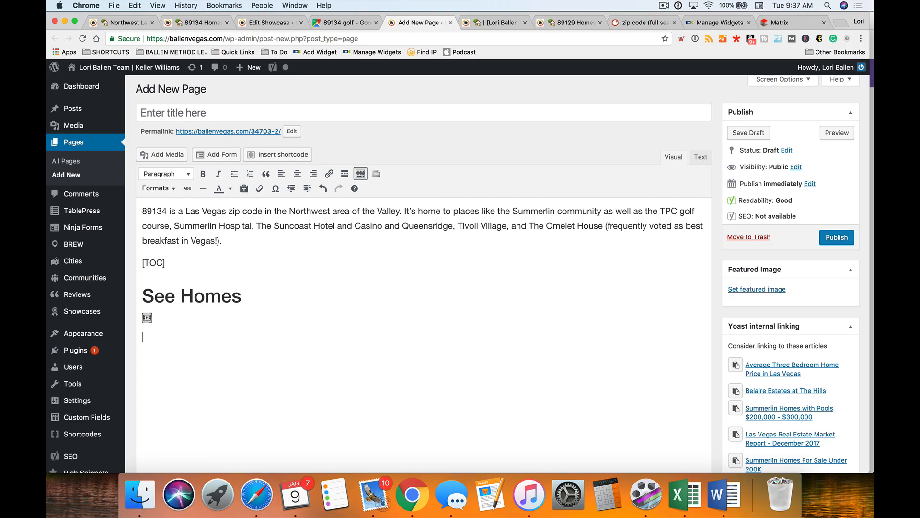
- Add a 'Real Estate Market' line formatted as Heading 2
{"action": "type", "text": "eal Estate Market"}
{"action": "left_click_drag", "start_coordinate": [231, 335], "coordinate": [84, 335]}
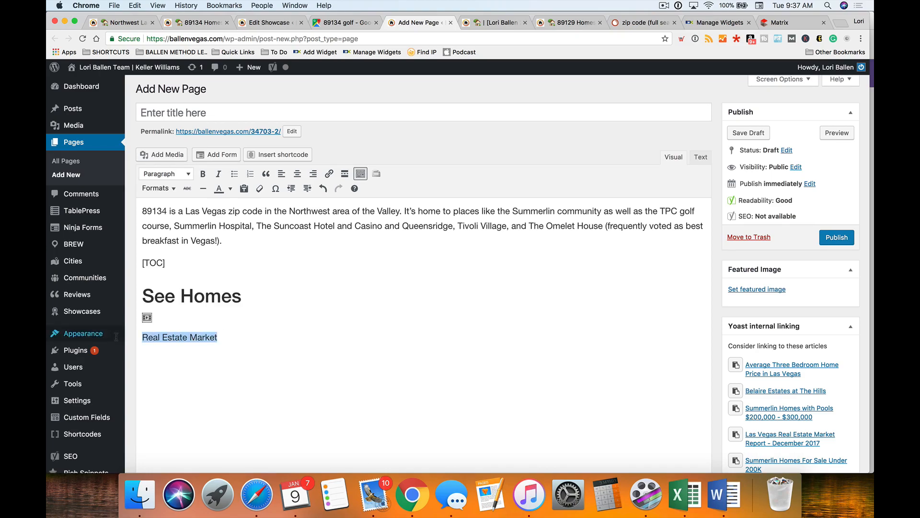
{"action": "left_click", "coordinate": [165, 174]}
{"action": "left_click", "coordinate": [180, 254]}
- Add a 'Schools' Heading 2 below Real Estate Market, then preview the draft
{"action": "left_click", "coordinate": [328, 355]}
{"action": "key", "text": "Return"}
{"action": "type", "text": "Schools"}
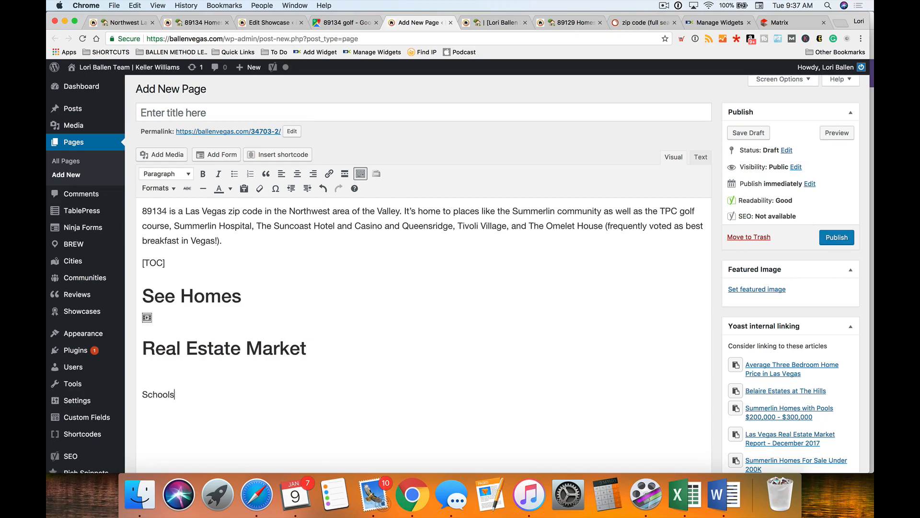
{"action": "left_click_drag", "start_coordinate": [180, 394], "coordinate": [73, 385]}
{"action": "left_click", "coordinate": [166, 174]}
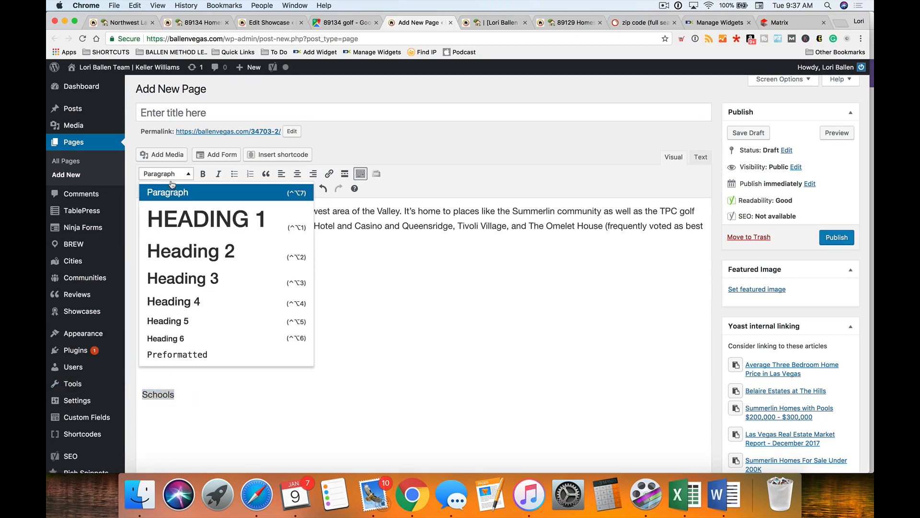
{"action": "left_click", "coordinate": [196, 253]}
{"action": "left_click", "coordinate": [837, 134]}
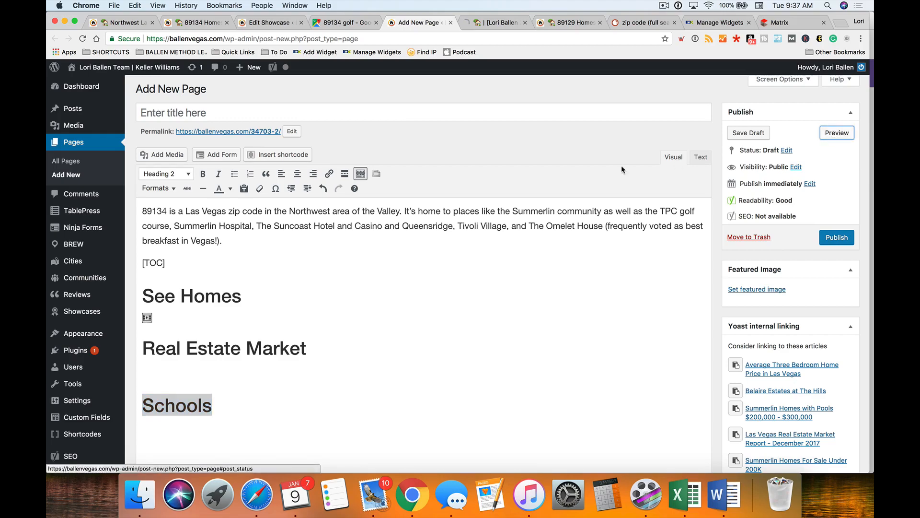
- Scroll through the page preview to confirm its Quick Links list all three headings
{"action": "left_click", "coordinate": [500, 22]}
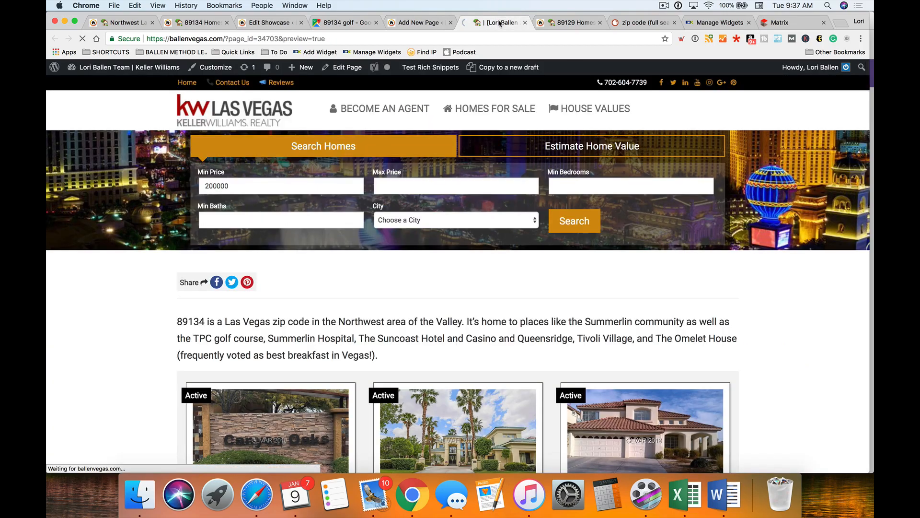
{"action": "scroll", "coordinate": [160, 244], "scroll_direction": "down", "scroll_amount": 3}
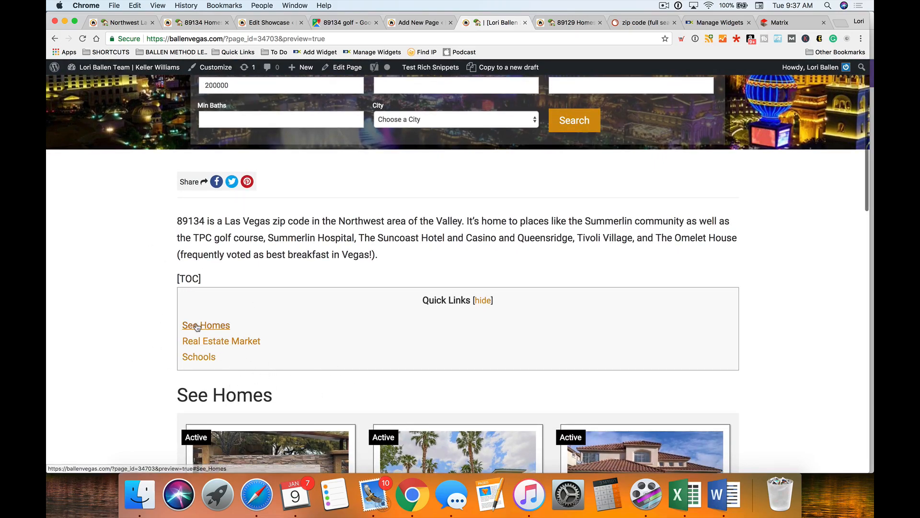
{"action": "scroll", "coordinate": [351, 351], "scroll_direction": "down", "scroll_amount": 1}
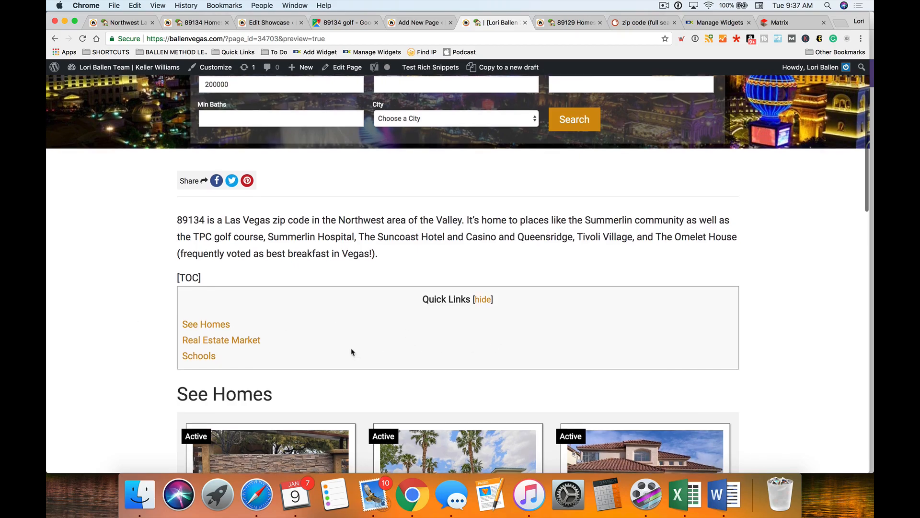
{"action": "scroll", "coordinate": [88, 308], "scroll_direction": "down", "scroll_amount": 15}
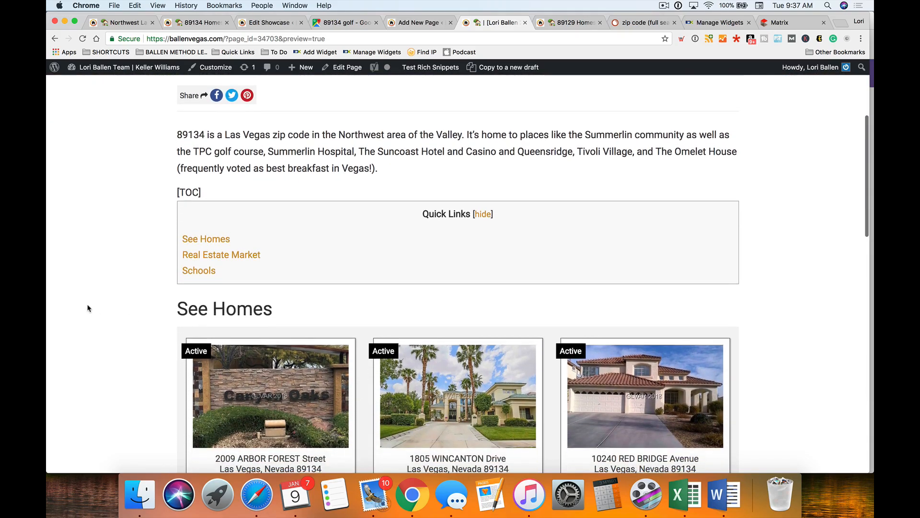
{"action": "scroll", "coordinate": [529, 165], "scroll_direction": "up", "scroll_amount": 18}
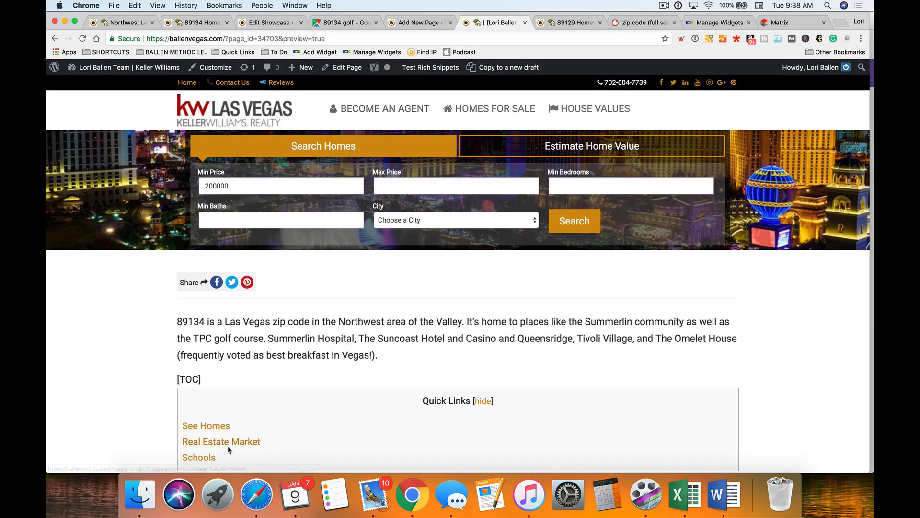
- Close the preview and return to the 89134 Edit Showcase editor
{"action": "left_click", "coordinate": [526, 23]}
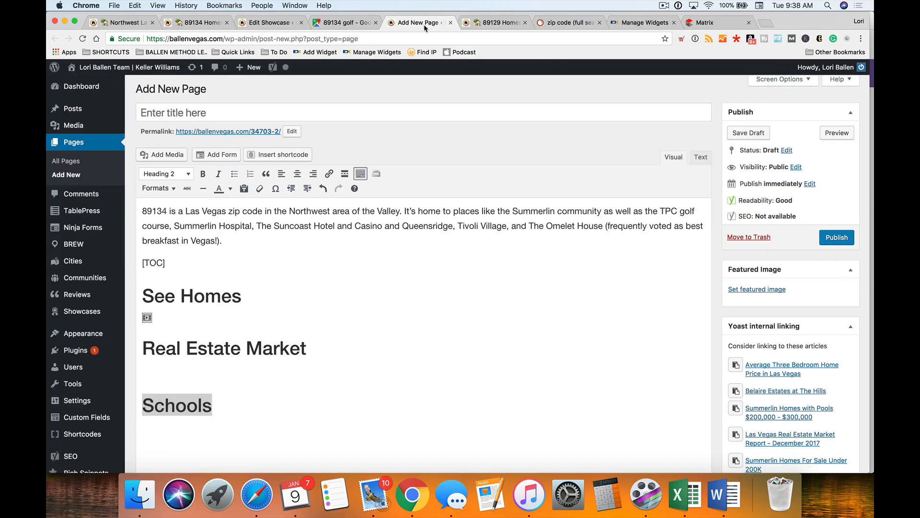
{"action": "left_click_drag", "start_coordinate": [174, 258], "coordinate": [141, 262]}
{"action": "left_click", "coordinate": [169, 267]}
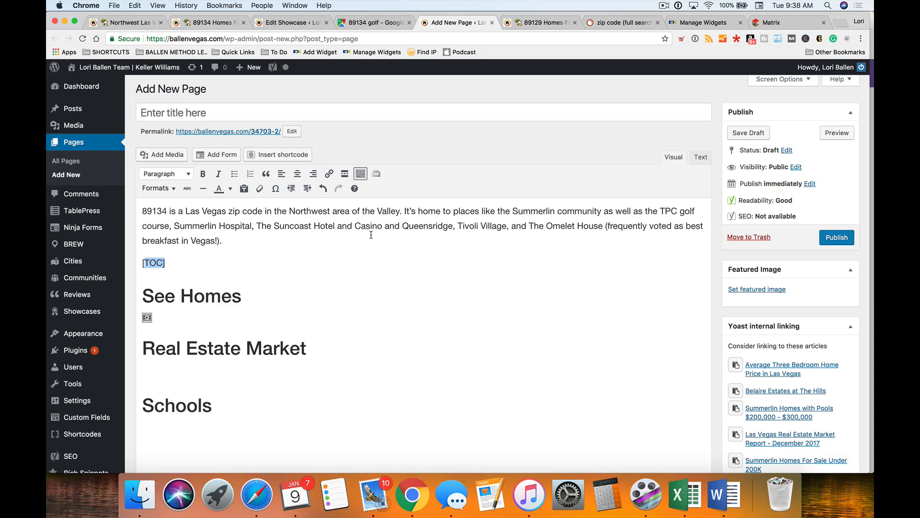
{"action": "left_click", "coordinate": [301, 24]}
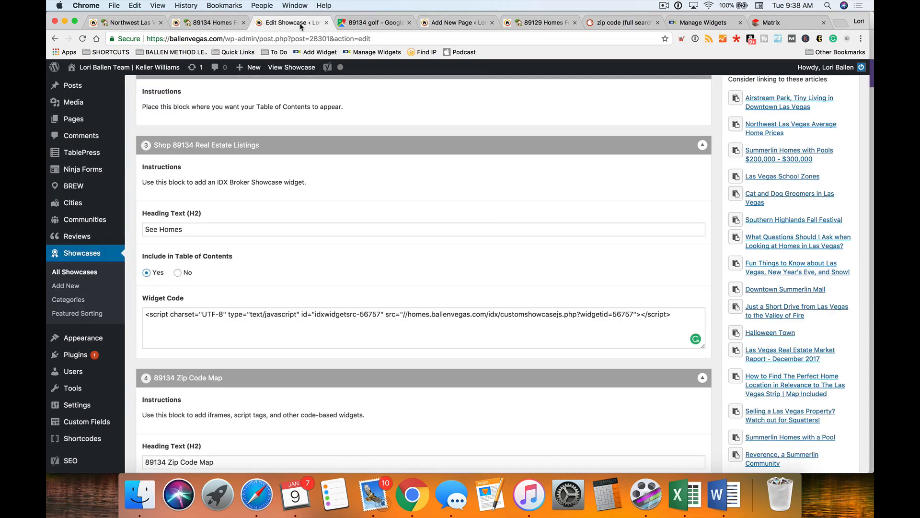
- Remove the 89134 Zip Code Map block from the showcase
{"action": "scroll", "coordinate": [422, 238], "scroll_direction": "down", "scroll_amount": 3}
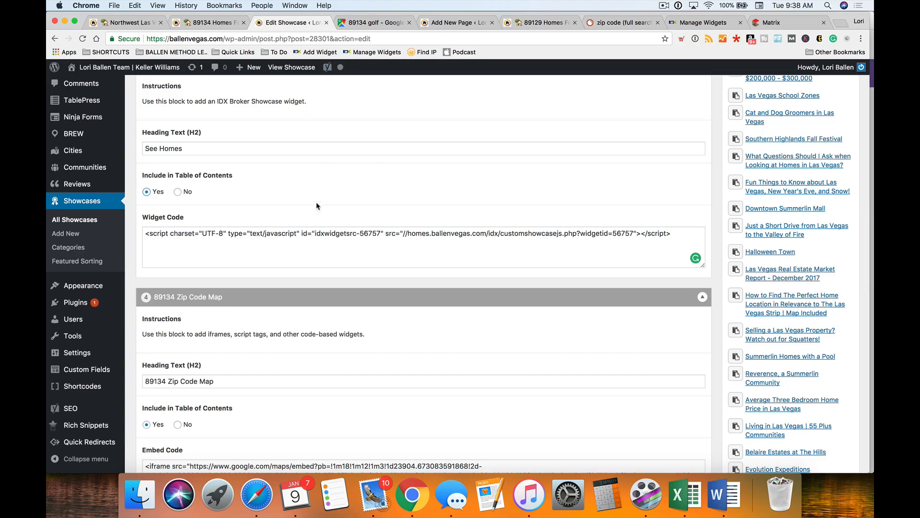
{"action": "scroll", "coordinate": [308, 214], "scroll_direction": "down", "scroll_amount": 1}
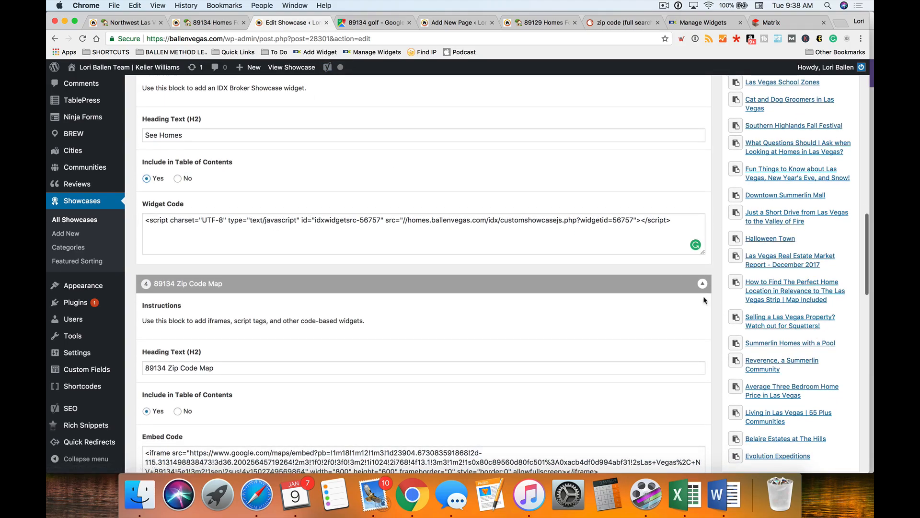
{"action": "left_click", "coordinate": [690, 283]}
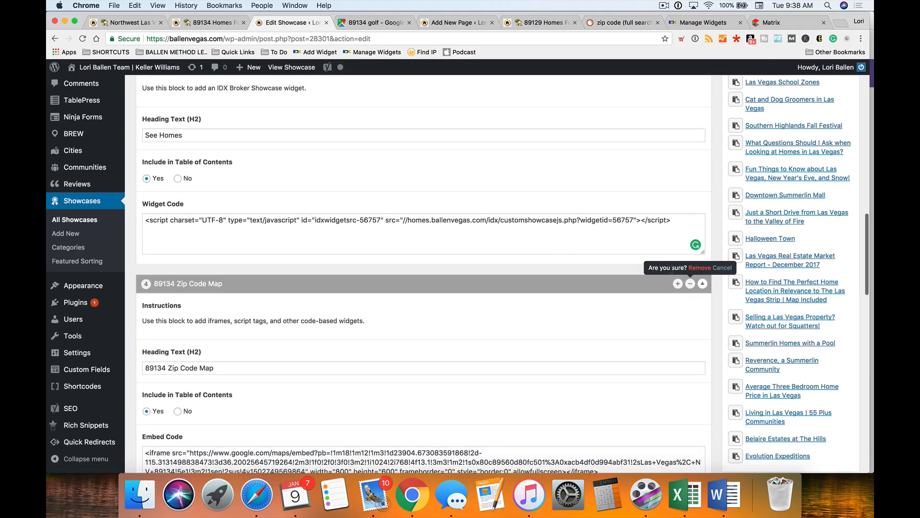
{"action": "left_click", "coordinate": [699, 268]}
- Add a Horizontal Divider content block after the listings block
{"action": "scroll", "coordinate": [243, 271], "scroll_direction": "up", "scroll_amount": 3}
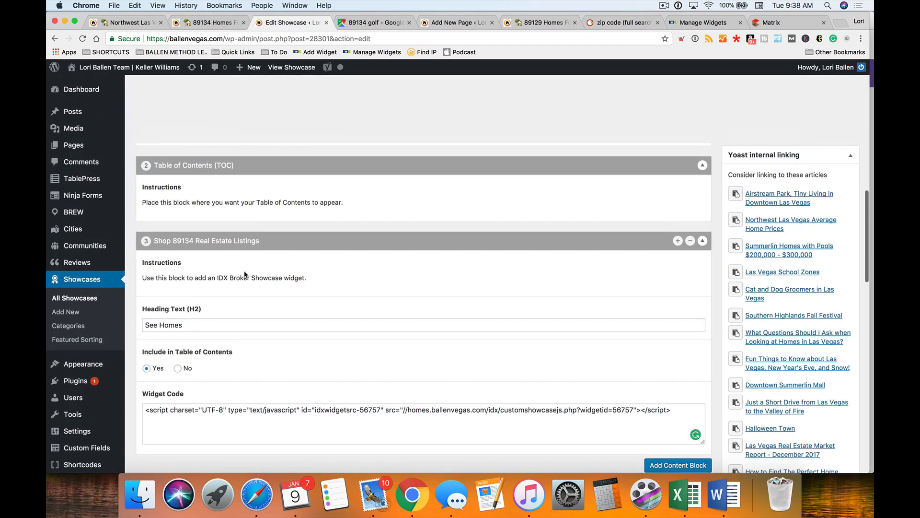
{"action": "scroll", "coordinate": [249, 277], "scroll_direction": "down", "scroll_amount": 4}
{"action": "scroll", "coordinate": [252, 279], "scroll_direction": "down", "scroll_amount": 2}
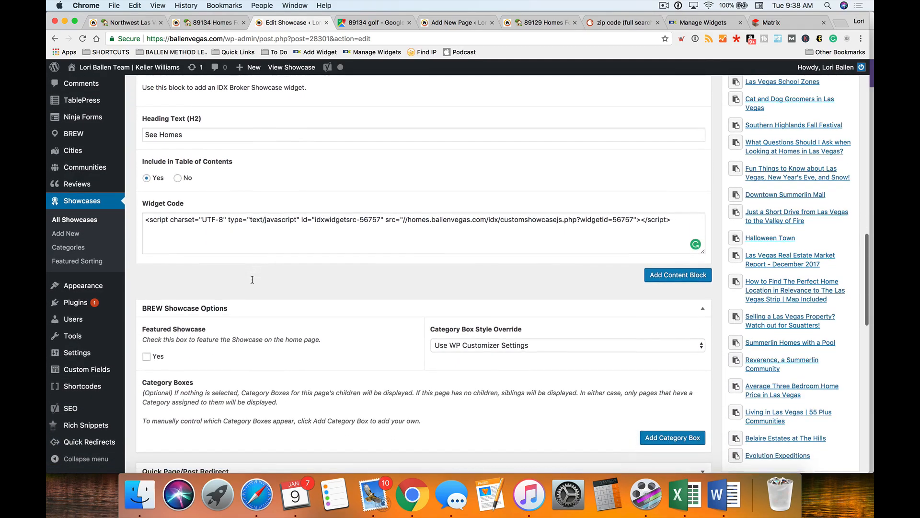
{"action": "scroll", "coordinate": [253, 280], "scroll_direction": "up", "scroll_amount": 3}
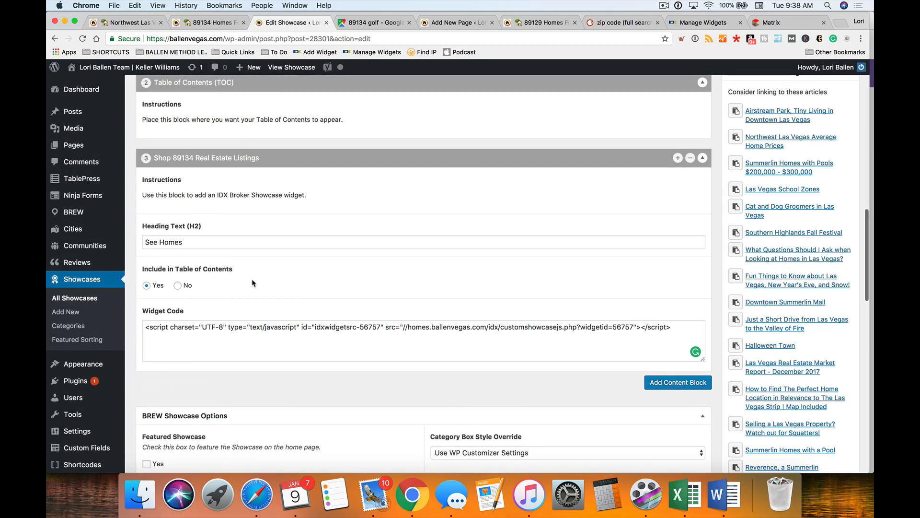
{"action": "scroll", "coordinate": [329, 289], "scroll_direction": "down", "scroll_amount": 4}
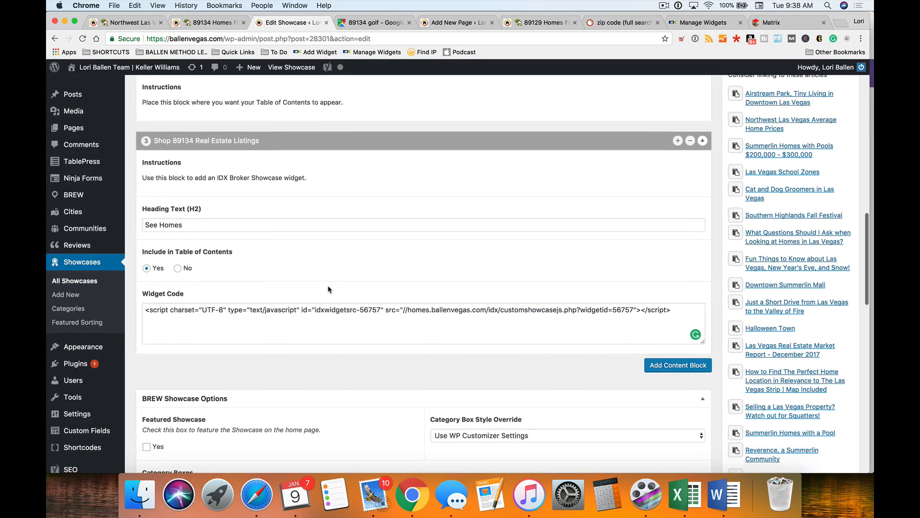
{"action": "scroll", "coordinate": [329, 290], "scroll_direction": "down", "scroll_amount": 1}
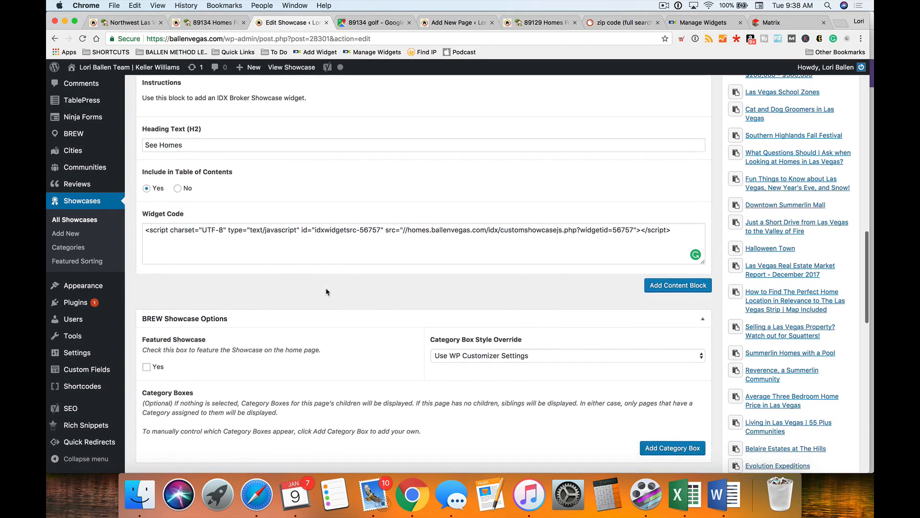
{"action": "scroll", "coordinate": [407, 280], "scroll_direction": "down", "scroll_amount": 1}
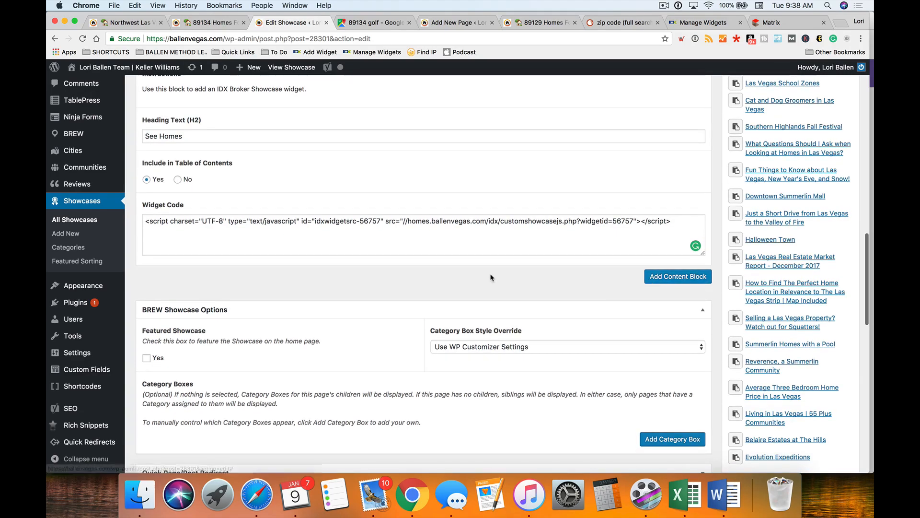
{"action": "scroll", "coordinate": [490, 272], "scroll_direction": "down", "scroll_amount": 1}
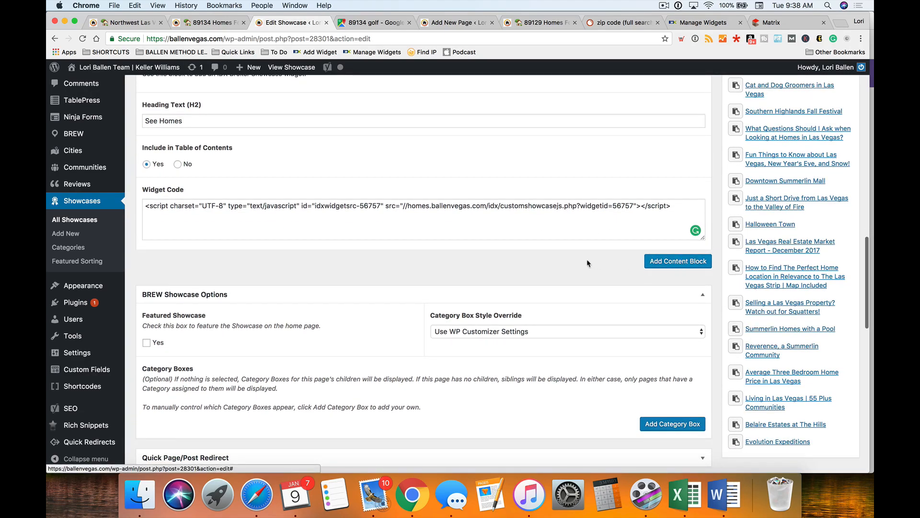
{"action": "left_click", "coordinate": [679, 261]}
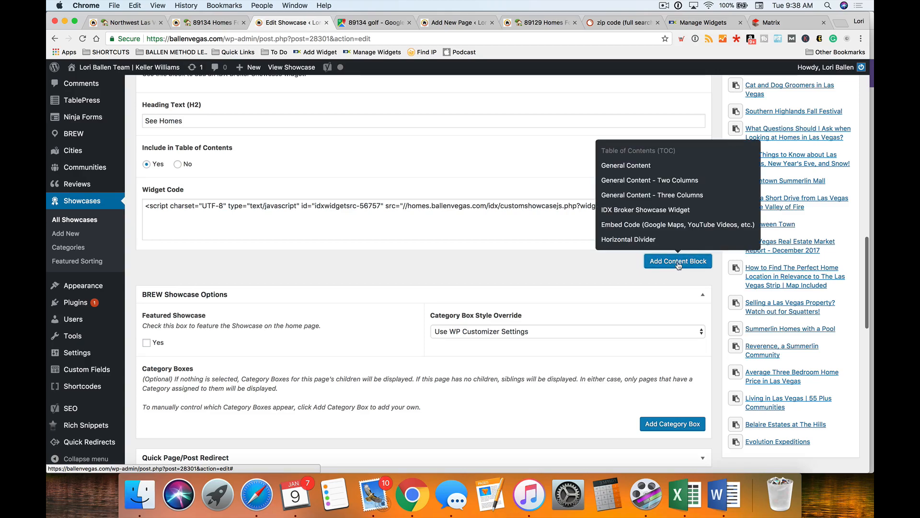
{"action": "left_click", "coordinate": [642, 240]}
- Go back to the untitled new page draft
{"action": "scroll", "coordinate": [643, 244], "scroll_direction": "down", "scroll_amount": 1}
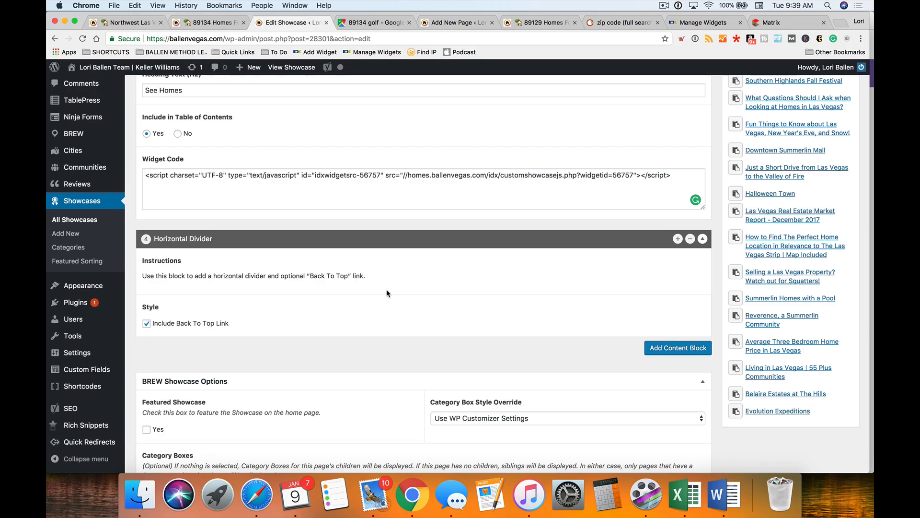
{"action": "scroll", "coordinate": [396, 297], "scroll_direction": "up", "scroll_amount": 5}
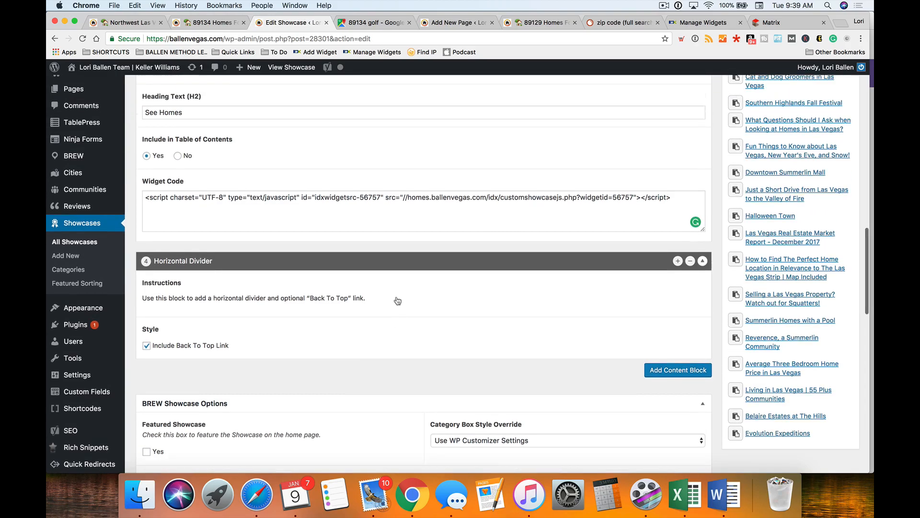
{"action": "scroll", "coordinate": [378, 392], "scroll_direction": "up", "scroll_amount": 2}
{"action": "scroll", "coordinate": [376, 396], "scroll_direction": "down", "scroll_amount": 9}
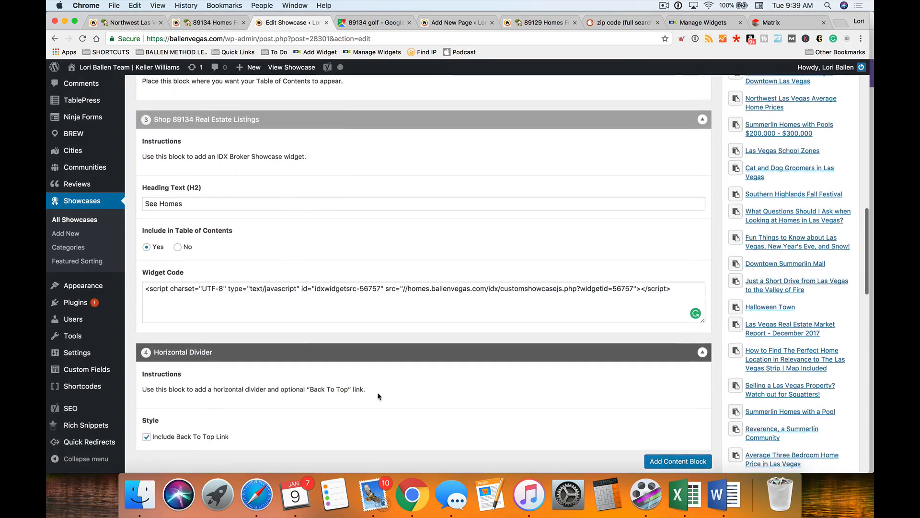
{"action": "scroll", "coordinate": [373, 256], "scroll_direction": "down", "scroll_amount": 3}
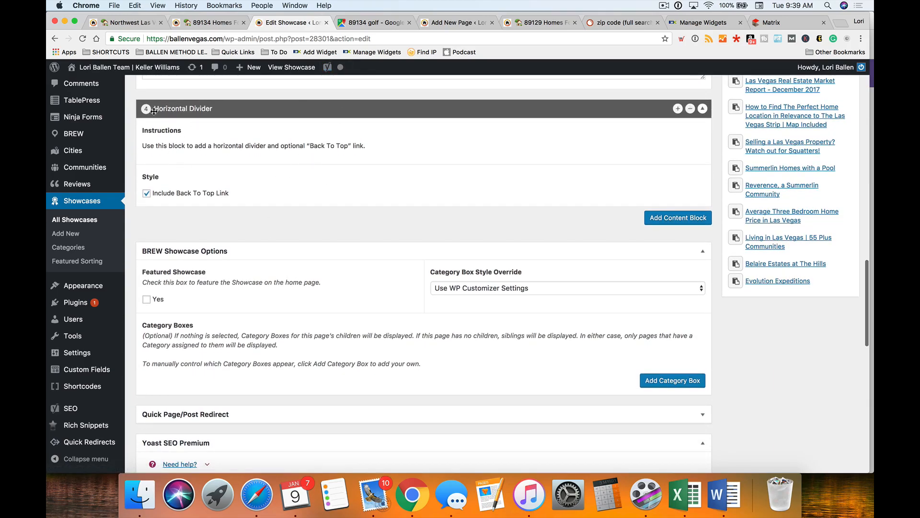
{"action": "left_click", "coordinate": [449, 21]}
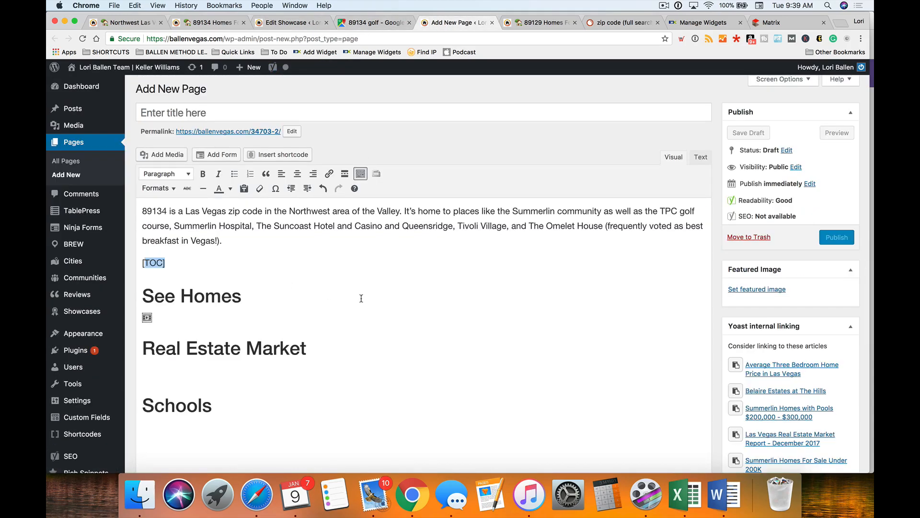
- On a new line below the See Homes listings, bring up the Divider shortcode settings ('Go to top', #999999, size 3, margin 15)
{"action": "scroll", "coordinate": [362, 299], "scroll_direction": "down", "scroll_amount": 2}
{"action": "left_click", "coordinate": [173, 268]}
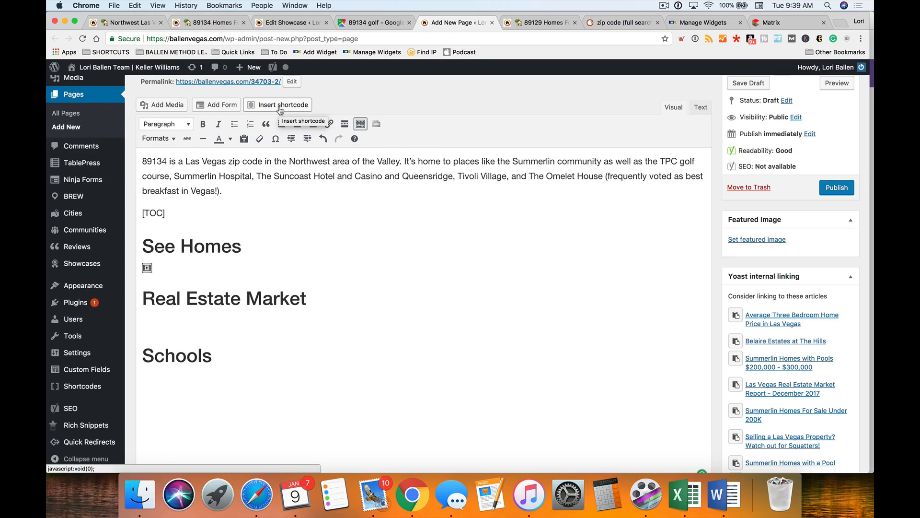
{"action": "left_click", "coordinate": [180, 267]}
{"action": "key", "text": "Return"}
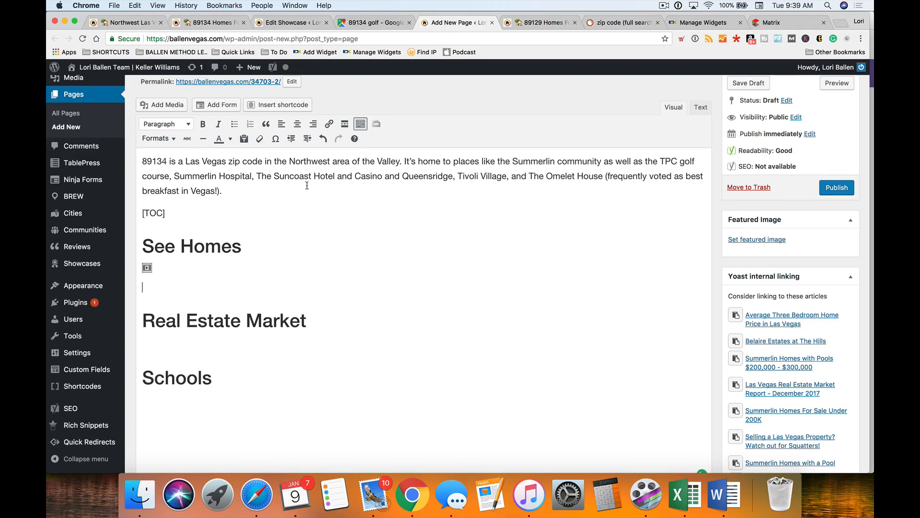
{"action": "left_click", "coordinate": [282, 105]}
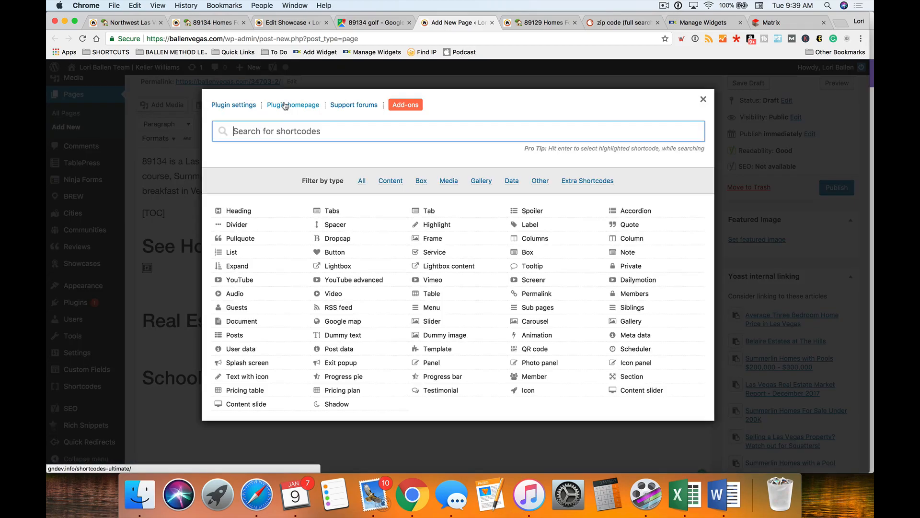
{"action": "left_click", "coordinate": [238, 225]}
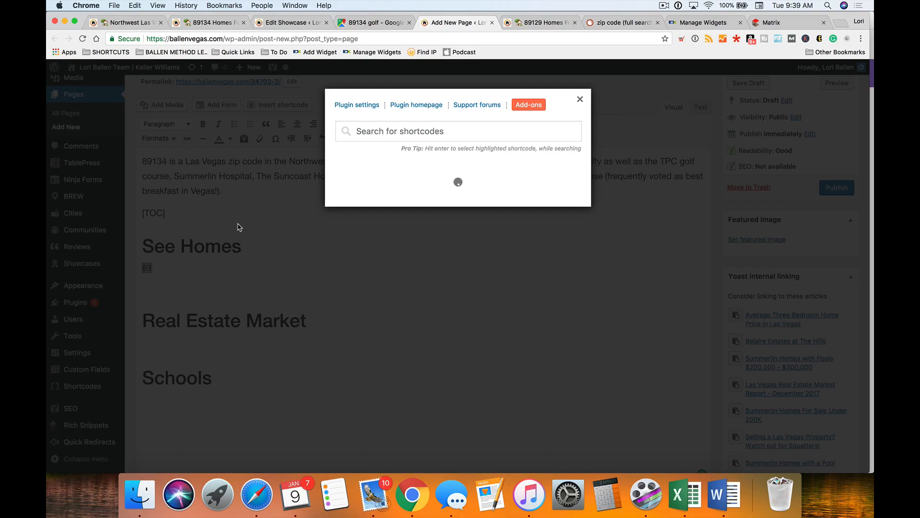
{"action": "scroll", "coordinate": [446, 297], "scroll_direction": "down", "scroll_amount": 5}
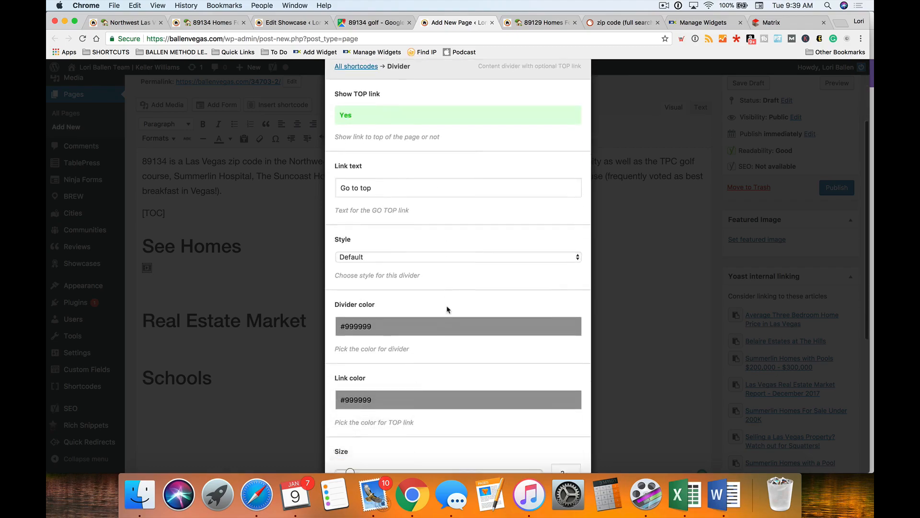
{"action": "scroll", "coordinate": [446, 309], "scroll_direction": "down", "scroll_amount": 5}
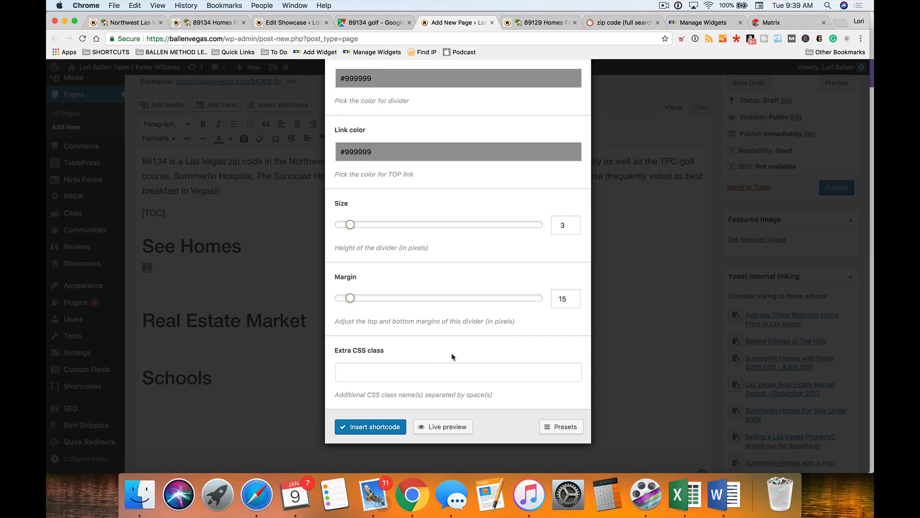
- Insert the [su_divider] below the See Homes listings and paste a copy below Real Estate Market
{"action": "left_click", "coordinate": [379, 427]}
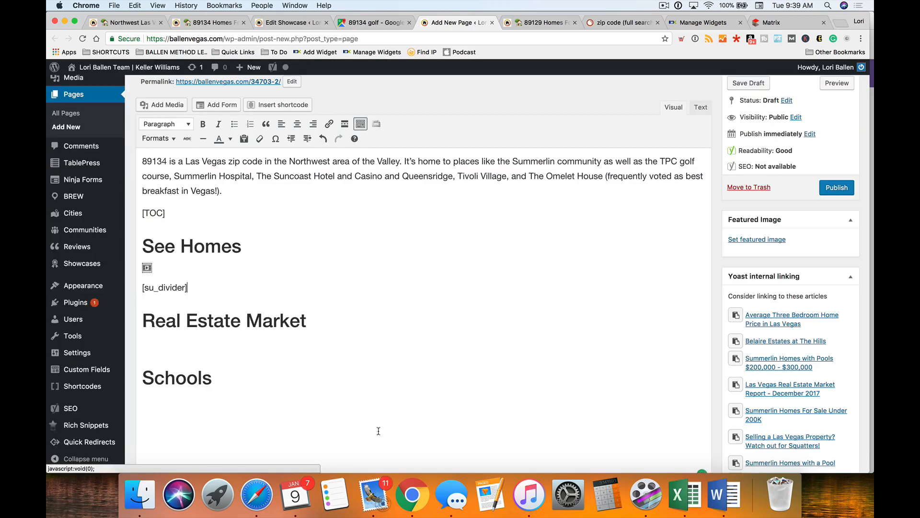
{"action": "left_click_drag", "start_coordinate": [187, 288], "coordinate": [129, 285]}
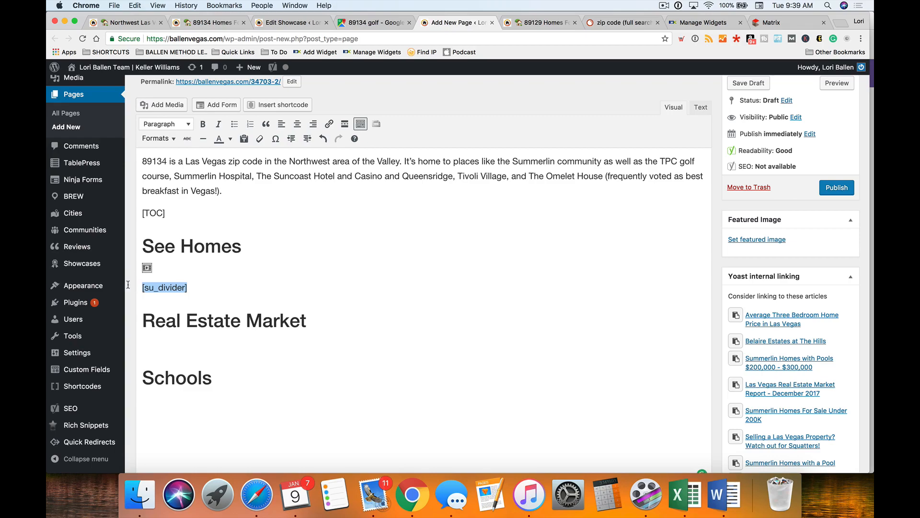
{"action": "left_click", "coordinate": [341, 320]}
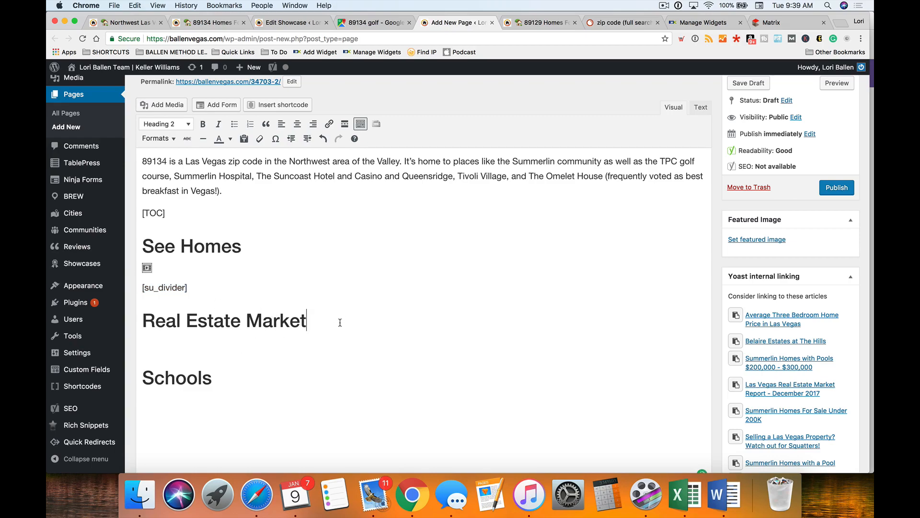
{"action": "key", "text": "Return"}
{"action": "triple_click", "coordinate": [185, 288]}
{"action": "key", "text": "super+c"}
{"action": "left_click", "coordinate": [179, 350]}
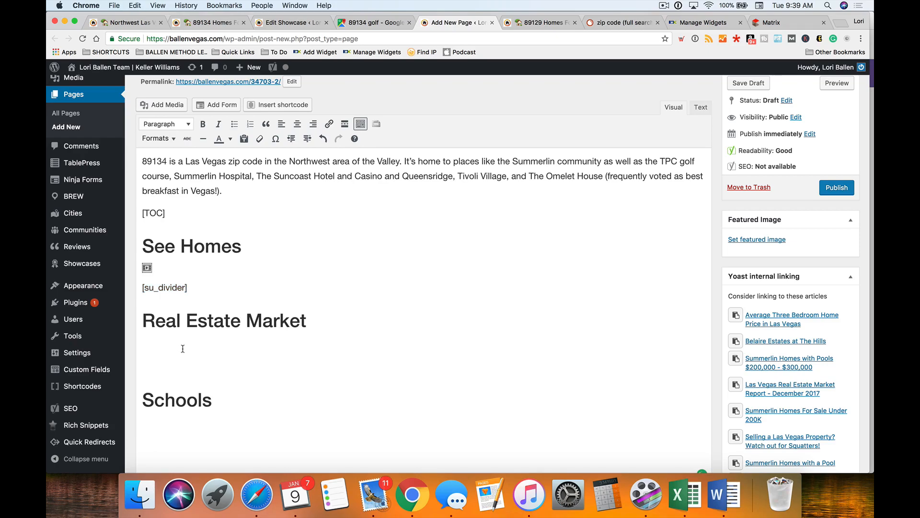
{"action": "key", "text": "super+v"}
- Paste another [su_divider] on a new line below the Schools heading
{"action": "key", "text": "Down"}
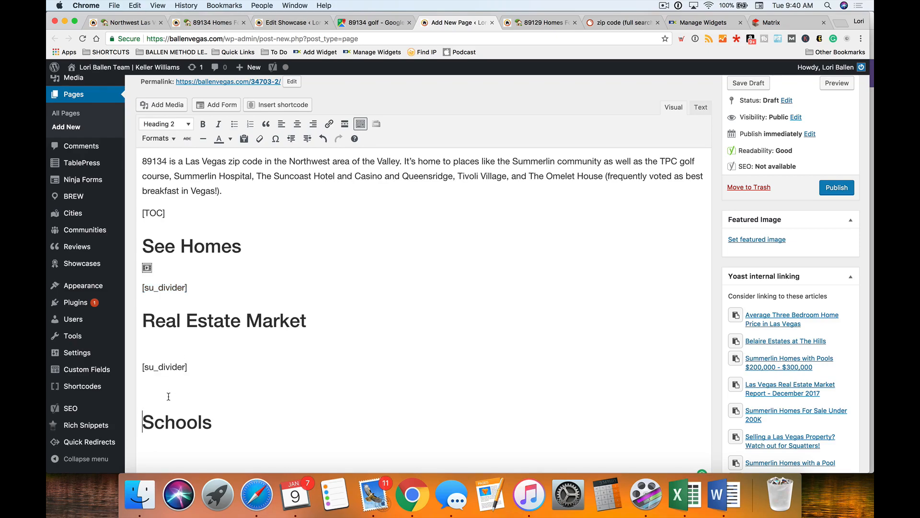
{"action": "scroll", "coordinate": [201, 383], "scroll_direction": "down", "scroll_amount": 2}
{"action": "left_click", "coordinate": [237, 369]}
{"action": "key", "text": "Return"}
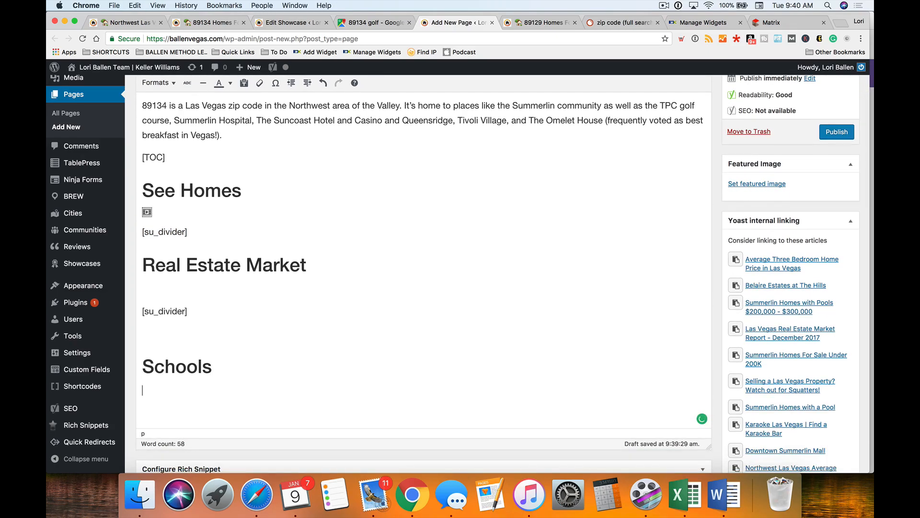
{"action": "key", "text": "super+v"}
{"action": "scroll", "coordinate": [202, 287], "scroll_direction": "up", "scroll_amount": 2}
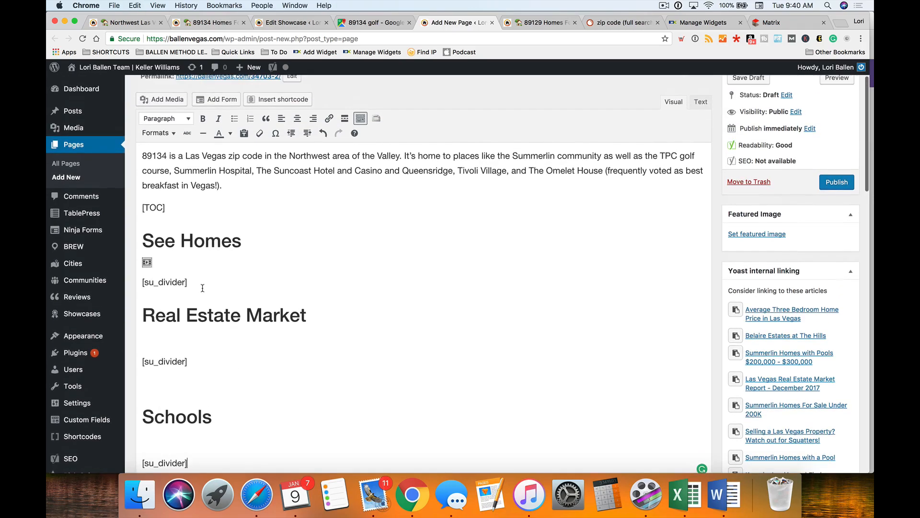
{"action": "scroll", "coordinate": [479, 288], "scroll_direction": "up", "scroll_amount": 2}
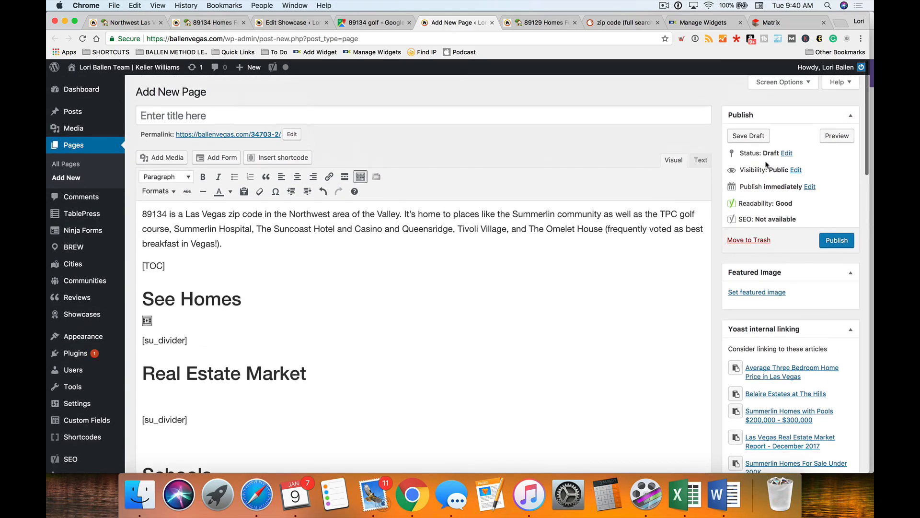
{"action": "left_click", "coordinate": [836, 138]}
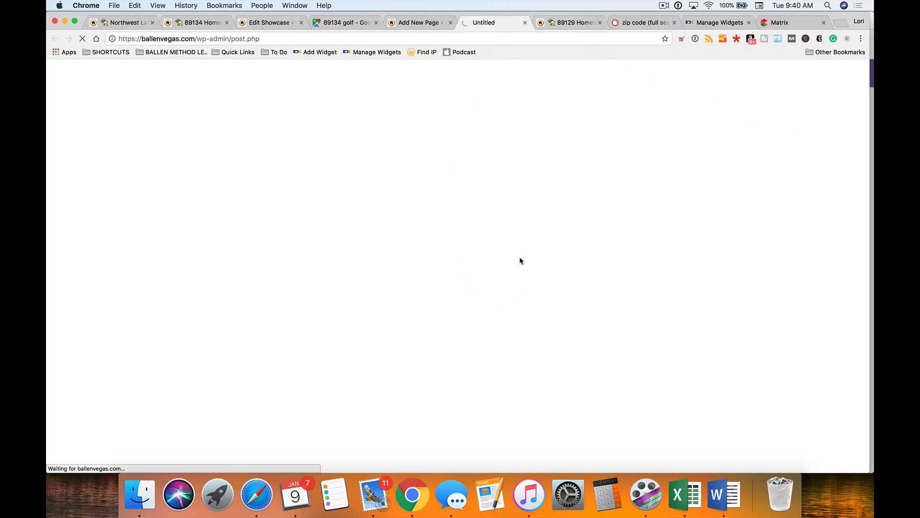
{"action": "scroll", "coordinate": [424, 287], "scroll_direction": "down", "scroll_amount": 5}
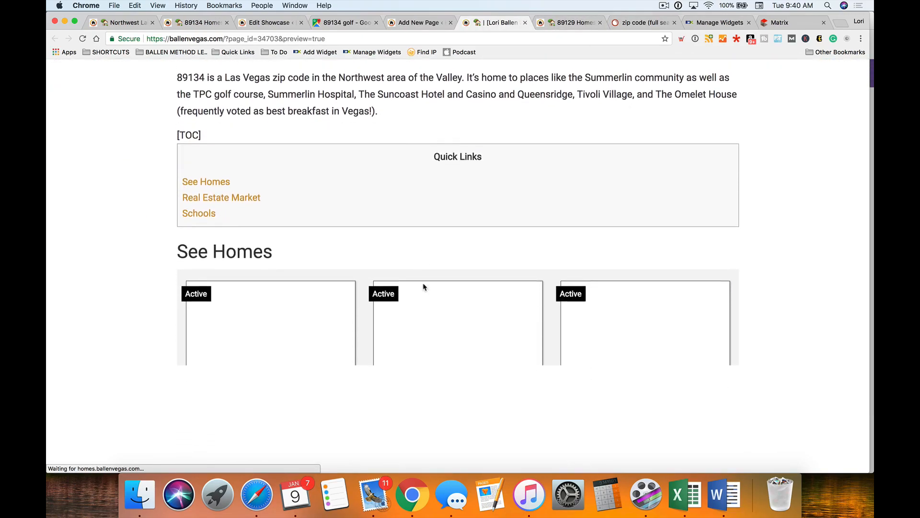
{"action": "scroll", "coordinate": [424, 286], "scroll_direction": "down", "scroll_amount": 12}
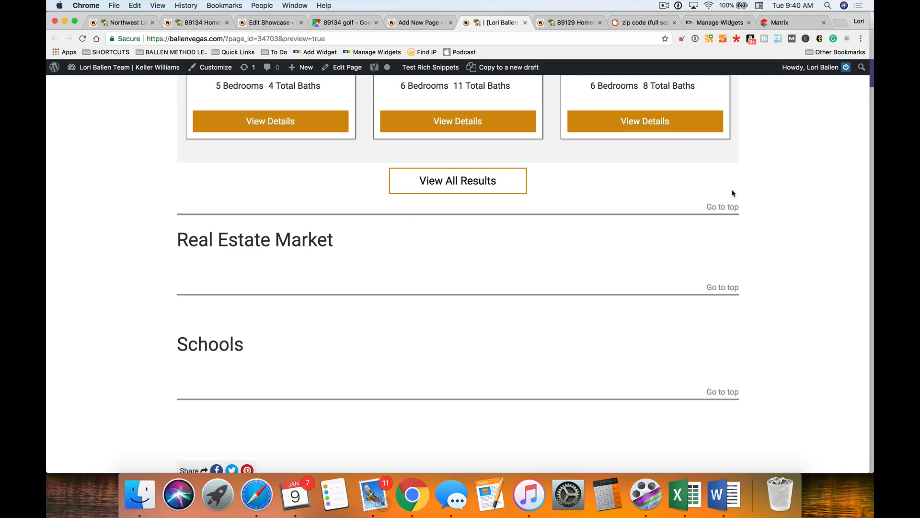
{"action": "left_click", "coordinate": [406, 23]}
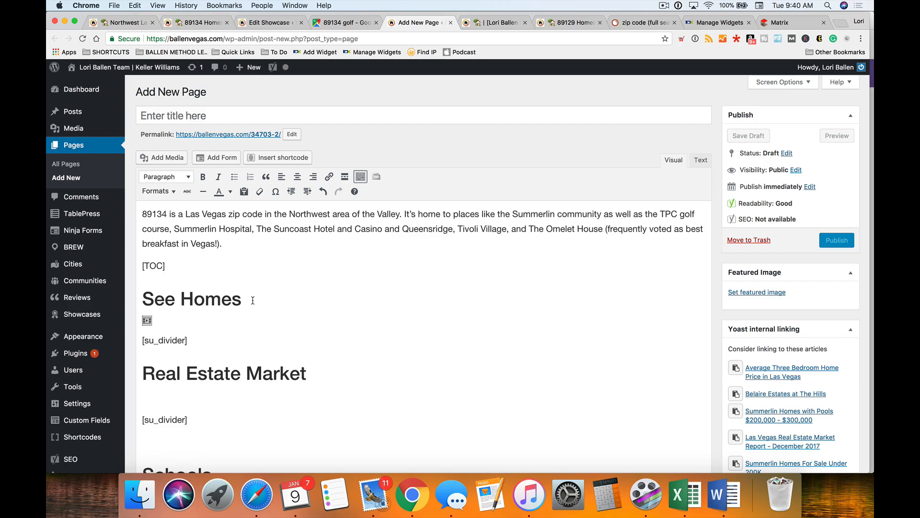
- Add an empty General Content – Three Columns block below the horizontal divider in the 89134 showcase
{"action": "left_click", "coordinate": [271, 23]}
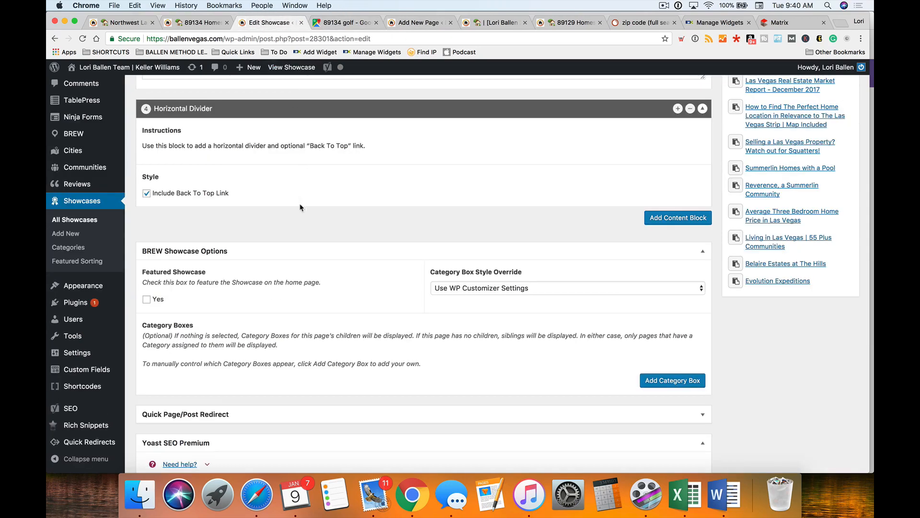
{"action": "scroll", "coordinate": [222, 211], "scroll_direction": "up", "scroll_amount": 3}
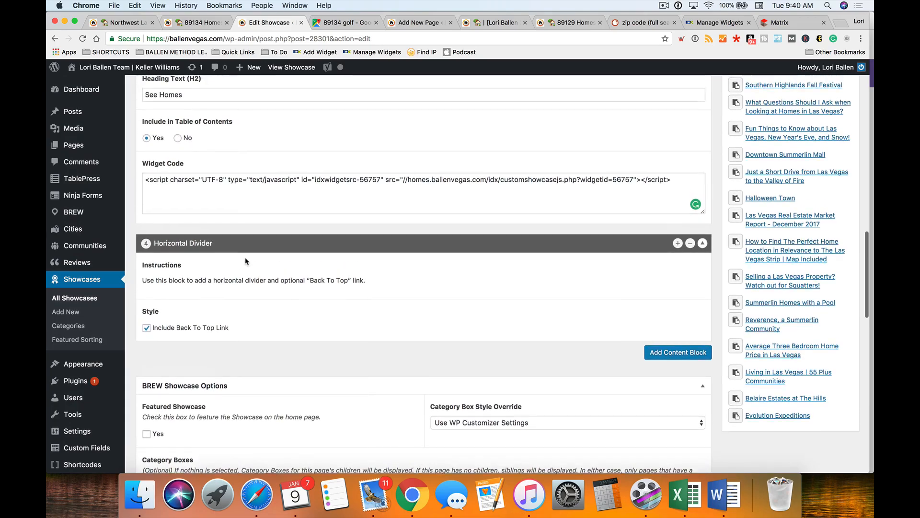
{"action": "scroll", "coordinate": [243, 261], "scroll_direction": "down", "scroll_amount": 2}
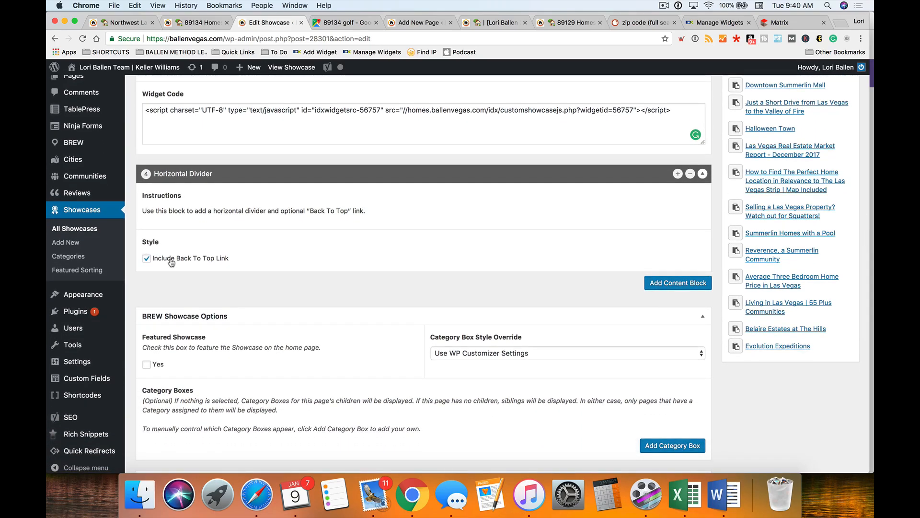
{"action": "scroll", "coordinate": [575, 273], "scroll_direction": "up", "scroll_amount": 1}
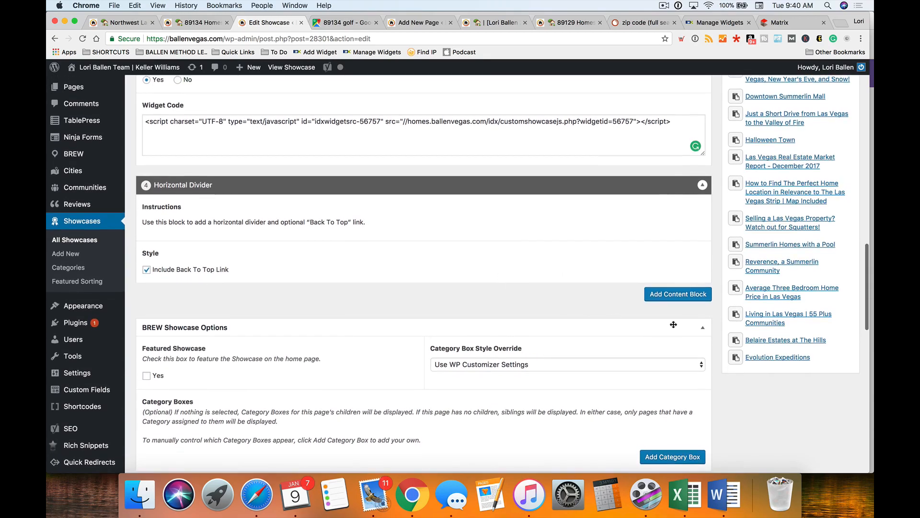
{"action": "left_click", "coordinate": [674, 298]}
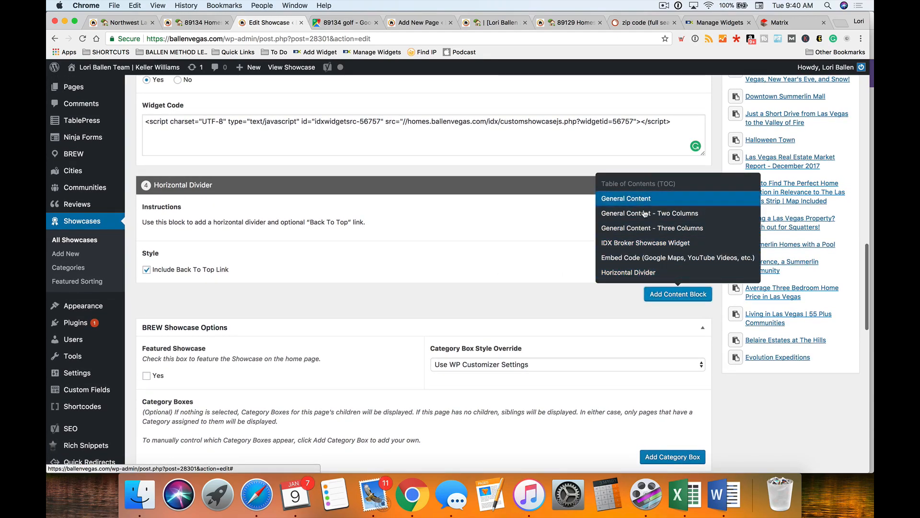
{"action": "left_click", "coordinate": [658, 228]}
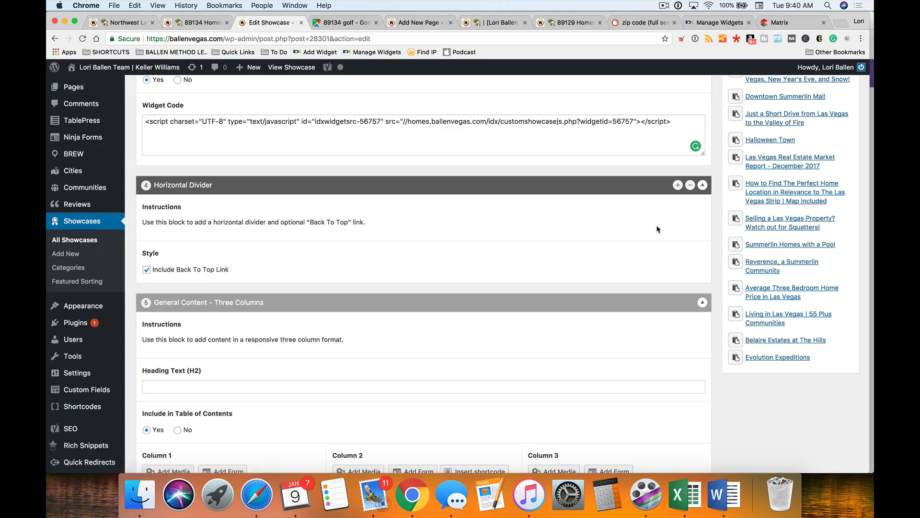
{"action": "scroll", "coordinate": [652, 231], "scroll_direction": "down", "scroll_amount": 2}
{"action": "scroll", "coordinate": [652, 231], "scroll_direction": "down", "scroll_amount": 5}
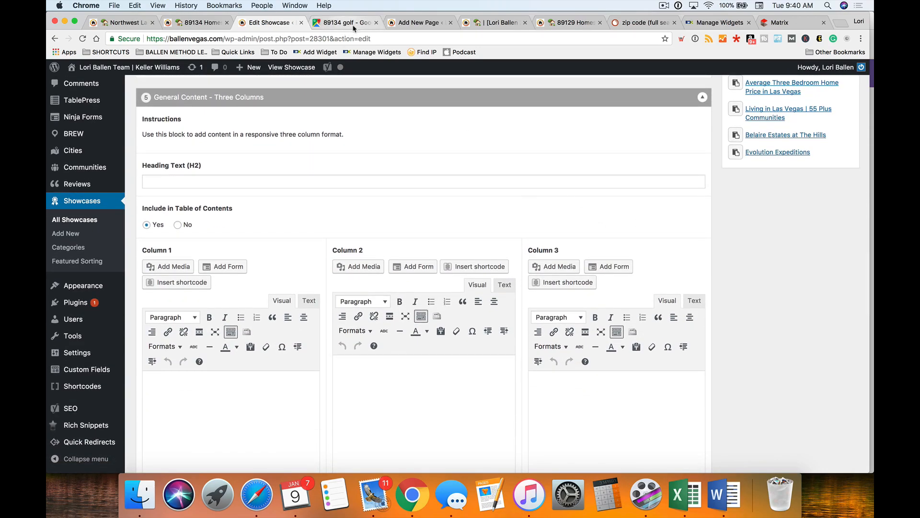
{"action": "left_click", "coordinate": [420, 24]}
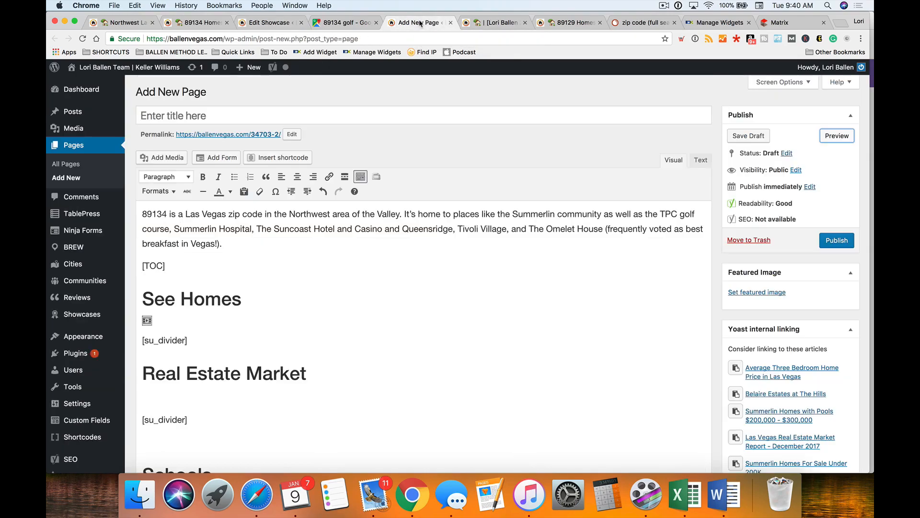
{"action": "scroll", "coordinate": [411, 302], "scroll_direction": "down", "scroll_amount": 5}
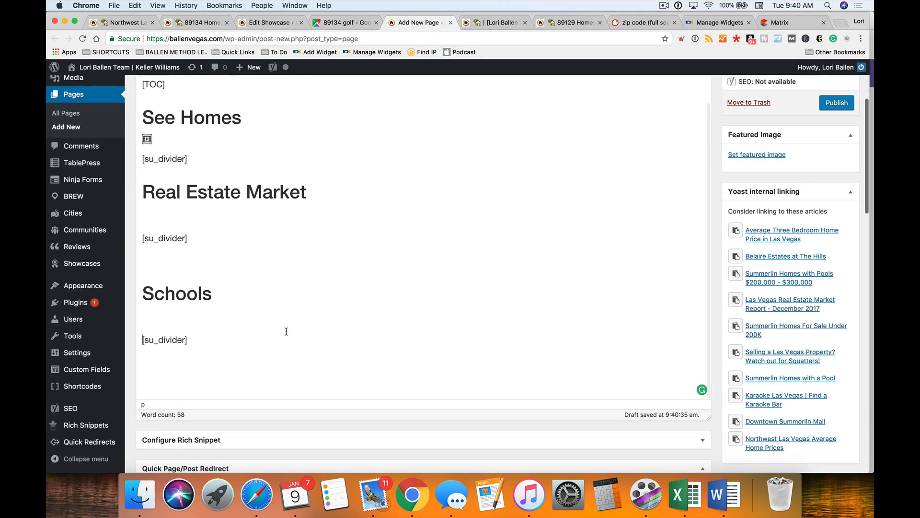
{"action": "left_click", "coordinate": [269, 342]}
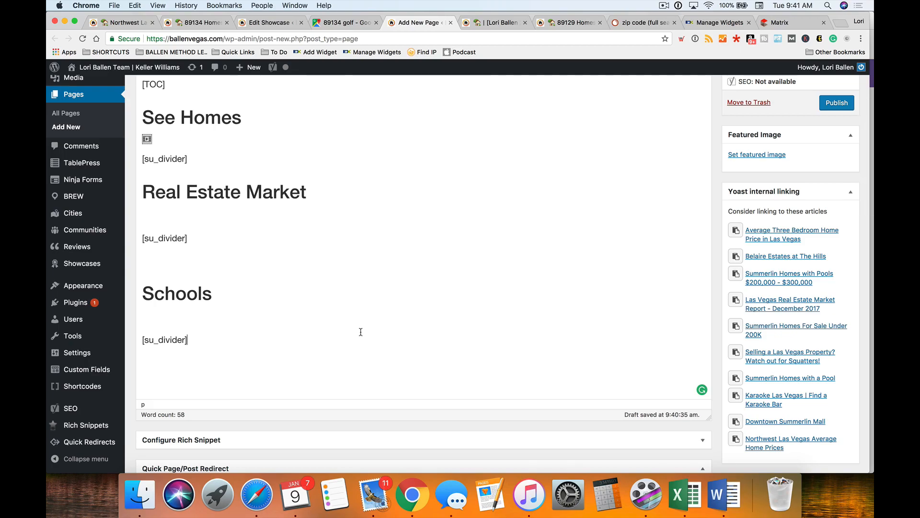
{"action": "scroll", "coordinate": [358, 335], "scroll_direction": "up", "scroll_amount": 5}
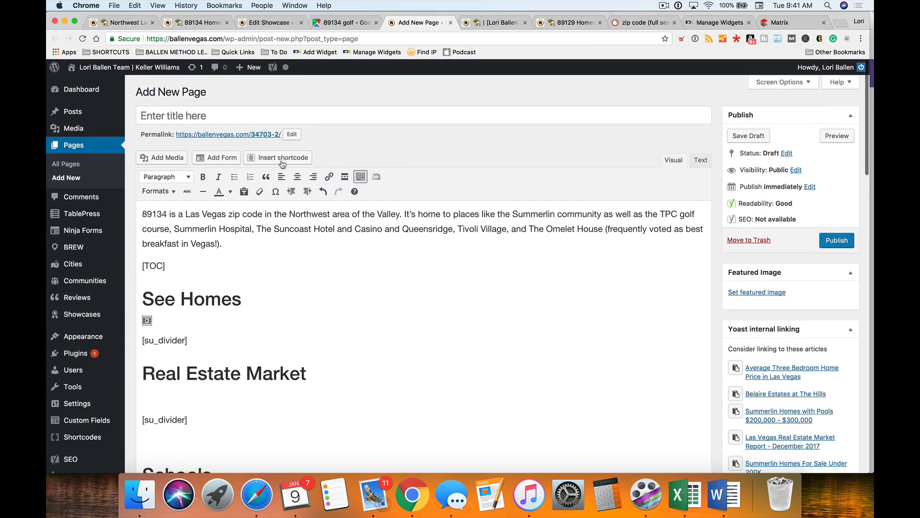
{"action": "left_click", "coordinate": [283, 162]}
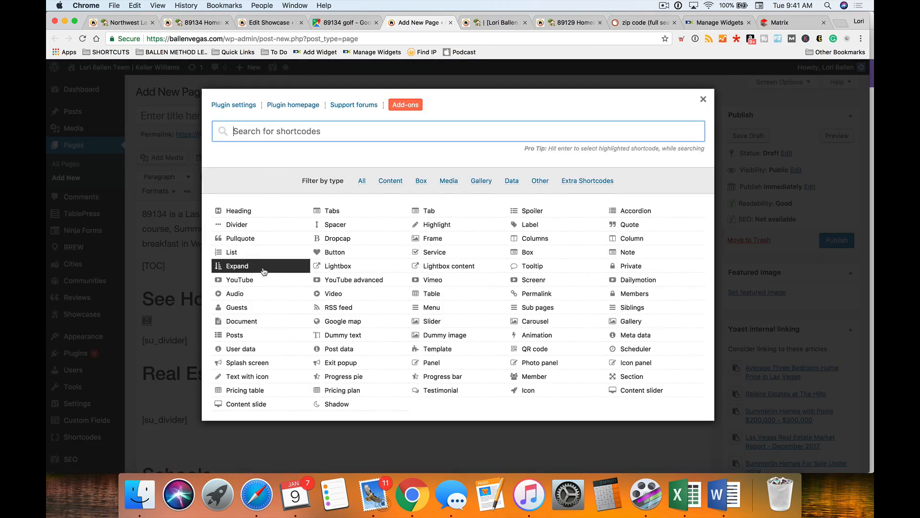
{"action": "type", "text": "colu"}
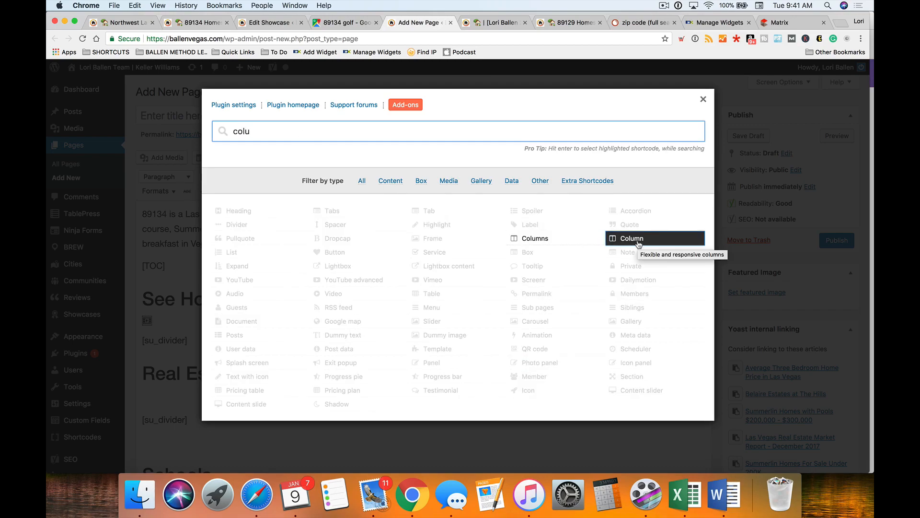
{"action": "left_click", "coordinate": [640, 242]}
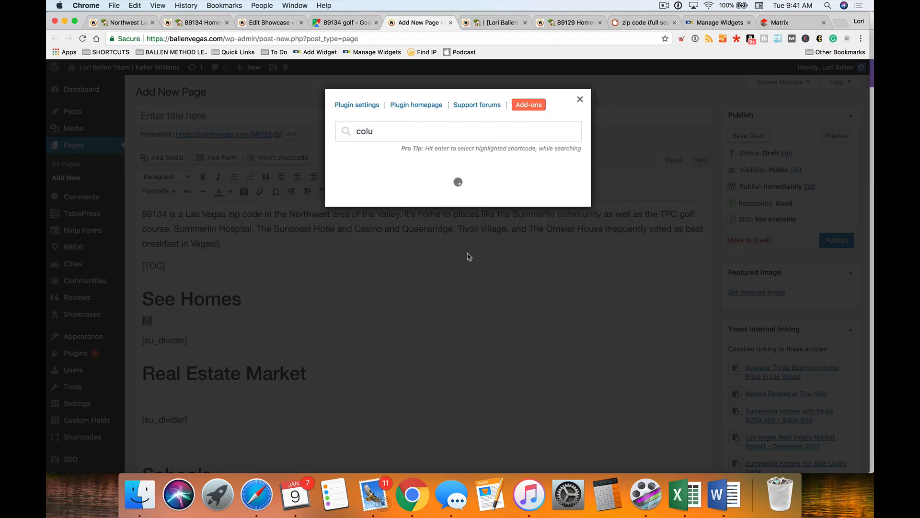
{"action": "scroll", "coordinate": [437, 269], "scroll_direction": "down", "scroll_amount": 3}
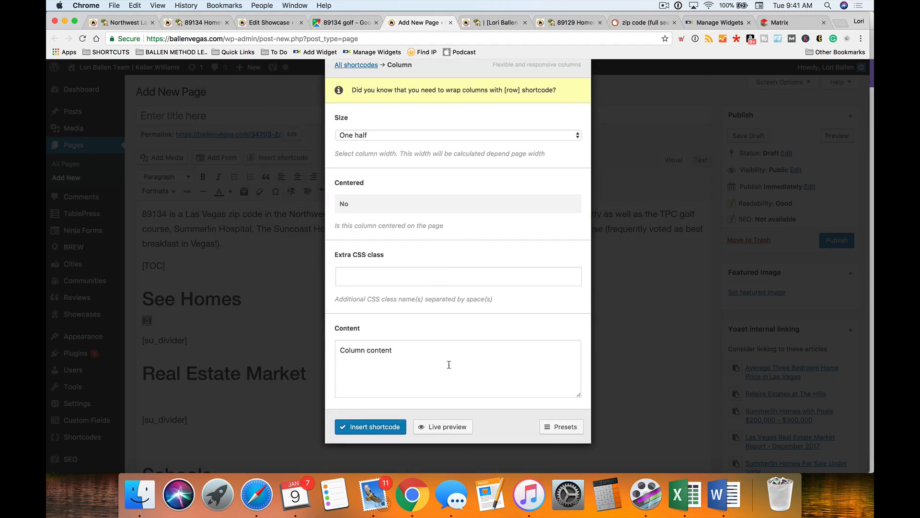
{"action": "scroll", "coordinate": [437, 388], "scroll_direction": "up", "scroll_amount": 3}
{"action": "left_click", "coordinate": [580, 100]}
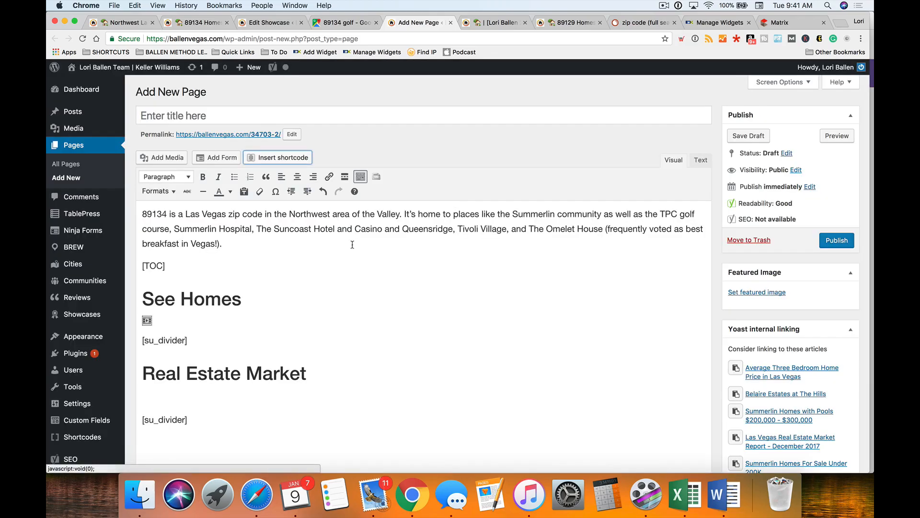
- Enter 'Schools' as the Heading Text (H2) of the new three-column block
{"action": "left_click", "coordinate": [343, 22]}
{"action": "left_click", "coordinate": [269, 22]}
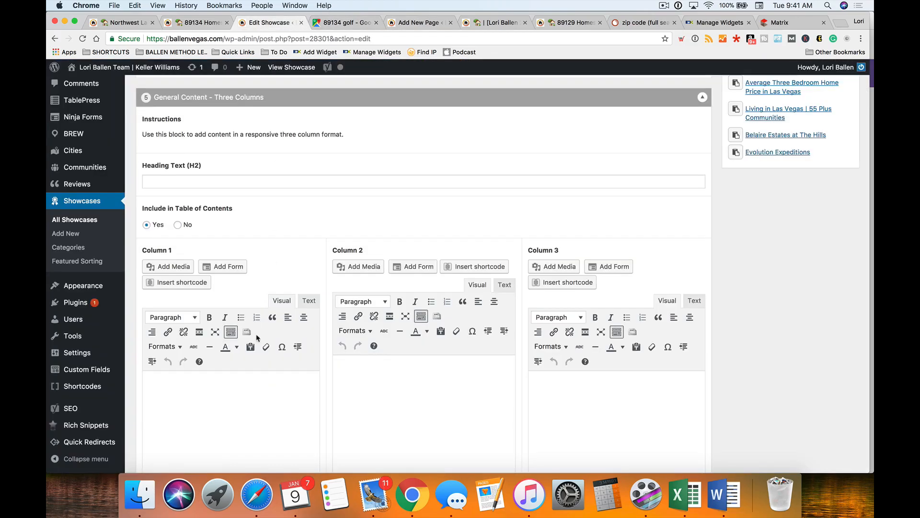
{"action": "scroll", "coordinate": [225, 356], "scroll_direction": "down", "scroll_amount": 2}
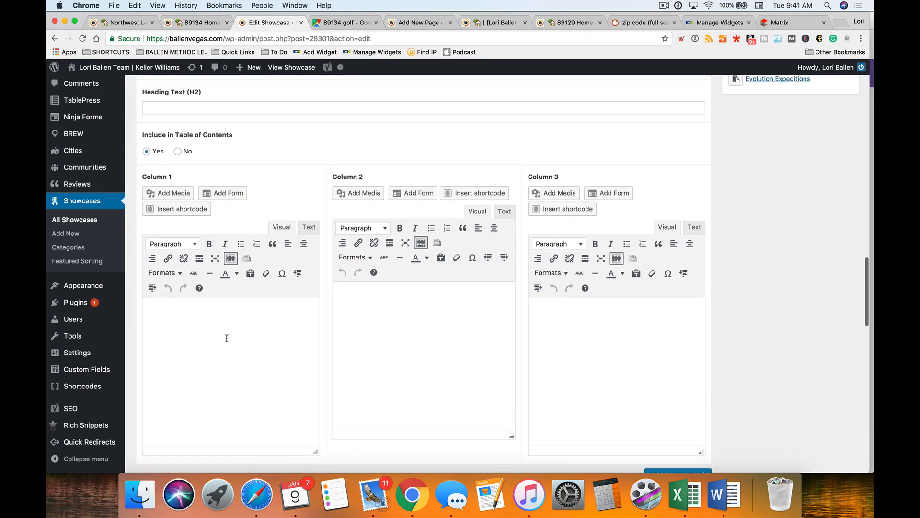
{"action": "left_click", "coordinate": [190, 124]}
{"action": "type", "text": "Schools"}
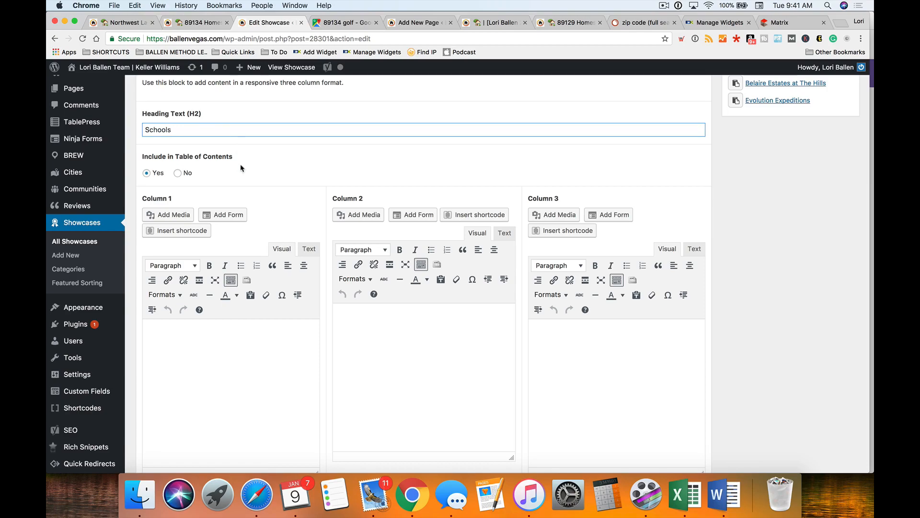
- Click into each of the three column editors, then bring up the live 89134 zip code page
{"action": "scroll", "coordinate": [240, 168], "scroll_direction": "down", "scroll_amount": 1}
{"action": "left_click", "coordinate": [205, 366]}
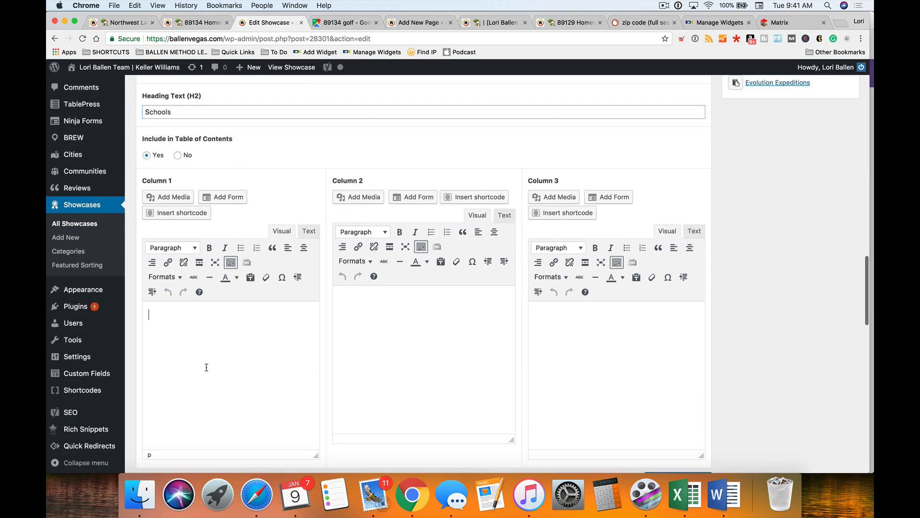
{"action": "left_click", "coordinate": [401, 319]}
{"action": "scroll", "coordinate": [401, 318], "scroll_direction": "up", "scroll_amount": 1}
{"action": "left_click", "coordinate": [679, 353]}
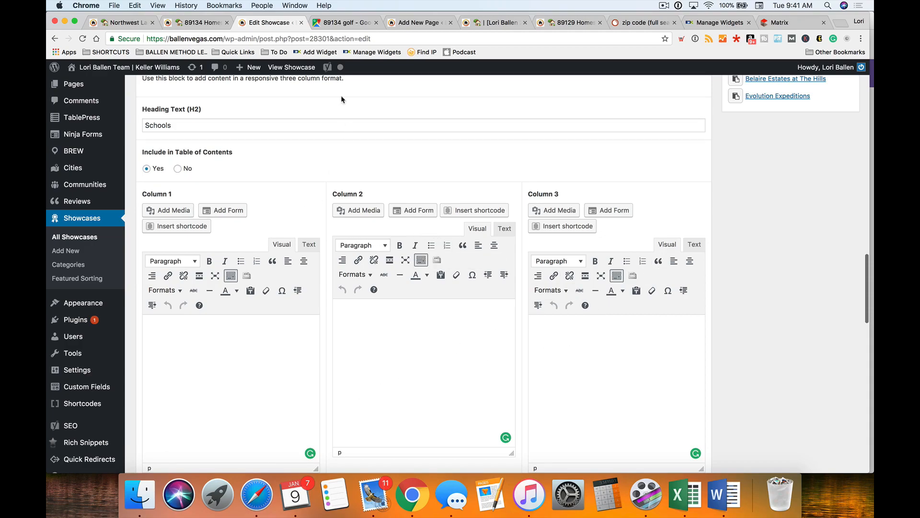
{"action": "left_click", "coordinate": [200, 26]}
{"action": "scroll", "coordinate": [228, 262], "scroll_direction": "down", "scroll_amount": 10}
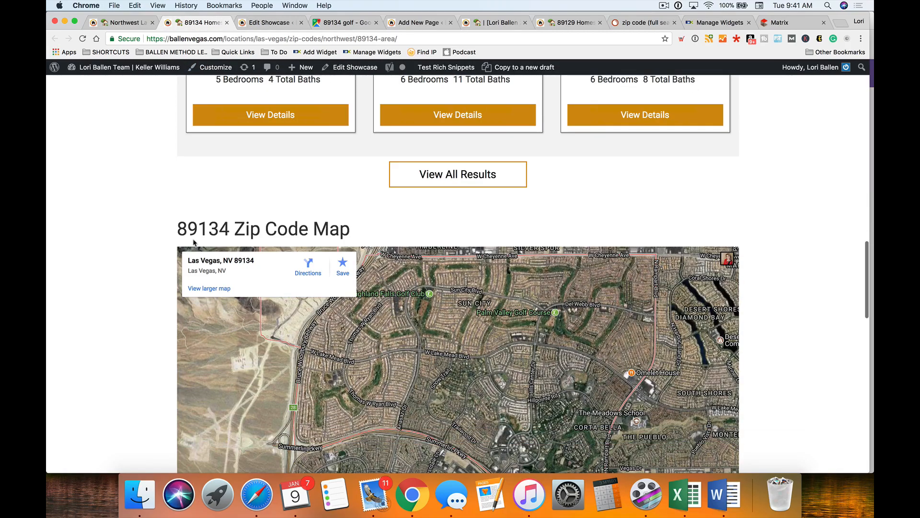
- Paste the Elementary Schools heading, photo and links into the first Schools column
{"action": "left_click", "coordinate": [499, 22]}
{"action": "left_click", "coordinate": [525, 23]}
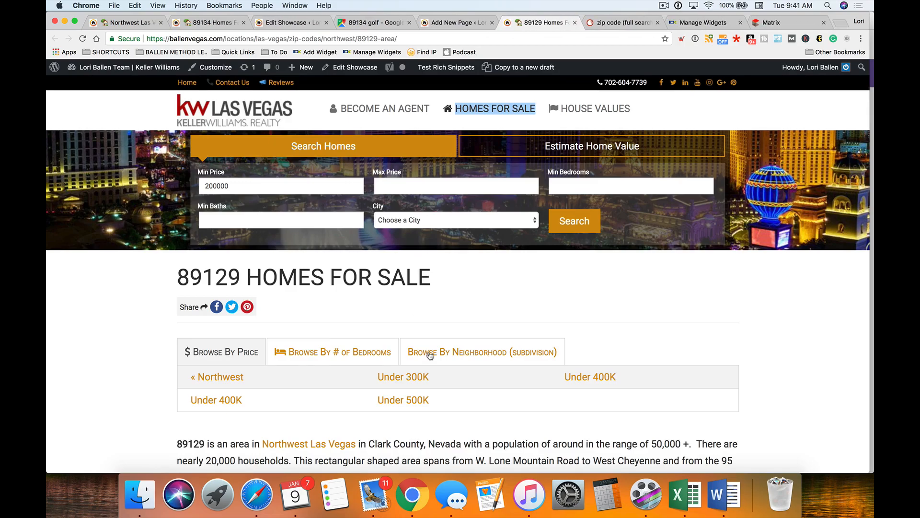
{"action": "scroll", "coordinate": [433, 355], "scroll_direction": "down", "scroll_amount": 10}
{"action": "scroll", "coordinate": [433, 354], "scroll_direction": "down", "scroll_amount": 15}
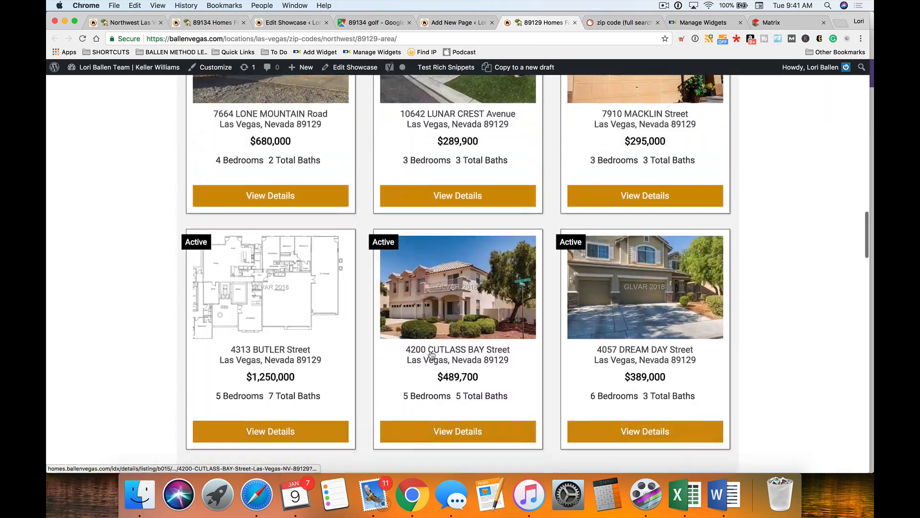
{"action": "scroll", "coordinate": [244, 338], "scroll_direction": "down", "scroll_amount": 5}
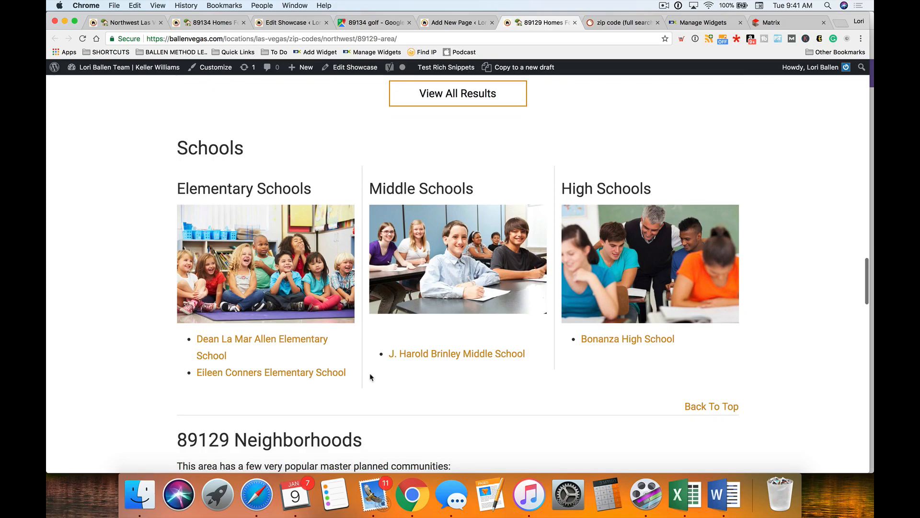
{"action": "left_click_drag", "start_coordinate": [351, 377], "coordinate": [176, 193]}
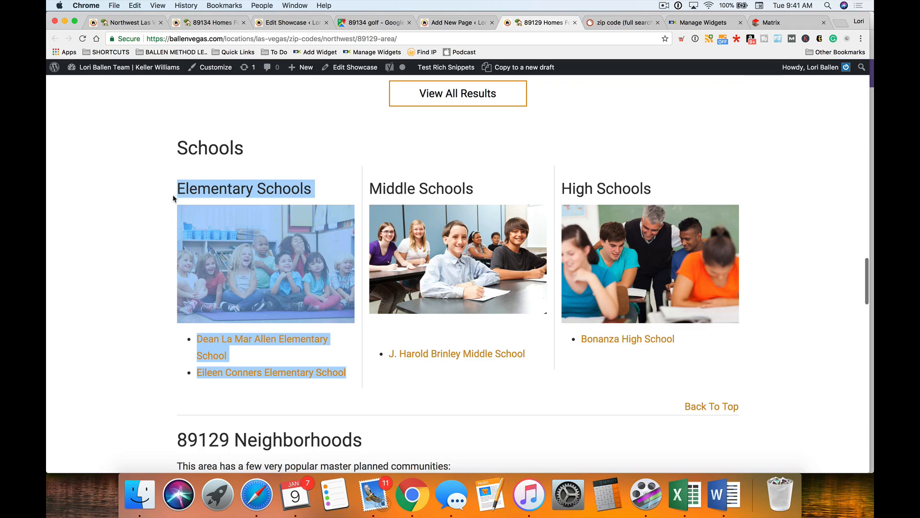
{"action": "left_click_drag", "start_coordinate": [529, 26], "coordinate": [382, 25]}
{"action": "left_click", "coordinate": [257, 27]}
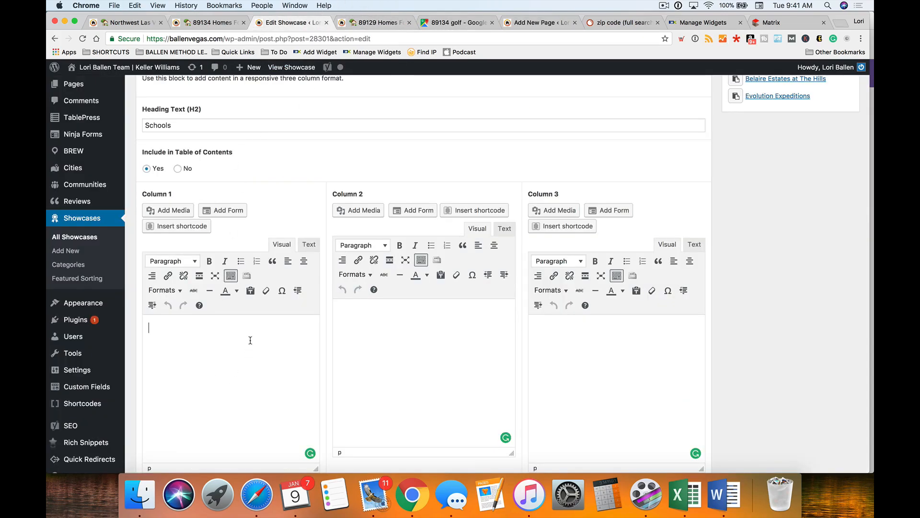
{"action": "key", "text": "super+v"}
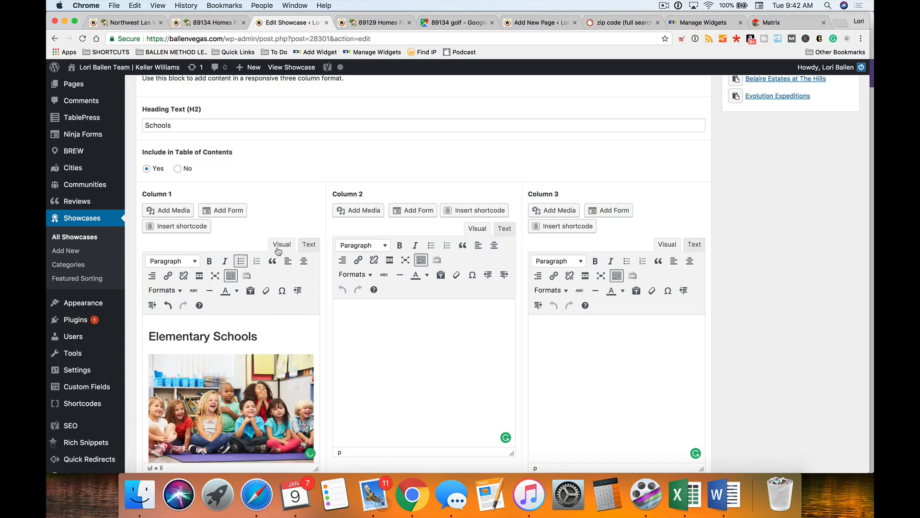
- Copy the Middle Schools heading, photo and link from the 89129 page into column 2
{"action": "left_click", "coordinate": [356, 19]}
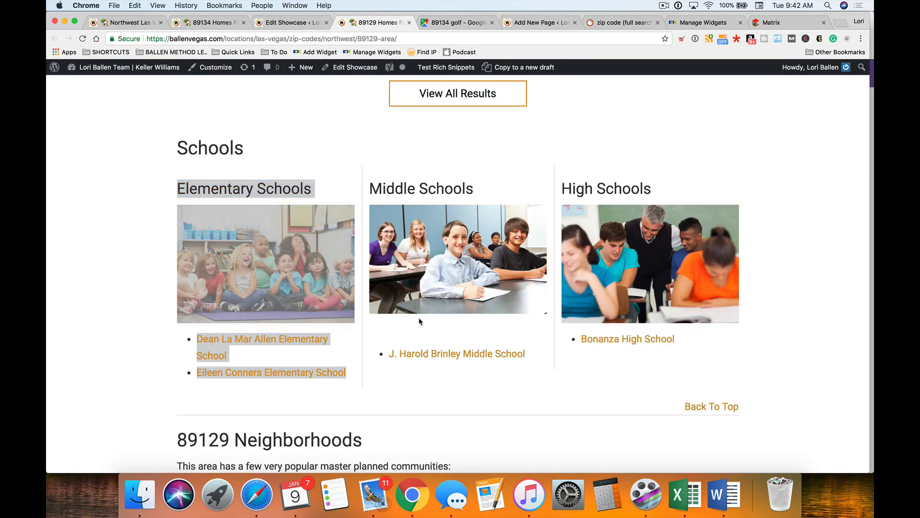
{"action": "left_click_drag", "start_coordinate": [420, 377], "coordinate": [372, 184]}
{"action": "key", "text": "super+c"}
{"action": "left_click", "coordinate": [293, 23]}
{"action": "left_click", "coordinate": [407, 367]}
{"action": "key", "text": "super+v"}
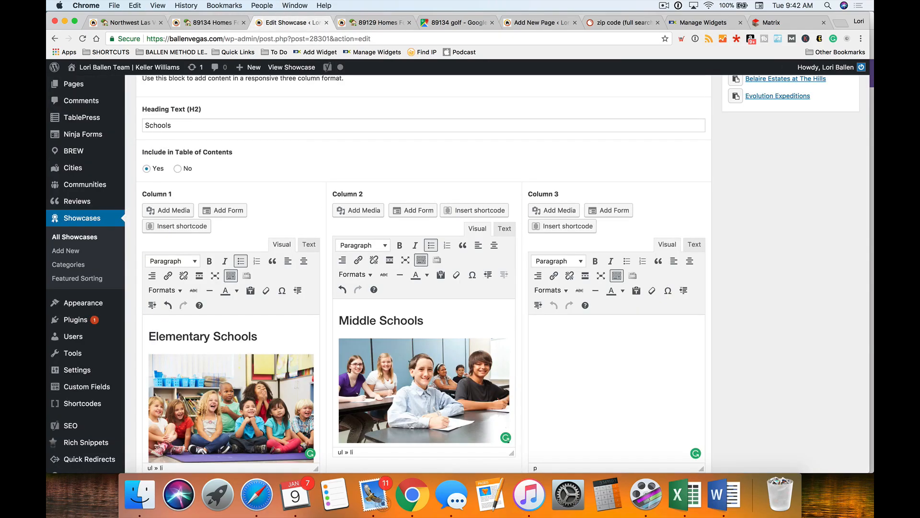
- Copy the High Schools heading, photo and link from the 89129 page into column 3
{"action": "left_click", "coordinate": [376, 22]}
{"action": "left_click", "coordinate": [671, 326]}
{"action": "left_click_drag", "start_coordinate": [671, 326], "coordinate": [562, 182]}
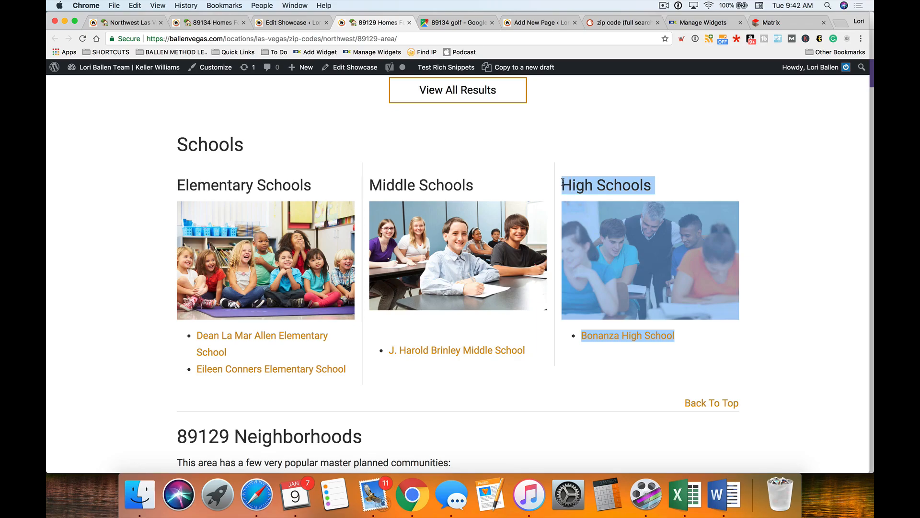
{"action": "key", "text": "super+c"}
{"action": "left_click", "coordinate": [300, 21]}
{"action": "left_click", "coordinate": [643, 392]}
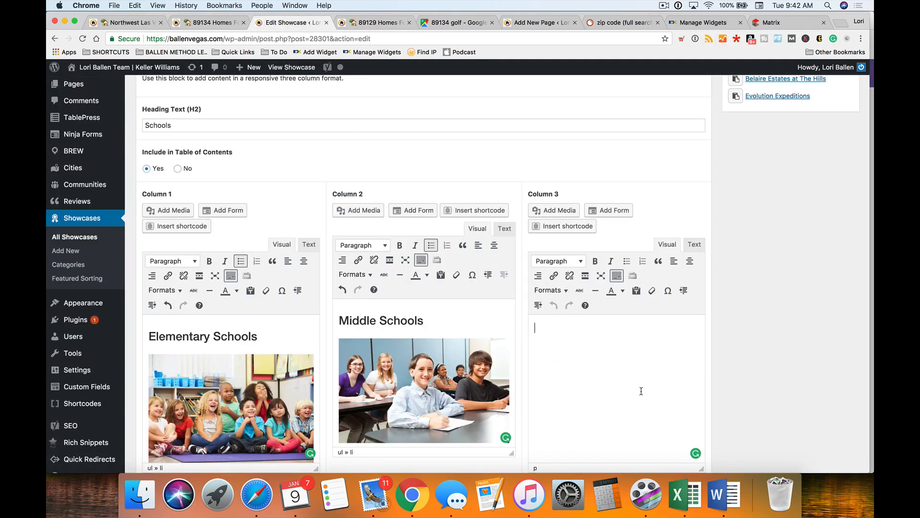
{"action": "key", "text": "super+v"}
- Remove the bullets from the Allen Elementary and Brinley Middle School links
{"action": "scroll", "coordinate": [257, 351], "scroll_direction": "down", "scroll_amount": 2}
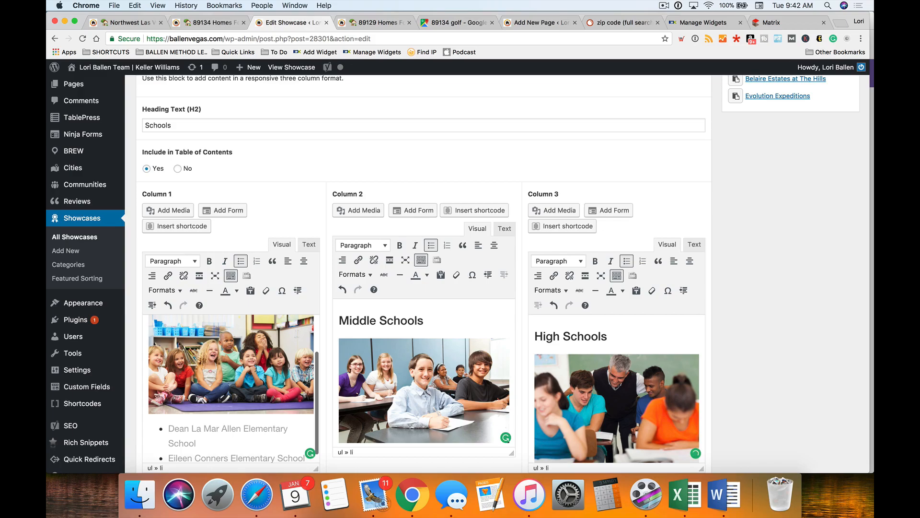
{"action": "scroll", "coordinate": [256, 367], "scroll_direction": "down", "scroll_amount": 5}
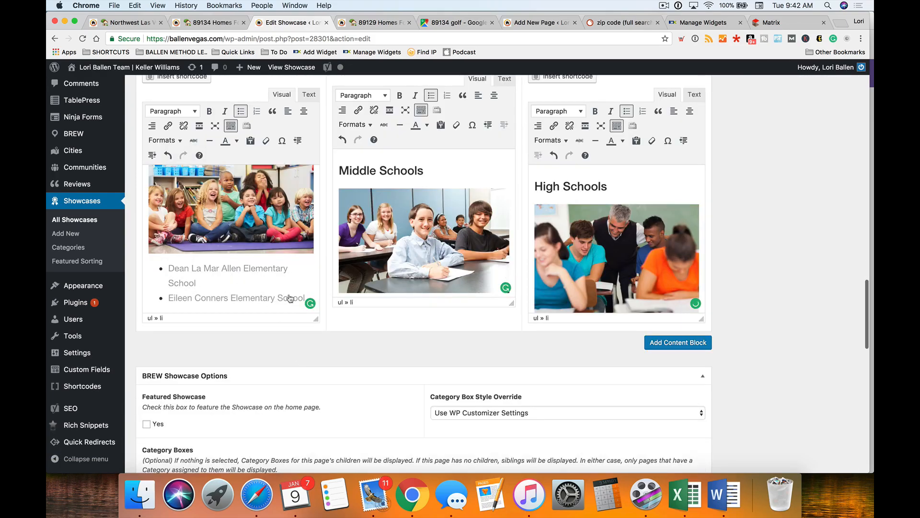
{"action": "left_click", "coordinate": [169, 264]}
{"action": "key", "text": "shift+Down"}
{"action": "key", "text": "shift+Down"}
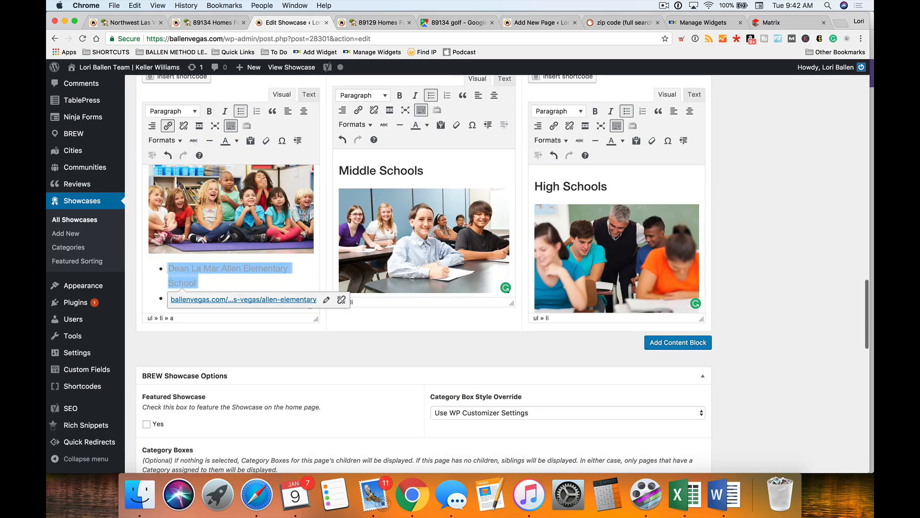
{"action": "left_click", "coordinate": [241, 112]}
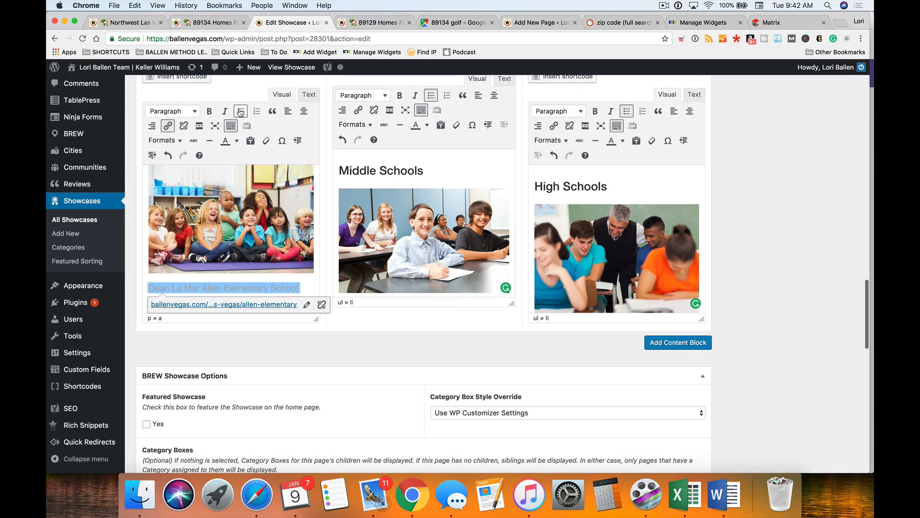
{"action": "scroll", "coordinate": [435, 231], "scroll_direction": "down", "scroll_amount": 1}
{"action": "scroll", "coordinate": [435, 237], "scroll_direction": "down", "scroll_amount": 4}
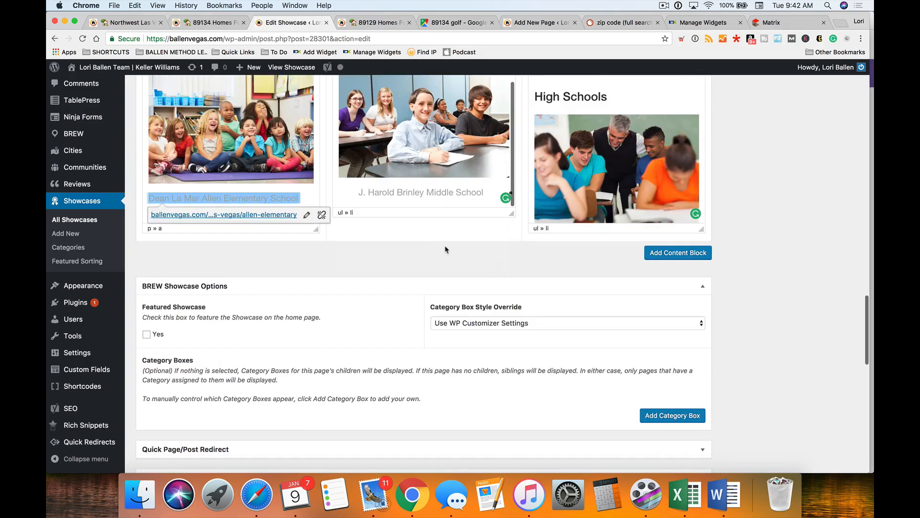
{"action": "left_click_drag", "start_coordinate": [485, 197], "coordinate": [352, 191]}
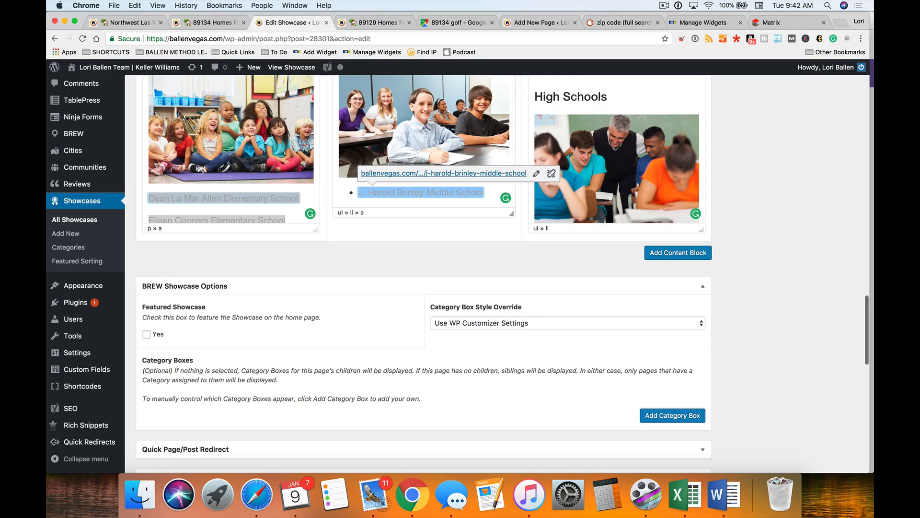
{"action": "scroll", "coordinate": [375, 350], "scroll_direction": "up", "scroll_amount": 2}
{"action": "scroll", "coordinate": [375, 350], "scroll_direction": "up", "scroll_amount": 3}
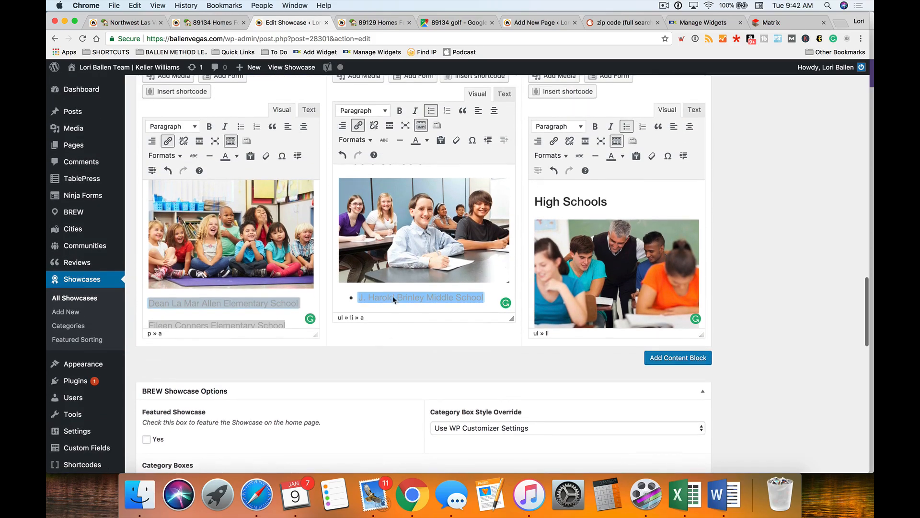
{"action": "left_click", "coordinate": [431, 111]}
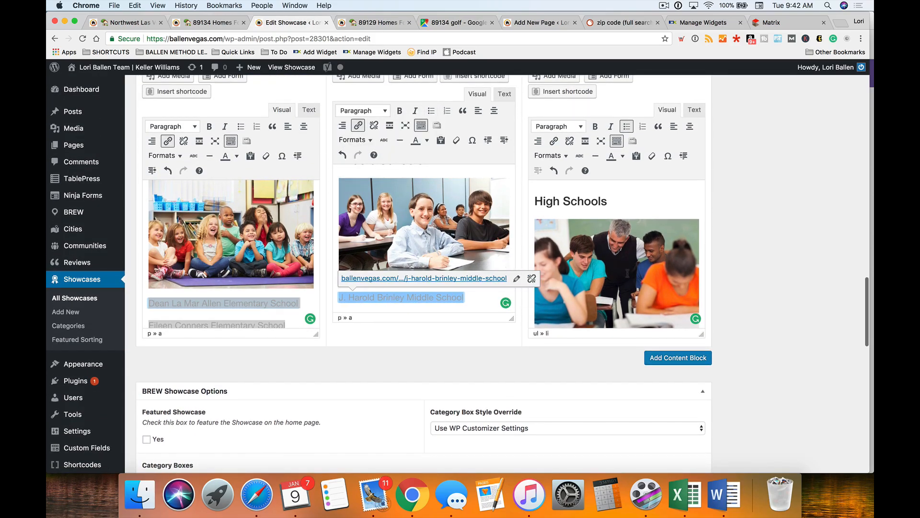
- Remove the bullet from the Bonanza High School link and recheck the elementary link
{"action": "scroll", "coordinate": [629, 274], "scroll_direction": "down", "scroll_amount": 2}
{"action": "scroll", "coordinate": [614, 273], "scroll_direction": "down", "scroll_amount": 1}
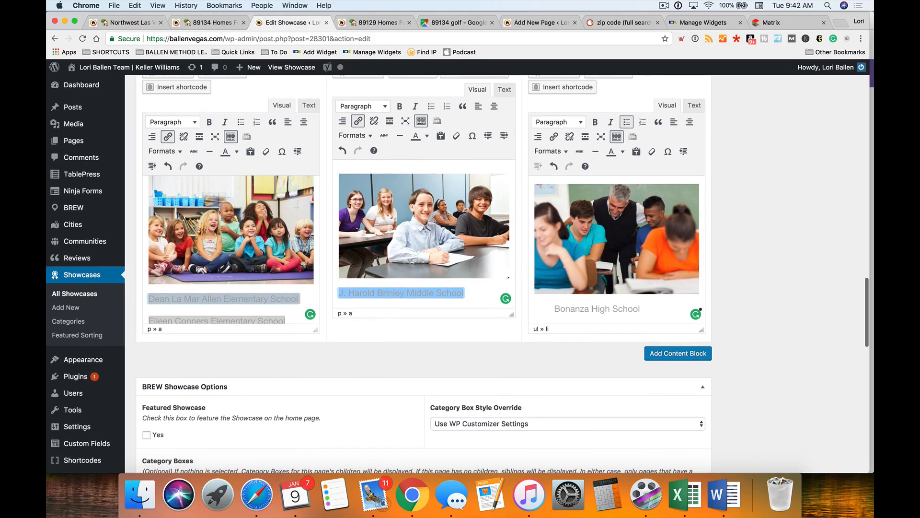
{"action": "triple_click", "coordinate": [655, 314]}
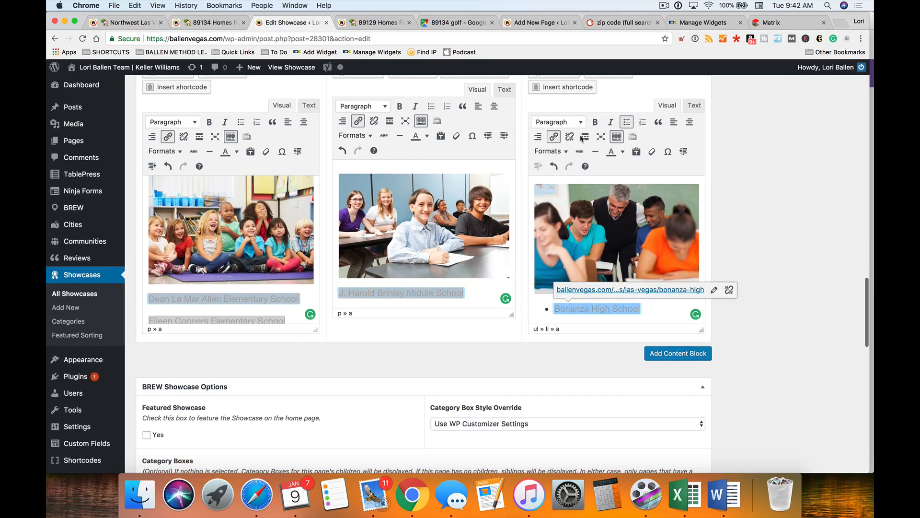
{"action": "left_click", "coordinate": [627, 122]}
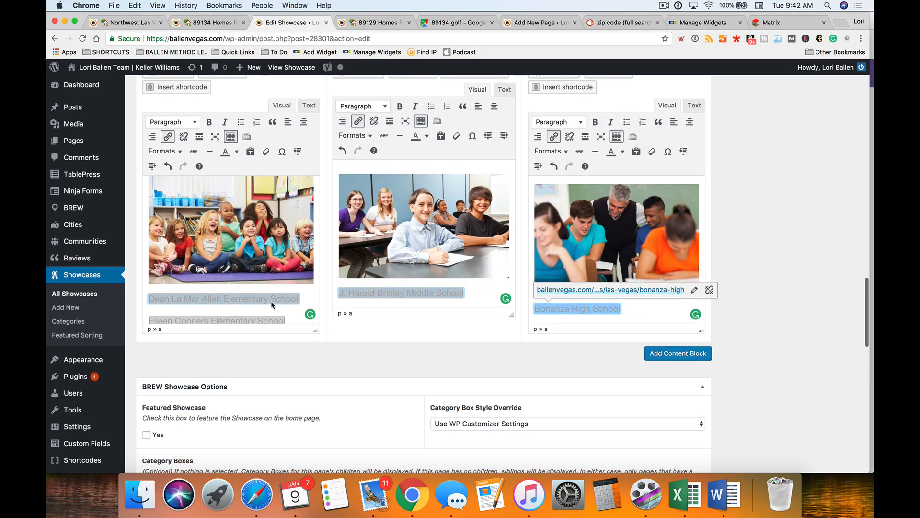
{"action": "scroll", "coordinate": [235, 310], "scroll_direction": "down", "scroll_amount": 1}
{"action": "left_click", "coordinate": [293, 312]}
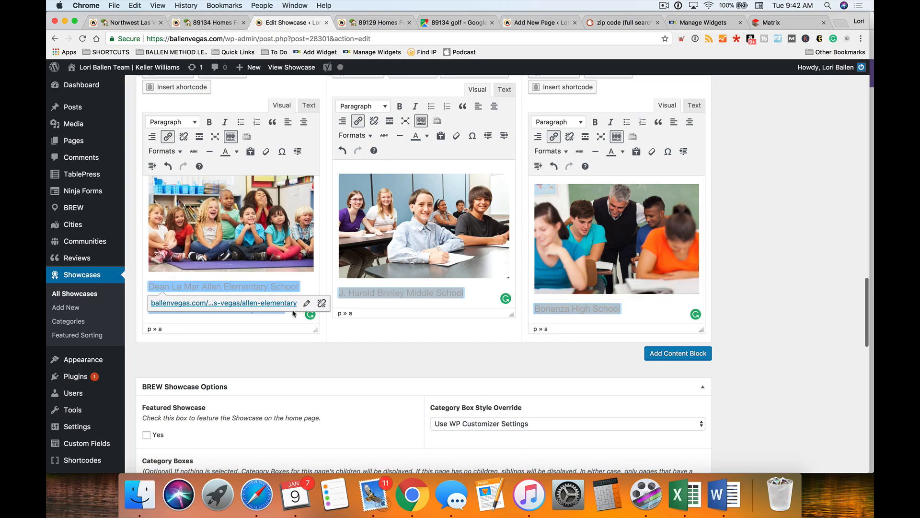
{"action": "scroll", "coordinate": [238, 355], "scroll_direction": "up", "scroll_amount": 2}
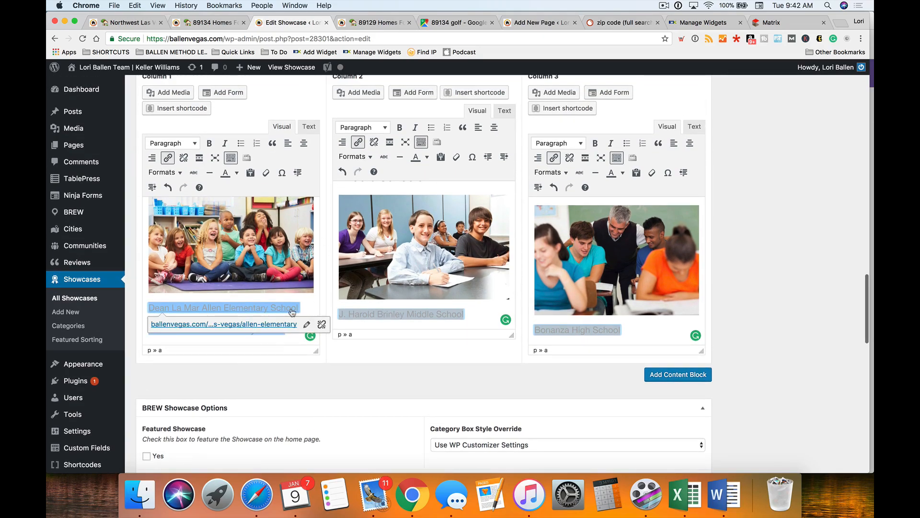
{"action": "scroll", "coordinate": [307, 347], "scroll_direction": "up", "scroll_amount": 2}
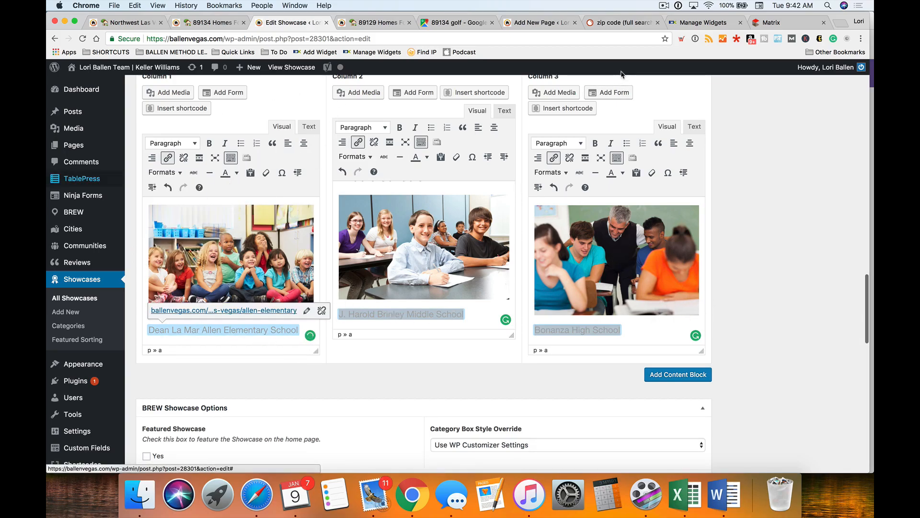
- Rerun the saved Community, Zip and Schools search with zip code 89134
{"action": "left_click", "coordinate": [791, 19]}
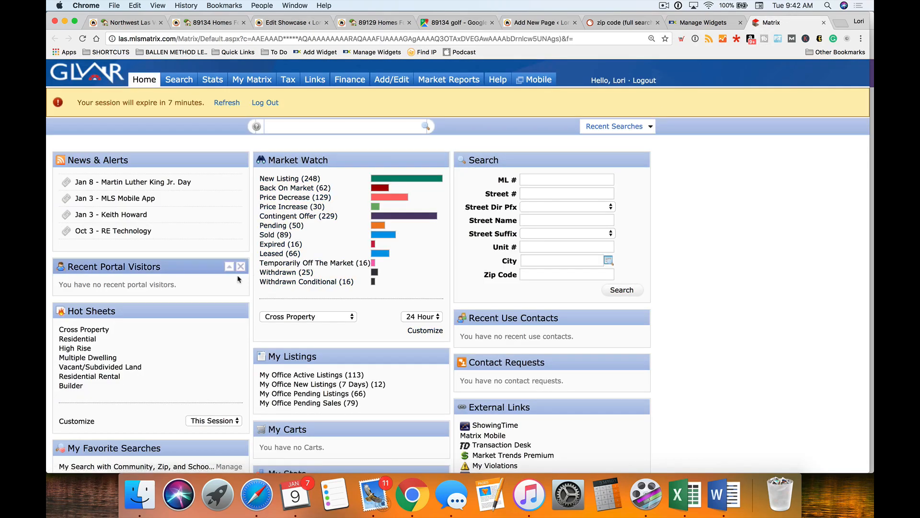
{"action": "scroll", "coordinate": [213, 285], "scroll_direction": "down", "scroll_amount": 4}
{"action": "scroll", "coordinate": [213, 286], "scroll_direction": "down", "scroll_amount": 2}
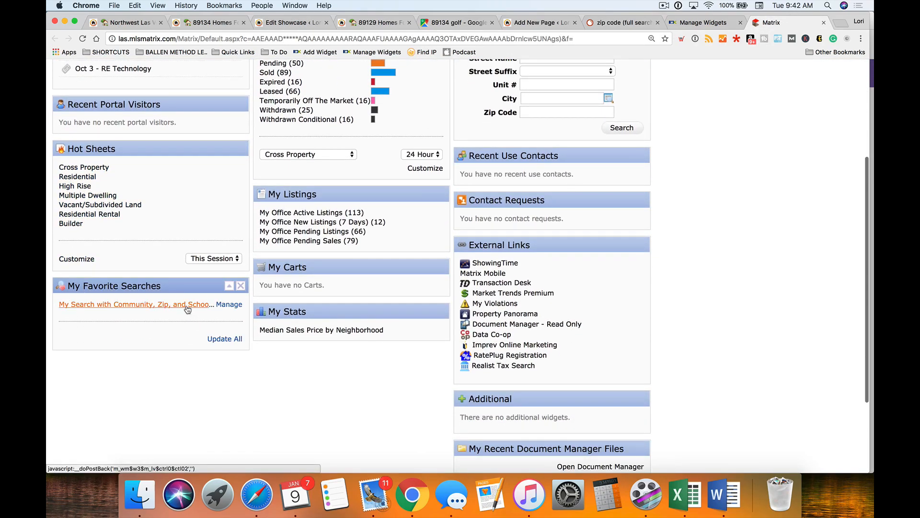
{"action": "left_click", "coordinate": [177, 304]}
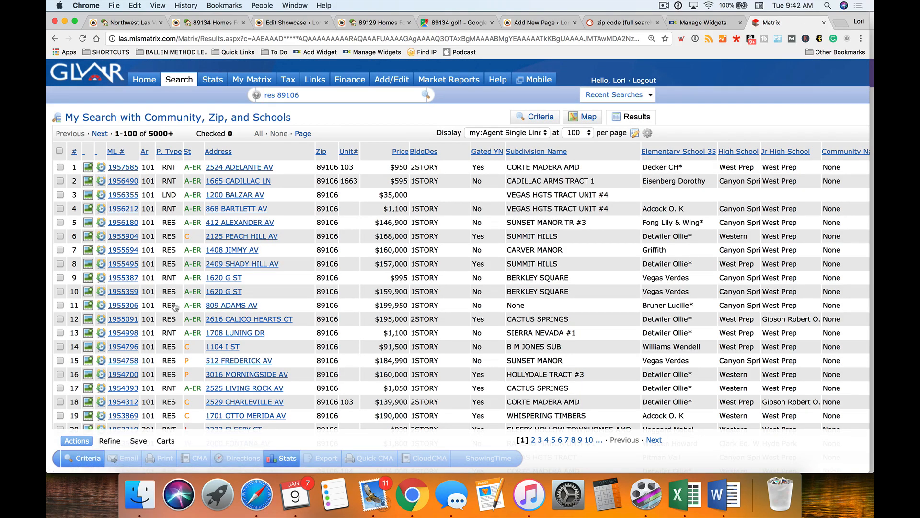
{"action": "left_click", "coordinate": [543, 114]}
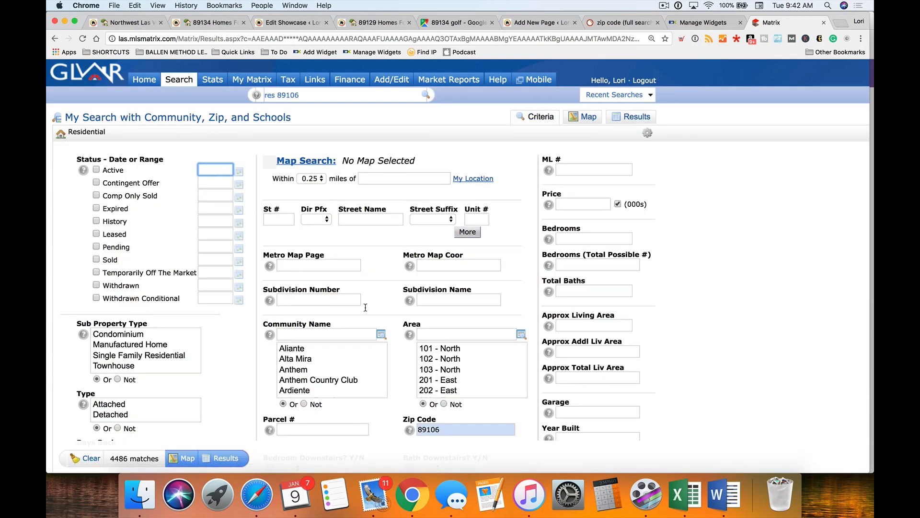
{"action": "scroll", "coordinate": [451, 376], "scroll_direction": "down", "scroll_amount": 2}
{"action": "scroll", "coordinate": [466, 430], "scroll_direction": "down", "scroll_amount": 1}
{"action": "left_click_drag", "start_coordinate": [457, 411], "coordinate": [379, 404]}
{"action": "type", "text": "89134"}
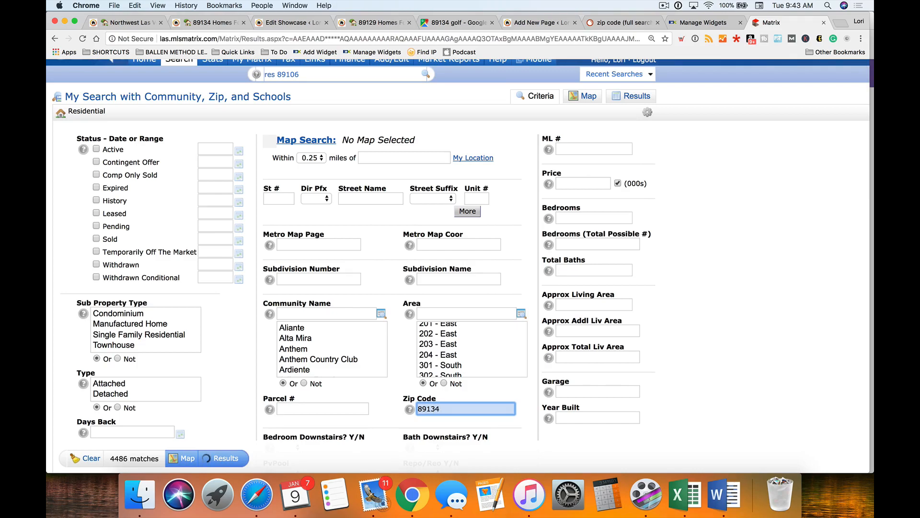
{"action": "key", "text": "Return"}
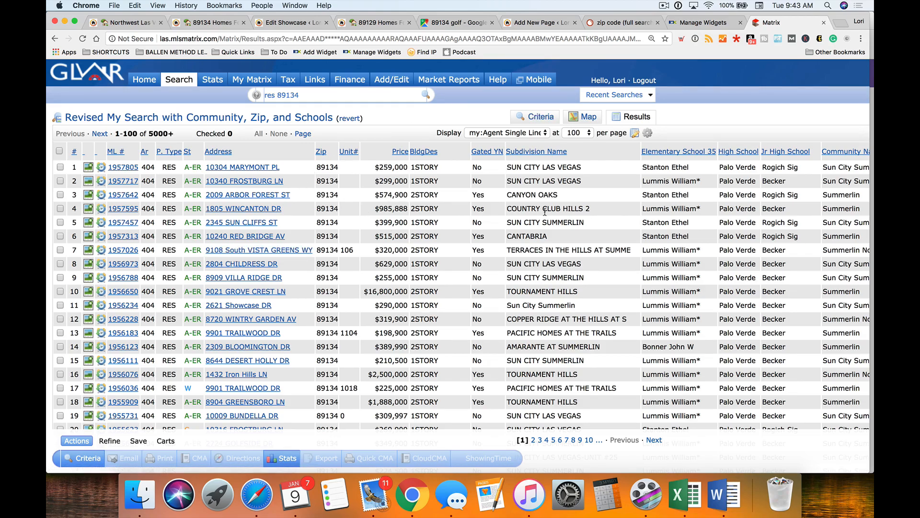
- Include Active and Sold (last 180 days) listings and view the 576 results
{"action": "scroll", "coordinate": [598, 208], "scroll_direction": "right", "scroll_amount": 5}
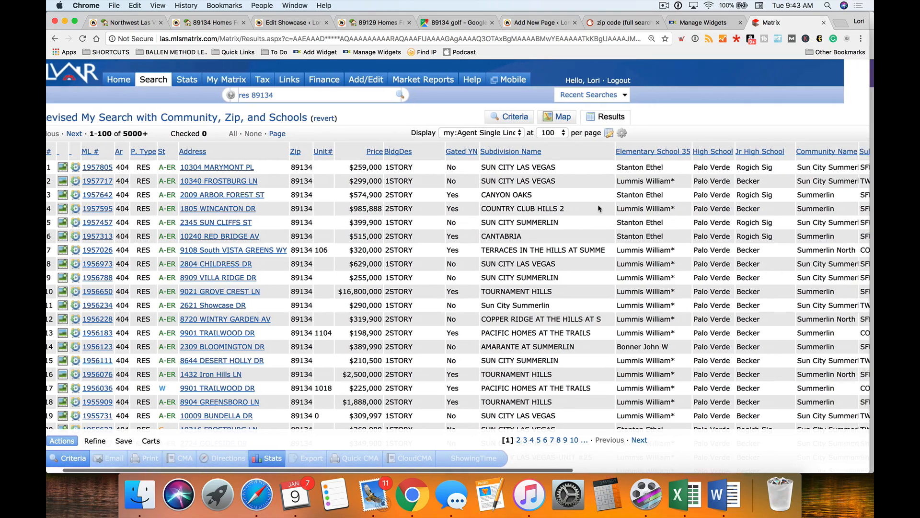
{"action": "left_click", "coordinate": [548, 149]}
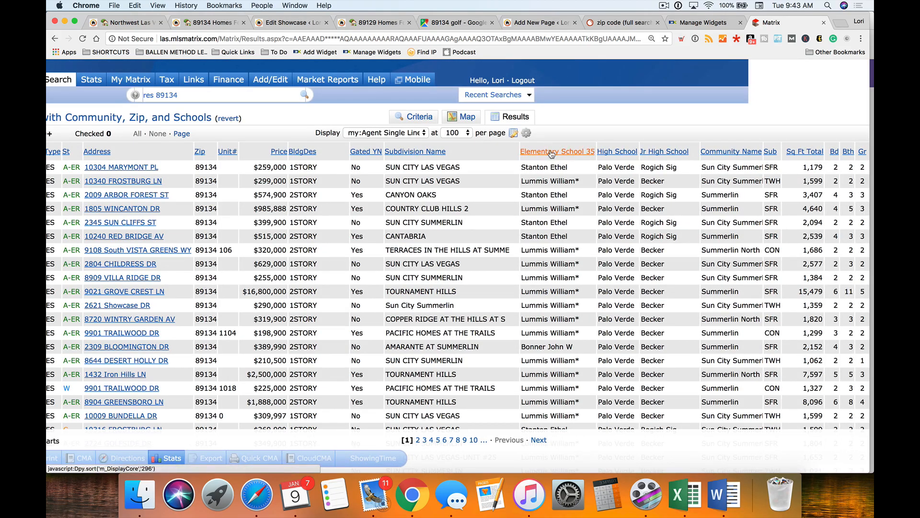
{"action": "left_click", "coordinate": [553, 117]}
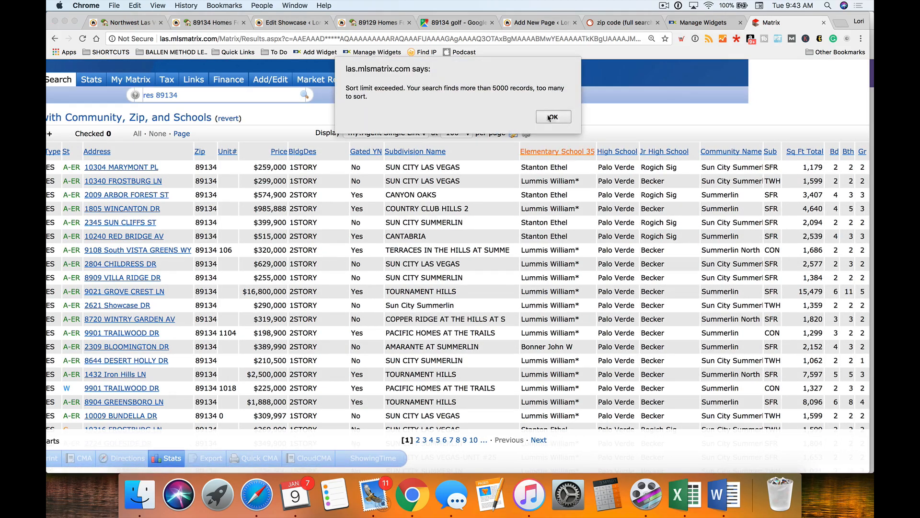
{"action": "left_click", "coordinate": [416, 117]}
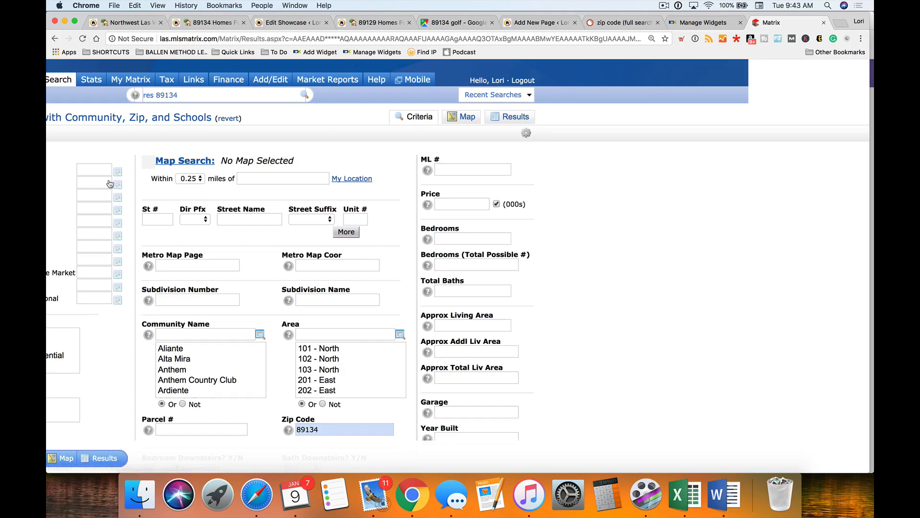
{"action": "scroll", "coordinate": [144, 259], "scroll_direction": "left", "scroll_amount": 5}
{"action": "left_click", "coordinate": [97, 260]}
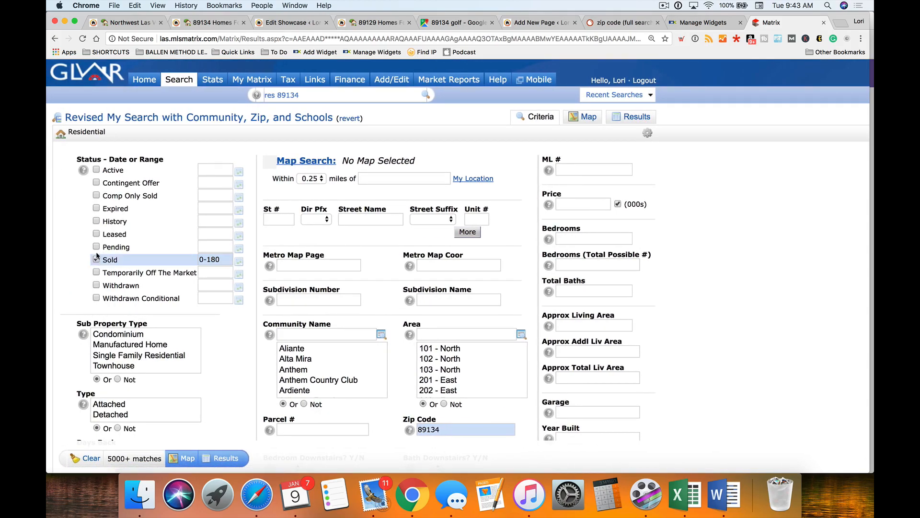
{"action": "left_click", "coordinate": [97, 170]}
{"action": "left_click", "coordinate": [227, 459]}
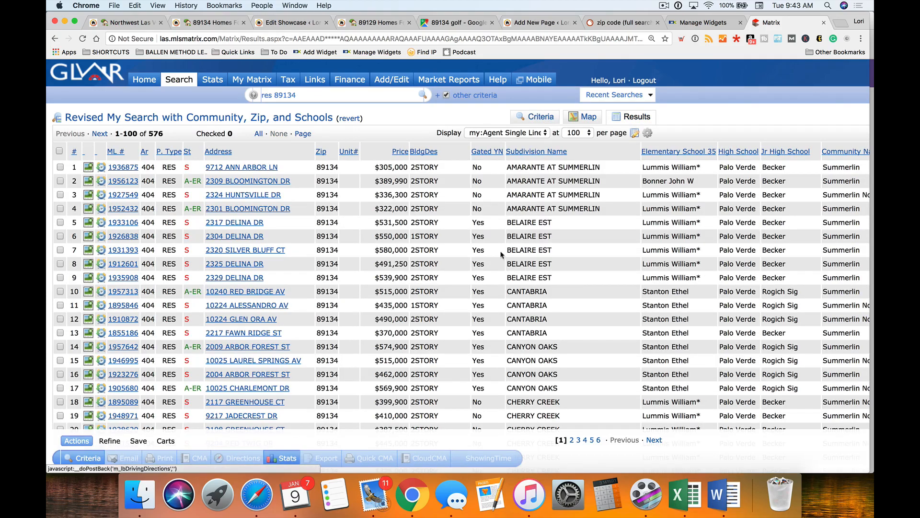
{"action": "left_click", "coordinate": [677, 151]}
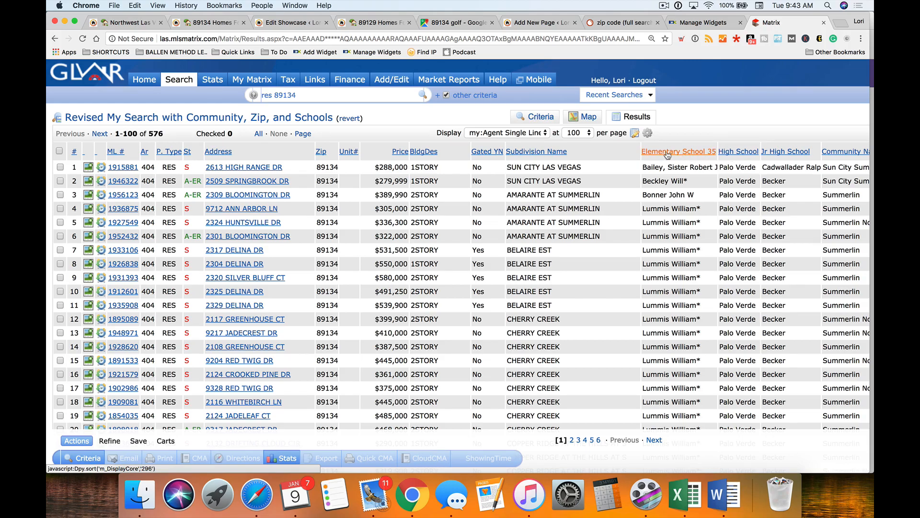
{"action": "scroll", "coordinate": [690, 191], "scroll_direction": "down", "scroll_amount": 5}
{"action": "scroll", "coordinate": [691, 196], "scroll_direction": "up", "scroll_amount": 5}
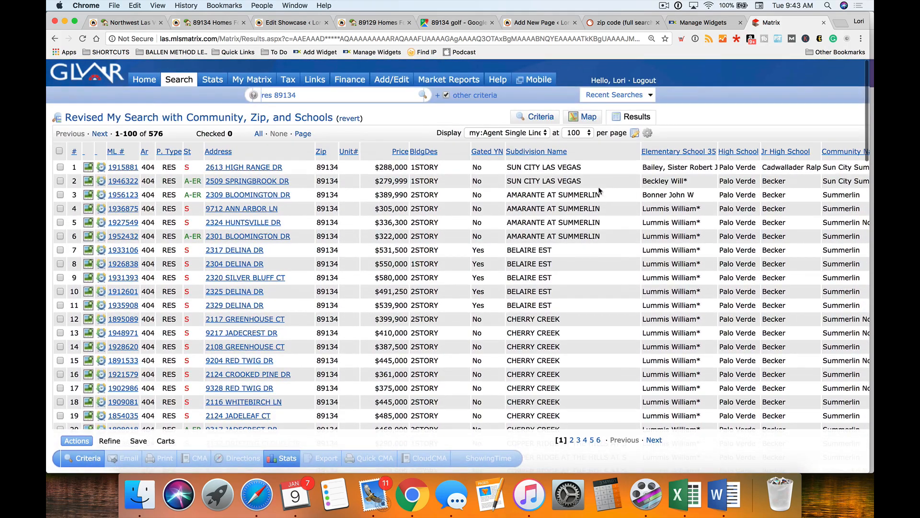
{"action": "scroll", "coordinate": [658, 231], "scroll_direction": "down", "scroll_amount": 1}
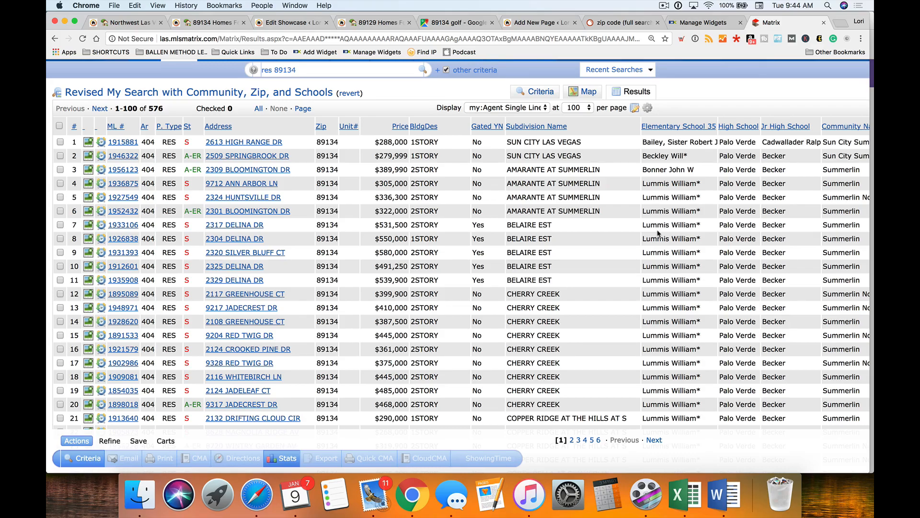
{"action": "scroll", "coordinate": [658, 233], "scroll_direction": "up", "scroll_amount": 1}
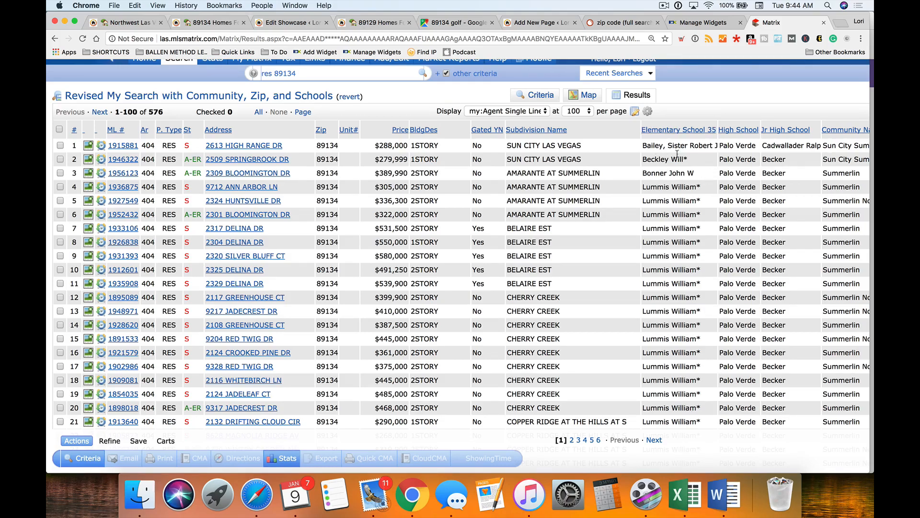
{"action": "scroll", "coordinate": [633, 167], "scroll_direction": "down", "scroll_amount": 1}
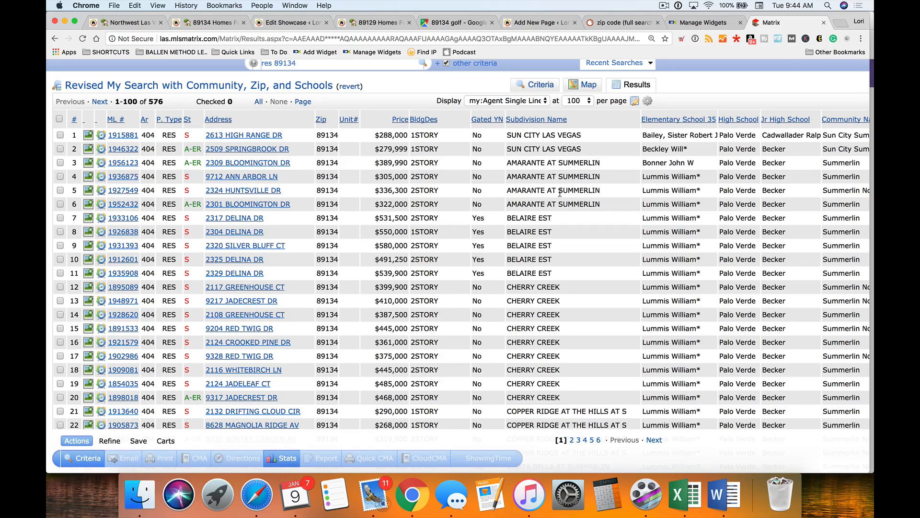
{"action": "scroll", "coordinate": [527, 186], "scroll_direction": "down", "scroll_amount": 5}
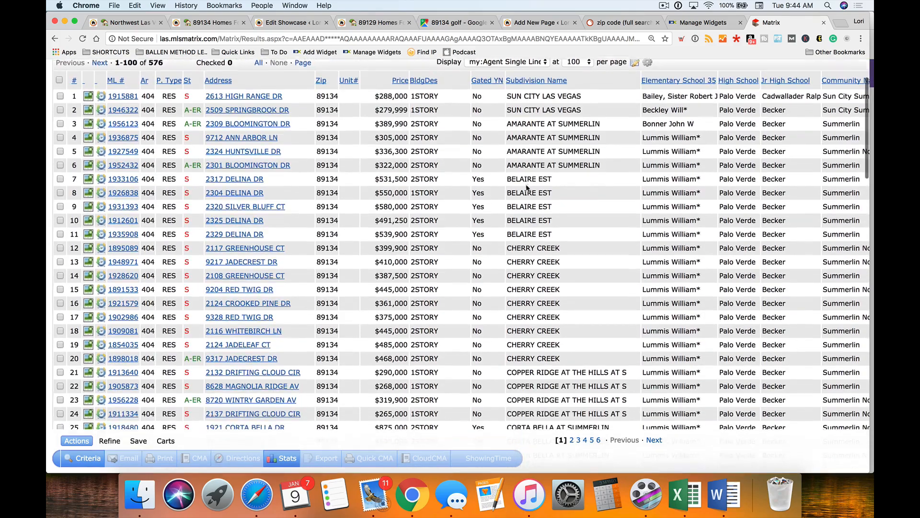
{"action": "scroll", "coordinate": [526, 185], "scroll_direction": "up", "scroll_amount": 2}
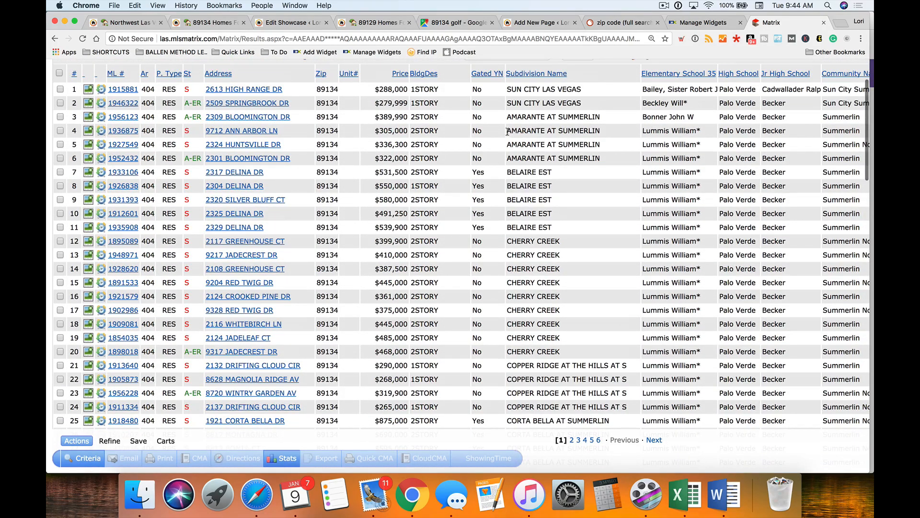
{"action": "left_click_drag", "start_coordinate": [512, 117], "coordinate": [603, 120]}
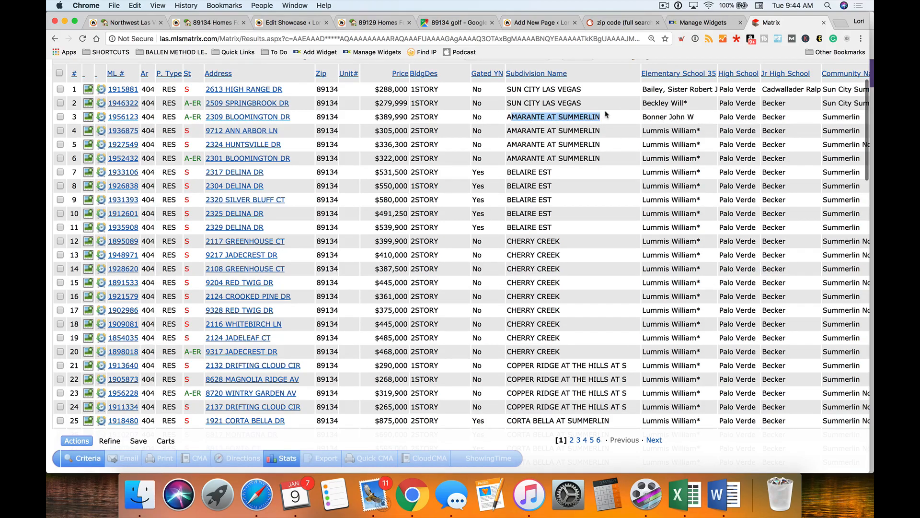
{"action": "scroll", "coordinate": [605, 148], "scroll_direction": "down", "scroll_amount": 3}
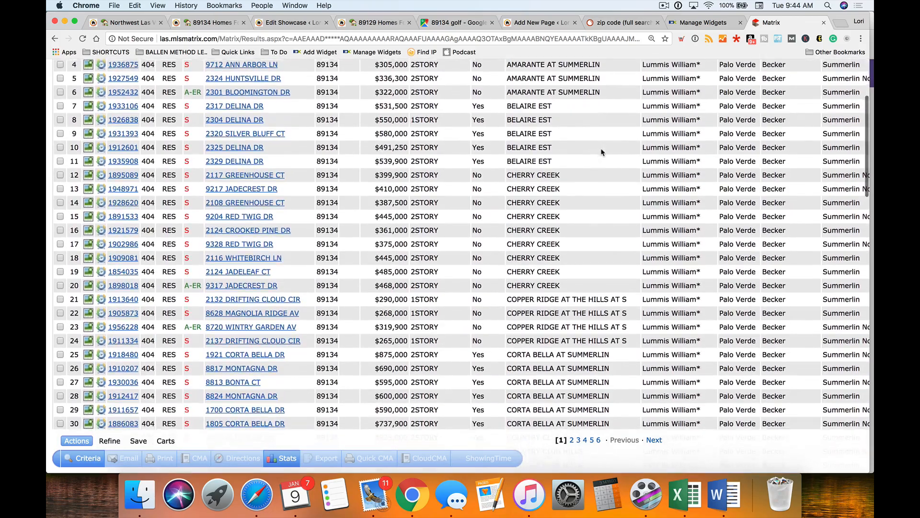
{"action": "scroll", "coordinate": [600, 156], "scroll_direction": "up", "scroll_amount": 1}
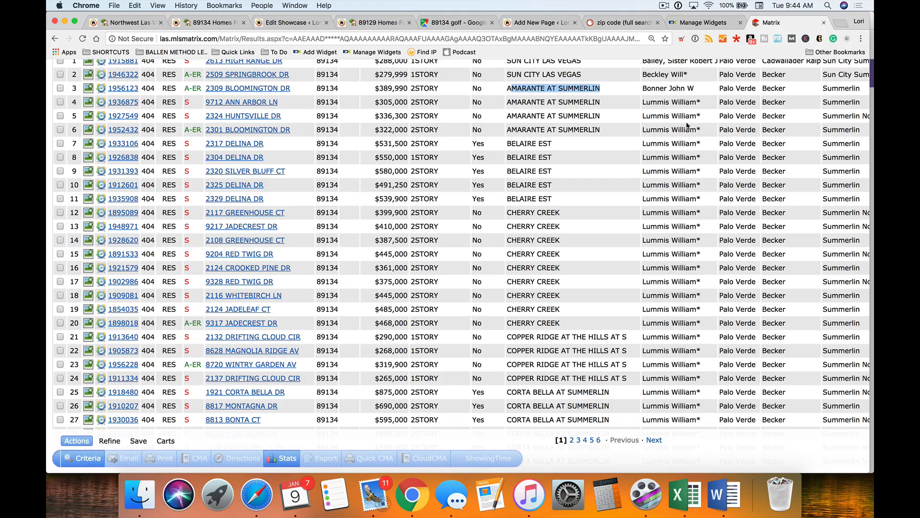
{"action": "left_click_drag", "start_coordinate": [703, 102], "coordinate": [643, 102]}
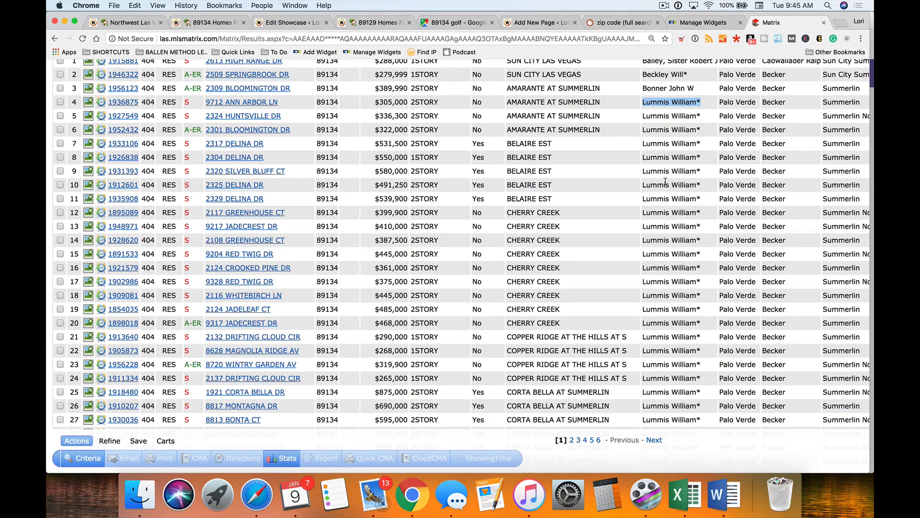
{"action": "left_click", "coordinate": [686, 104]}
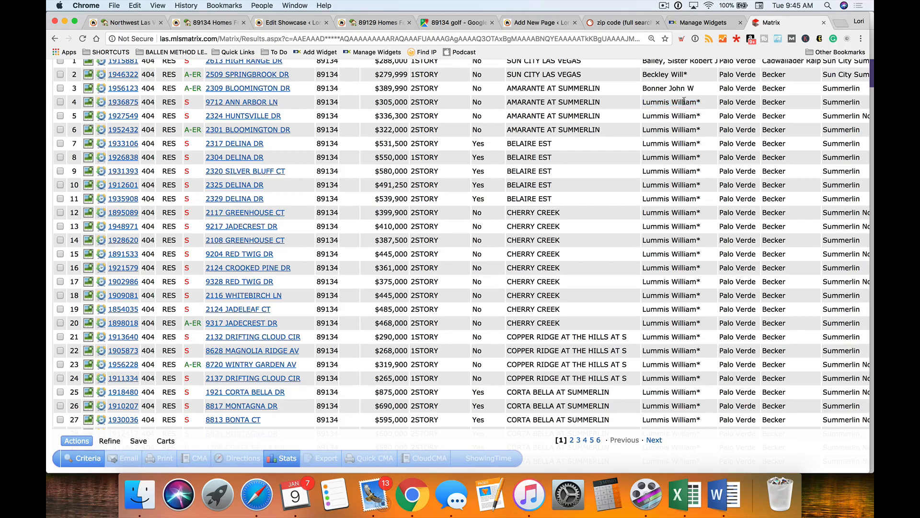
- Search Google for 'lummis william' and copy the name William R. Lummis Elementary School
{"action": "left_click", "coordinate": [841, 23]}
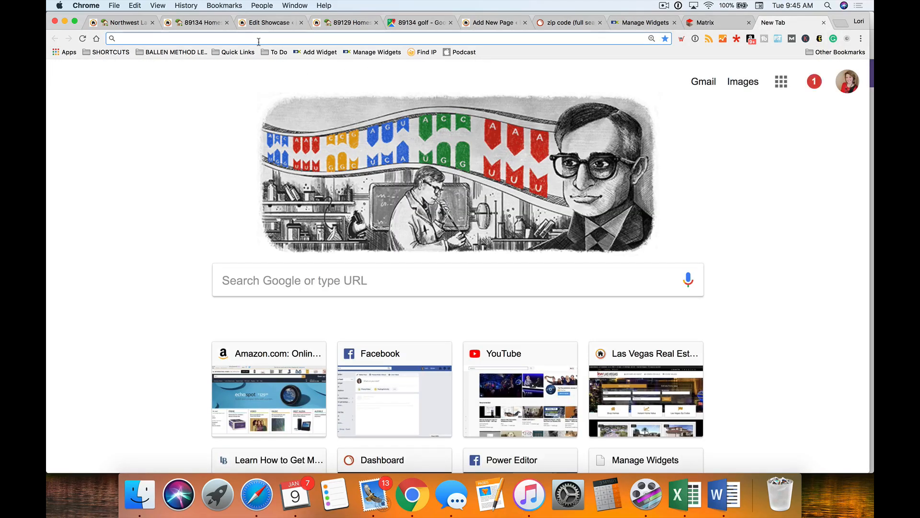
{"action": "type", "text": "lummis william"}
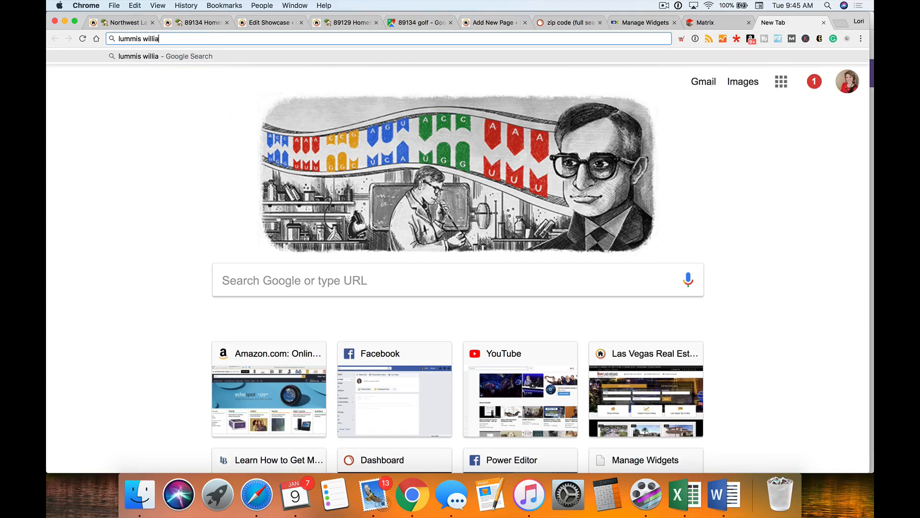
{"action": "key", "text": "Return"}
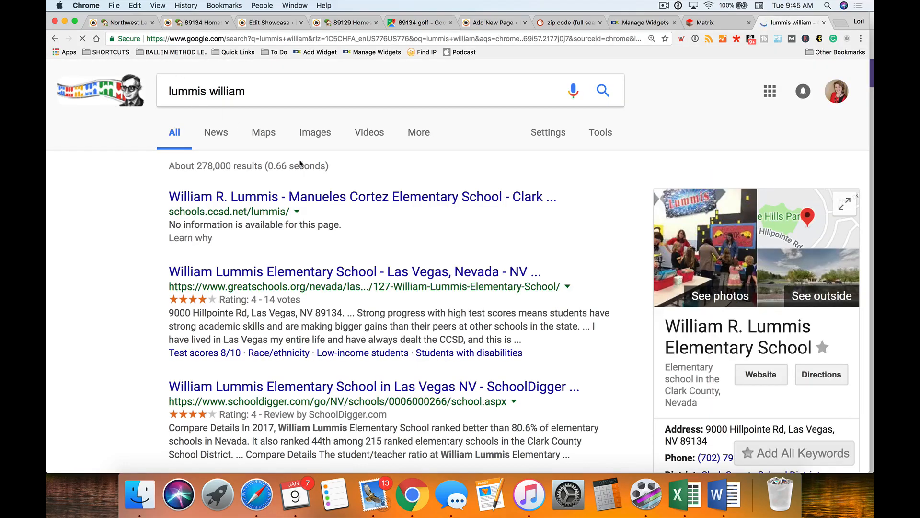
{"action": "scroll", "coordinate": [412, 231], "scroll_direction": "down", "scroll_amount": 3}
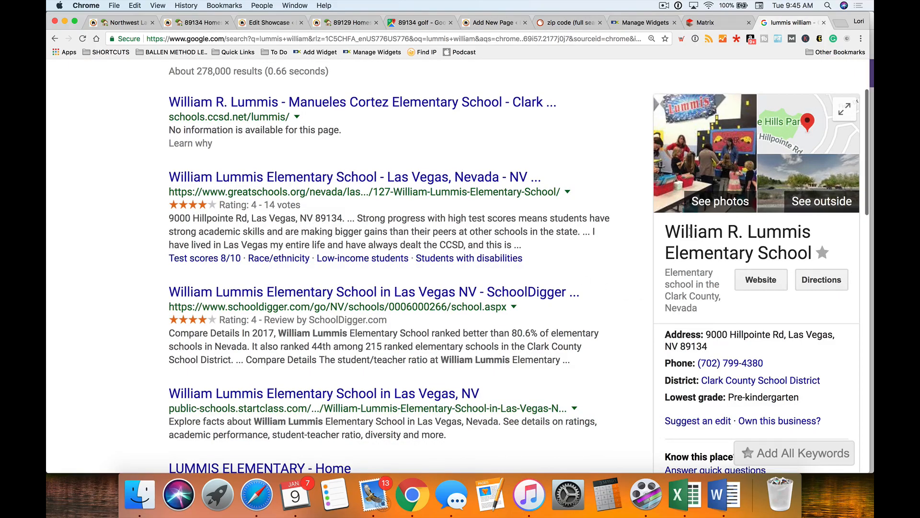
{"action": "scroll", "coordinate": [707, 239], "scroll_direction": "up", "scroll_amount": 3}
{"action": "left_click", "coordinate": [291, 90]}
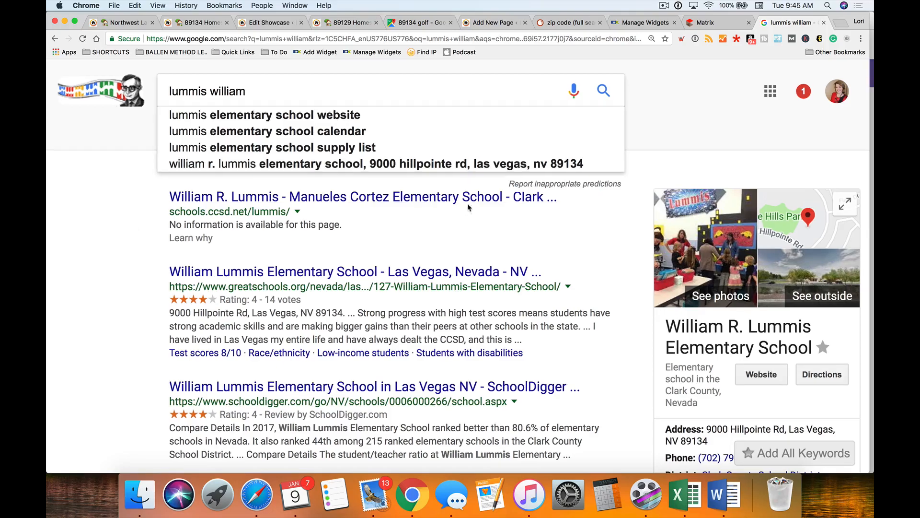
{"action": "scroll", "coordinate": [662, 290], "scroll_direction": "down", "scroll_amount": 2}
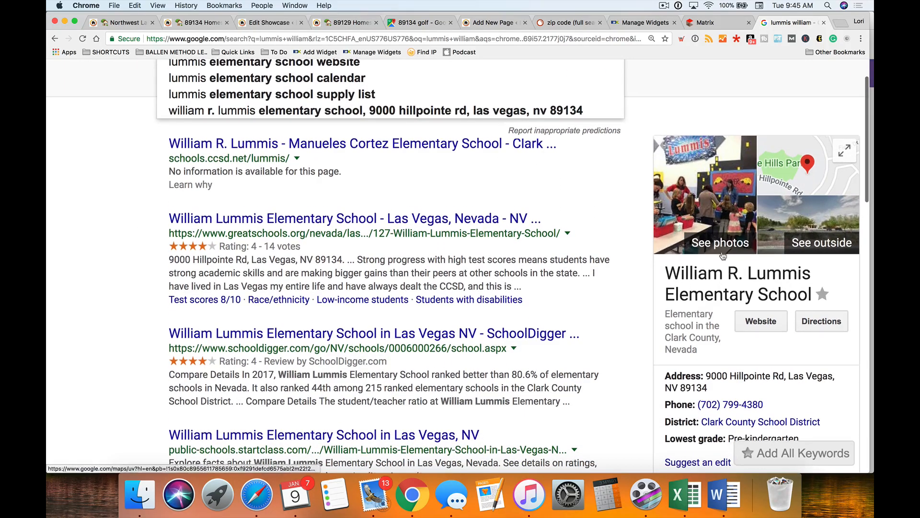
{"action": "scroll", "coordinate": [701, 238], "scroll_direction": "down", "scroll_amount": 2}
{"action": "left_click_drag", "start_coordinate": [666, 236], "coordinate": [808, 257]}
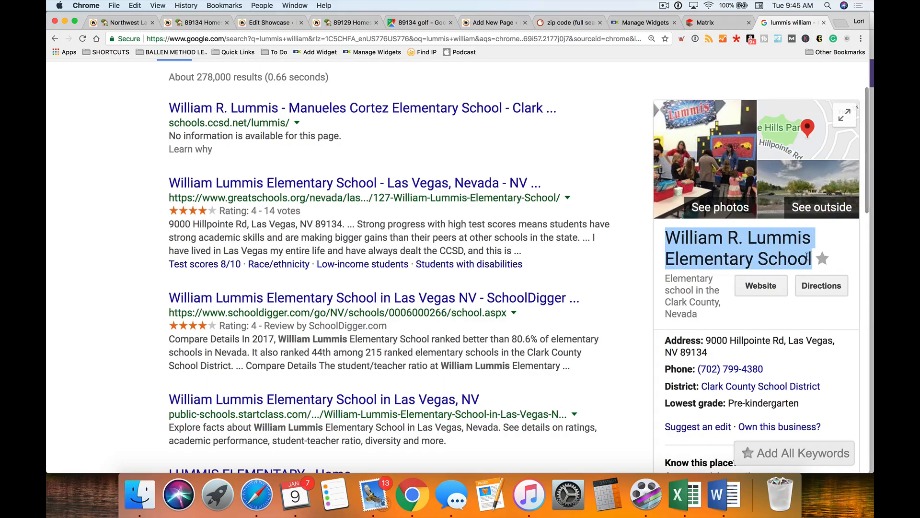
{"action": "key", "text": "super+c"}
{"action": "left_click", "coordinate": [643, 23]}
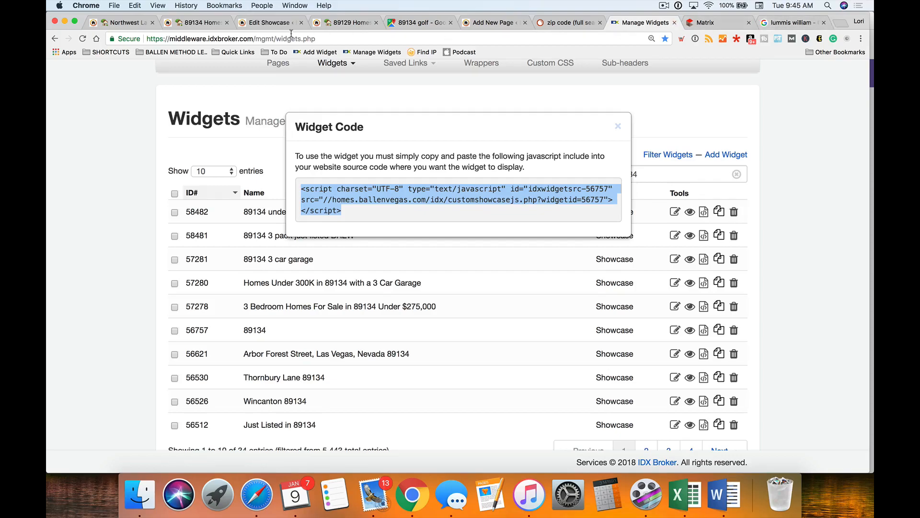
- Replace the Dean La Mar Allen caption with 'William R. Lummis Elementary School'
{"action": "left_click", "coordinate": [269, 23]}
{"action": "scroll", "coordinate": [241, 329], "scroll_direction": "down", "scroll_amount": 2}
{"action": "left_click", "coordinate": [235, 310]}
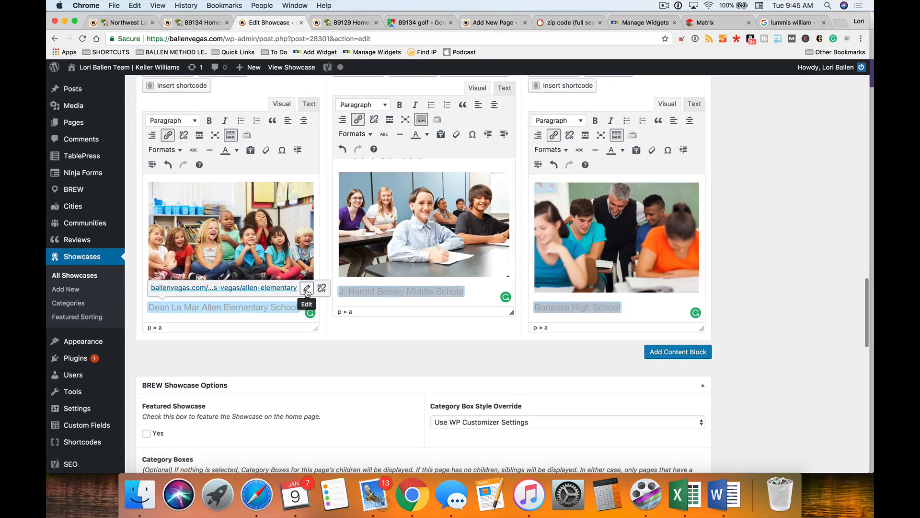
{"action": "key", "text": "super+v"}
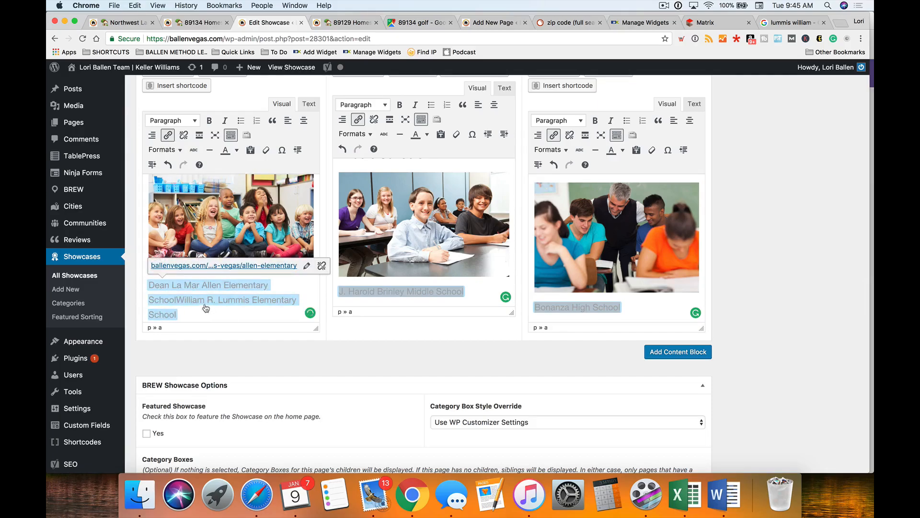
{"action": "key", "text": "BackSpace"}
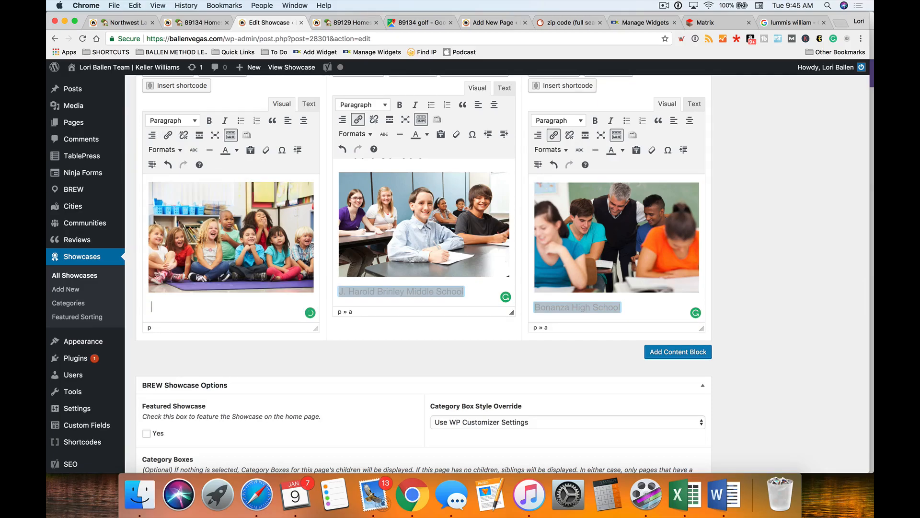
{"action": "key", "text": "BackSpace"}
{"action": "key", "text": "super+v"}
{"action": "scroll", "coordinate": [278, 269], "scroll_direction": "down", "scroll_amount": 2}
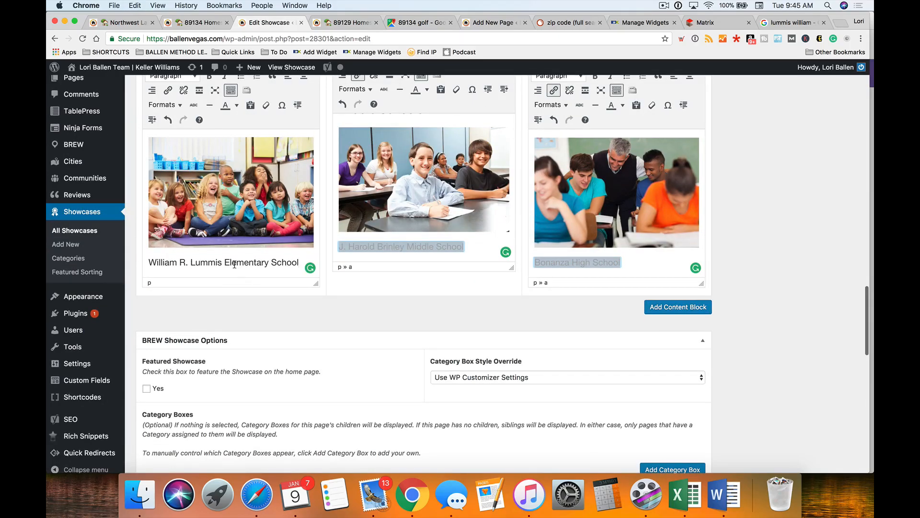
{"action": "key", "text": "Return"}
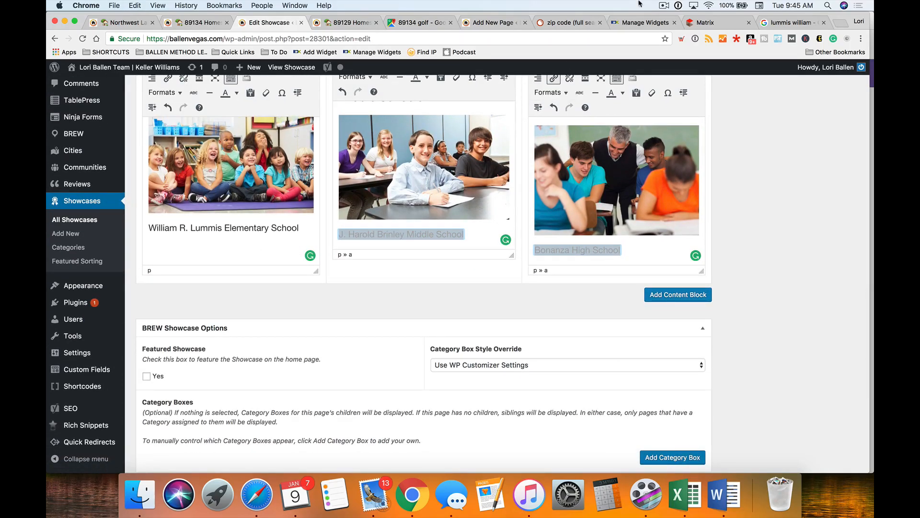
{"action": "left_click", "coordinate": [705, 23]}
{"action": "scroll", "coordinate": [688, 237], "scroll_direction": "down", "scroll_amount": 10}
{"action": "scroll", "coordinate": [689, 237], "scroll_direction": "down", "scroll_amount": 12}
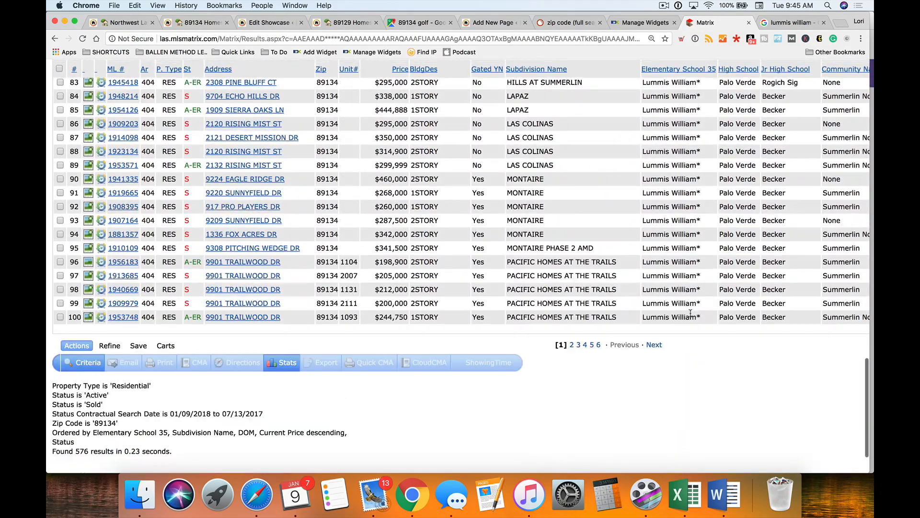
{"action": "scroll", "coordinate": [691, 312], "scroll_direction": "down", "scroll_amount": 3}
{"action": "left_click", "coordinate": [654, 316]}
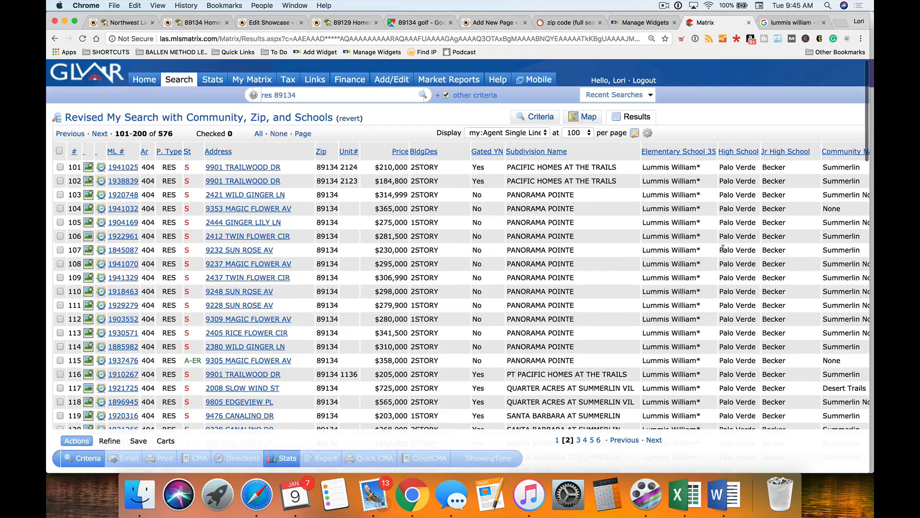
{"action": "scroll", "coordinate": [693, 259], "scroll_direction": "down", "scroll_amount": 10}
{"action": "scroll", "coordinate": [682, 263], "scroll_direction": "down", "scroll_amount": 11}
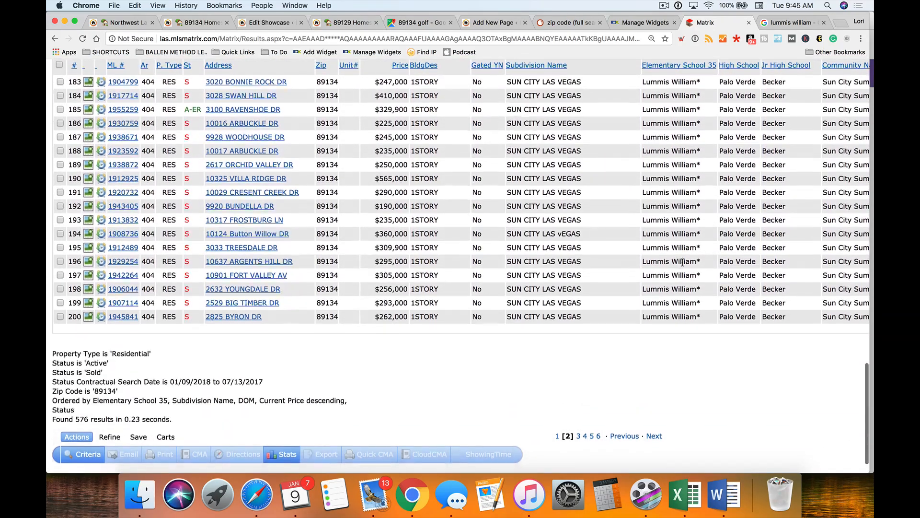
{"action": "scroll", "coordinate": [682, 262], "scroll_direction": "down", "scroll_amount": 2}
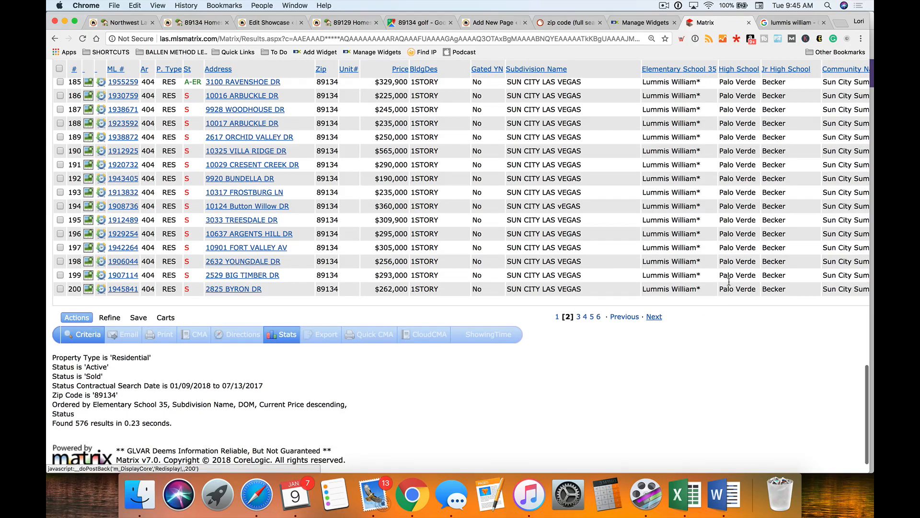
{"action": "scroll", "coordinate": [657, 281], "scroll_direction": "down", "scroll_amount": 18}
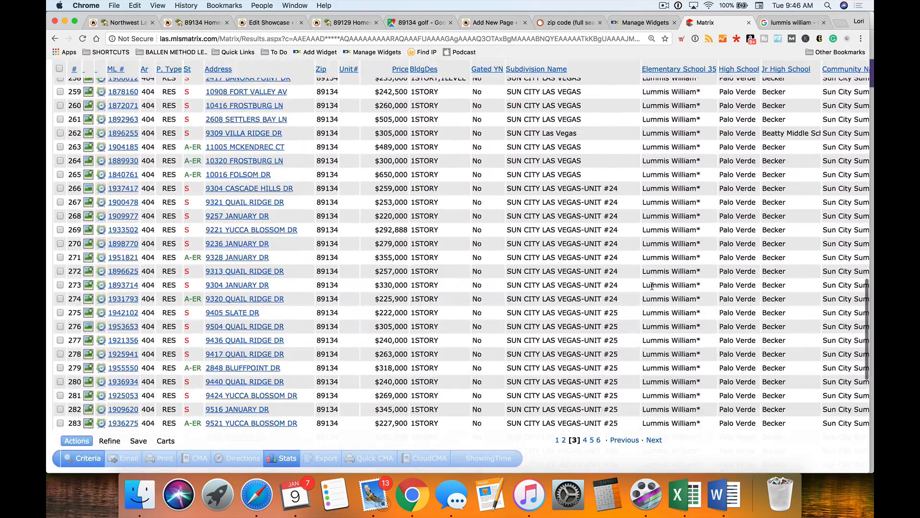
{"action": "scroll", "coordinate": [652, 288], "scroll_direction": "down", "scroll_amount": 3}
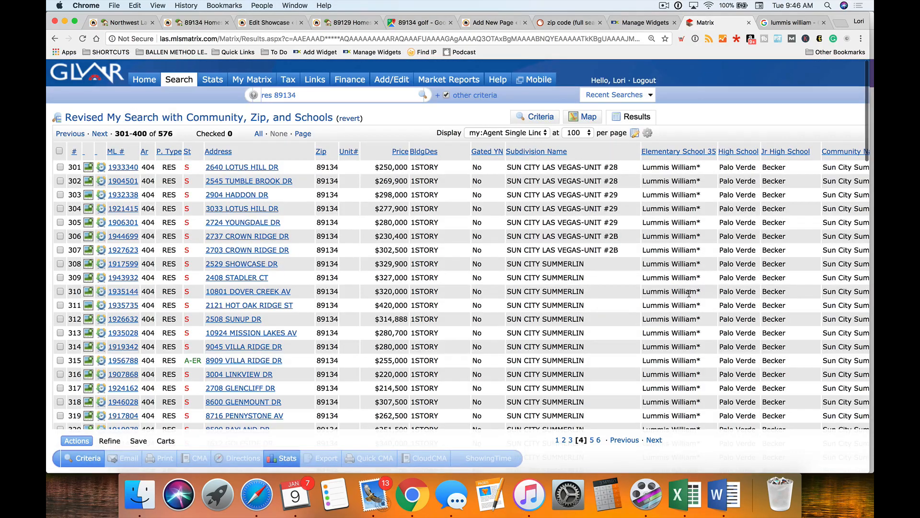
{"action": "scroll", "coordinate": [690, 278], "scroll_direction": "down", "scroll_amount": 15}
{"action": "scroll", "coordinate": [688, 294], "scroll_direction": "down", "scroll_amount": 10}
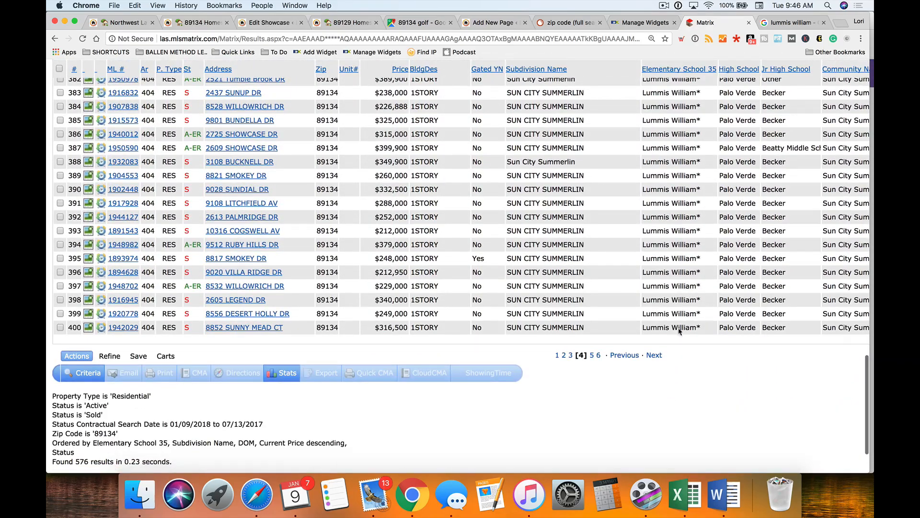
{"action": "left_click", "coordinate": [655, 356]}
{"action": "scroll", "coordinate": [707, 322], "scroll_direction": "down", "scroll_amount": 5}
{"action": "scroll", "coordinate": [704, 326], "scroll_direction": "down", "scroll_amount": 20}
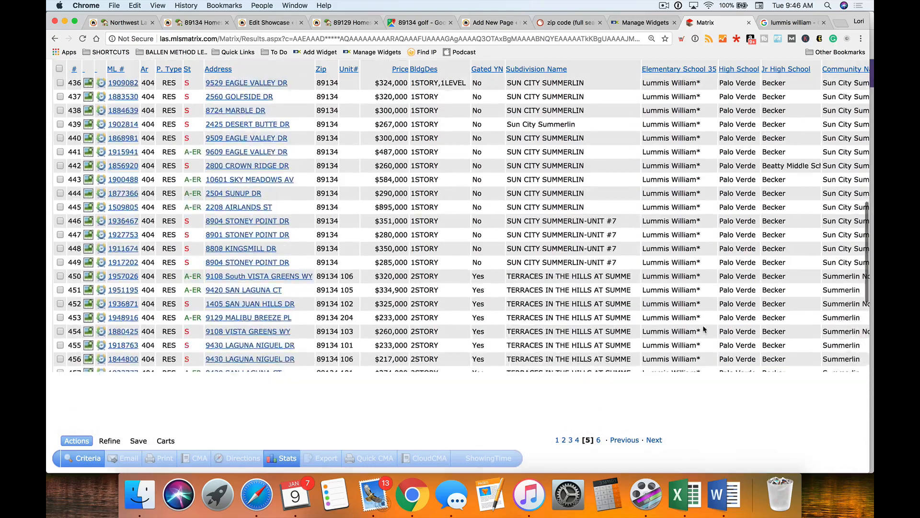
{"action": "scroll", "coordinate": [701, 332], "scroll_direction": "down", "scroll_amount": 2}
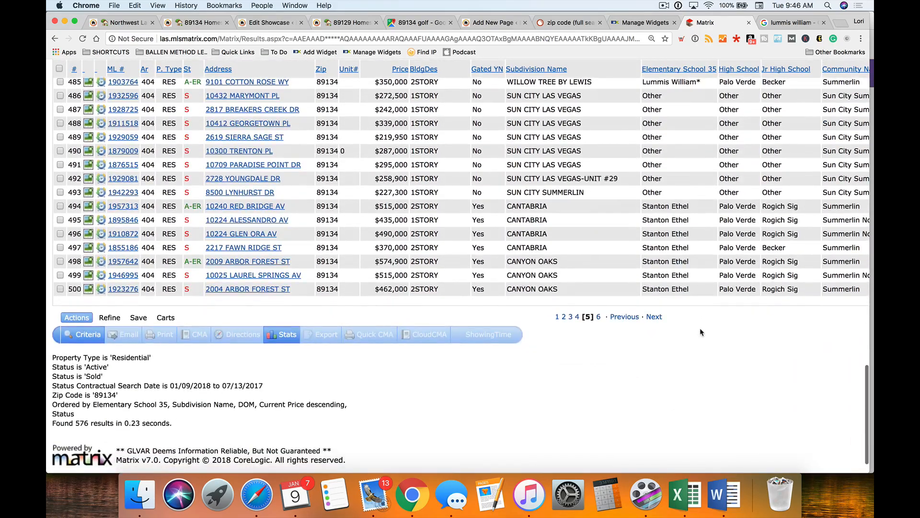
{"action": "left_click", "coordinate": [790, 23]}
- Search Google for 'staton ethel elementary school' and select the Staton Elementary School name
{"action": "scroll", "coordinate": [255, 158], "scroll_direction": "up", "scroll_amount": 3}
{"action": "triple_click", "coordinate": [264, 93]}
{"action": "type", "text": "stanton et"}
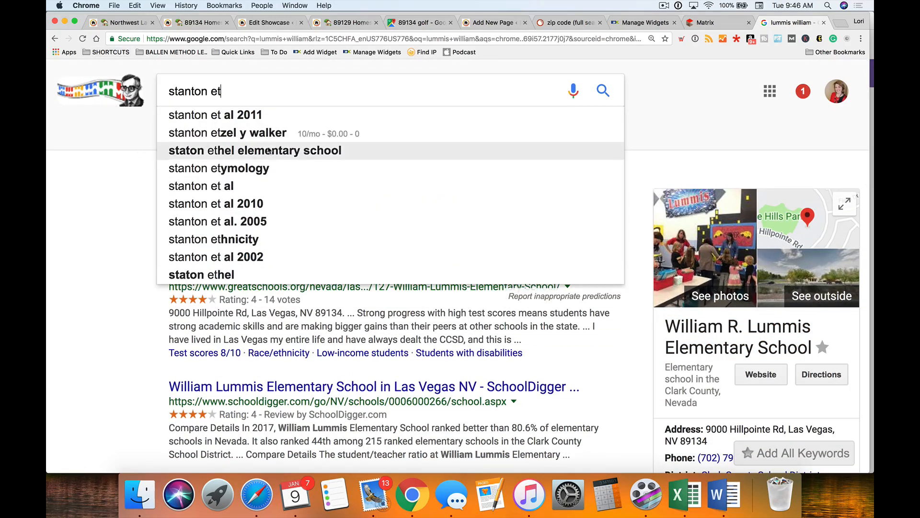
{"action": "left_click", "coordinate": [276, 150]}
{"action": "scroll", "coordinate": [691, 275], "scroll_direction": "down", "scroll_amount": 3}
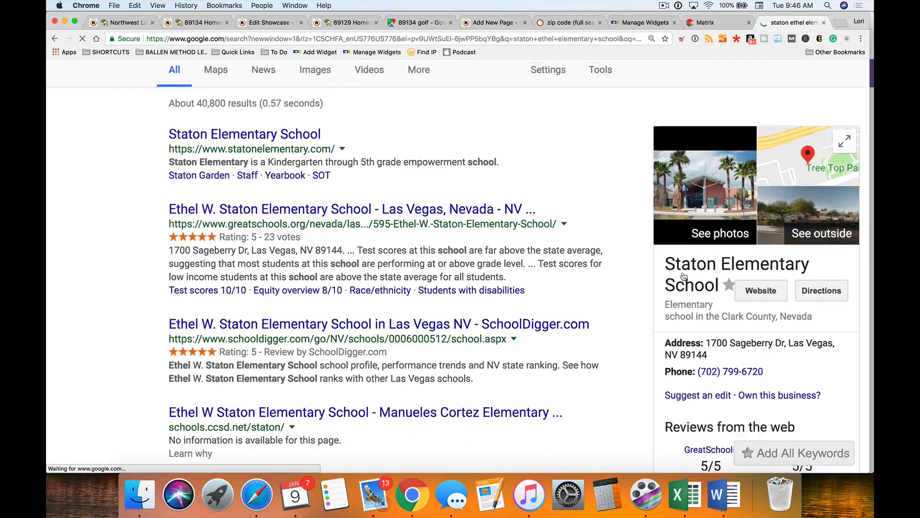
{"action": "left_click_drag", "start_coordinate": [666, 238], "coordinate": [719, 257]}
{"action": "key", "text": "super+c"}
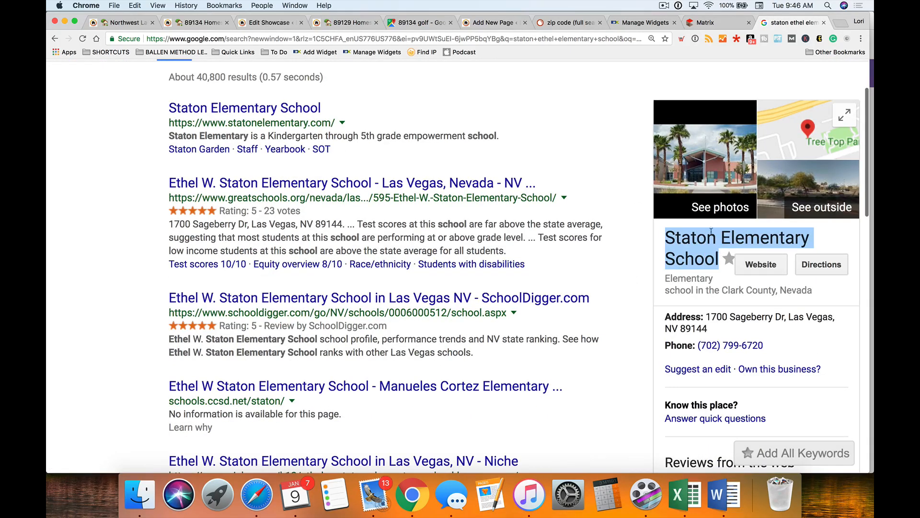
{"action": "left_click", "coordinate": [486, 22]}
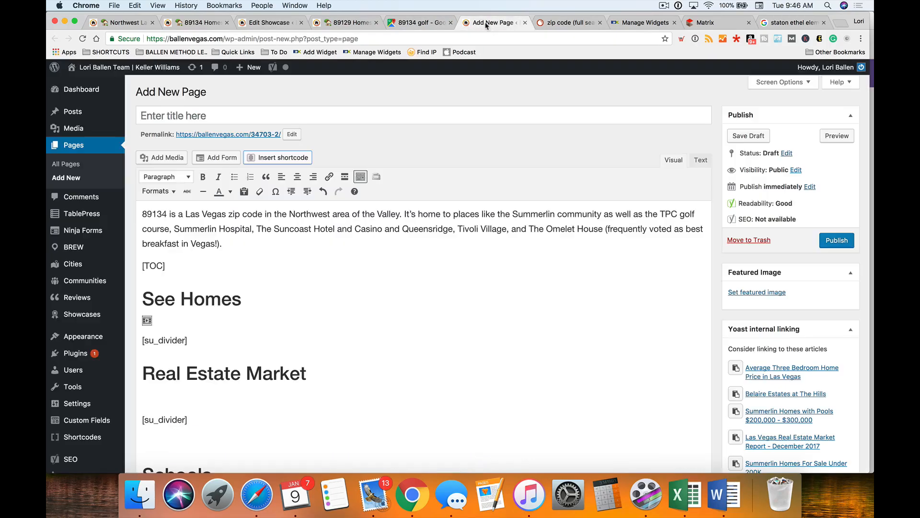
- Paste Staton Elementary School and link the Lummis name to the William Lummis Elementary School page
{"action": "left_click", "coordinate": [269, 22]}
{"action": "key", "text": "super+v"}
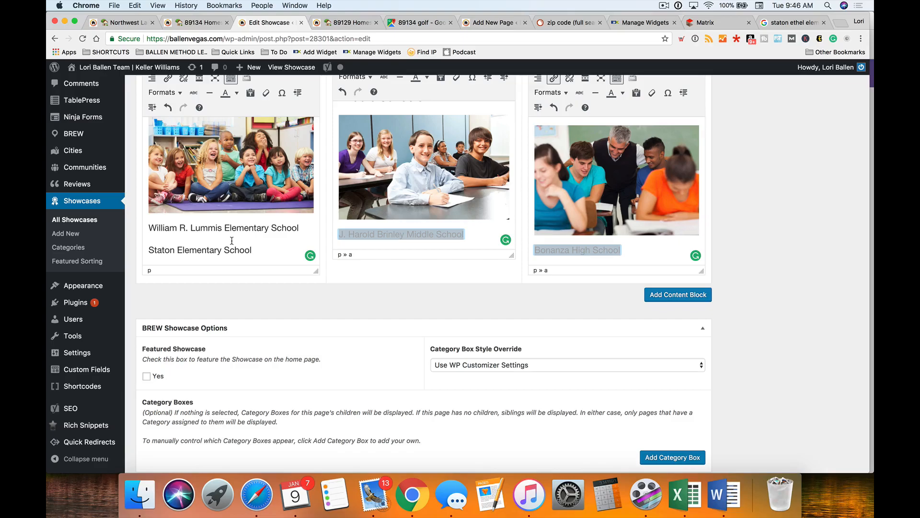
{"action": "left_click_drag", "start_coordinate": [303, 227], "coordinate": [148, 228]}
{"action": "scroll", "coordinate": [323, 396], "scroll_direction": "up", "scroll_amount": 1}
{"action": "scroll", "coordinate": [323, 396], "scroll_direction": "up", "scroll_amount": 2}
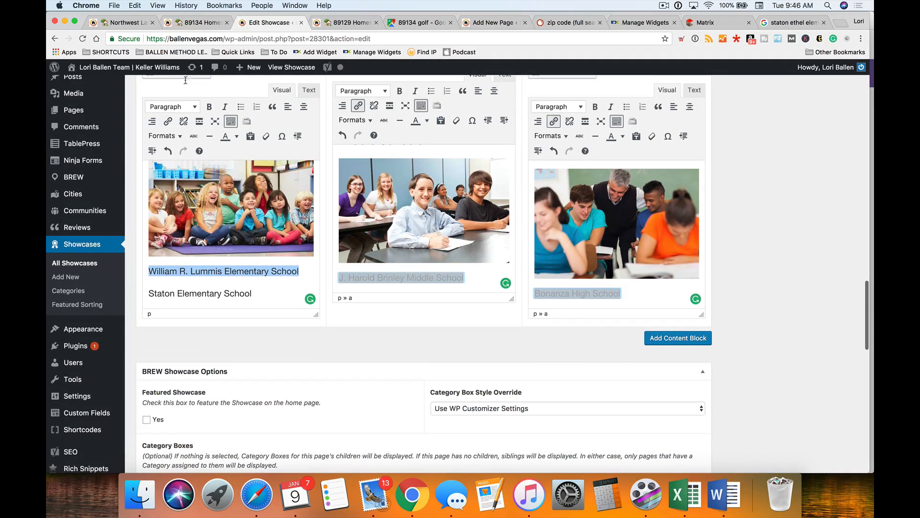
{"action": "left_click", "coordinate": [167, 121]}
{"action": "type", "text": "lummins"}
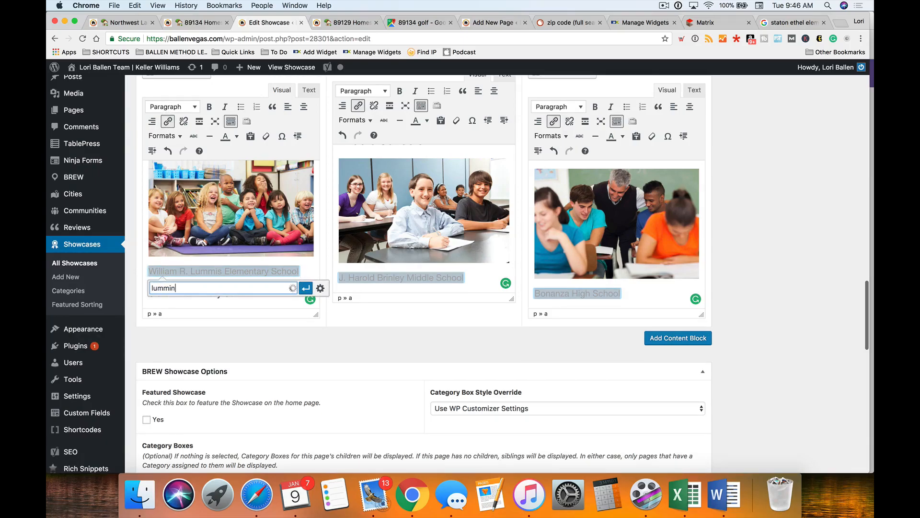
{"action": "key", "text": "BackSpace"}
{"action": "key", "text": "BackSpace"}
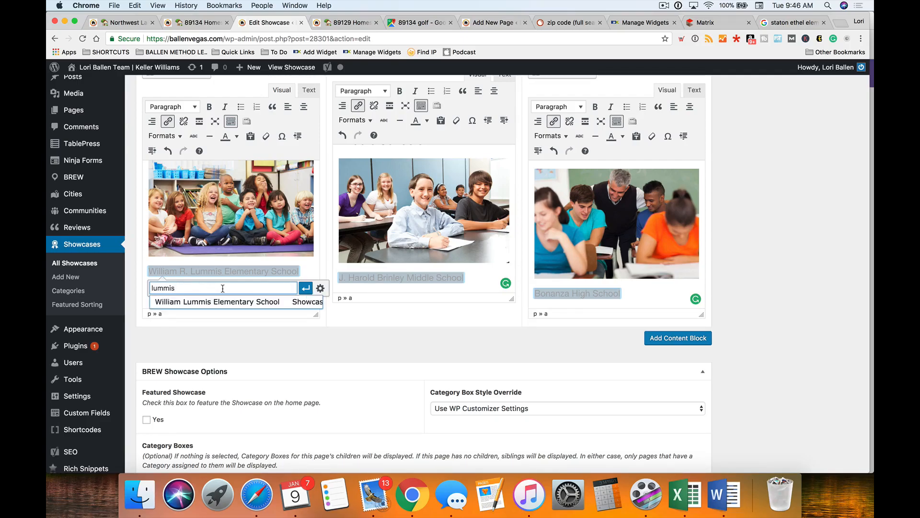
{"action": "left_click", "coordinate": [218, 301]}
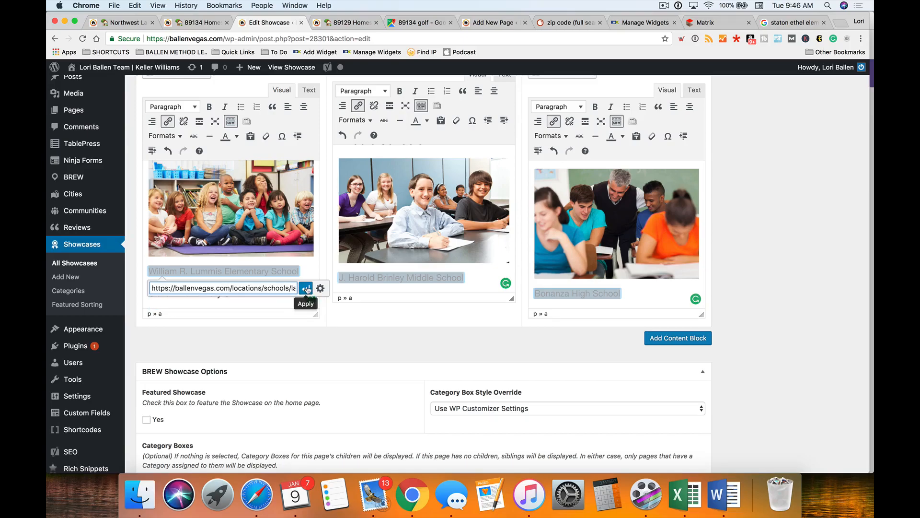
{"action": "left_click", "coordinate": [306, 288]}
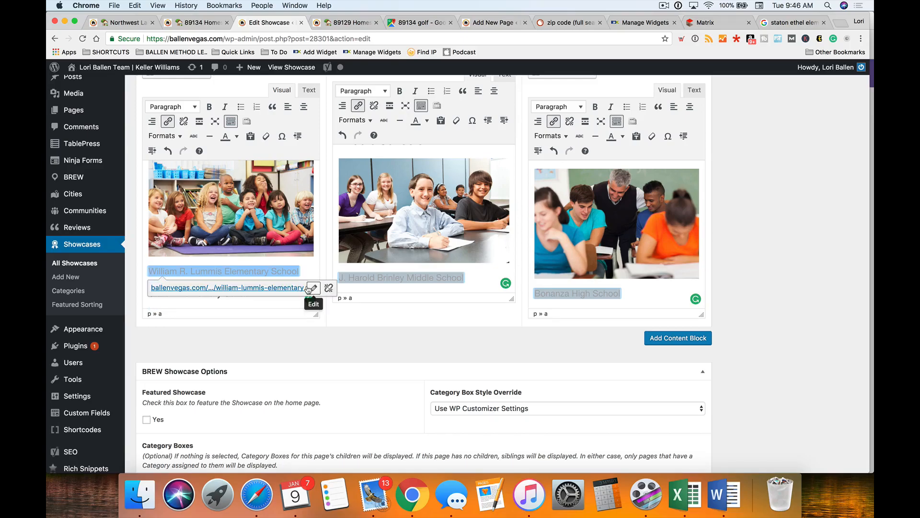
{"action": "left_click", "coordinate": [322, 336]}
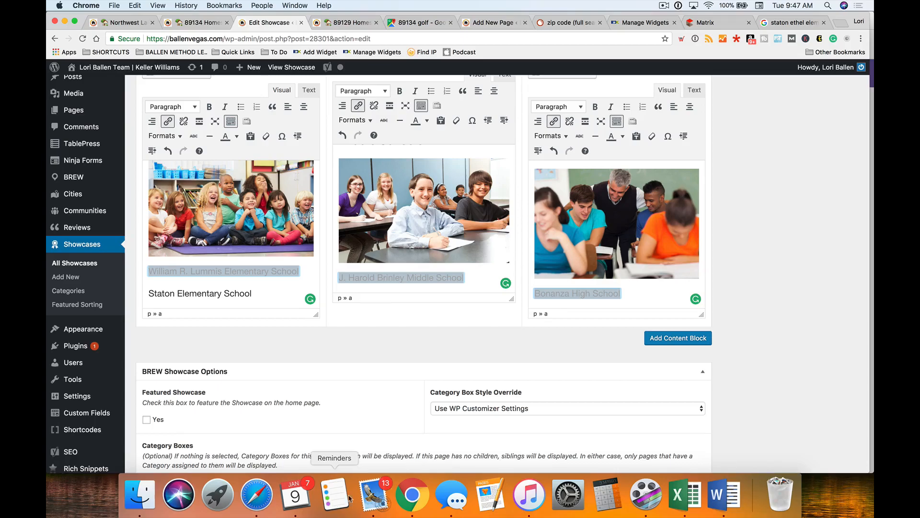
- Review the Staton Elementary School line in the first Schools column
{"action": "left_click", "coordinate": [255, 296]}
{"action": "scroll", "coordinate": [249, 277], "scroll_direction": "down", "scroll_amount": 1}
{"action": "scroll", "coordinate": [250, 277], "scroll_direction": "up", "scroll_amount": 2}
{"action": "scroll", "coordinate": [250, 277], "scroll_direction": "down", "scroll_amount": 3}
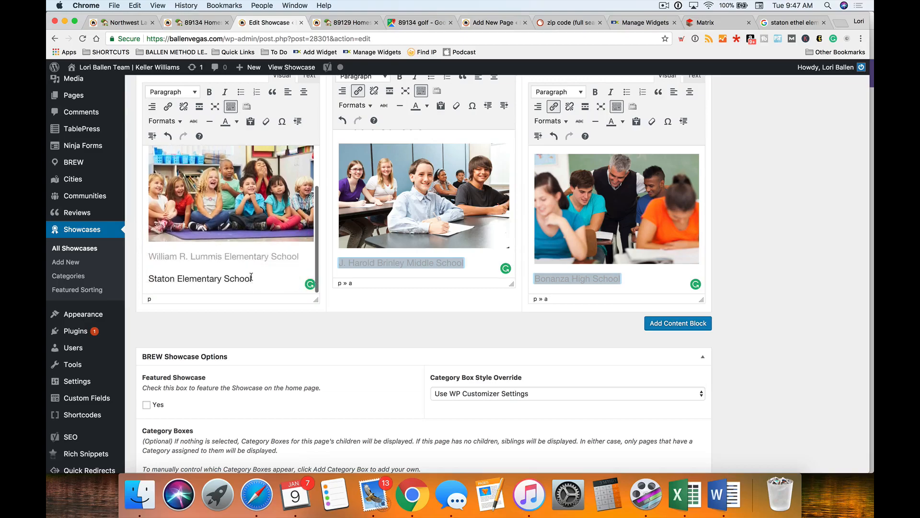
{"action": "scroll", "coordinate": [388, 283], "scroll_direction": "up", "scroll_amount": 2}
{"action": "scroll", "coordinate": [430, 304], "scroll_direction": "down", "scroll_amount": 3}
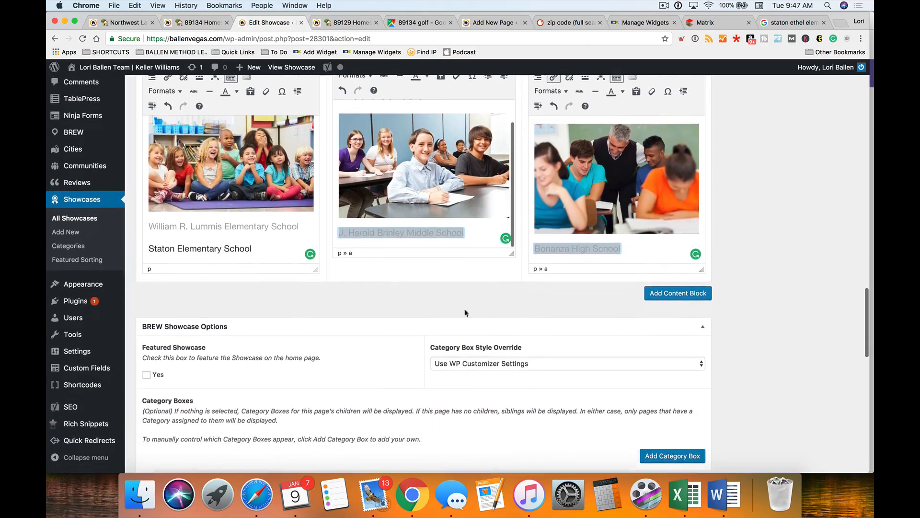
- Add a horizontal divider after the Schools block
{"action": "left_click", "coordinate": [675, 297]}
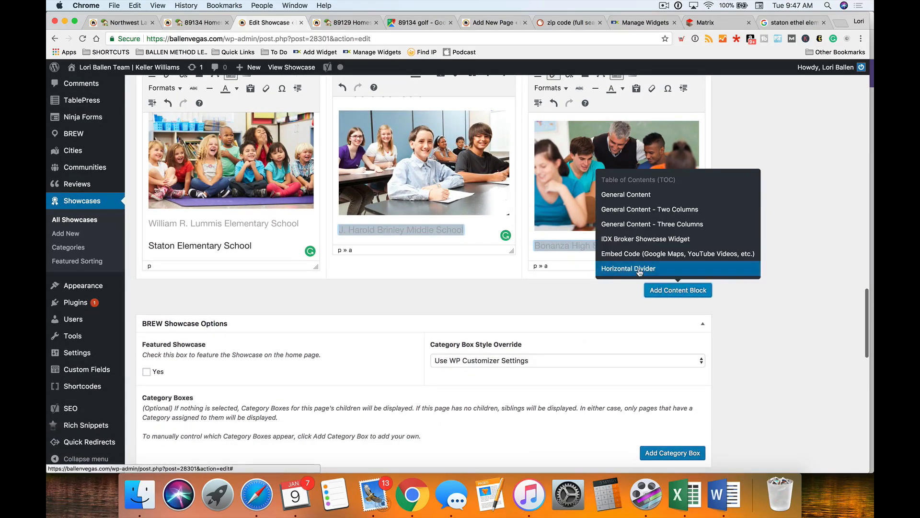
{"action": "left_click", "coordinate": [619, 269]}
{"action": "scroll", "coordinate": [420, 282], "scroll_direction": "down", "scroll_amount": 3}
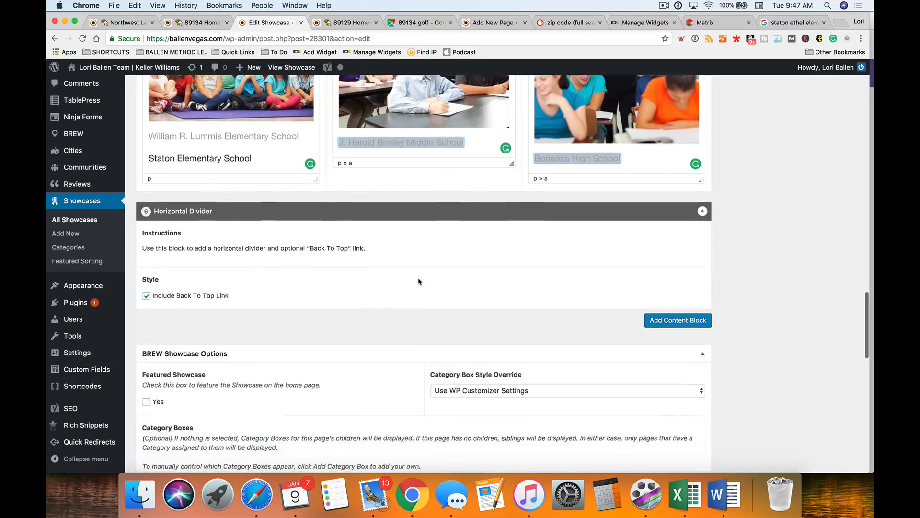
- Add a single-column General Content block with the H2 heading 'Real Estate'
{"action": "left_click", "coordinate": [676, 269]}
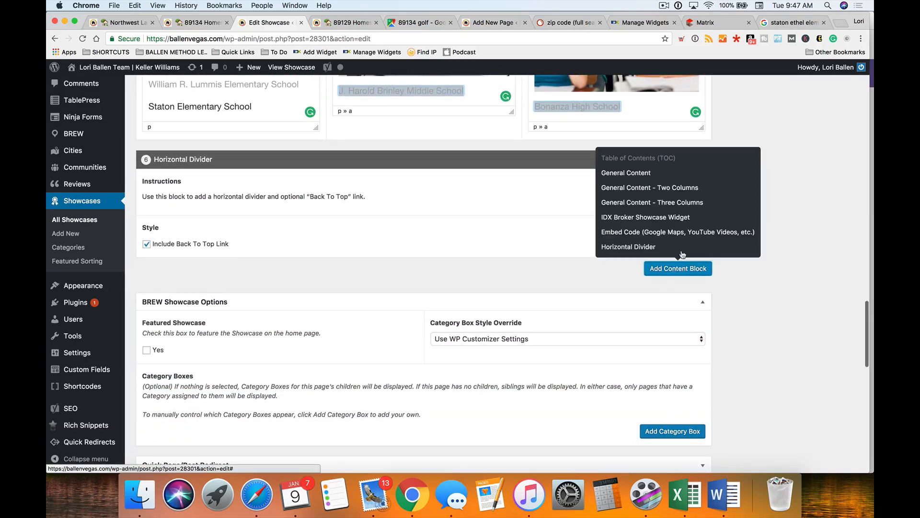
{"action": "left_click", "coordinate": [623, 171]}
{"action": "scroll", "coordinate": [248, 284], "scroll_direction": "down", "scroll_amount": 3}
{"action": "left_click", "coordinate": [229, 249]}
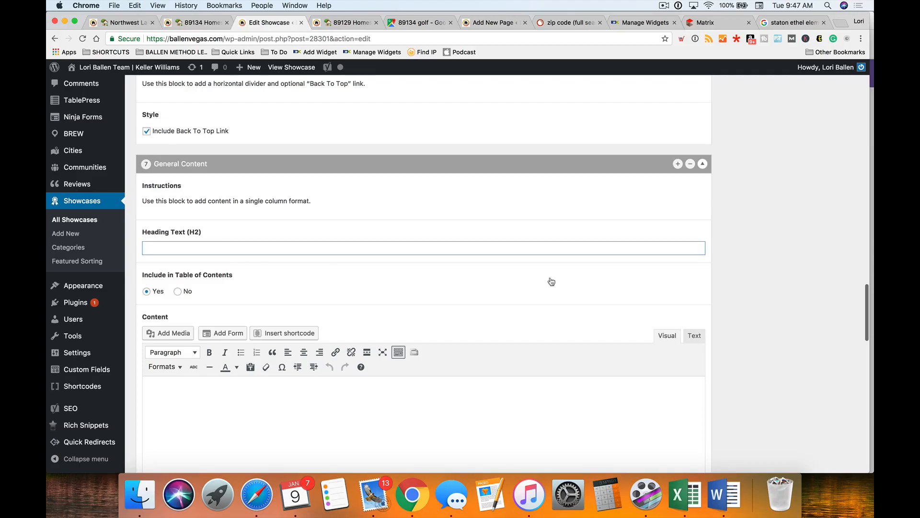
{"action": "scroll", "coordinate": [748, 294], "scroll_direction": "down", "scroll_amount": 1}
{"action": "type", "text": "Real Esta"}
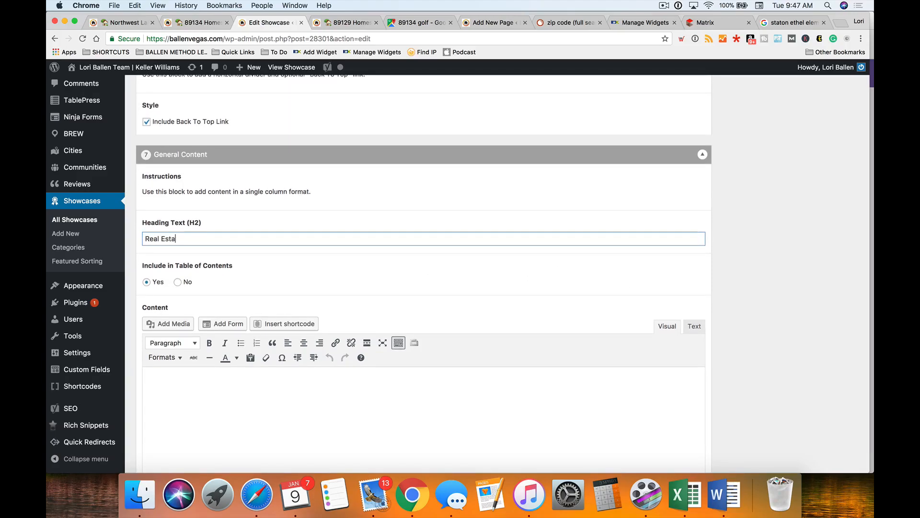
{"action": "type", "text": "te"}
{"action": "scroll", "coordinate": [738, 360], "scroll_direction": "down", "scroll_amount": 3}
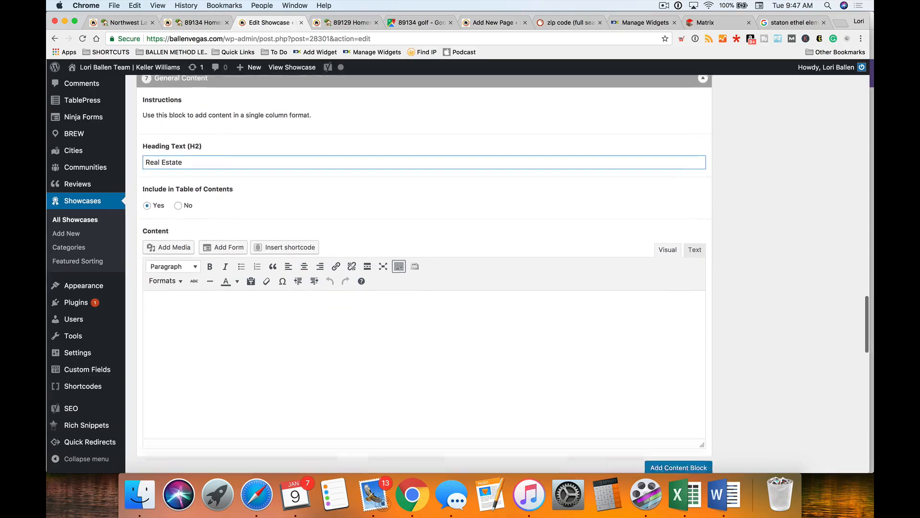
{"action": "left_click", "coordinate": [201, 283]}
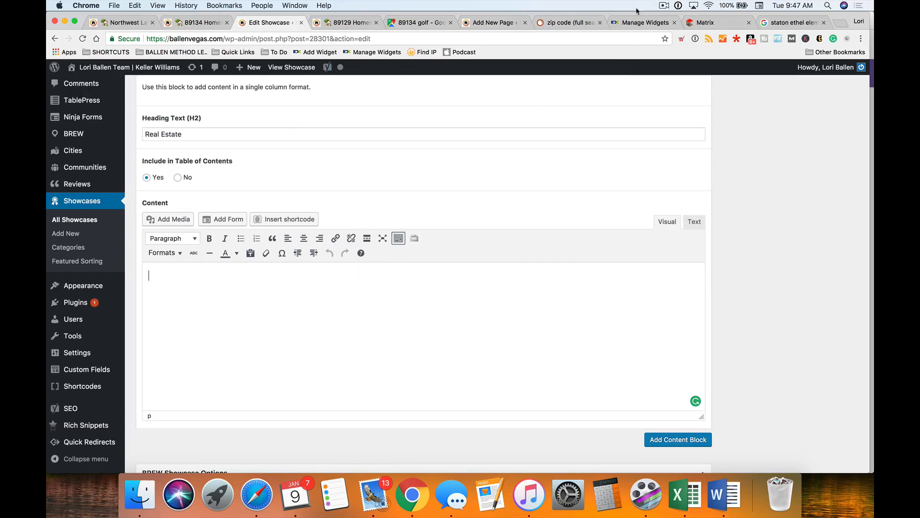
- Sort the 89134 MLS results by the YrBl column, oldest homes (1988) first
{"action": "left_click", "coordinate": [727, 24]}
{"action": "left_click_drag", "start_coordinate": [726, 24], "coordinate": [353, 24]}
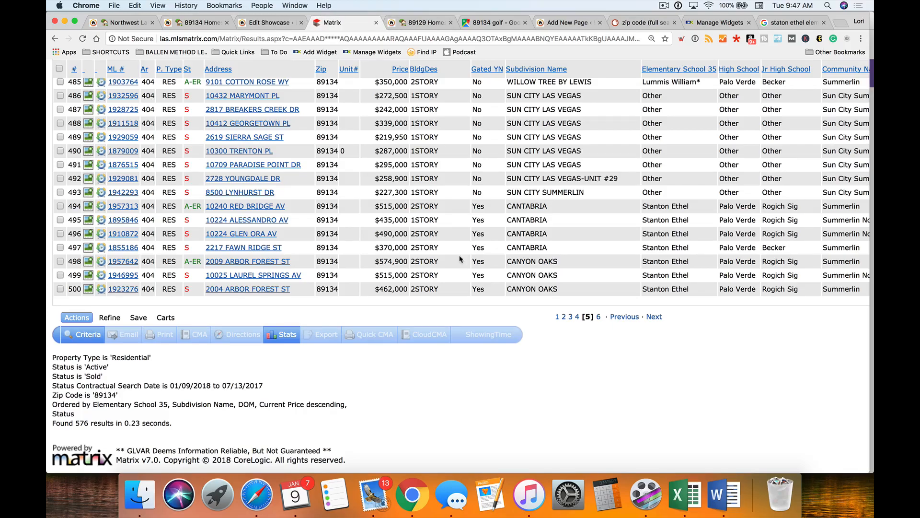
{"action": "scroll", "coordinate": [462, 261], "scroll_direction": "up", "scroll_amount": 20}
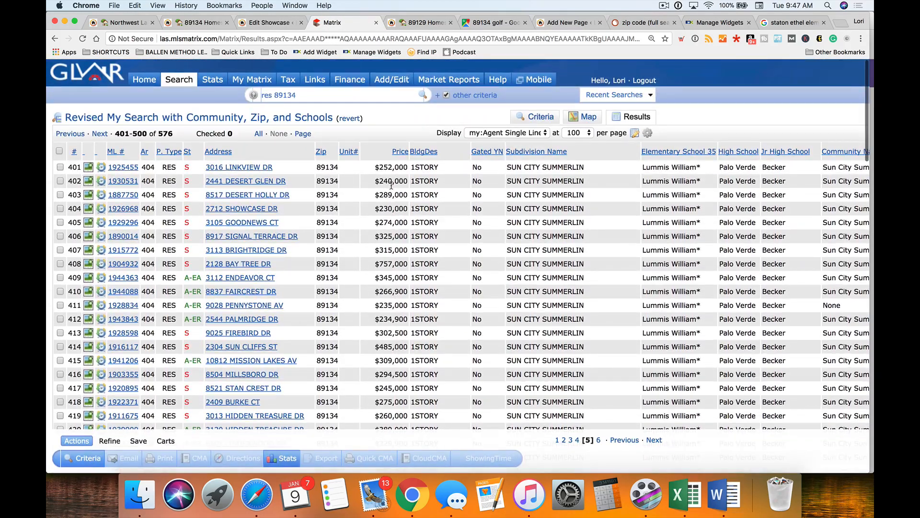
{"action": "scroll", "coordinate": [447, 225], "scroll_direction": "right", "scroll_amount": 2}
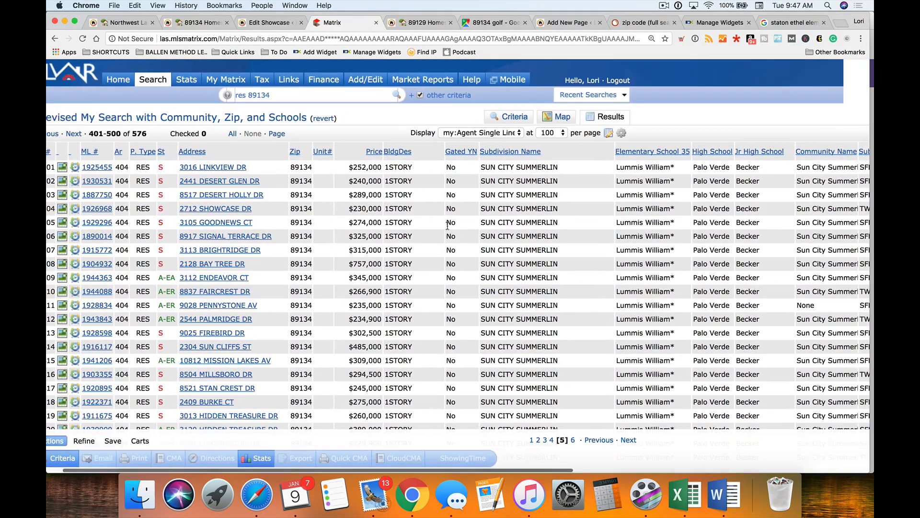
{"action": "scroll", "coordinate": [448, 225], "scroll_direction": "right", "scroll_amount": 15}
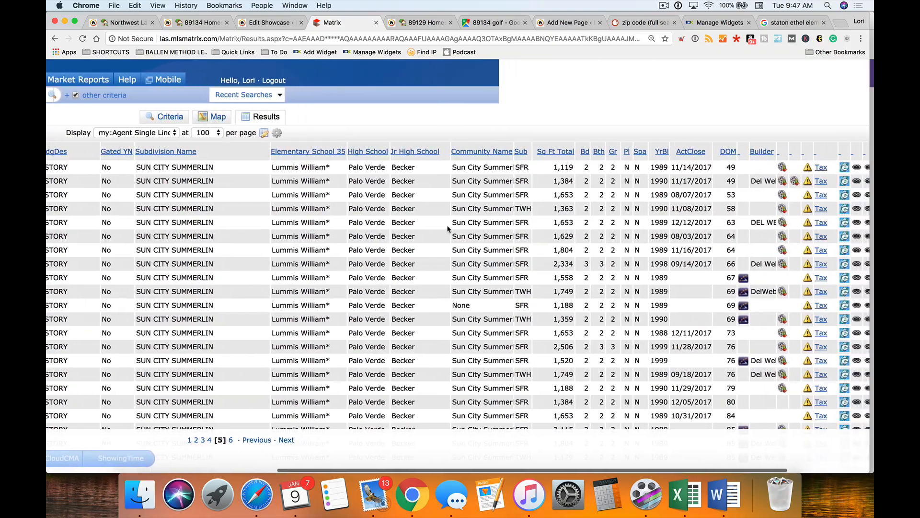
{"action": "left_click", "coordinate": [661, 153]}
{"action": "scroll", "coordinate": [713, 258], "scroll_direction": "right", "scroll_amount": 8}
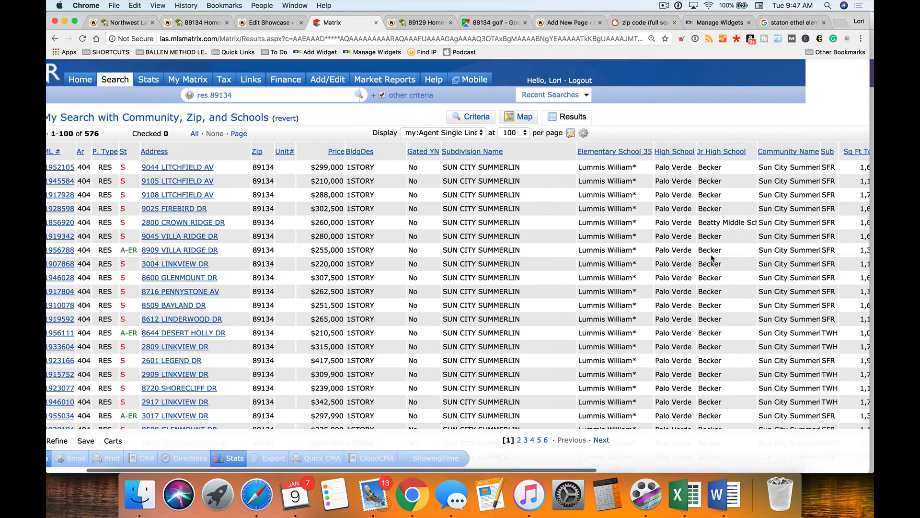
{"action": "scroll", "coordinate": [712, 257], "scroll_direction": "right", "scroll_amount": 13}
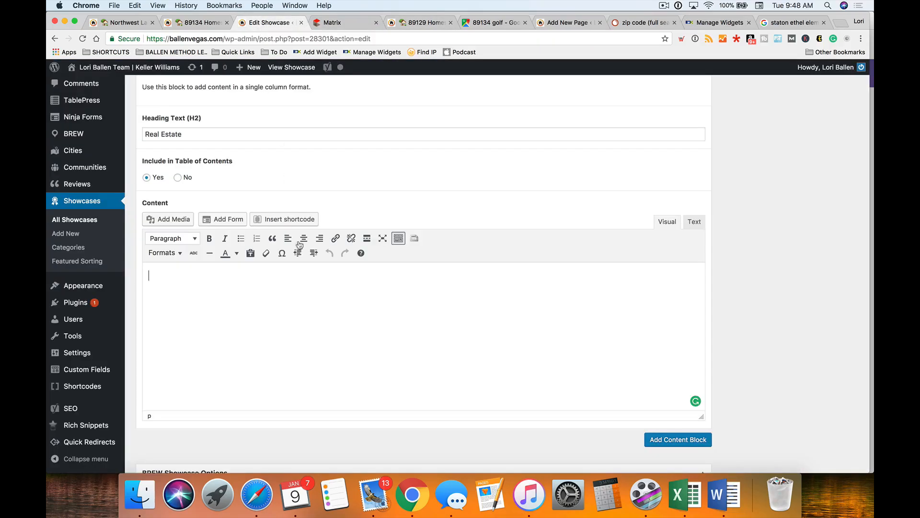
- Type 'This area began building in 1988' into the Real Estate content area
{"action": "left_click", "coordinate": [261, 23]}
{"action": "type", "text": "T"}
{"action": "type", "text": "his area began buildi"}
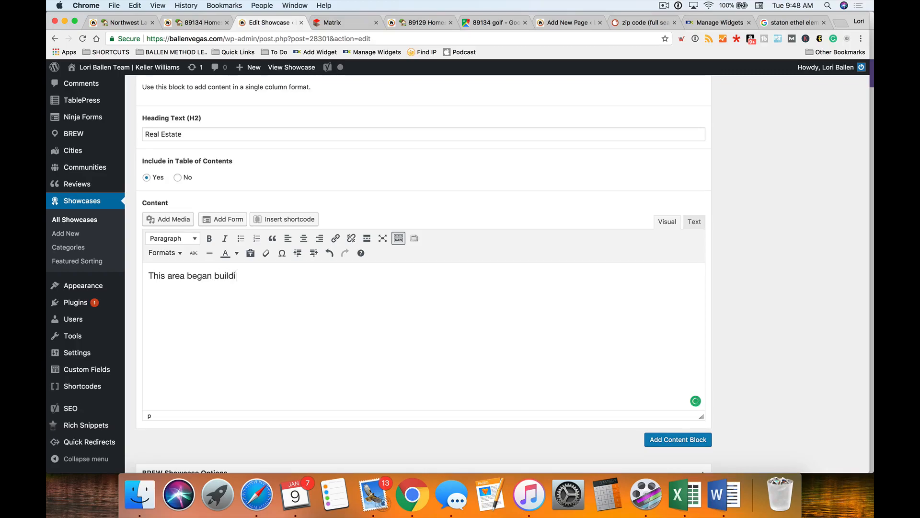
{"action": "type", "text": "ng in 1988"}
- Sort the Matrix MLS 89134 results by YrBl descending, putting the 2008 Tournament Hills home first
{"action": "left_click", "coordinate": [342, 21]}
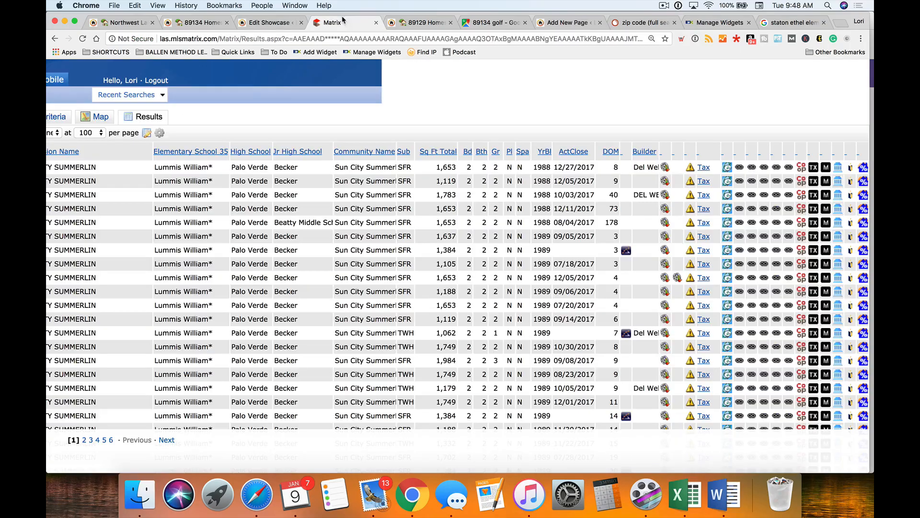
{"action": "left_click", "coordinate": [543, 152]}
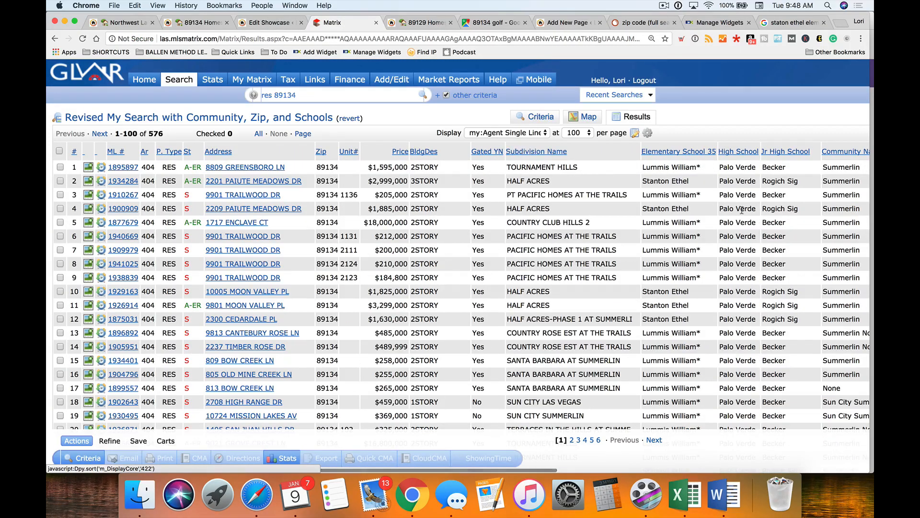
{"action": "scroll", "coordinate": [762, 227], "scroll_direction": "right", "scroll_amount": 8}
{"action": "scroll", "coordinate": [762, 227], "scroll_direction": "right", "scroll_amount": 5}
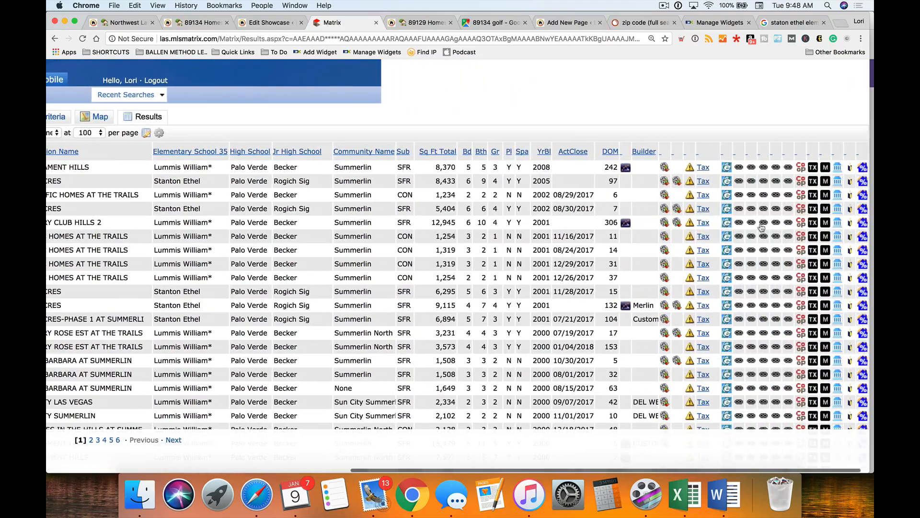
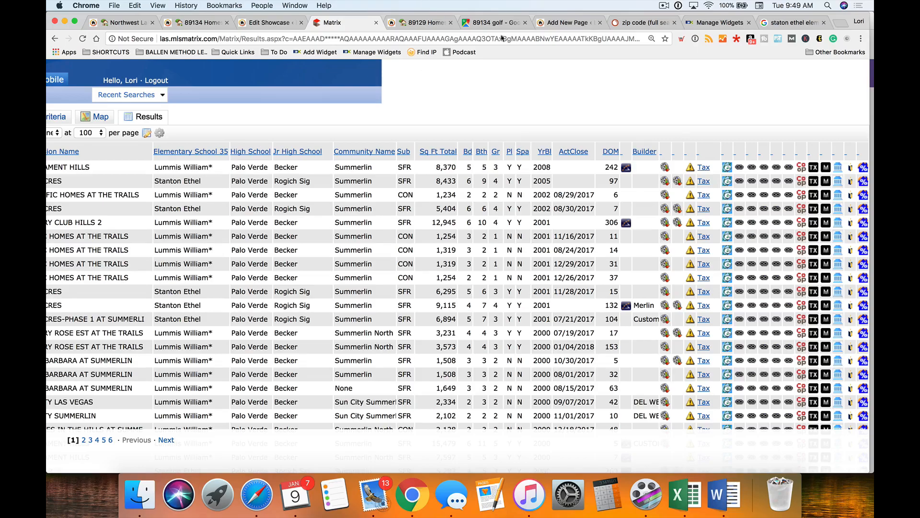
- Start a new Showcase widget featuring a Custom Search based on Advanced Search
{"action": "left_click", "coordinate": [691, 25]}
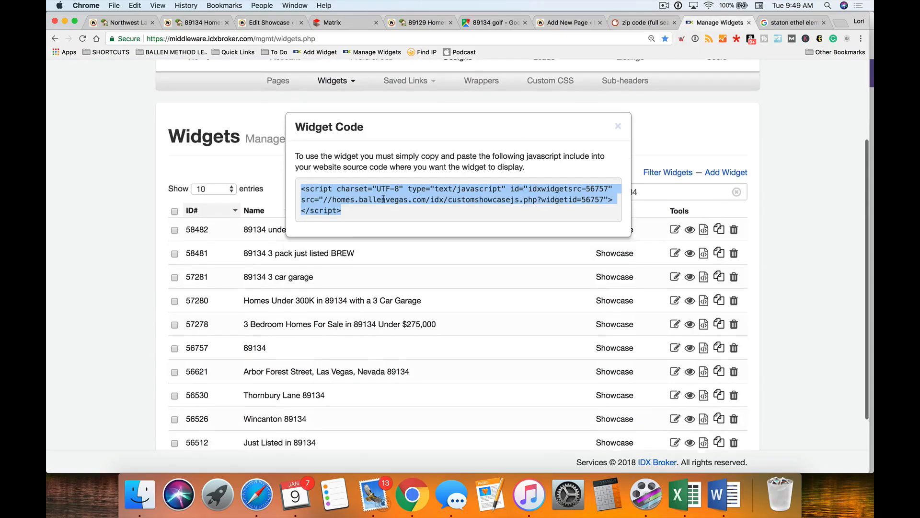
{"action": "left_click", "coordinate": [618, 127]}
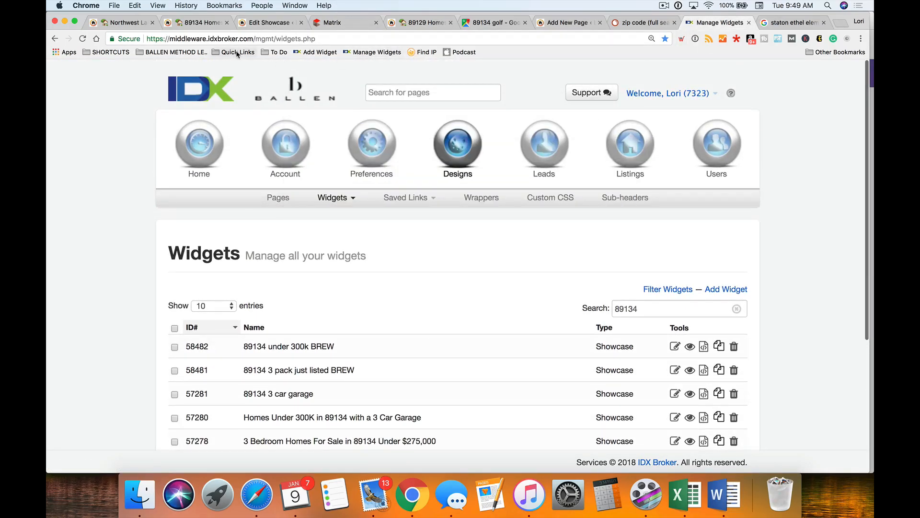
{"action": "left_click", "coordinate": [316, 52]}
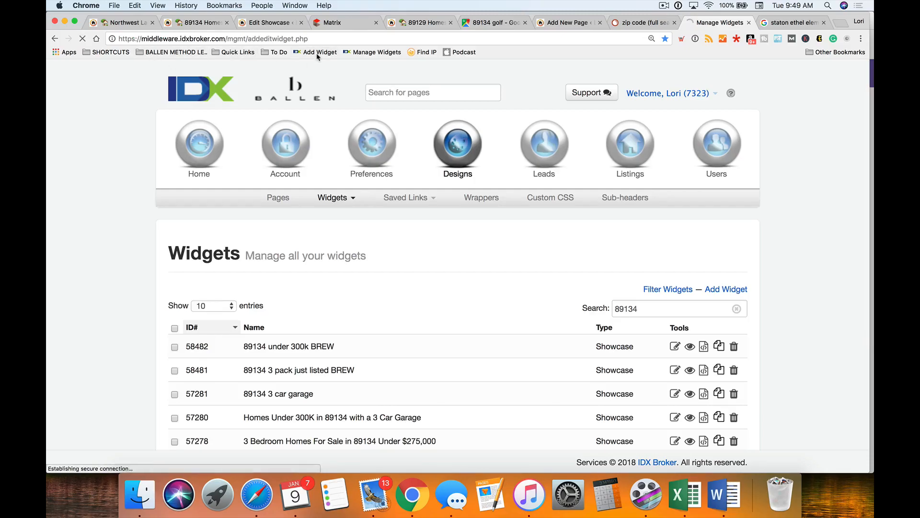
{"action": "scroll", "coordinate": [271, 239], "scroll_direction": "down", "scroll_amount": 3}
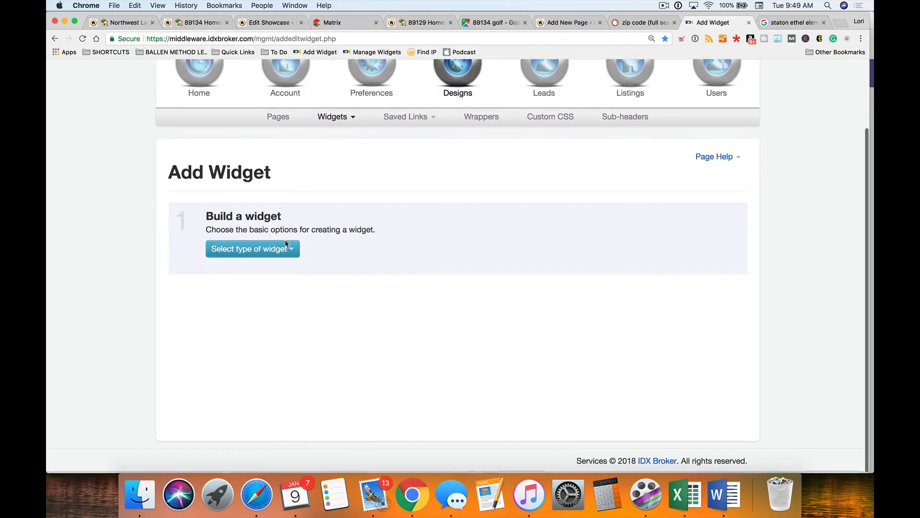
{"action": "left_click", "coordinate": [271, 251]}
{"action": "left_click", "coordinate": [259, 284]}
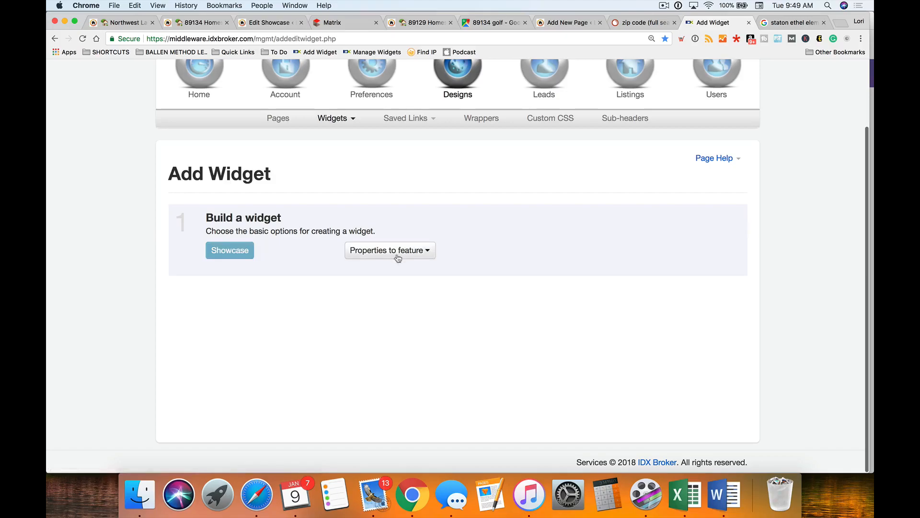
{"action": "left_click", "coordinate": [396, 254]}
{"action": "left_click", "coordinate": [411, 342]}
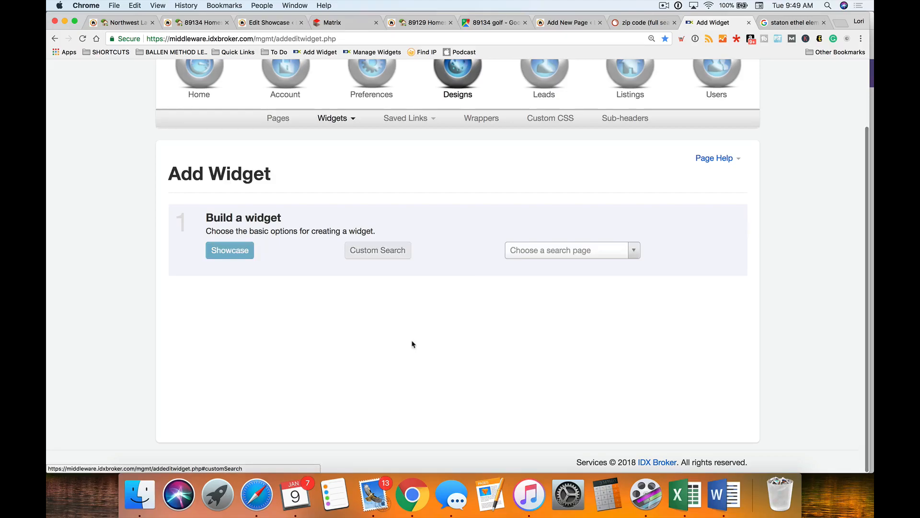
{"action": "left_click", "coordinate": [558, 252]}
{"action": "left_click", "coordinate": [543, 300]}
- Swap the Las Vegas location for postal code 89134, restrict to NEW builds, and preview results
{"action": "scroll", "coordinate": [123, 305], "scroll_direction": "down", "scroll_amount": 5}
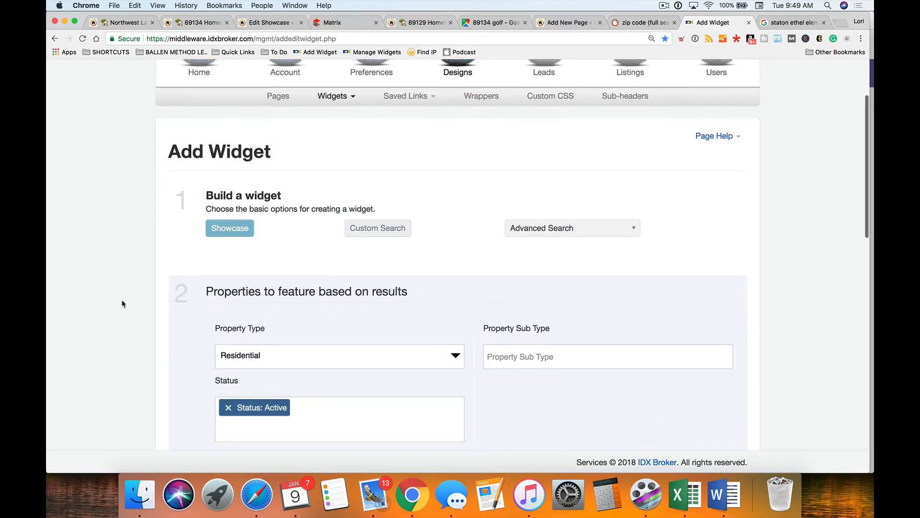
{"action": "scroll", "coordinate": [123, 305], "scroll_direction": "down", "scroll_amount": 2}
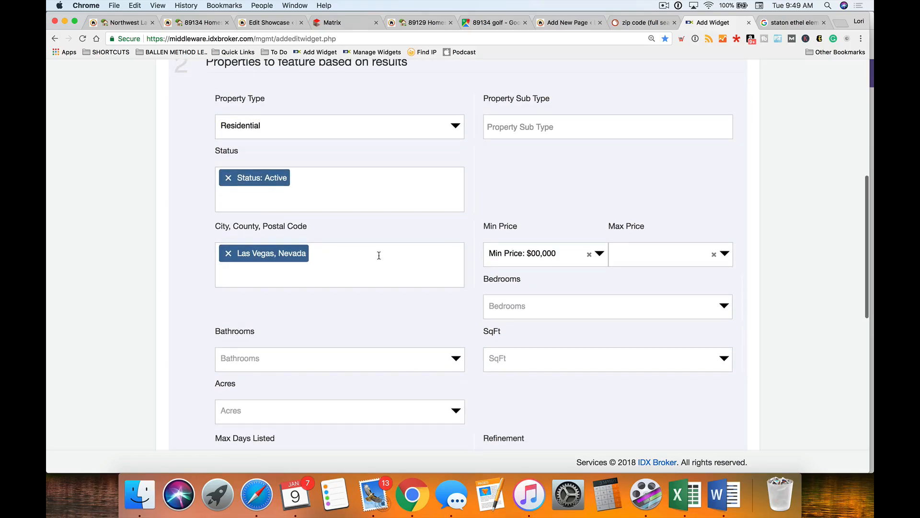
{"action": "left_click", "coordinate": [228, 253]}
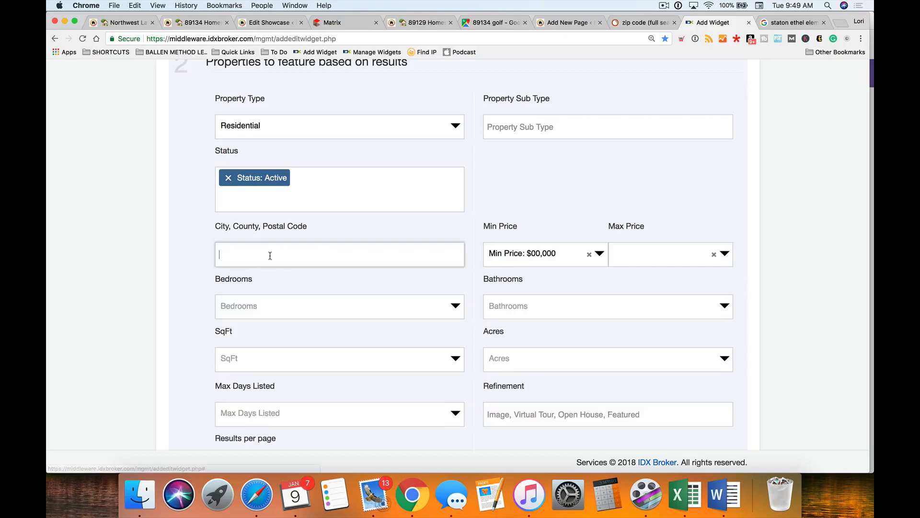
{"action": "left_click", "coordinate": [258, 252]}
{"action": "type", "text": "89134"}
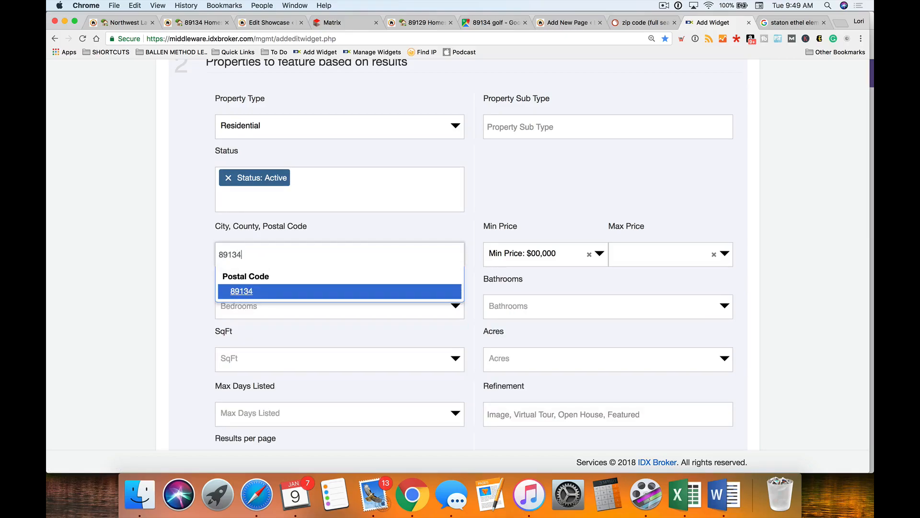
{"action": "left_click", "coordinate": [248, 291]}
{"action": "scroll", "coordinate": [168, 308], "scroll_direction": "down", "scroll_amount": 5}
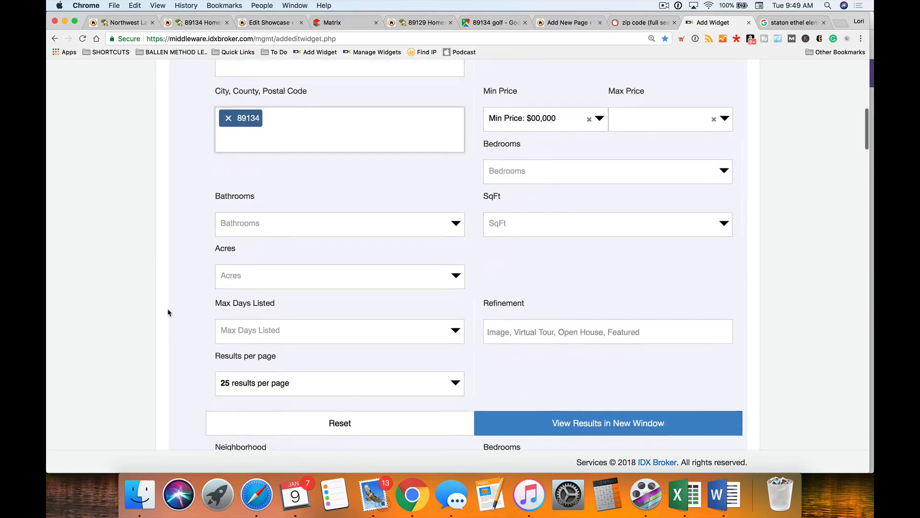
{"action": "scroll", "coordinate": [168, 313], "scroll_direction": "down", "scroll_amount": 7}
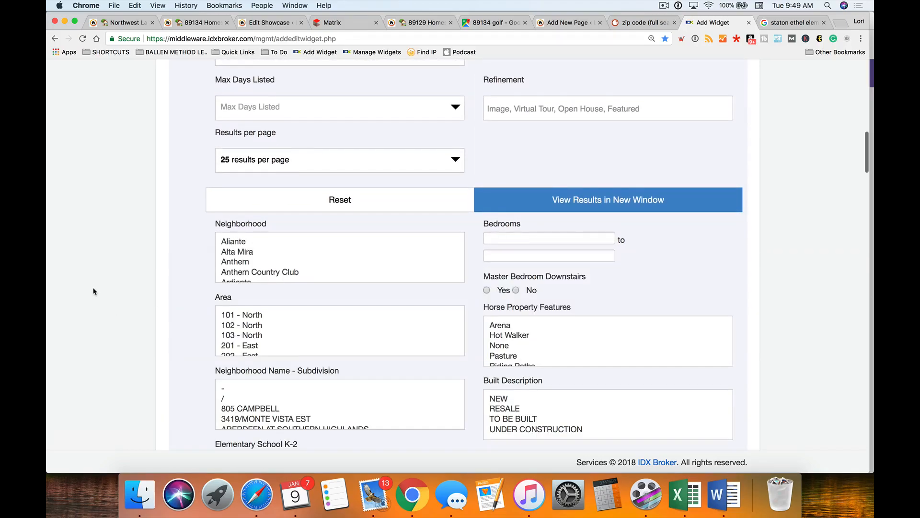
{"action": "scroll", "coordinate": [96, 284], "scroll_direction": "down", "scroll_amount": 2}
{"action": "left_click", "coordinate": [529, 282]}
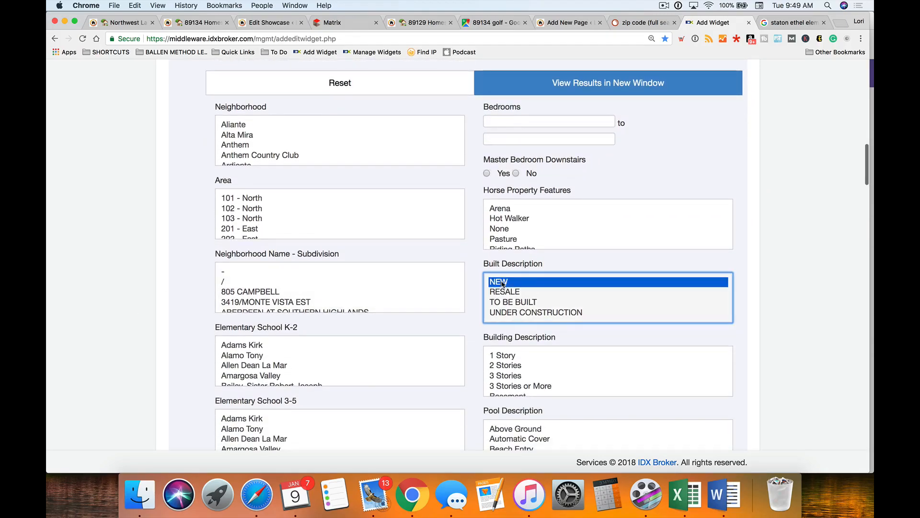
{"action": "left_click", "coordinate": [640, 85]}
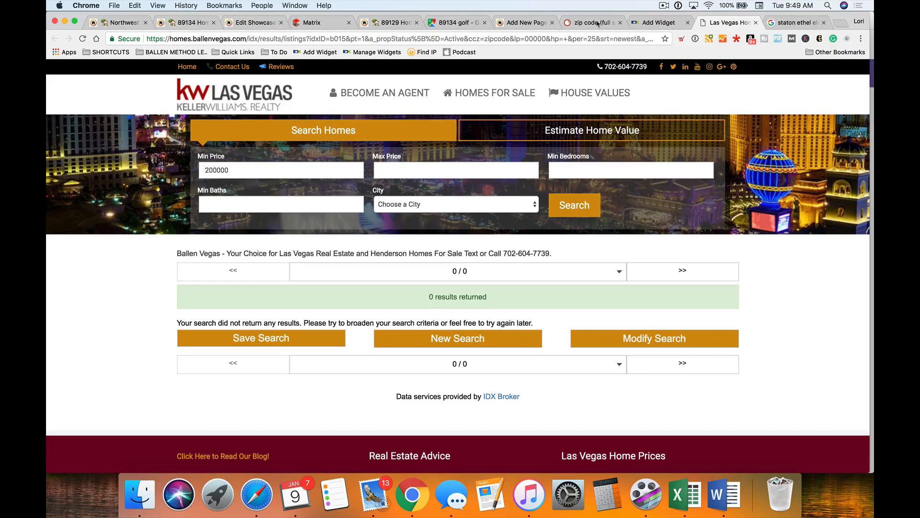
- Glance at the Matrix results and the 89134 homes page, then return to the Edit Showcase tab
{"action": "left_click", "coordinate": [255, 25]}
{"action": "left_click", "coordinate": [321, 23]}
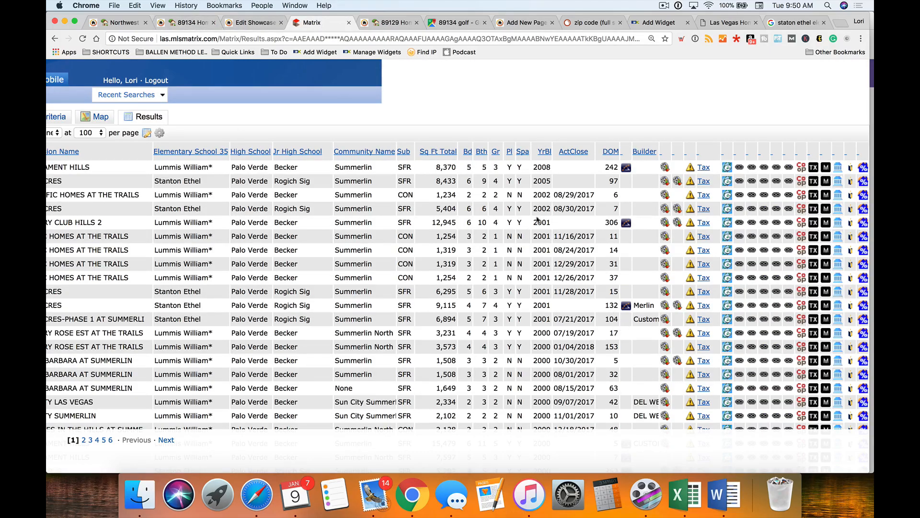
{"action": "left_click", "coordinate": [191, 23]}
{"action": "left_click", "coordinate": [255, 23]}
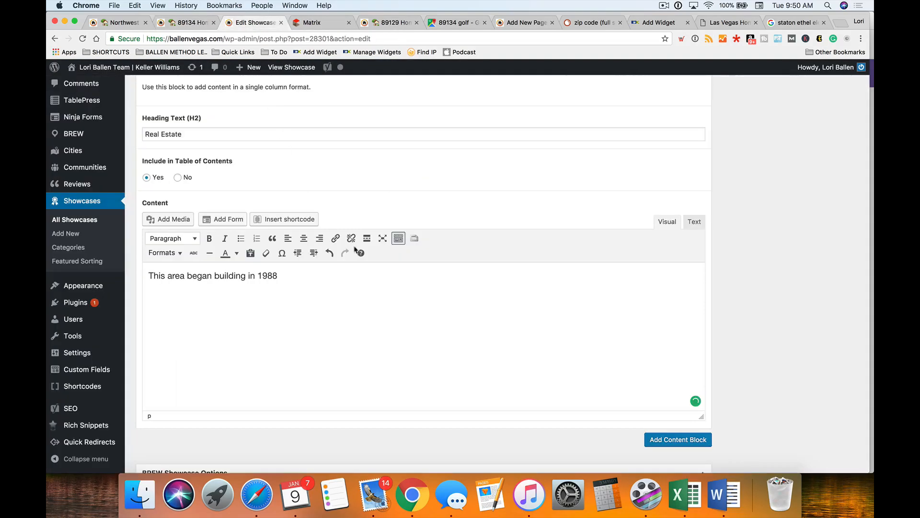
- Continue the sentence: 'and finished most new home builds in the early 2000's although there were a few built later.'
{"action": "left_click", "coordinate": [362, 281]}
{"action": "type", "text": "and finished most builds"}
{"action": "key", "text": "alt+BackSpace"}
{"action": "type", "text": "new home builds in the "}
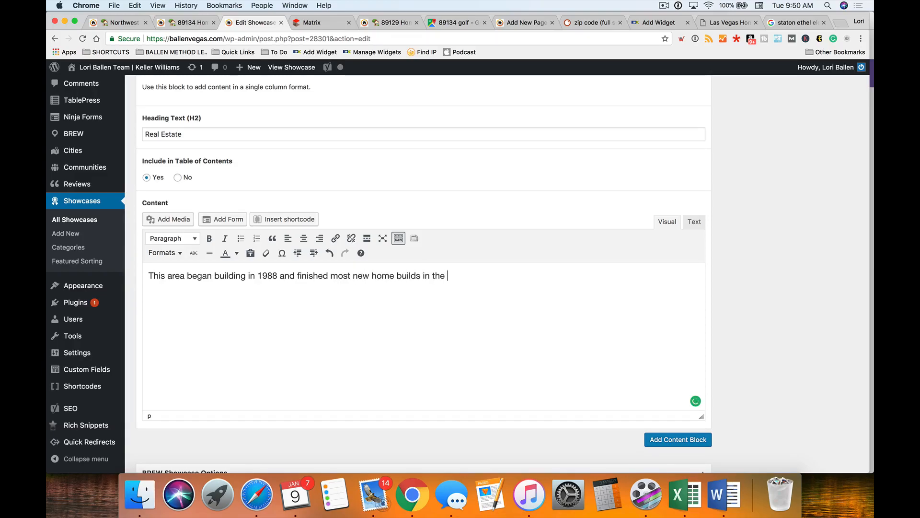
{"action": "type", "text": "early 2000's although there were a few"}
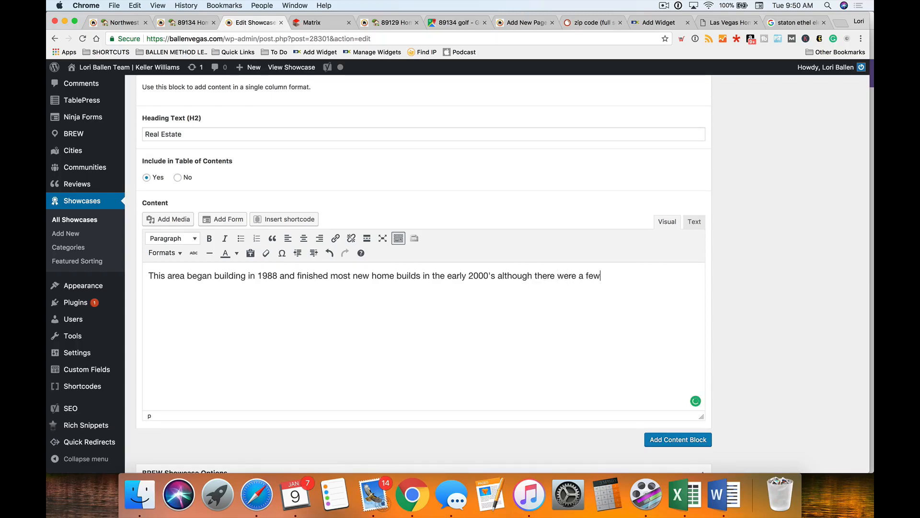
{"action": "type", "text": " built later."}
- Reword to 'most of the new home builds' and remove the extra space Grammarly flagged
{"action": "left_click", "coordinate": [348, 277]}
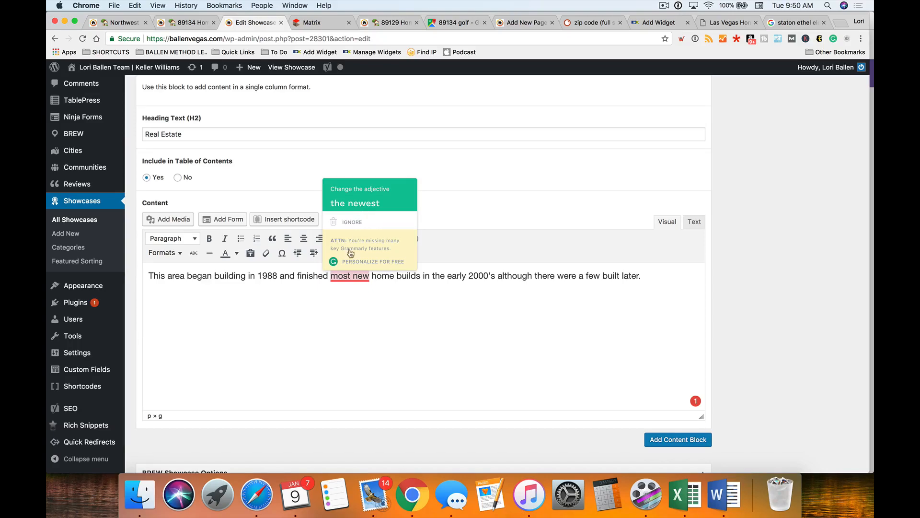
{"action": "left_click", "coordinate": [350, 276]}
{"action": "type", "text": "of "}
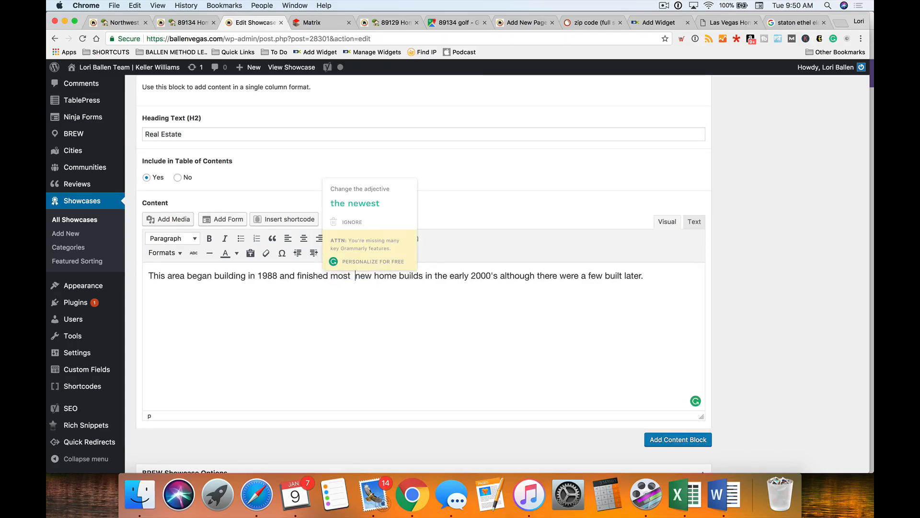
{"action": "type", "text": "the"}
{"action": "left_click", "coordinate": [356, 276]}
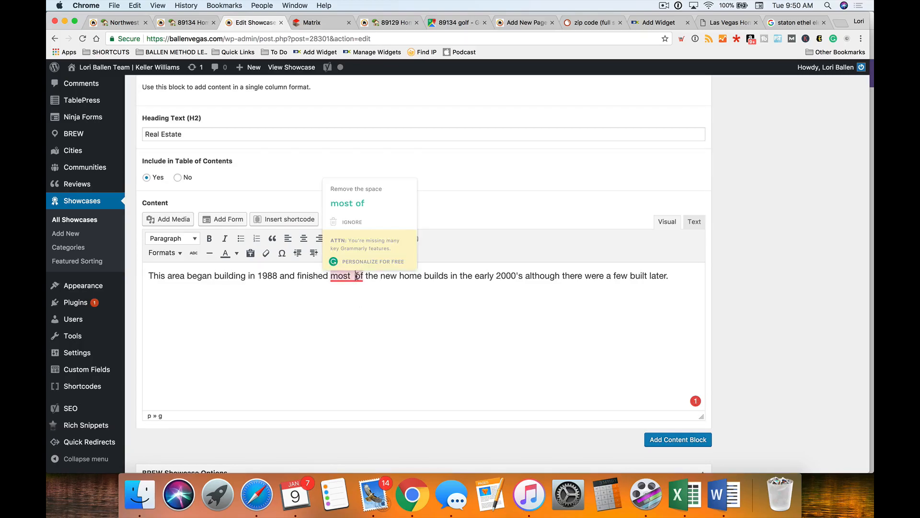
{"action": "left_click", "coordinate": [347, 203]}
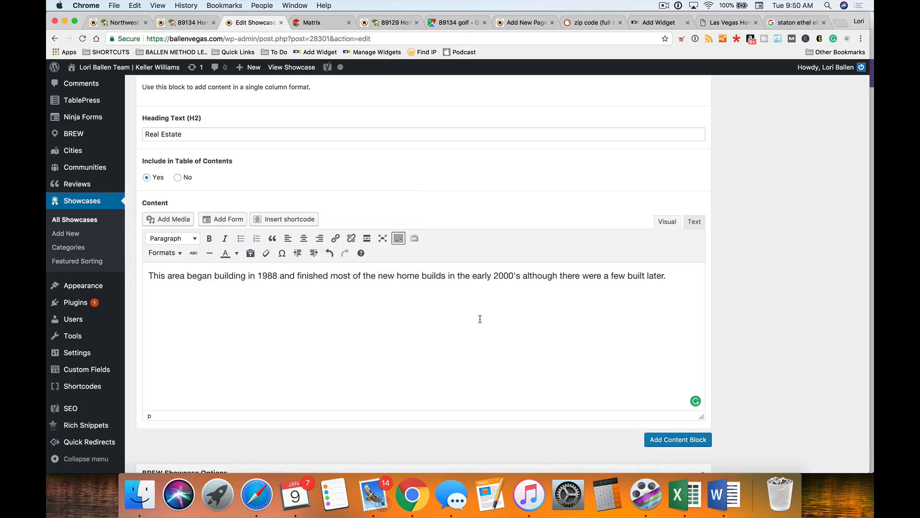
{"action": "left_click", "coordinate": [679, 281]}
{"action": "left_click", "coordinate": [307, 22]}
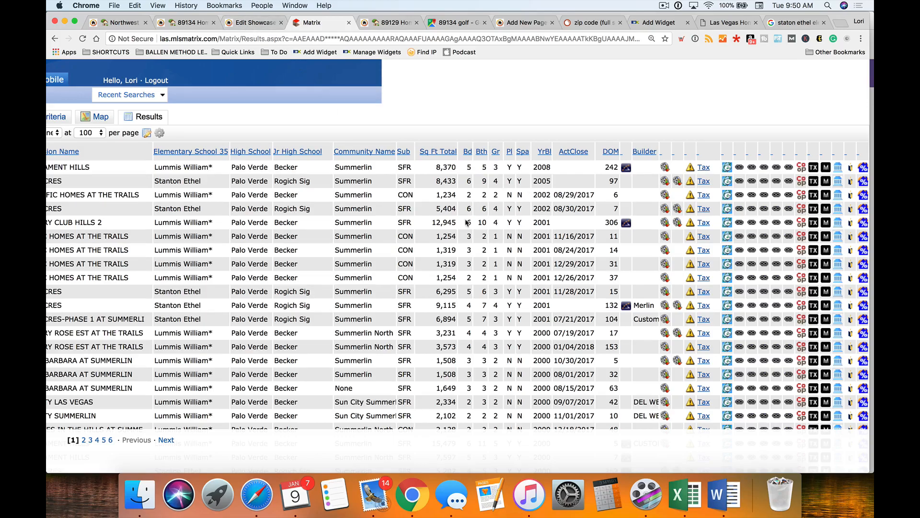
{"action": "left_click", "coordinate": [246, 23]}
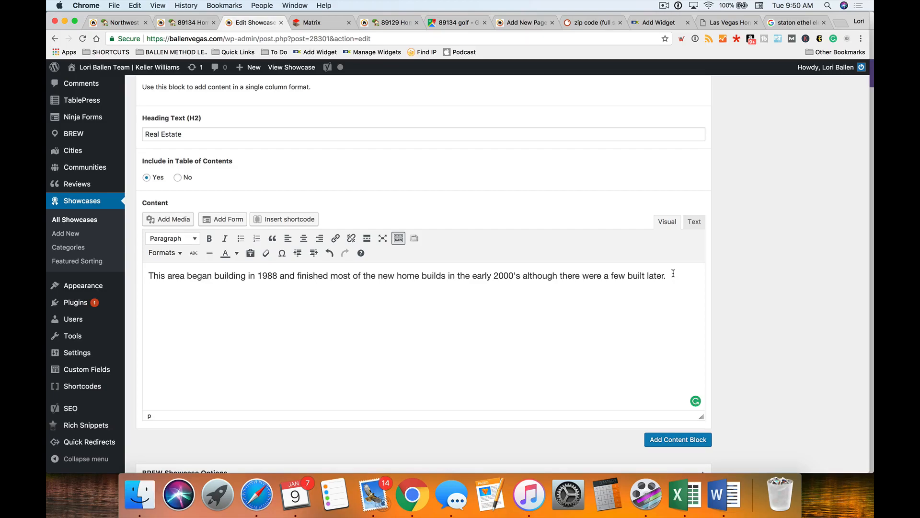
- Add that the area is Summerlin, part of a master homeowners association, accepting 'homeowners' and 'sub-associations' fixes
{"action": "type", "text": "his area is referred to as Summerlin and is part of a master home ow"}
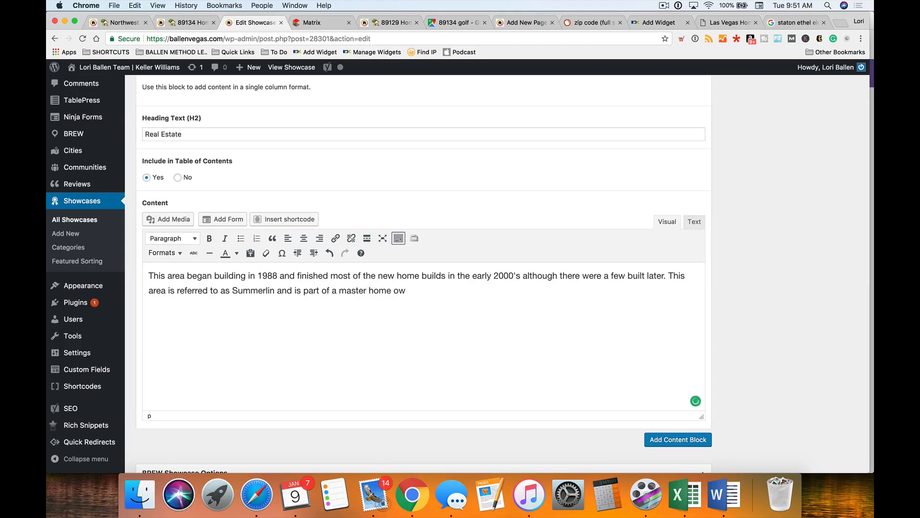
{"action": "type", "text": "ners association. There are also sub a"}
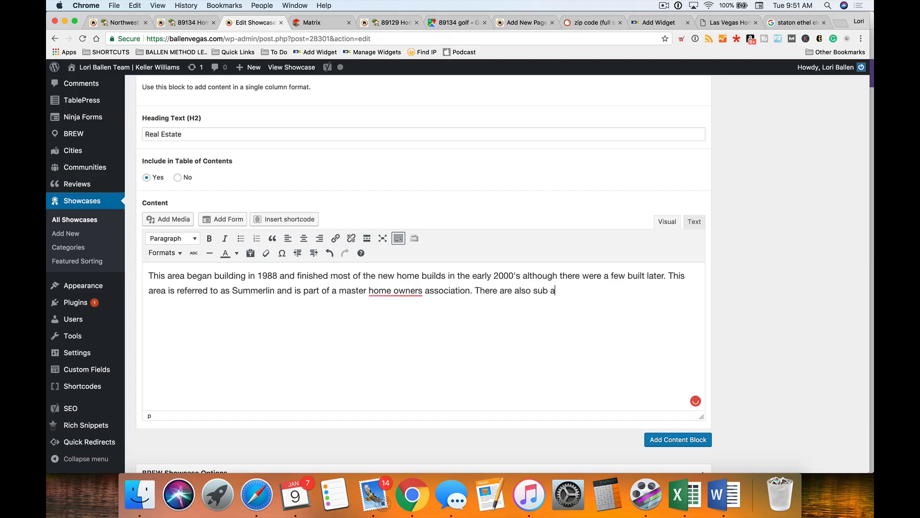
{"action": "type", "text": "ssociations in some of"}
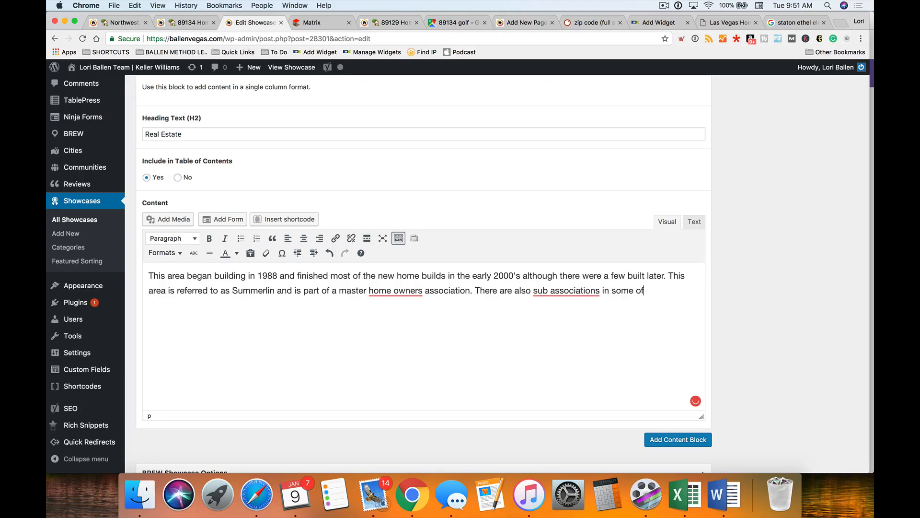
{"action": "type", "text": " the communities."}
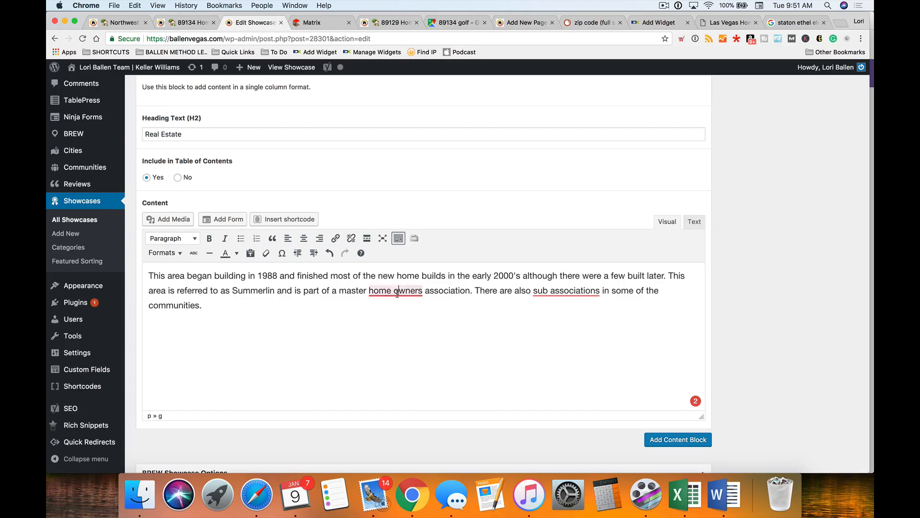
{"action": "mouse_move", "coordinate": [399, 286]}
{"action": "left_click", "coordinate": [388, 218]}
{"action": "left_click", "coordinate": [567, 290]}
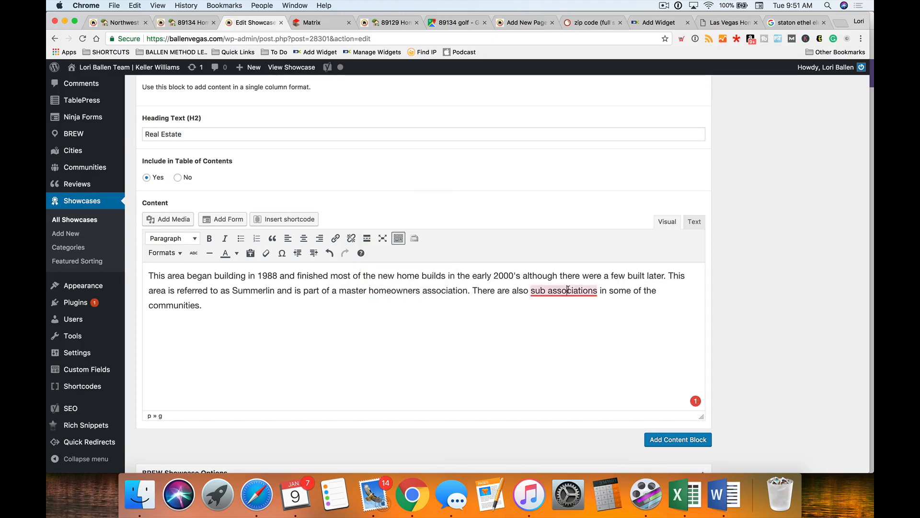
{"action": "mouse_move", "coordinate": [567, 290]}
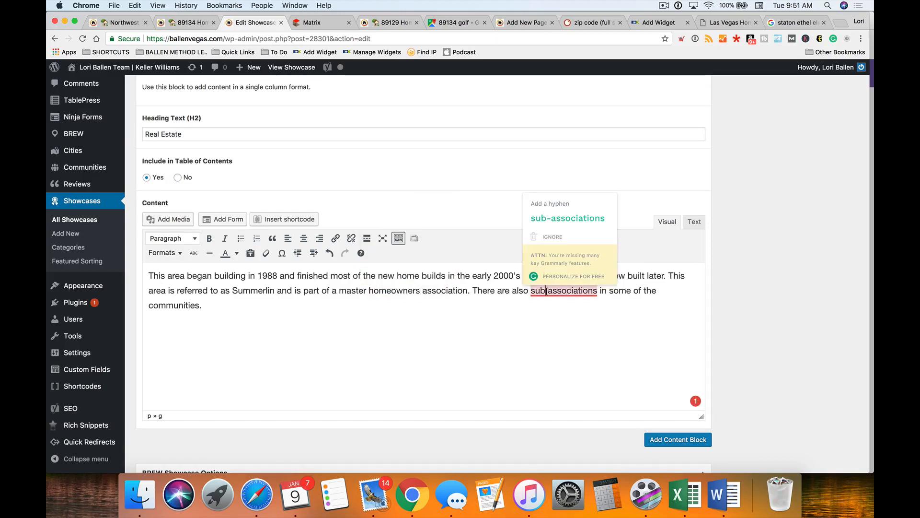
{"action": "left_click", "coordinate": [568, 218]}
{"action": "left_click", "coordinate": [240, 304]}
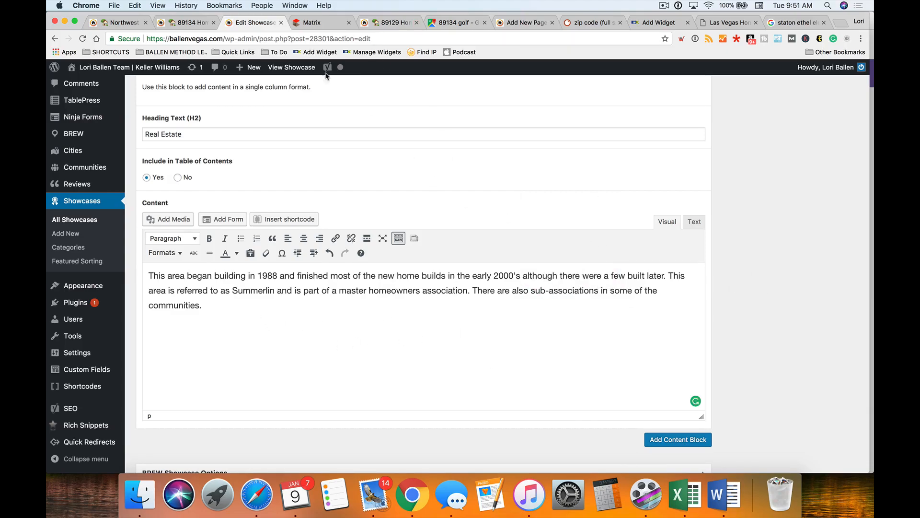
- Add 'Summerlin is not a city, yet has about 100,000 residents spanning West side of the valley. This area is North Summerlin'
{"action": "type", "text": "Summerlin is not a city, yet has "}
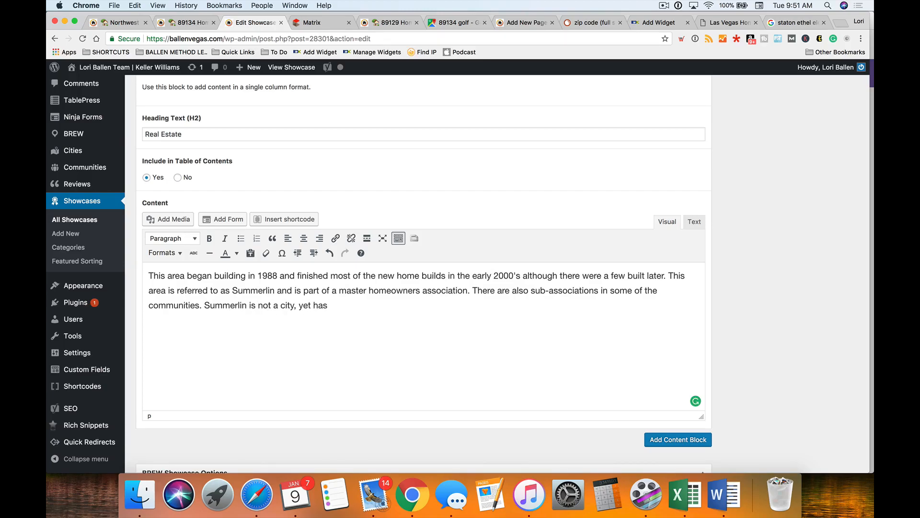
{"action": "type", "text": "about 100,000 residen"}
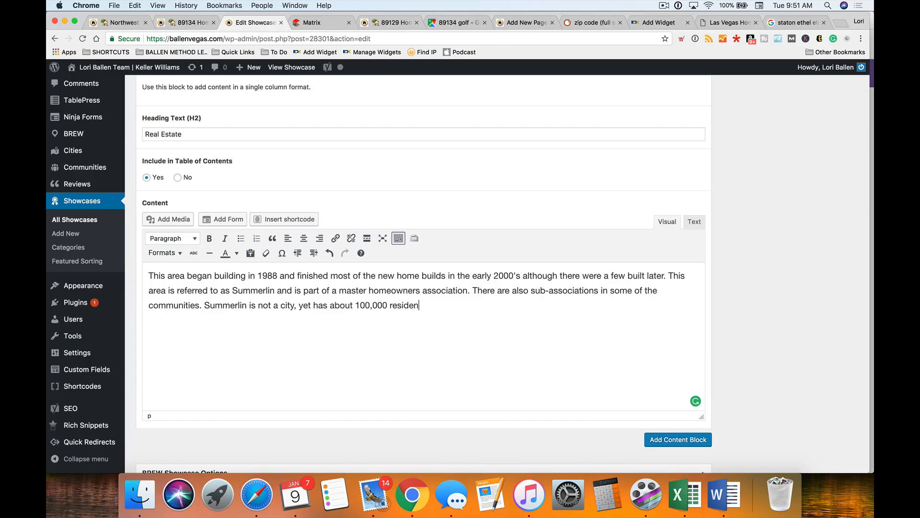
{"action": "type", "text": "ts spanning East"}
{"action": "key", "text": "BackSpace"}
{"action": "key", "text": "BackSpace"}
{"action": "key", "text": "BackSpace"}
{"action": "key", "text": "BackSpace"}
{"action": "key", "text": "BackSpace"}
{"action": "type", "text": "W"}
{"action": "key", "text": "BackSpace"}
{"action": "type", "text": "West "}
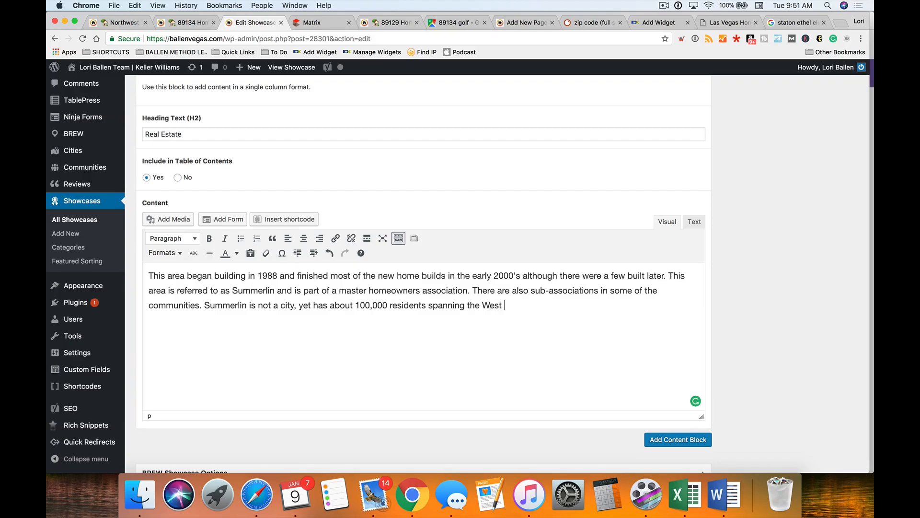
{"action": "type", "text": "side of the valley"}
{"action": "type", "text": ". This area is N"}
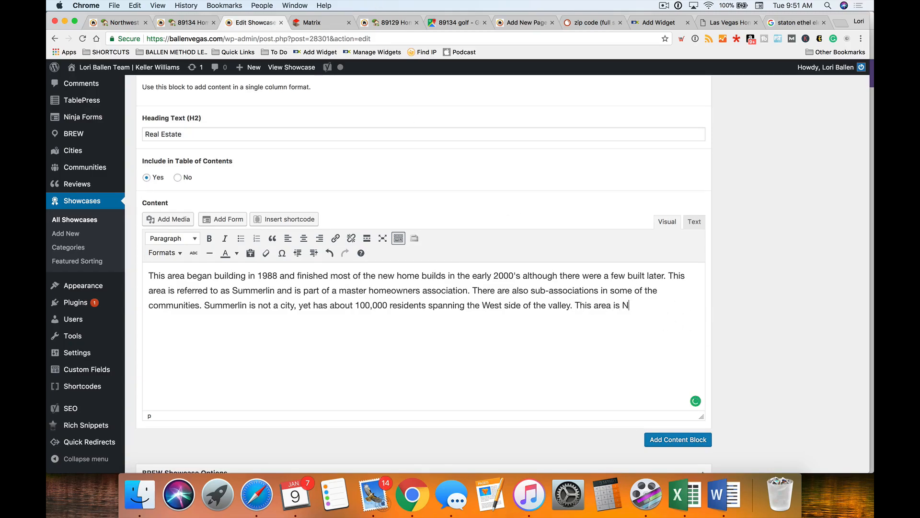
{"action": "type", "text": "orth Summerlin."}
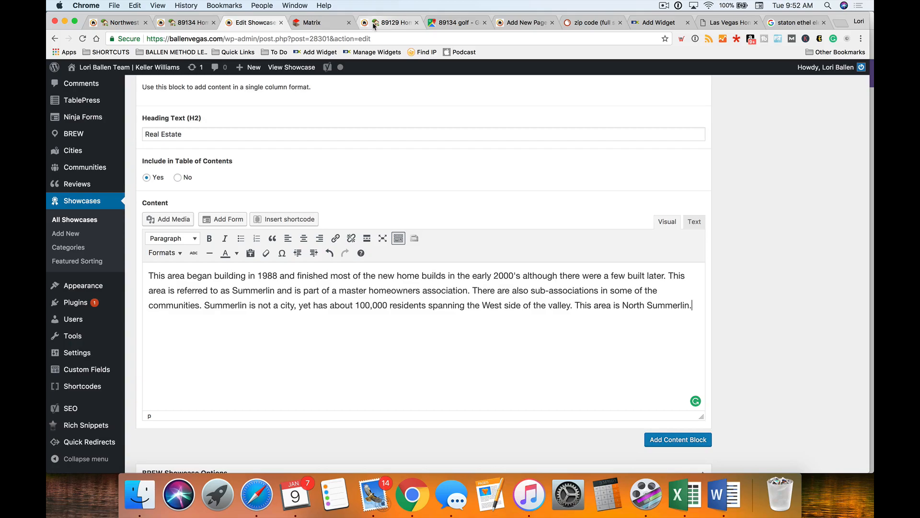
- Sort the Matrix 89134 results by the Builder column, then reverse the sort order
{"action": "left_click", "coordinate": [315, 23]}
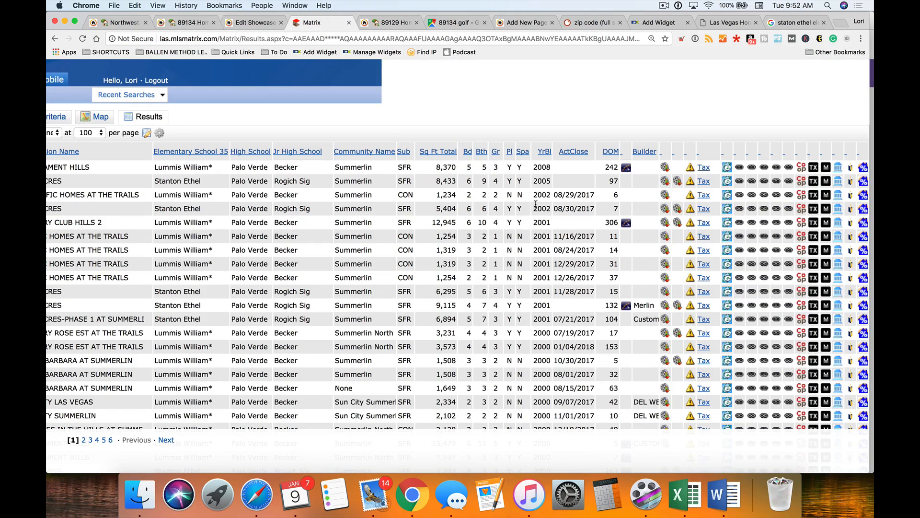
{"action": "scroll", "coordinate": [644, 152], "scroll_direction": "down", "scroll_amount": 1}
{"action": "left_click", "coordinate": [645, 150]}
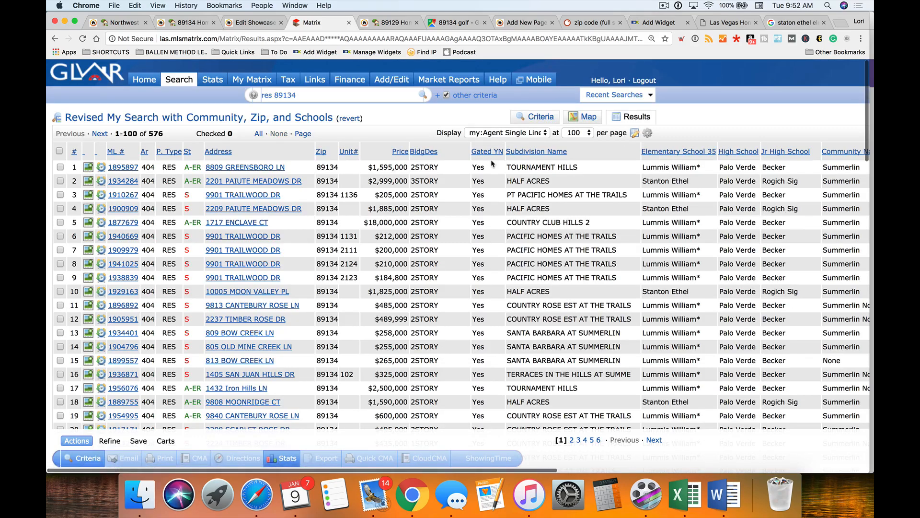
{"action": "scroll", "coordinate": [583, 243], "scroll_direction": "right", "scroll_amount": 10}
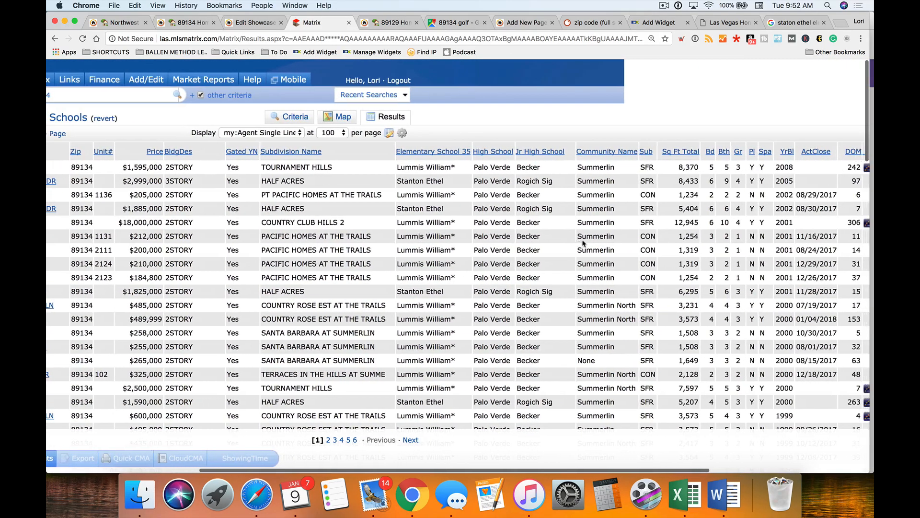
{"action": "scroll", "coordinate": [583, 244], "scroll_direction": "right", "scroll_amount": 1}
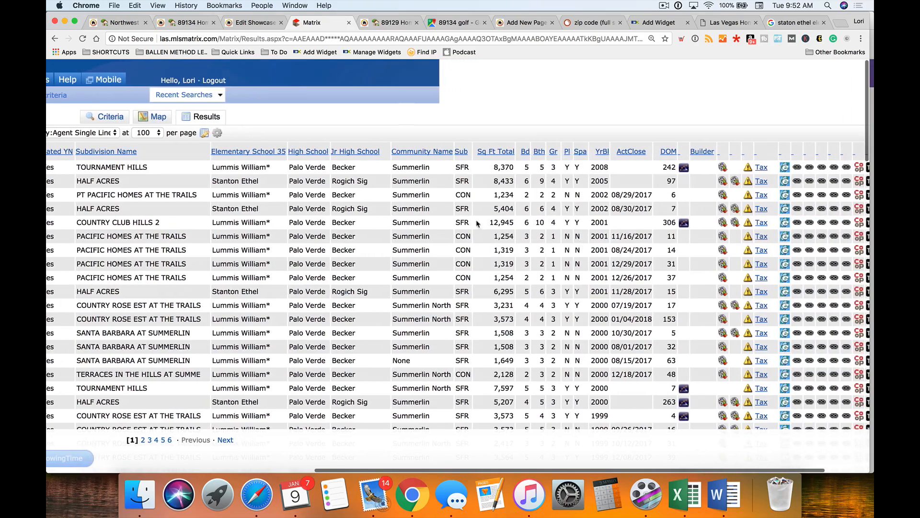
{"action": "left_click", "coordinate": [701, 155]}
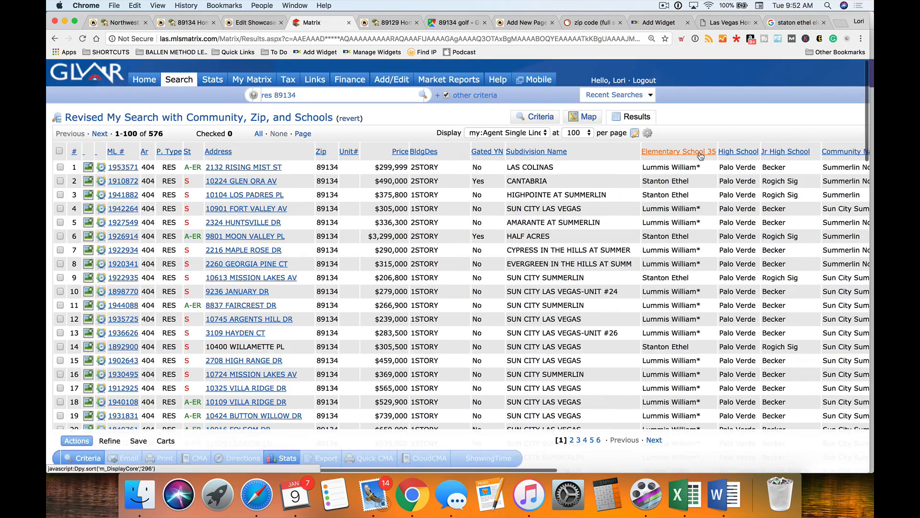
- Widen the Builder column so names like Watt Homes, Toll Bros, Pulte and Del Webb show fully
{"action": "scroll", "coordinate": [652, 191], "scroll_direction": "right", "scroll_amount": 5}
{"action": "scroll", "coordinate": [653, 191], "scroll_direction": "right", "scroll_amount": 10}
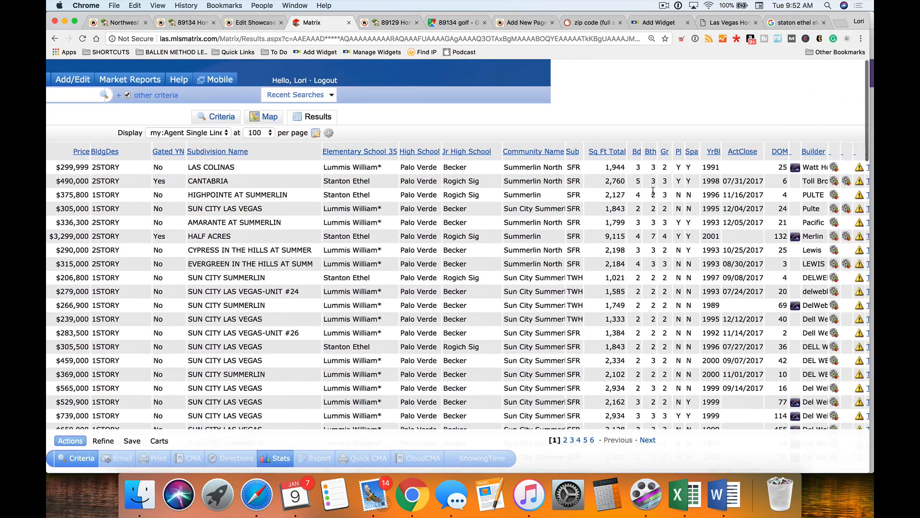
{"action": "scroll", "coordinate": [652, 190], "scroll_direction": "right", "scroll_amount": 2}
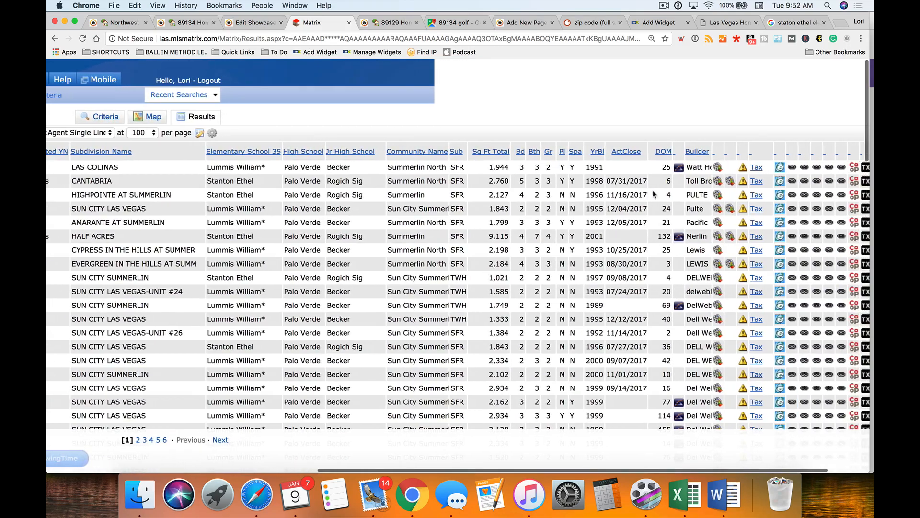
{"action": "scroll", "coordinate": [655, 194], "scroll_direction": "right", "scroll_amount": 1}
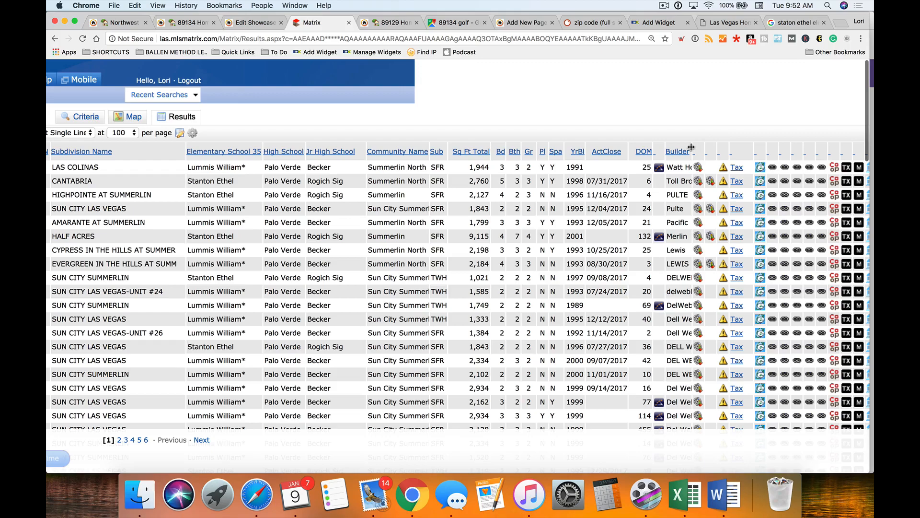
{"action": "left_click_drag", "start_coordinate": [692, 147], "coordinate": [729, 147]}
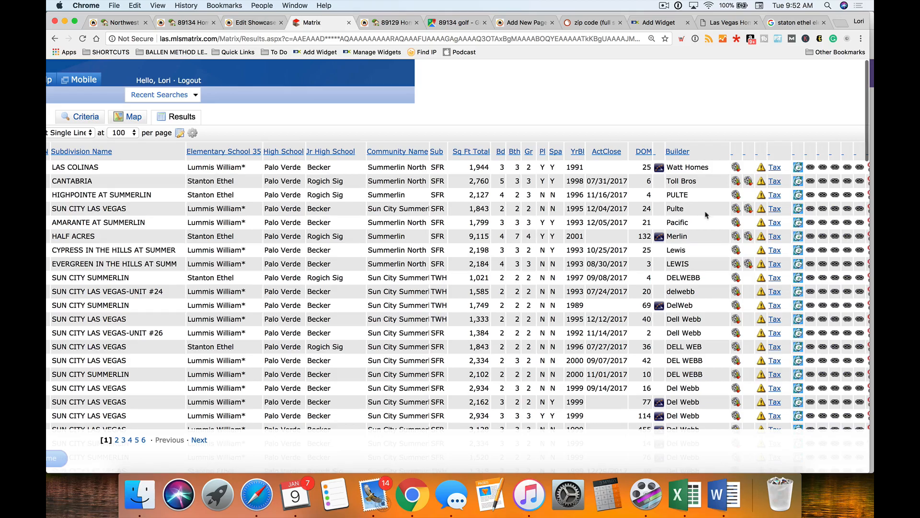
{"action": "scroll", "coordinate": [700, 221], "scroll_direction": "down", "scroll_amount": 3}
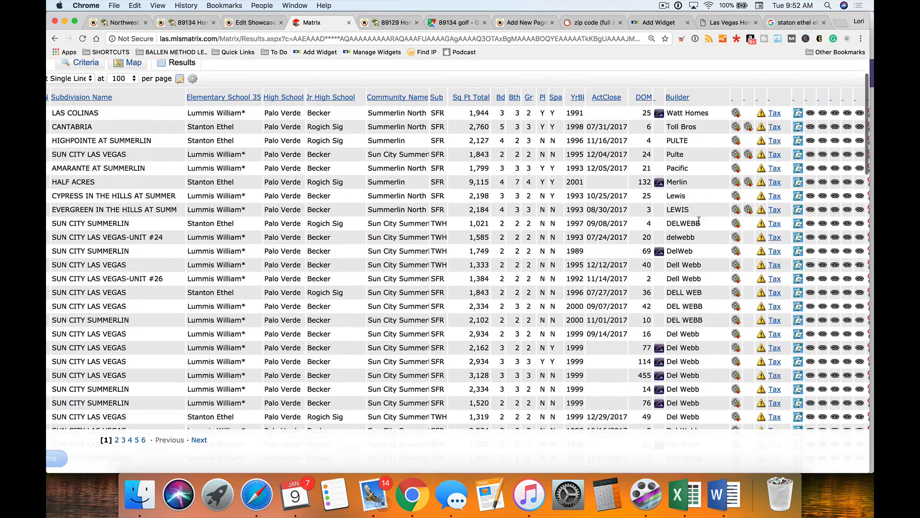
{"action": "scroll", "coordinate": [699, 221], "scroll_direction": "down", "scroll_amount": 5}
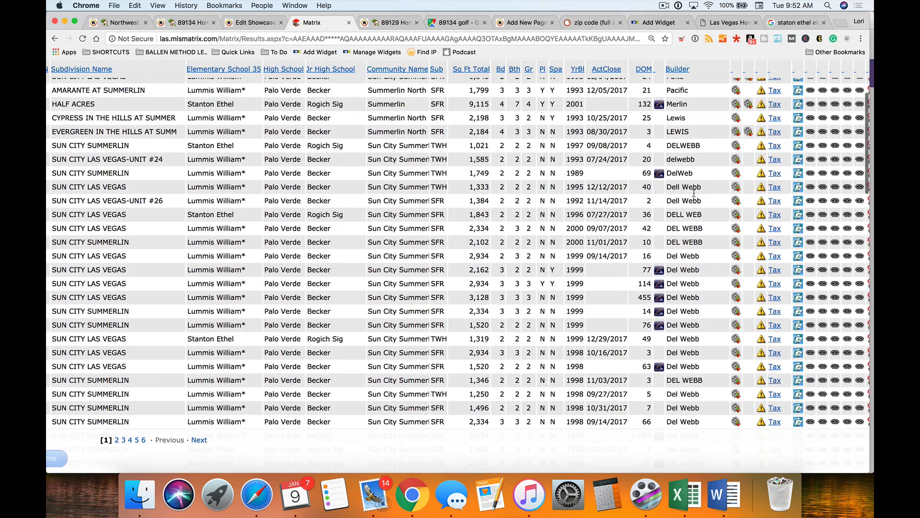
- Write a new paragraph: Del Webb was the most popular builder, Sun City Summerlin a large neighborhood here
{"action": "left_click", "coordinate": [244, 24]}
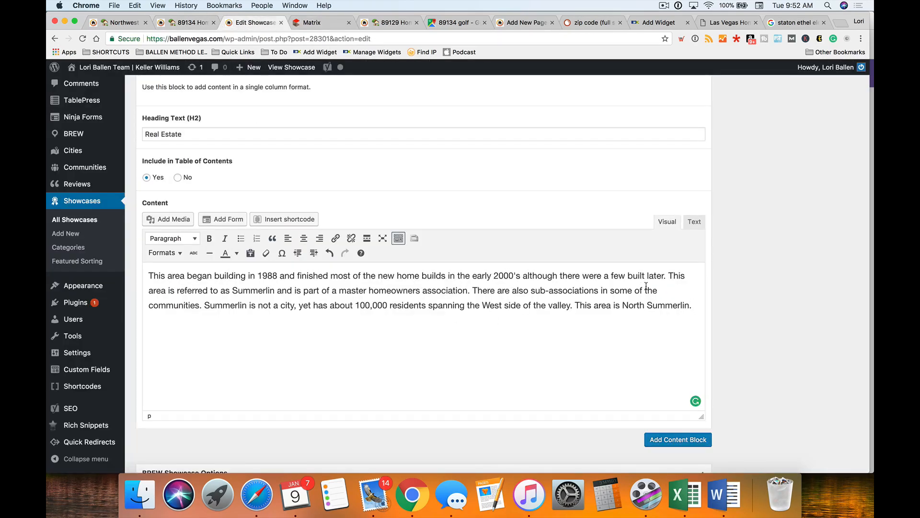
{"action": "type", "text": "he most popular builder in the area wwas Del Webb who"}
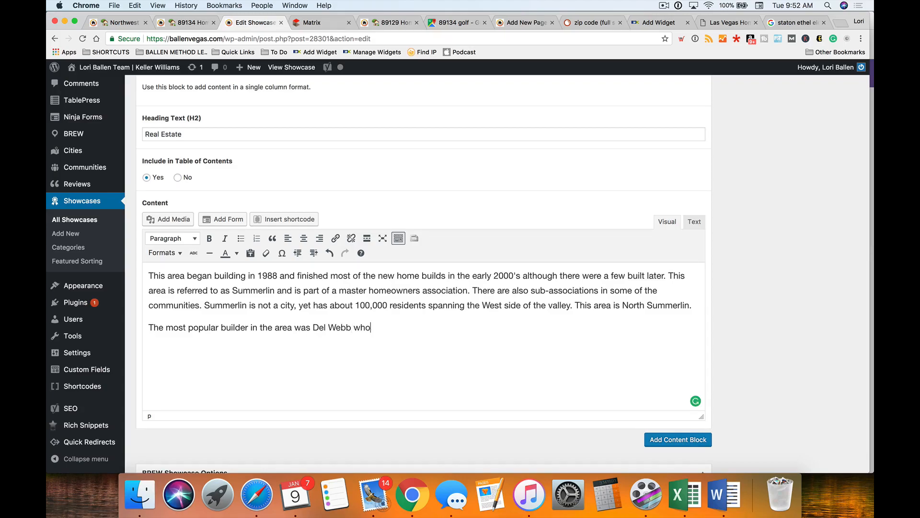
{"action": "type", "text": " created"}
{"action": "scroll", "coordinate": [483, 335], "scroll_direction": "down", "scroll_amount": 1}
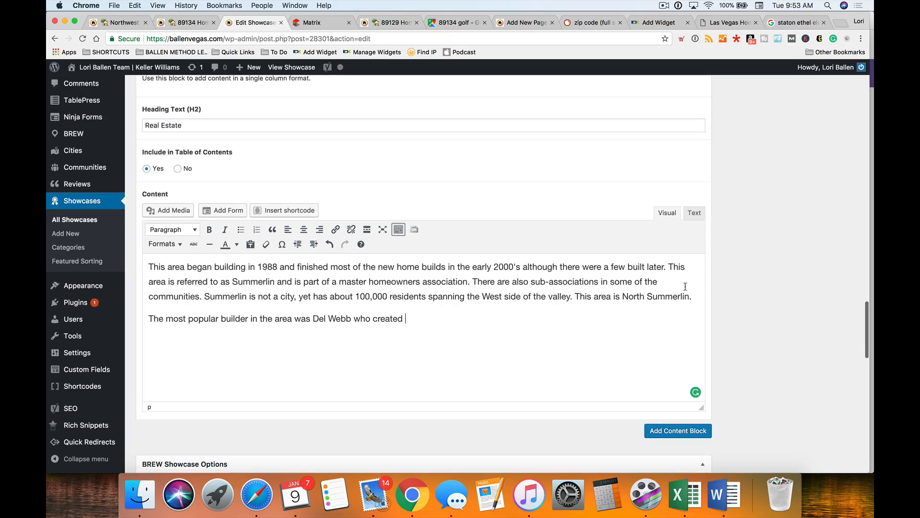
{"action": "left_click", "coordinate": [355, 318], "text": "shift"}
{"action": "key", "text": "BackSpace"}
{"action": "type", "text": "as"}
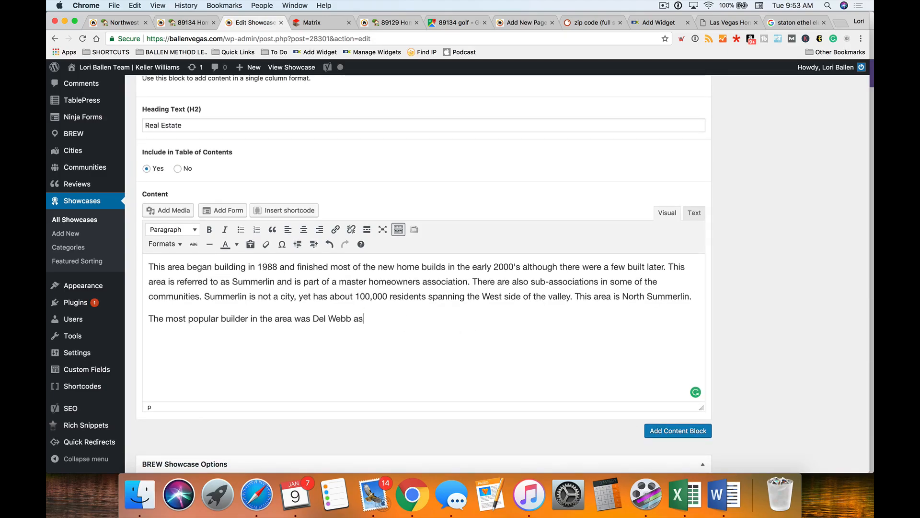
{"action": "type", "text": " Sun City Summerlin is a large "}
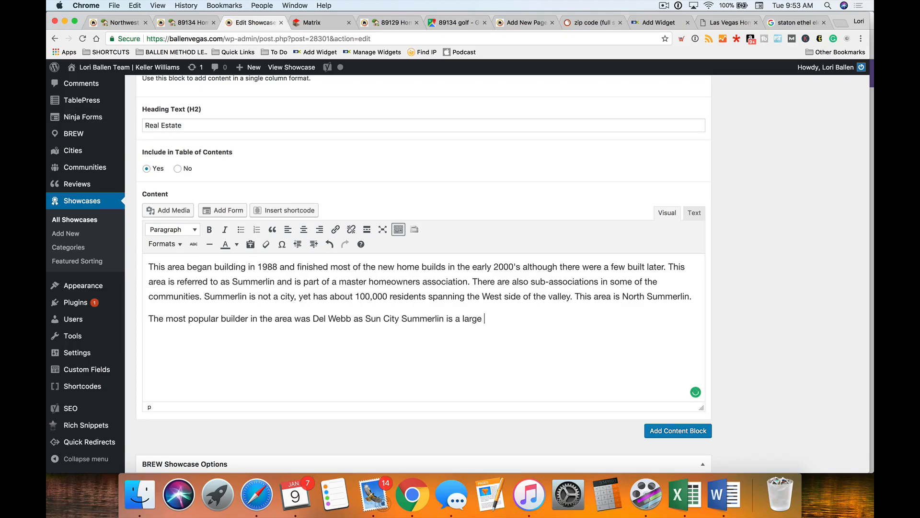
{"action": "type", "text": "neighborhood here."}
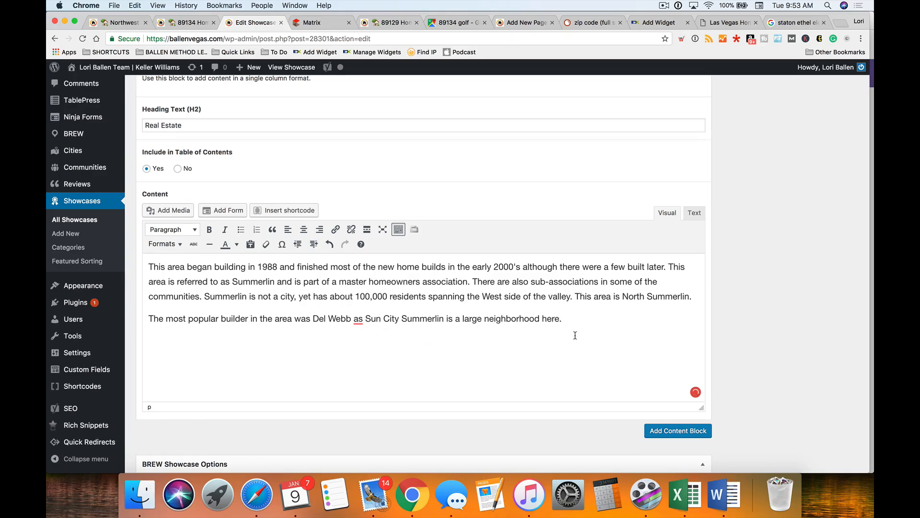
{"action": "type", "text": "built by Del Webb"}
- Replace 'as' after Del Webb with a period to start a new sentence
{"action": "left_click", "coordinate": [318, 25]}
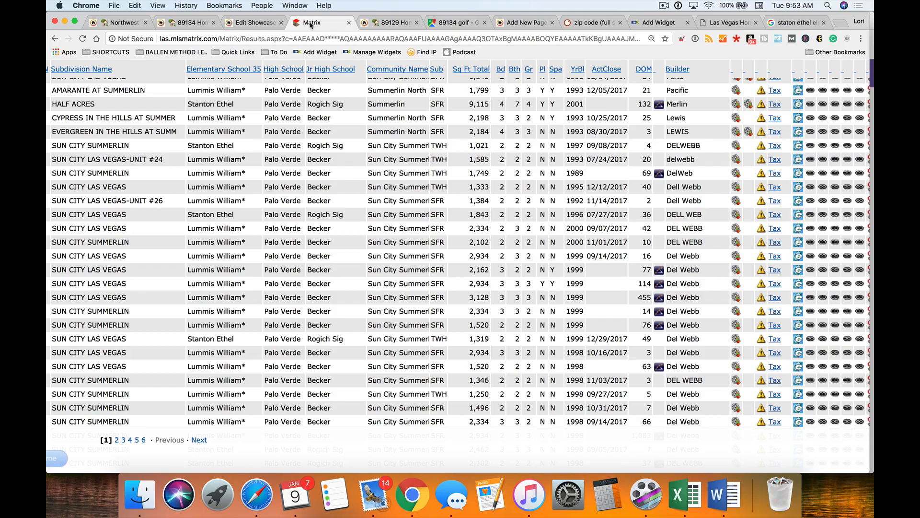
{"action": "left_click", "coordinate": [239, 22]}
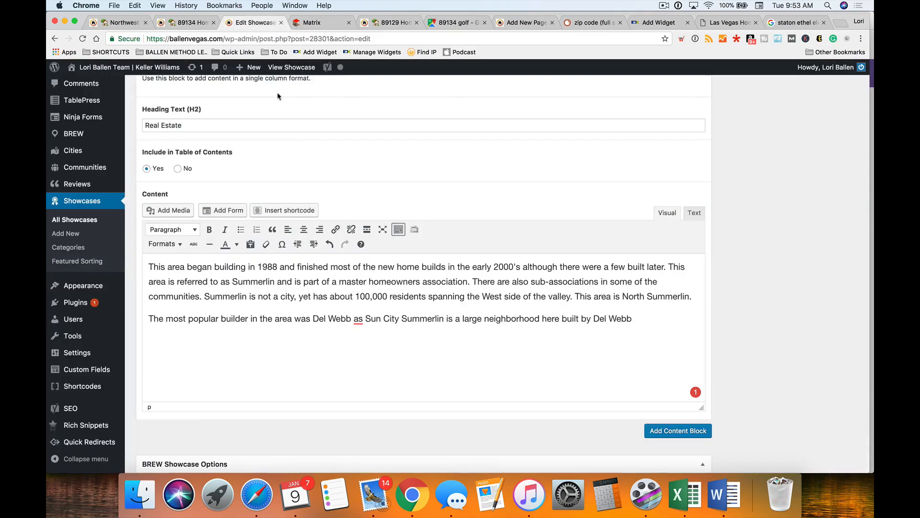
{"action": "right_click", "coordinate": [358, 320]}
{"action": "left_click", "coordinate": [475, 348]}
{"action": "left_click", "coordinate": [368, 318]}
{"action": "key", "text": "BackSpace"}
{"action": "key", "text": "BackSpace"}
{"action": "key", "text": "BackSpace"}
{"action": "key", "text": "BackSpace"}
{"action": "key", "text": "BackSpace"}
{"action": "type", "text": ". S"}
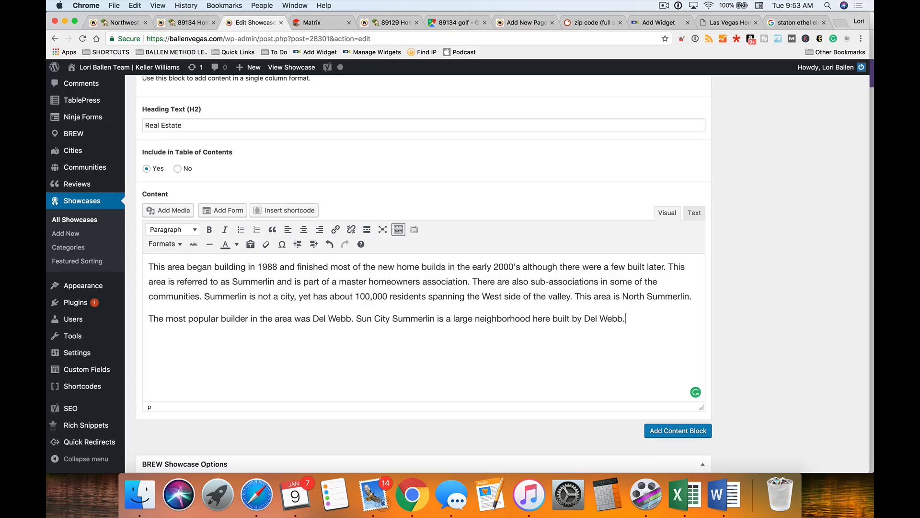
- Browse the builder-sorted Matrix results for custom, Coleman and Christophe homes, then return to the editor
{"action": "left_click", "coordinate": [311, 22]}
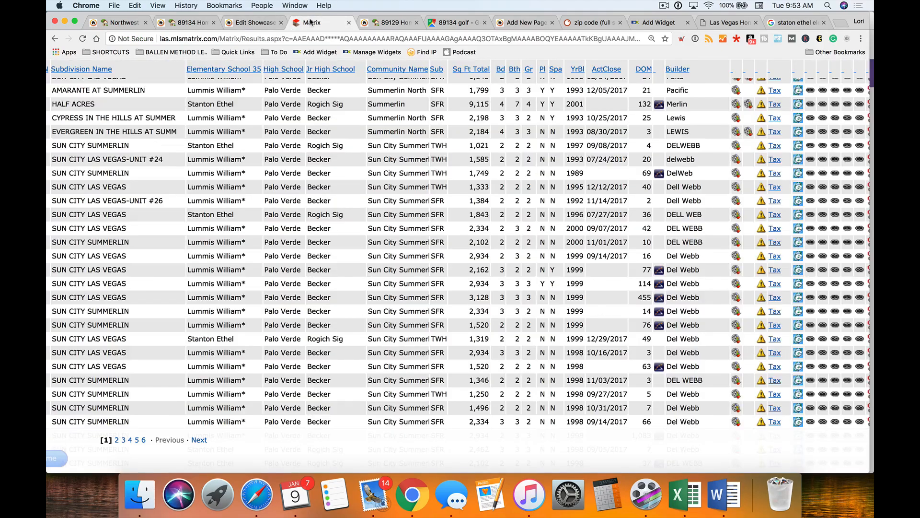
{"action": "scroll", "coordinate": [705, 265], "scroll_direction": "down", "scroll_amount": 20}
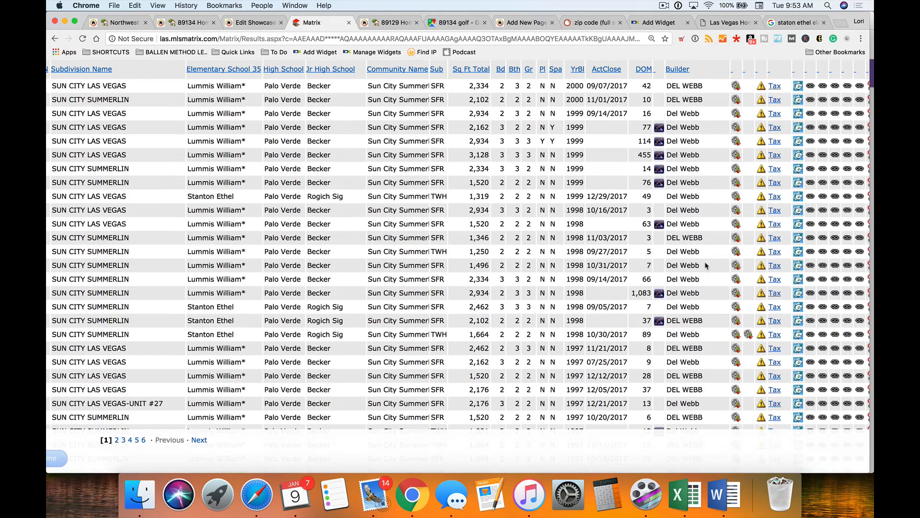
{"action": "scroll", "coordinate": [705, 265], "scroll_direction": "down", "scroll_amount": 20}
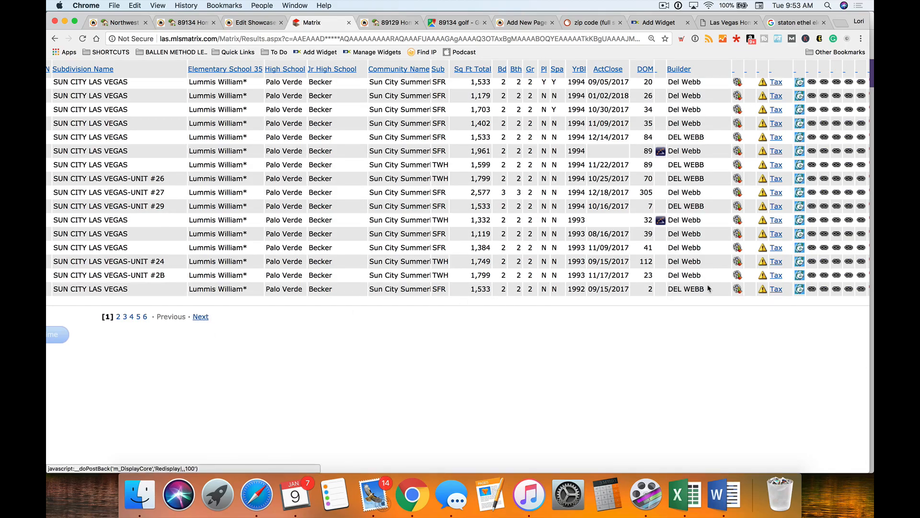
{"action": "scroll", "coordinate": [719, 283], "scroll_direction": "right", "scroll_amount": 5}
{"action": "scroll", "coordinate": [746, 276], "scroll_direction": "right", "scroll_amount": 5}
{"action": "scroll", "coordinate": [707, 277], "scroll_direction": "down", "scroll_amount": 10}
{"action": "scroll", "coordinate": [708, 277], "scroll_direction": "down", "scroll_amount": 5}
{"action": "scroll", "coordinate": [704, 273], "scroll_direction": "up", "scroll_amount": 4}
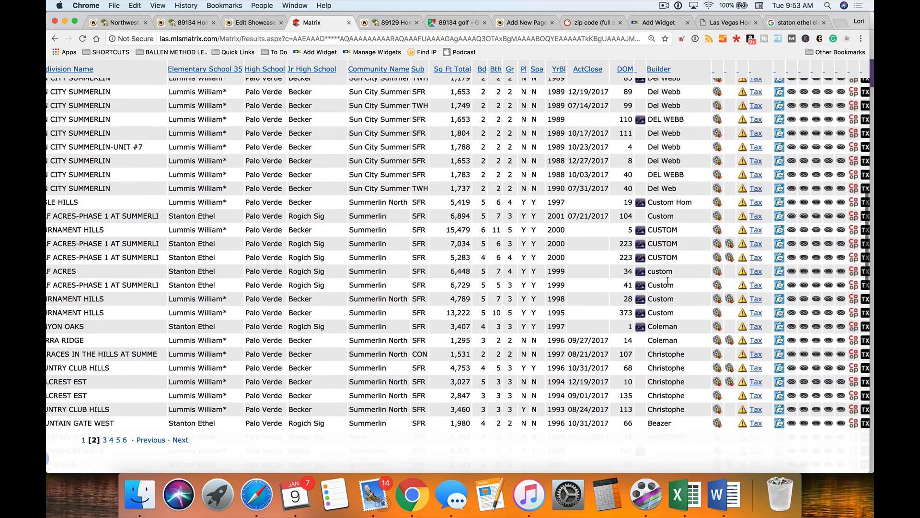
{"action": "scroll", "coordinate": [669, 283], "scroll_direction": "down", "scroll_amount": 5}
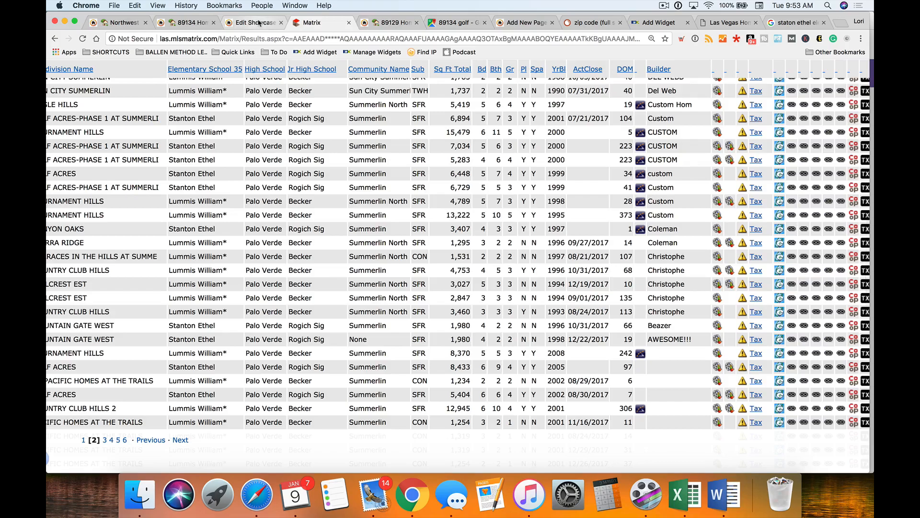
{"action": "left_click", "coordinate": [255, 22]}
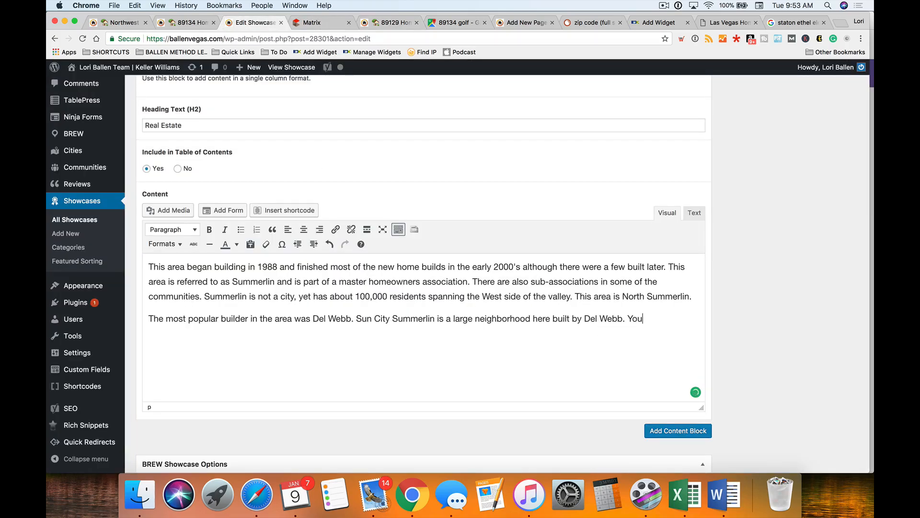
- Add 'Christophers homes was also building during the 90's' to the second paragraph
{"action": "type", "text": "Christoper"}
{"action": "key", "text": "BackSpace"}
{"action": "key", "text": "BackSpace"}
{"action": "key", "text": "BackSpace"}
{"action": "key", "text": "BackSpace"}
{"action": "key", "text": "BackSpace"}
{"action": "type", "text": "ophers homes was also "}
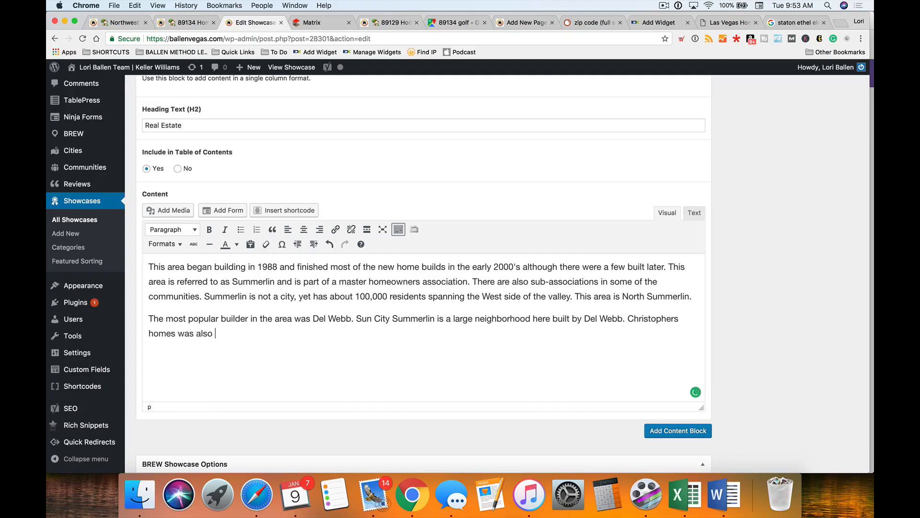
{"action": "type", "text": "building during the early years and"}
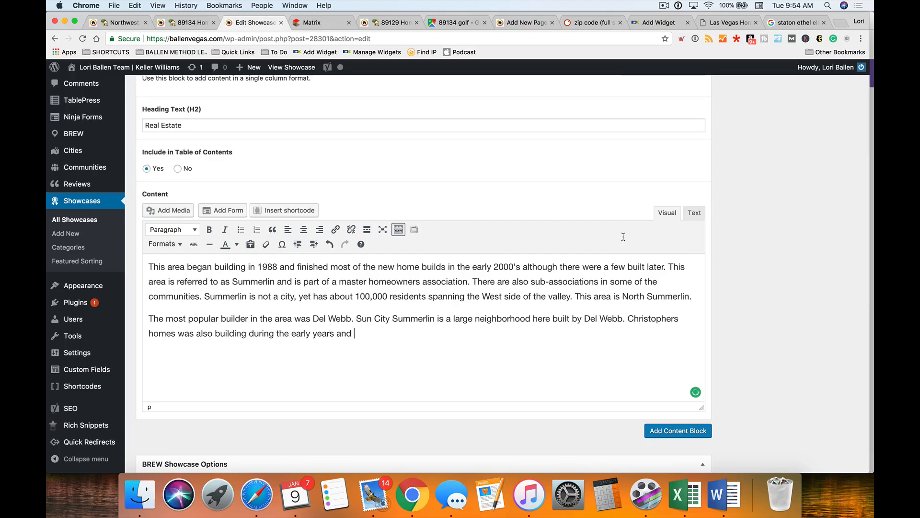
{"action": "left_click", "coordinate": [322, 22]}
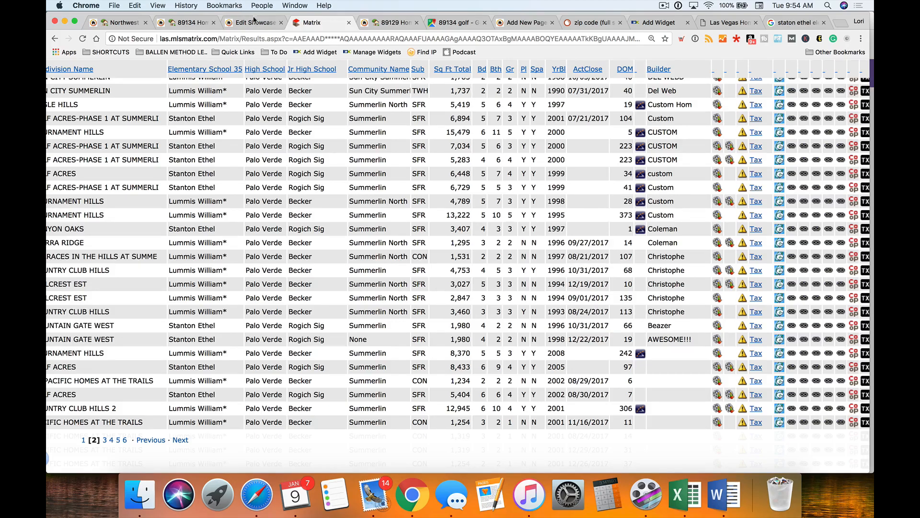
{"action": "left_click", "coordinate": [254, 22]}
{"action": "left_click_drag", "start_coordinate": [365, 342], "coordinate": [290, 333]}
{"action": "type", "text": "0's"}
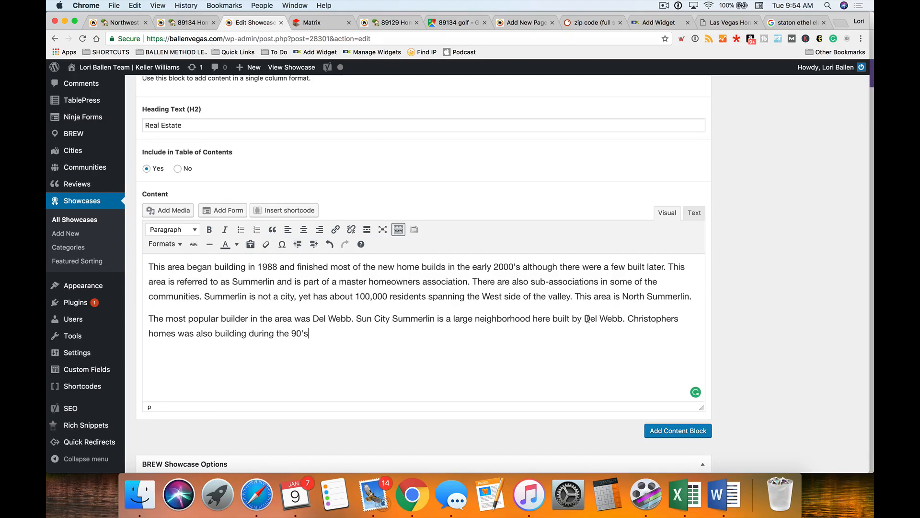
- Append 'and there are a selection of custom homes.' and dismiss Grammarly's 'were' suggestion
{"action": "left_click", "coordinate": [679, 318]}
{"action": "type", "text": "and there are a selection of custom homes."}
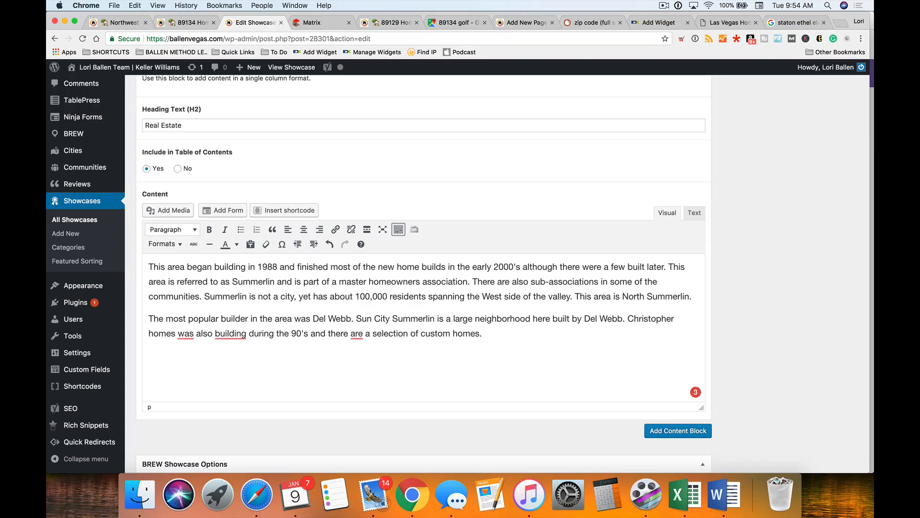
{"action": "left_click", "coordinate": [185, 333]}
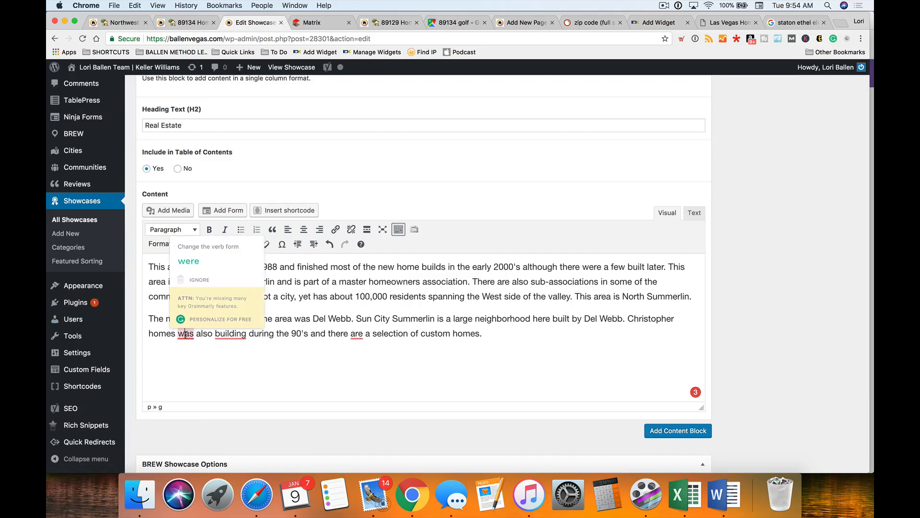
{"action": "left_click", "coordinate": [250, 345]}
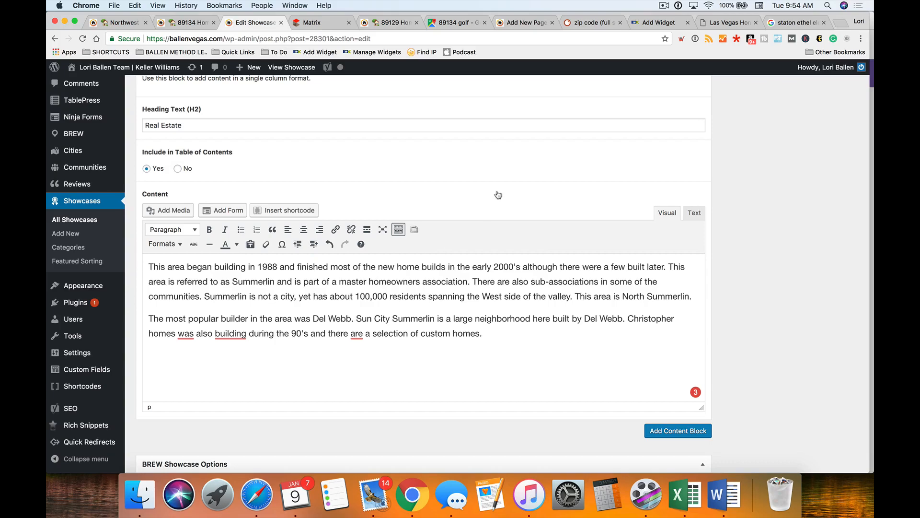
{"action": "left_click_drag", "start_coordinate": [796, 22], "coordinate": [323, 19]}
{"action": "left_click", "coordinate": [323, 21]}
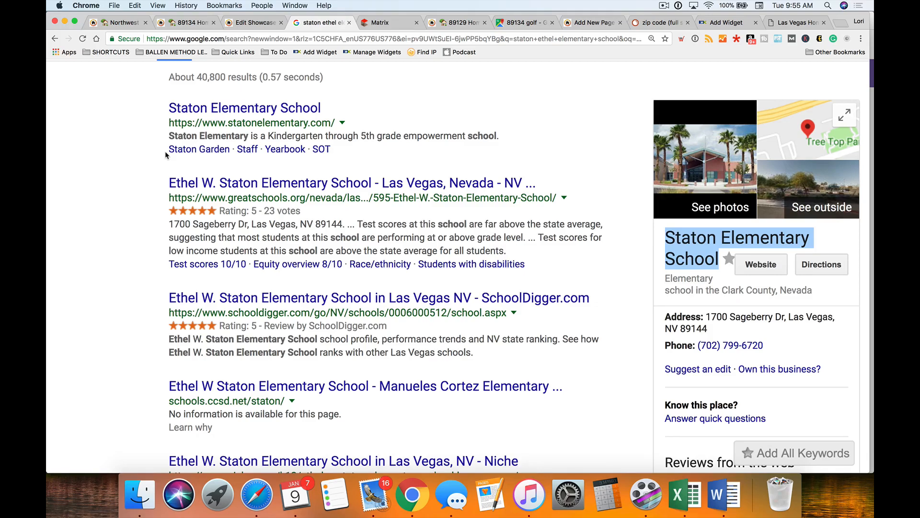
- Review the Staton Ethel elementary school ratings, then bring up the bookmarks list
{"action": "scroll", "coordinate": [165, 151], "scroll_direction": "up", "scroll_amount": 4}
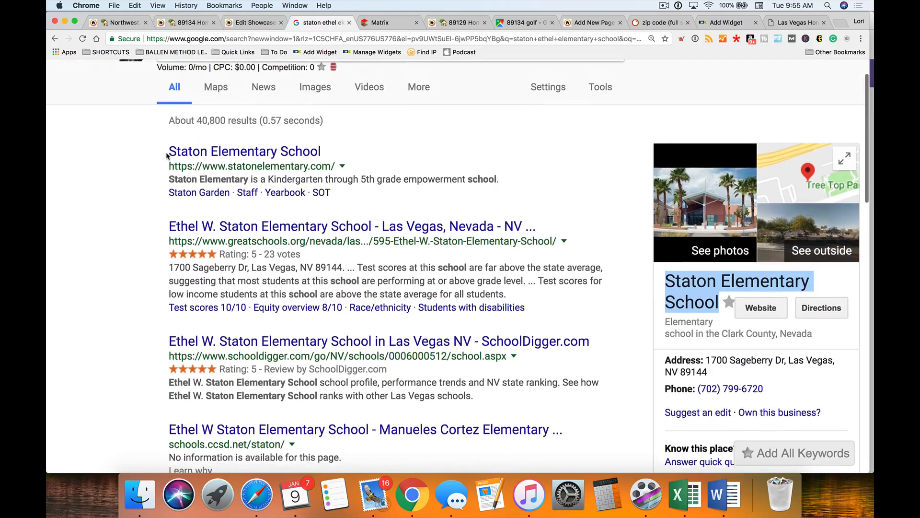
{"action": "scroll", "coordinate": [136, 178], "scroll_direction": "down", "scroll_amount": 1}
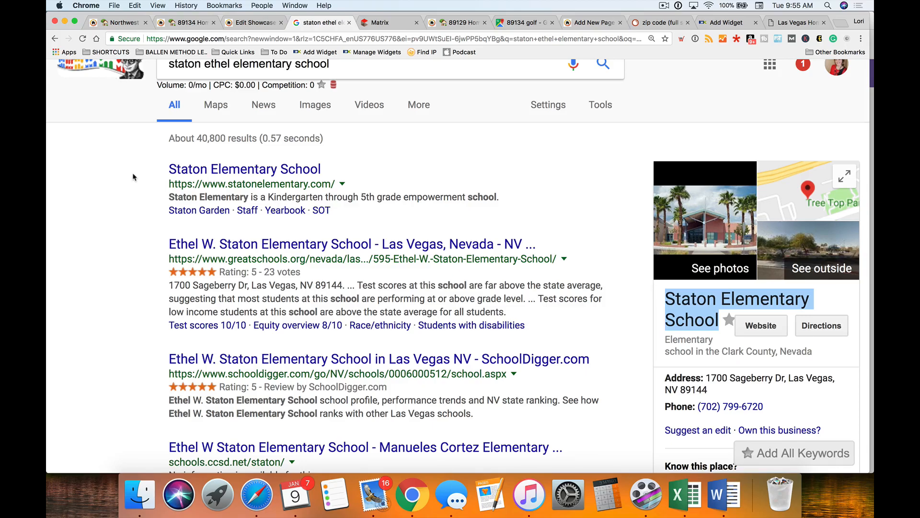
{"action": "scroll", "coordinate": [240, 154], "scroll_direction": "up", "scroll_amount": 1}
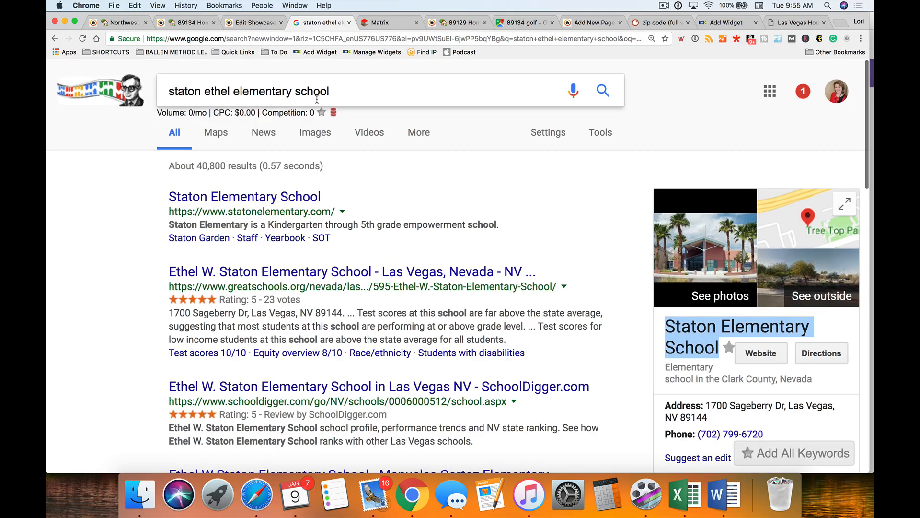
{"action": "left_click", "coordinate": [233, 52]}
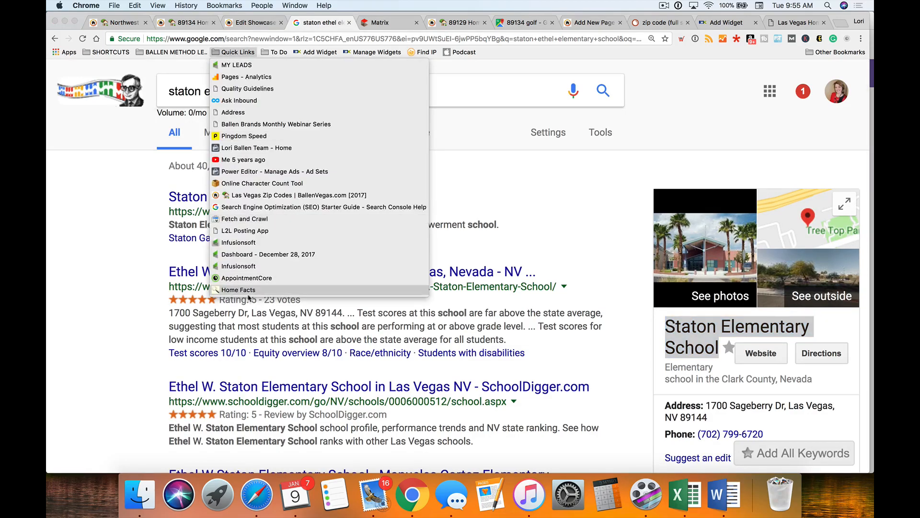
- Look up zip code 89134 in American FactFinder's Community Facts
{"action": "left_click", "coordinate": [246, 294]}
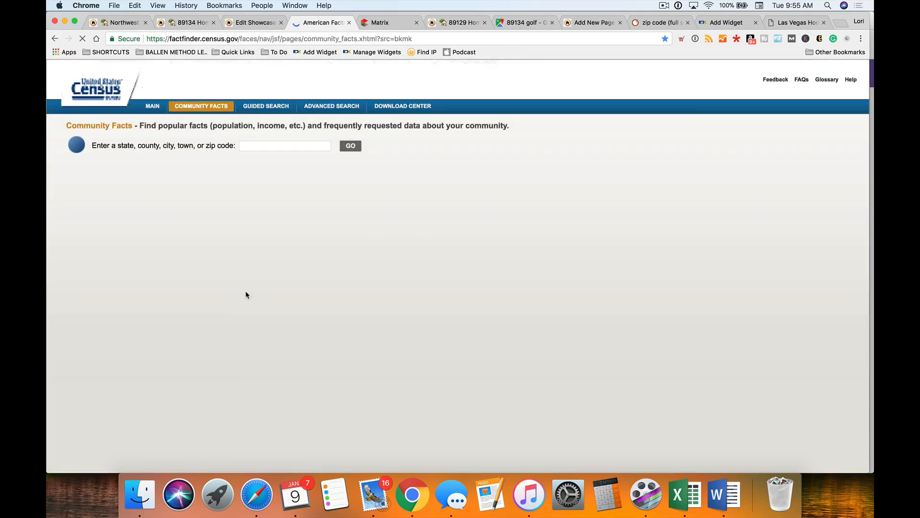
{"action": "left_click", "coordinate": [275, 147]}
{"action": "type", "text": "89134"}
{"action": "key", "text": "Return"}
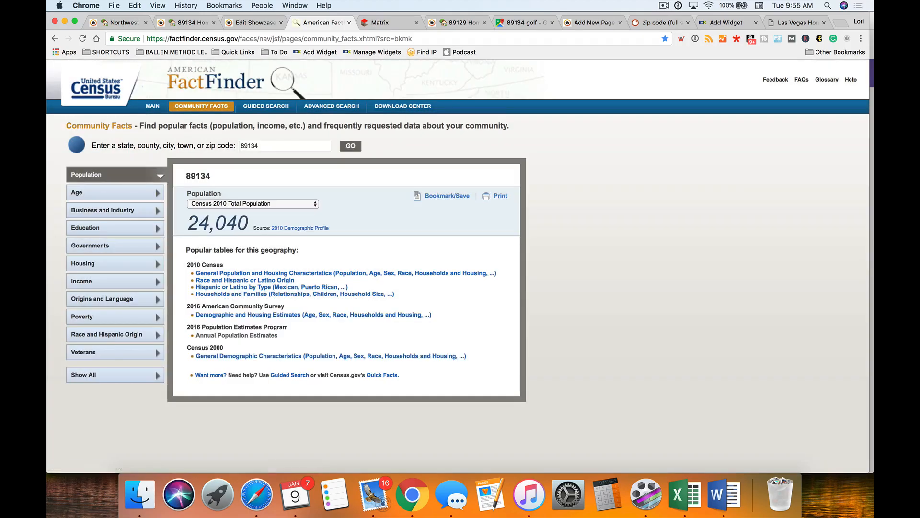
- Open the 2010 General Population and Housing Characteristics table, zoom in, and select total population 24,040
{"action": "scroll", "coordinate": [254, 216], "scroll_direction": "down", "scroll_amount": 1}
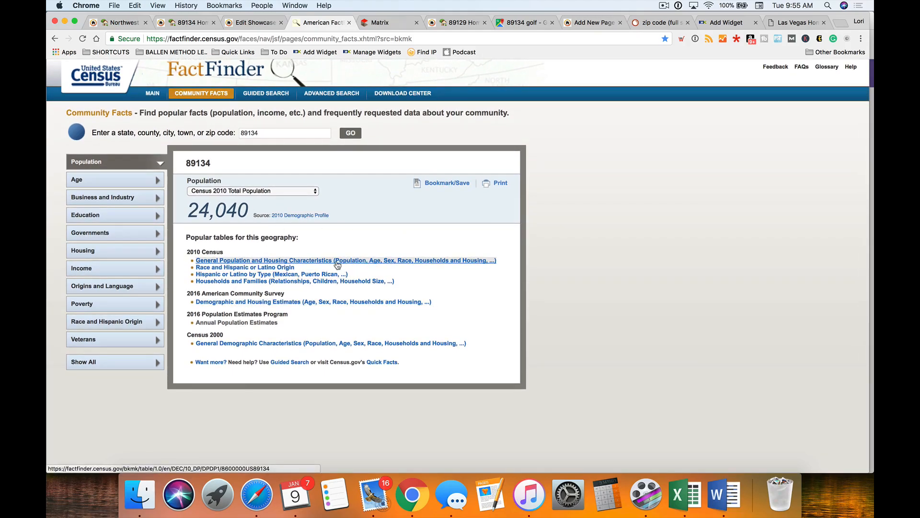
{"action": "left_click", "coordinate": [337, 263]}
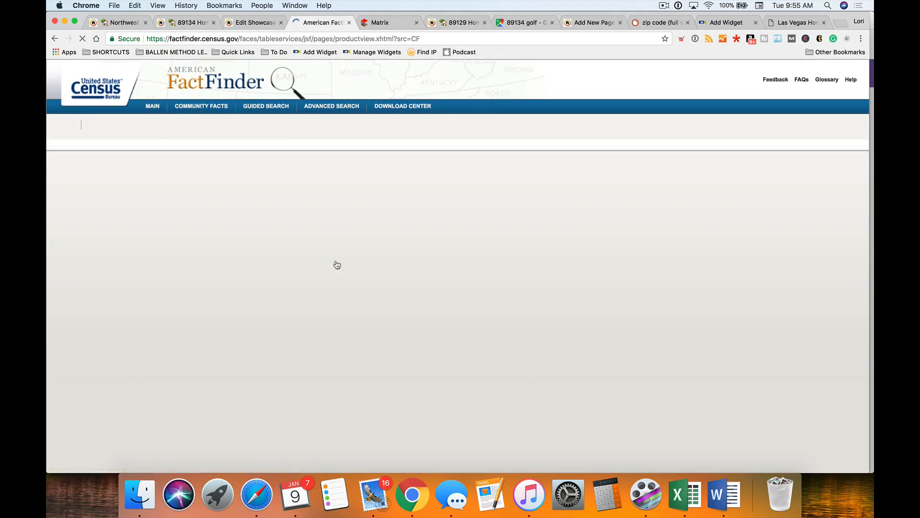
{"action": "scroll", "coordinate": [436, 263], "scroll_direction": "down", "scroll_amount": 2}
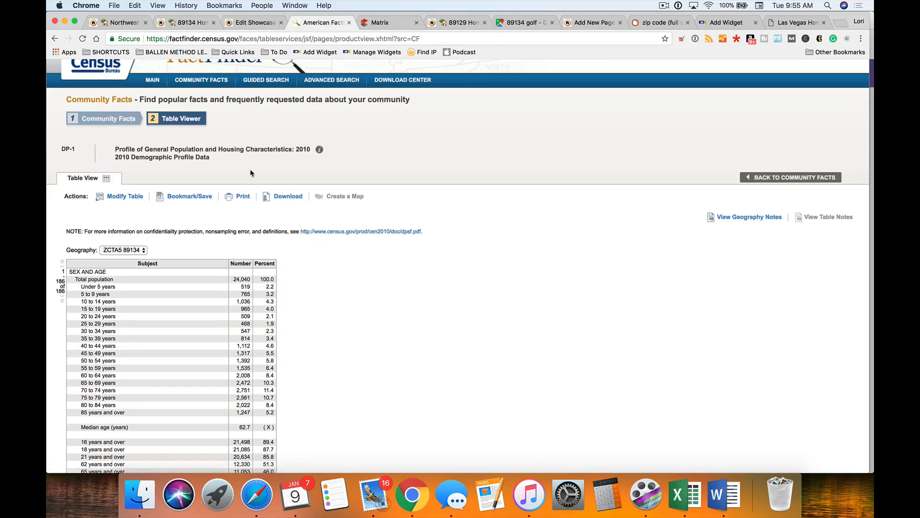
{"action": "scroll", "coordinate": [244, 180], "scroll_direction": "down", "scroll_amount": 3}
{"action": "scroll", "coordinate": [130, 215], "scroll_direction": "down", "scroll_amount": 4}
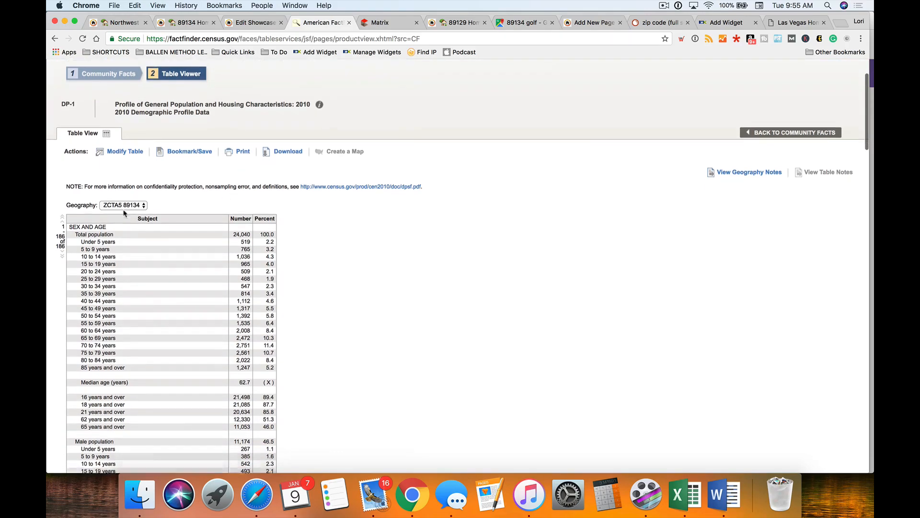
{"action": "key", "text": "super+equal"}
{"action": "key", "text": "super+equal"}
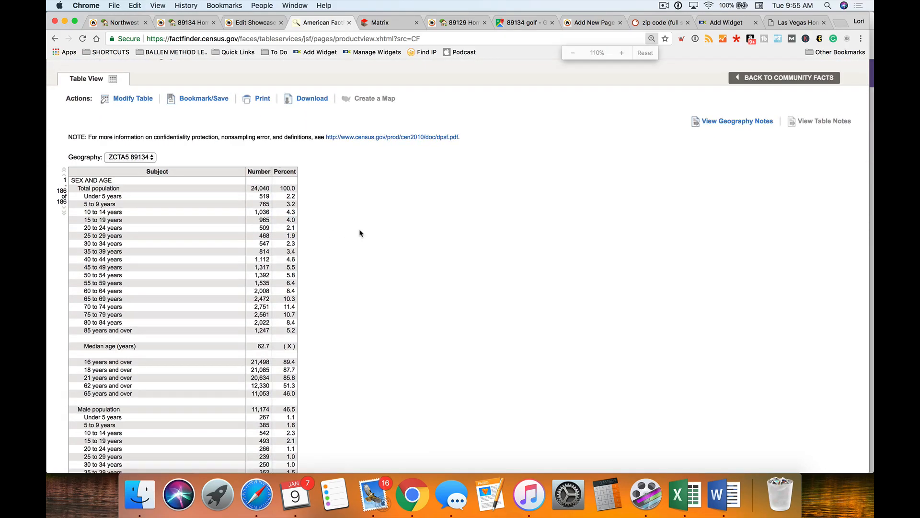
{"action": "scroll", "coordinate": [367, 232], "scroll_direction": "down", "scroll_amount": 1}
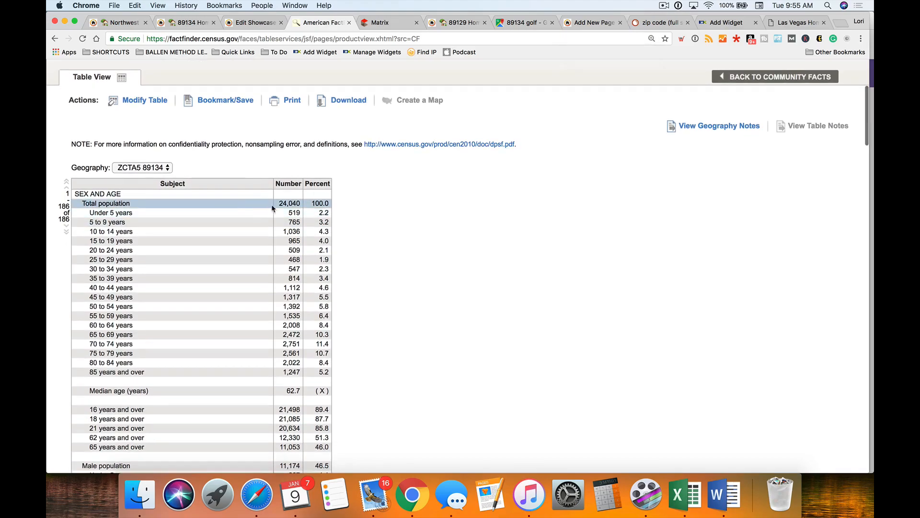
{"action": "left_click_drag", "start_coordinate": [278, 204], "coordinate": [303, 203]}
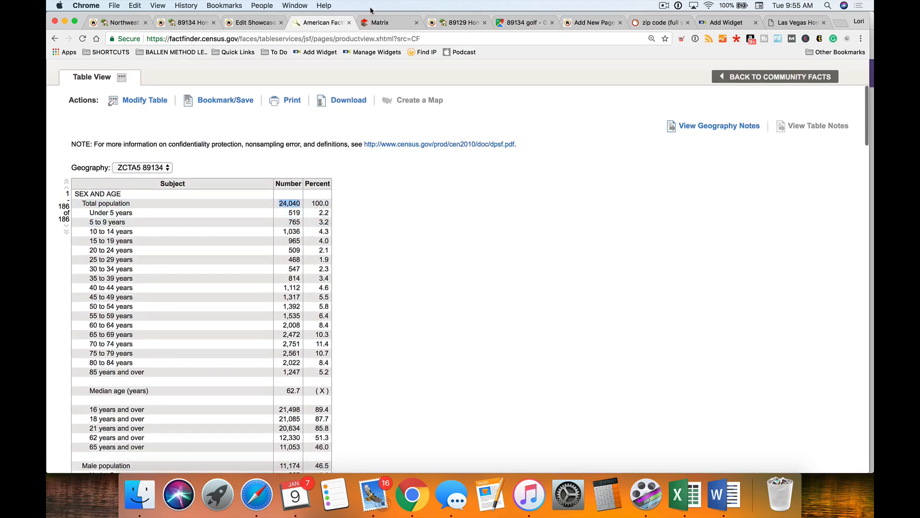
- End the second Real Estate paragraph with 'The 2010 census reported around 24,000 people in this zip code.'
{"action": "left_click", "coordinate": [238, 25]}
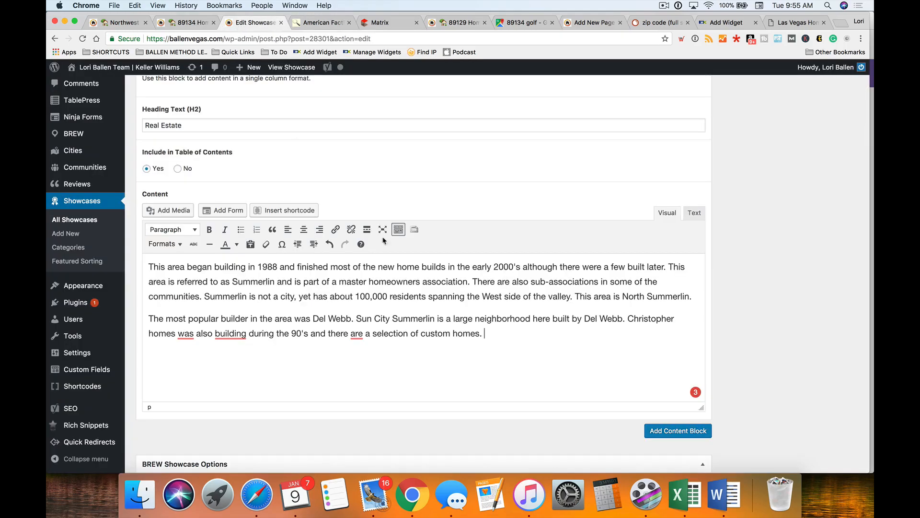
{"action": "left_click", "coordinate": [502, 332]}
{"action": "type", "text": "The 2010 census reported "}
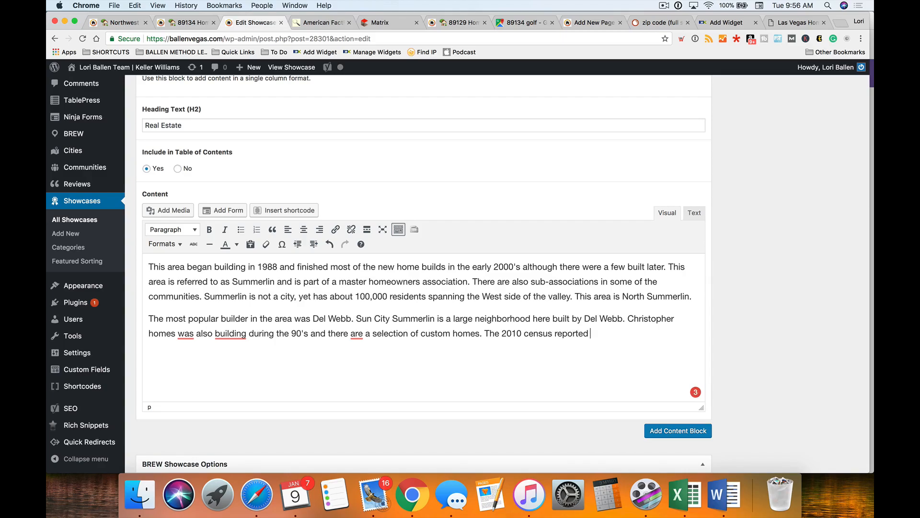
{"action": "type", "text": "24,00"}
{"action": "key", "text": "BackSpace"}
{"action": "key", "text": "BackSpace"}
{"action": "key", "text": "BackSpace"}
{"action": "key", "text": "BackSpace"}
{"action": "key", "text": "BackSpace"}
{"action": "key", "text": "BackSpace"}
{"action": "key", "text": "BackSpace"}
{"action": "type", "text": "d around 24,000 people in "}
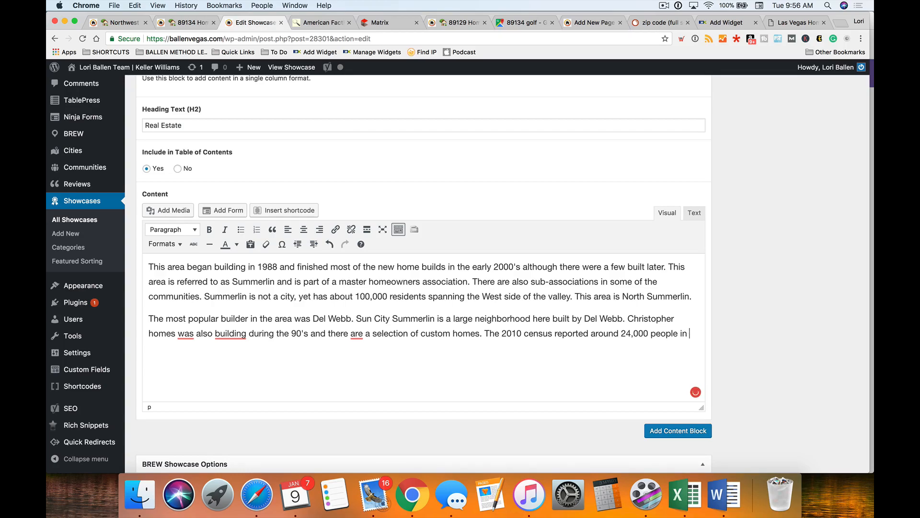
{"action": "type", "text": "this zip code."}
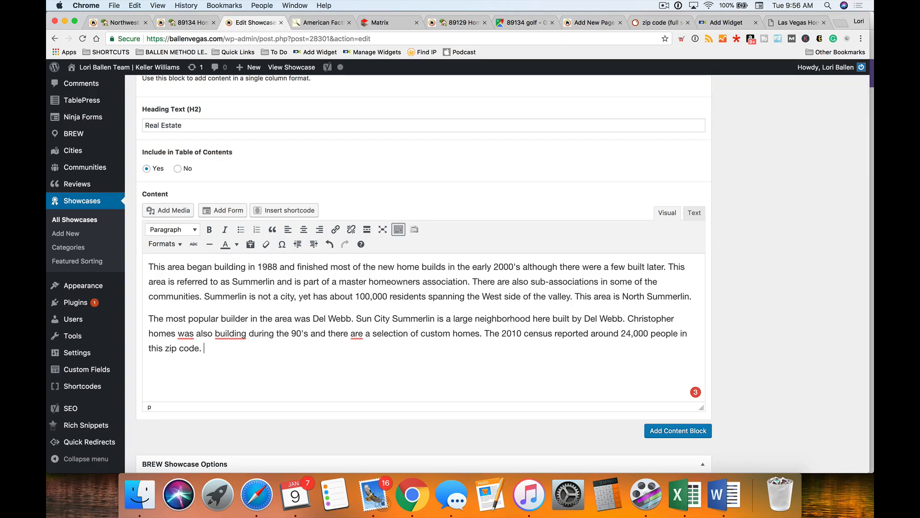
{"action": "left_click_drag", "start_coordinate": [656, 334], "coordinate": [538, 318]}
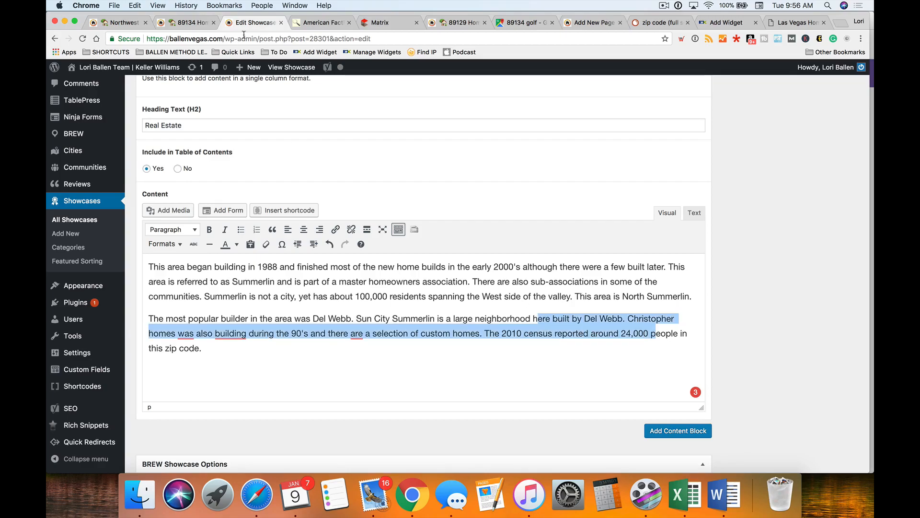
- Find 23,848 people in households in the 89134 census profile's Relationship section, then return to the editor
{"action": "left_click", "coordinate": [318, 22]}
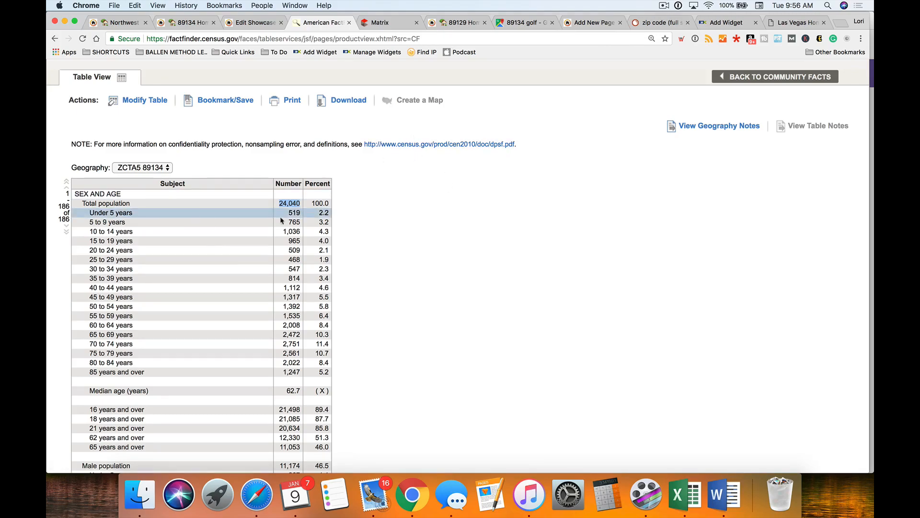
{"action": "scroll", "coordinate": [431, 314], "scroll_direction": "down", "scroll_amount": 5}
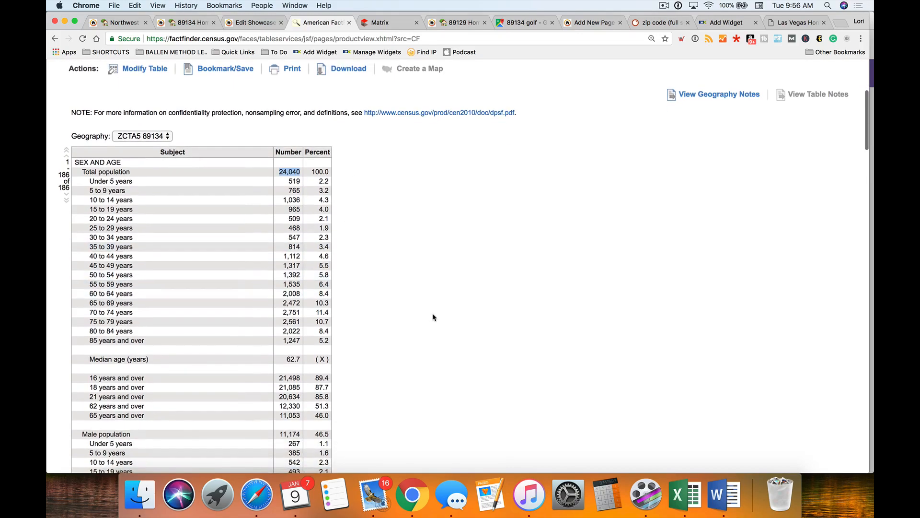
{"action": "scroll", "coordinate": [431, 316], "scroll_direction": "down", "scroll_amount": 15}
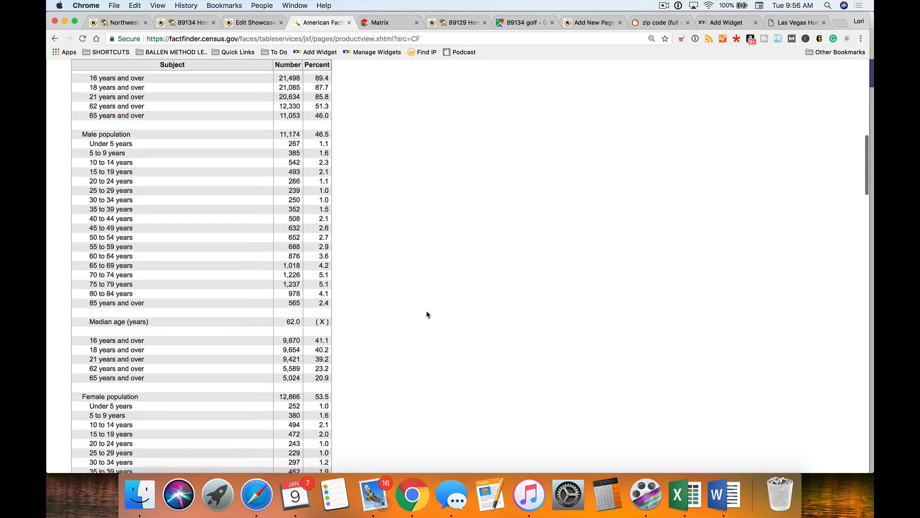
{"action": "scroll", "coordinate": [427, 315], "scroll_direction": "down", "scroll_amount": 20}
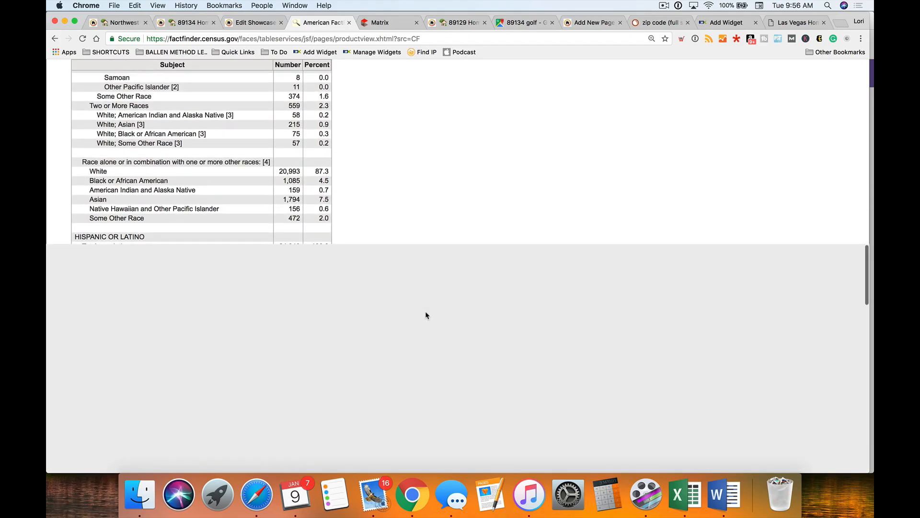
{"action": "scroll", "coordinate": [426, 315], "scroll_direction": "up", "scroll_amount": 20}
{"action": "scroll", "coordinate": [426, 315], "scroll_direction": "down", "scroll_amount": 4}
{"action": "scroll", "coordinate": [425, 315], "scroll_direction": "down", "scroll_amount": 6}
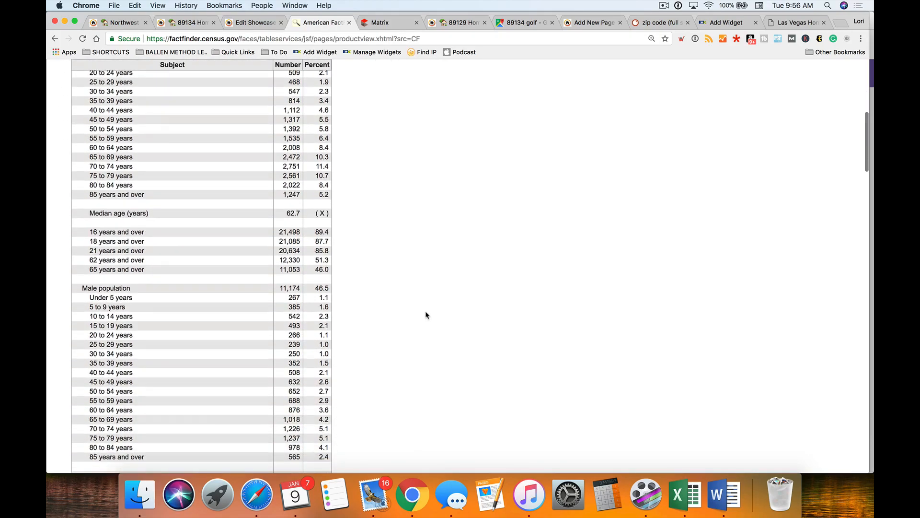
{"action": "scroll", "coordinate": [426, 315], "scroll_direction": "down", "scroll_amount": 3}
{"action": "scroll", "coordinate": [426, 315], "scroll_direction": "down", "scroll_amount": 9}
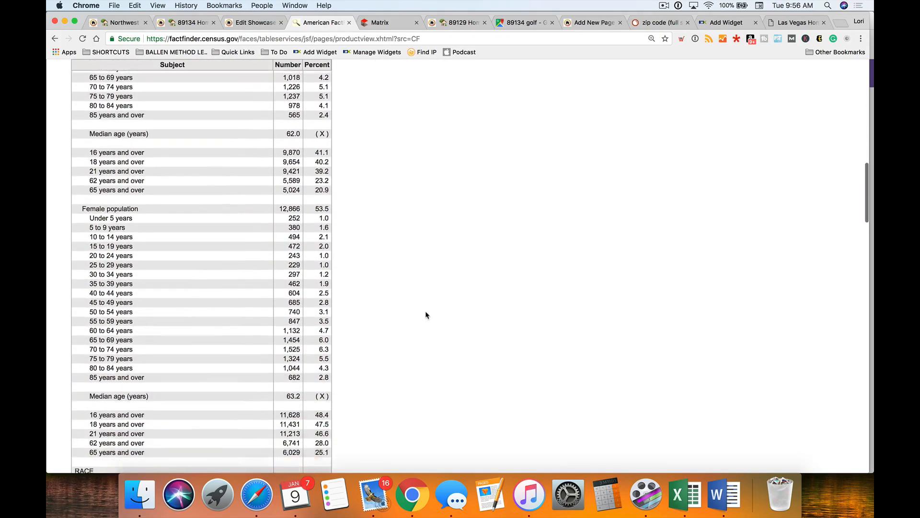
{"action": "scroll", "coordinate": [426, 315], "scroll_direction": "down", "scroll_amount": 7}
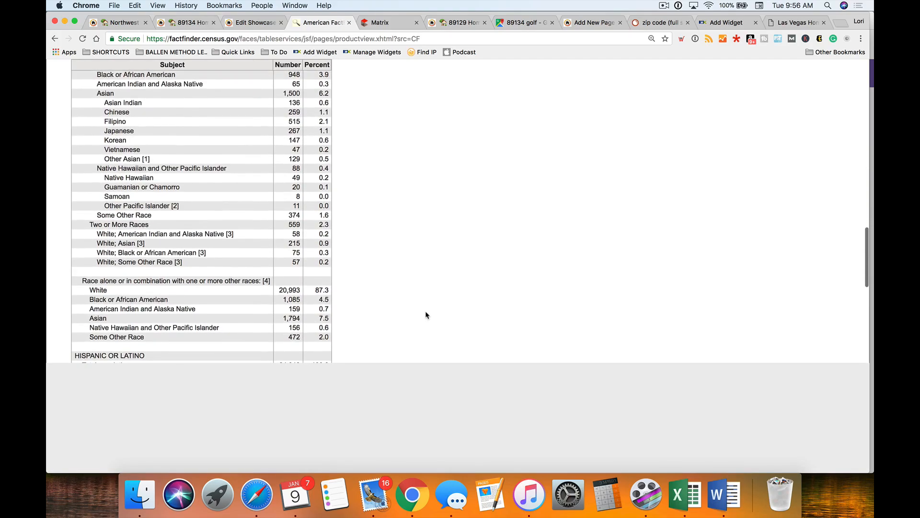
{"action": "scroll", "coordinate": [422, 314], "scroll_direction": "down", "scroll_amount": 6}
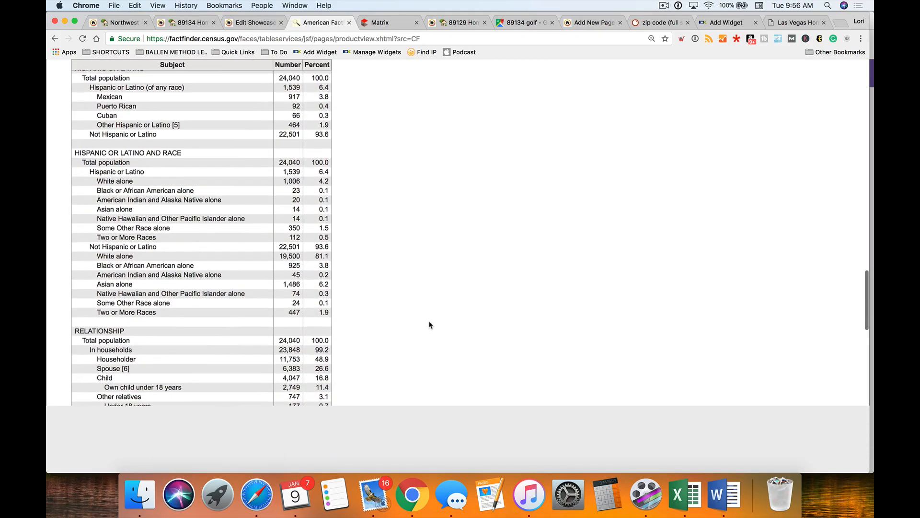
{"action": "scroll", "coordinate": [487, 301], "scroll_direction": "down", "scroll_amount": 3}
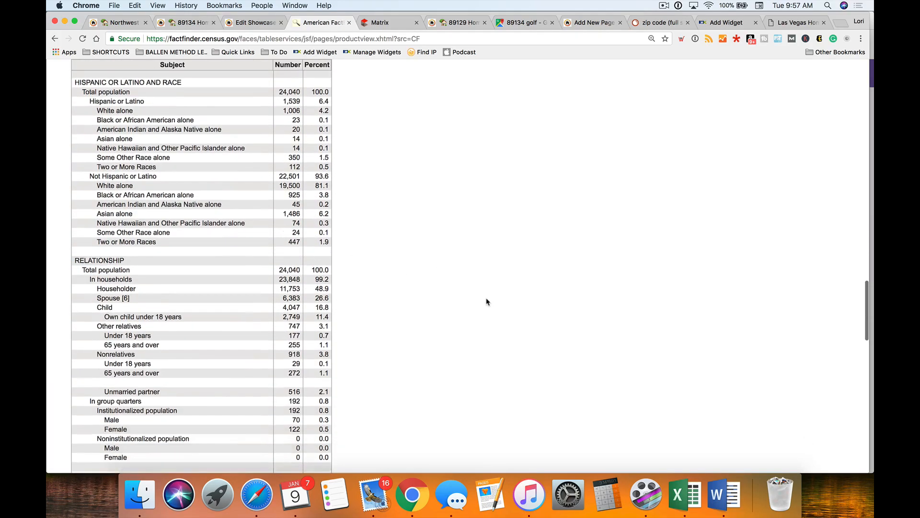
{"action": "scroll", "coordinate": [487, 301], "scroll_direction": "down", "scroll_amount": 2}
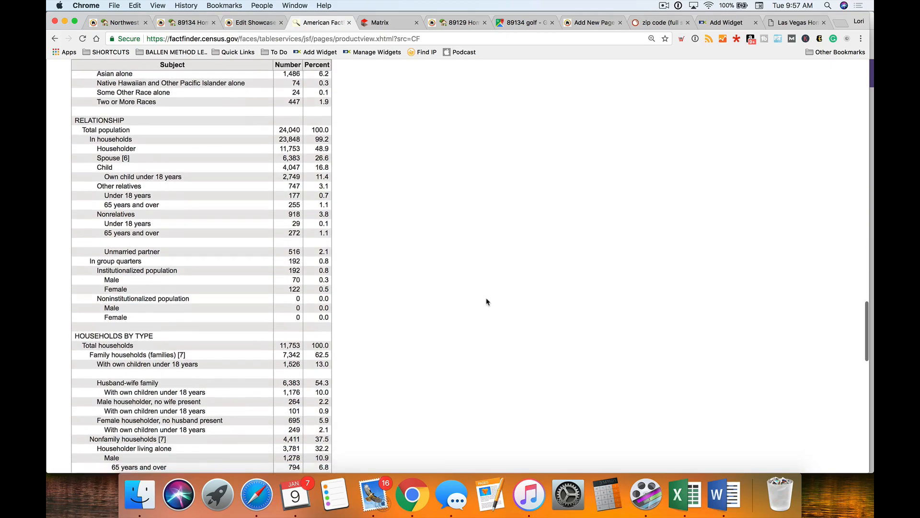
{"action": "scroll", "coordinate": [485, 302], "scroll_direction": "down", "scroll_amount": 1}
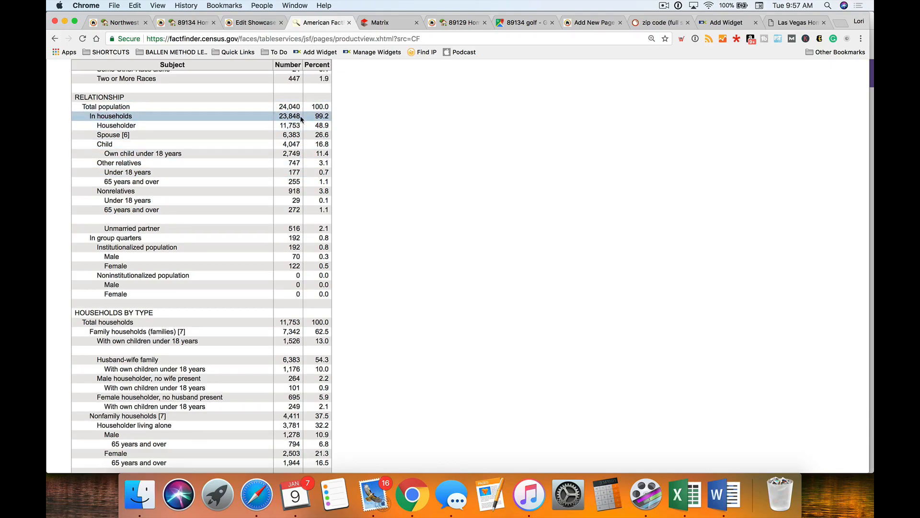
{"action": "left_click", "coordinate": [256, 23]}
- Add 'living in around 23,000 households' after 'this zip code', correcting the 'housholds' typo
{"action": "left_click", "coordinate": [684, 352]}
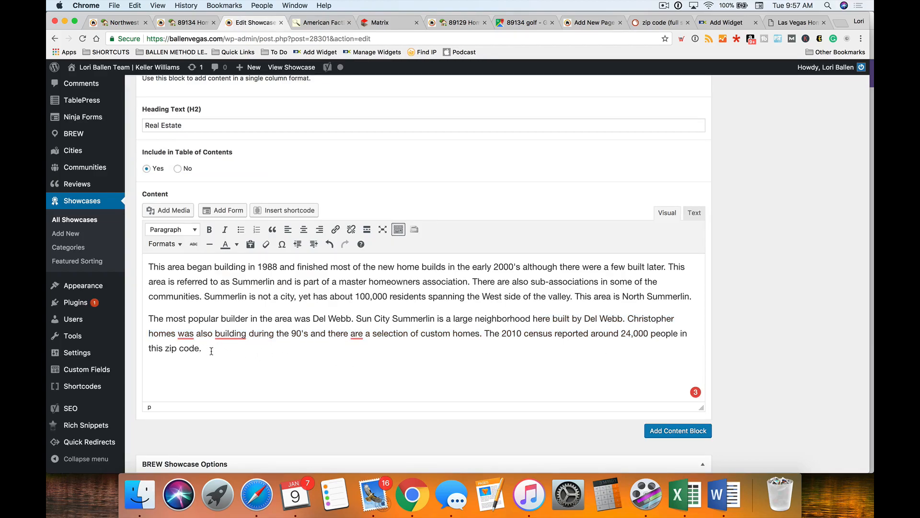
{"action": "type", "text": "covering around 23,"}
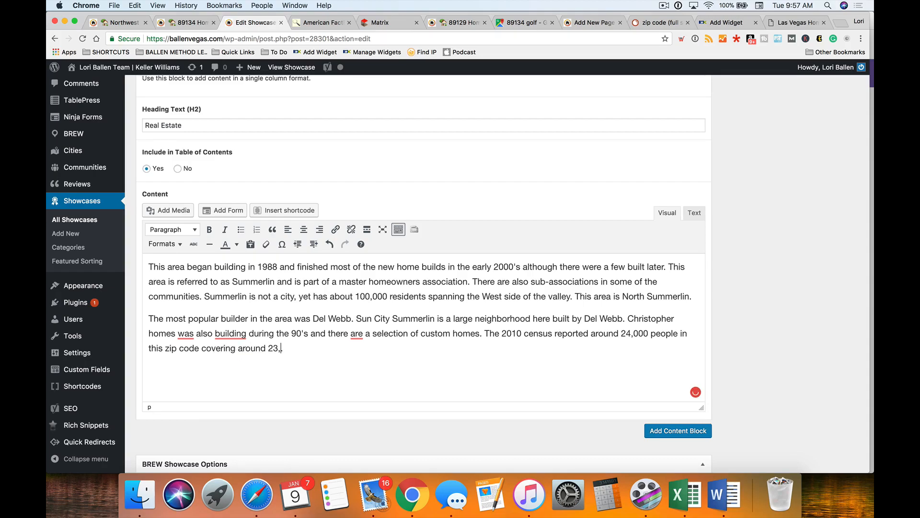
{"action": "type", "text": "000 housholds."}
{"action": "left_click_drag", "start_coordinate": [238, 349], "coordinate": [202, 348]}
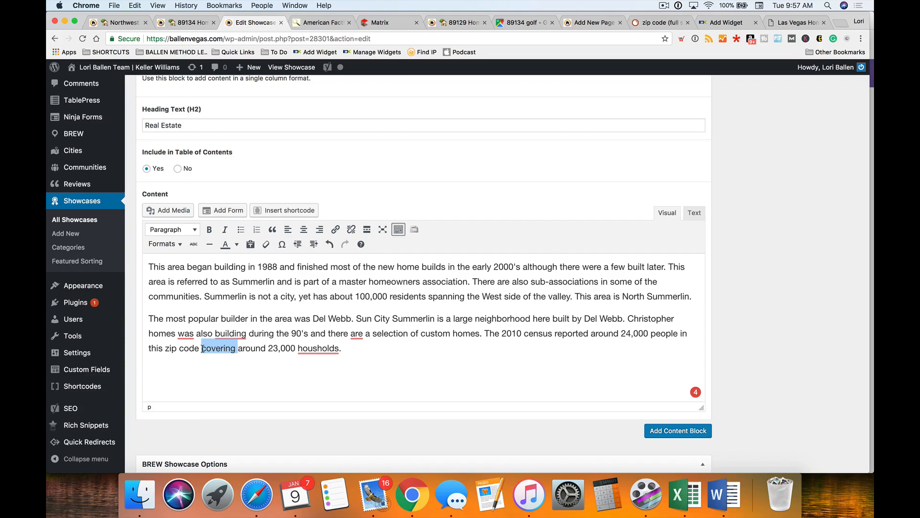
{"action": "type", "text": "living in"}
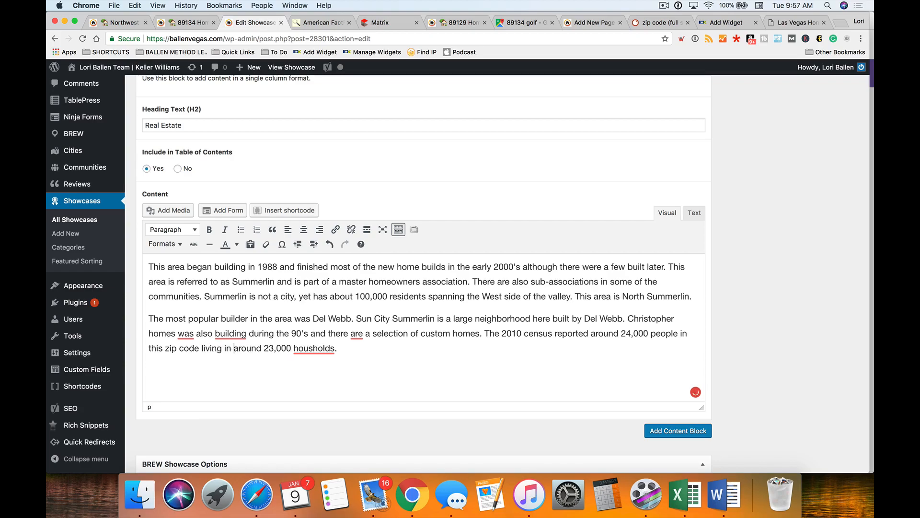
{"action": "left_click", "coordinate": [313, 348]}
{"action": "type", "text": "e"}
- Review the grammar flags on 'are' and 'was' in the Real Estate text
{"action": "scroll", "coordinate": [414, 351], "scroll_direction": "down", "scroll_amount": 1}
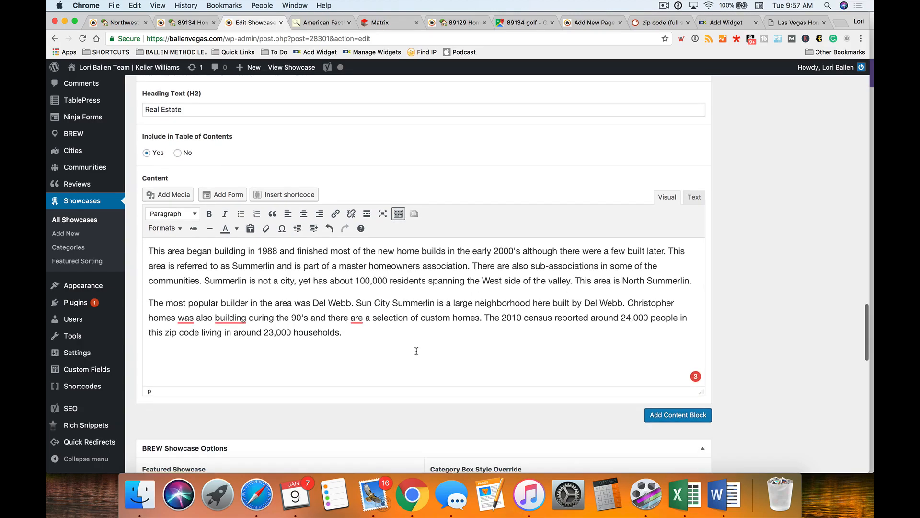
{"action": "left_click", "coordinate": [357, 316]}
{"action": "left_click", "coordinate": [374, 338]}
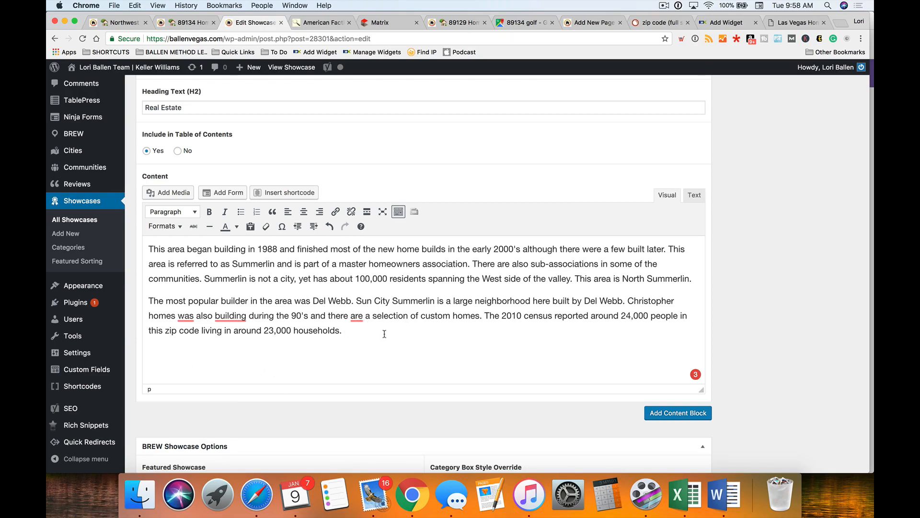
{"action": "scroll", "coordinate": [367, 336], "scroll_direction": "down", "scroll_amount": 2}
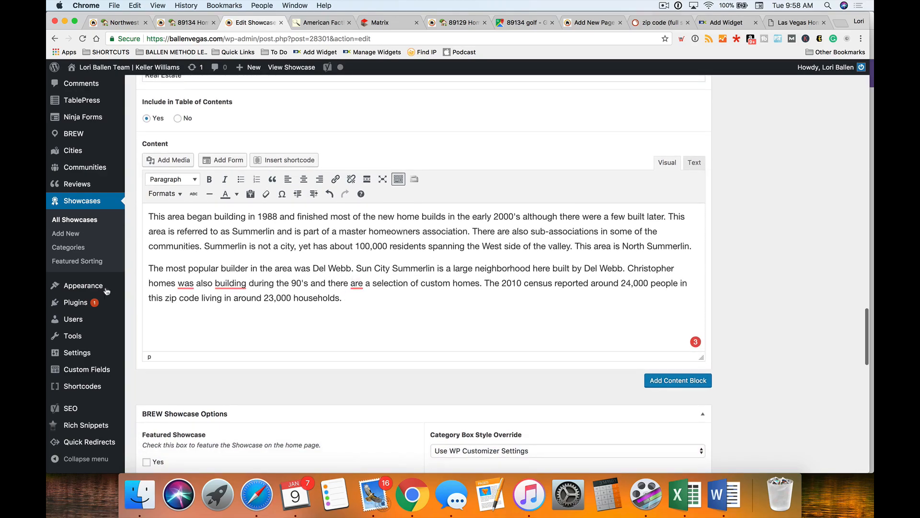
{"action": "left_click", "coordinate": [186, 284]}
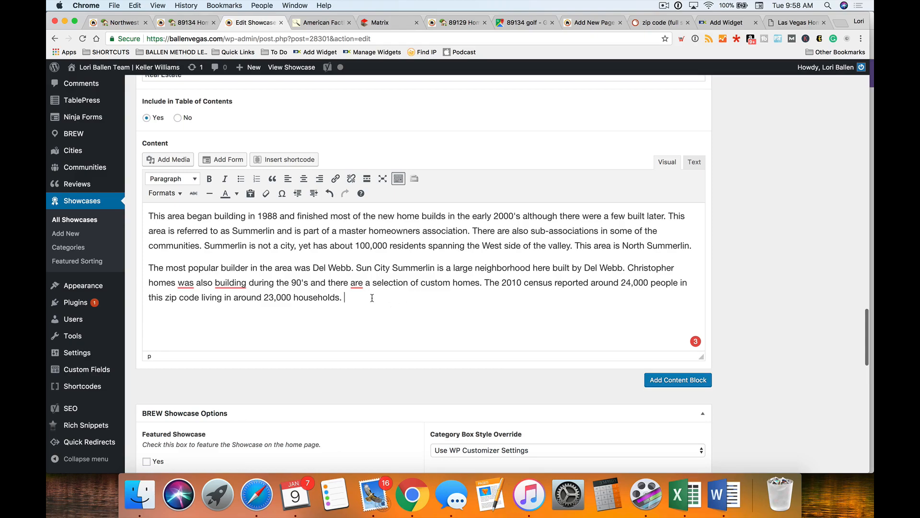
{"action": "scroll", "coordinate": [376, 299], "scroll_direction": "up", "scroll_amount": 1}
{"action": "scroll", "coordinate": [377, 300], "scroll_direction": "down", "scroll_amount": 1}
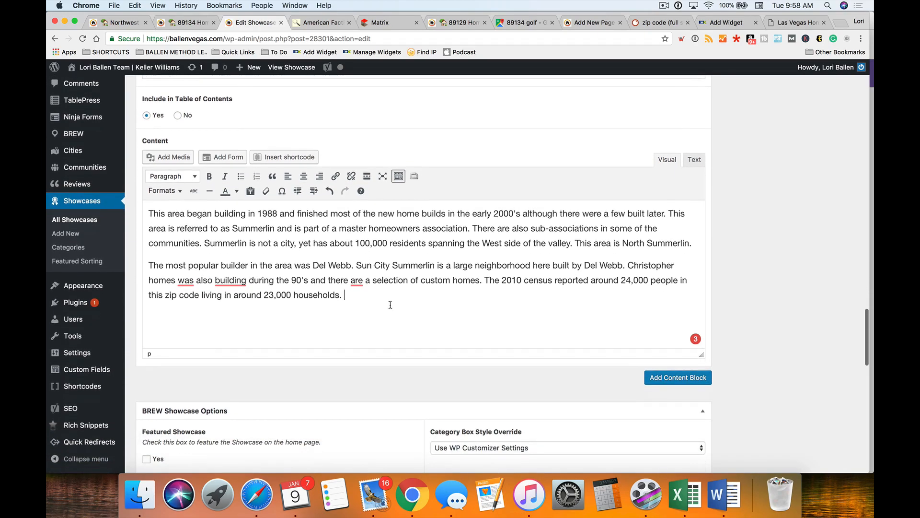
{"action": "scroll", "coordinate": [382, 302], "scroll_direction": "down", "scroll_amount": 1}
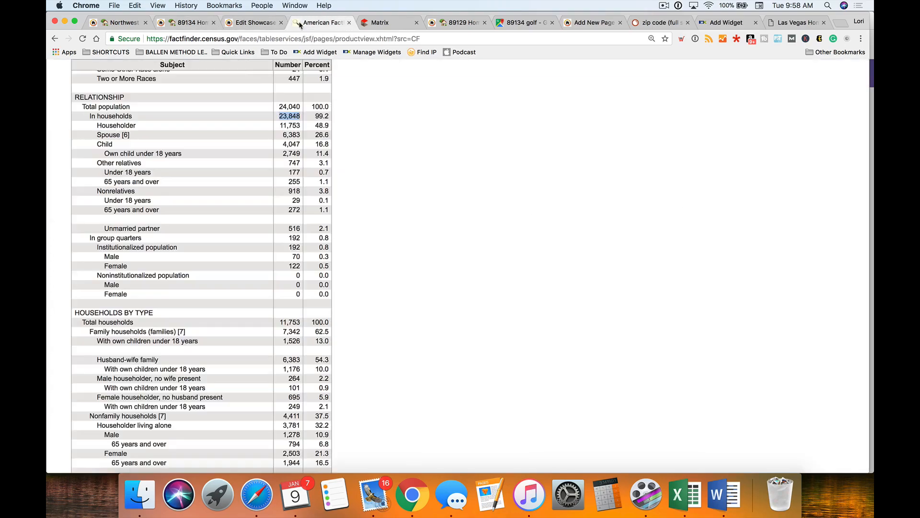
- Copy the census table page's web address
{"action": "left_click", "coordinate": [321, 22]}
{"action": "left_click", "coordinate": [224, 40]}
{"action": "key", "text": "super+c"}
{"action": "left_click", "coordinate": [254, 22]}
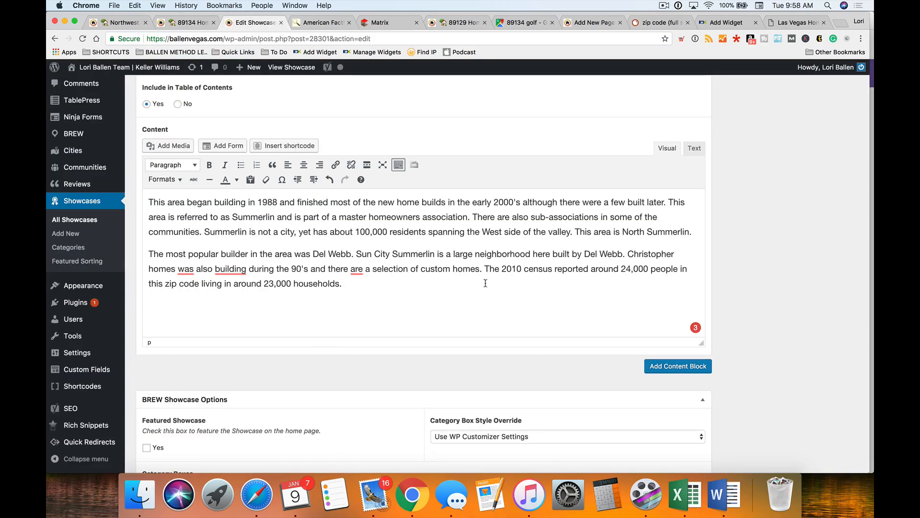
- Link the word 'reported' to the census page URL, opening in a new tab
{"action": "left_click_drag", "start_coordinate": [591, 268], "coordinate": [551, 269]}
{"action": "left_click", "coordinate": [335, 166]}
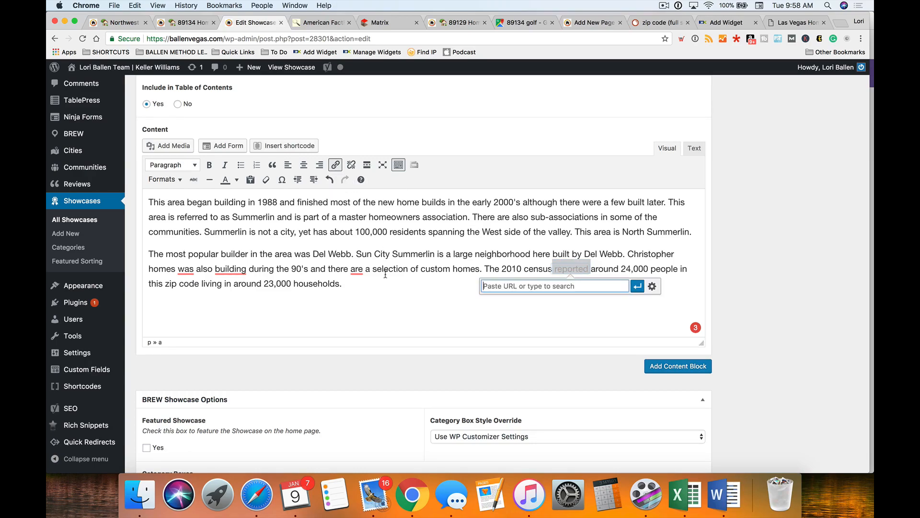
{"action": "key", "text": "super+v"}
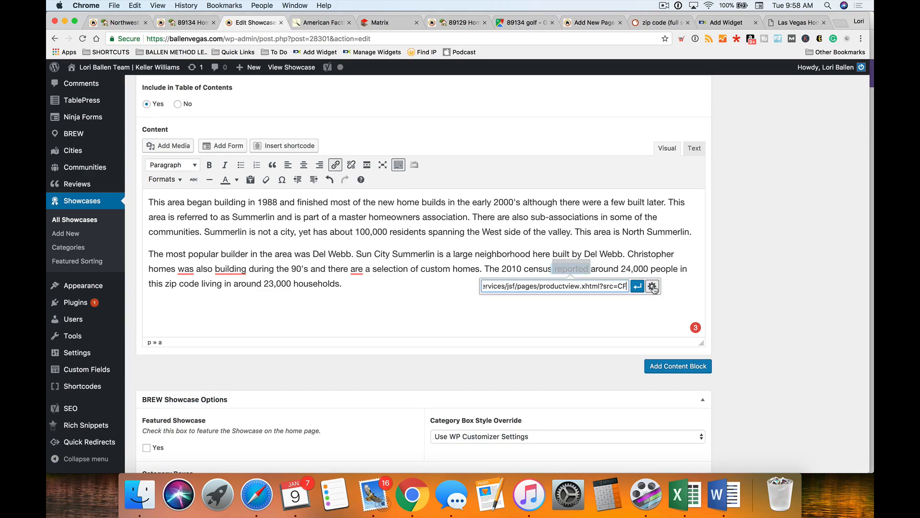
{"action": "left_click", "coordinate": [652, 287]}
{"action": "left_click", "coordinate": [390, 200]}
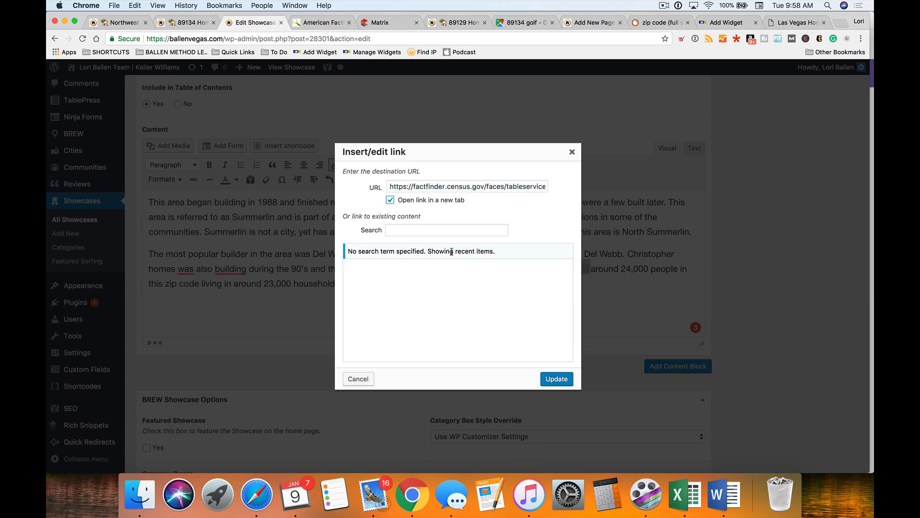
{"action": "left_click", "coordinate": [556, 378]}
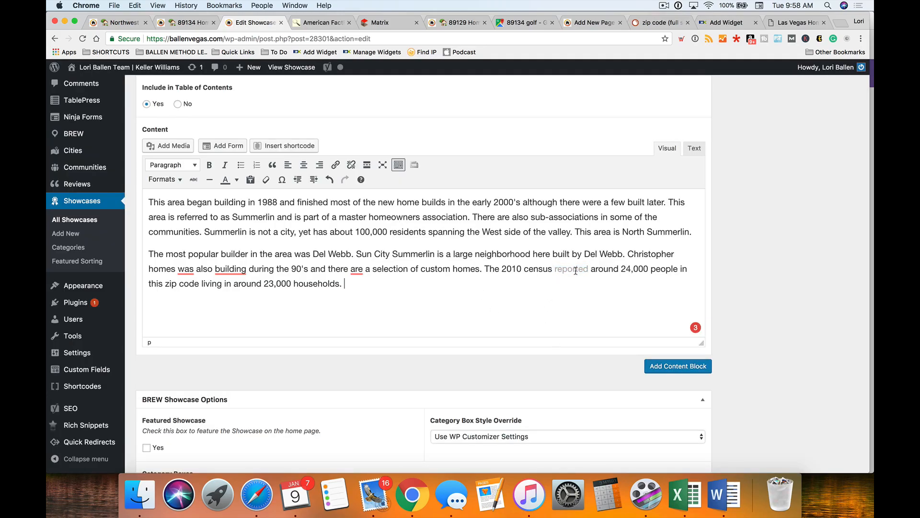
{"action": "left_click", "coordinate": [574, 268]}
{"action": "left_click", "coordinate": [398, 318]}
{"action": "scroll", "coordinate": [257, 288], "scroll_direction": "down", "scroll_amount": 1}
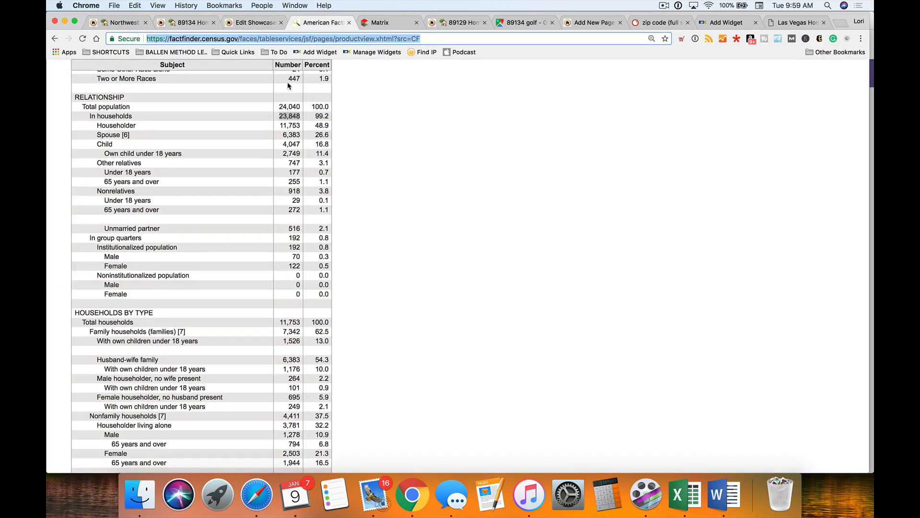
- Check the 89134 Housing Occupancy and Tenure figures in the census table, then return to the editor
{"action": "left_click", "coordinate": [319, 22]}
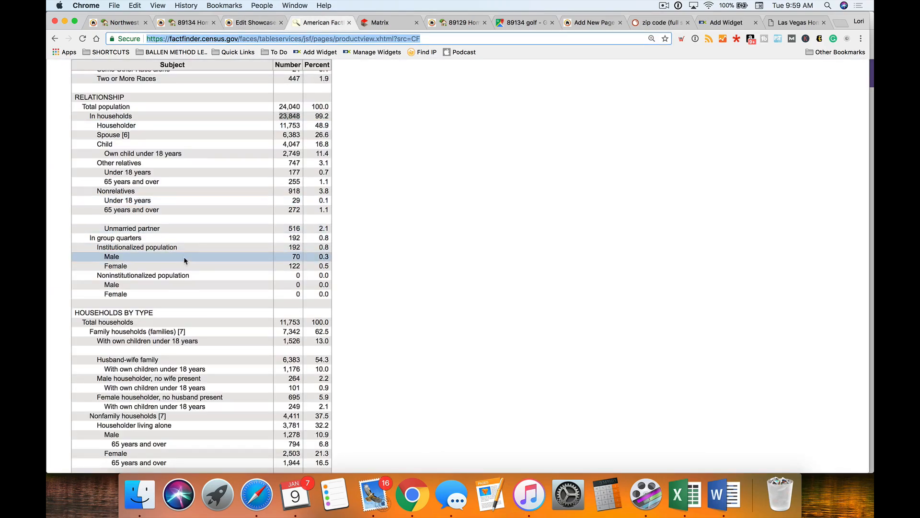
{"action": "scroll", "coordinate": [183, 257], "scroll_direction": "down", "scroll_amount": 10}
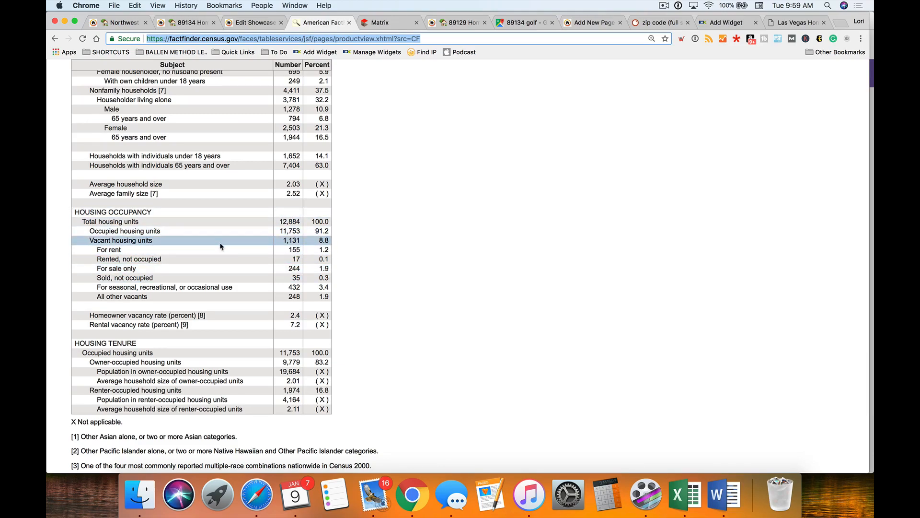
{"action": "scroll", "coordinate": [288, 293], "scroll_direction": "up", "scroll_amount": 2}
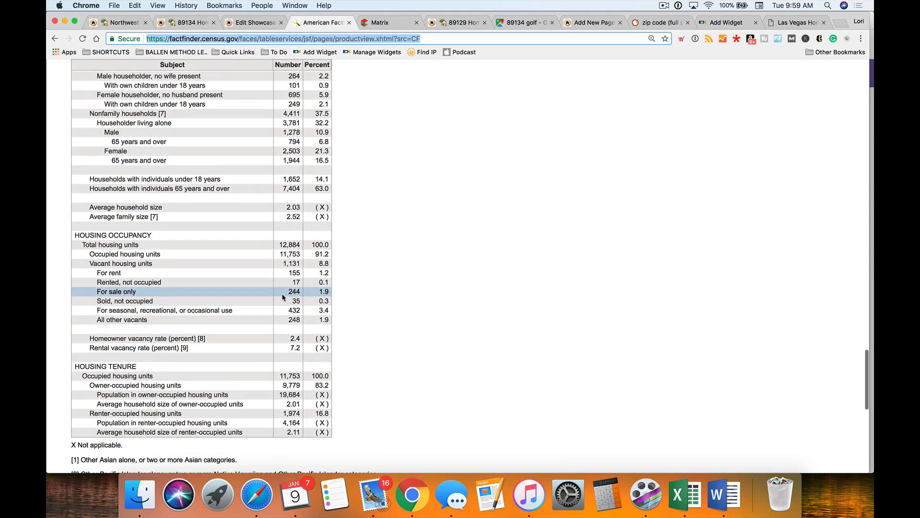
{"action": "scroll", "coordinate": [243, 314], "scroll_direction": "up", "scroll_amount": 15}
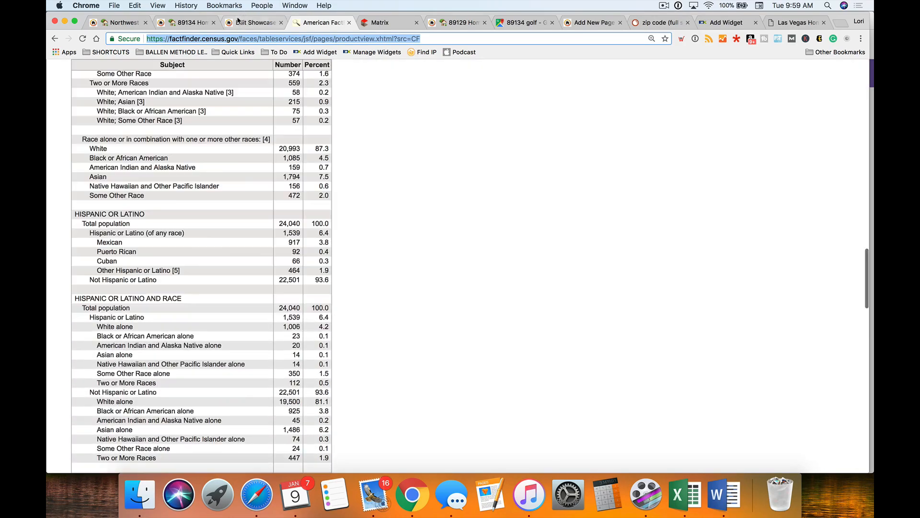
{"action": "left_click", "coordinate": [254, 22]}
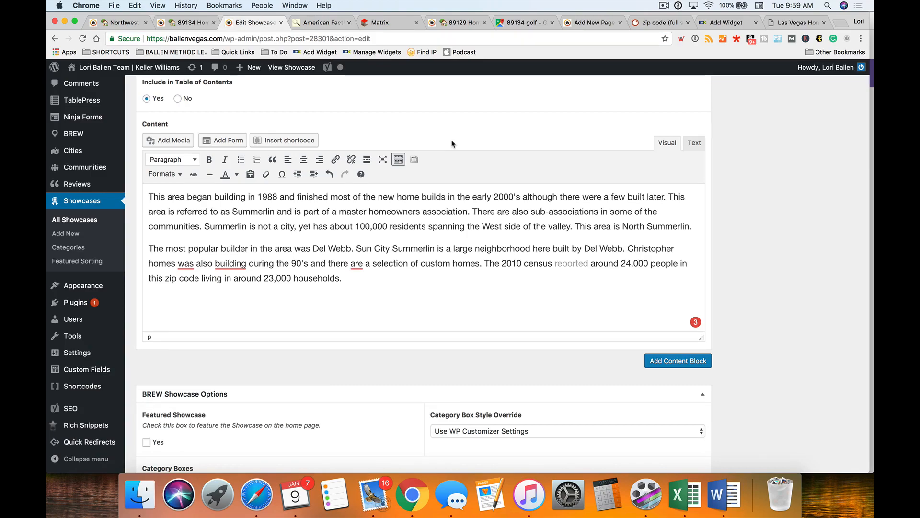
- Place the caret after 'households.' and begin a blank paragraph beneath the census sentence
{"action": "scroll", "coordinate": [444, 163], "scroll_direction": "down", "scroll_amount": 2}
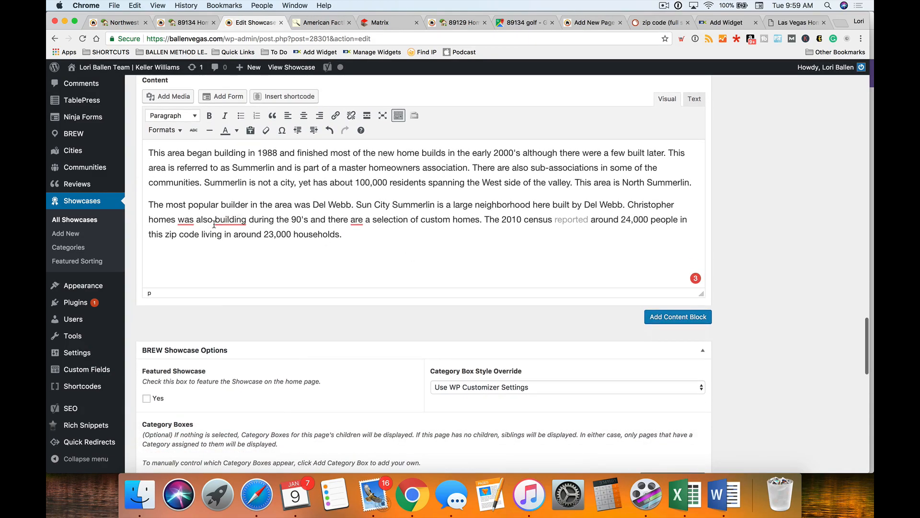
{"action": "left_click", "coordinate": [446, 238]}
{"action": "scroll", "coordinate": [382, 233], "scroll_direction": "up", "scroll_amount": 8}
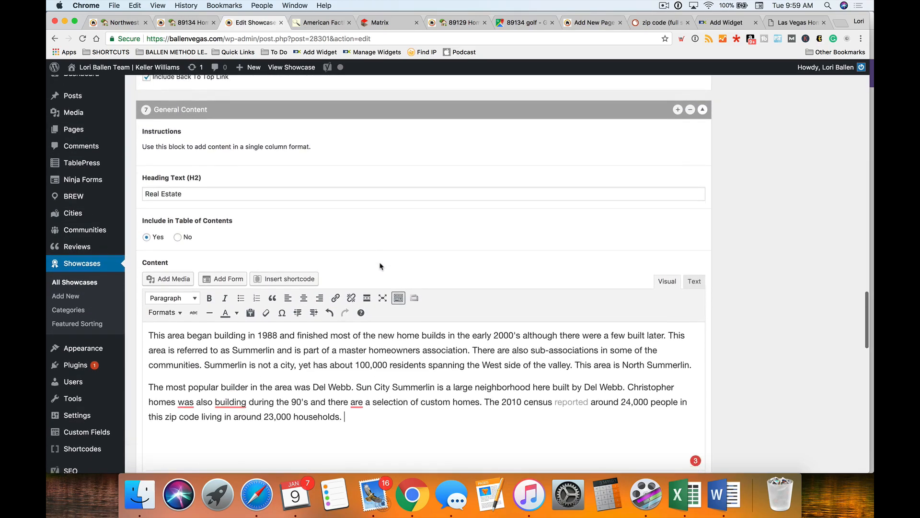
{"action": "scroll", "coordinate": [380, 266], "scroll_direction": "down", "scroll_amount": 6}
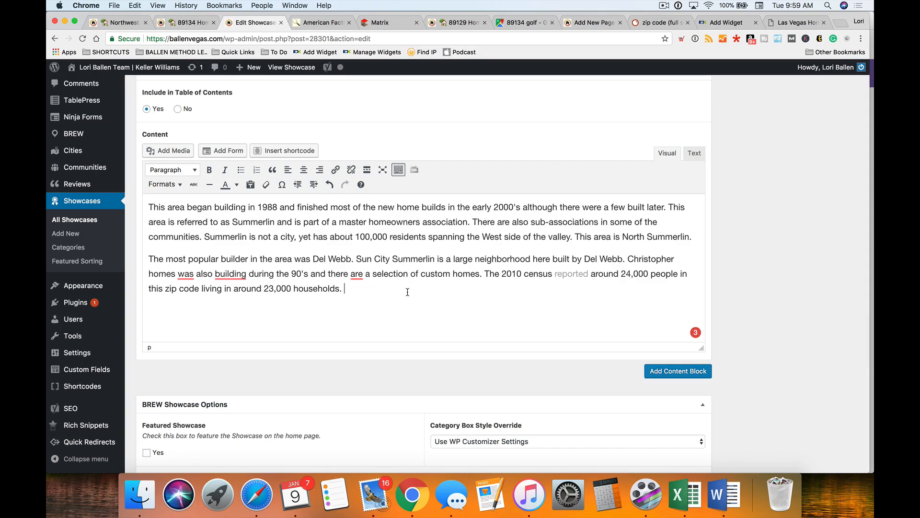
{"action": "scroll", "coordinate": [408, 292], "scroll_direction": "up", "scroll_amount": 2}
{"action": "scroll", "coordinate": [408, 293], "scroll_direction": "down", "scroll_amount": 2}
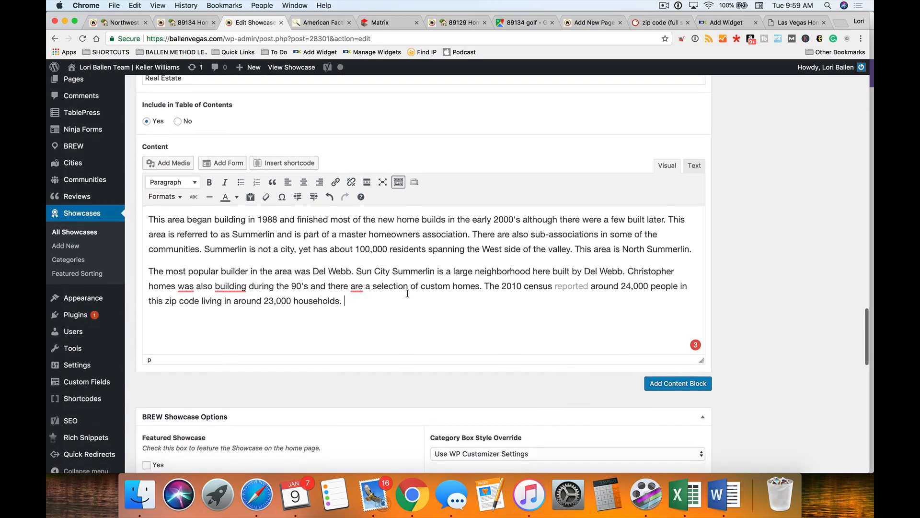
{"action": "key", "text": "Return"}
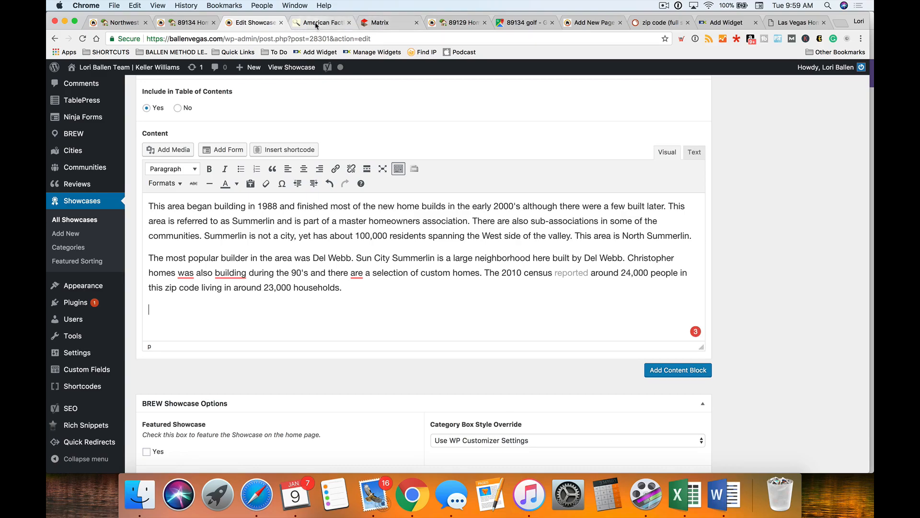
{"action": "left_click", "coordinate": [381, 22]}
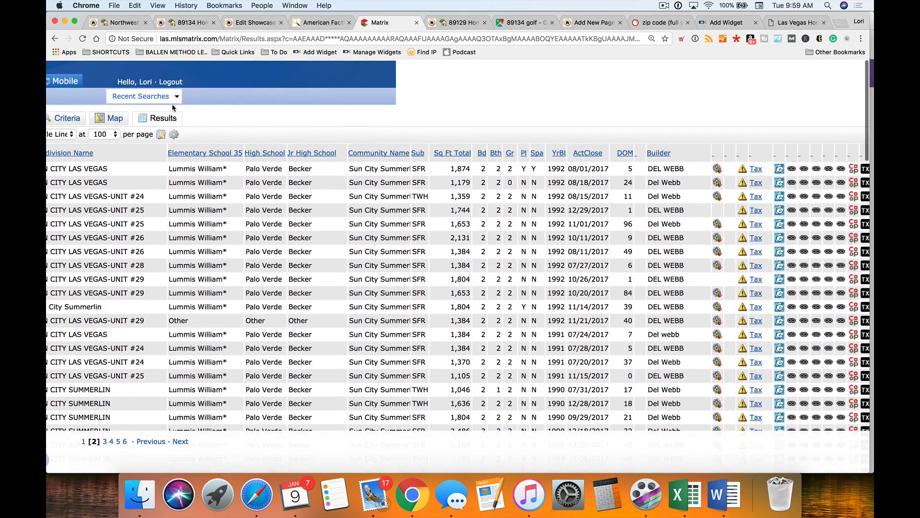
{"action": "scroll", "coordinate": [249, 113], "scroll_direction": "left", "scroll_amount": 10}
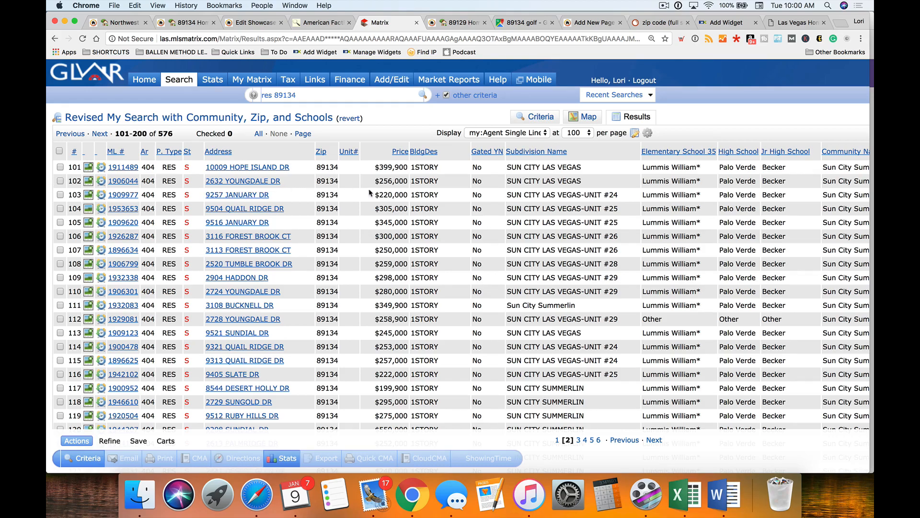
{"action": "scroll", "coordinate": [381, 176], "scroll_direction": "right", "scroll_amount": 6}
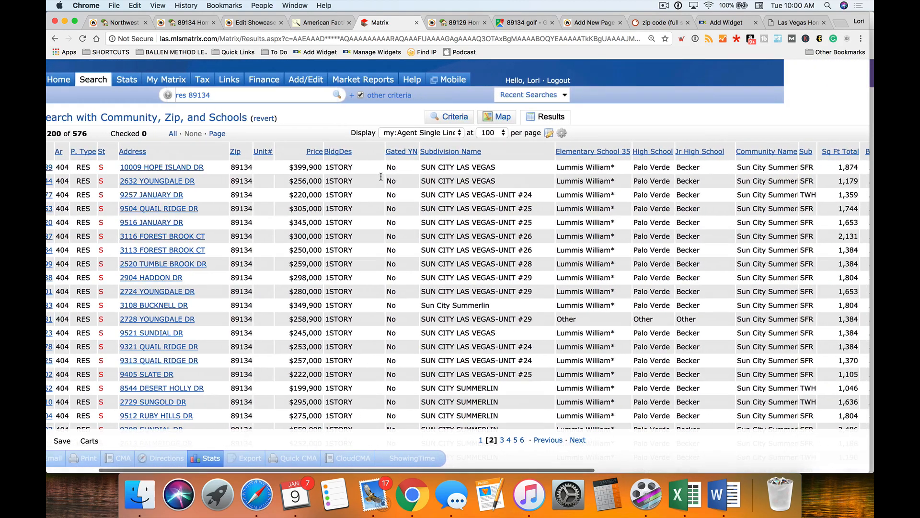
{"action": "scroll", "coordinate": [276, 324], "scroll_direction": "down", "scroll_amount": 3}
{"action": "scroll", "coordinate": [269, 373], "scroll_direction": "up", "scroll_amount": 3}
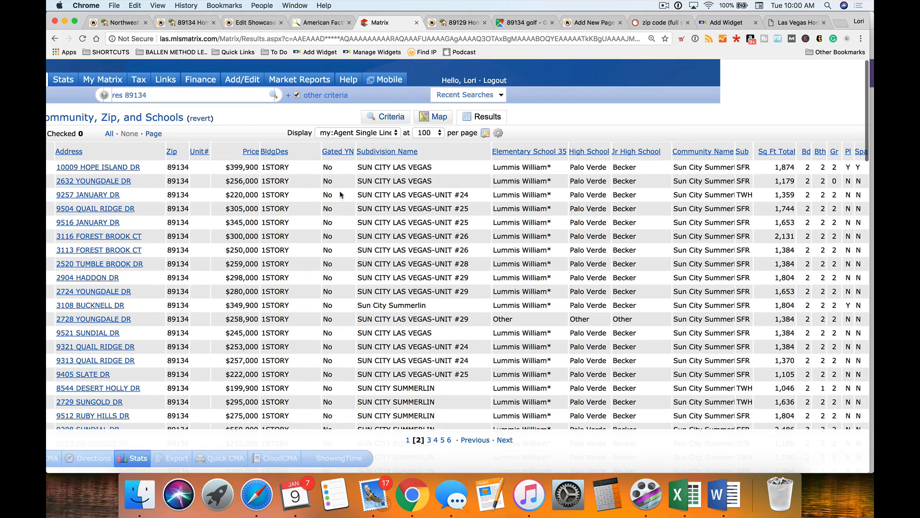
{"action": "scroll", "coordinate": [339, 193], "scroll_direction": "down", "scroll_amount": 3}
{"action": "scroll", "coordinate": [340, 382], "scroll_direction": "up", "scroll_amount": 3}
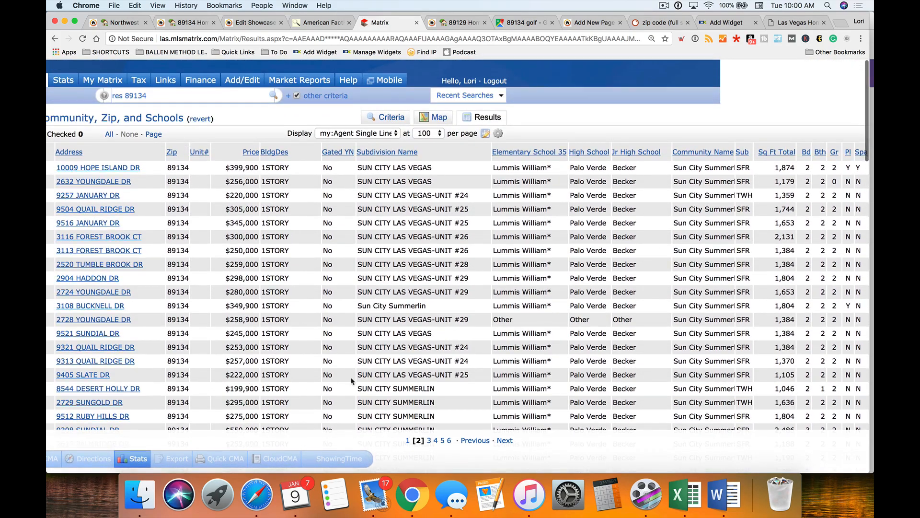
{"action": "scroll", "coordinate": [340, 382], "scroll_direction": "right", "scroll_amount": 10}
{"action": "scroll", "coordinate": [373, 373], "scroll_direction": "left", "scroll_amount": 8}
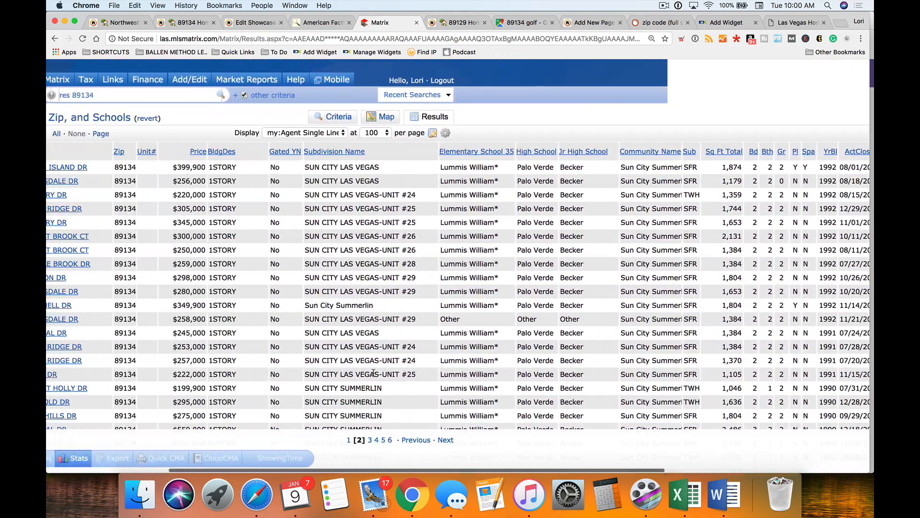
{"action": "scroll", "coordinate": [373, 372], "scroll_direction": "left", "scroll_amount": 10}
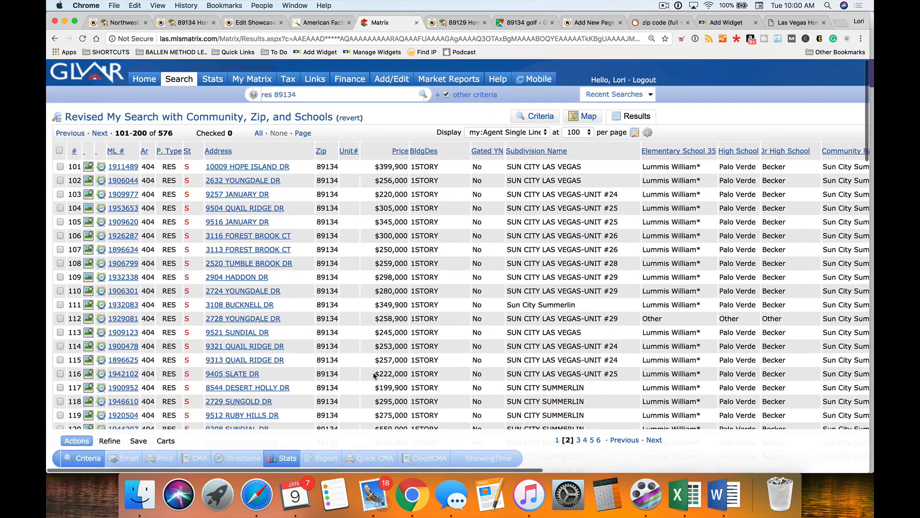
{"action": "left_click", "coordinate": [122, 167]}
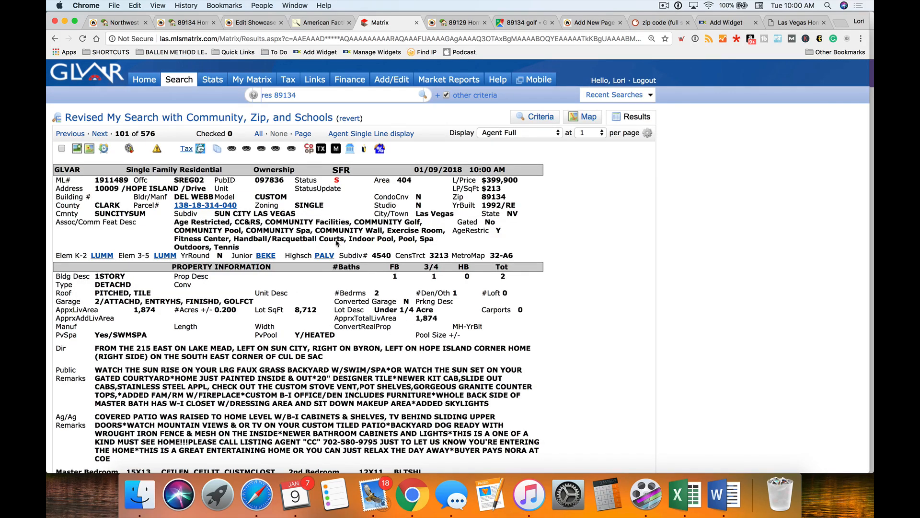
- Select the Sun City amenities, Golf through Exercise Room, comparing them with the census and showcase tabs
{"action": "left_click_drag", "start_coordinate": [423, 222], "coordinate": [356, 217]}
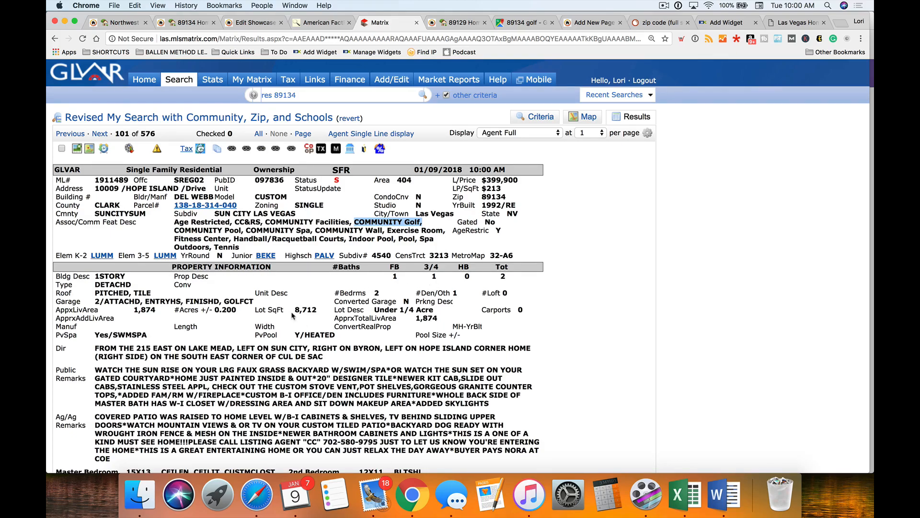
{"action": "left_click", "coordinate": [322, 22]}
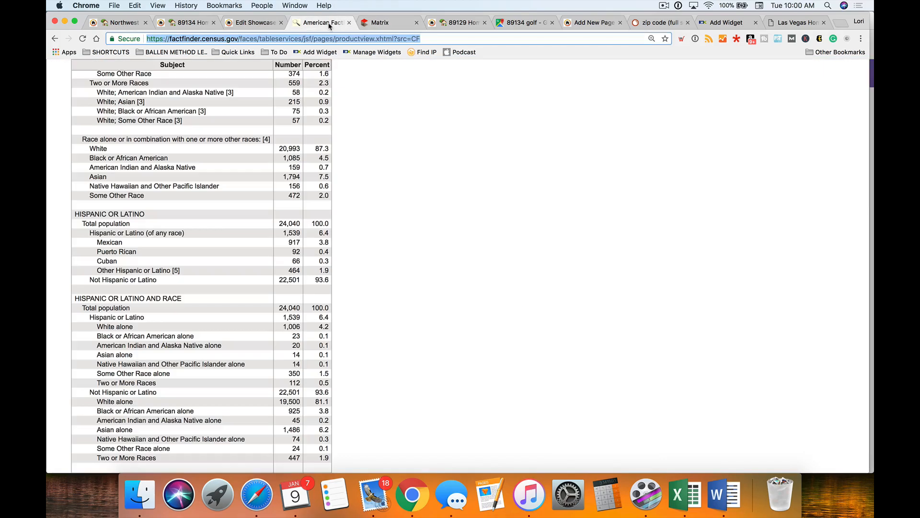
{"action": "left_click", "coordinate": [379, 24]}
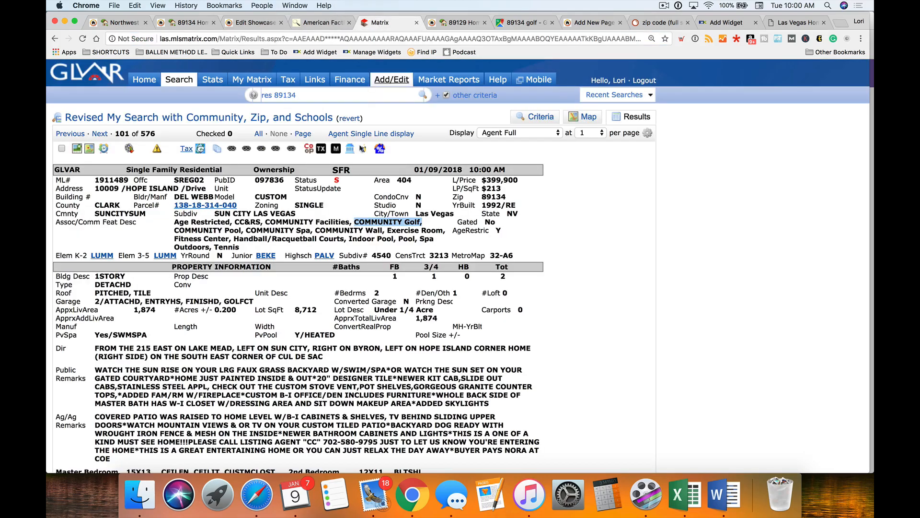
{"action": "left_click", "coordinate": [301, 224]}
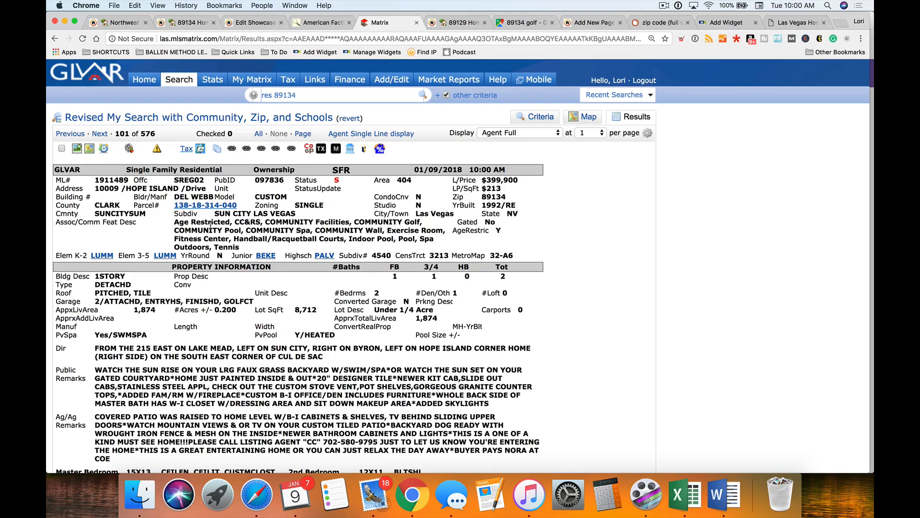
{"action": "left_click_drag", "start_coordinate": [183, 230], "coordinate": [250, 231]}
{"action": "left_click_drag", "start_coordinate": [446, 231], "coordinate": [338, 222]}
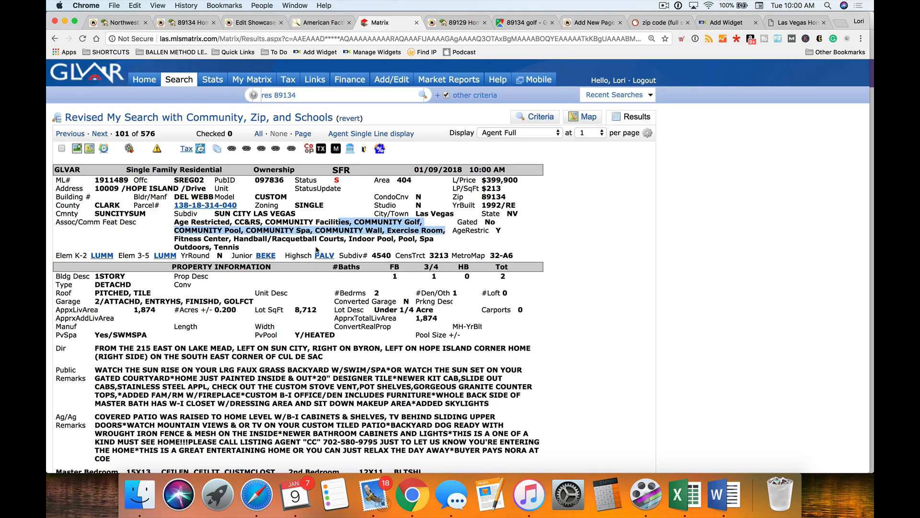
{"action": "left_click", "coordinate": [310, 25]}
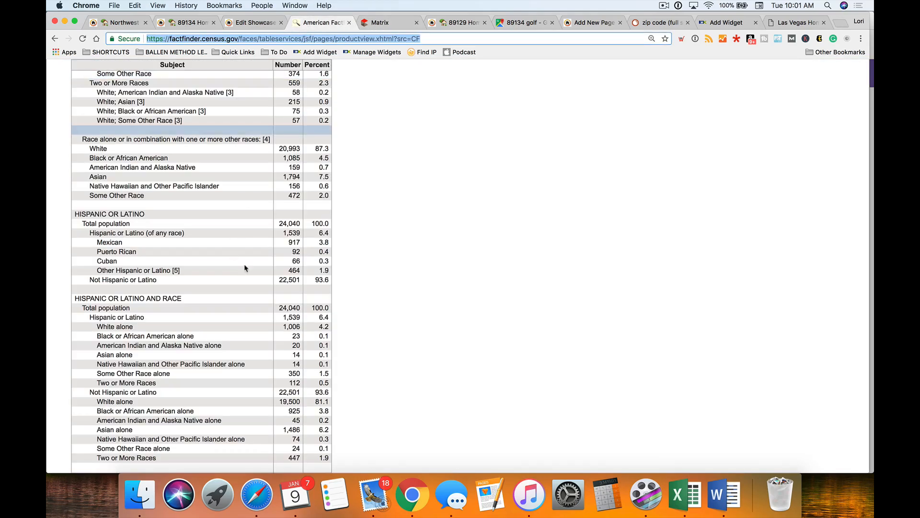
{"action": "left_click", "coordinate": [258, 24]}
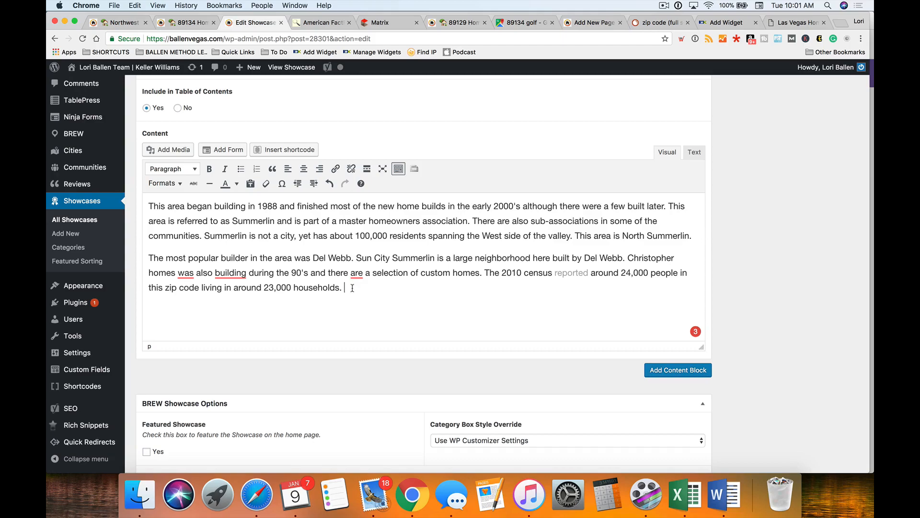
{"action": "scroll", "coordinate": [372, 284], "scroll_direction": "down", "scroll_amount": 2}
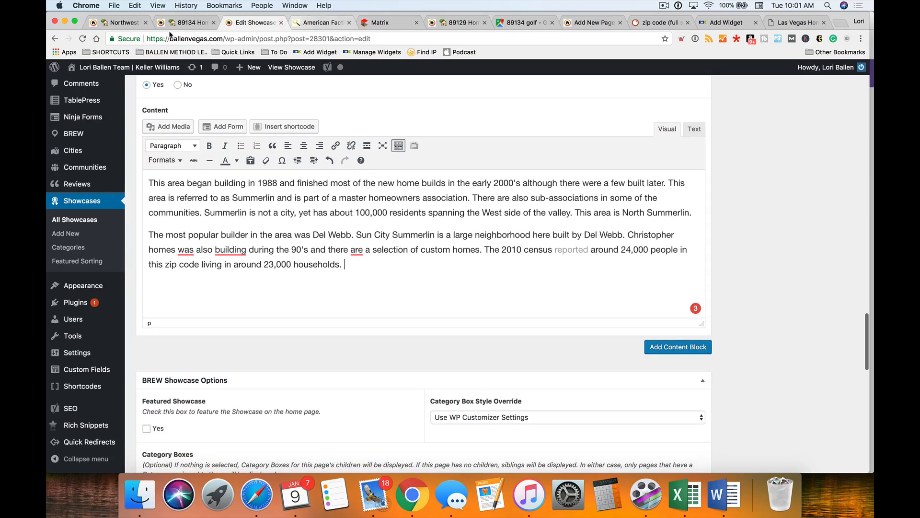
{"action": "left_click", "coordinate": [378, 24]}
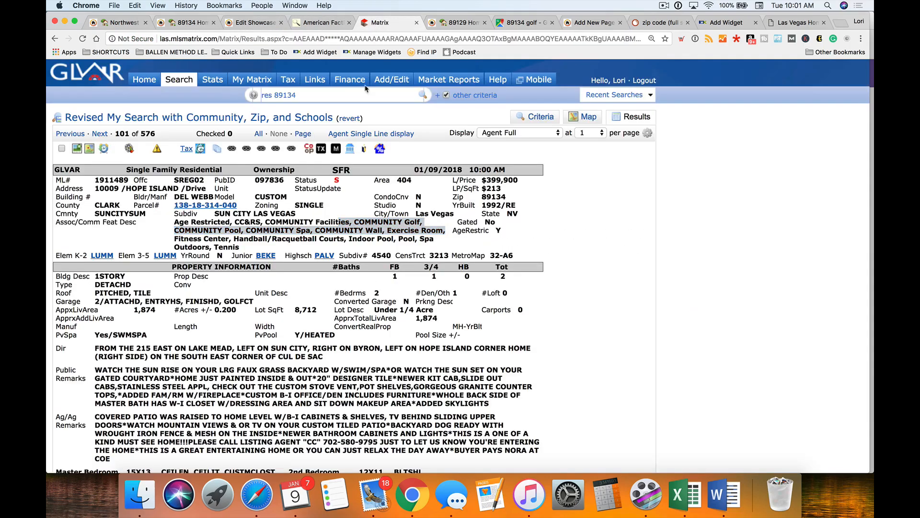
{"action": "left_click", "coordinate": [286, 321]}
{"action": "mouse_move", "coordinate": [168, 90]}
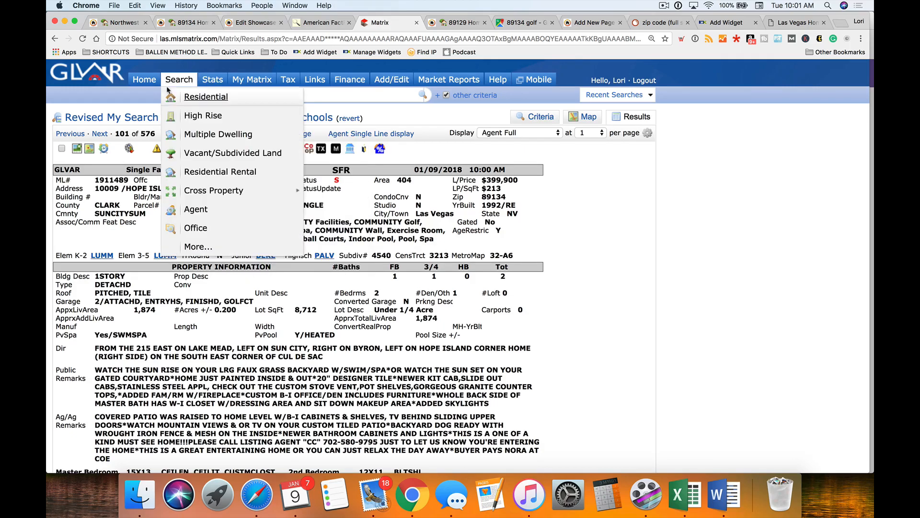
- Customize a Stats report: Past 5 Years, Sale Price Average, grouped by Primary Year
{"action": "left_click", "coordinate": [212, 80]}
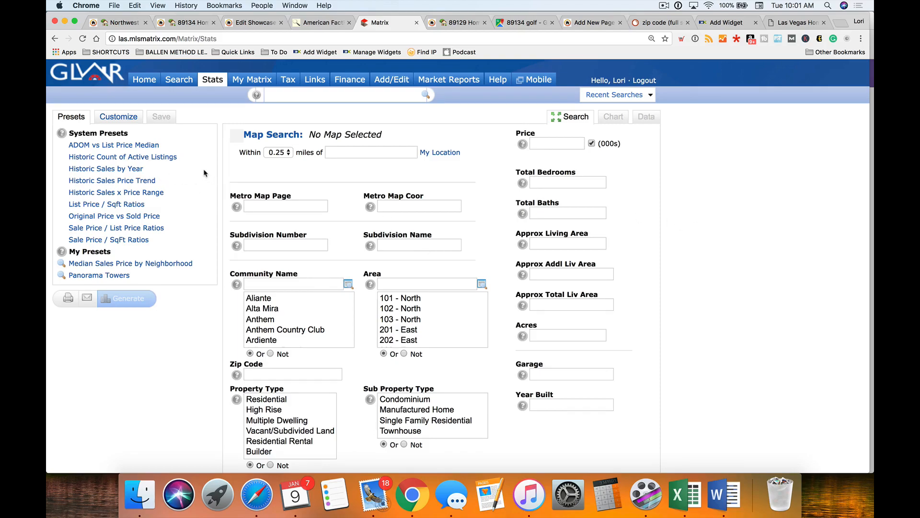
{"action": "scroll", "coordinate": [341, 279], "scroll_direction": "down", "scroll_amount": 1}
{"action": "scroll", "coordinate": [341, 279], "scroll_direction": "down", "scroll_amount": 3}
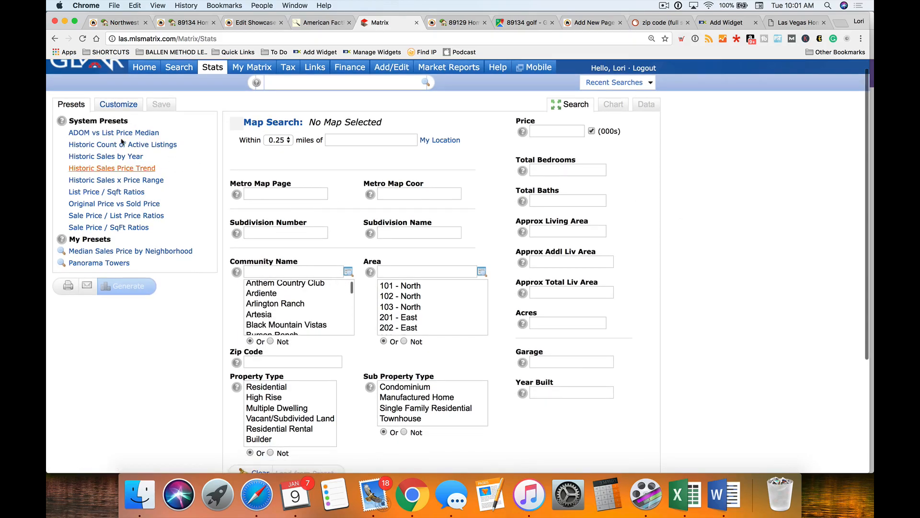
{"action": "left_click", "coordinate": [116, 105]}
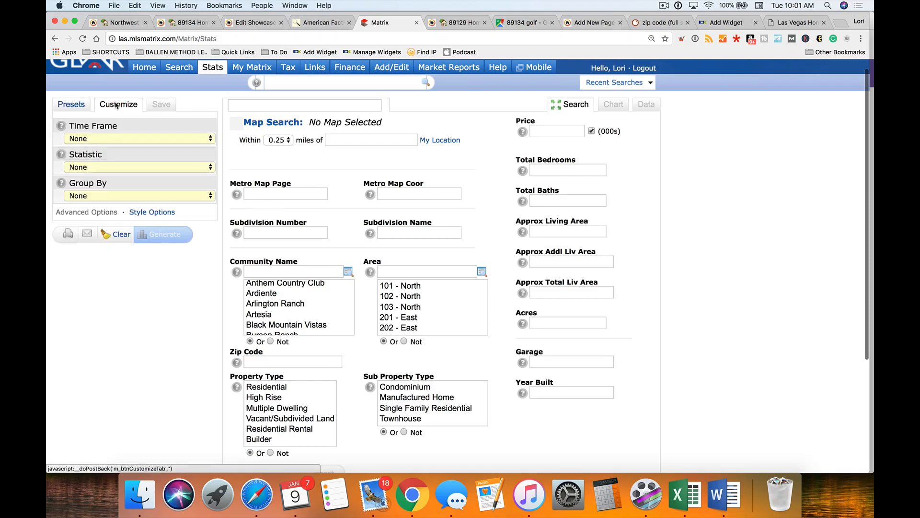
{"action": "left_click", "coordinate": [93, 138]}
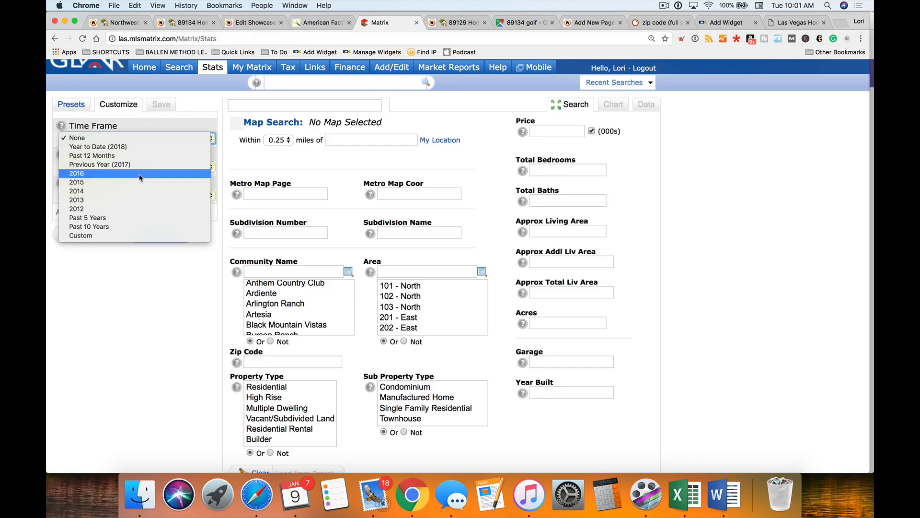
{"action": "left_click", "coordinate": [123, 218]}
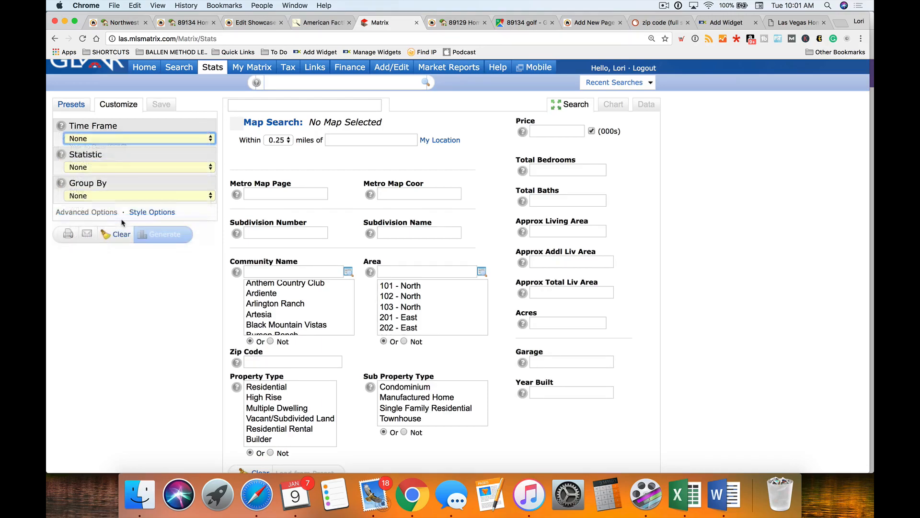
{"action": "left_click", "coordinate": [122, 167]}
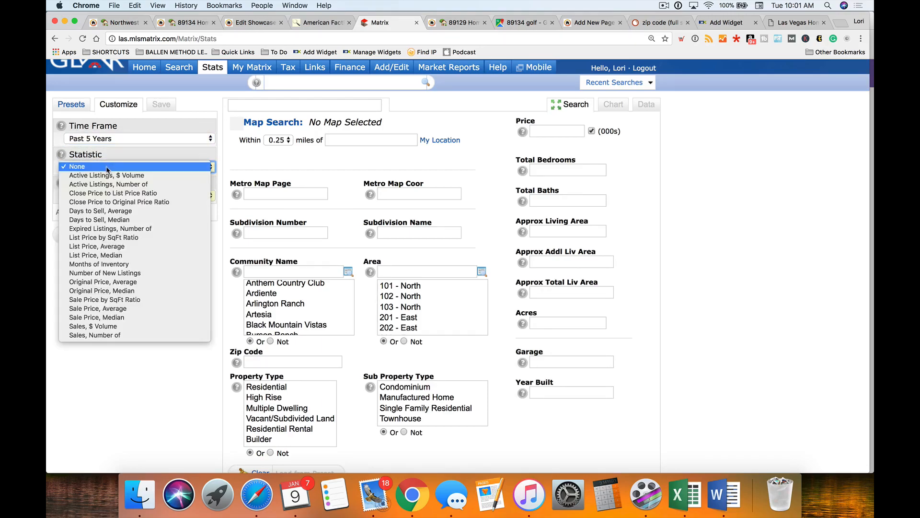
{"action": "left_click", "coordinate": [134, 308]}
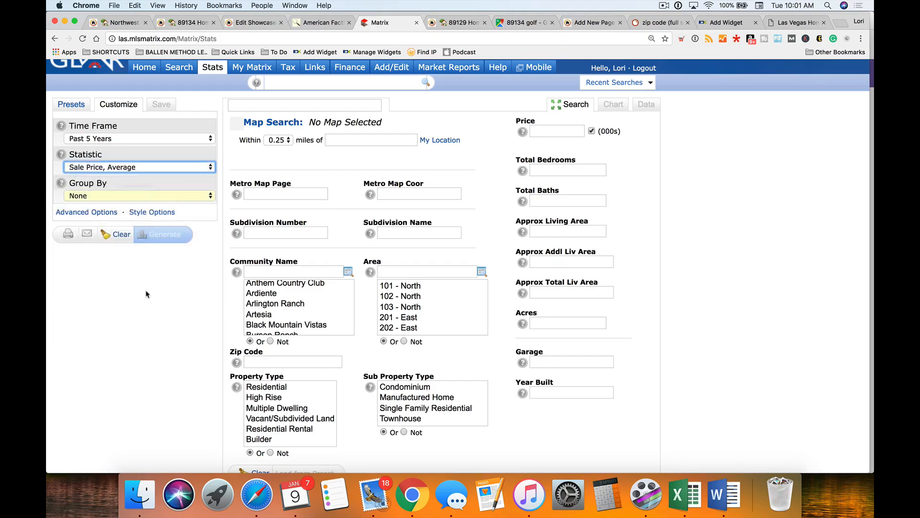
{"action": "left_click", "coordinate": [84, 196]}
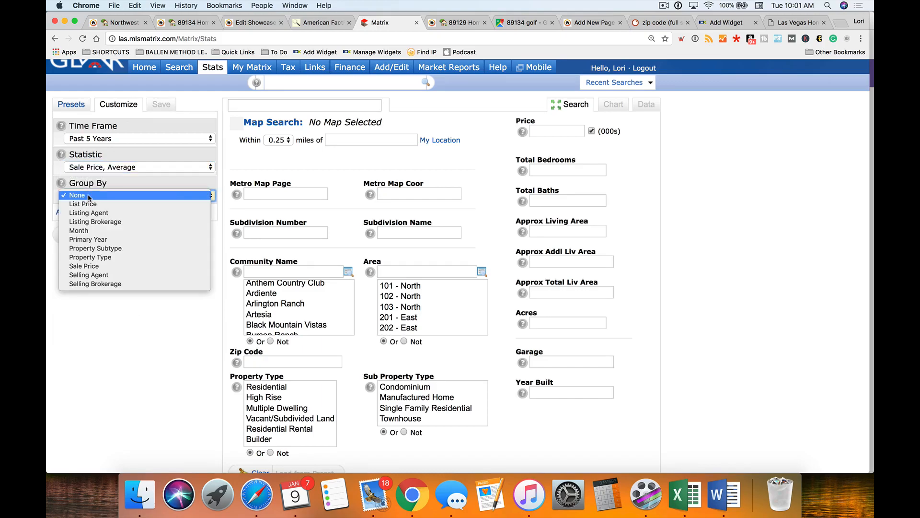
{"action": "left_click", "coordinate": [106, 240]}
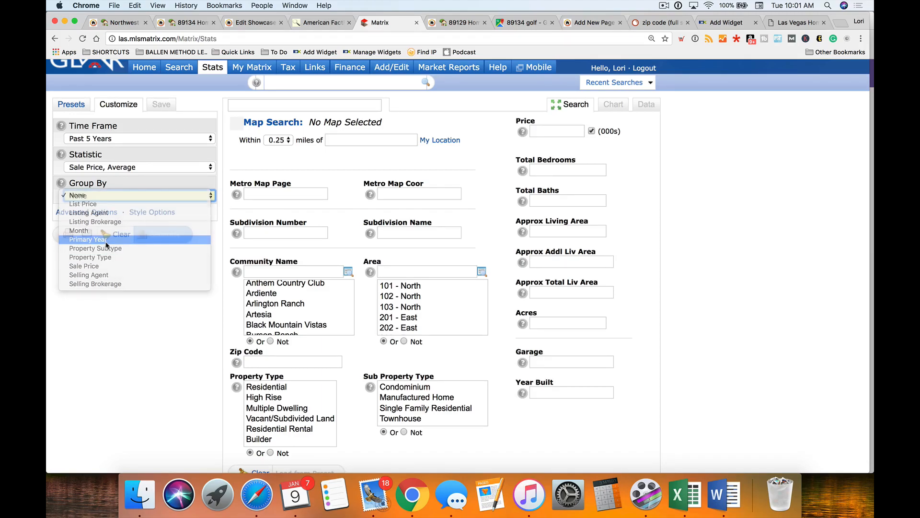
- Enter zip code 89134 as the criterion and generate the chart
{"action": "scroll", "coordinate": [123, 295], "scroll_direction": "down", "scroll_amount": 2}
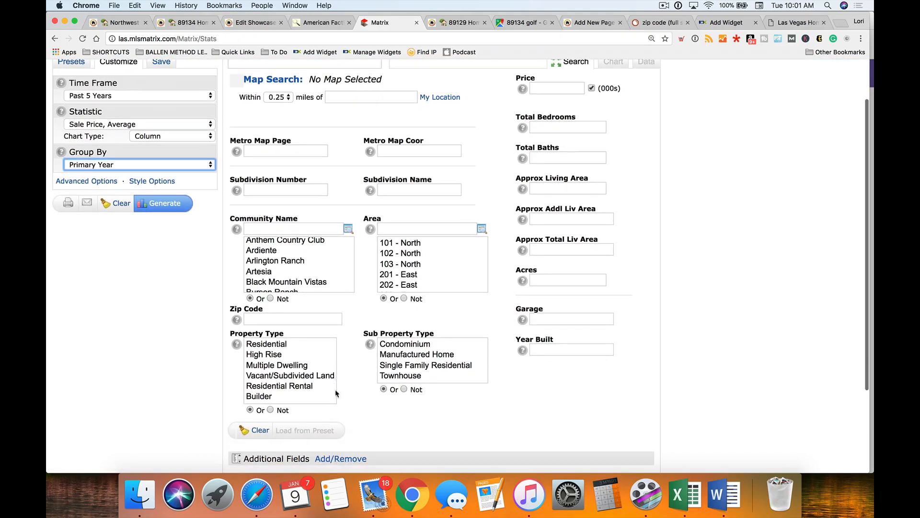
{"action": "scroll", "coordinate": [403, 229], "scroll_direction": "up", "scroll_amount": 2}
{"action": "scroll", "coordinate": [403, 240], "scroll_direction": "down", "scroll_amount": 6}
{"action": "left_click", "coordinate": [293, 292]}
{"action": "type", "text": "89134"}
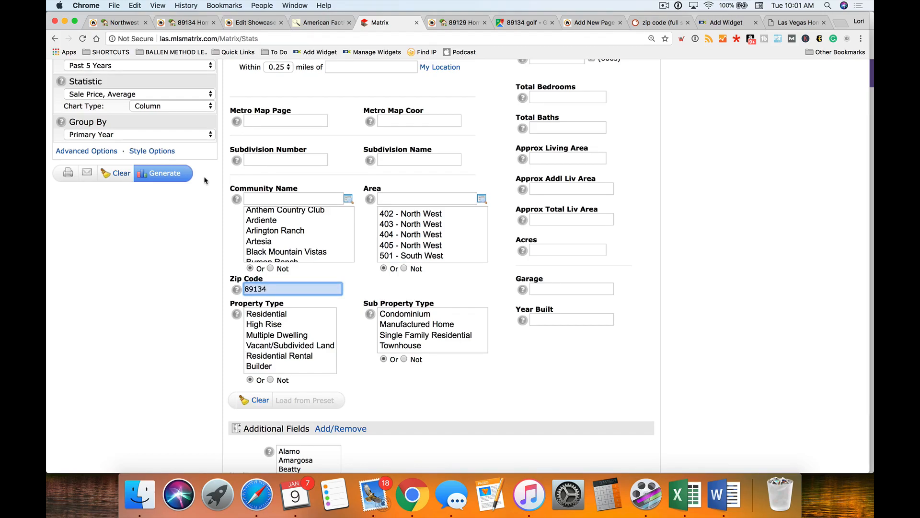
{"action": "left_click", "coordinate": [167, 177]}
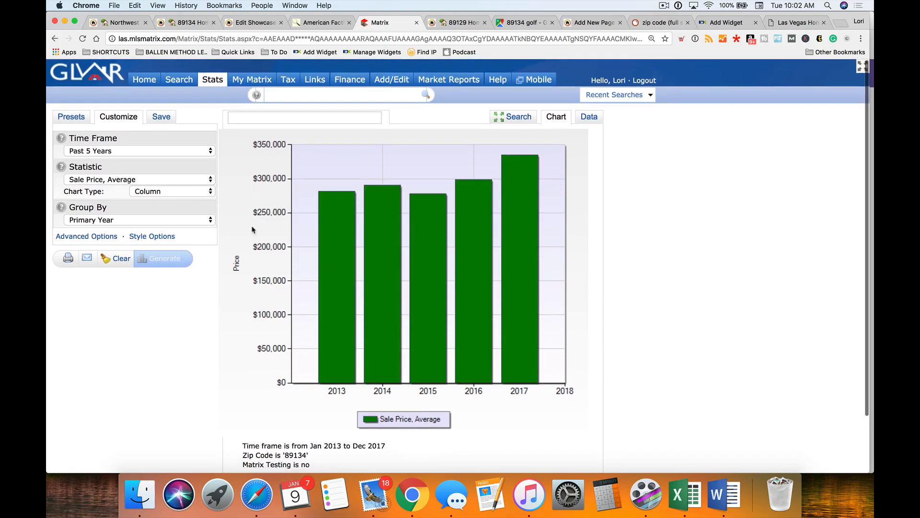
- Glance at the table view, return to the column chart, and screenshot the 89134 price chart
{"action": "left_click", "coordinate": [594, 116]}
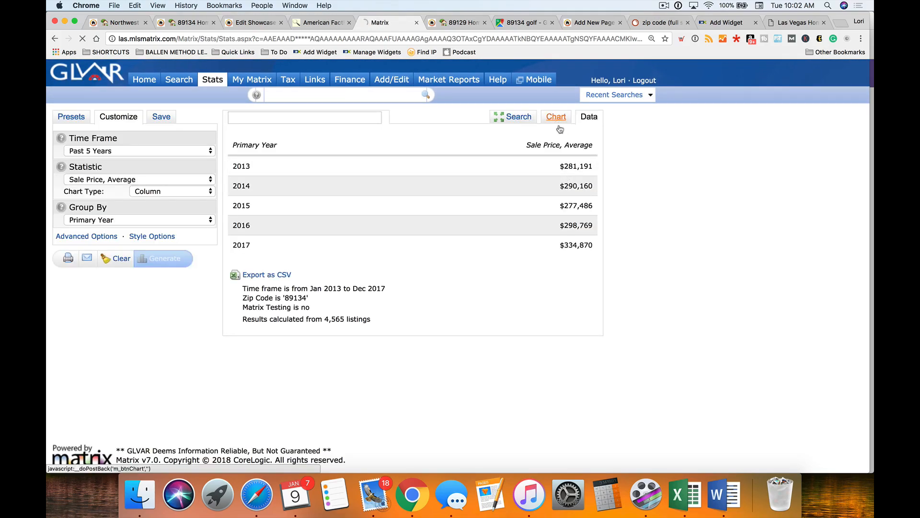
{"action": "left_click", "coordinate": [556, 123]}
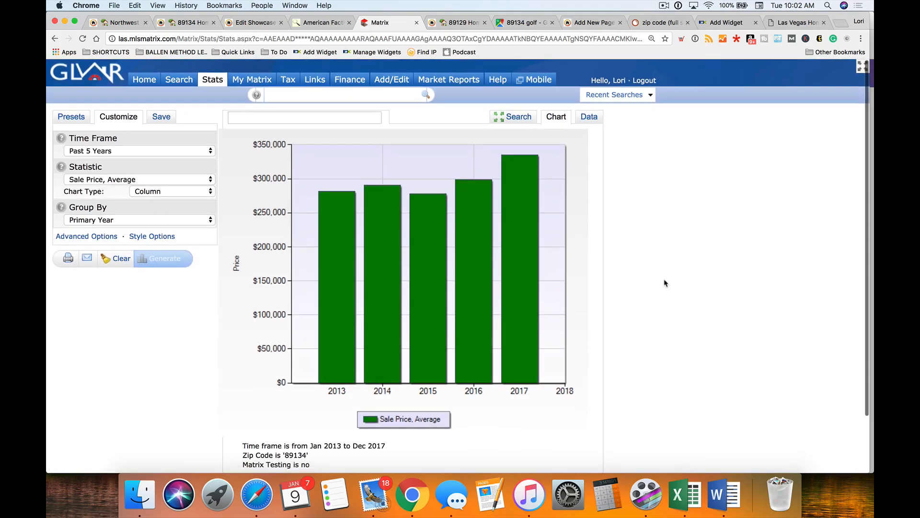
{"action": "key", "text": "super+shift+4"}
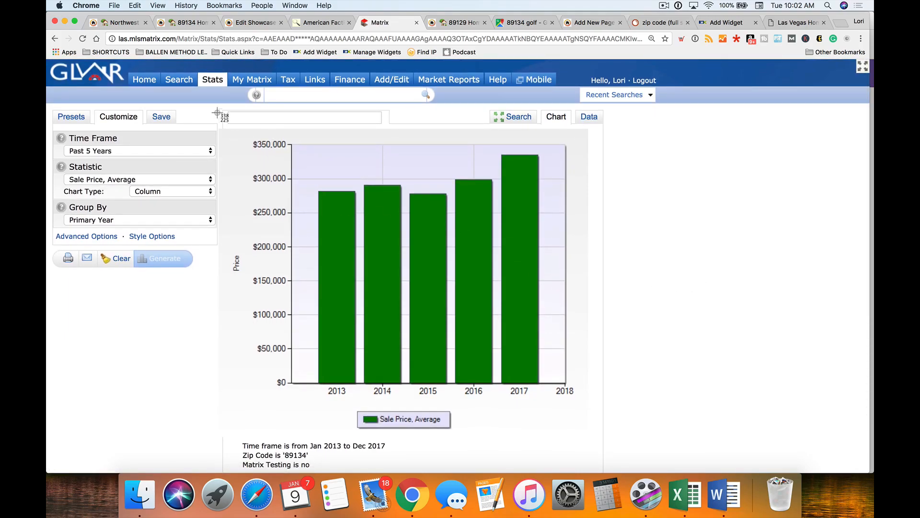
{"action": "left_click_drag", "start_coordinate": [227, 137], "coordinate": [591, 438]}
- Open the new chart screenshot from the Desktop in Preview
{"action": "left_click", "coordinate": [139, 494]}
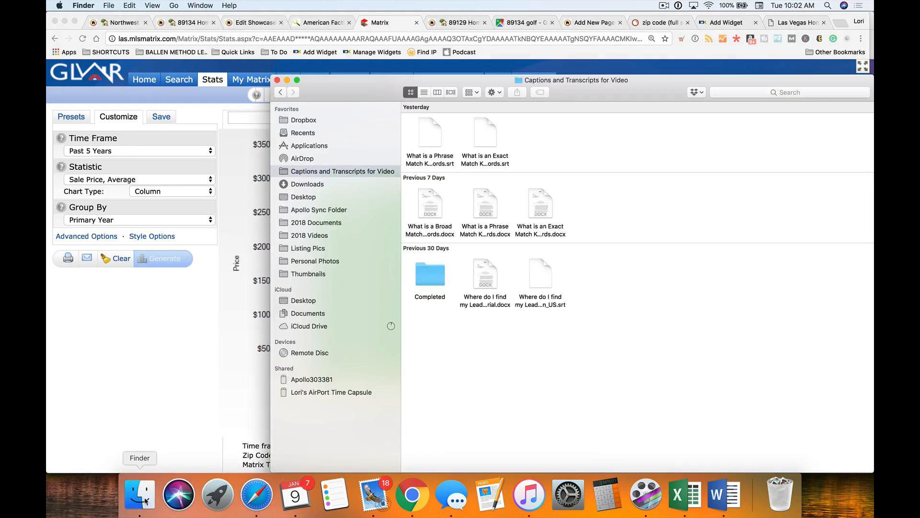
{"action": "left_click", "coordinate": [310, 198]}
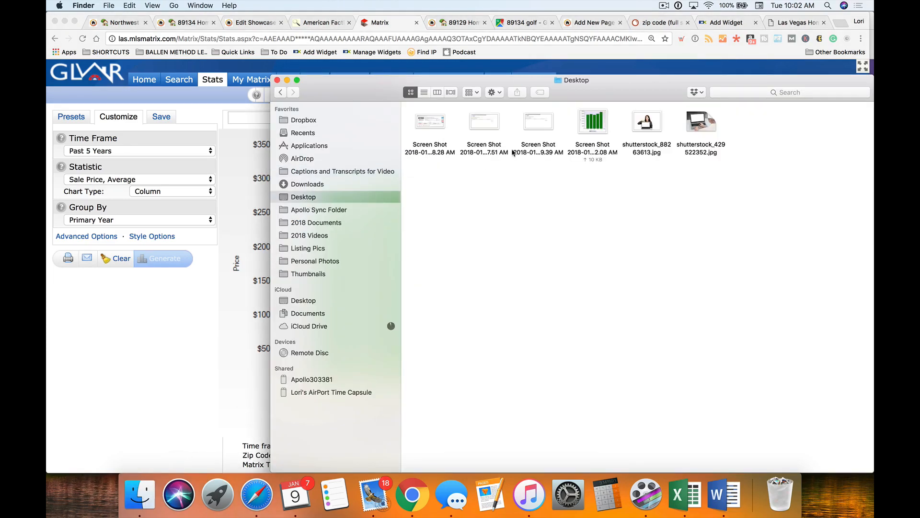
{"action": "left_click", "coordinate": [593, 127]}
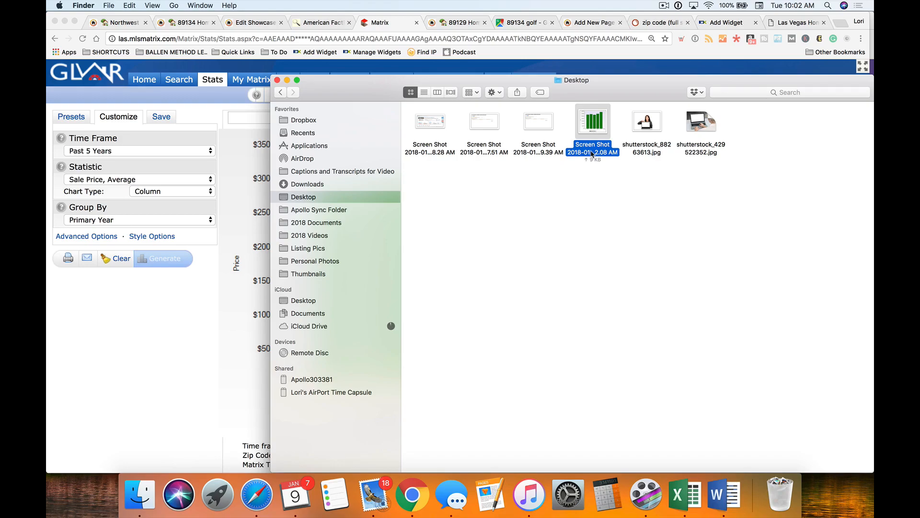
{"action": "double_click", "coordinate": [593, 127]}
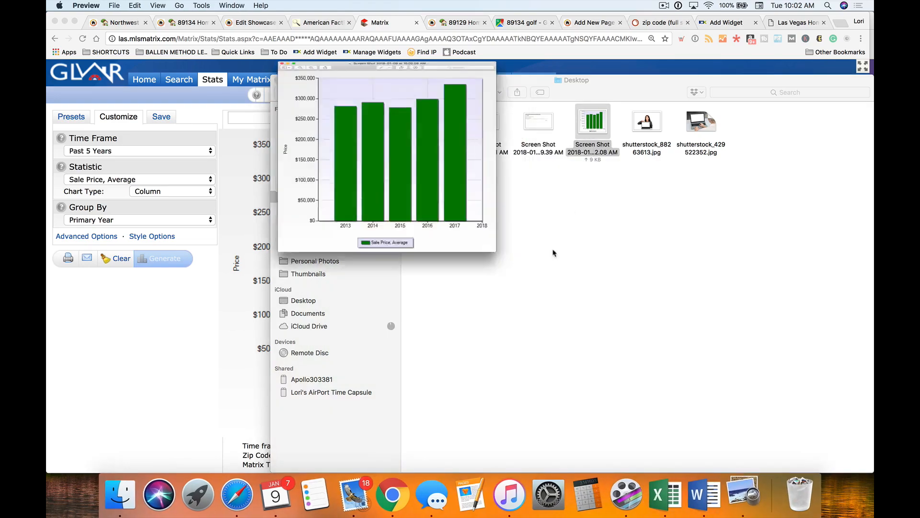
- Export it as JPEG '89134 Average Home Prices 5 year Window' into Thumbnails, about 90 KB
{"action": "left_click", "coordinate": [115, 6]}
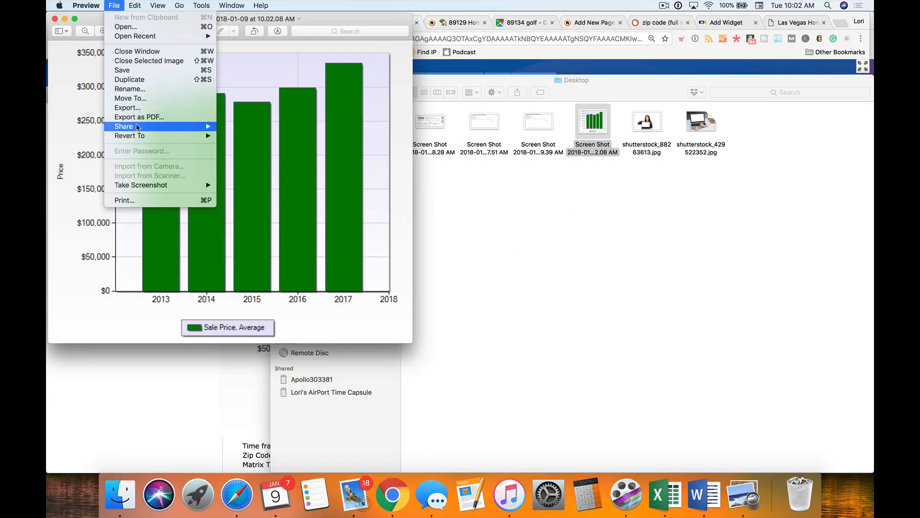
{"action": "left_click", "coordinate": [129, 108]}
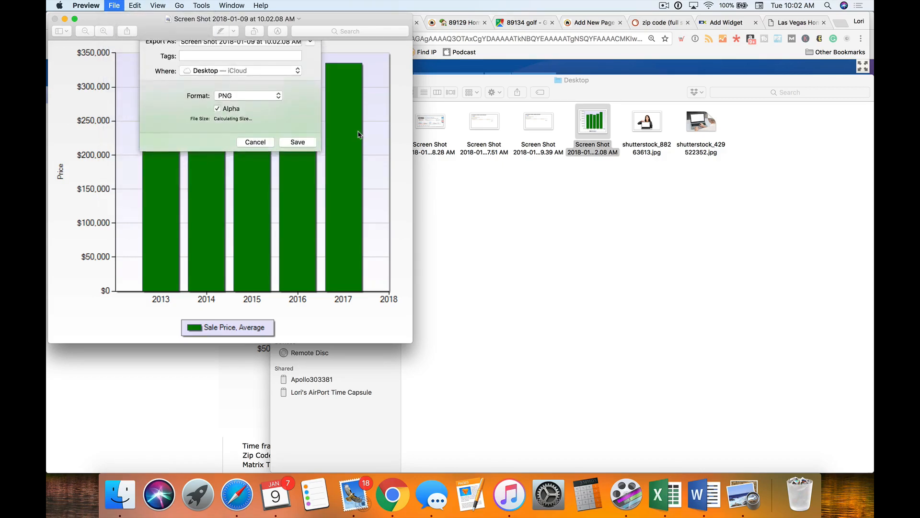
{"action": "left_click", "coordinate": [218, 85]}
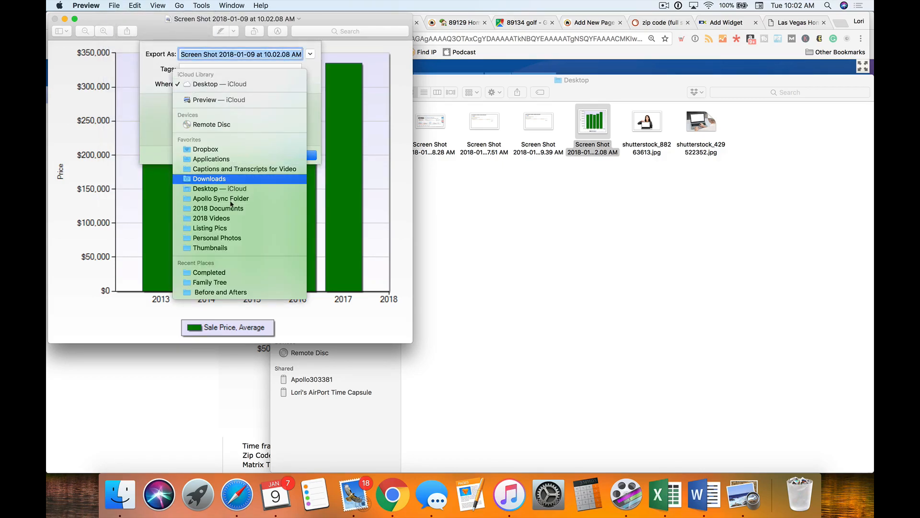
{"action": "left_click", "coordinate": [211, 248]}
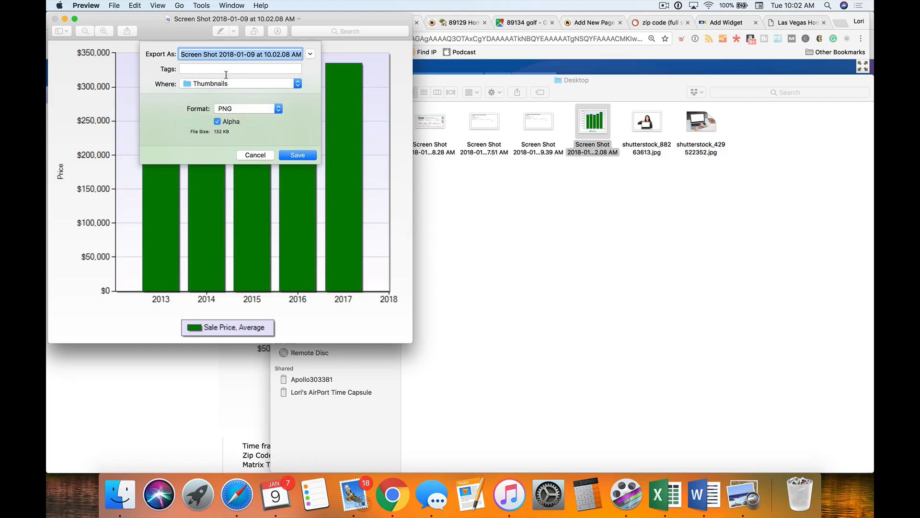
{"action": "type", "text": "89134"}
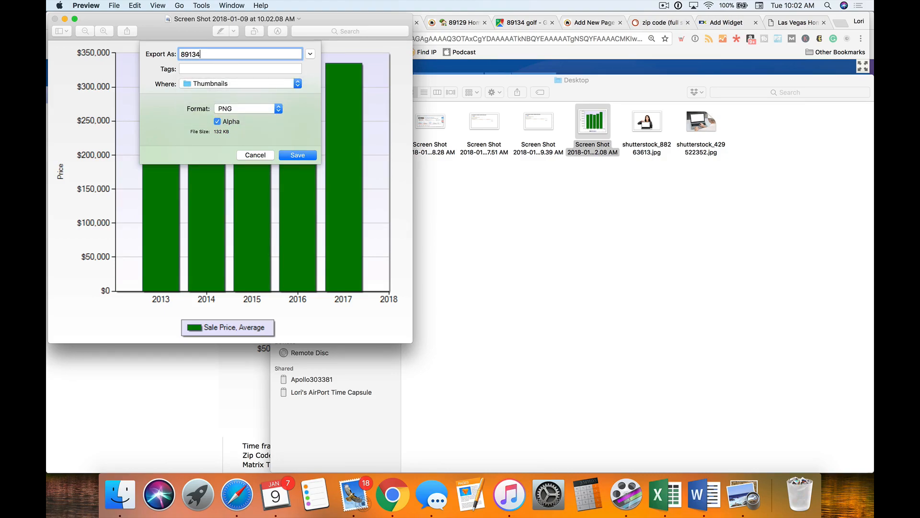
{"action": "type", "text": " Average Home Prices 5 year Window"}
{"action": "left_click", "coordinate": [248, 107]}
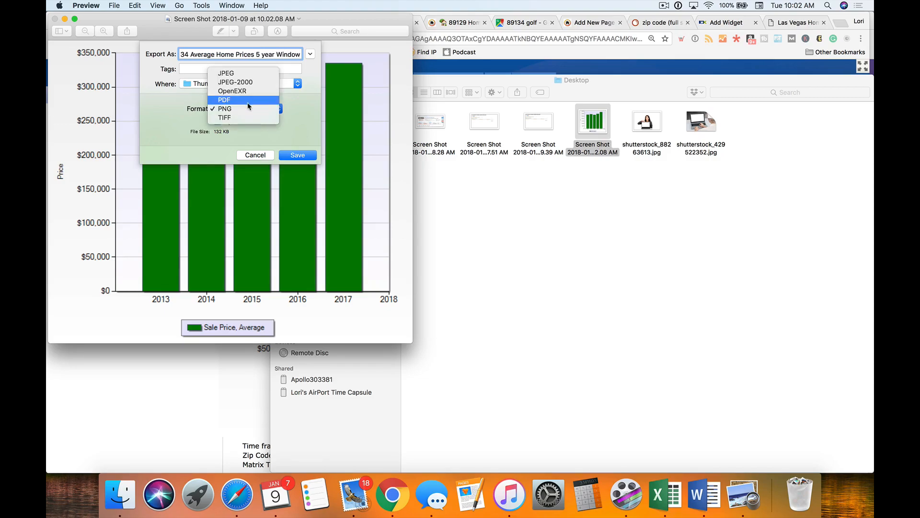
{"action": "left_click", "coordinate": [244, 72]}
{"action": "left_click", "coordinate": [238, 123]}
{"action": "left_click", "coordinate": [249, 123]}
{"action": "left_click", "coordinate": [305, 186]}
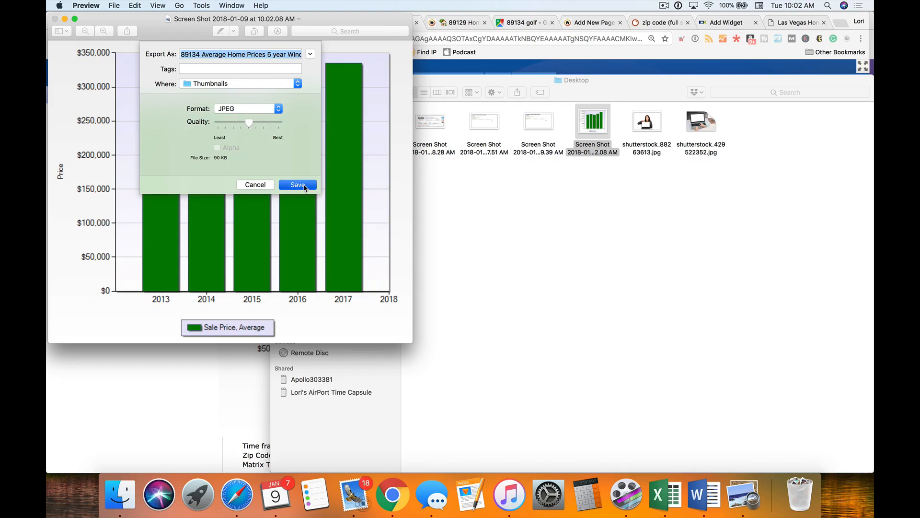
{"action": "left_click", "coordinate": [55, 19]}
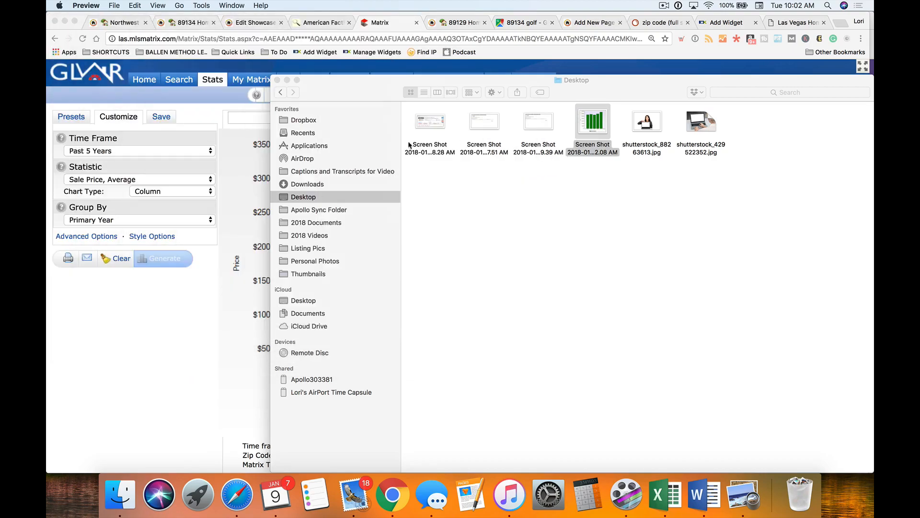
{"action": "left_click", "coordinate": [178, 454]}
- Select the 89134 yearly average price table in Matrix's Data tab, then return to Edit Showcase
{"action": "left_click", "coordinate": [589, 116]}
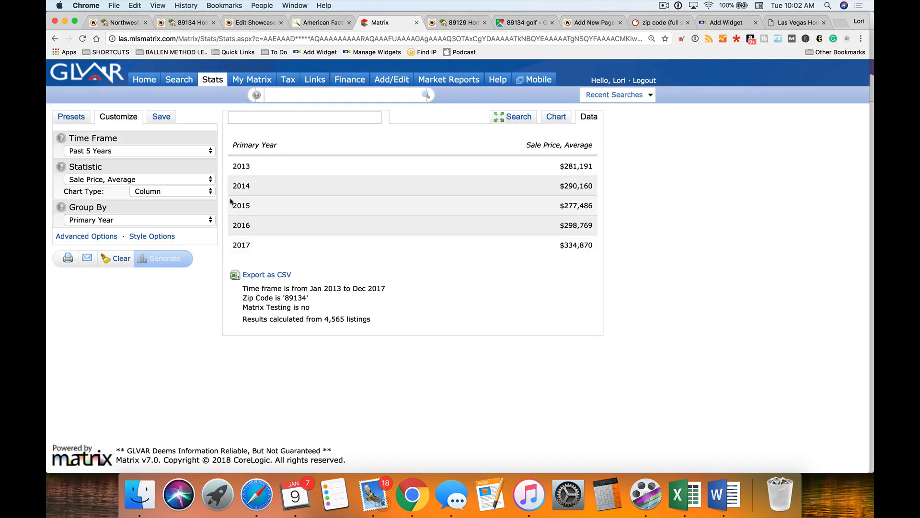
{"action": "left_click_drag", "start_coordinate": [232, 132], "coordinate": [575, 324]}
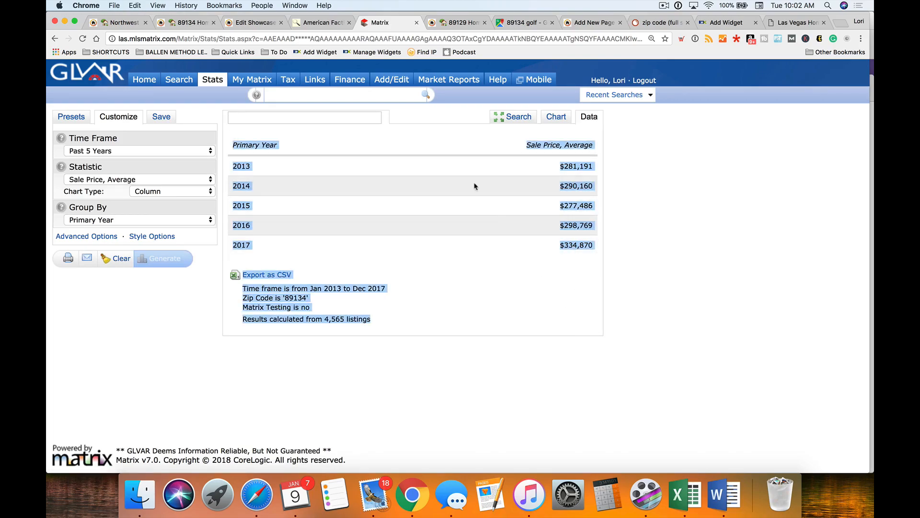
{"action": "left_click", "coordinate": [254, 22]}
{"action": "scroll", "coordinate": [155, 197], "scroll_direction": "up", "scroll_amount": 1}
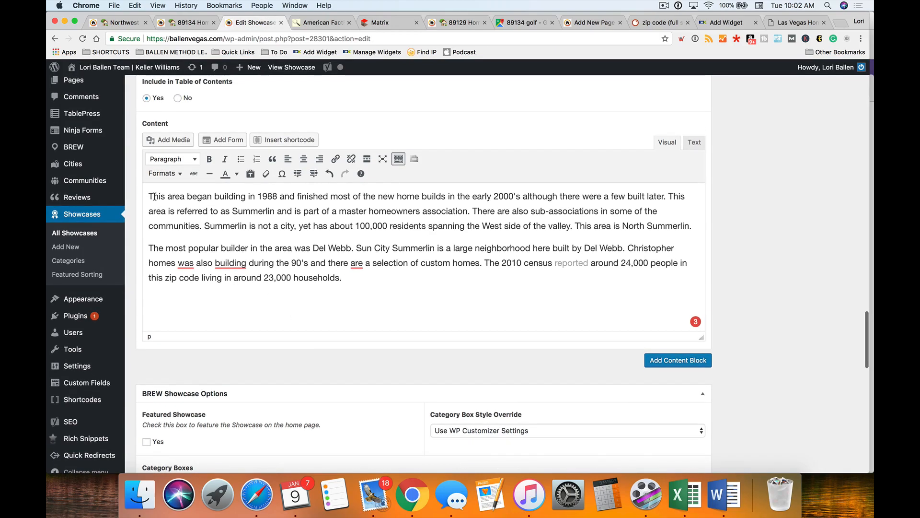
- Upload the 89134 average home prices chart JPEG to the media library
{"action": "left_click", "coordinate": [166, 139]}
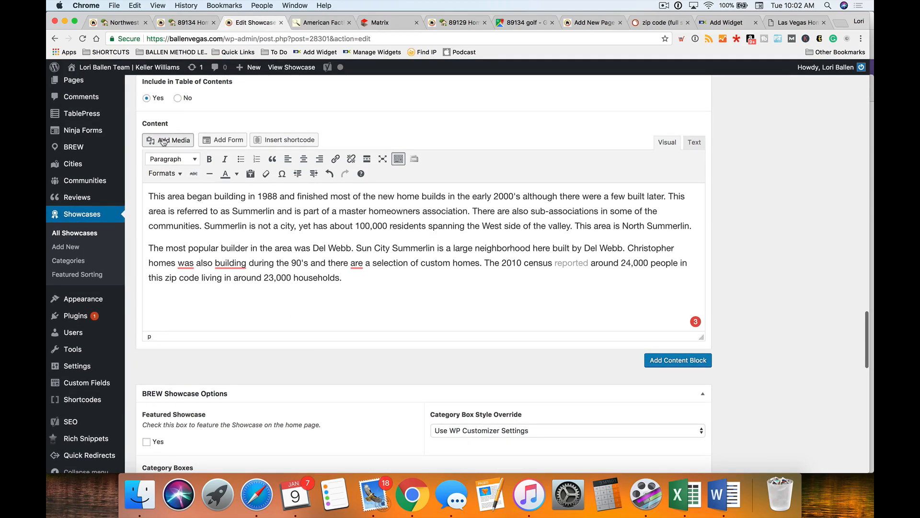
{"action": "left_click", "coordinate": [186, 107]}
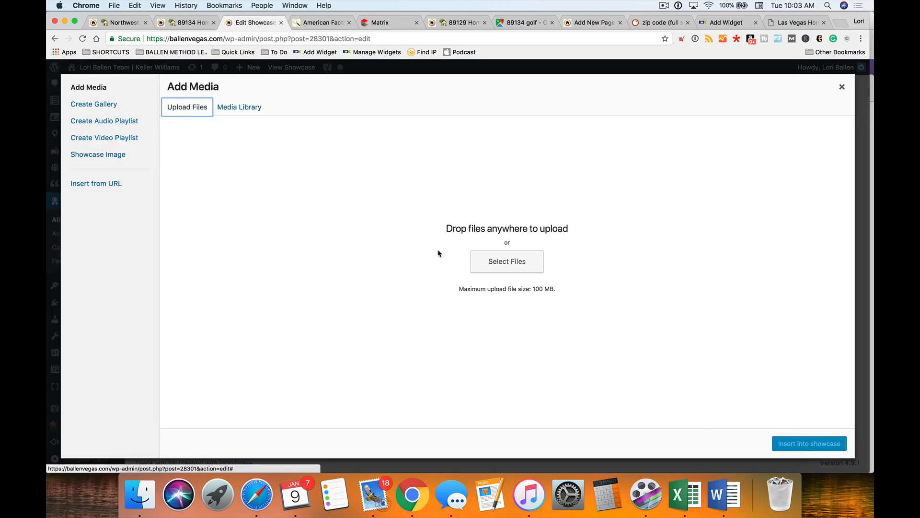
{"action": "left_click", "coordinate": [514, 261]}
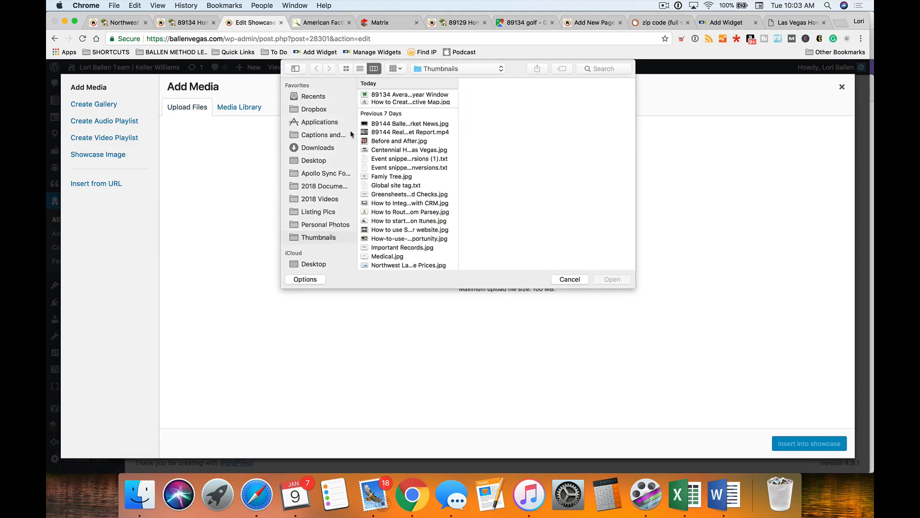
{"action": "left_click", "coordinate": [403, 95]}
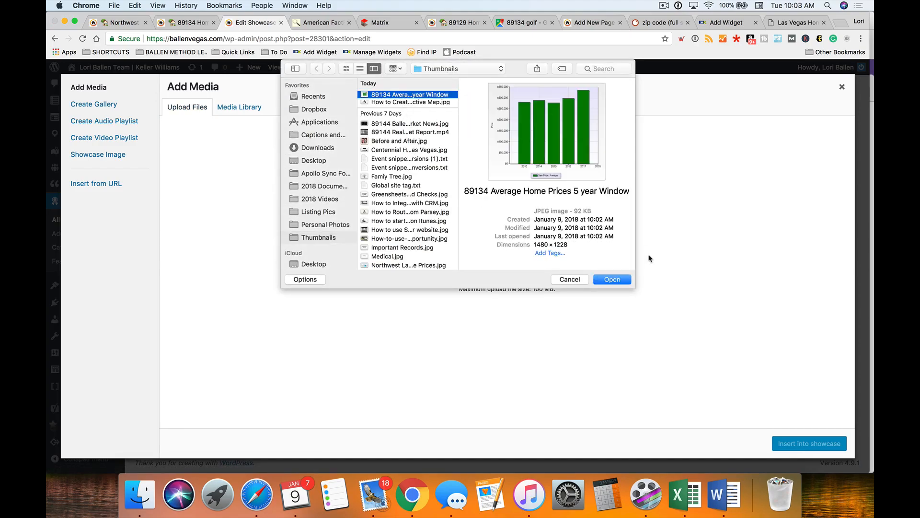
{"action": "left_click", "coordinate": [612, 279]}
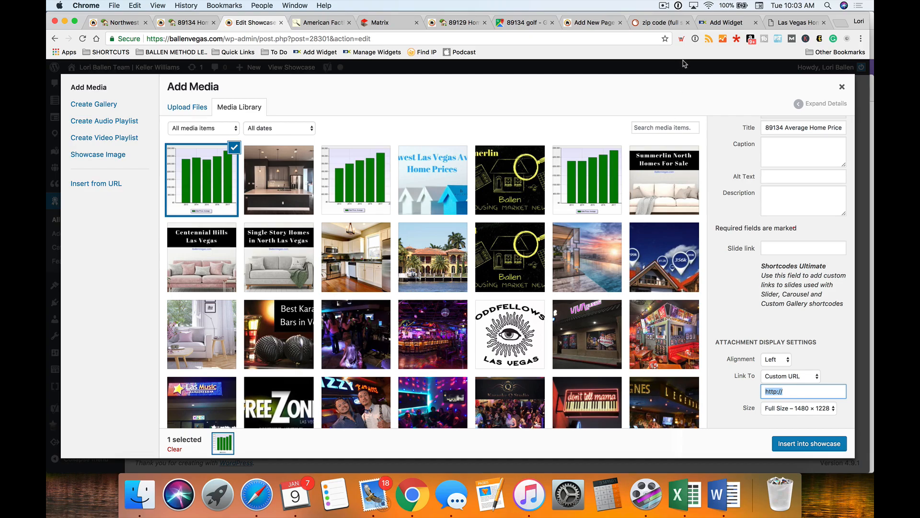
{"action": "scroll", "coordinate": [796, 205], "scroll_direction": "up", "scroll_amount": 3}
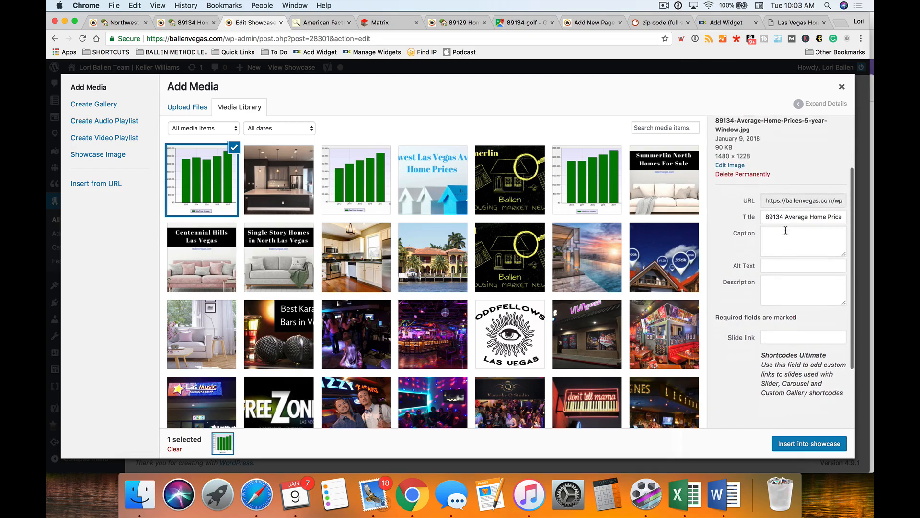
- Give the chart alt text: 'Bar g 5 year window with average price range of sold homes in 89134 for each year'
{"action": "left_click", "coordinate": [773, 244]}
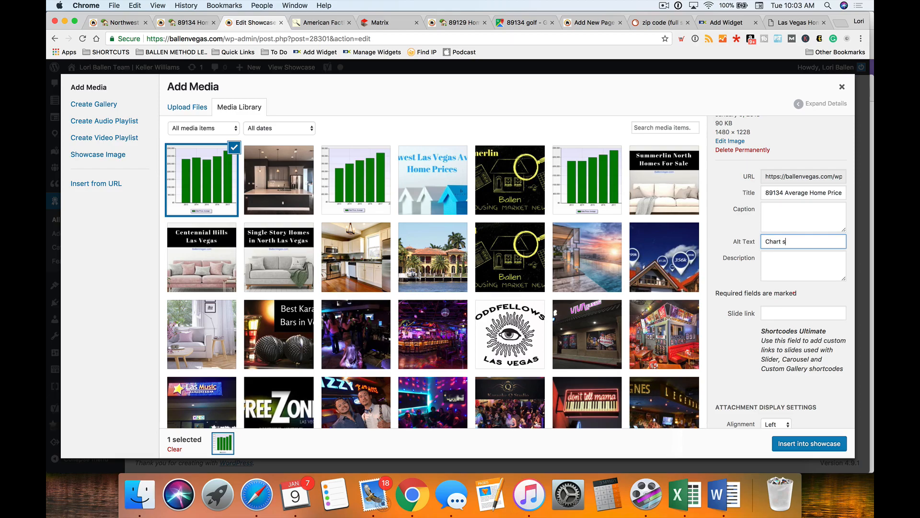
{"action": "type", "text": "g 5 year window"}
{"action": "left_click_drag", "start_coordinate": [793, 242], "coordinate": [693, 228]}
{"action": "key", "text": "Left"}
{"action": "type", "text": "Bar"}
{"action": "left_click_drag", "start_coordinate": [814, 241], "coordinate": [870, 243]}
{"action": "key", "text": "Right"}
{"action": "type", "text": "with average price range of sold homes in 89134 for each year"}
- Insert the chart into the showcase content and set it to medium size
{"action": "left_click", "coordinate": [790, 445]}
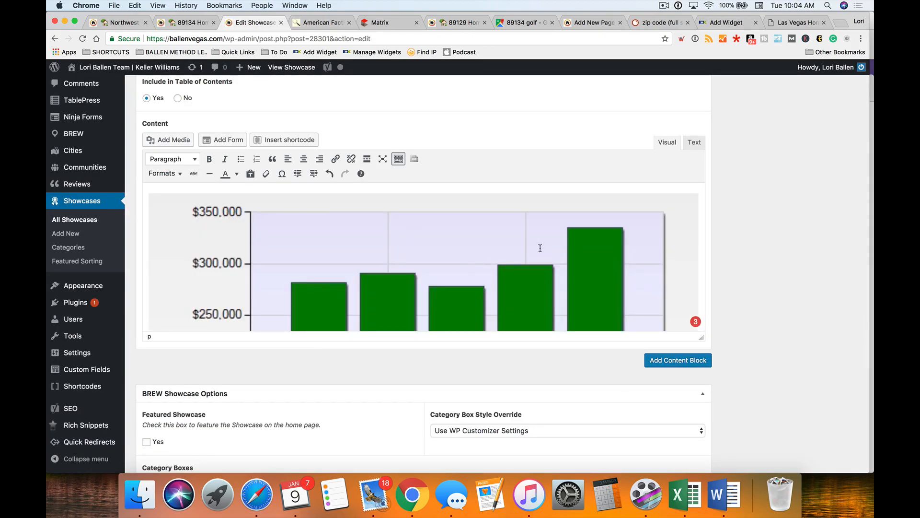
{"action": "left_click", "coordinate": [530, 249]}
{"action": "left_click", "coordinate": [446, 197]}
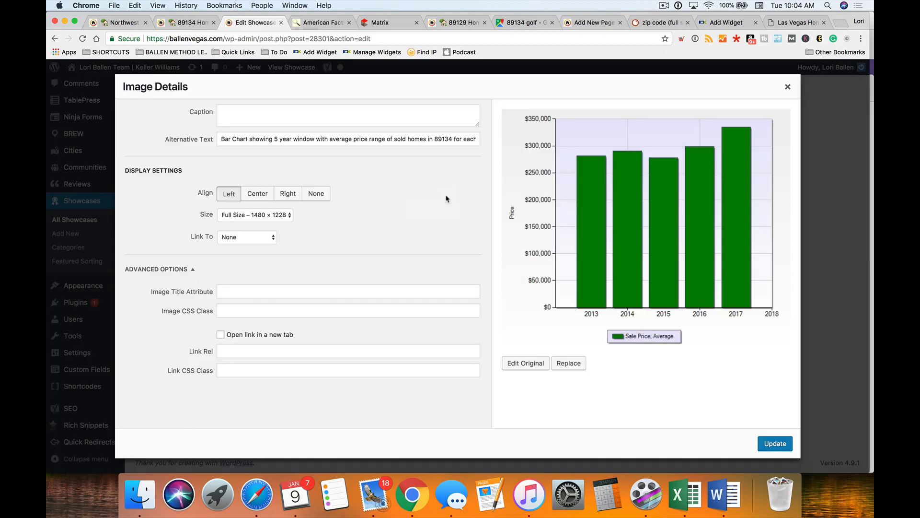
{"action": "left_click", "coordinate": [254, 215]}
{"action": "left_click", "coordinate": [255, 198]}
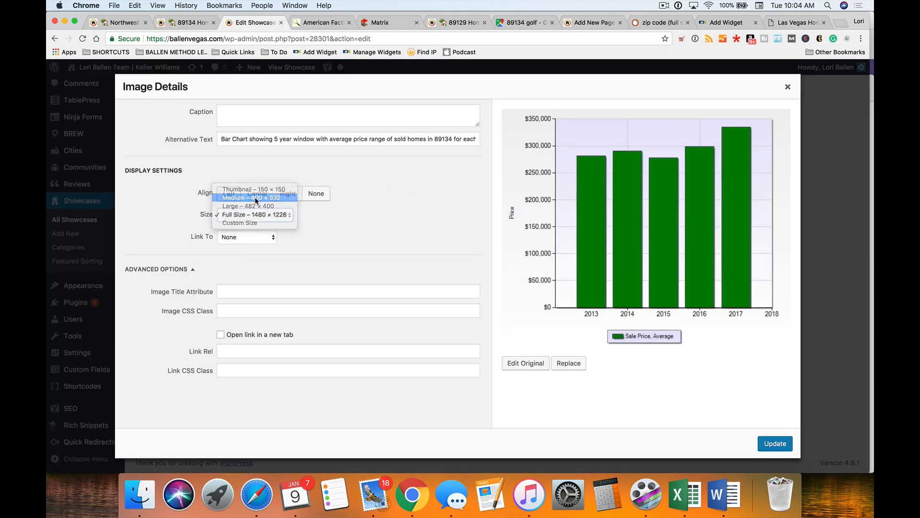
{"action": "left_click", "coordinate": [776, 444]}
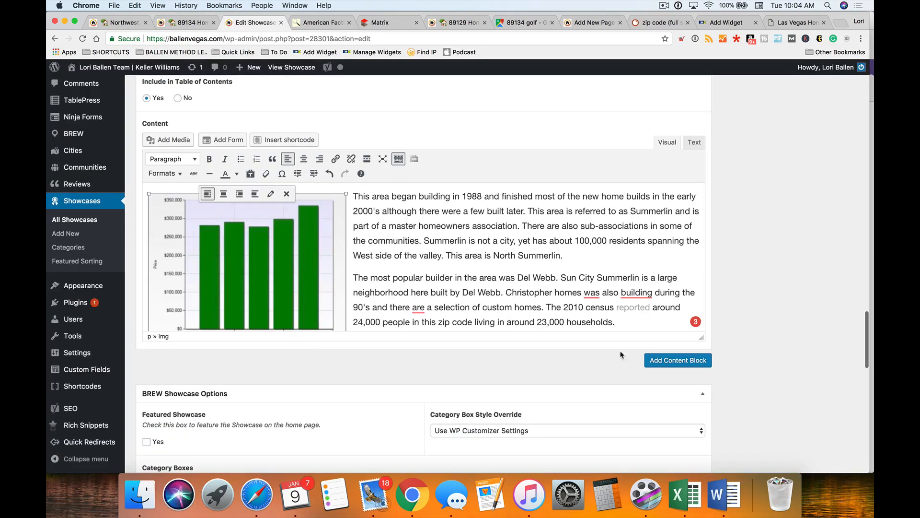
- Switch the chart to full size, then back to Medium 400 × 332
{"action": "left_click", "coordinate": [271, 193]}
{"action": "left_click", "coordinate": [254, 215]}
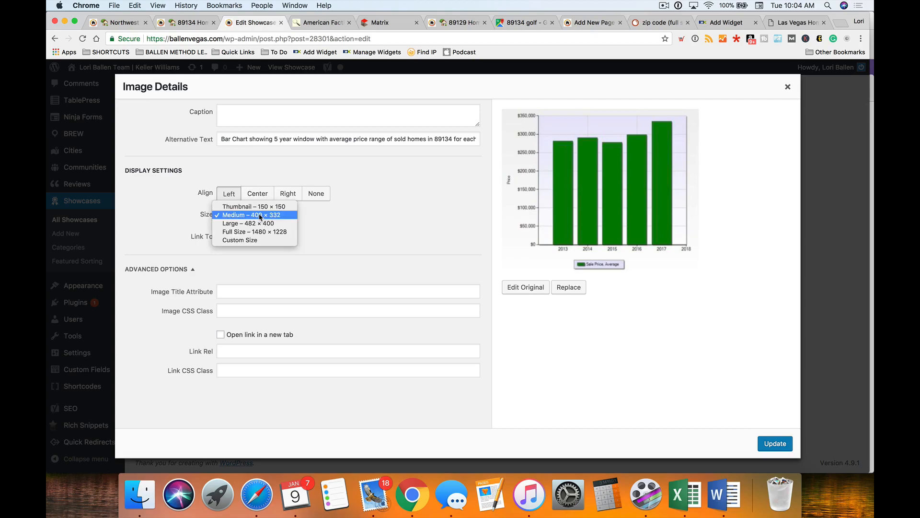
{"action": "left_click", "coordinate": [256, 232]}
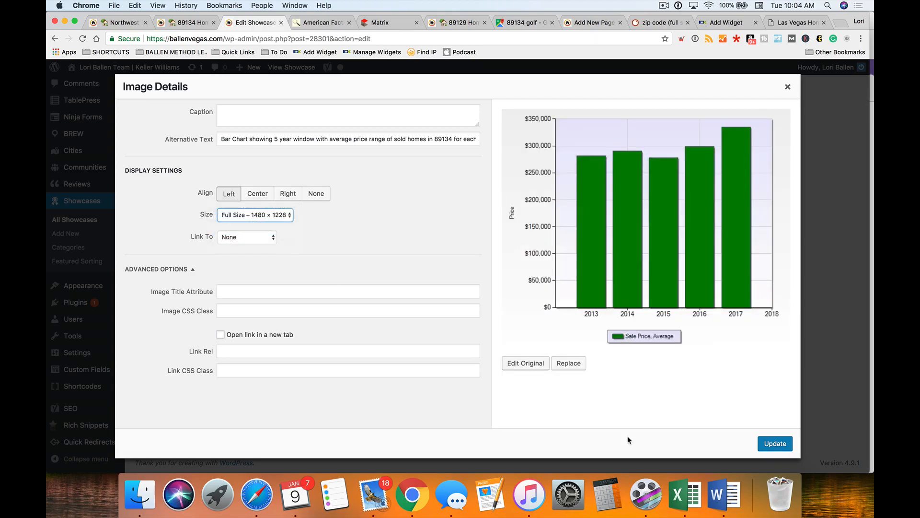
{"action": "left_click", "coordinate": [775, 443]}
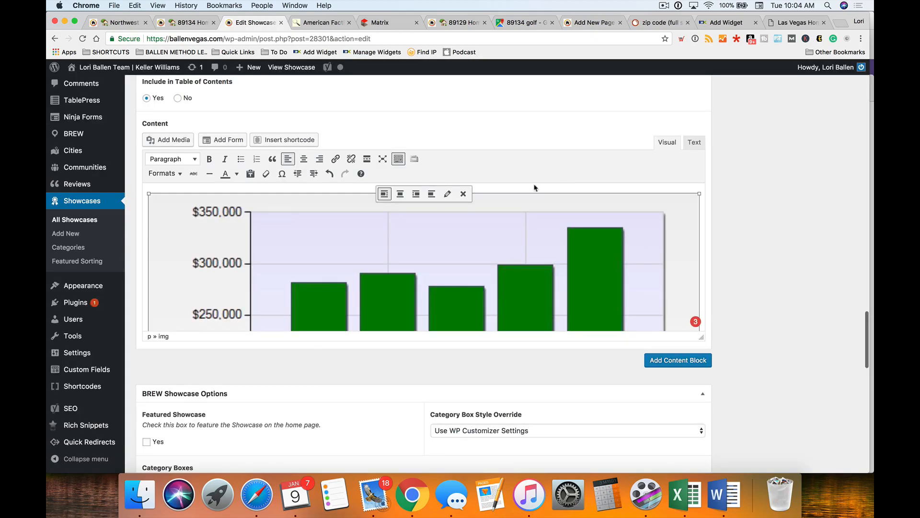
{"action": "left_click", "coordinate": [447, 193]}
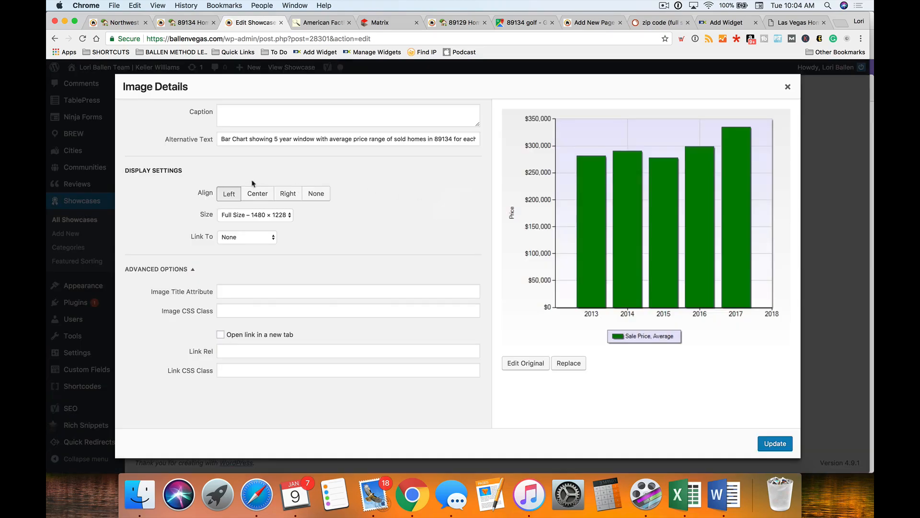
{"action": "left_click", "coordinate": [259, 215]}
{"action": "left_click", "coordinate": [263, 198]}
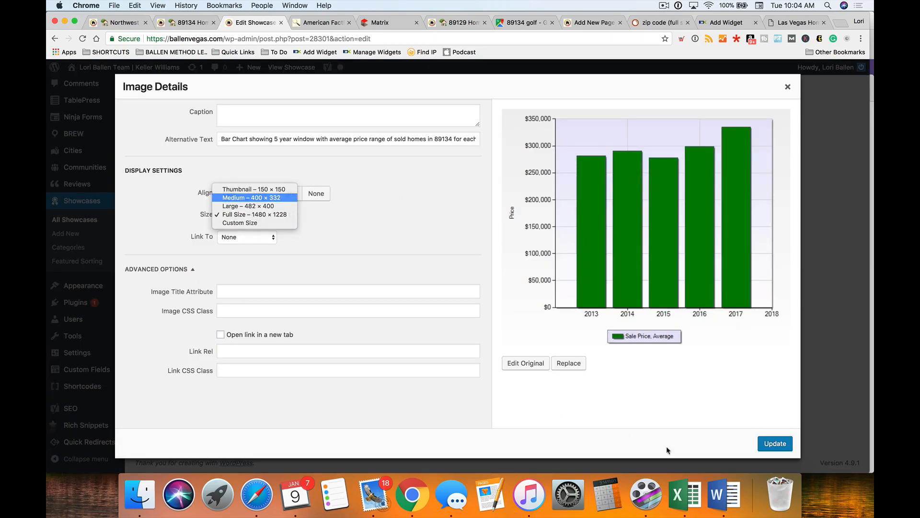
{"action": "left_click", "coordinate": [770, 443]}
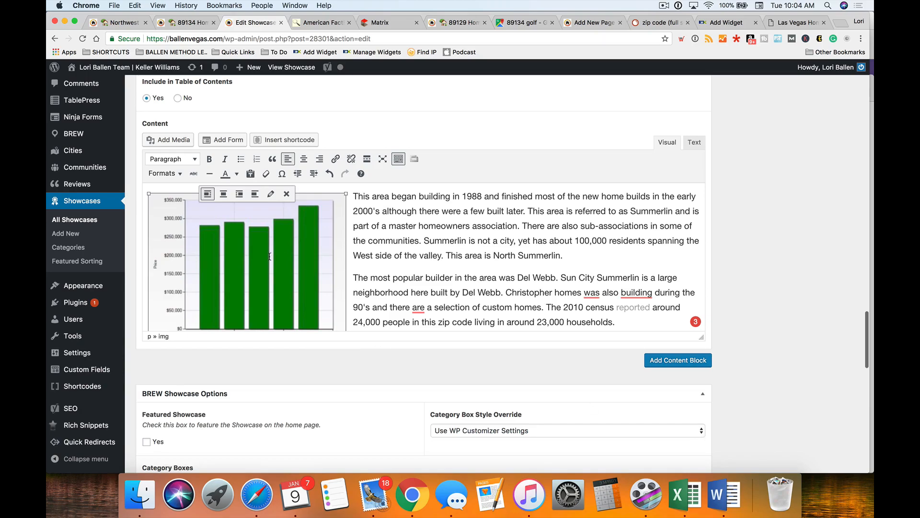
- Set the chart's Link To option to Media File
{"action": "left_click", "coordinate": [271, 194]}
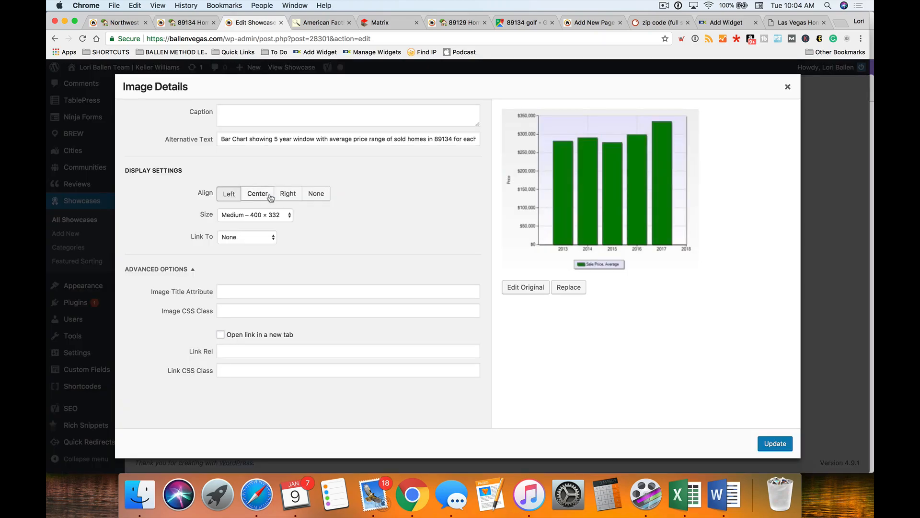
{"action": "left_click", "coordinate": [239, 241]}
{"action": "left_click", "coordinate": [236, 214]}
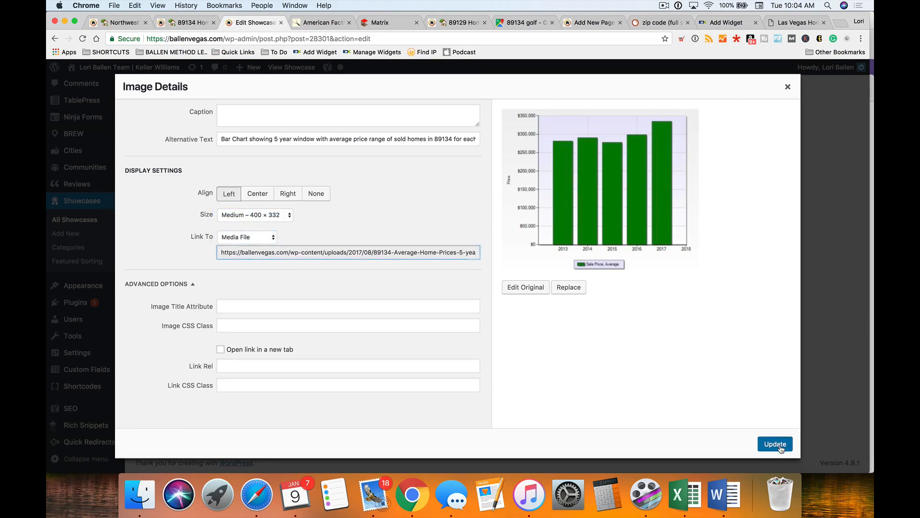
{"action": "left_click", "coordinate": [780, 448]}
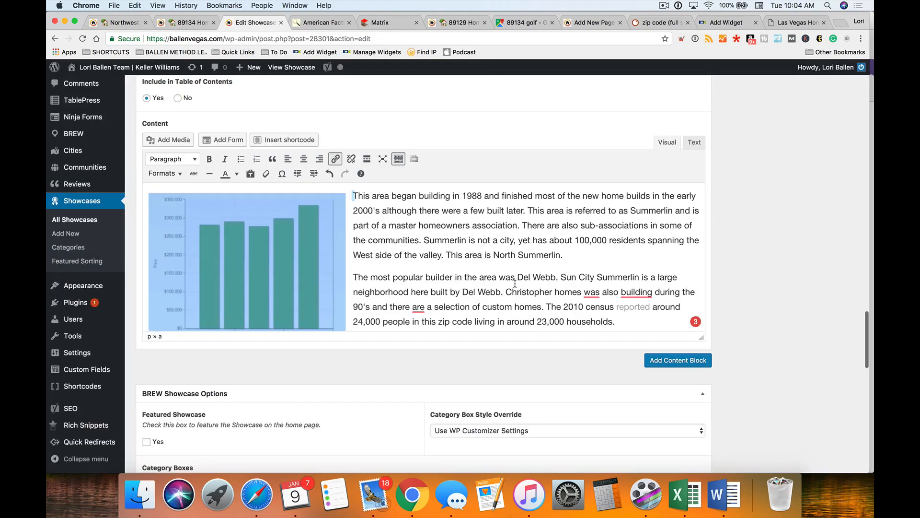
- Below the chart, begin the sentence 'The average home price in 89134 was'
{"action": "scroll", "coordinate": [515, 283], "scroll_direction": "down", "scroll_amount": 2}
{"action": "left_click", "coordinate": [421, 307]}
{"action": "scroll", "coordinate": [420, 305], "scroll_direction": "down", "scroll_amount": 1}
{"action": "scroll", "coordinate": [421, 305], "scroll_direction": "up", "scroll_amount": 5}
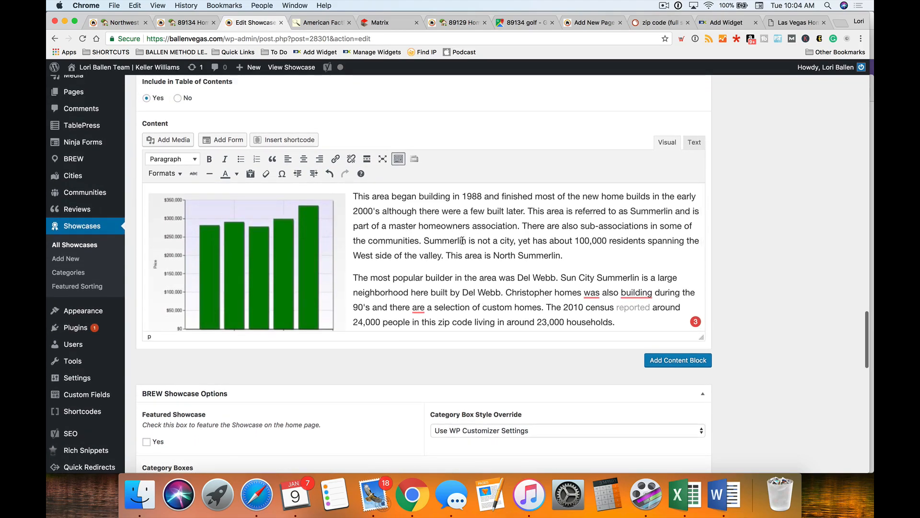
{"action": "scroll", "coordinate": [382, 282], "scroll_direction": "down", "scroll_amount": 3}
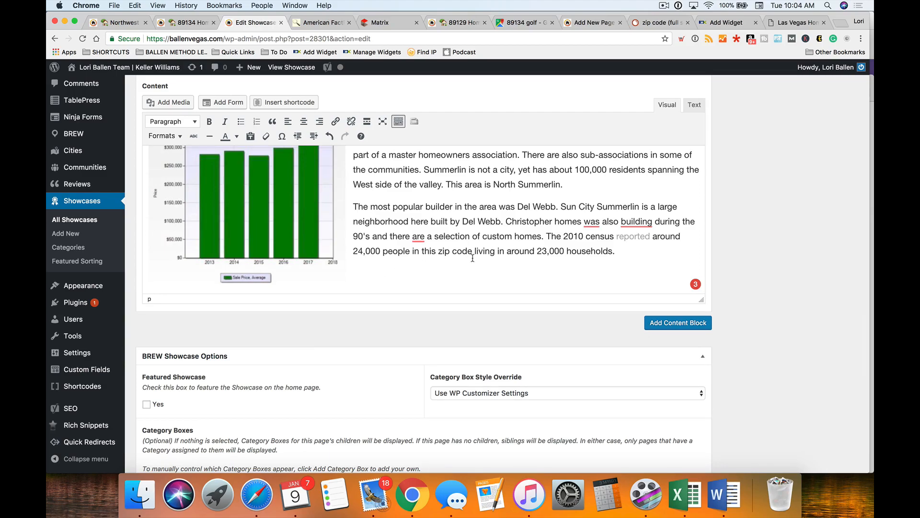
{"action": "type", "text": "The average hom "}
{"action": "type", "text": "pri"}
{"action": "type", "text": "e "}
{"action": "type", "text": "pric"}
{"action": "type", "text": "e in 891"}
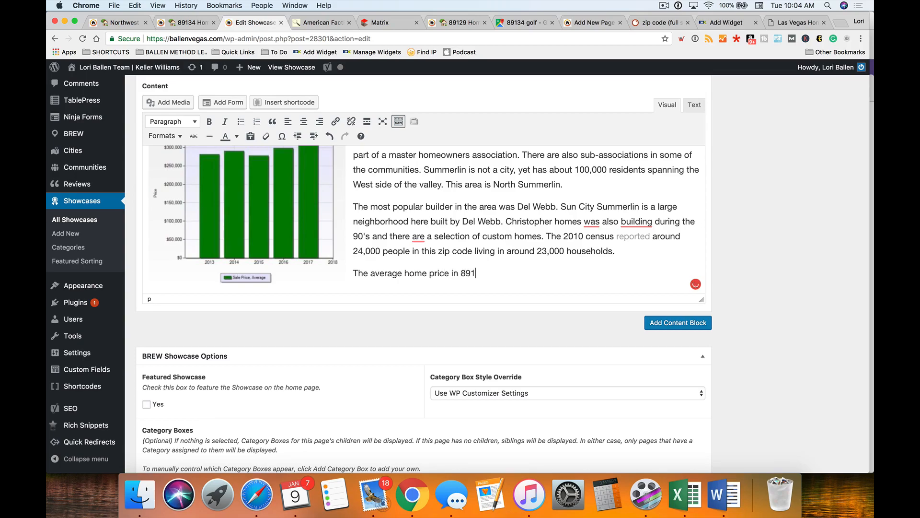
{"action": "type", "text": "34 was"}
- Check the Matrix sales statistics and close the FactFinder census tab
{"action": "left_click", "coordinate": [317, 22]}
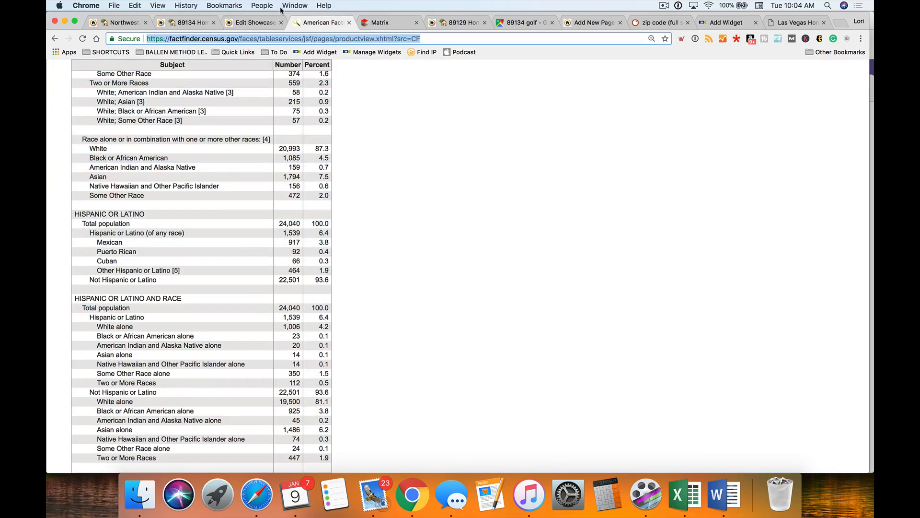
{"action": "left_click", "coordinate": [381, 22]}
{"action": "left_click", "coordinate": [341, 22]}
{"action": "left_click", "coordinate": [349, 23]}
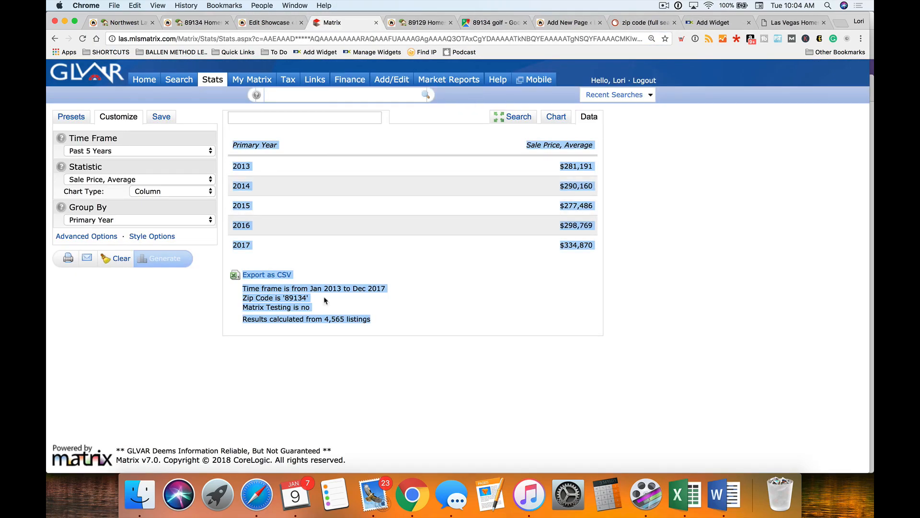
{"action": "left_click", "coordinate": [284, 23]}
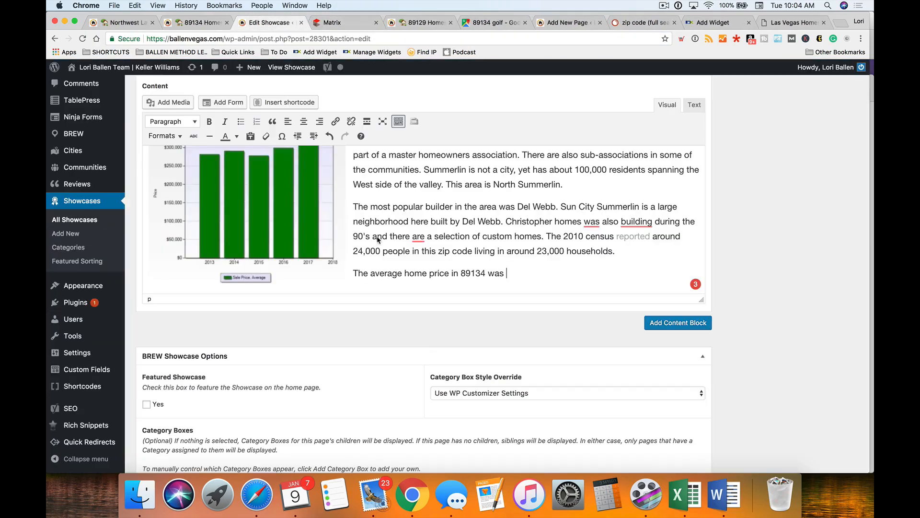
- Finish the sentence with $334,870 at end of 2017, including residences, condos, and townhomes
{"action": "type", "text": "$334,870 at the end of 2017. This inc"}
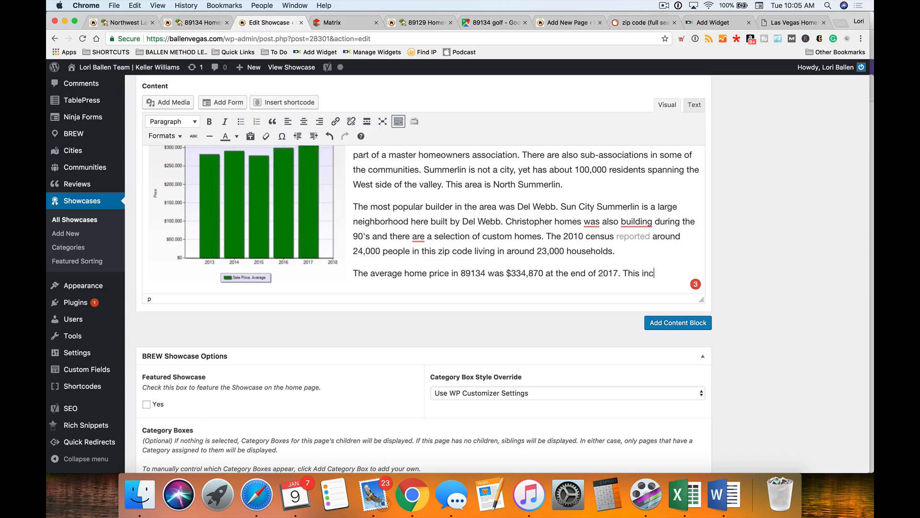
{"action": "type", "text": "ludes all residential sales"}
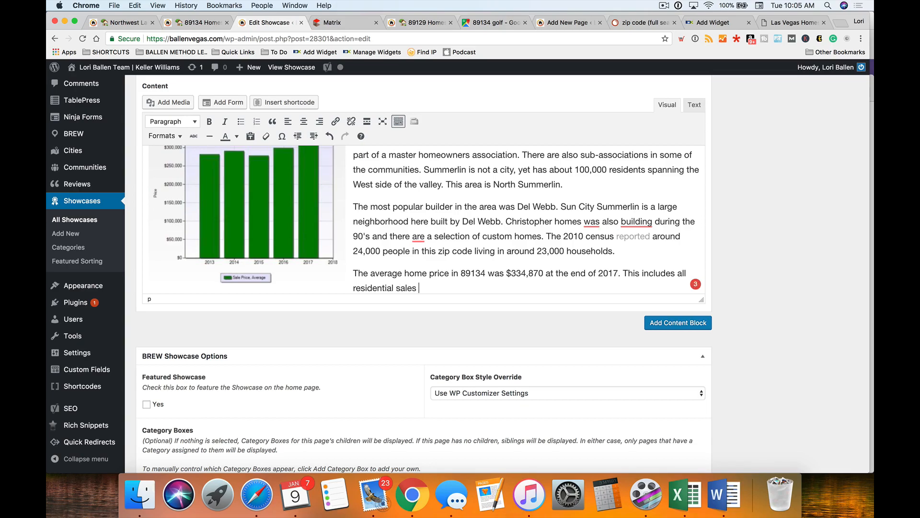
{"action": "type", "text": " including single family "}
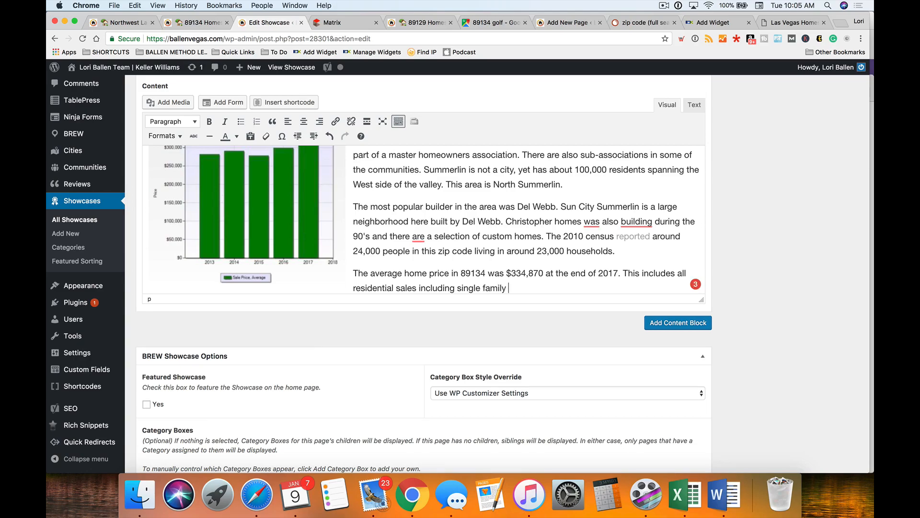
{"action": "type", "text": "residence"}
{"action": "type", "text": "s and"}
{"action": "key", "text": "BackSpace"}
{"action": "key", "text": "BackSpace"}
{"action": "key", "text": "BackSpace"}
{"action": "key", "text": "BackSpace"}
{"action": "type", "text": ", condos, and townhomes."}
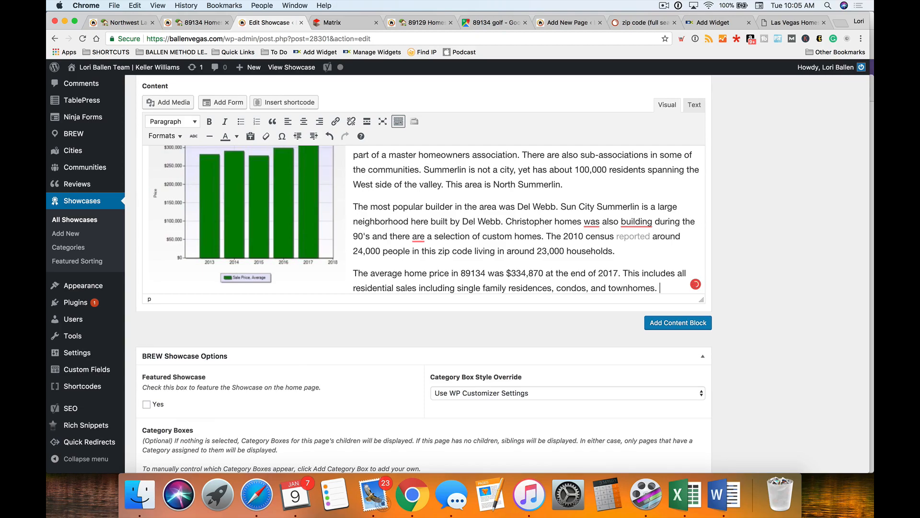
{"action": "key", "text": "Return"}
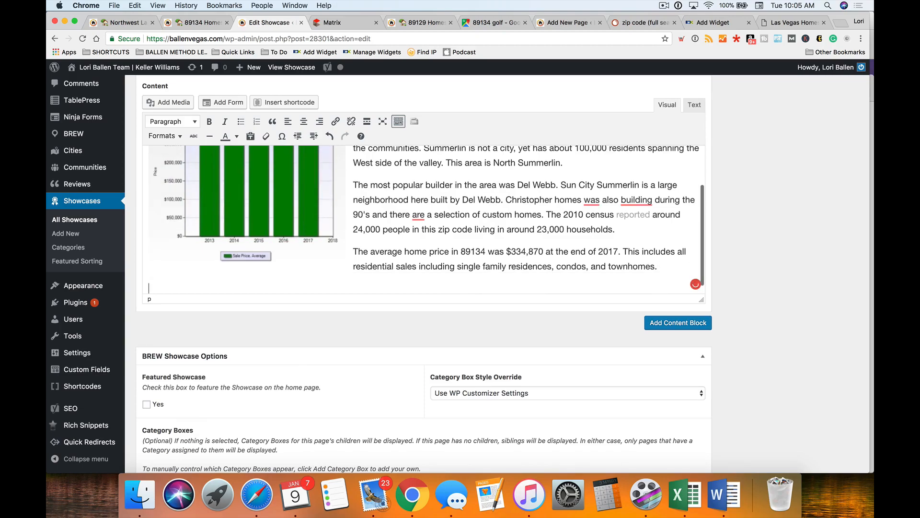
- Paste the Matrix price data, then delete the messy result
{"action": "key", "text": "super+v"}
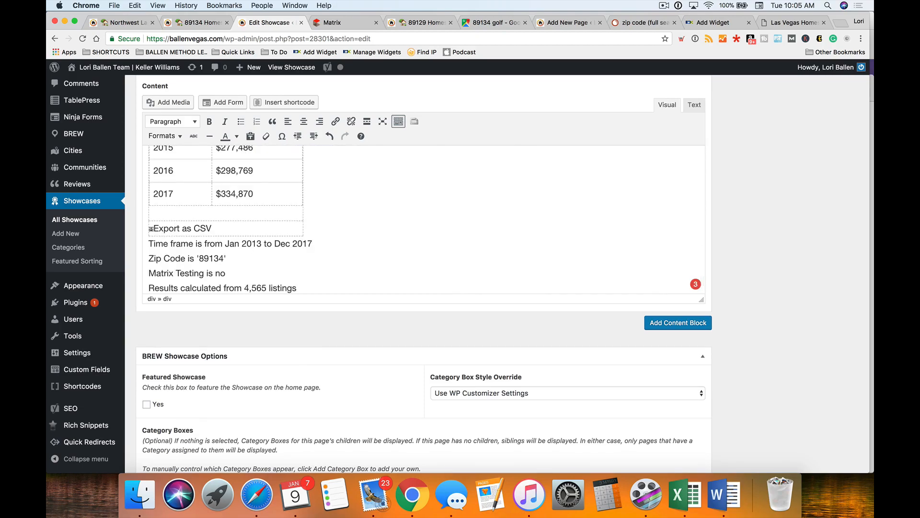
{"action": "left_click_drag", "start_coordinate": [212, 228], "coordinate": [143, 224]}
{"action": "scroll", "coordinate": [348, 256], "scroll_direction": "up", "scroll_amount": 5}
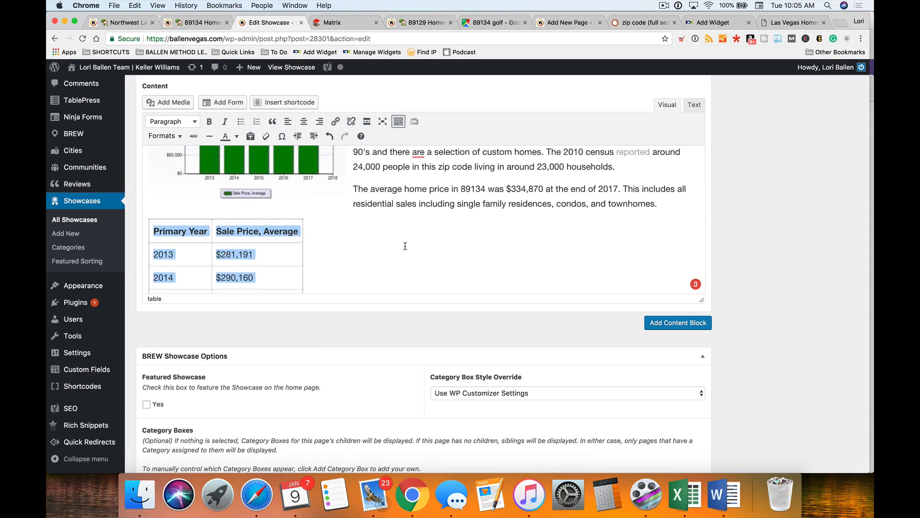
{"action": "key", "text": "BackSpace"}
- Copy the 2013–2017 year and average sale price table from Matrix and paste it into the content
{"action": "left_click", "coordinate": [335, 22]}
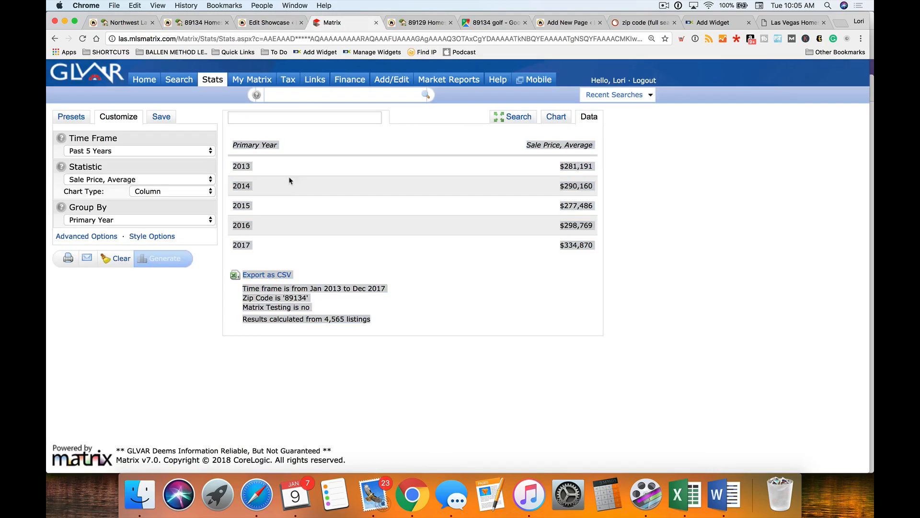
{"action": "left_click", "coordinate": [252, 145]}
{"action": "left_click_drag", "start_coordinate": [234, 142], "coordinate": [594, 246]}
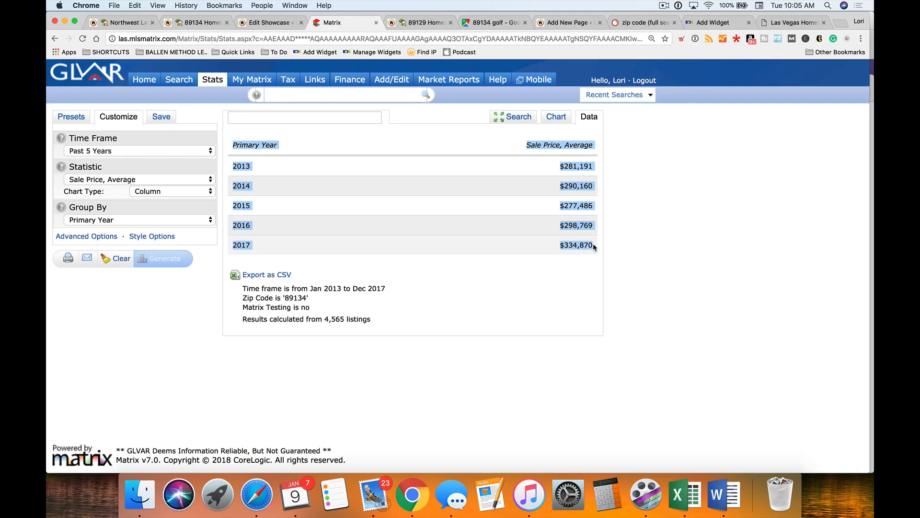
{"action": "key", "text": "super+c"}
{"action": "left_click", "coordinate": [252, 24]}
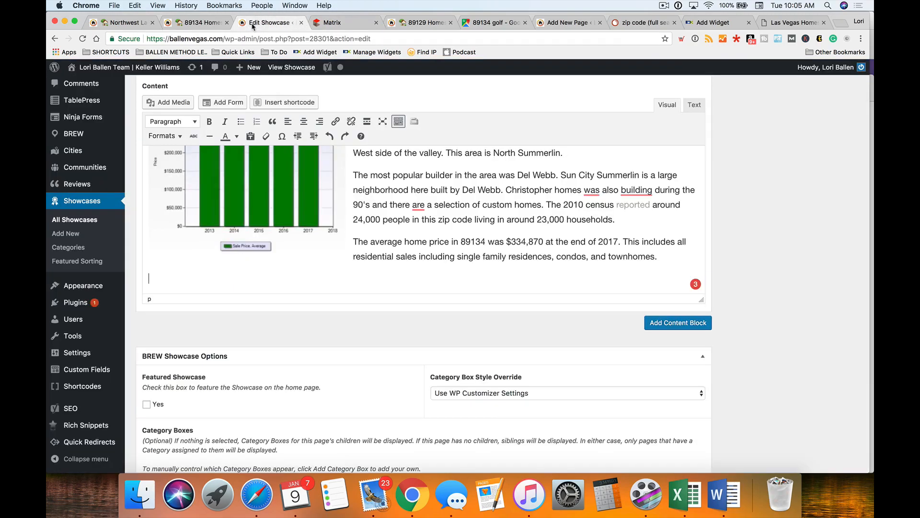
{"action": "key", "text": "super+v"}
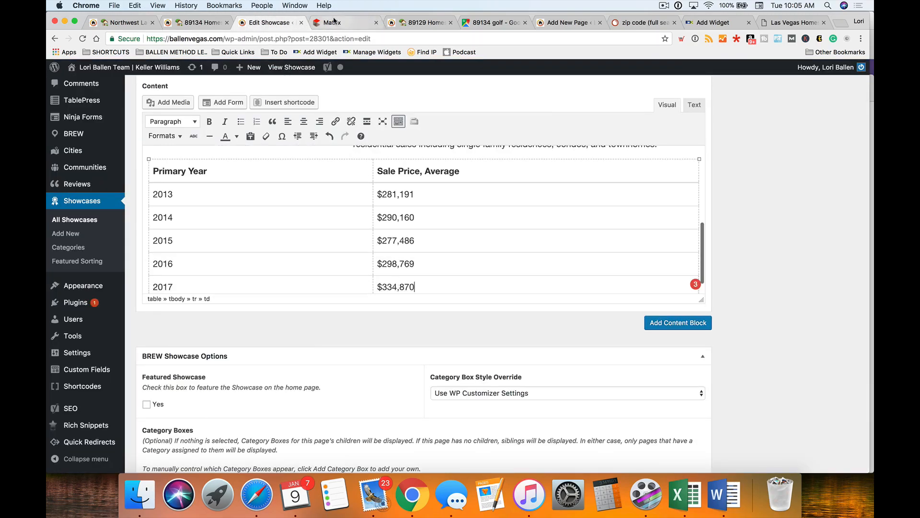
- Select the summary notes beneath the Matrix stats table
{"action": "left_click", "coordinate": [335, 23]}
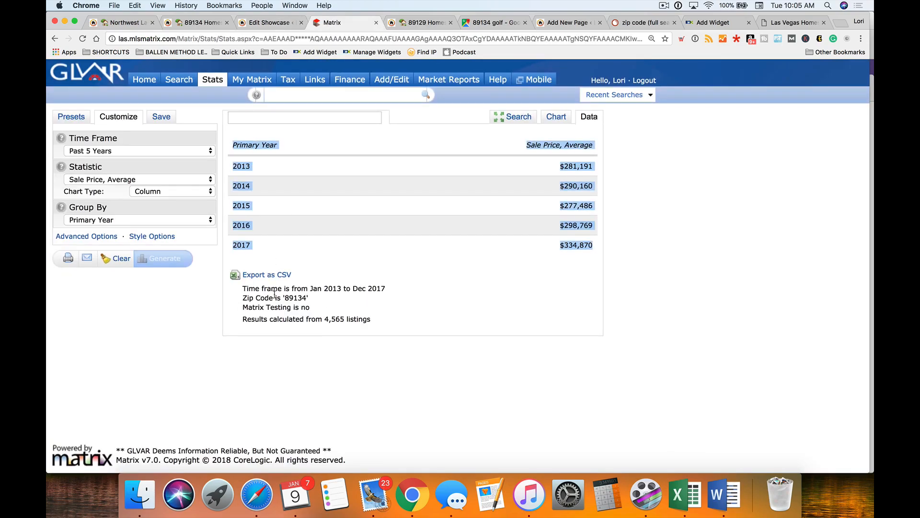
{"action": "left_click_drag", "start_coordinate": [245, 287], "coordinate": [388, 326]}
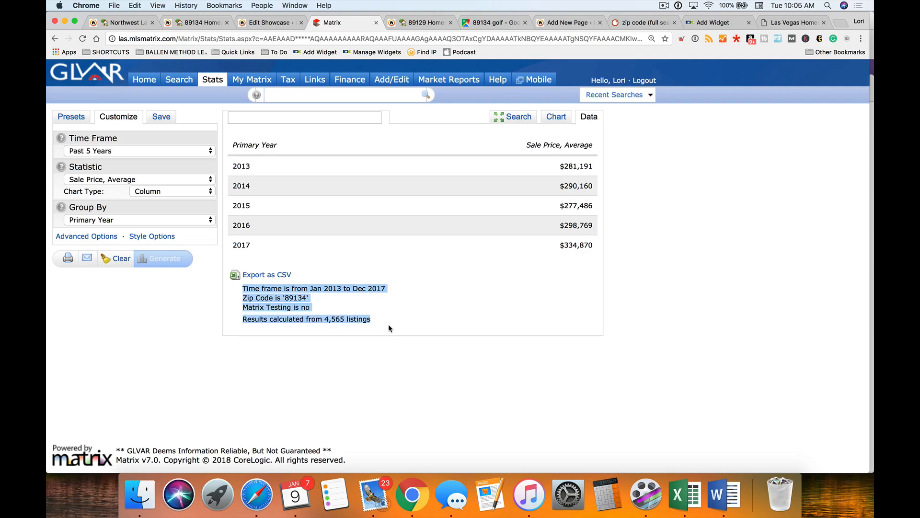
{"action": "left_click", "coordinate": [252, 27]}
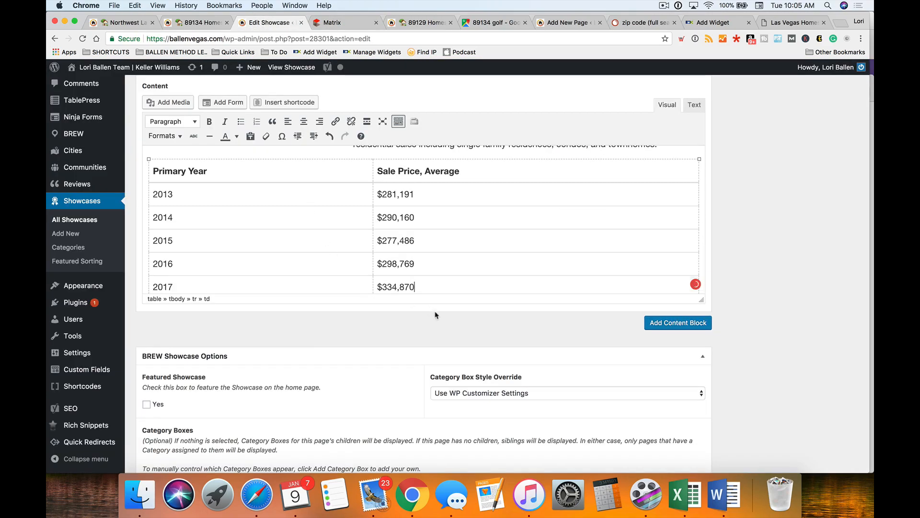
- Paste the Matrix summary lines under the price table and delete the 'Matrix Testing is no' line
{"action": "scroll", "coordinate": [343, 260], "scroll_direction": "down", "scroll_amount": 2}
{"action": "scroll", "coordinate": [344, 263], "scroll_direction": "down", "scroll_amount": 2}
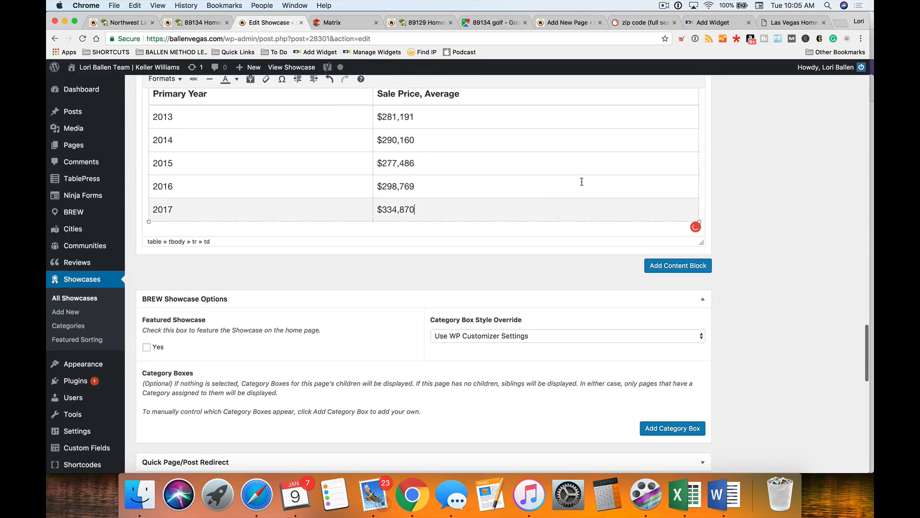
{"action": "left_click", "coordinate": [669, 230]}
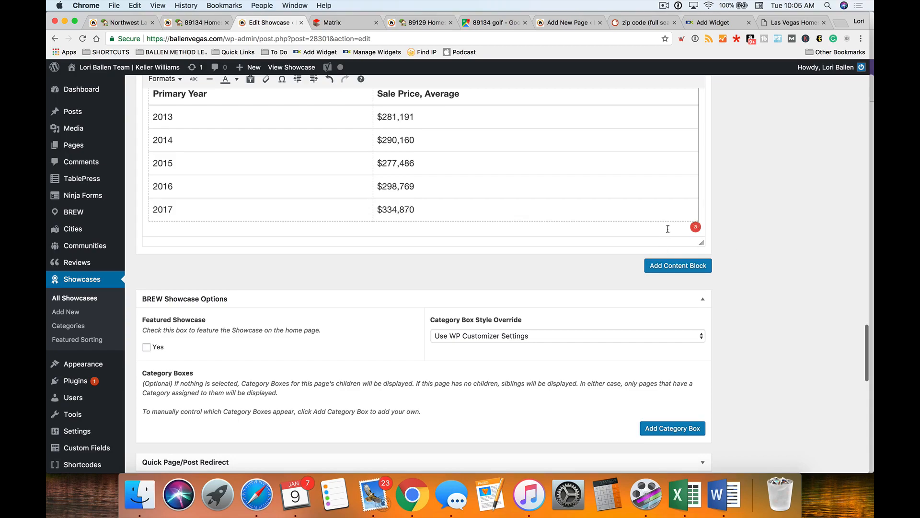
{"action": "key", "text": "super+v"}
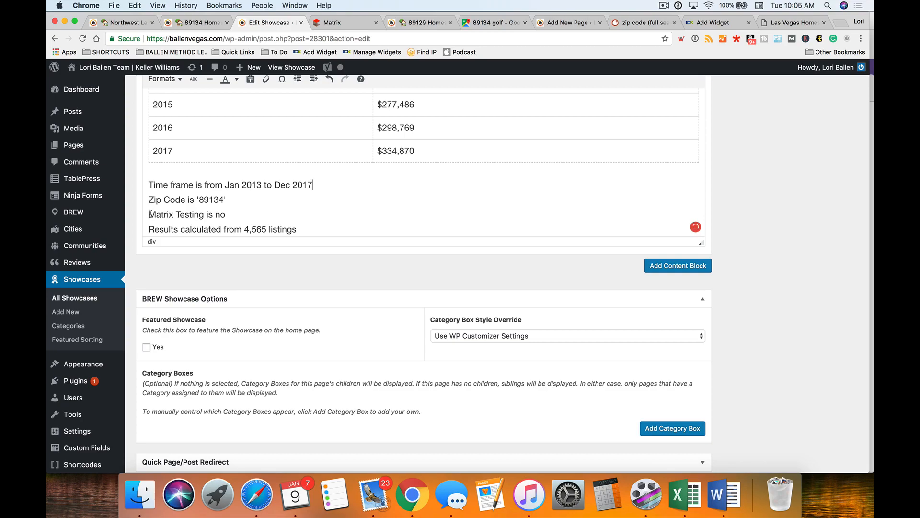
{"action": "left_click_drag", "start_coordinate": [150, 214], "coordinate": [267, 220]}
{"action": "key", "text": "BackSpace"}
{"action": "key", "text": "BackSpace"}
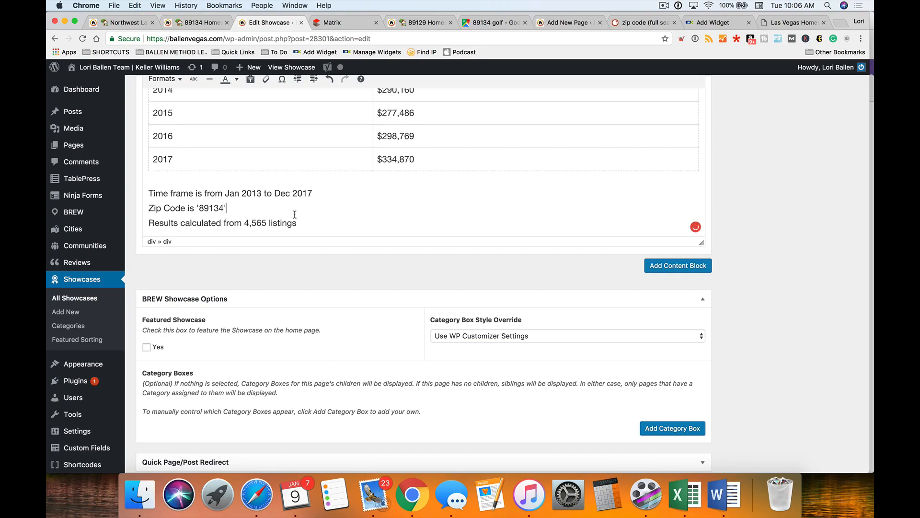
- Make the Jan 2013–Dec 2017 time frame line bold
{"action": "left_click", "coordinate": [338, 229]}
{"action": "left_click_drag", "start_coordinate": [320, 192], "coordinate": [136, 191]}
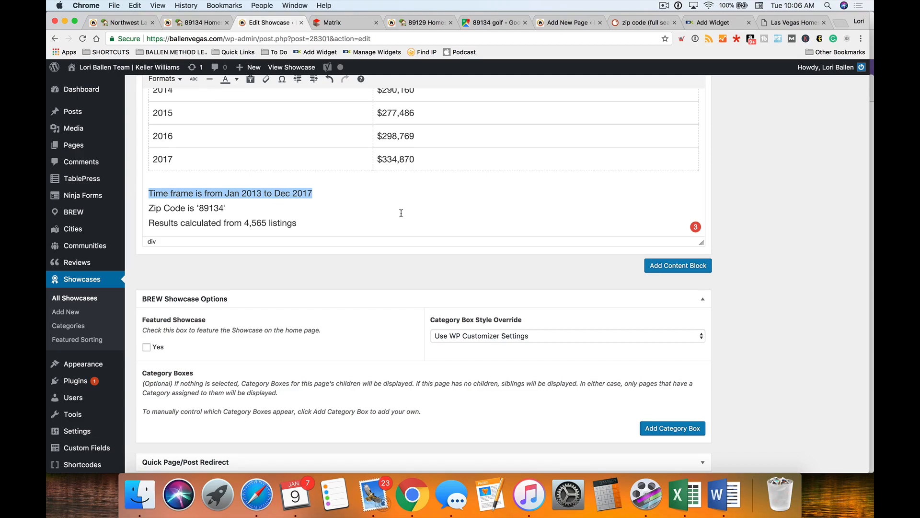
{"action": "key", "text": "super+b"}
{"action": "triple_click", "coordinate": [329, 227]}
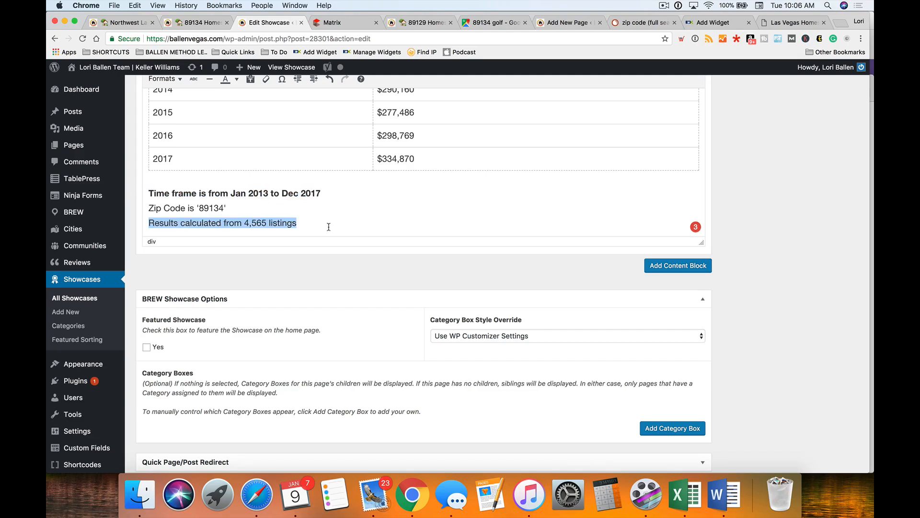
{"action": "left_click", "coordinate": [331, 195]}
{"action": "left_click", "coordinate": [308, 208]}
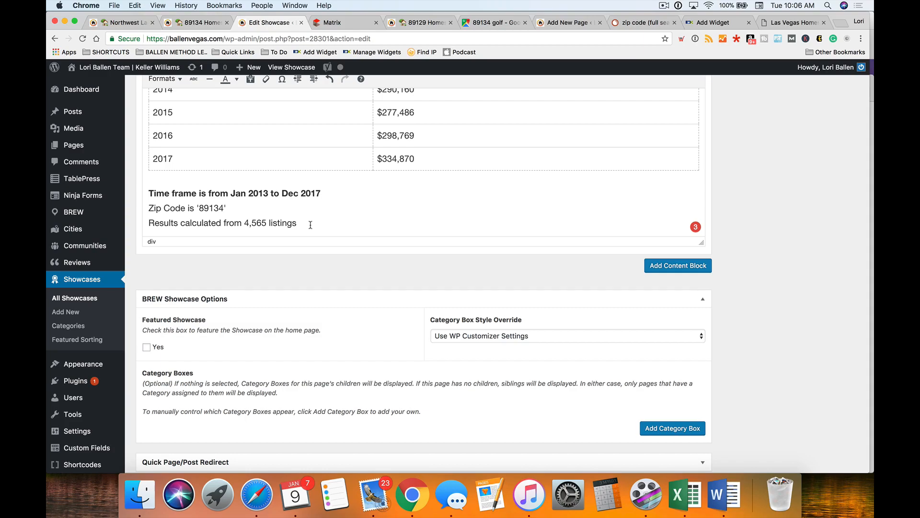
- Add the sentence 'You can see the entire Las Vegas Real Estate Market Data here.' below the listings count
{"action": "key", "text": "Return"}
{"action": "key", "text": "Return"}
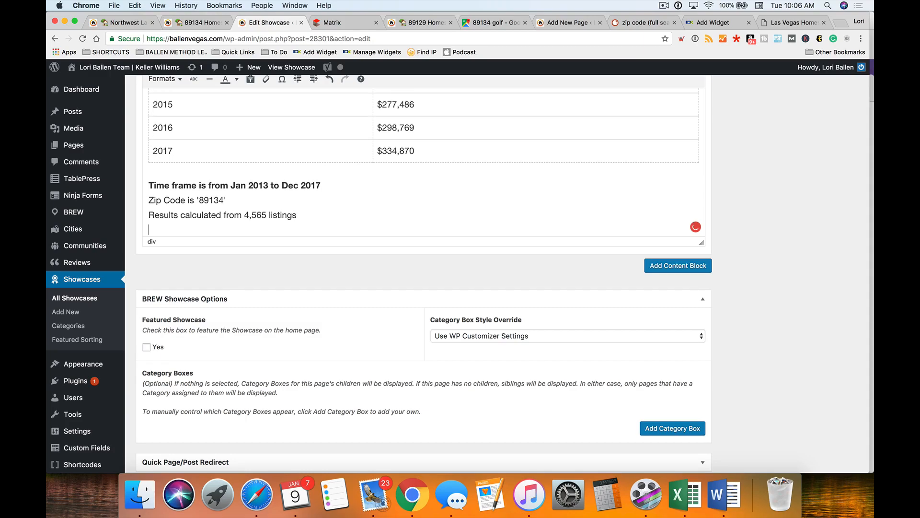
{"action": "type", "text": "You "}
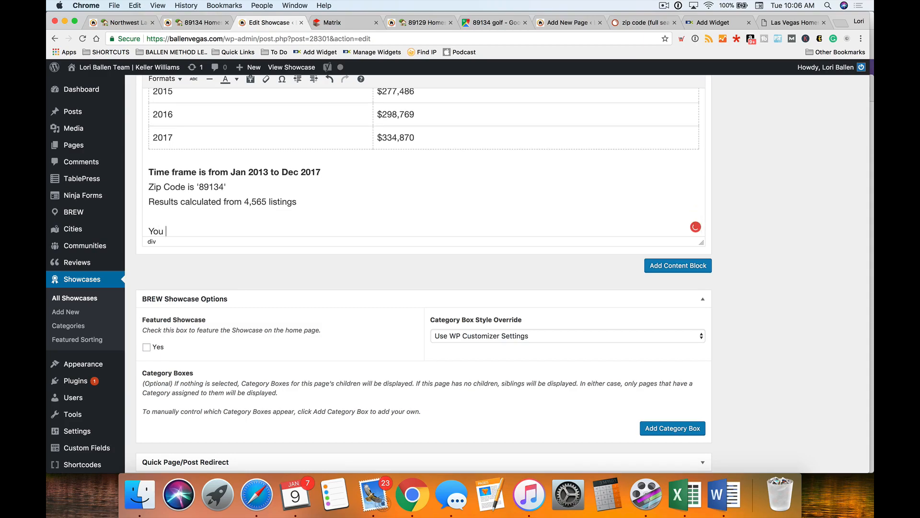
{"action": "type", "text": "can see the entire Las Vegas Real Estate "}
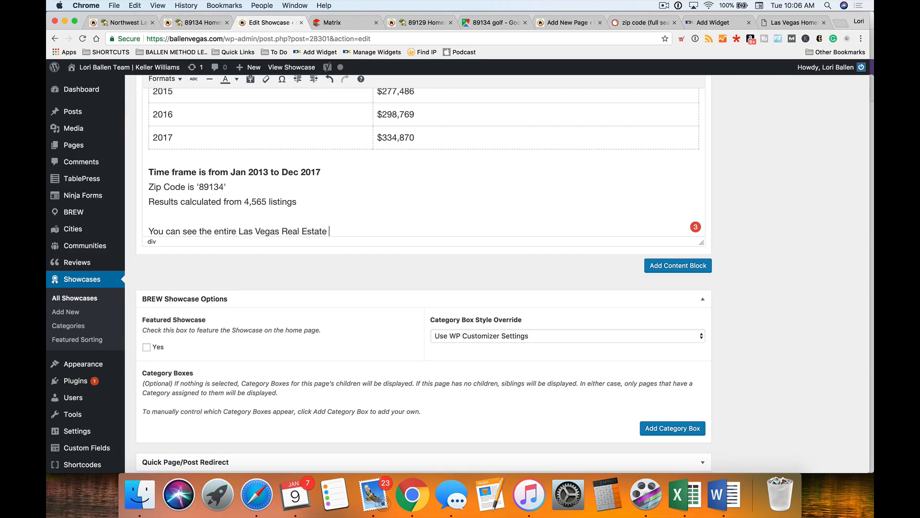
{"action": "type", "text": "Market Data here."}
{"action": "scroll", "coordinate": [231, 231], "scroll_direction": "down", "scroll_amount": 1}
- Link the phrase 'entire Las Vegas Real Estate Market Data here.' to the This Month 2017 market report page
{"action": "left_click", "coordinate": [214, 223], "text": "shift"}
{"action": "scroll", "coordinate": [424, 143], "scroll_direction": "up", "scroll_amount": 2}
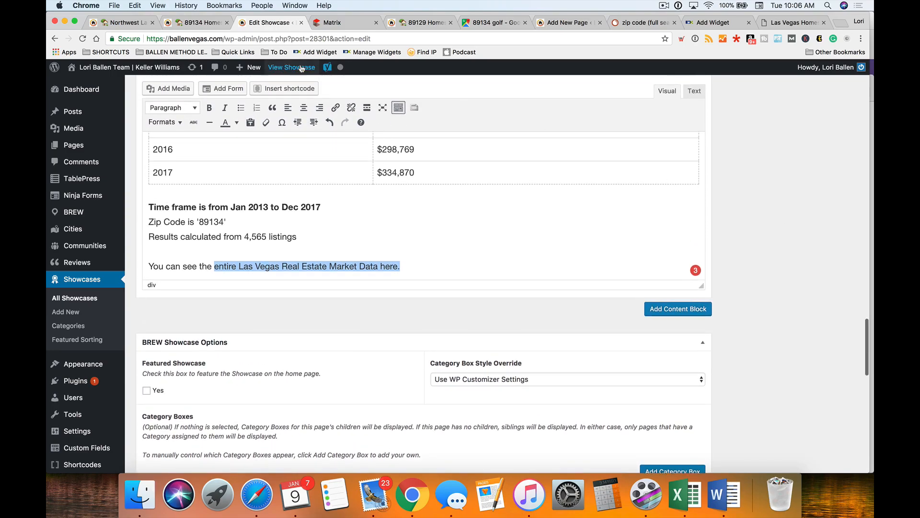
{"action": "left_click", "coordinate": [336, 107]}
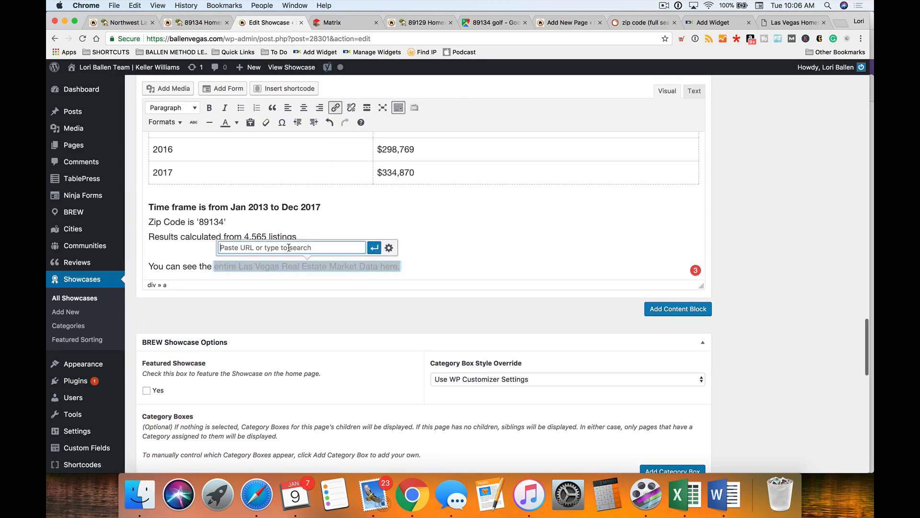
{"action": "type", "text": "lsa"}
{"action": "key", "text": "BackSpace"}
{"action": "key", "text": "BackSpace"}
{"action": "type", "text": "as vegas real est"}
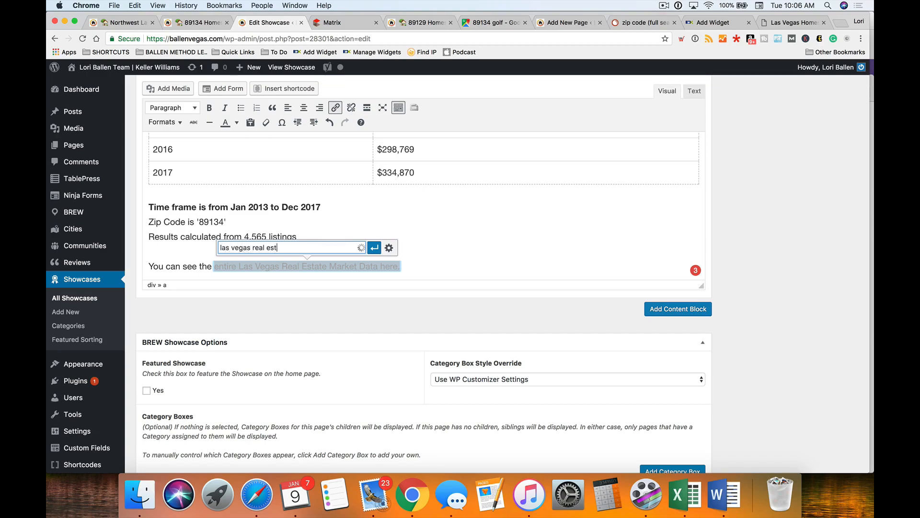
{"action": "type", "text": "ate market"}
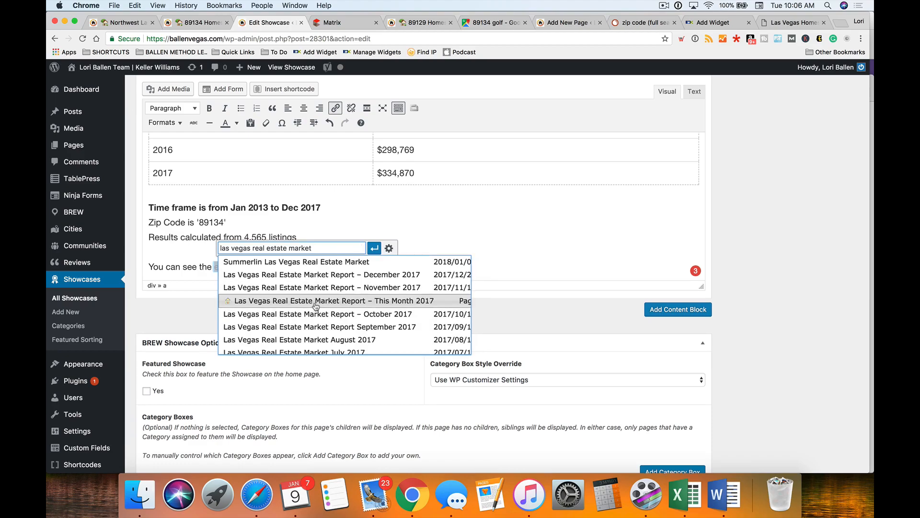
{"action": "scroll", "coordinate": [313, 306], "scroll_direction": "up", "scroll_amount": 1}
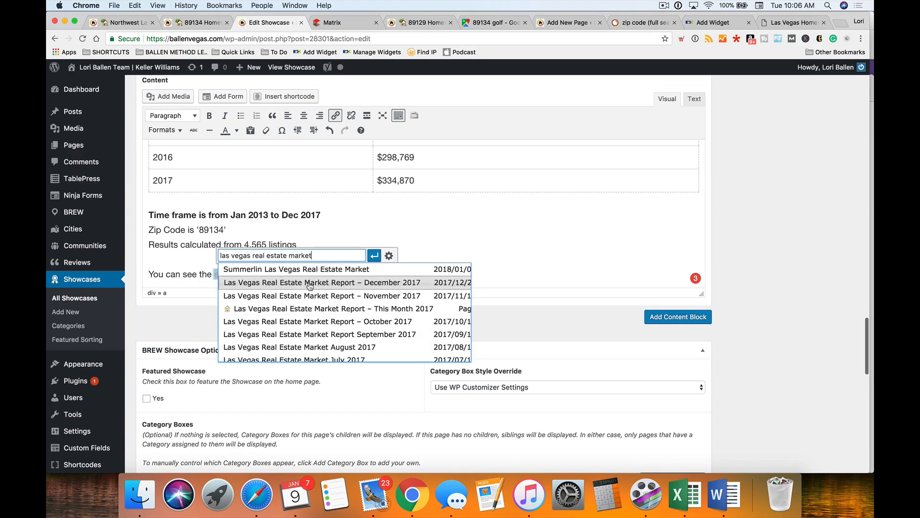
{"action": "scroll", "coordinate": [302, 309], "scroll_direction": "down", "scroll_amount": 3}
{"action": "scroll", "coordinate": [302, 311], "scroll_direction": "down", "scroll_amount": 3}
{"action": "scroll", "coordinate": [302, 311], "scroll_direction": "up", "scroll_amount": 5}
{"action": "left_click", "coordinate": [302, 308]}
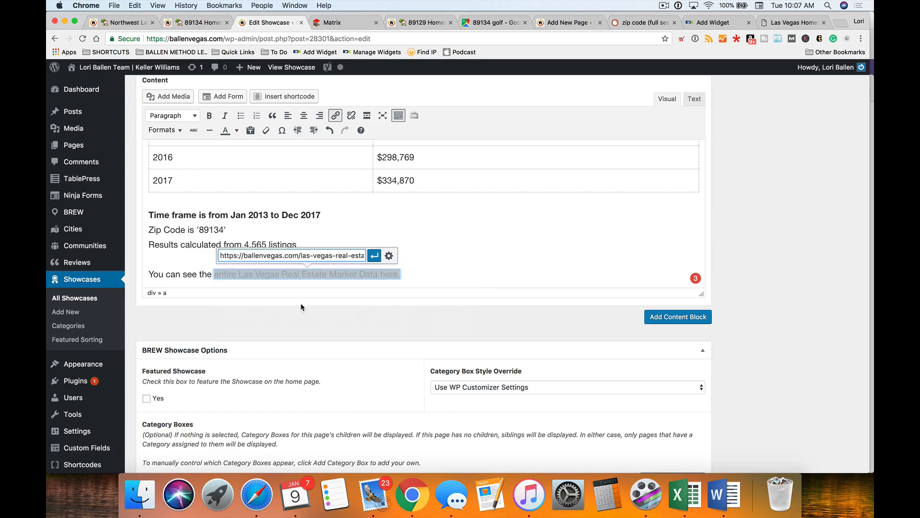
{"action": "left_click", "coordinate": [379, 259]}
{"action": "left_click", "coordinate": [448, 259]}
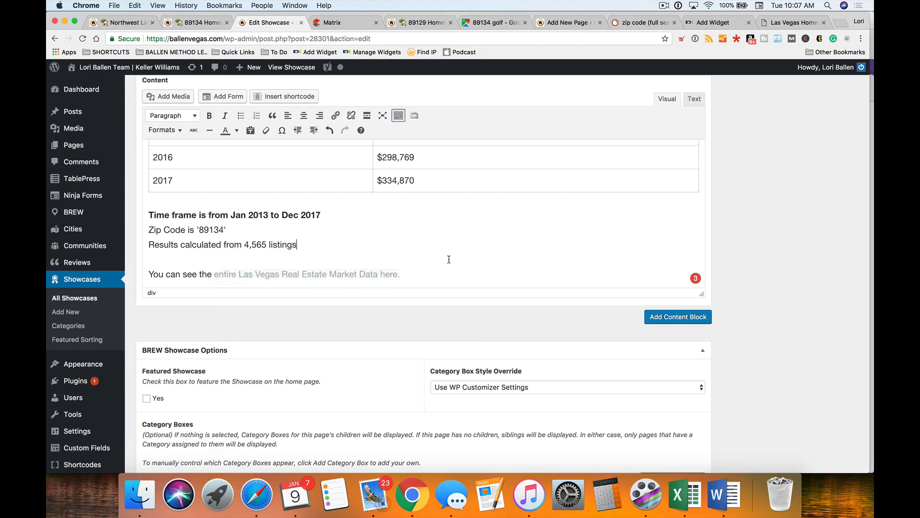
{"action": "scroll", "coordinate": [498, 261], "scroll_direction": "down", "scroll_amount": 1}
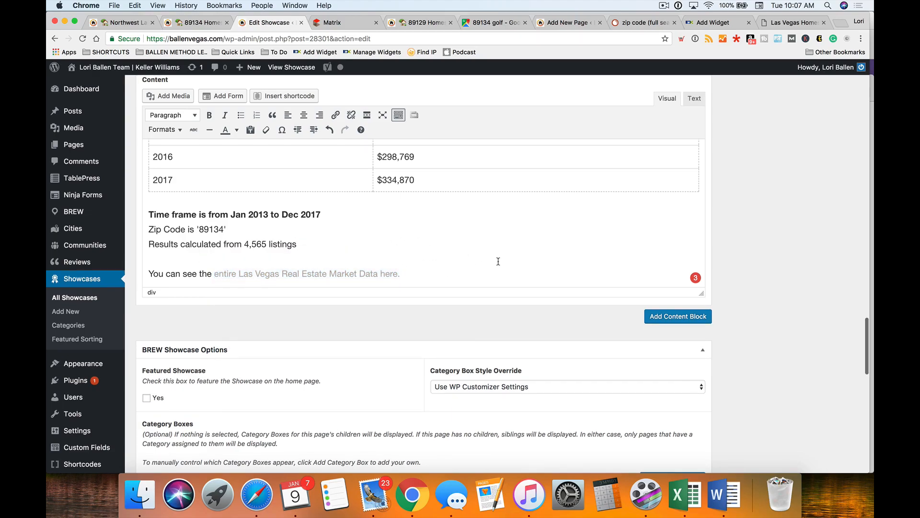
- Add a Horizontal Divider block and open two blank lines after the market data sentence
{"action": "left_click", "coordinate": [668, 319]}
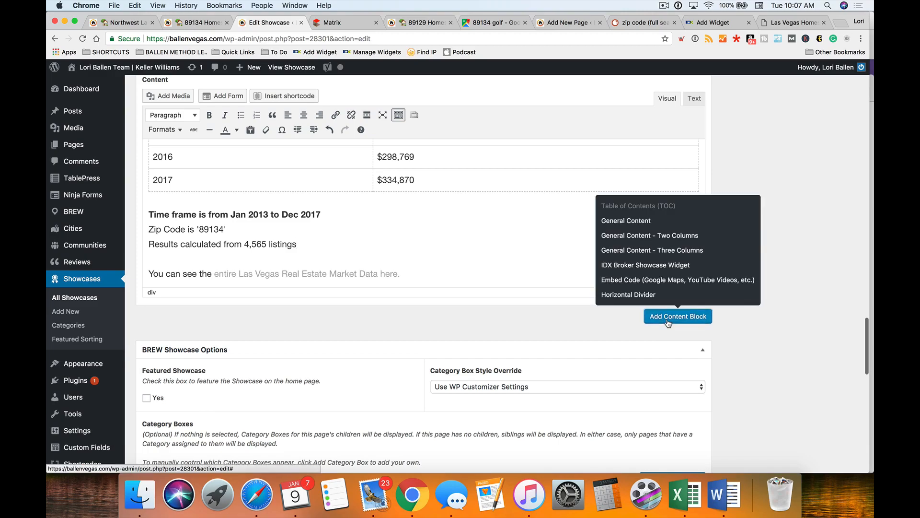
{"action": "left_click", "coordinate": [628, 295]}
{"action": "left_click", "coordinate": [448, 276]}
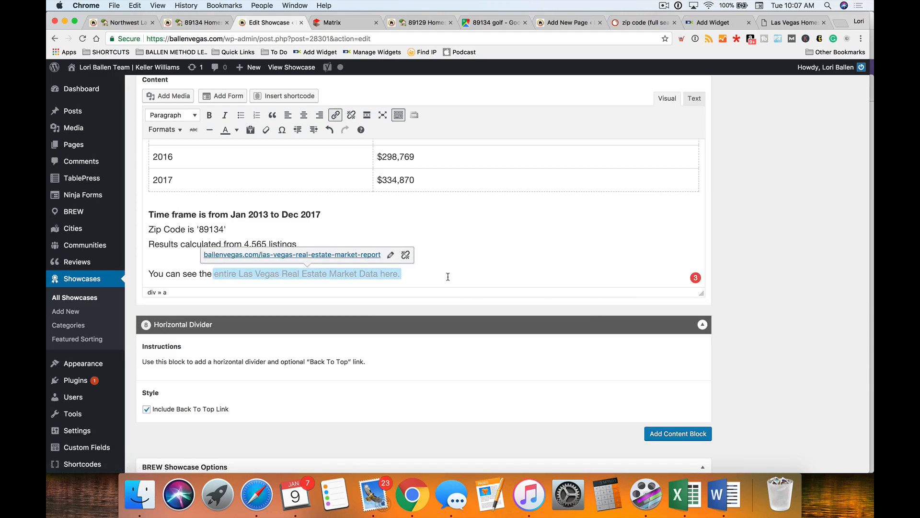
{"action": "key", "text": "Right"}
{"action": "key", "text": "Return"}
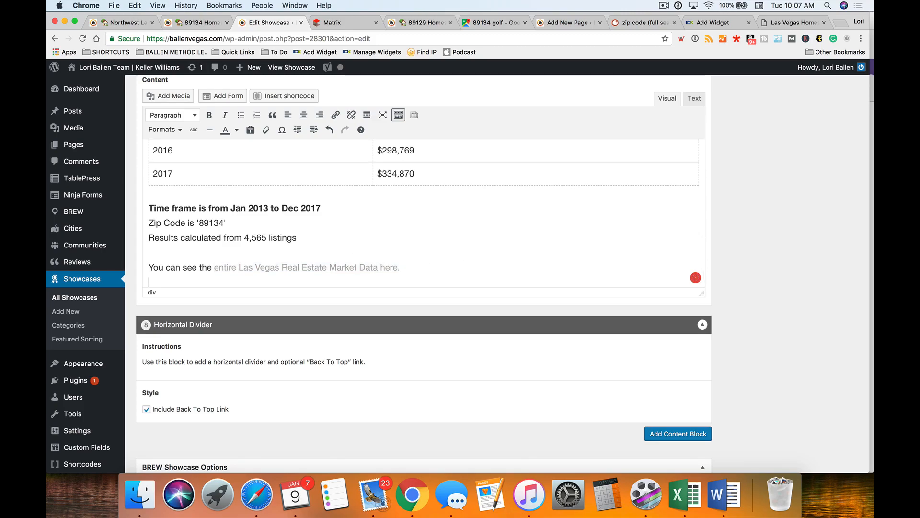
{"action": "key", "text": "Return"}
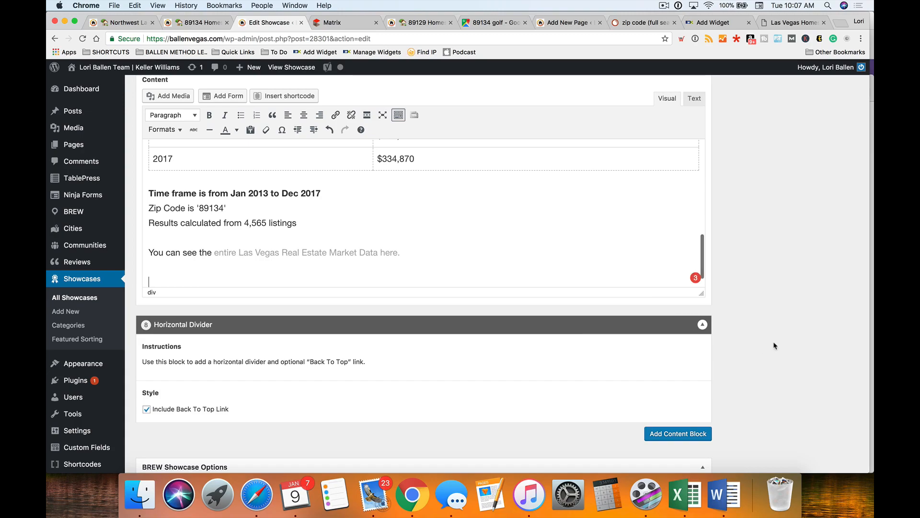
- Insert a 'What's Your House Worth?' button shortcode from the Home Value preset below the market sentence
{"action": "left_click", "coordinate": [280, 97]}
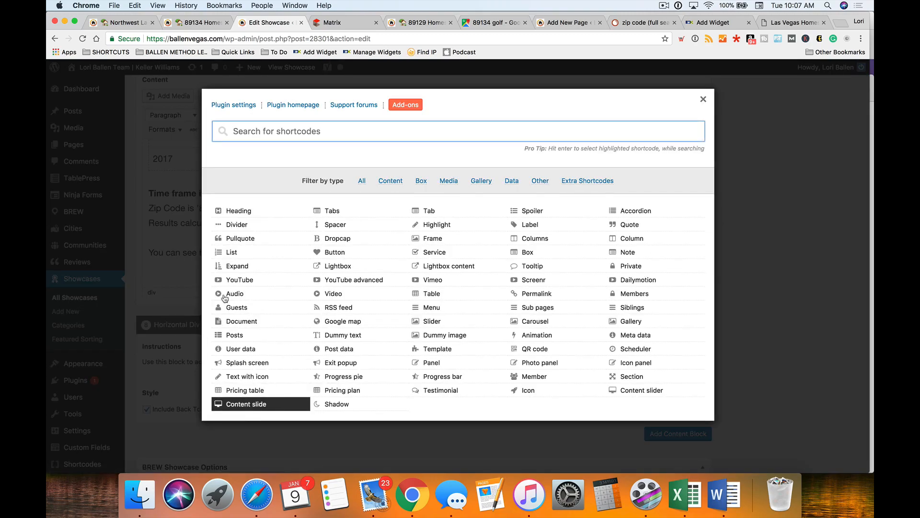
{"action": "left_click", "coordinate": [345, 253]}
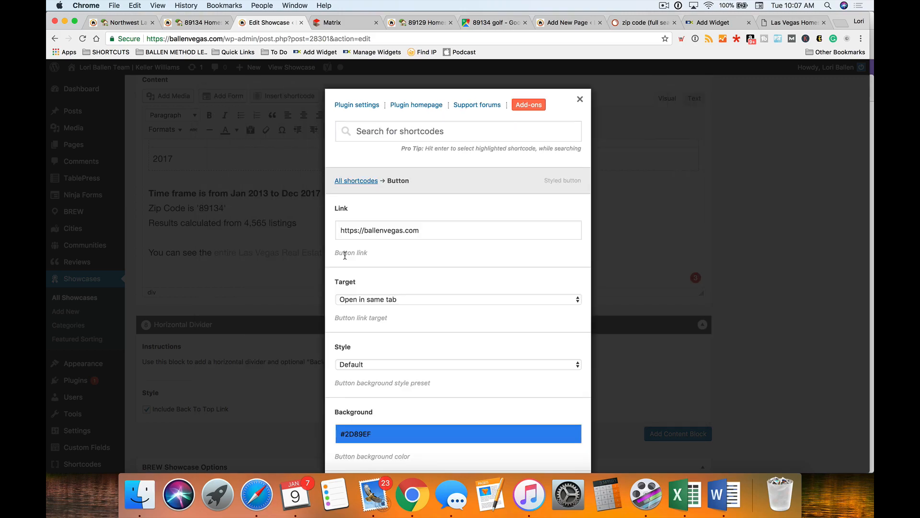
{"action": "scroll", "coordinate": [431, 268], "scroll_direction": "down", "scroll_amount": 6}
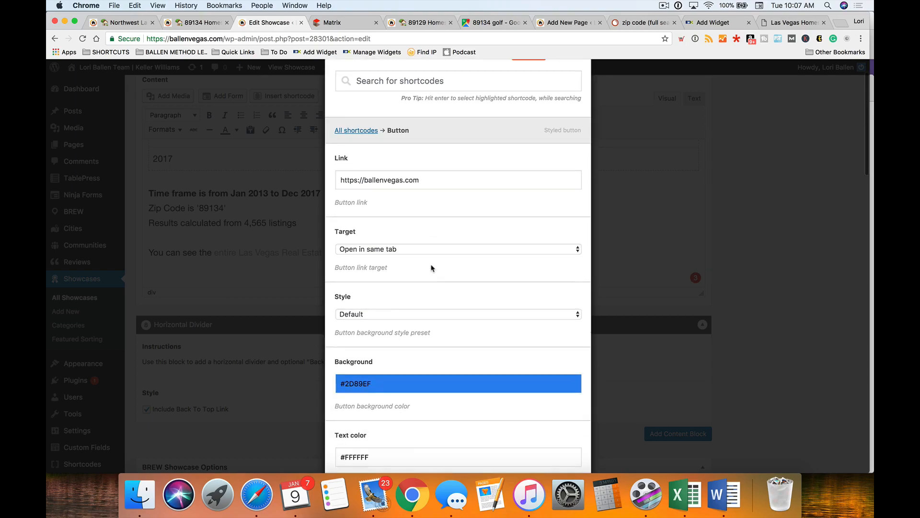
{"action": "scroll", "coordinate": [431, 267], "scroll_direction": "down", "scroll_amount": 10}
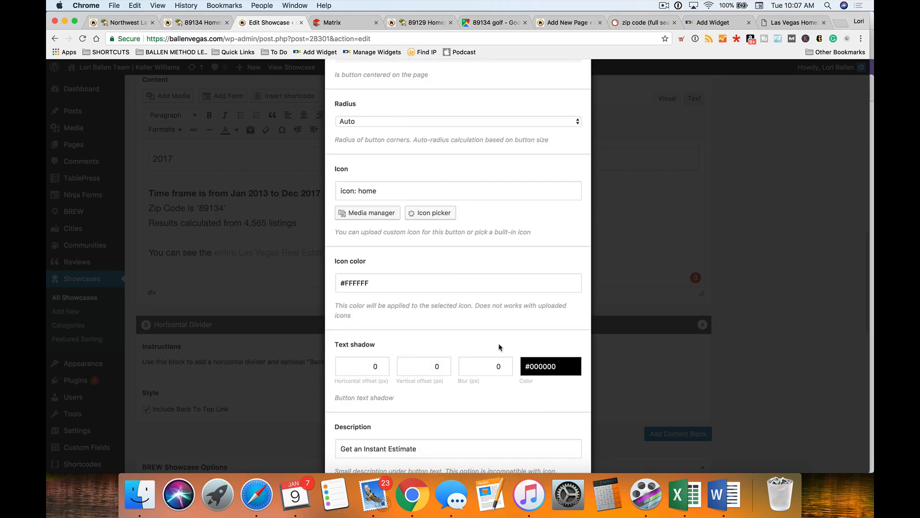
{"action": "scroll", "coordinate": [490, 341], "scroll_direction": "down", "scroll_amount": 9}
{"action": "left_click", "coordinate": [560, 425]}
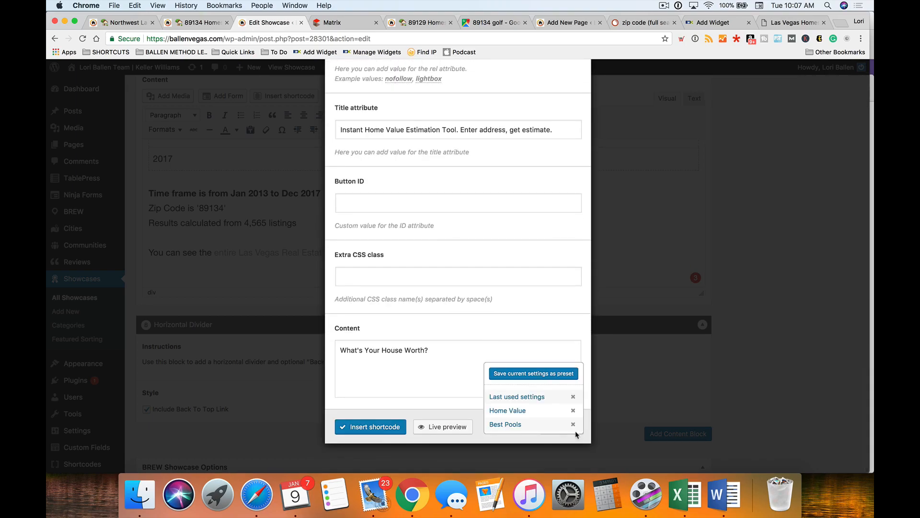
{"action": "left_click", "coordinate": [522, 411]}
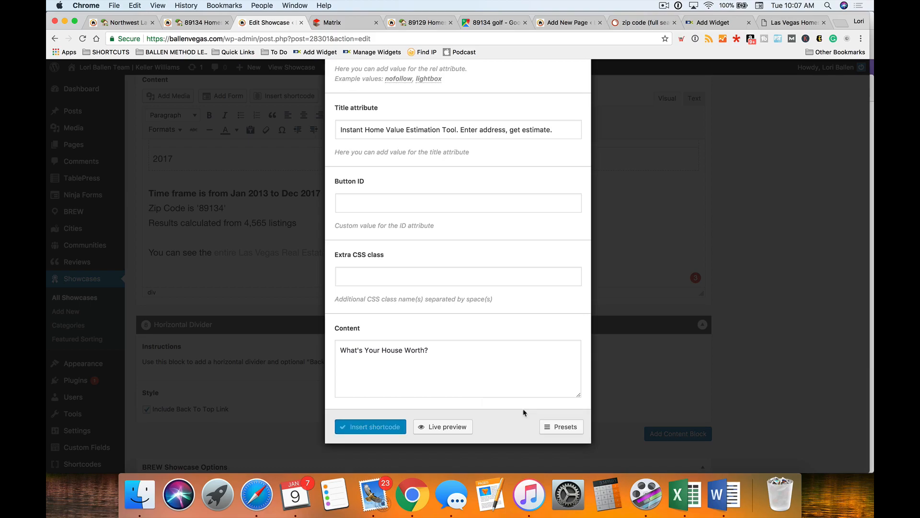
{"action": "left_click", "coordinate": [436, 426]}
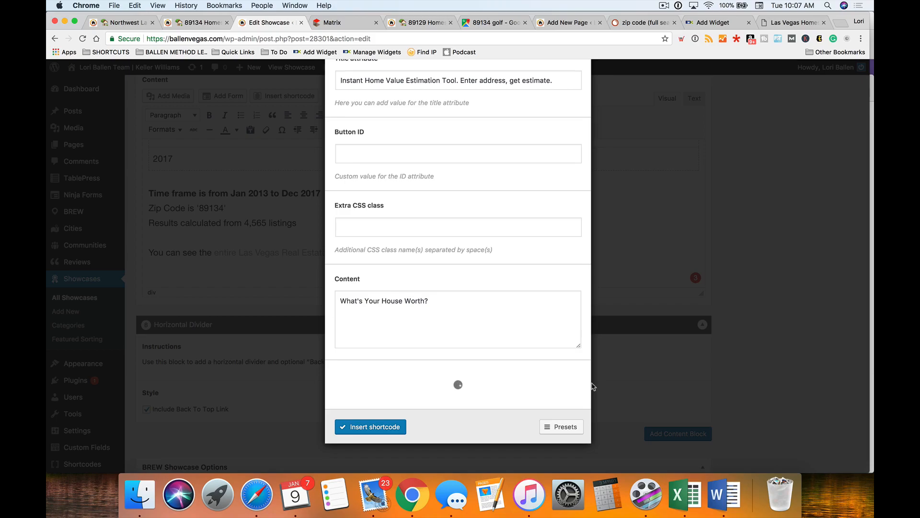
{"action": "scroll", "coordinate": [493, 393], "scroll_direction": "down", "scroll_amount": 1}
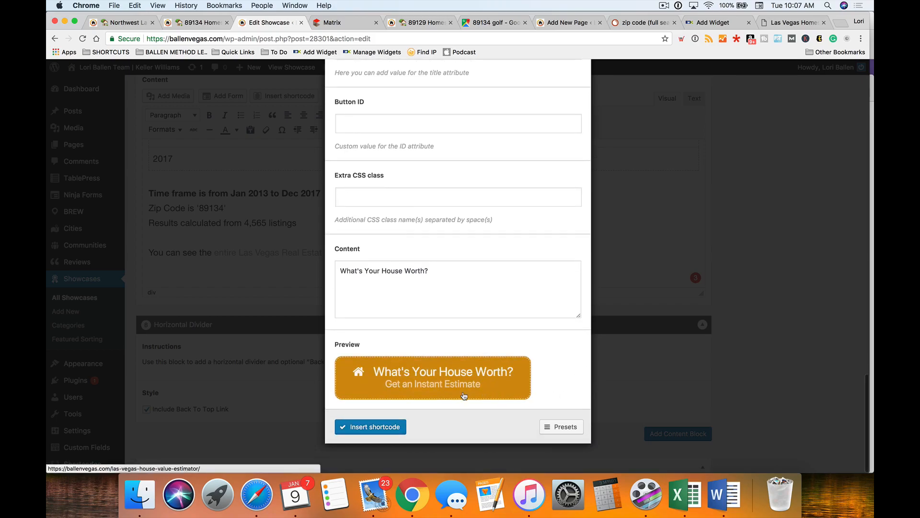
{"action": "left_click", "coordinate": [376, 431]}
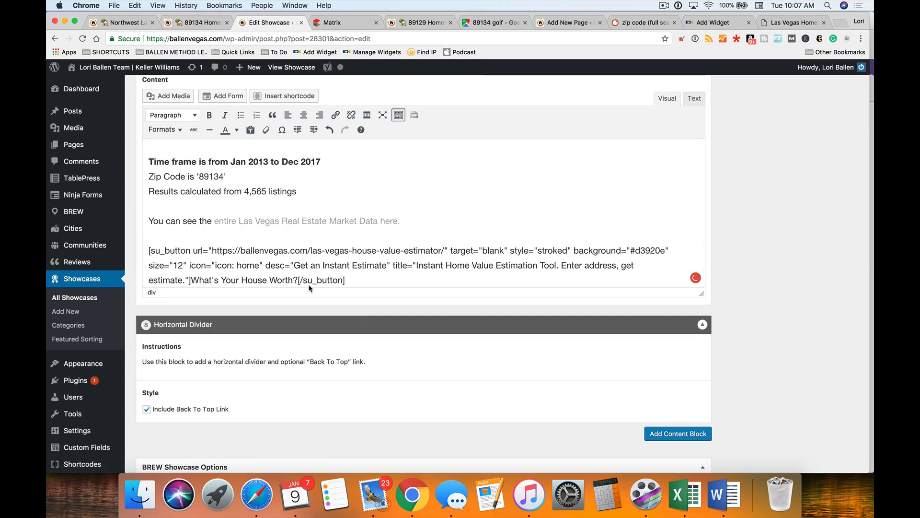
{"action": "scroll", "coordinate": [494, 308], "scroll_direction": "down", "scroll_amount": 5}
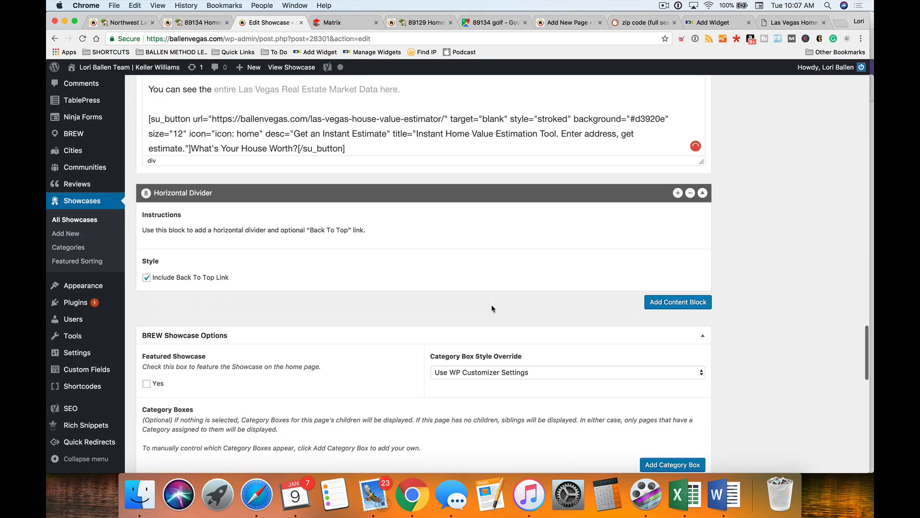
{"action": "scroll", "coordinate": [490, 309], "scroll_direction": "up", "scroll_amount": 5}
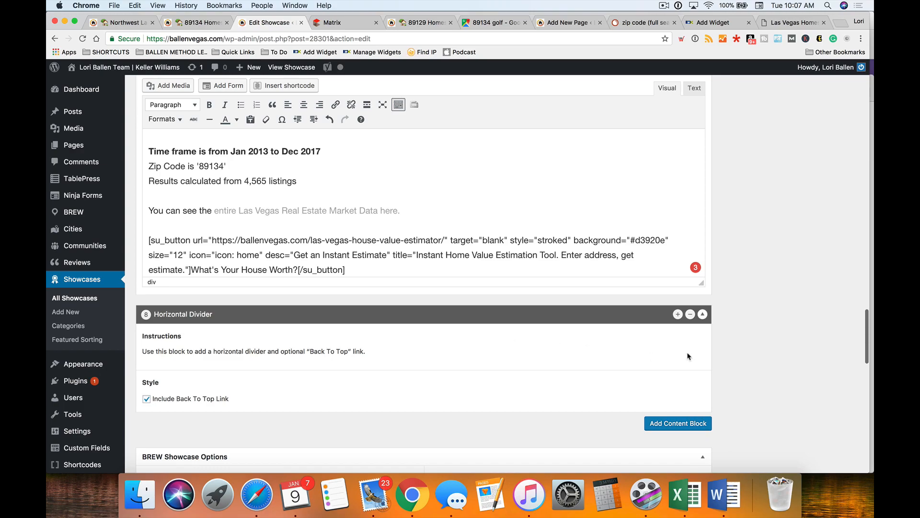
{"action": "scroll", "coordinate": [718, 344], "scroll_direction": "up", "scroll_amount": 5}
{"action": "left_click", "coordinate": [420, 23]}
{"action": "scroll", "coordinate": [120, 230], "scroll_direction": "down", "scroll_amount": 10}
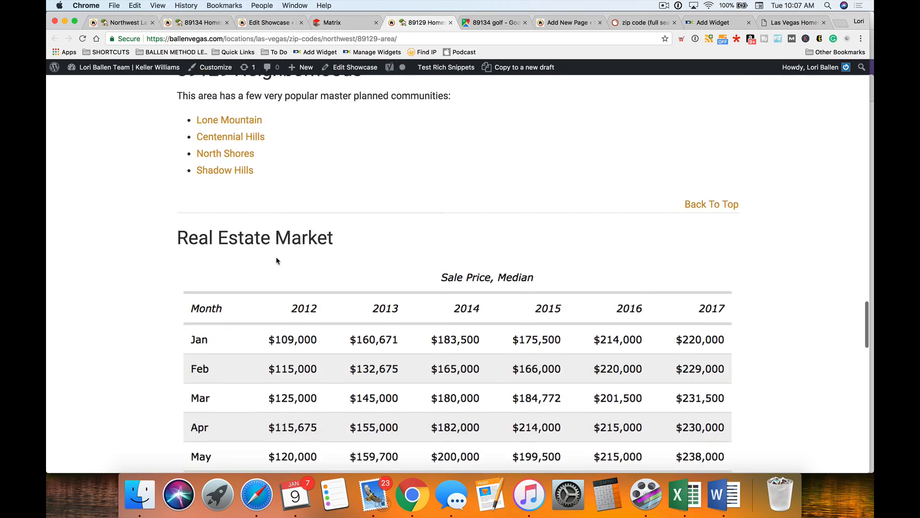
{"action": "scroll", "coordinate": [276, 260], "scroll_direction": "down", "scroll_amount": 10}
{"action": "scroll", "coordinate": [276, 260], "scroll_direction": "up", "scroll_amount": 15}
{"action": "scroll", "coordinate": [277, 259], "scroll_direction": "up", "scroll_amount": 20}
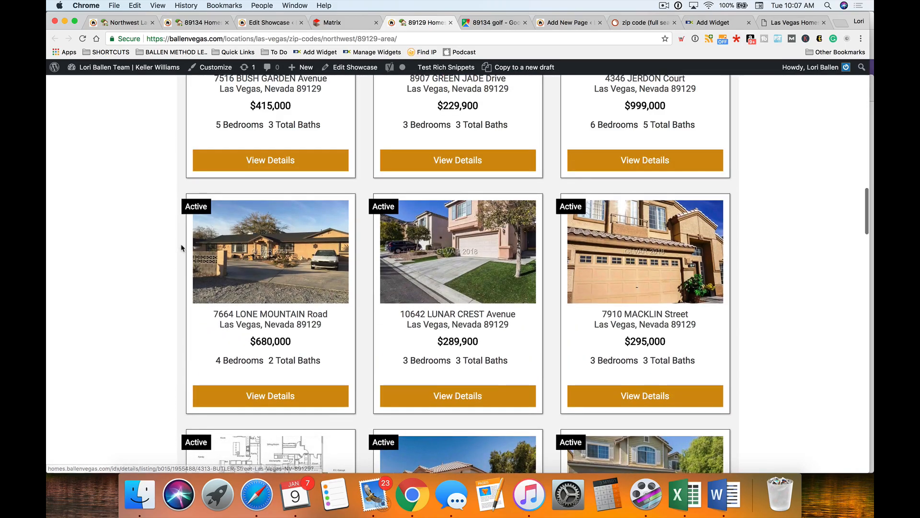
{"action": "scroll", "coordinate": [167, 249], "scroll_direction": "down", "scroll_amount": 5}
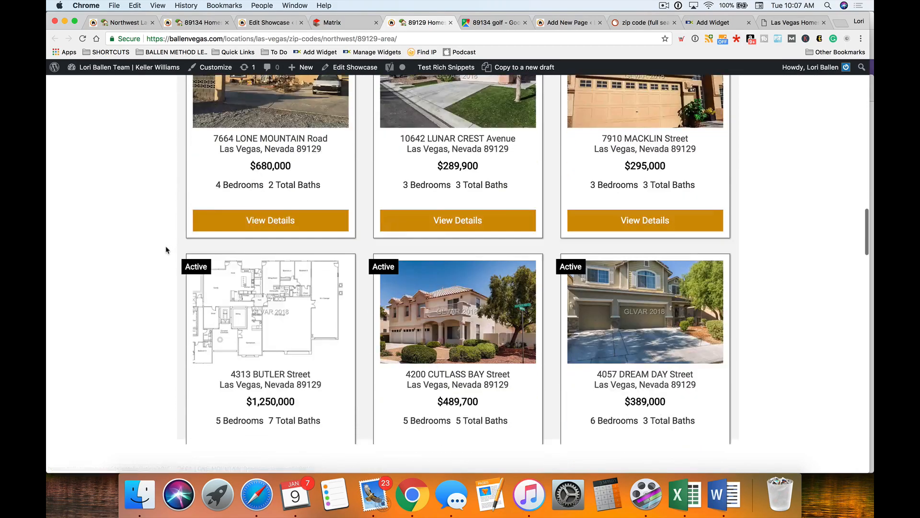
{"action": "scroll", "coordinate": [166, 249], "scroll_direction": "down", "scroll_amount": 15}
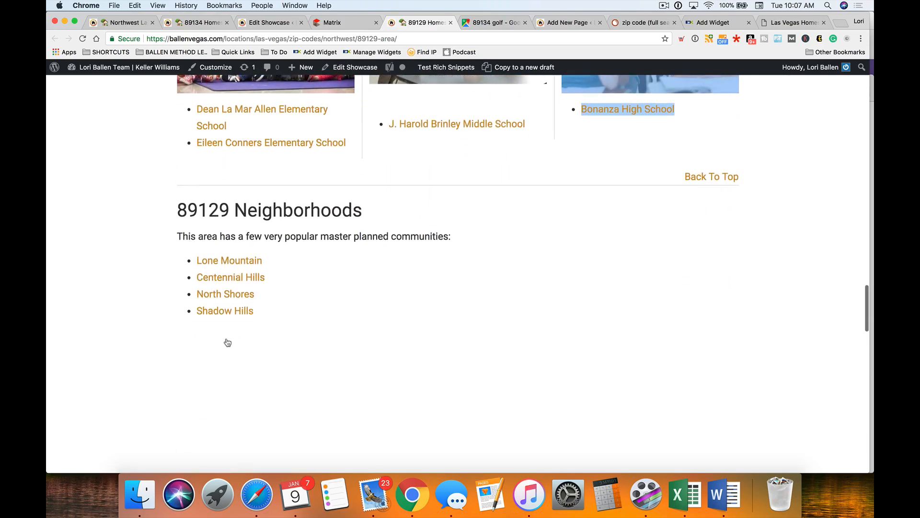
{"action": "scroll", "coordinate": [224, 336], "scroll_direction": "down", "scroll_amount": 1}
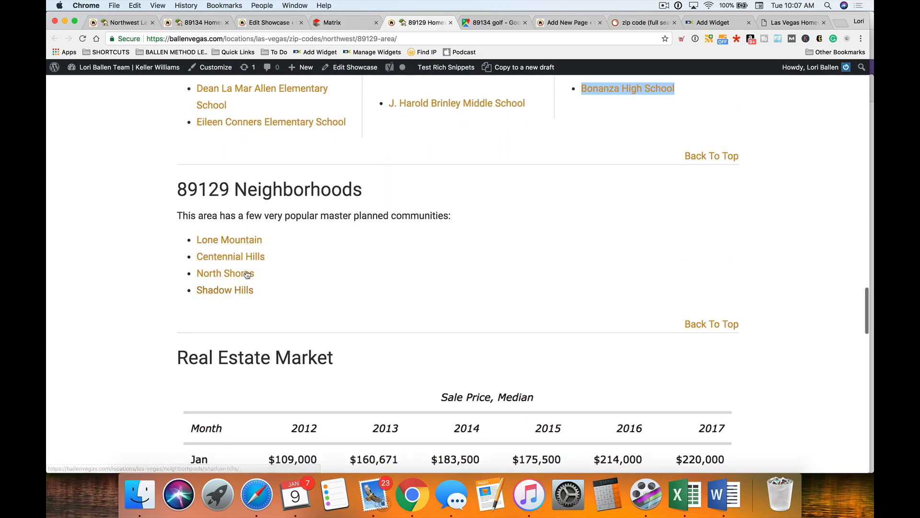
{"action": "left_click", "coordinate": [351, 24]}
- In the 89134 showcase editor, insert an empty line above the opening 89134 paragraph
{"action": "left_click", "coordinate": [271, 23]}
{"action": "scroll", "coordinate": [467, 286], "scroll_direction": "up", "scroll_amount": 10}
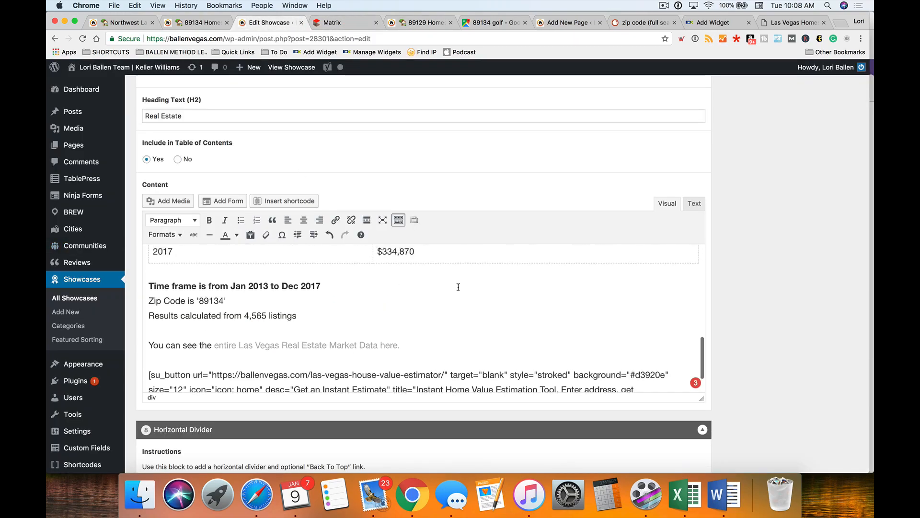
{"action": "scroll", "coordinate": [254, 328], "scroll_direction": "up", "scroll_amount": 2}
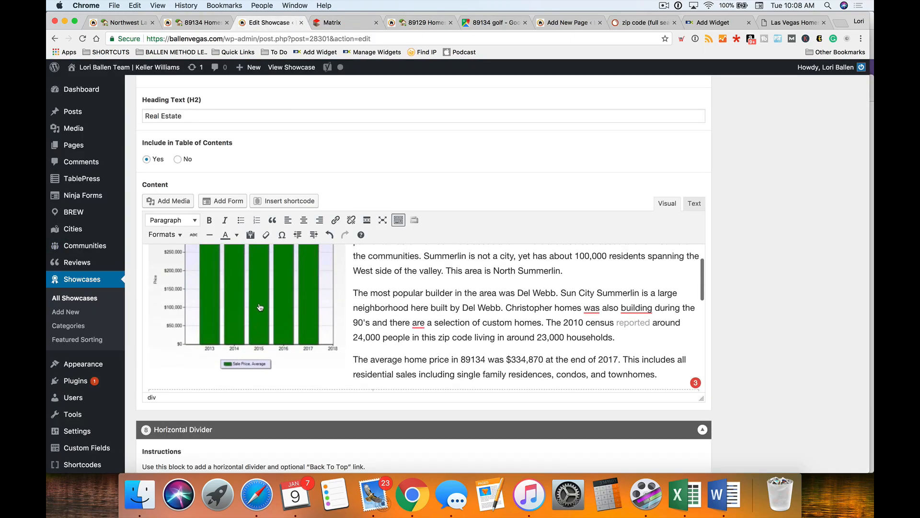
{"action": "left_click", "coordinate": [260, 307]}
{"action": "left_click", "coordinate": [770, 286]}
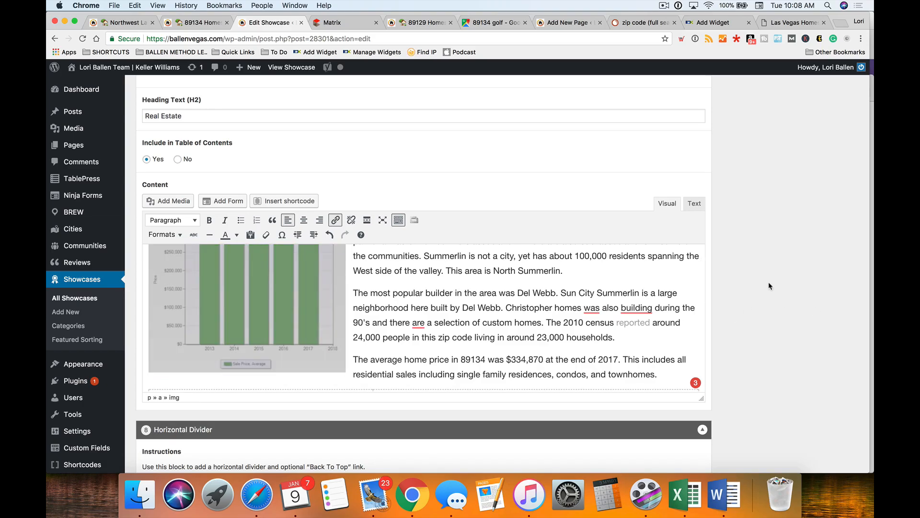
{"action": "scroll", "coordinate": [647, 263], "scroll_direction": "up", "scroll_amount": 15}
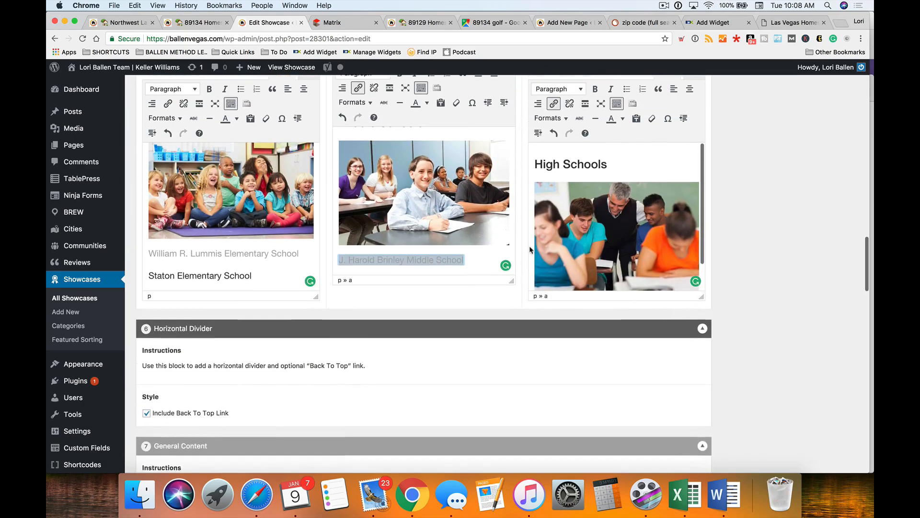
{"action": "scroll", "coordinate": [538, 247], "scroll_direction": "up", "scroll_amount": 15}
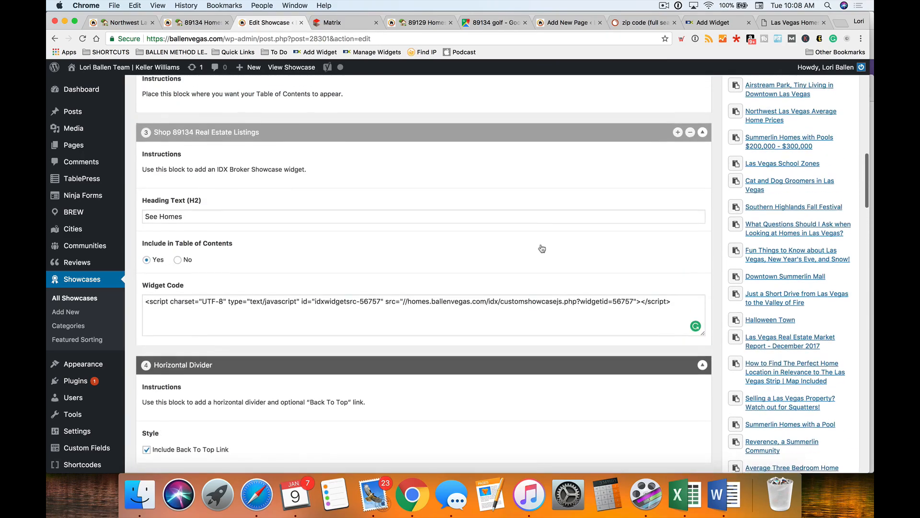
{"action": "scroll", "coordinate": [543, 249], "scroll_direction": "up", "scroll_amount": 15}
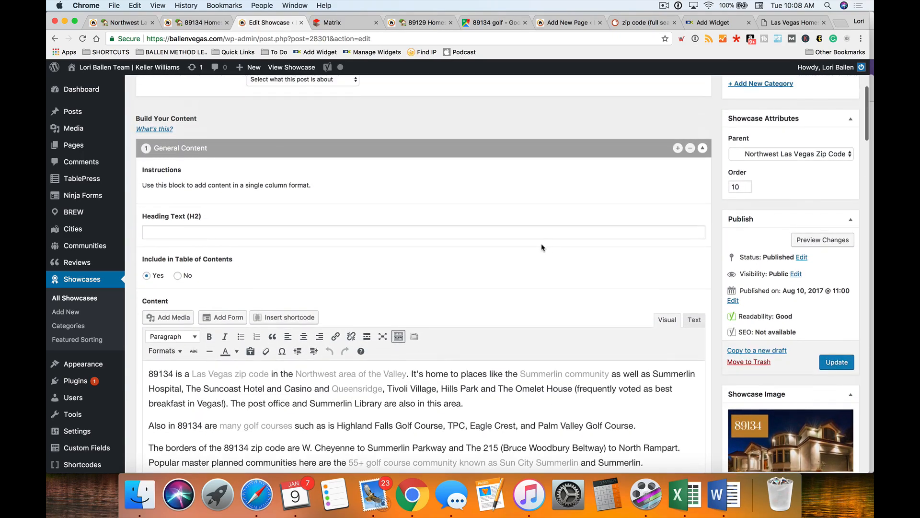
{"action": "scroll", "coordinate": [542, 247], "scroll_direction": "up", "scroll_amount": 10}
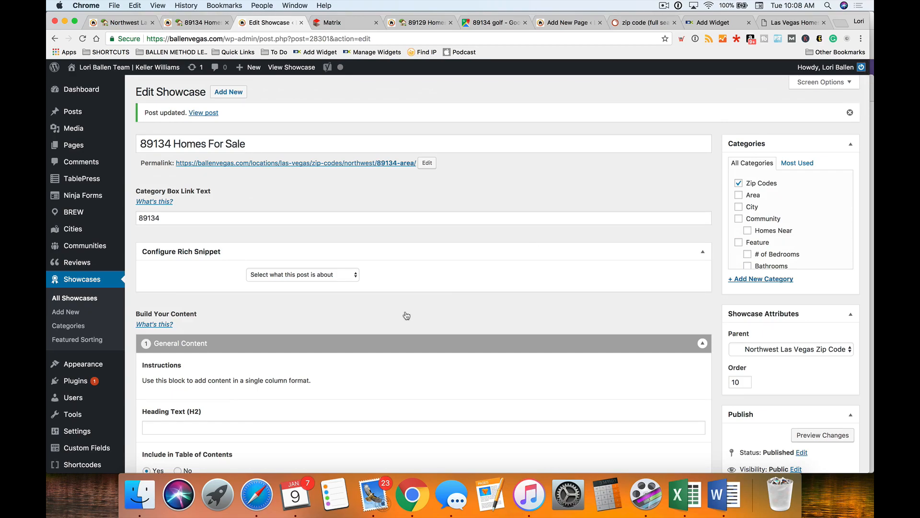
{"action": "scroll", "coordinate": [406, 316], "scroll_direction": "down", "scroll_amount": 7}
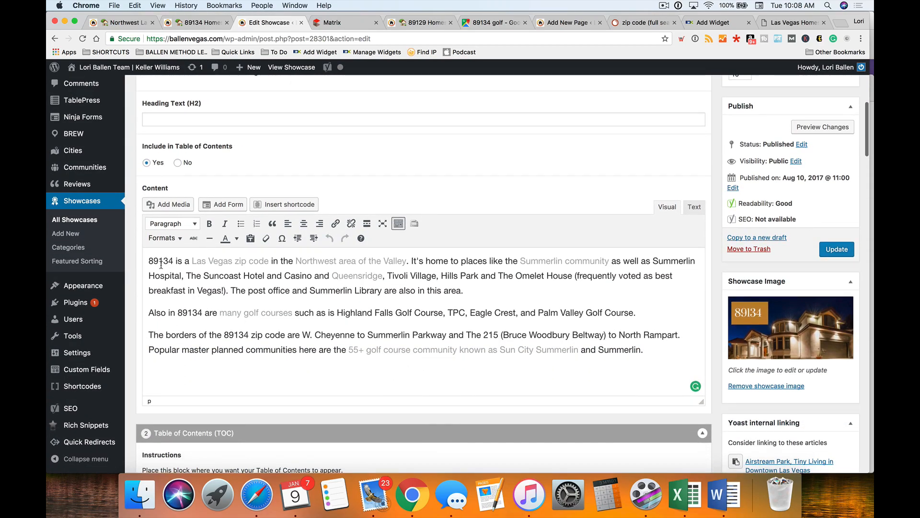
{"action": "key", "text": "Left"}
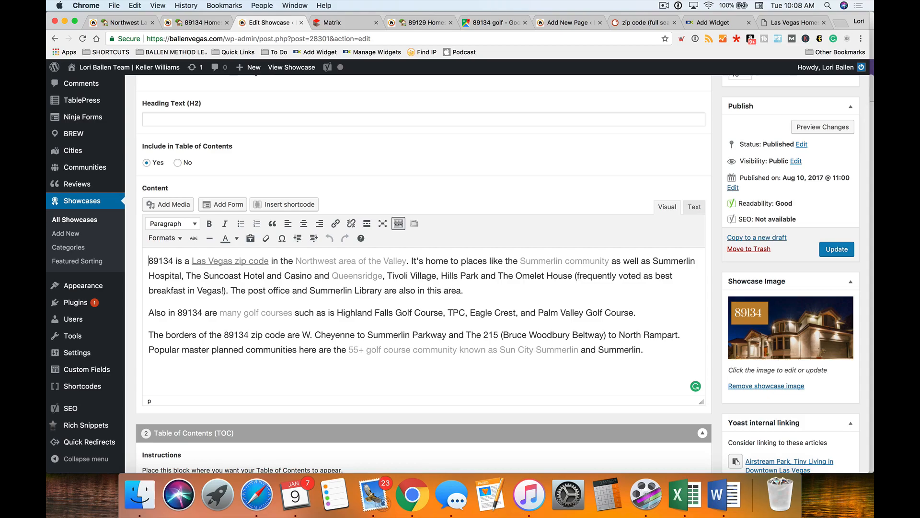
{"action": "key", "text": "Return"}
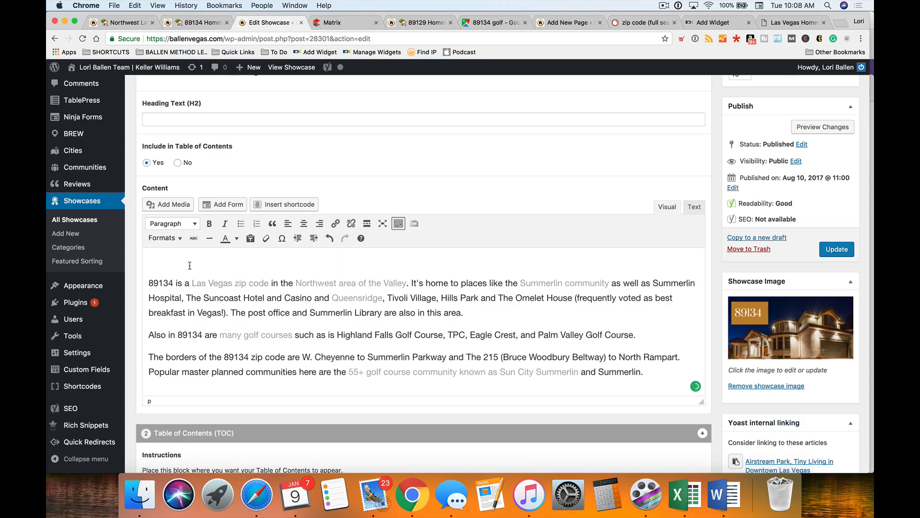
- Select the 89134 house banner from the media library and give it alt text ending 'Banner reads 89134'
{"action": "left_click", "coordinate": [165, 206]}
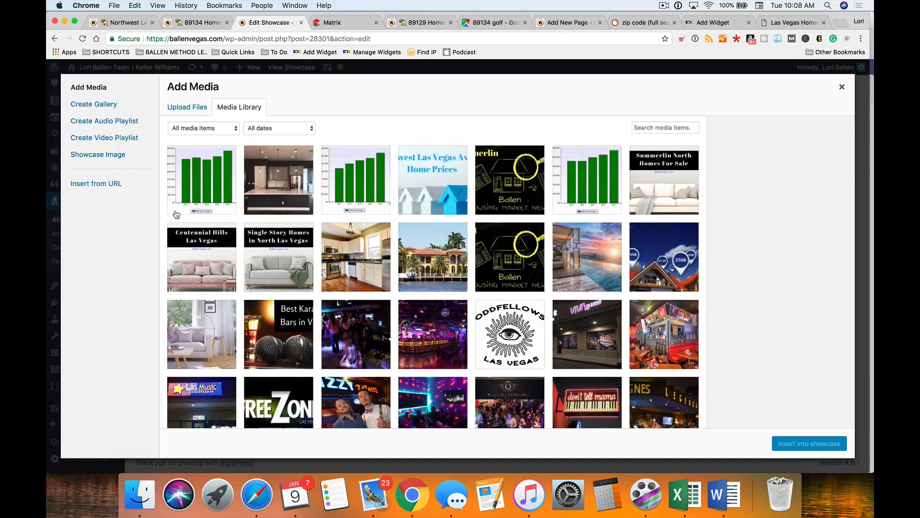
{"action": "left_click", "coordinate": [189, 107]}
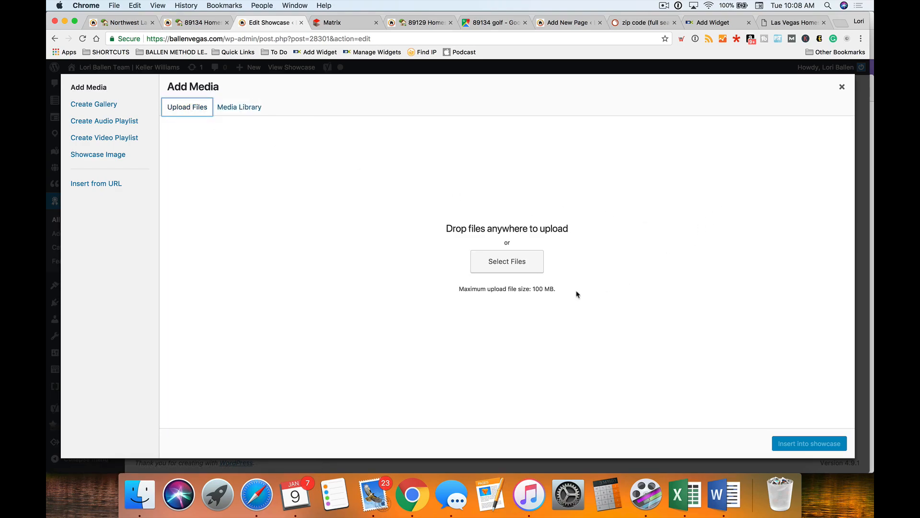
{"action": "left_click", "coordinate": [497, 264]}
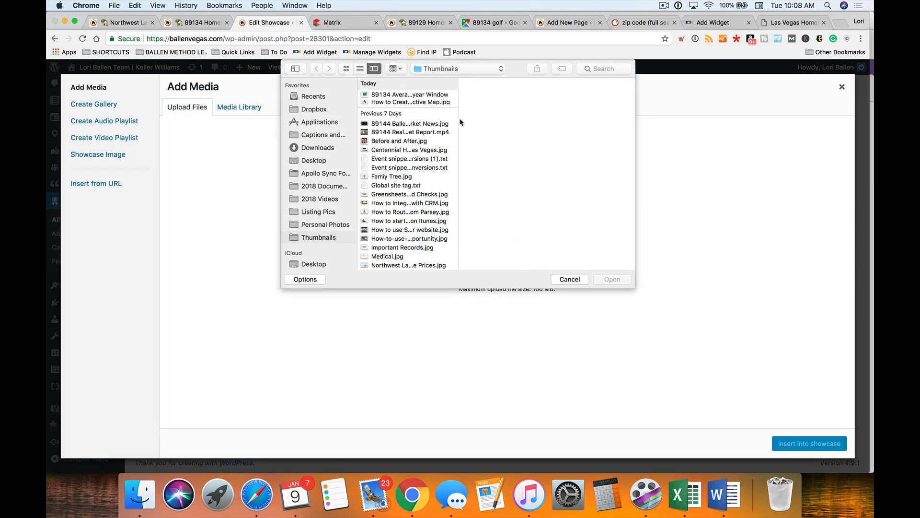
{"action": "scroll", "coordinate": [458, 116], "scroll_direction": "up", "scroll_amount": 2}
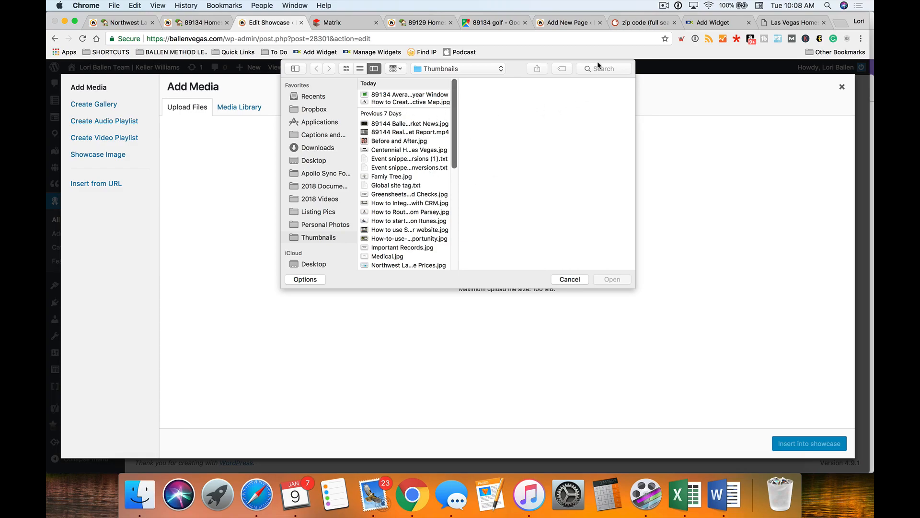
{"action": "left_click", "coordinate": [563, 282]}
{"action": "left_click", "coordinate": [238, 109]}
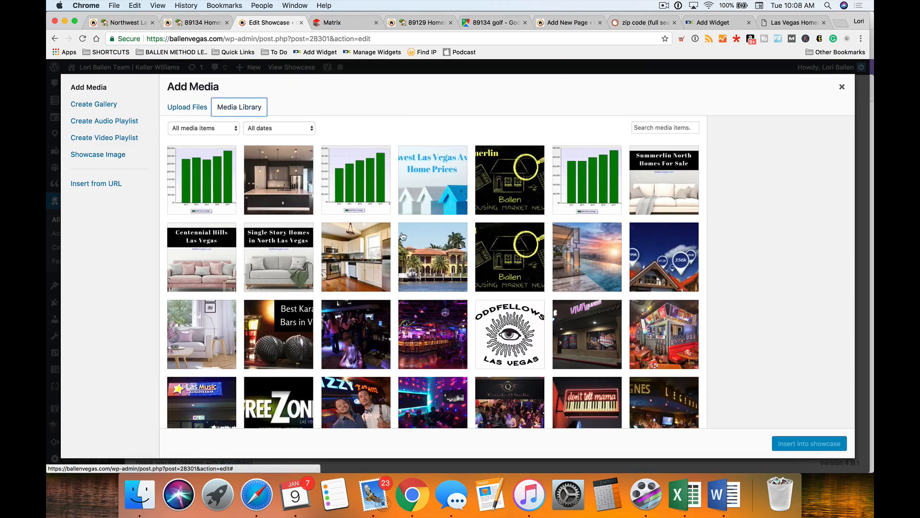
{"action": "left_click", "coordinate": [639, 127]}
{"action": "type", "text": "89134"}
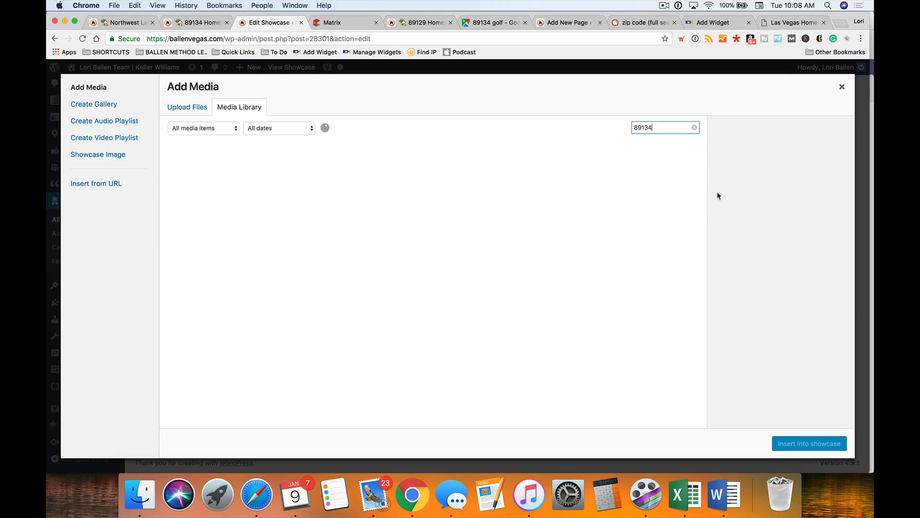
{"action": "left_click", "coordinate": [269, 195]}
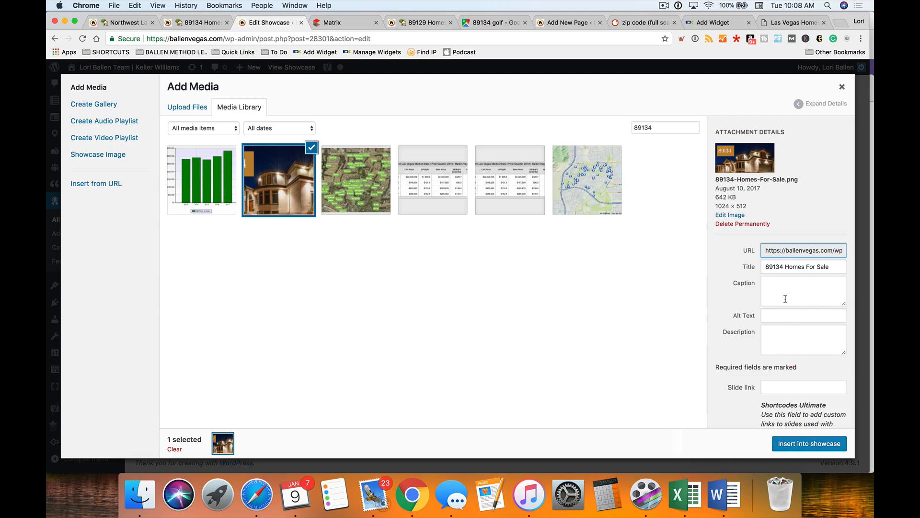
{"action": "left_click", "coordinate": [776, 317]}
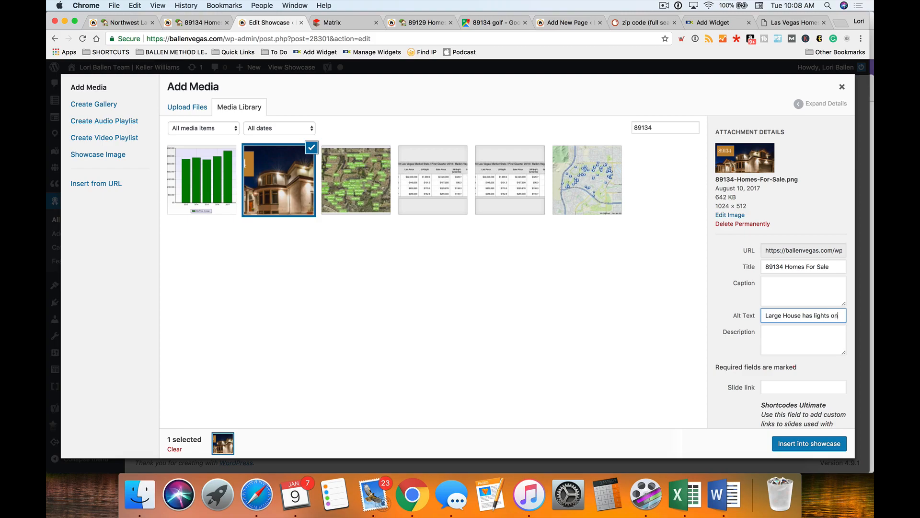
{"action": "type", "text": "and is"}
{"action": "type", "text": " against"}
{"action": "type", "text": " a dark sky at"}
{"action": "type", "text": " night. Banner"}
{"action": "type", "text": " reads 89134"}
- Insert the 89134 banner above the first paragraph and resize it to a custom 1200 × 600
{"action": "left_click", "coordinate": [817, 446]}
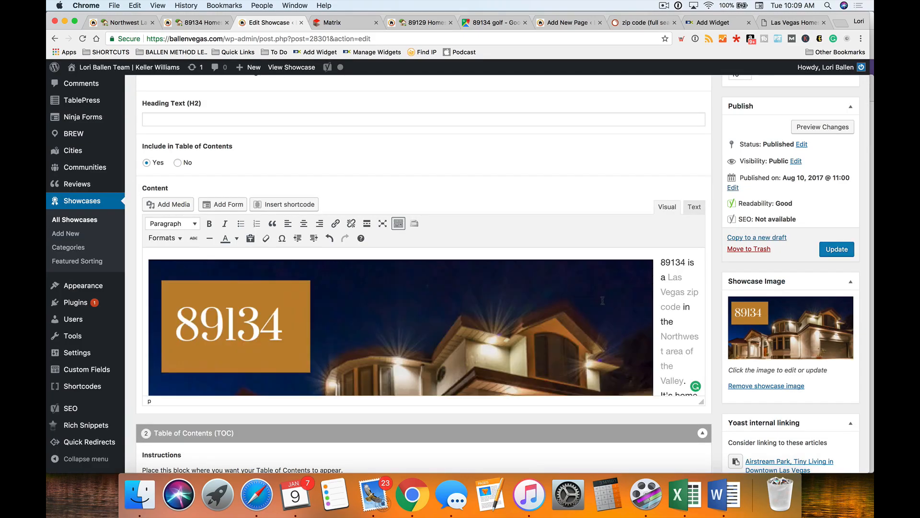
{"action": "left_click", "coordinate": [340, 294]}
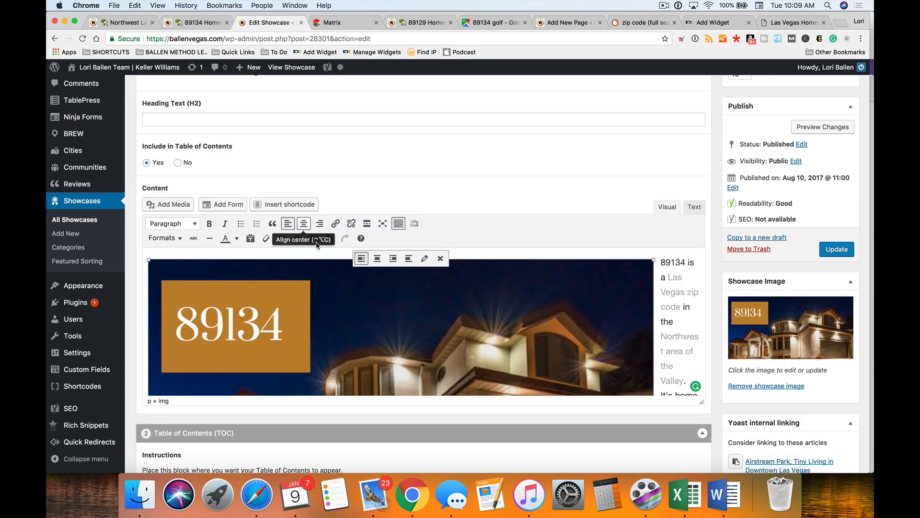
{"action": "left_click", "coordinate": [425, 259]}
{"action": "left_click", "coordinate": [270, 219]}
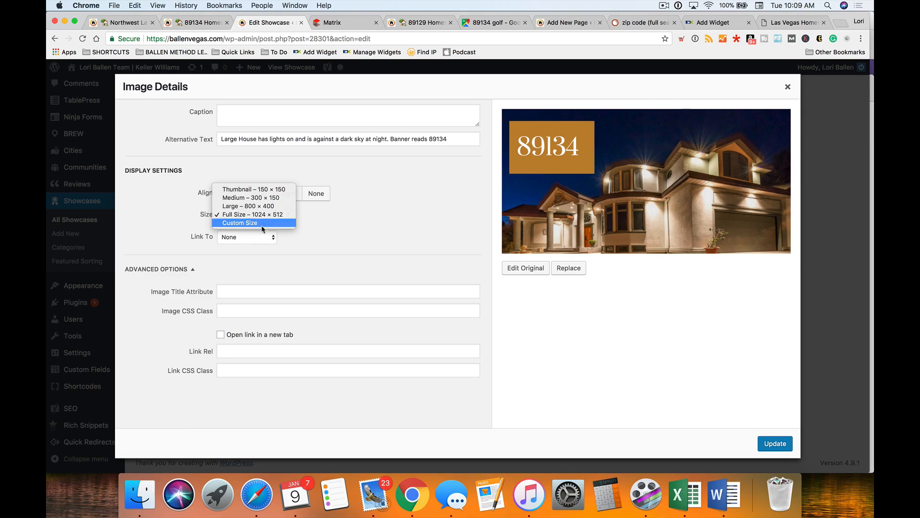
{"action": "left_click", "coordinate": [263, 224]}
{"action": "double_click", "coordinate": [234, 242]}
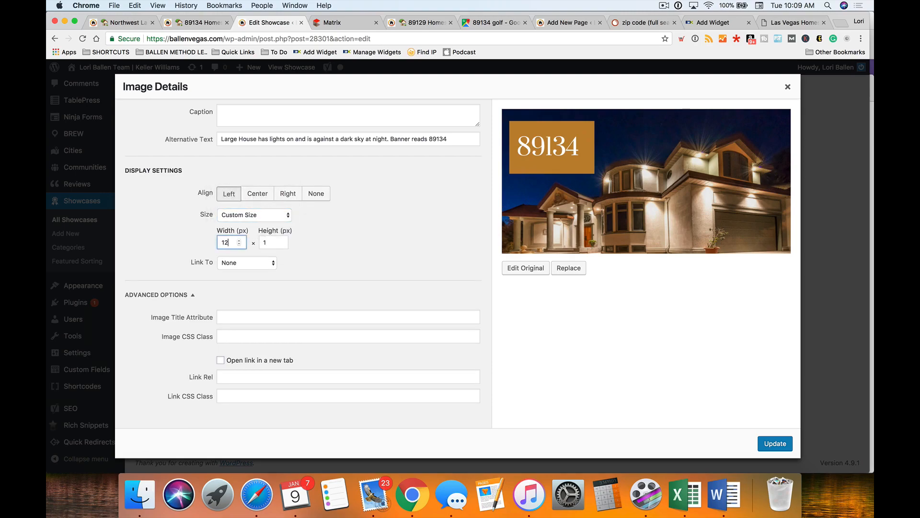
{"action": "left_click", "coordinate": [775, 443]}
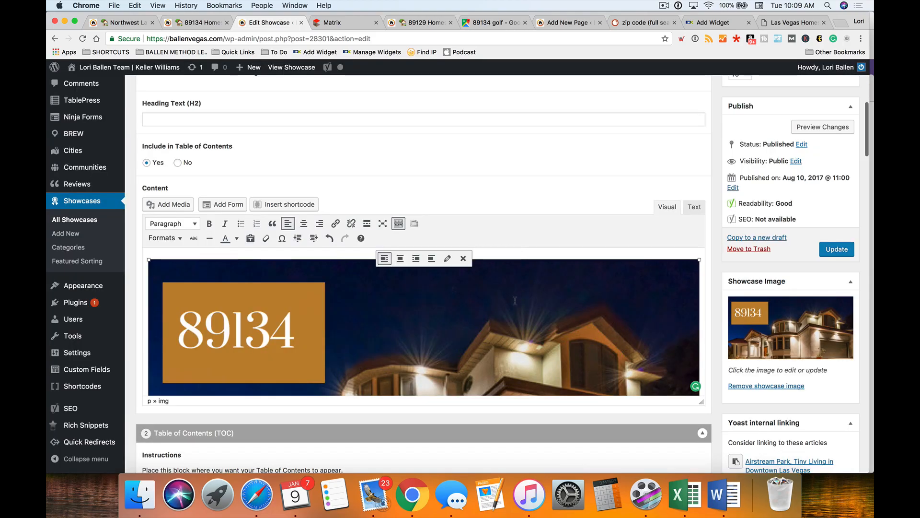
{"action": "scroll", "coordinate": [494, 307], "scroll_direction": "down", "scroll_amount": 5}
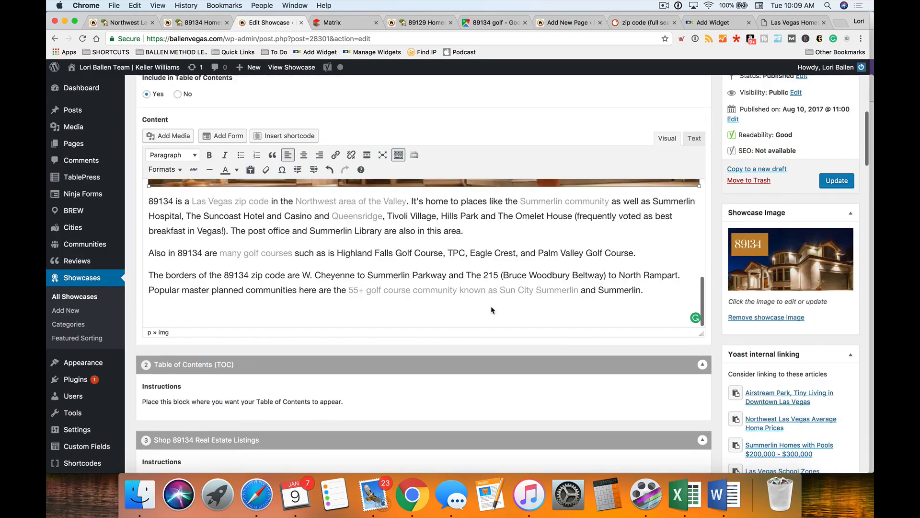
{"action": "scroll", "coordinate": [491, 306], "scroll_direction": "up", "scroll_amount": 8}
{"action": "scroll", "coordinate": [491, 306], "scroll_direction": "down", "scroll_amount": 4}
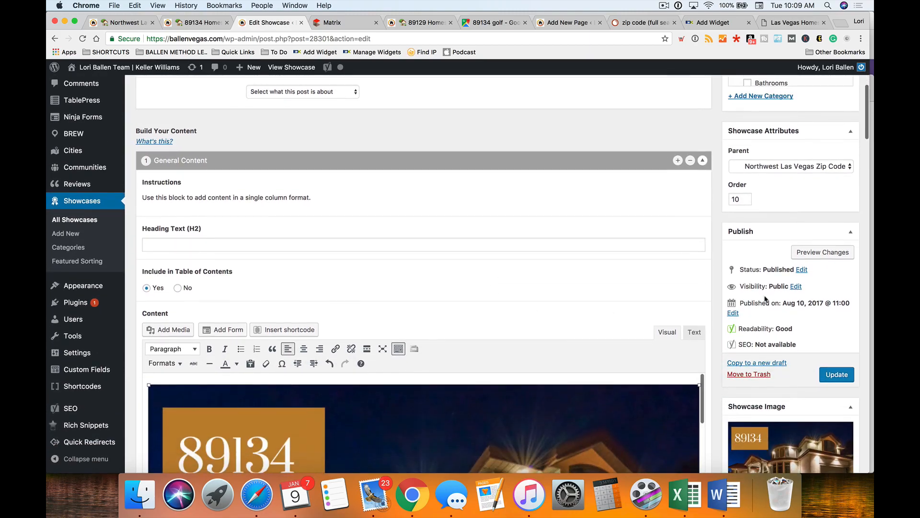
- Preview the updated showcase page and review the banner, opening paragraph and home listings
{"action": "left_click", "coordinate": [822, 253]}
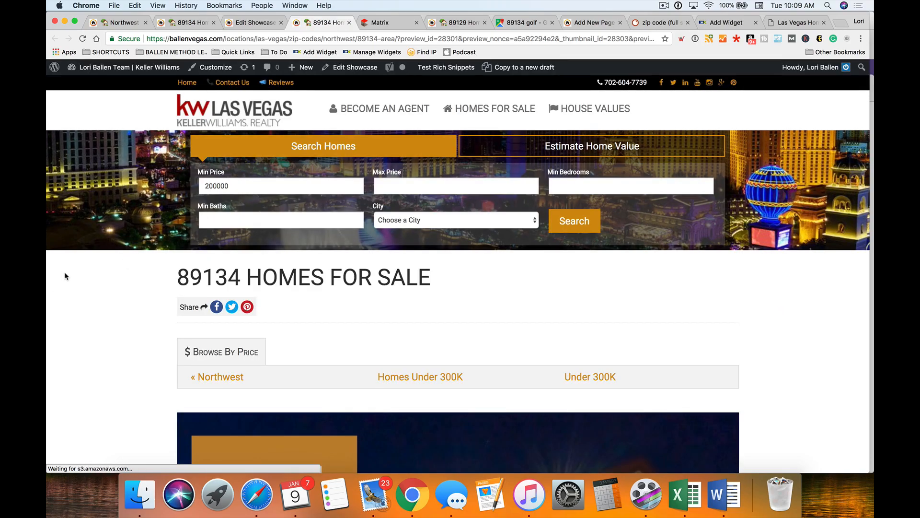
{"action": "scroll", "coordinate": [608, 273], "scroll_direction": "down", "scroll_amount": 3}
{"action": "scroll", "coordinate": [469, 308], "scroll_direction": "down", "scroll_amount": 3}
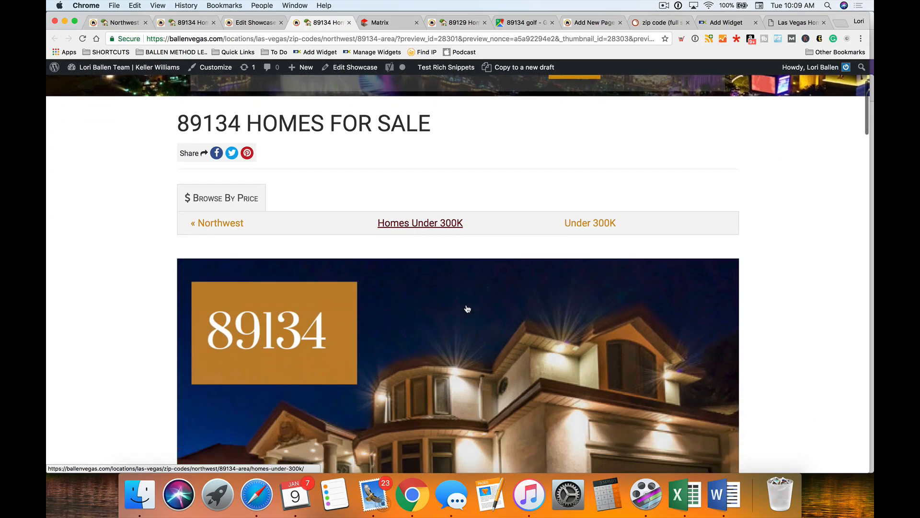
{"action": "scroll", "coordinate": [469, 308], "scroll_direction": "down", "scroll_amount": 5}
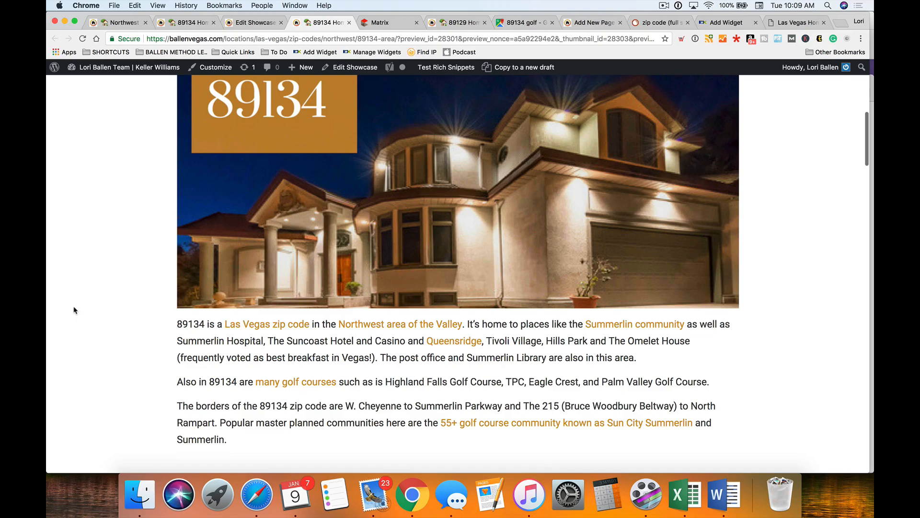
{"action": "scroll", "coordinate": [75, 309], "scroll_direction": "up", "scroll_amount": 4}
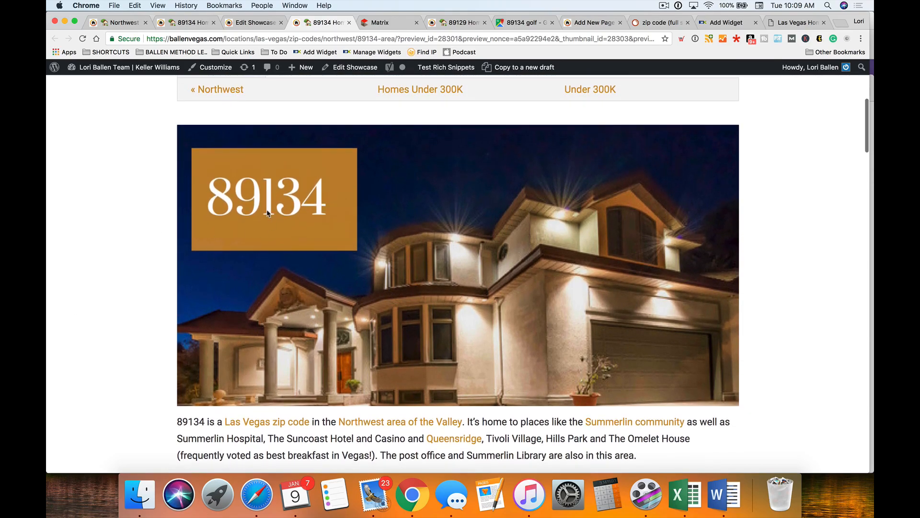
{"action": "scroll", "coordinate": [130, 250], "scroll_direction": "down", "scroll_amount": 4}
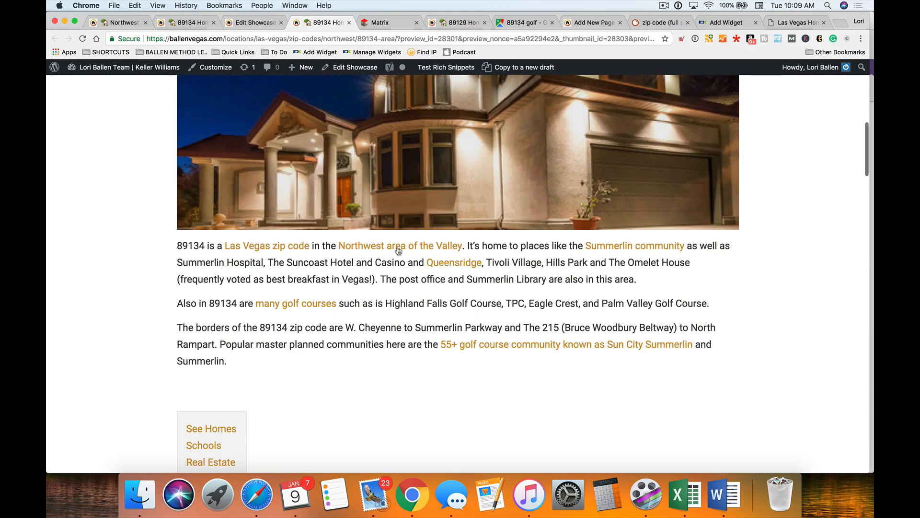
{"action": "scroll", "coordinate": [387, 294], "scroll_direction": "down", "scroll_amount": 3}
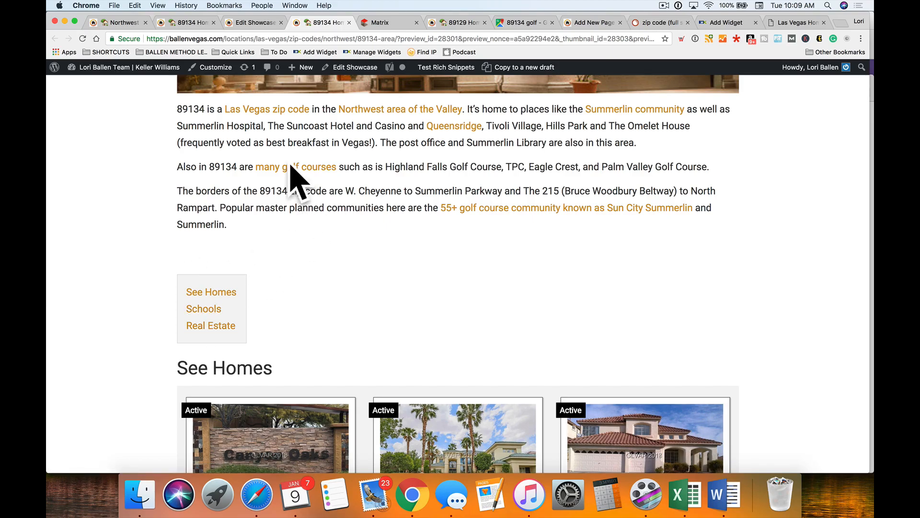
- Delete the empty paragraph after the Summerlin text and save the showcase
{"action": "left_click", "coordinate": [260, 21]}
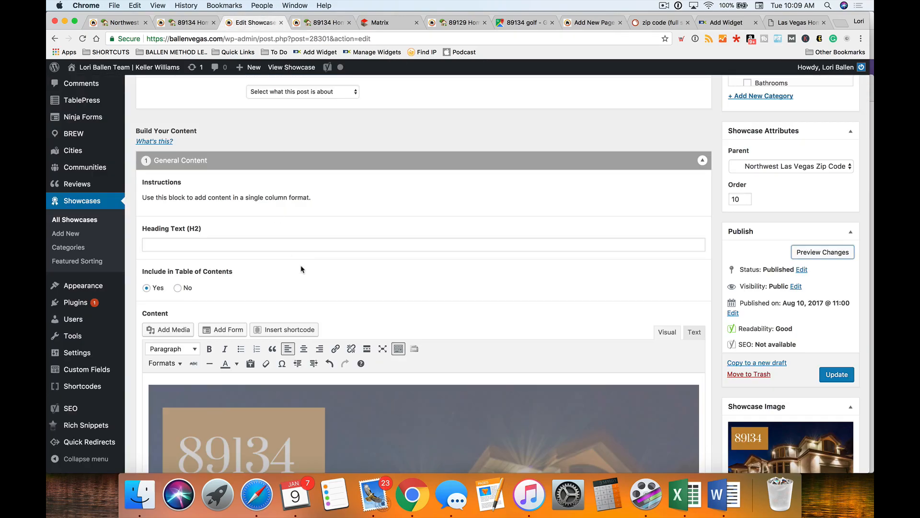
{"action": "scroll", "coordinate": [302, 271], "scroll_direction": "down", "scroll_amount": 5}
{"action": "scroll", "coordinate": [418, 306], "scroll_direction": "down", "scroll_amount": 10}
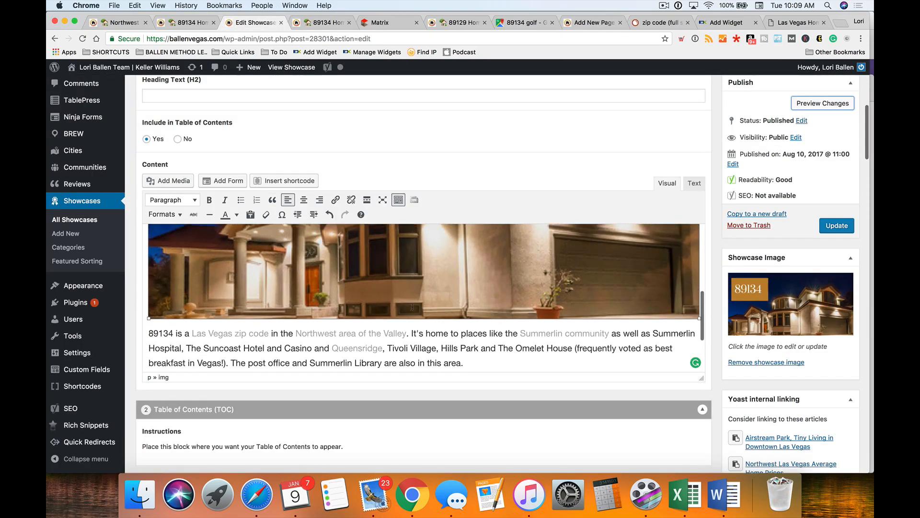
{"action": "left_click", "coordinate": [178, 342]}
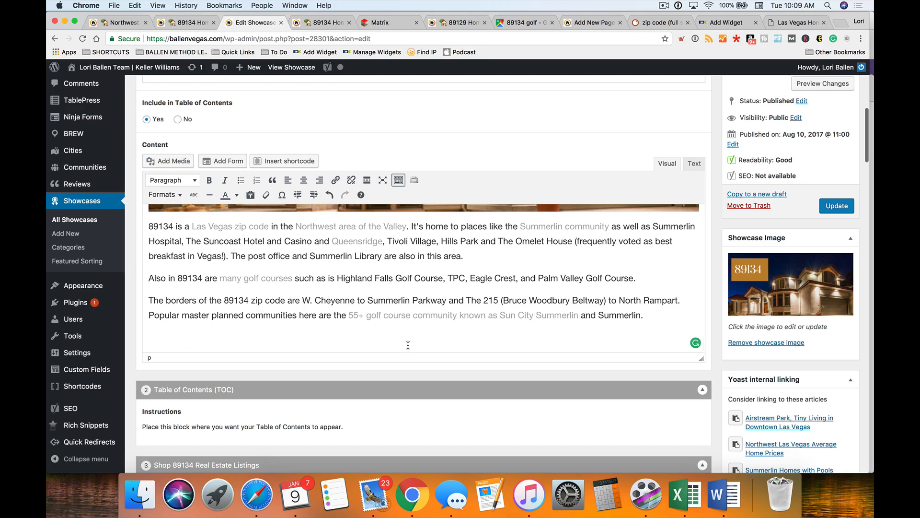
{"action": "key", "text": "BackSpace"}
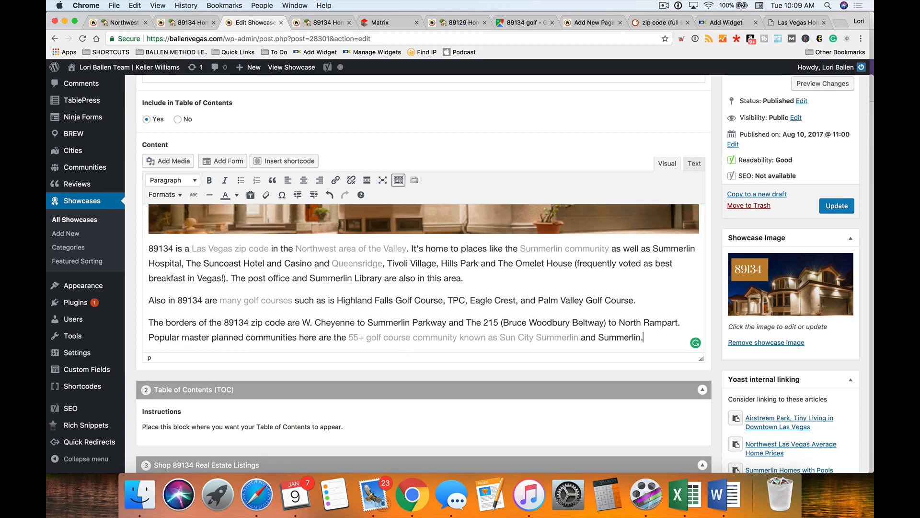
{"action": "left_click", "coordinate": [842, 208]}
- Reload the showcase preview page to see the saved changes
{"action": "left_click", "coordinate": [312, 24]}
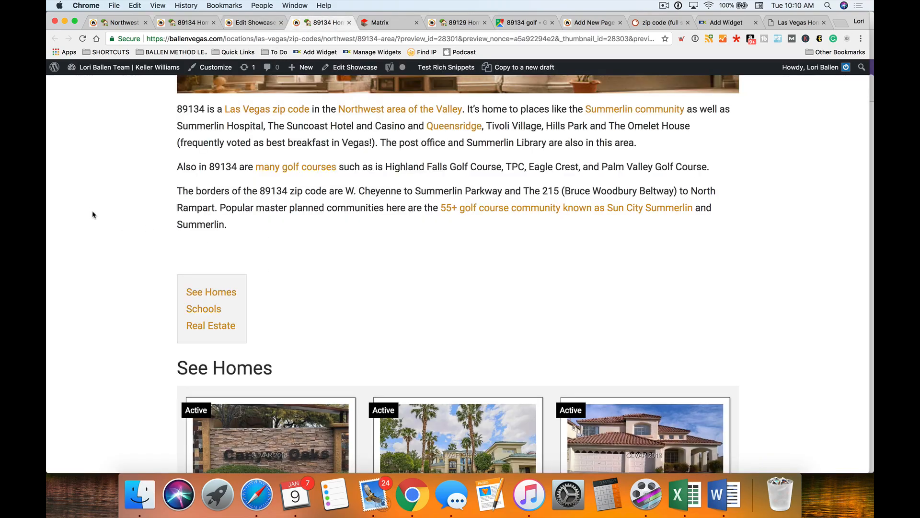
{"action": "right_click", "coordinate": [93, 188]}
{"action": "left_click", "coordinate": [114, 211]}
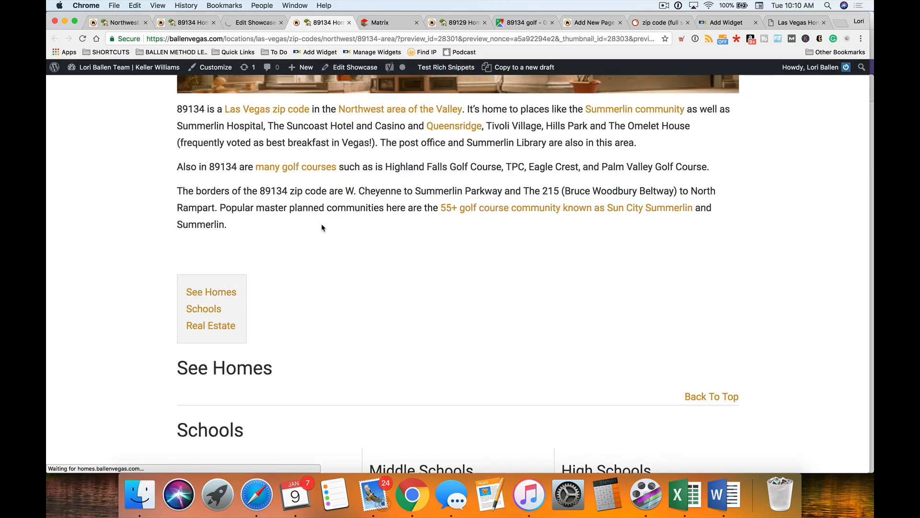
- Review the showcase content as HTML in the Text tab and save the showcase again
{"action": "left_click", "coordinate": [252, 22]}
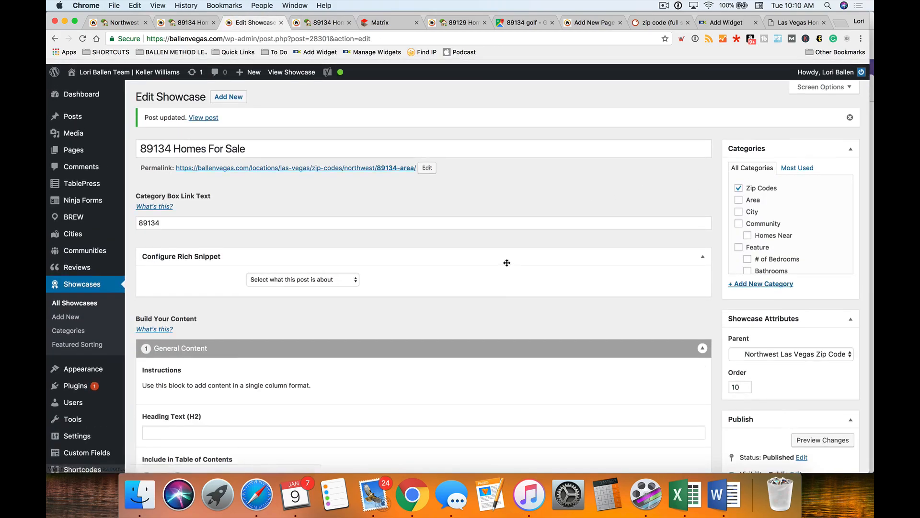
{"action": "scroll", "coordinate": [512, 258], "scroll_direction": "down", "scroll_amount": 6}
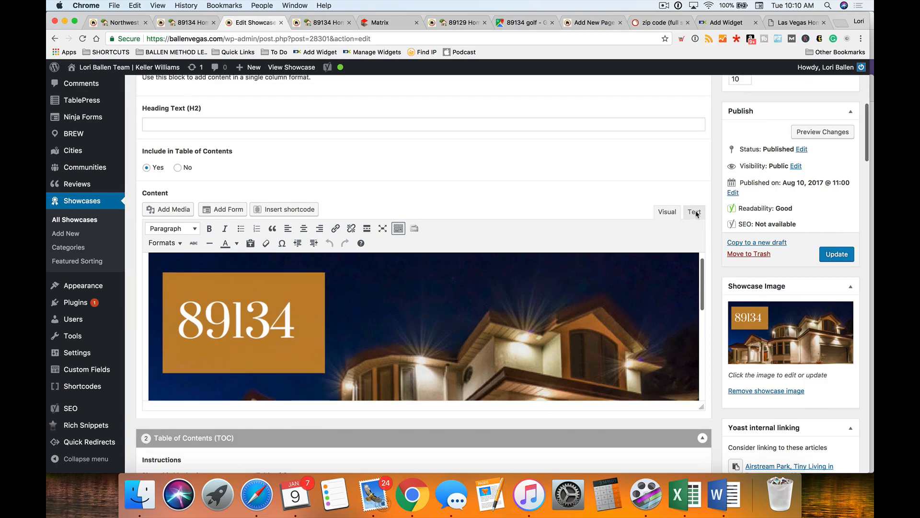
{"action": "left_click", "coordinate": [693, 213]}
{"action": "scroll", "coordinate": [218, 316], "scroll_direction": "down", "scroll_amount": 1}
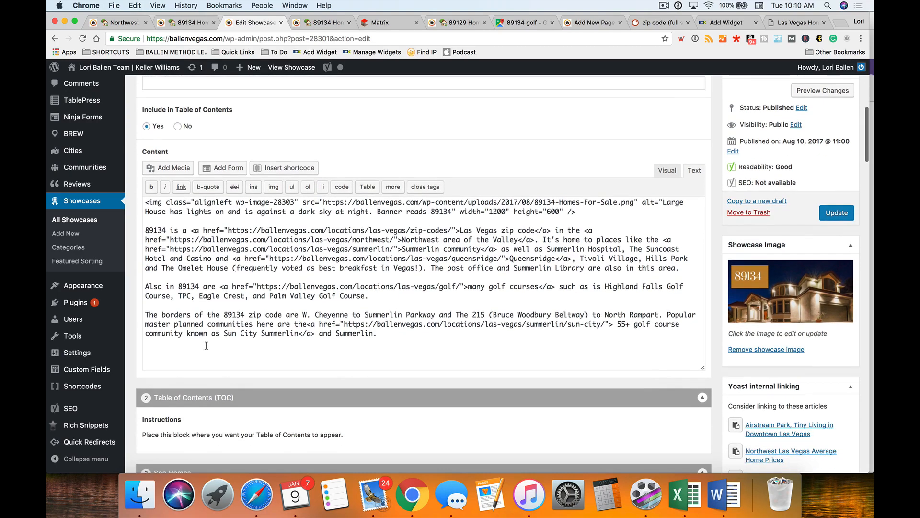
{"action": "scroll", "coordinate": [357, 359], "scroll_direction": "down", "scroll_amount": 5}
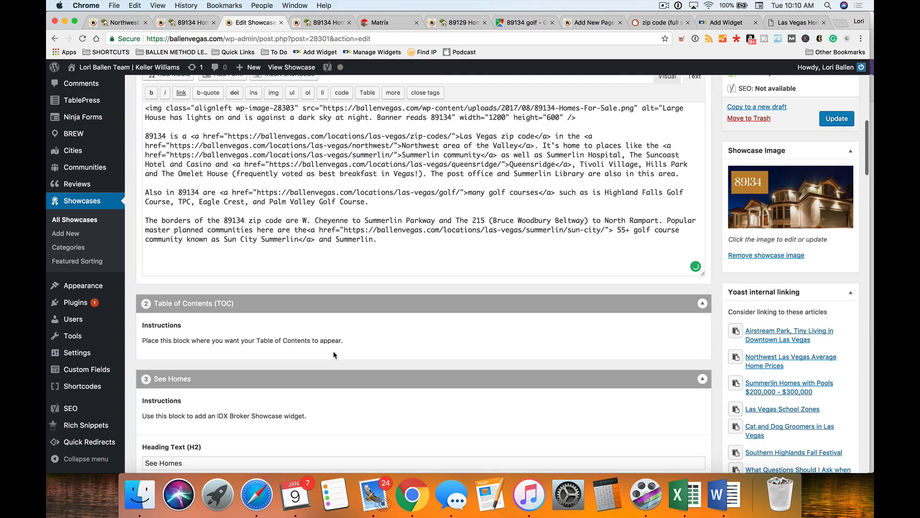
{"action": "scroll", "coordinate": [334, 355], "scroll_direction": "down", "scroll_amount": 2}
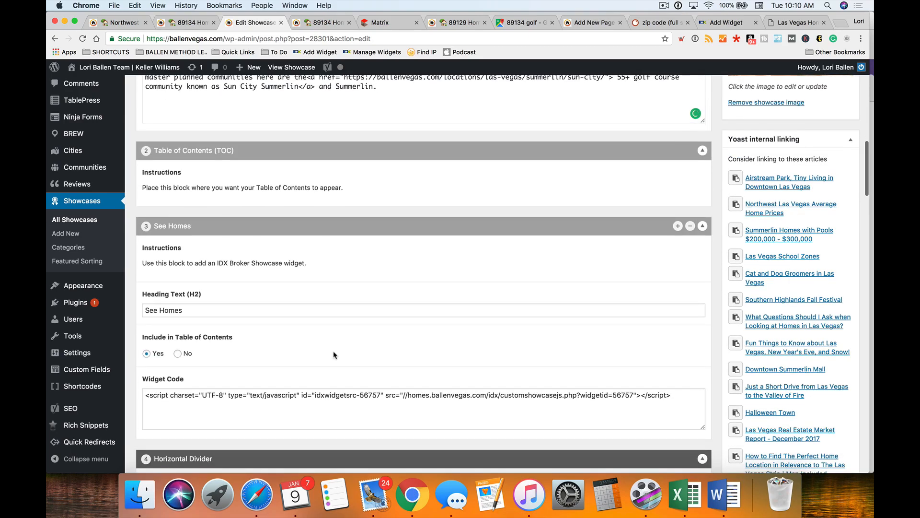
{"action": "scroll", "coordinate": [334, 355], "scroll_direction": "up", "scroll_amount": 10}
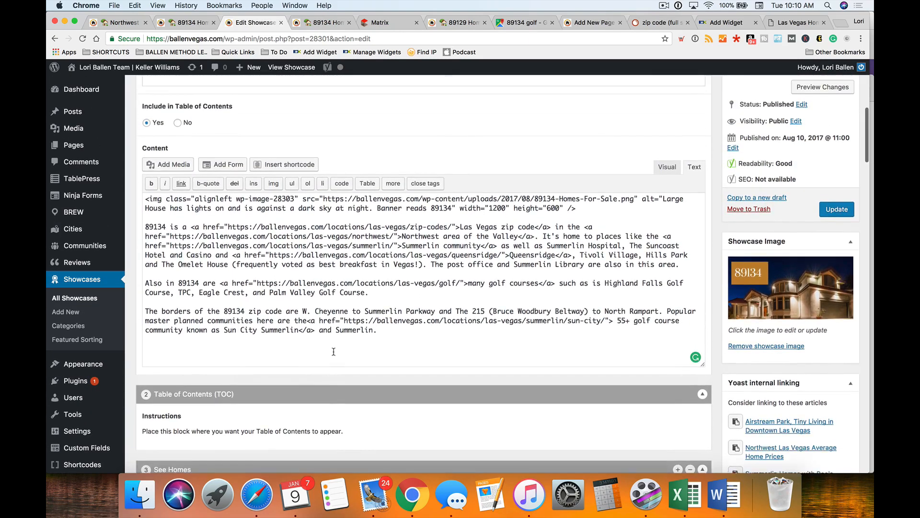
{"action": "scroll", "coordinate": [334, 352], "scroll_direction": "up", "scroll_amount": 6}
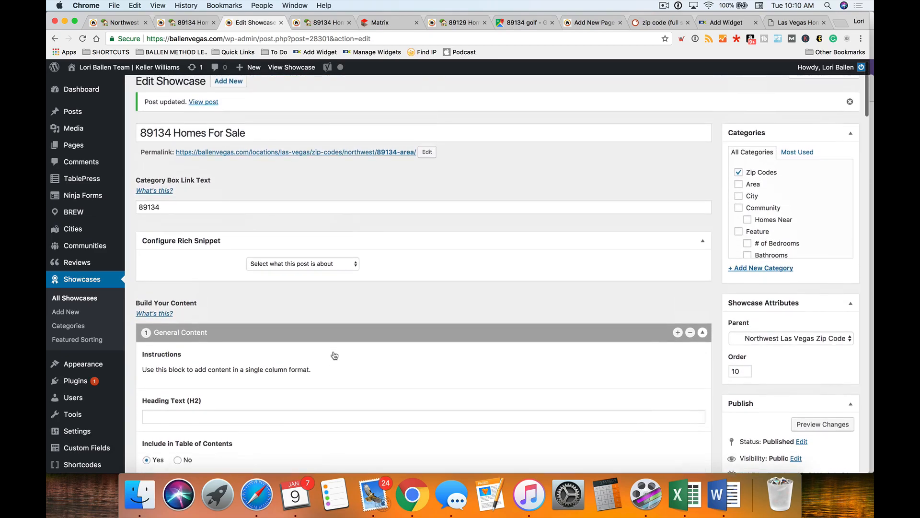
{"action": "scroll", "coordinate": [334, 353], "scroll_direction": "down", "scroll_amount": 6}
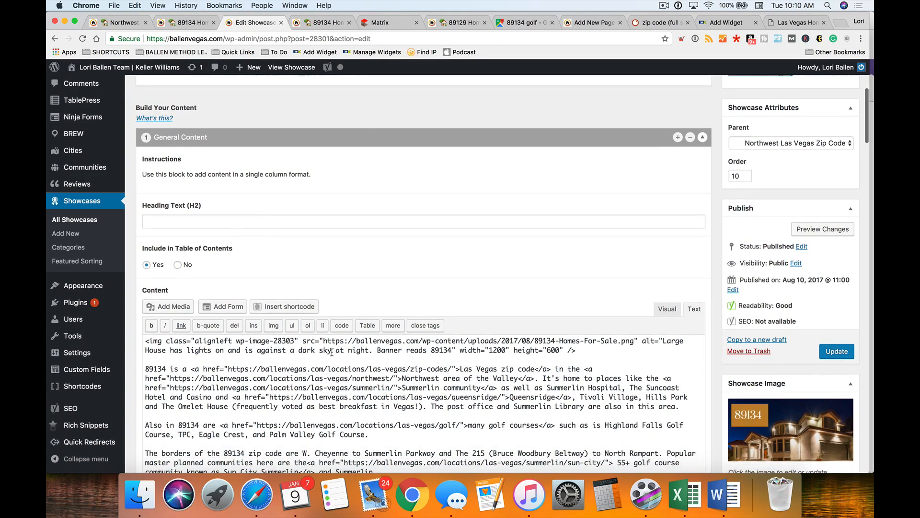
{"action": "scroll", "coordinate": [310, 353], "scroll_direction": "down", "scroll_amount": 1}
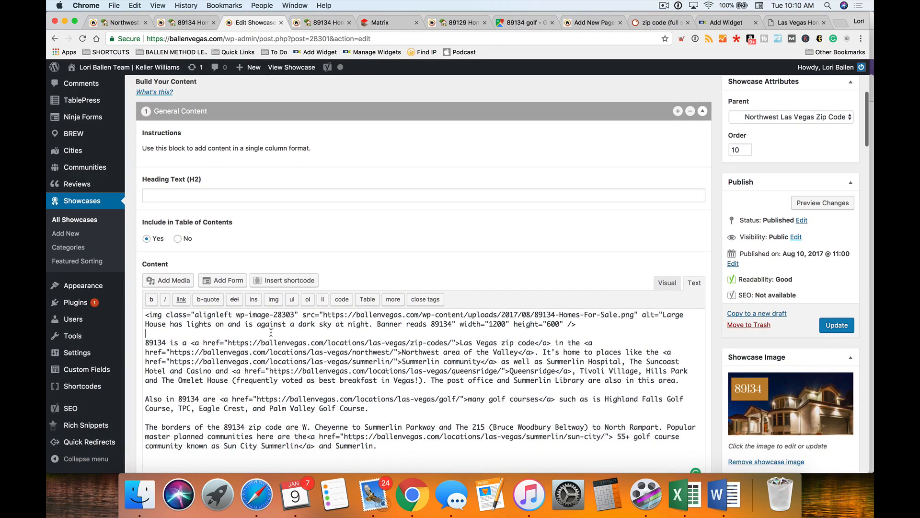
{"action": "scroll", "coordinate": [225, 372], "scroll_direction": "down", "scroll_amount": 3}
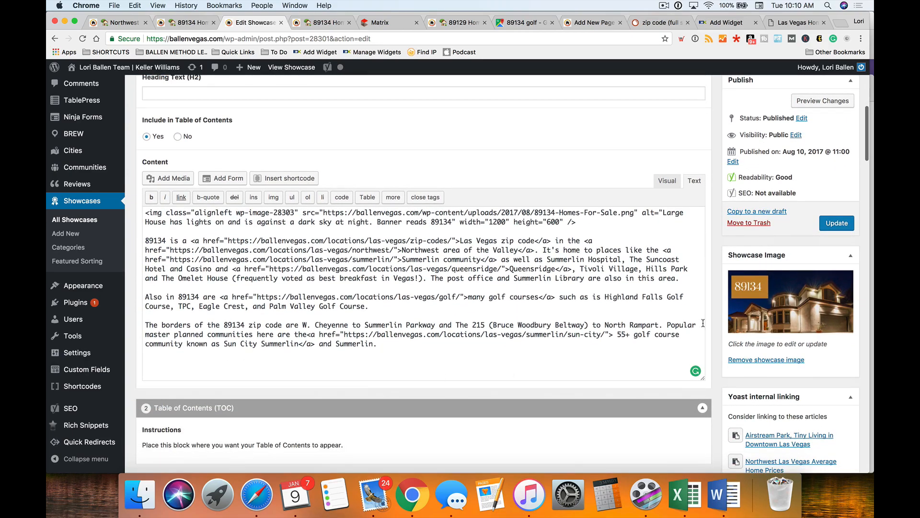
{"action": "left_click", "coordinate": [848, 226]}
- Reload the 89134 preview and check its layout at a narrow, mobile-like window width
{"action": "left_click", "coordinate": [315, 21]}
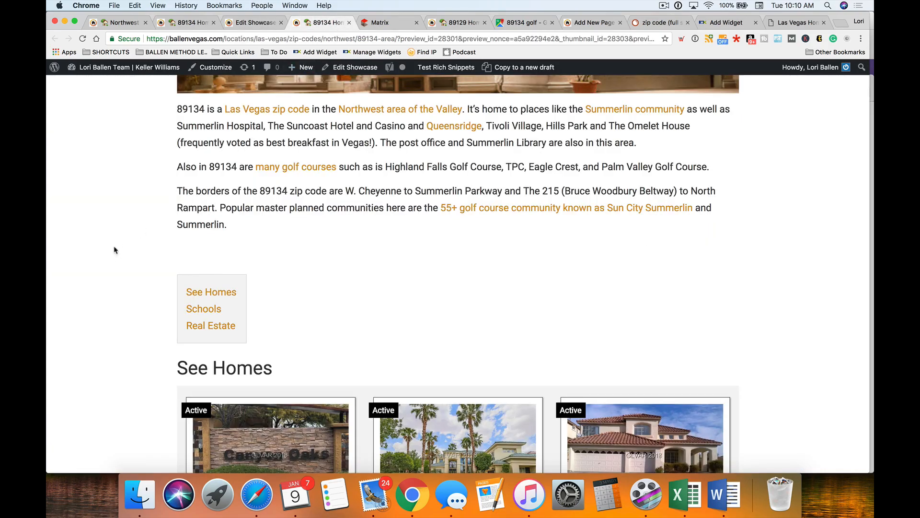
{"action": "left_click", "coordinate": [146, 235]}
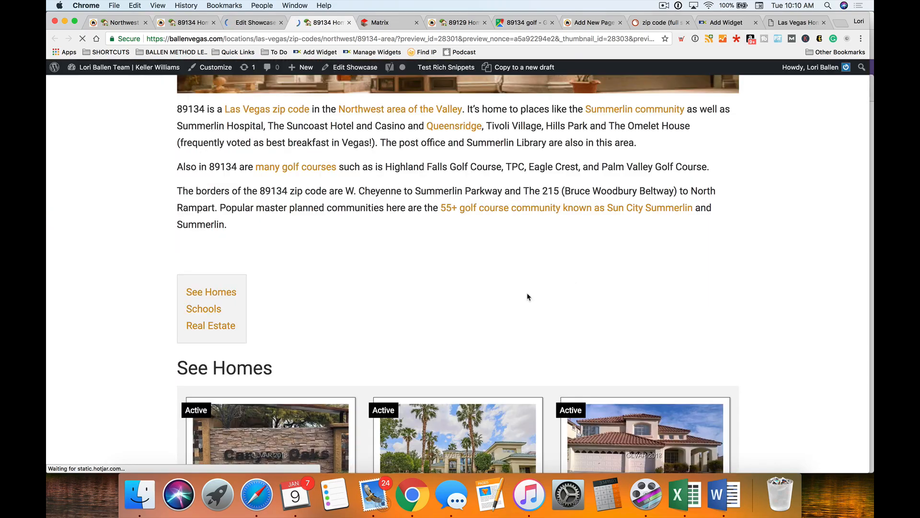
{"action": "scroll", "coordinate": [433, 282], "scroll_direction": "up", "scroll_amount": 2}
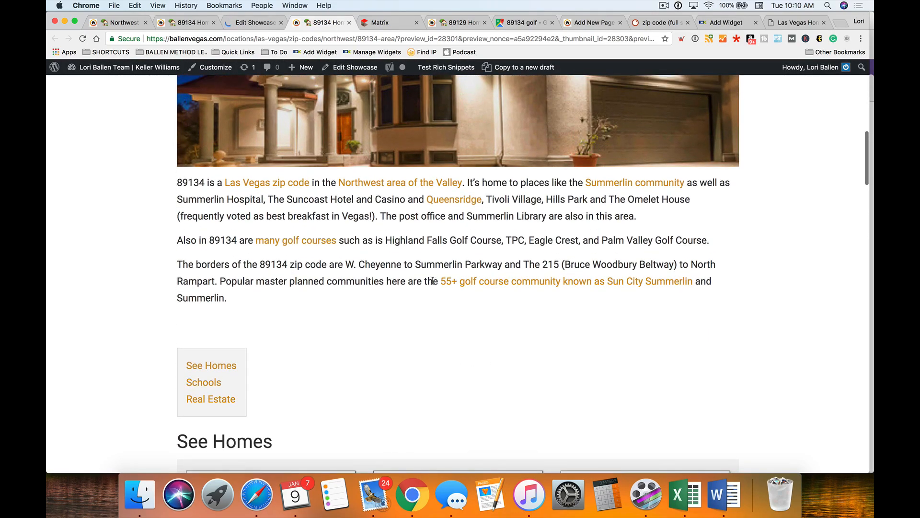
{"action": "scroll", "coordinate": [433, 280], "scroll_direction": "up", "scroll_amount": 4}
{"action": "left_click_drag", "start_coordinate": [869, 275], "coordinate": [54, 297]}
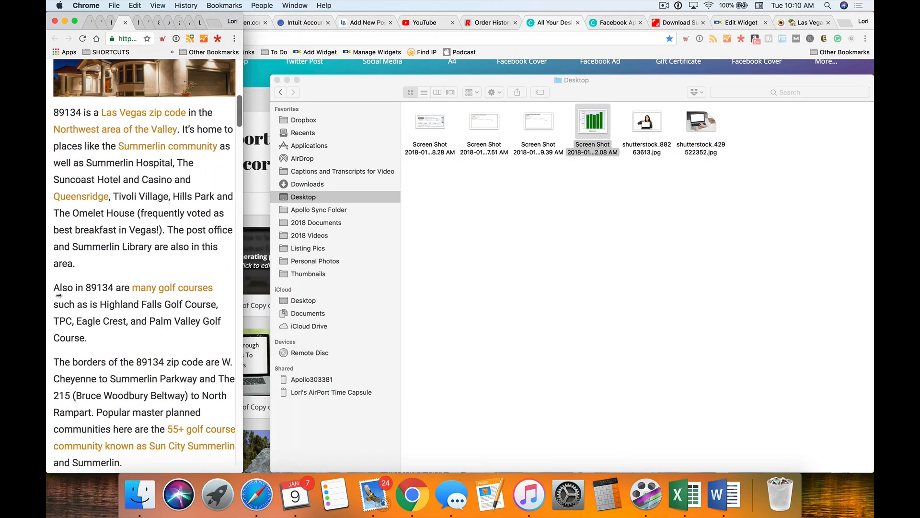
{"action": "scroll", "coordinate": [136, 269], "scroll_direction": "up", "scroll_amount": 12}
{"action": "scroll", "coordinate": [136, 271], "scroll_direction": "down", "scroll_amount": 10}
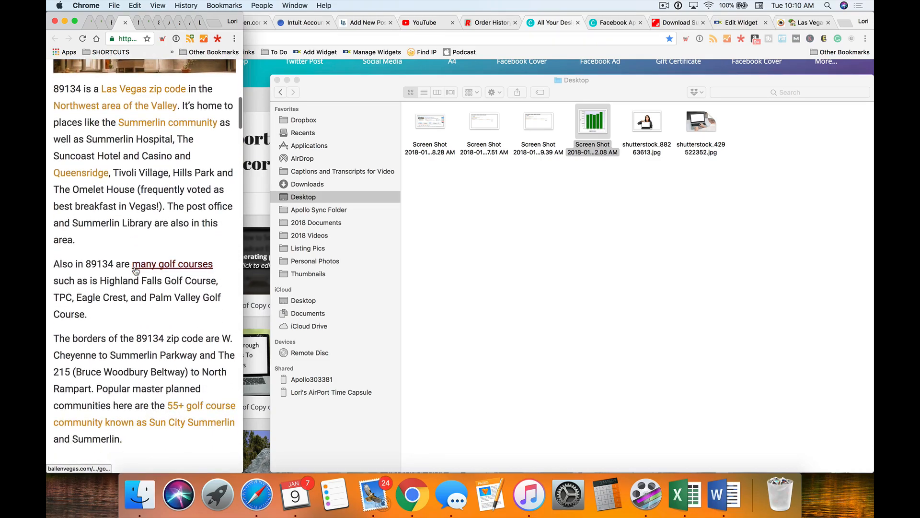
{"action": "scroll", "coordinate": [144, 336], "scroll_direction": "up", "scroll_amount": 3}
{"action": "scroll", "coordinate": [120, 331], "scroll_direction": "down", "scroll_amount": 7}
{"action": "scroll", "coordinate": [120, 331], "scroll_direction": "down", "scroll_amount": 8}
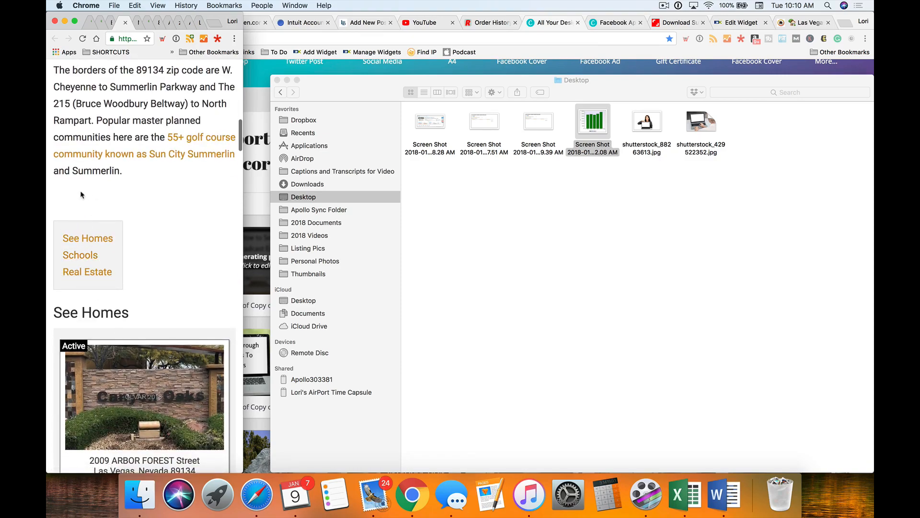
{"action": "scroll", "coordinate": [86, 201], "scroll_direction": "down", "scroll_amount": 3}
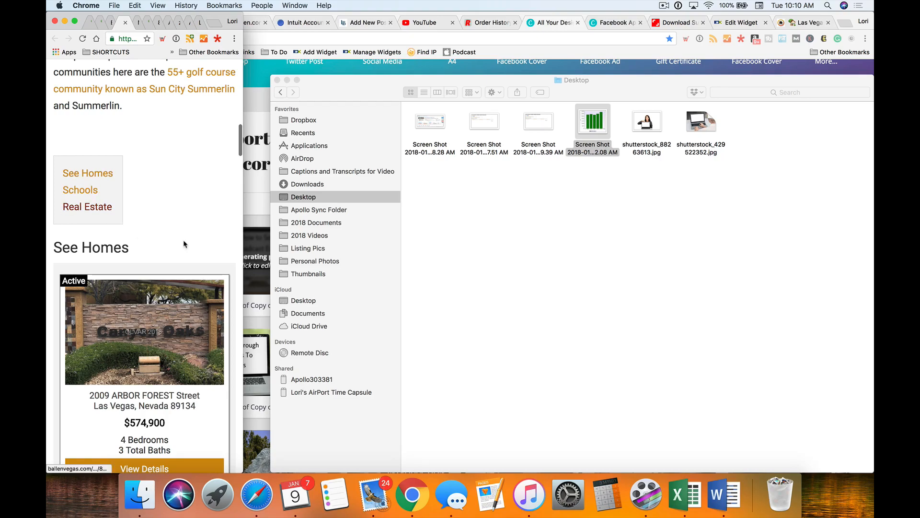
{"action": "scroll", "coordinate": [187, 245], "scroll_direction": "down", "scroll_amount": 20}
{"action": "scroll", "coordinate": [187, 246], "scroll_direction": "up", "scroll_amount": 10}
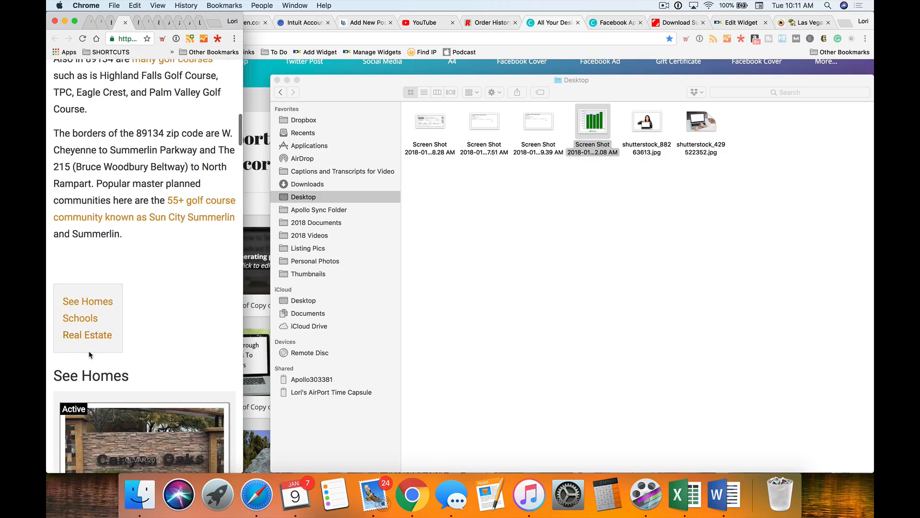
- Jump to the preview's Real Estate section, widen the window again, and return to the other 89134 tab
{"action": "left_click", "coordinate": [89, 336]}
{"action": "scroll", "coordinate": [121, 335], "scroll_direction": "down", "scroll_amount": 5}
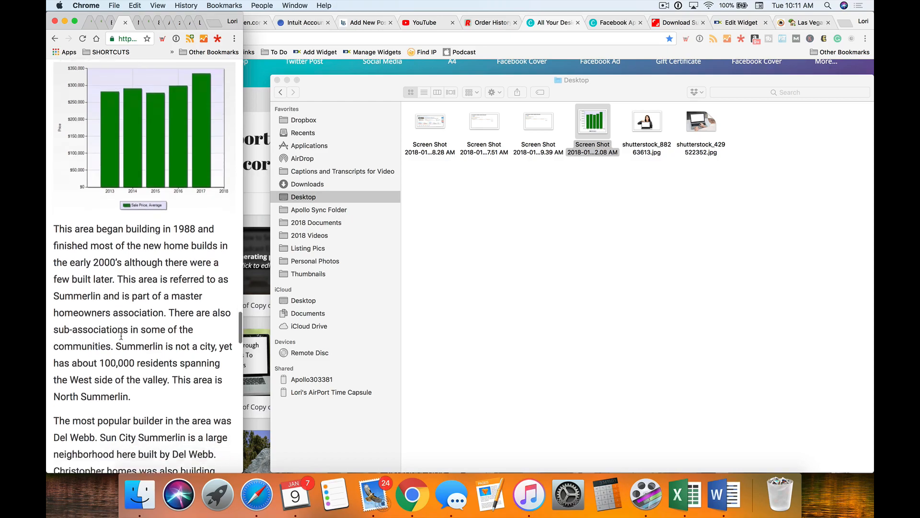
{"action": "scroll", "coordinate": [122, 336], "scroll_direction": "down", "scroll_amount": 5}
{"action": "scroll", "coordinate": [122, 339], "scroll_direction": "up", "scroll_amount": 3}
{"action": "scroll", "coordinate": [122, 339], "scroll_direction": "up", "scroll_amount": 4}
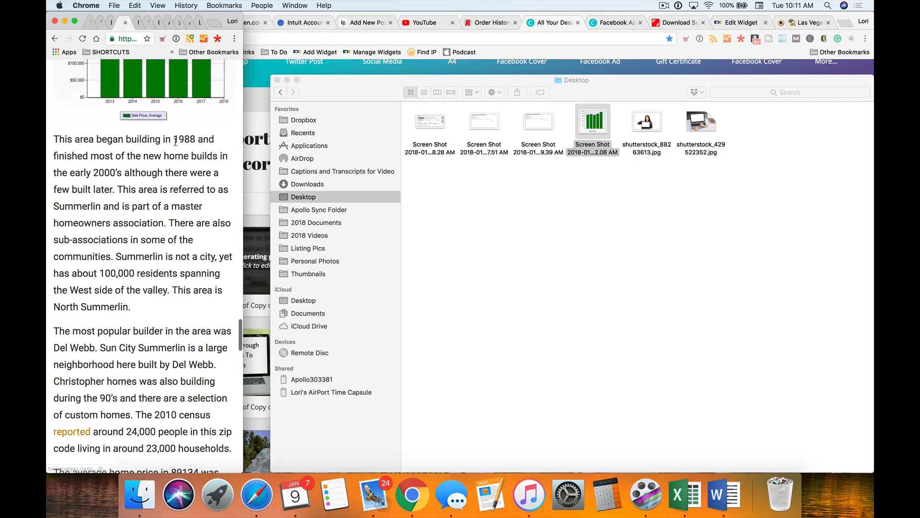
{"action": "left_click_drag", "start_coordinate": [242, 164], "coordinate": [870, 168]}
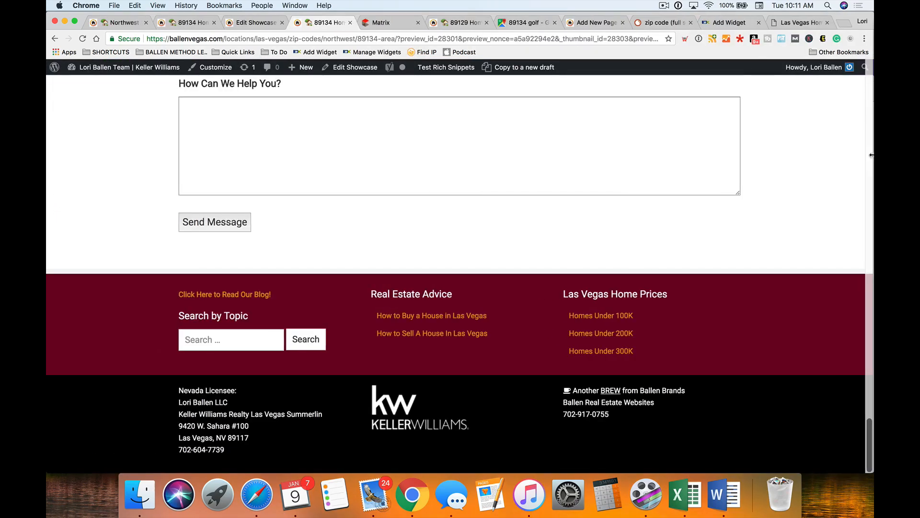
{"action": "scroll", "coordinate": [255, 300], "scroll_direction": "up", "scroll_amount": 8}
{"action": "left_click", "coordinate": [188, 22]}
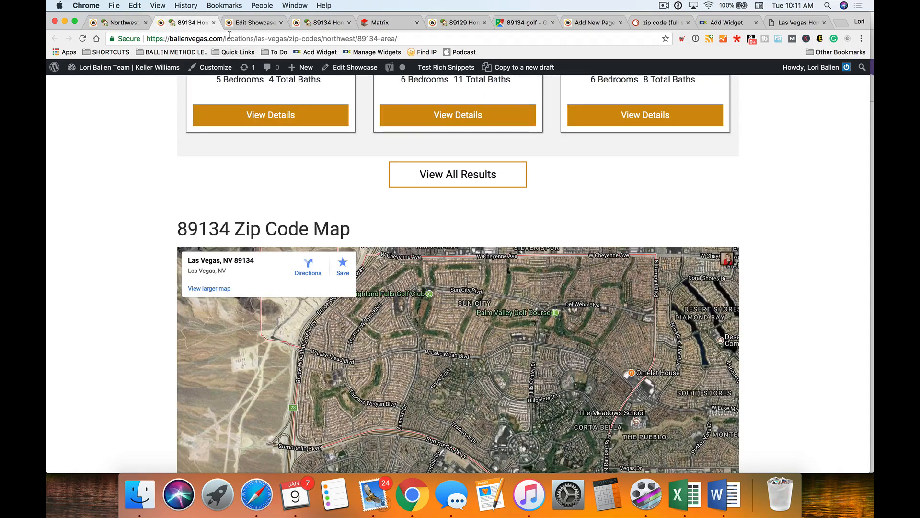
- Switch the Real Estate block to Visual and start a new paragraph at 'There are also'
{"action": "left_click", "coordinate": [246, 23]}
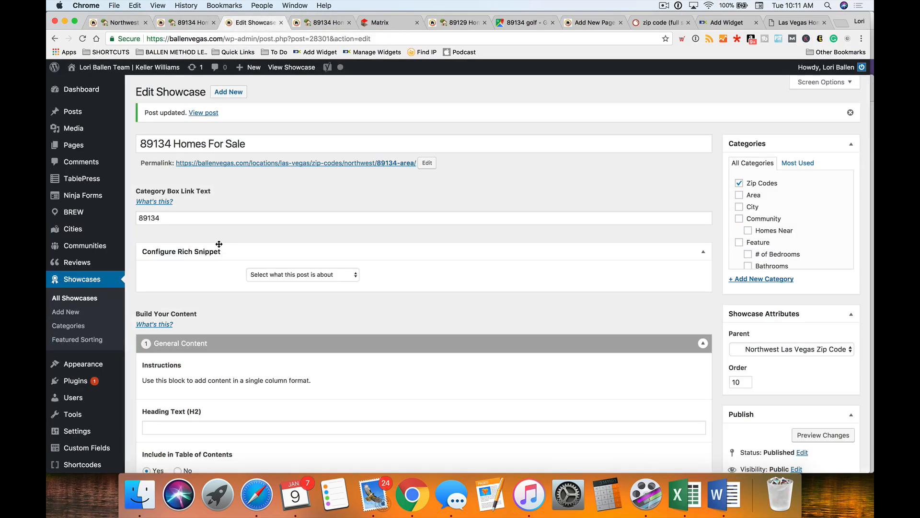
{"action": "scroll", "coordinate": [243, 239], "scroll_direction": "down", "scroll_amount": 15}
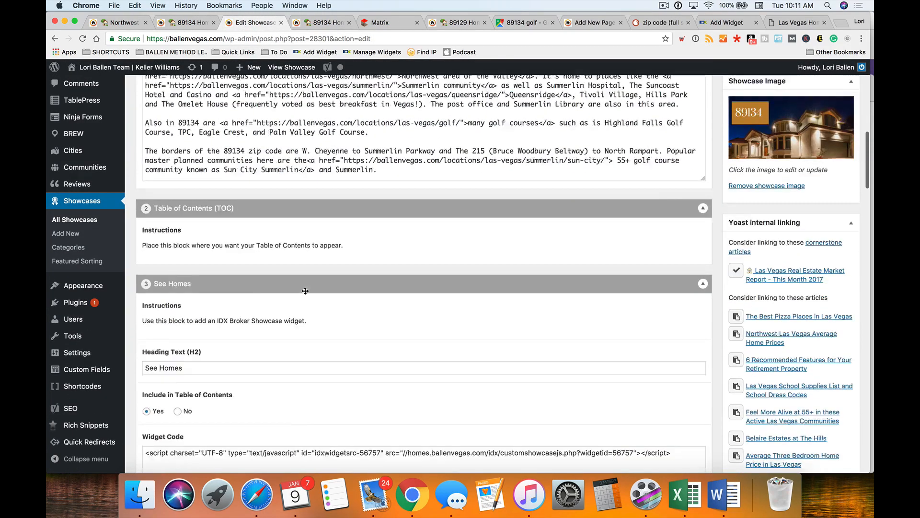
{"action": "scroll", "coordinate": [300, 292], "scroll_direction": "down", "scroll_amount": 10}
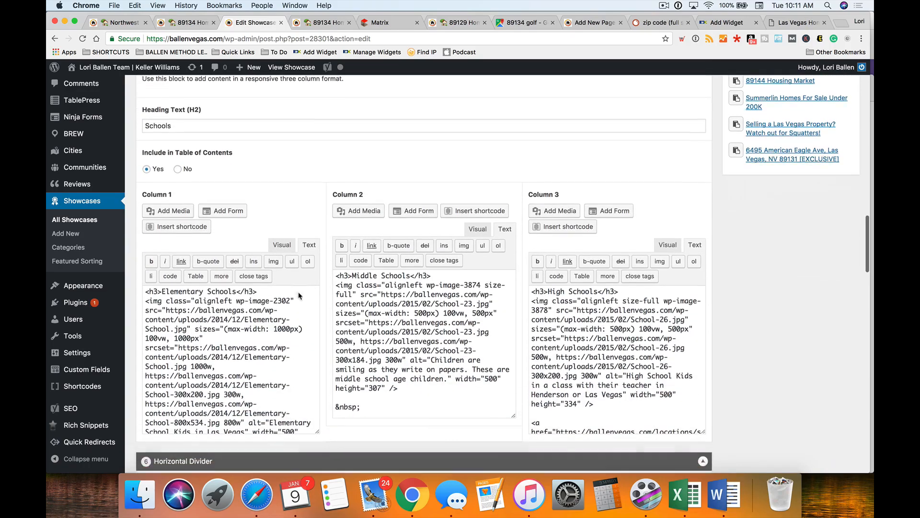
{"action": "scroll", "coordinate": [298, 293], "scroll_direction": "down", "scroll_amount": 15}
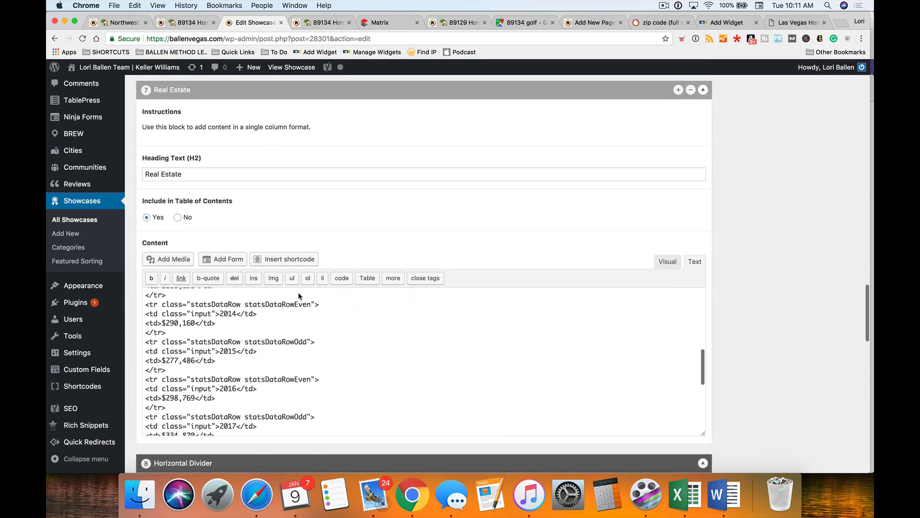
{"action": "scroll", "coordinate": [298, 295], "scroll_direction": "down", "scroll_amount": 3}
{"action": "scroll", "coordinate": [299, 295], "scroll_direction": "up", "scroll_amount": 5}
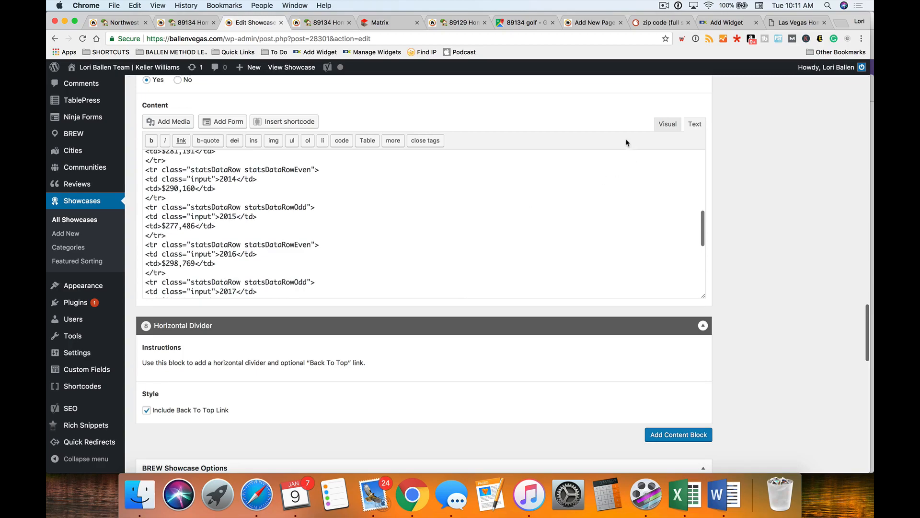
{"action": "left_click", "coordinate": [667, 125]}
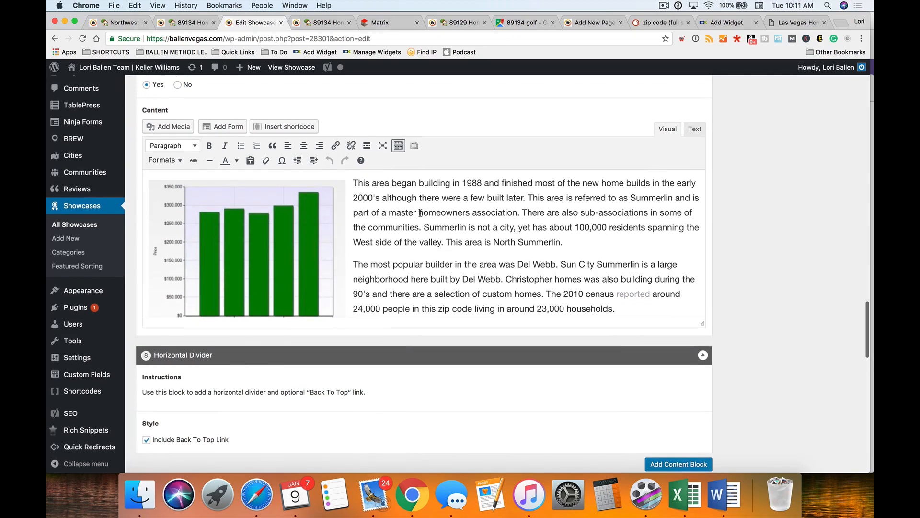
{"action": "key", "text": "Return"}
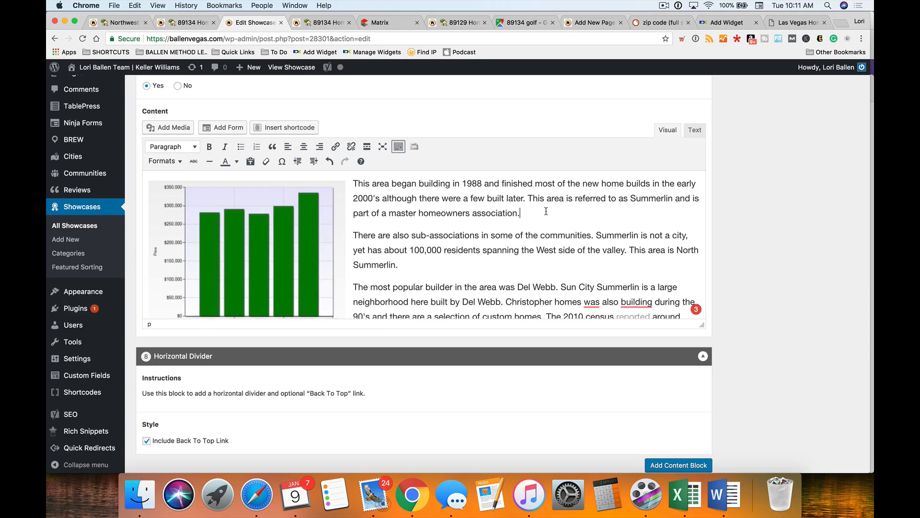
- Break 'The 2010 census…' sentence into its own paragraph
{"action": "scroll", "coordinate": [546, 210], "scroll_direction": "down", "scroll_amount": 3}
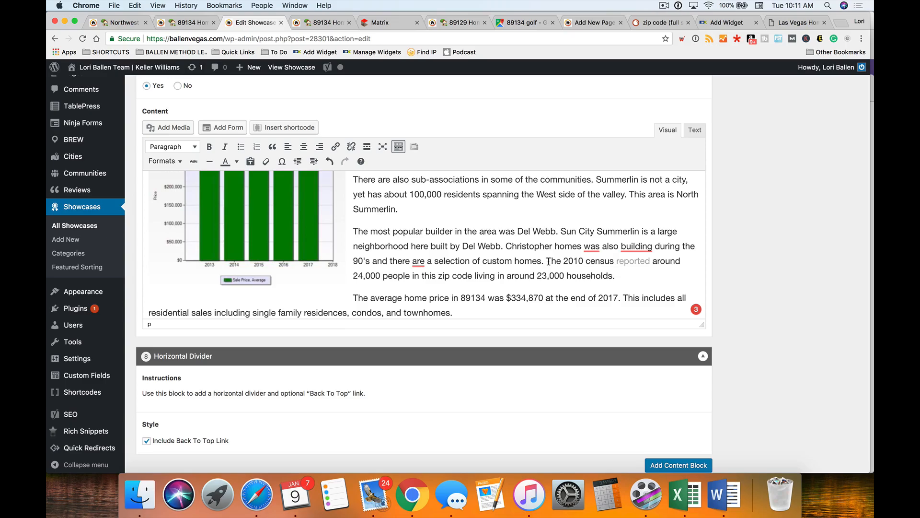
{"action": "left_click", "coordinate": [548, 261]}
{"action": "key", "text": "Return"}
{"action": "scroll", "coordinate": [526, 265], "scroll_direction": "down", "scroll_amount": 1}
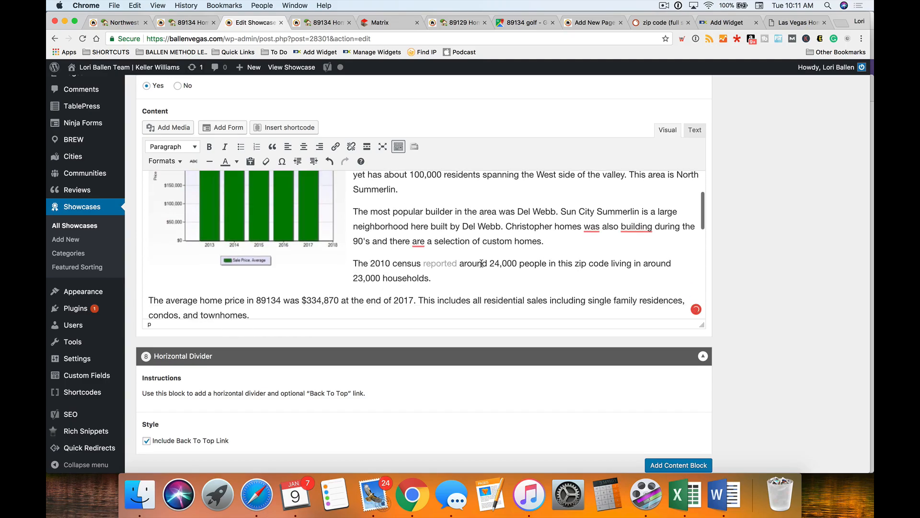
{"action": "scroll", "coordinate": [482, 263], "scroll_direction": "down", "scroll_amount": 2}
{"action": "scroll", "coordinate": [481, 263], "scroll_direction": "up", "scroll_amount": 15}
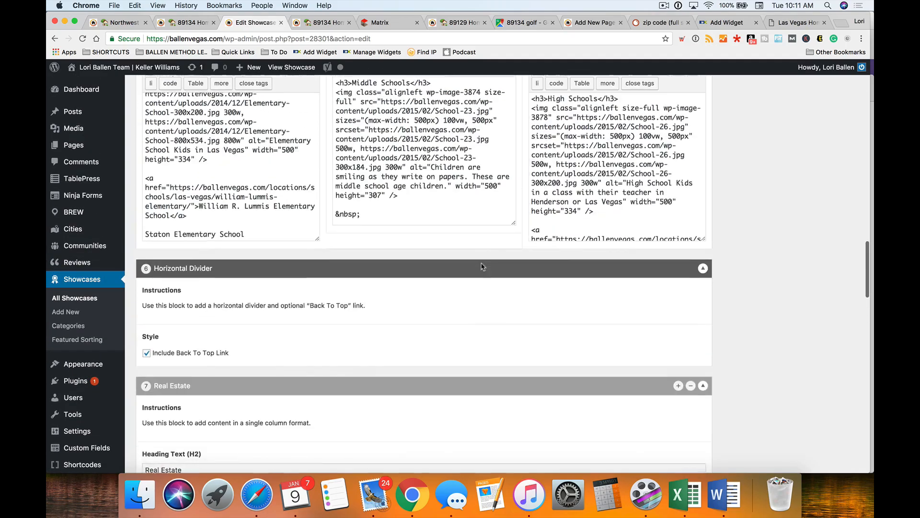
- In the first block's Visual view, make 'The post office' sentence its own paragraph
{"action": "scroll", "coordinate": [482, 267], "scroll_direction": "up", "scroll_amount": 20}
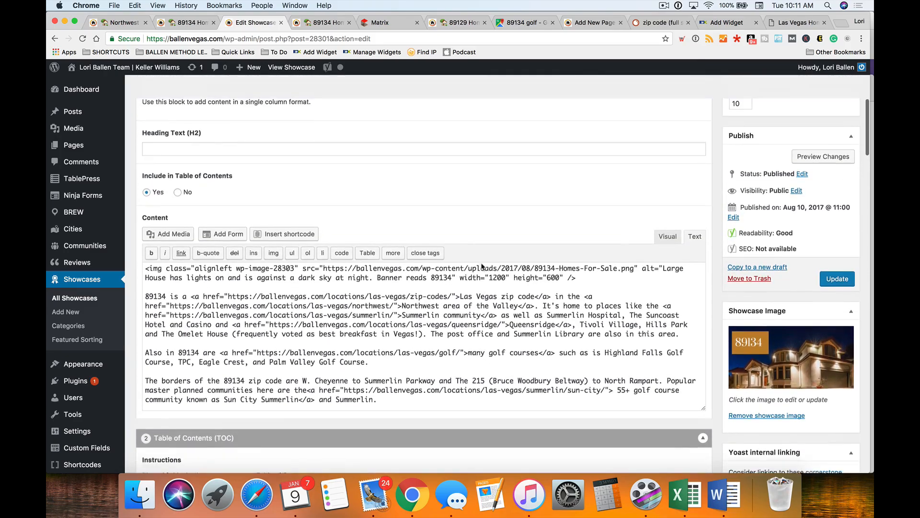
{"action": "left_click", "coordinate": [666, 240]}
{"action": "scroll", "coordinate": [424, 321], "scroll_direction": "down", "scroll_amount": 3}
{"action": "scroll", "coordinate": [424, 321], "scroll_direction": "down", "scroll_amount": 5}
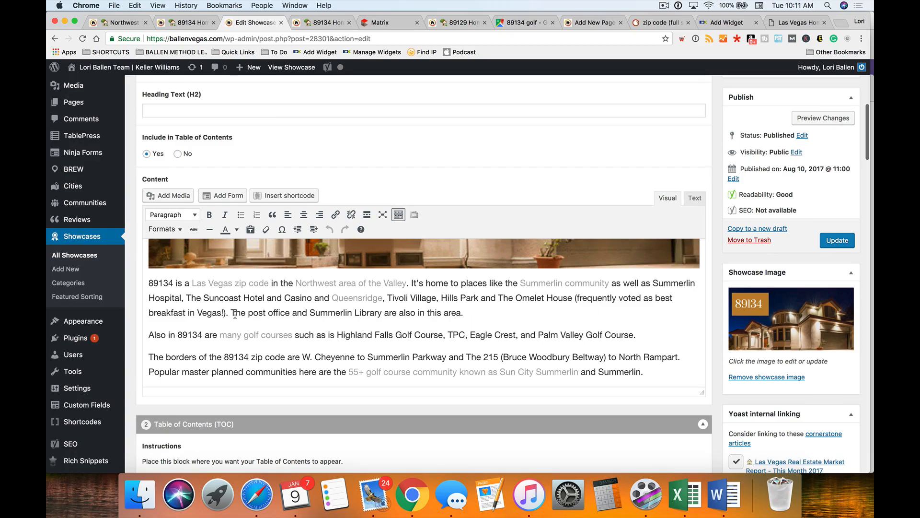
{"action": "key", "text": "Return"}
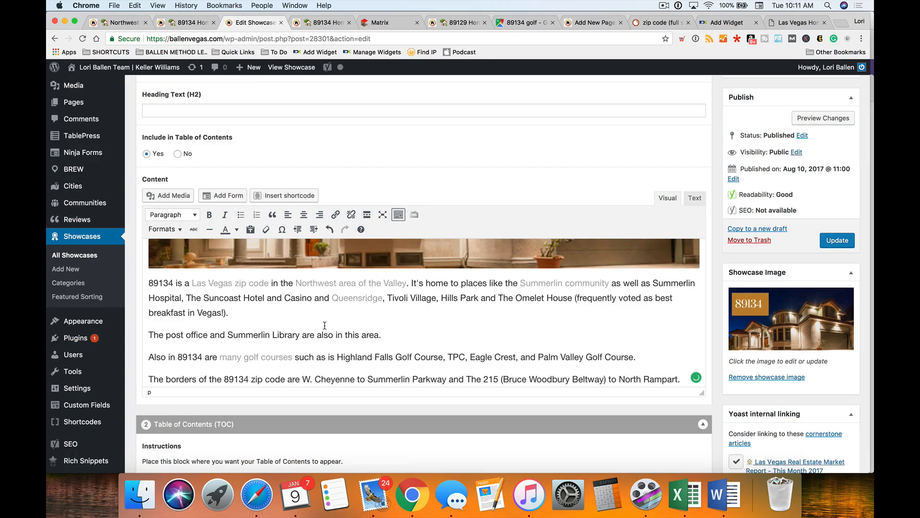
{"action": "scroll", "coordinate": [326, 327], "scroll_direction": "down", "scroll_amount": 2}
{"action": "scroll", "coordinate": [332, 344], "scroll_direction": "down", "scroll_amount": 4}
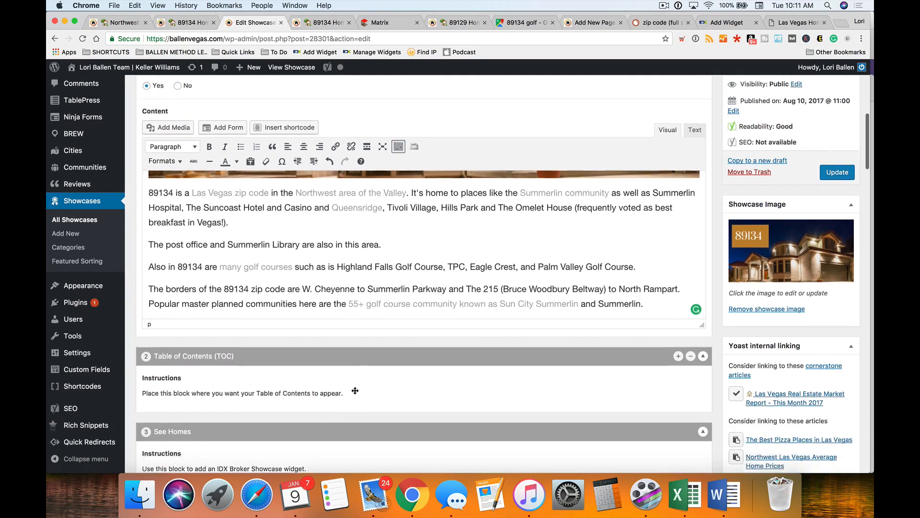
{"action": "scroll", "coordinate": [355, 393], "scroll_direction": "up", "scroll_amount": 3}
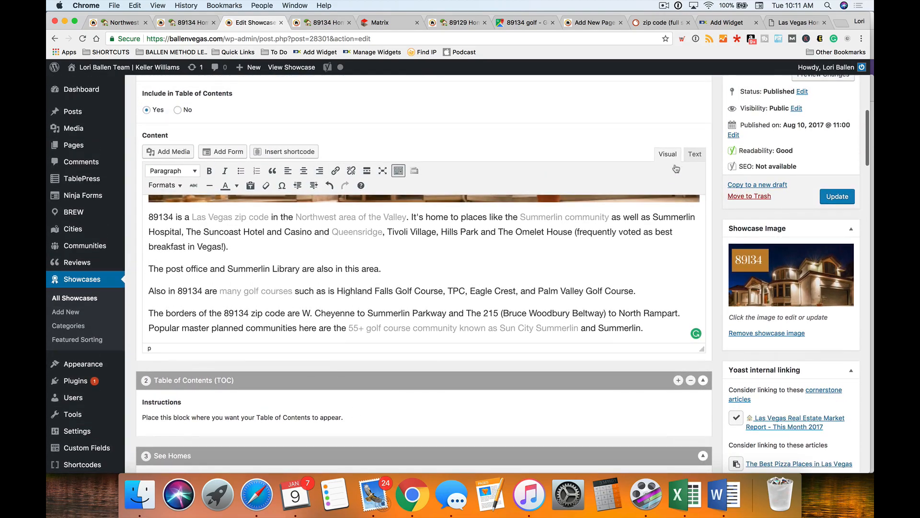
- Check the HTML source, then delete the house banner image and the blank line above the intro
{"action": "left_click", "coordinate": [695, 161]}
{"action": "scroll", "coordinate": [347, 318], "scroll_direction": "down", "scroll_amount": 1}
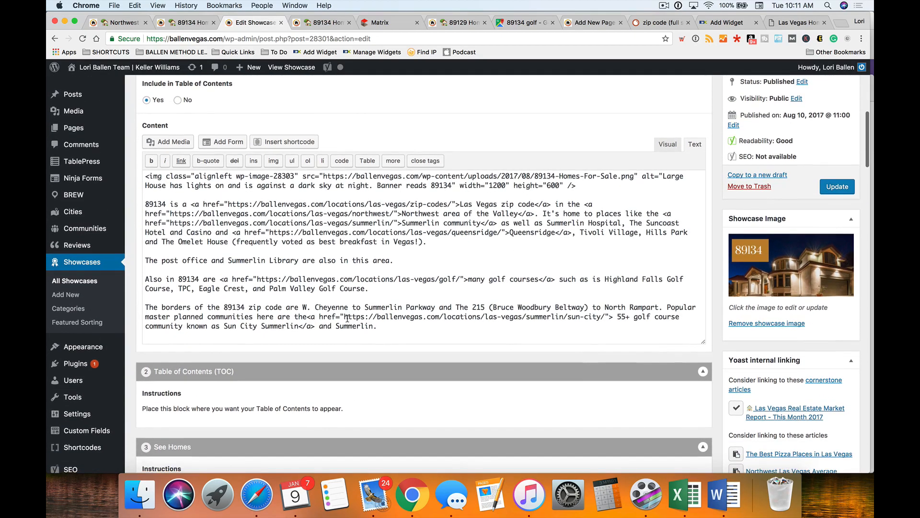
{"action": "left_click", "coordinate": [667, 144]}
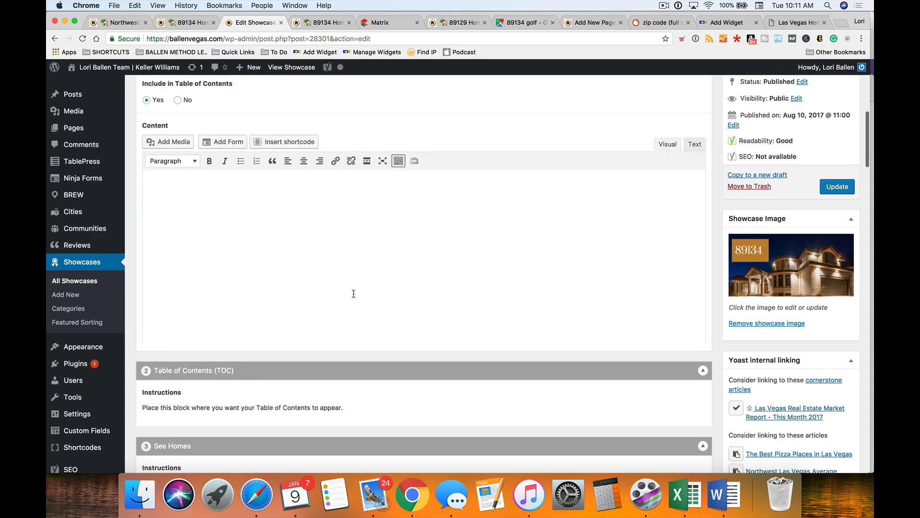
{"action": "scroll", "coordinate": [353, 294], "scroll_direction": "down", "scroll_amount": 3}
{"action": "scroll", "coordinate": [353, 294], "scroll_direction": "down", "scroll_amount": 10}
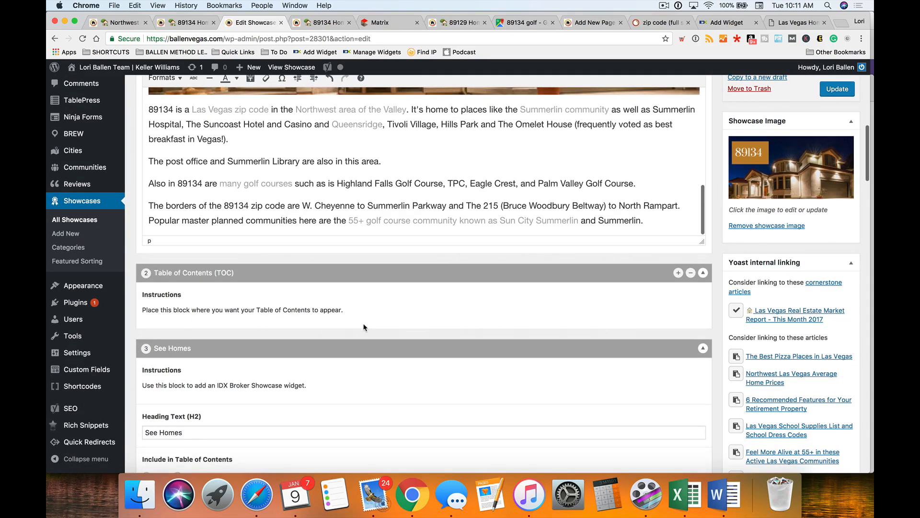
{"action": "scroll", "coordinate": [328, 365], "scroll_direction": "down", "scroll_amount": 8}
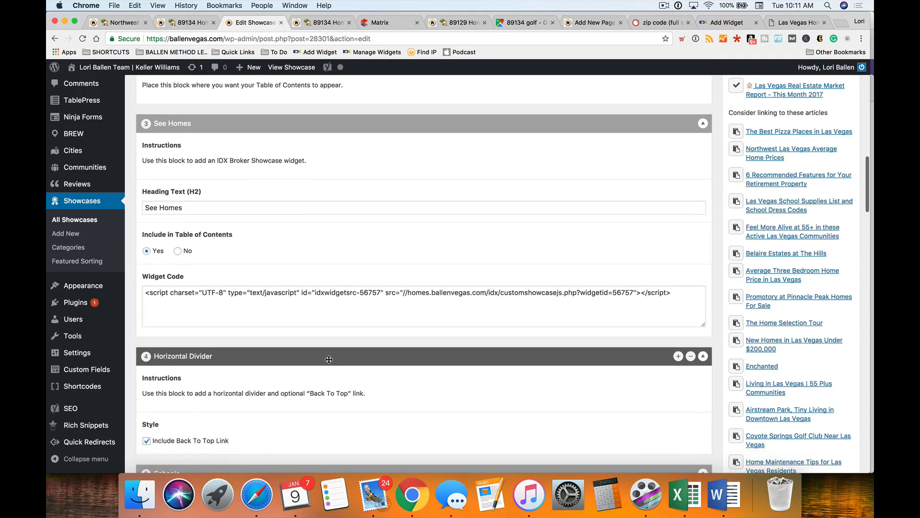
{"action": "scroll", "coordinate": [329, 359], "scroll_direction": "up", "scroll_amount": 17}
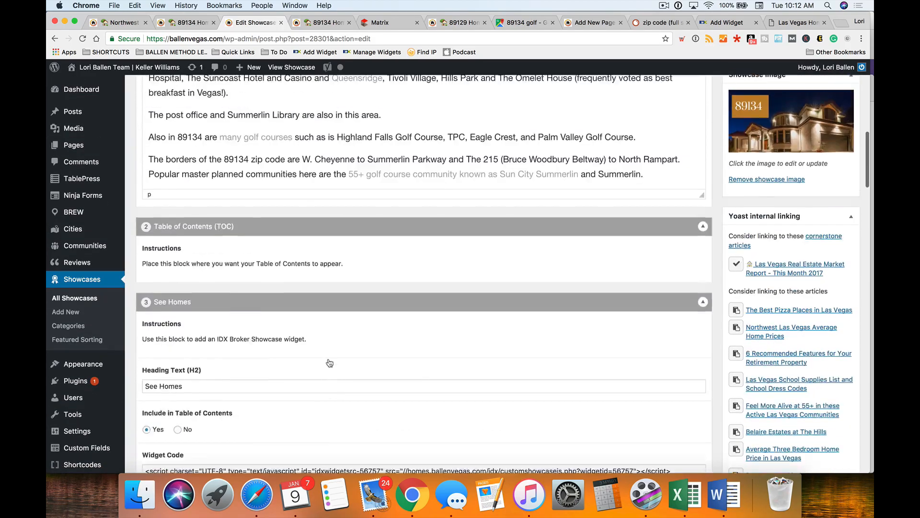
{"action": "scroll", "coordinate": [330, 363], "scroll_direction": "up", "scroll_amount": 1}
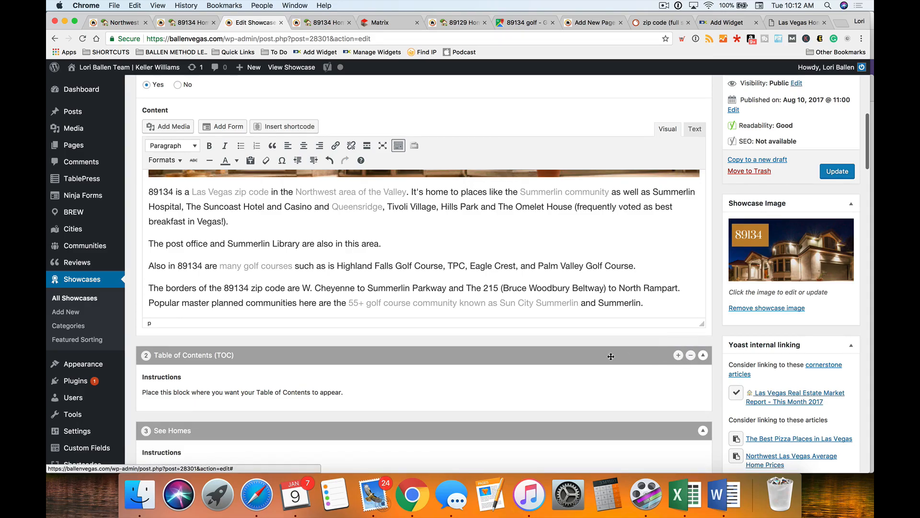
{"action": "scroll", "coordinate": [349, 280], "scroll_direction": "down", "scroll_amount": 4}
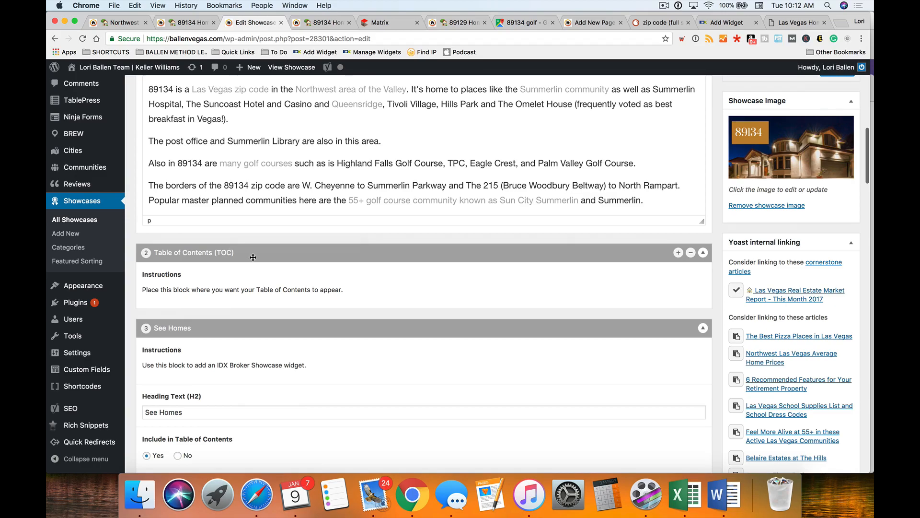
{"action": "scroll", "coordinate": [250, 269], "scroll_direction": "up", "scroll_amount": 4}
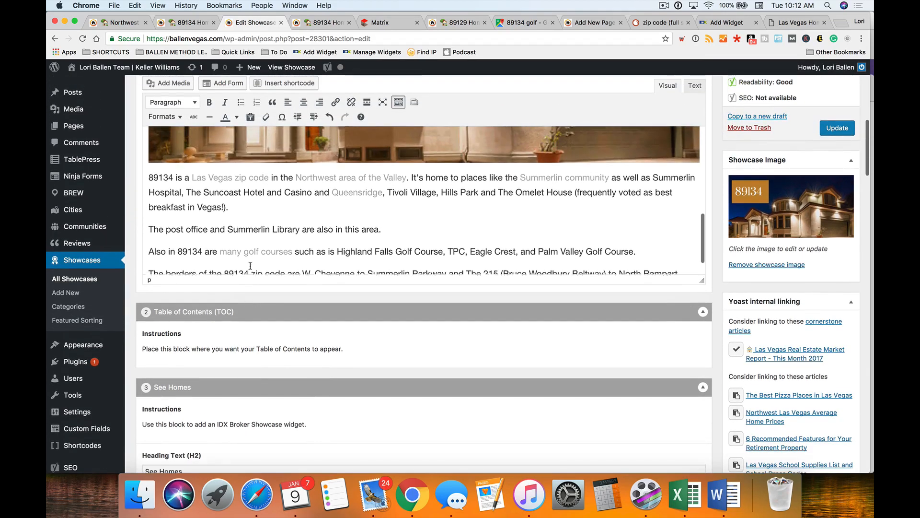
{"action": "left_click", "coordinate": [272, 153]}
{"action": "key", "text": "BackSpace"}
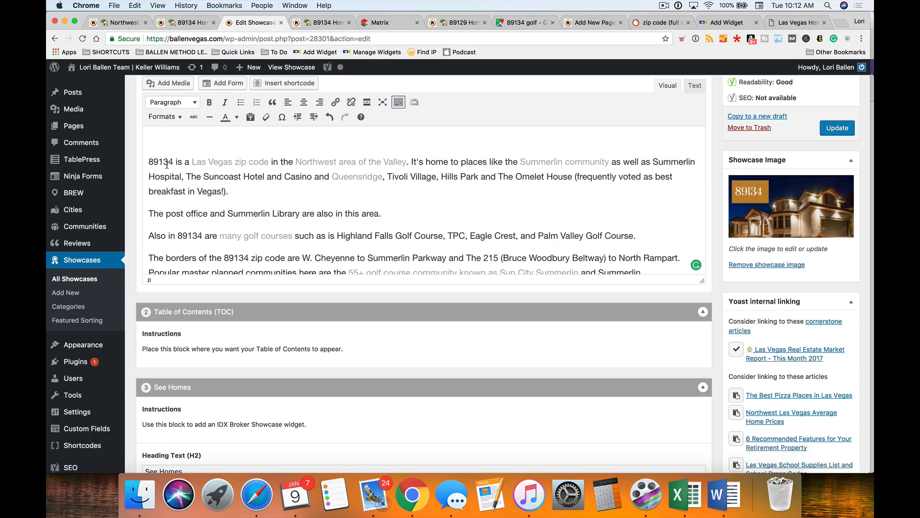
{"action": "key", "text": "Delete"}
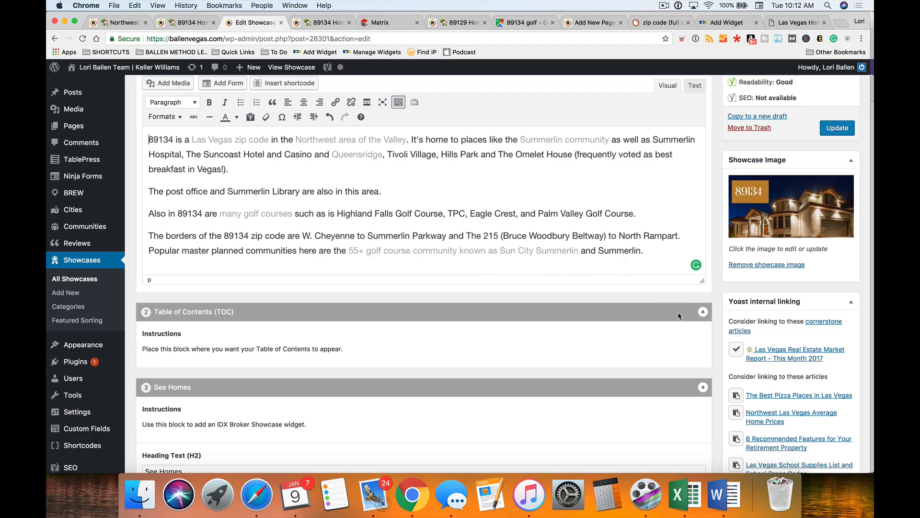
{"action": "left_click", "coordinate": [679, 312]}
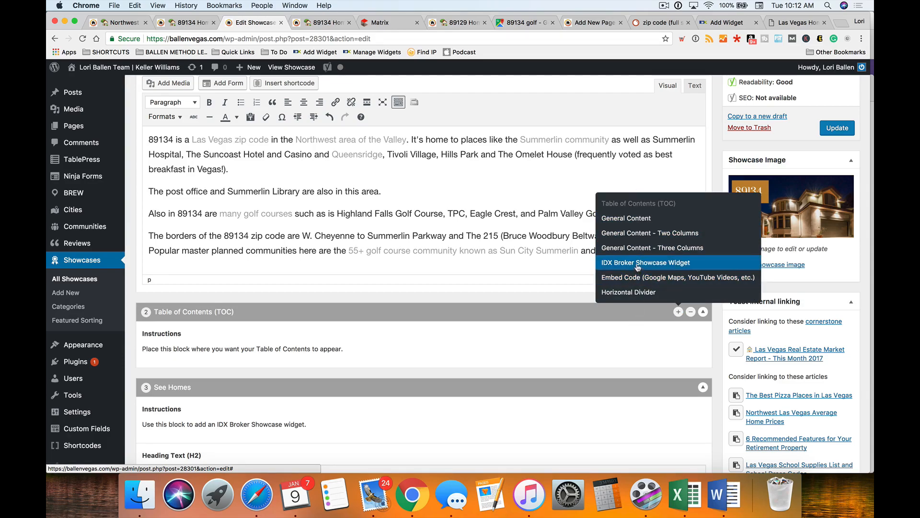
- Add a General Content block, switch it to Visual, and paste in the 89134 house banner
{"action": "left_click", "coordinate": [638, 219]}
{"action": "scroll", "coordinate": [575, 322], "scroll_direction": "down", "scroll_amount": 5}
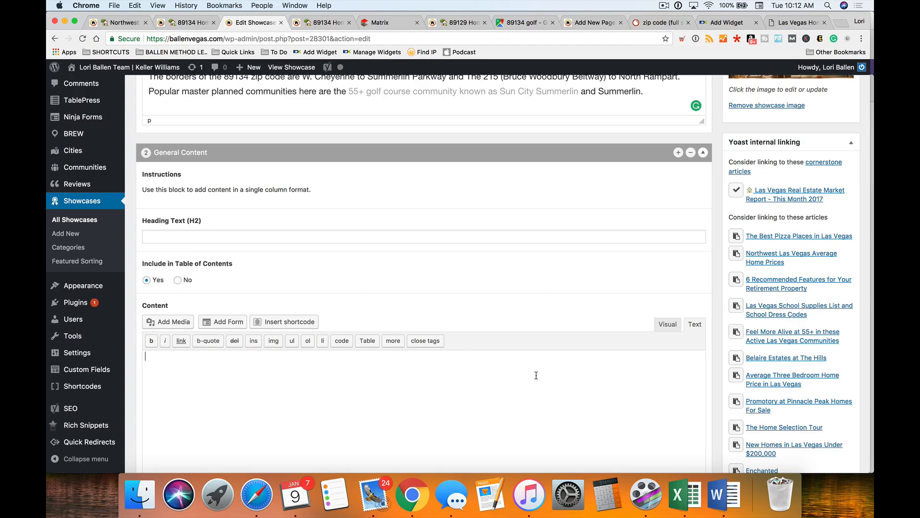
{"action": "scroll", "coordinate": [489, 369], "scroll_direction": "up", "scroll_amount": 5}
{"action": "scroll", "coordinate": [489, 367], "scroll_direction": "down", "scroll_amount": 4}
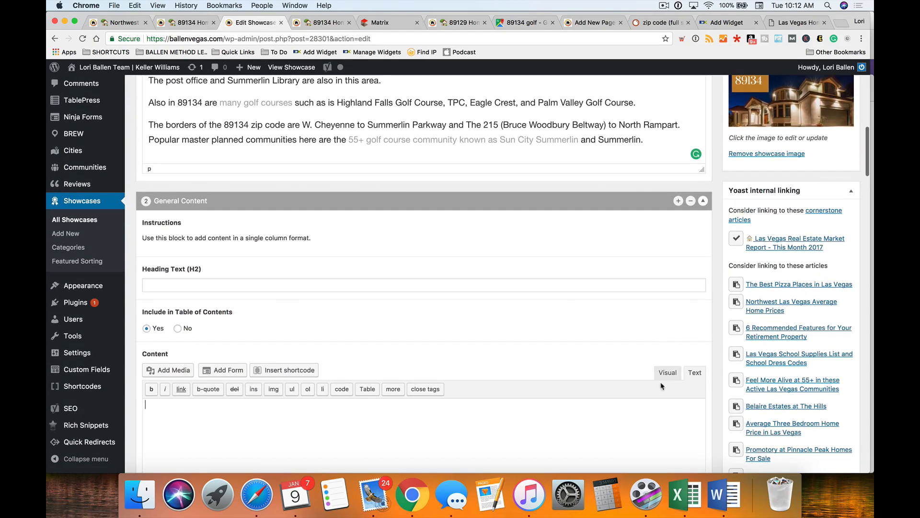
{"action": "left_click", "coordinate": [666, 372]}
{"action": "scroll", "coordinate": [660, 336], "scroll_direction": "down", "scroll_amount": 3}
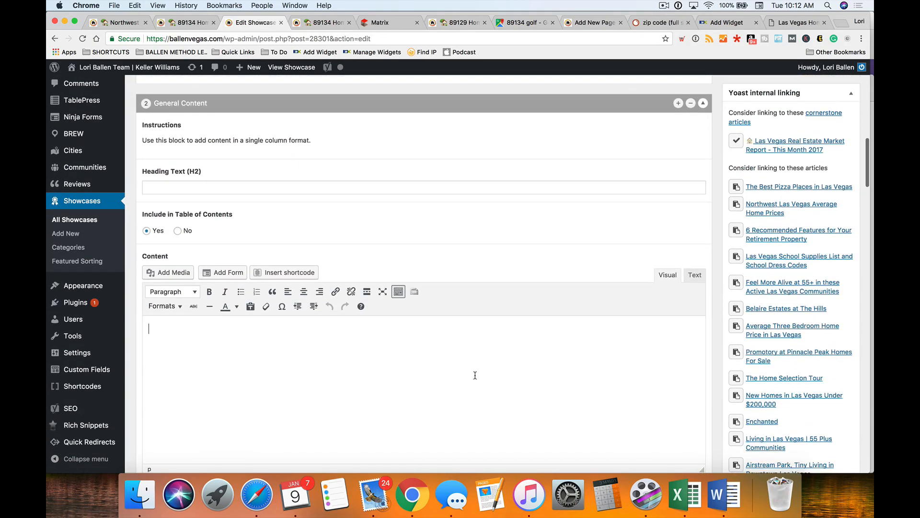
{"action": "key", "text": "super+v"}
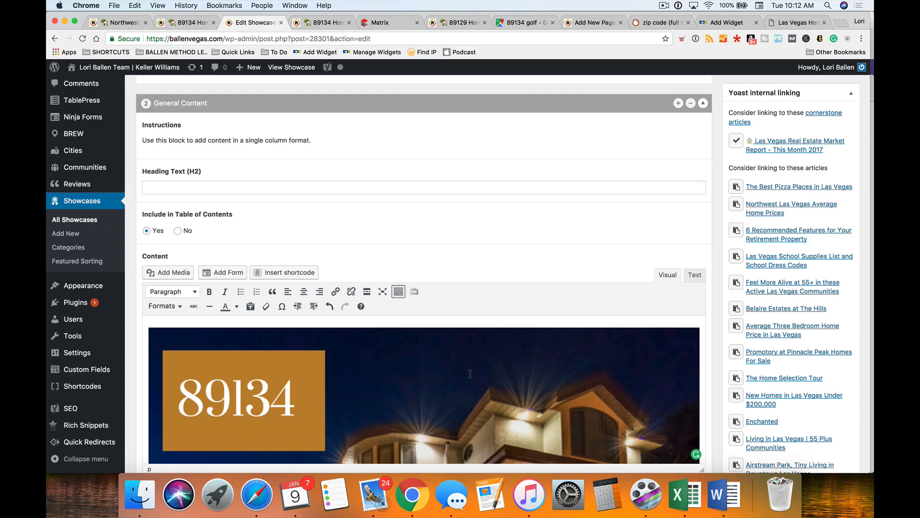
{"action": "scroll", "coordinate": [471, 373], "scroll_direction": "down", "scroll_amount": 3}
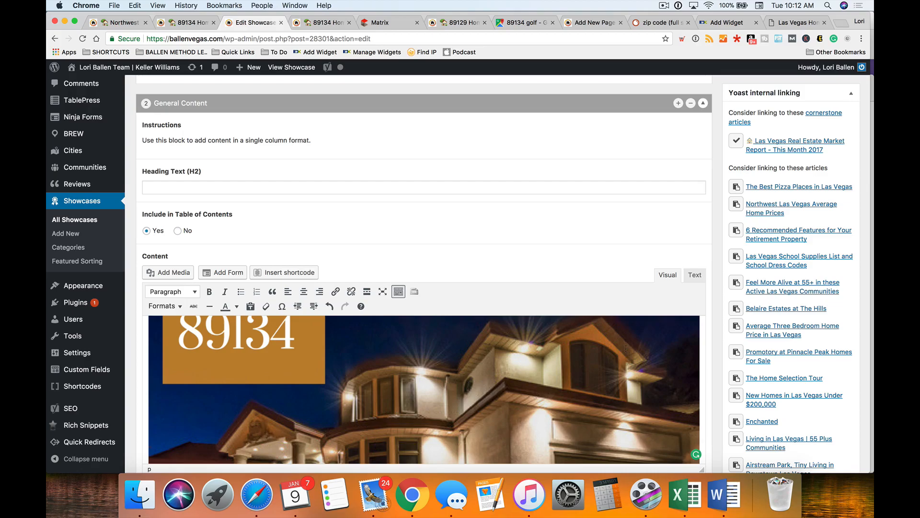
{"action": "scroll", "coordinate": [445, 367], "scroll_direction": "up", "scroll_amount": 10}
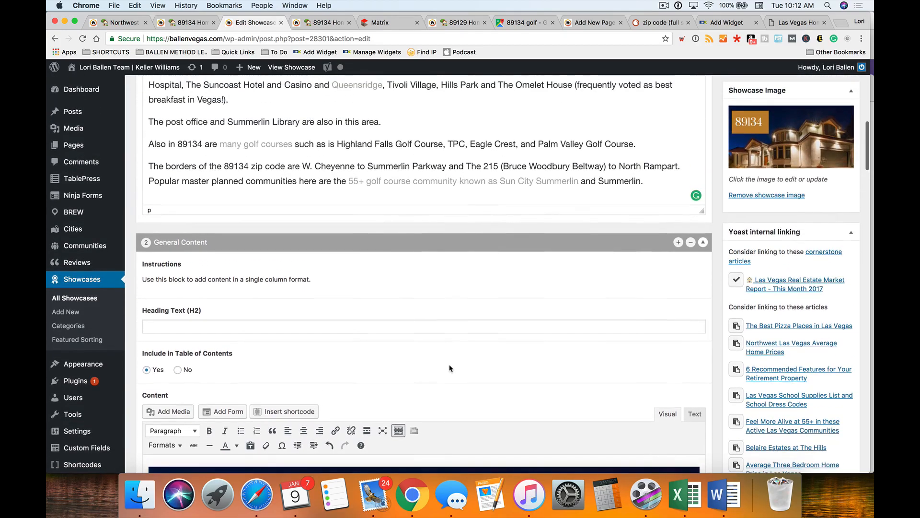
{"action": "scroll", "coordinate": [474, 355], "scroll_direction": "up", "scroll_amount": 2}
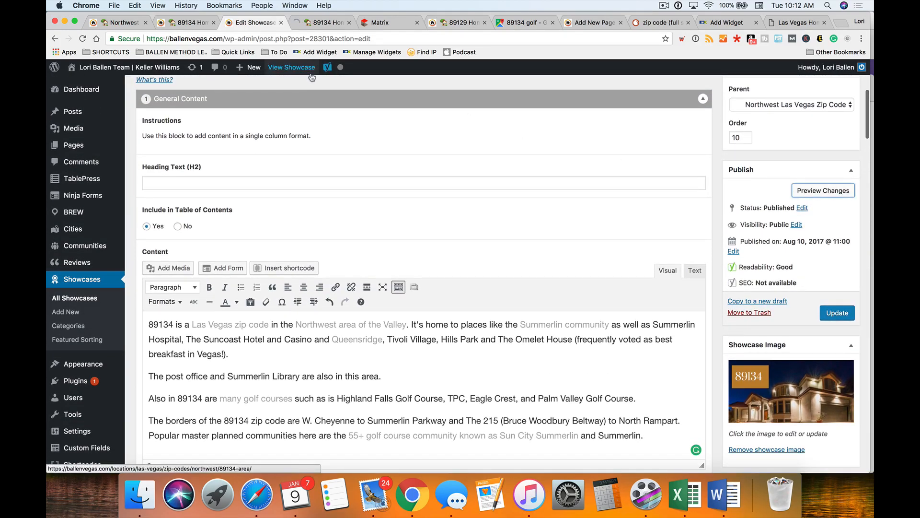
- Scroll the 89134 preview to check that the house banner sits below the opening paragraphs
{"action": "left_click", "coordinate": [328, 23]}
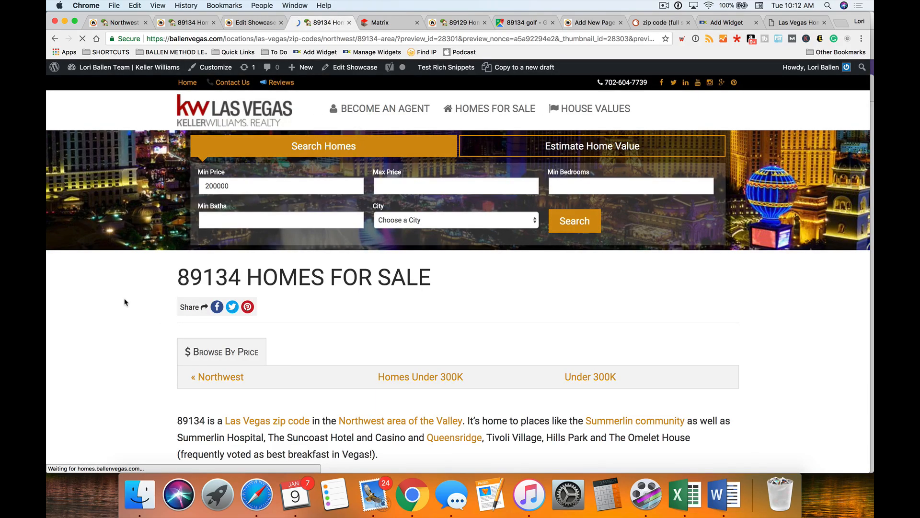
{"action": "scroll", "coordinate": [124, 302], "scroll_direction": "down", "scroll_amount": 6}
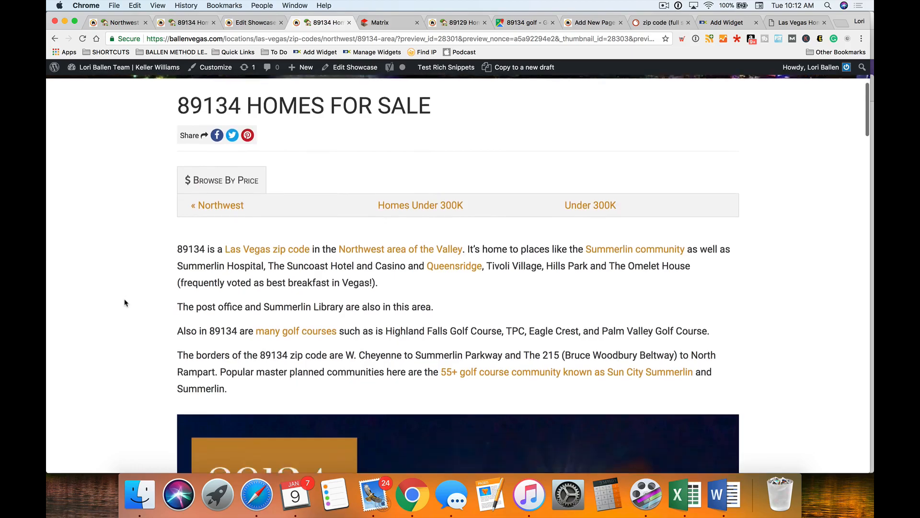
{"action": "scroll", "coordinate": [124, 302], "scroll_direction": "down", "scroll_amount": 7}
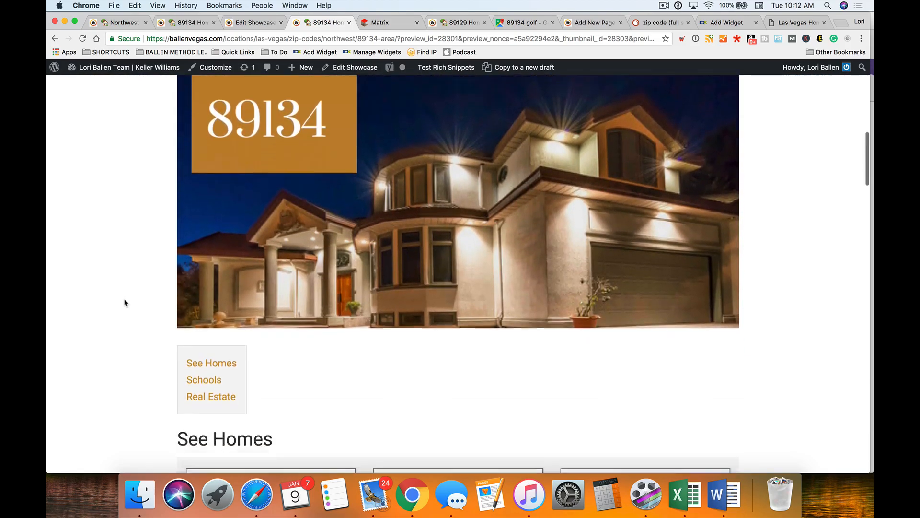
{"action": "scroll", "coordinate": [101, 283], "scroll_direction": "up", "scroll_amount": 12}
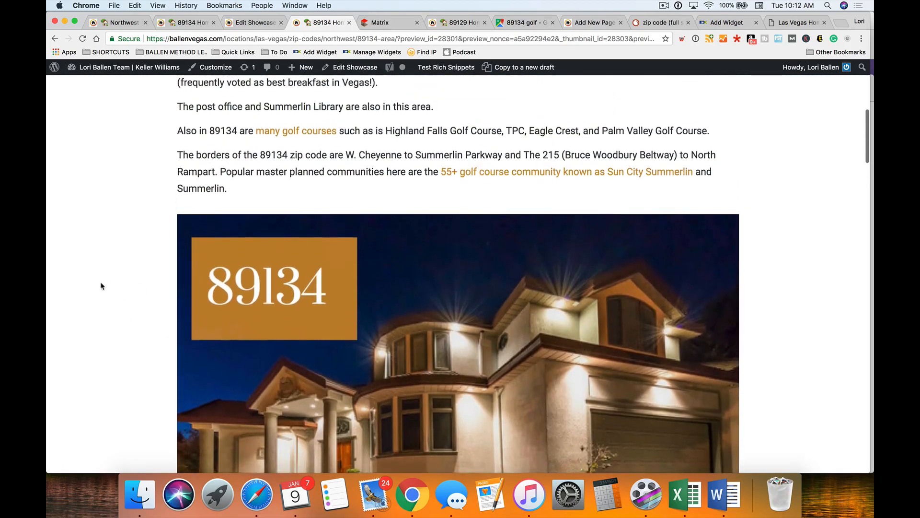
{"action": "scroll", "coordinate": [101, 285], "scroll_direction": "down", "scroll_amount": 4}
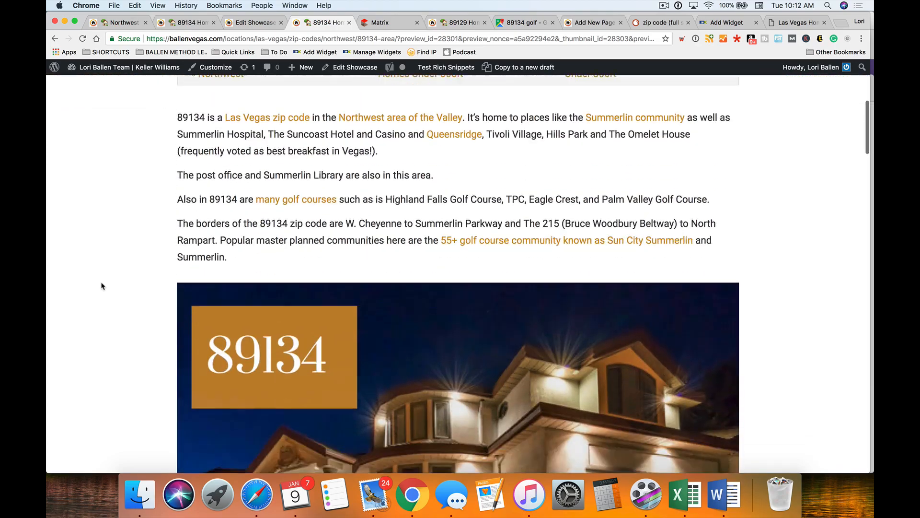
- Go back to the Edit Showcase tab and place the caret in the second General Content block
{"action": "left_click", "coordinate": [255, 22]}
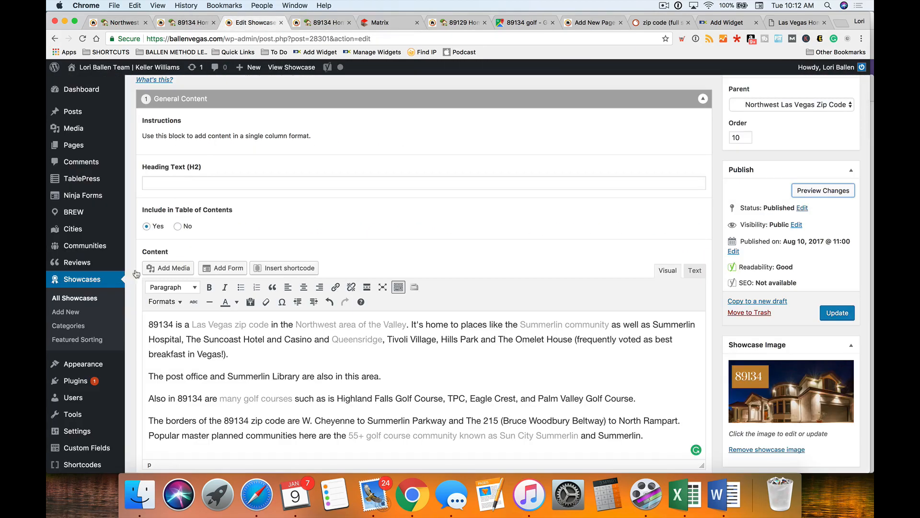
{"action": "scroll", "coordinate": [469, 286], "scroll_direction": "up", "scroll_amount": 3}
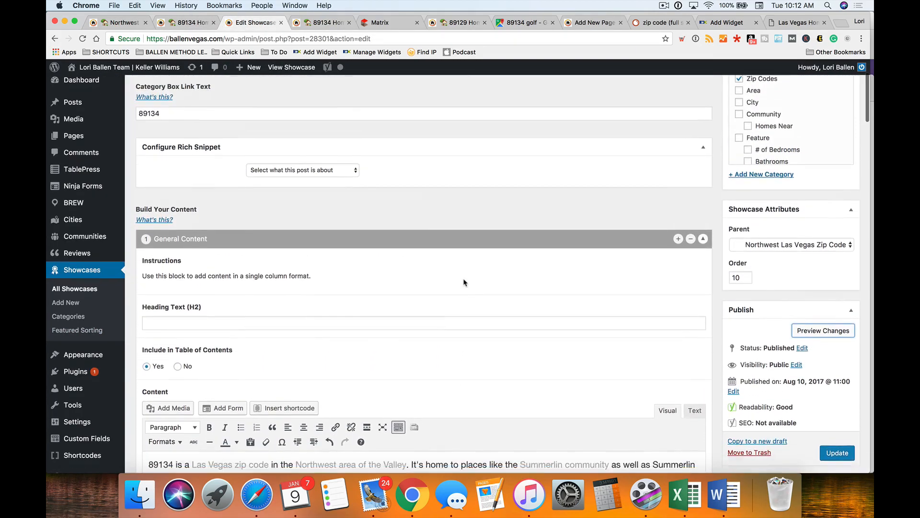
{"action": "scroll", "coordinate": [465, 284], "scroll_direction": "down", "scroll_amount": 3}
{"action": "scroll", "coordinate": [464, 282], "scroll_direction": "down", "scroll_amount": 3}
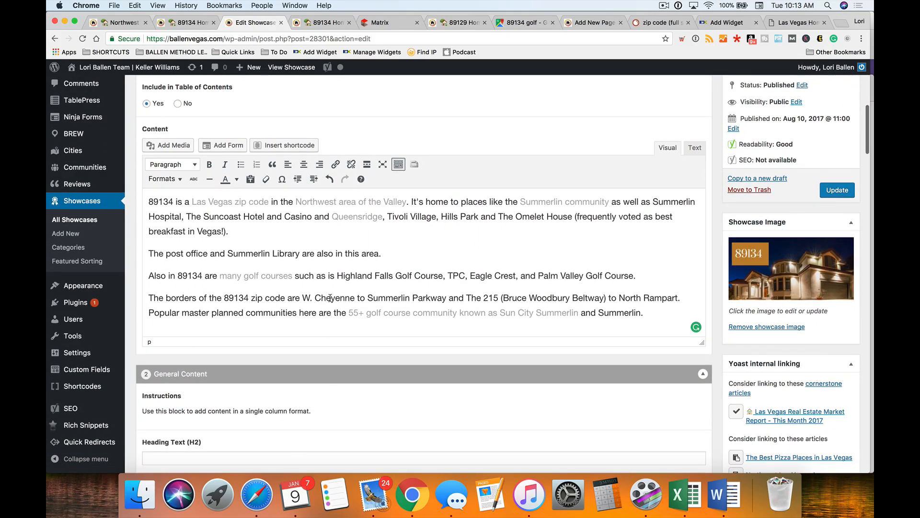
{"action": "scroll", "coordinate": [329, 298], "scroll_direction": "down", "scroll_amount": 6}
{"action": "left_click", "coordinate": [316, 366]}
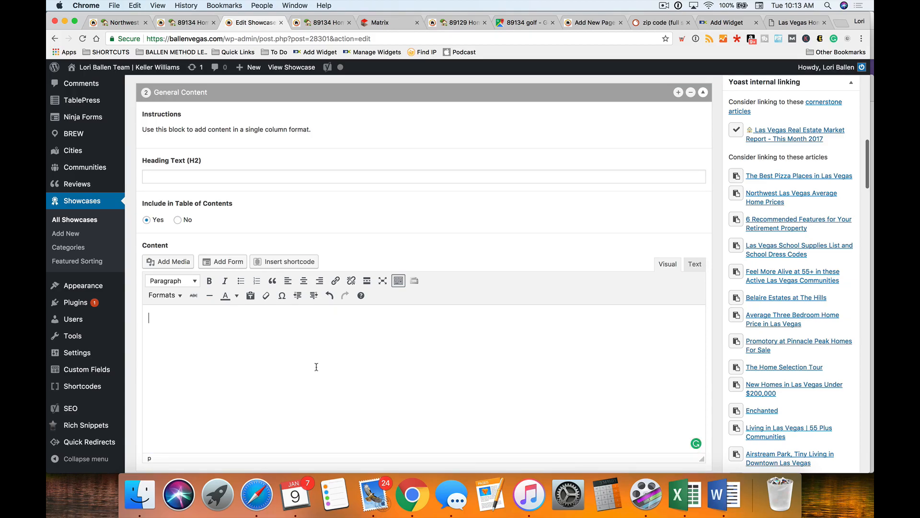
- Paste the house banner at the top of the first block, then cut it back out
{"action": "scroll", "coordinate": [287, 343], "scroll_direction": "up", "scroll_amount": 5}
{"action": "scroll", "coordinate": [151, 181], "scroll_direction": "up", "scroll_amount": 1}
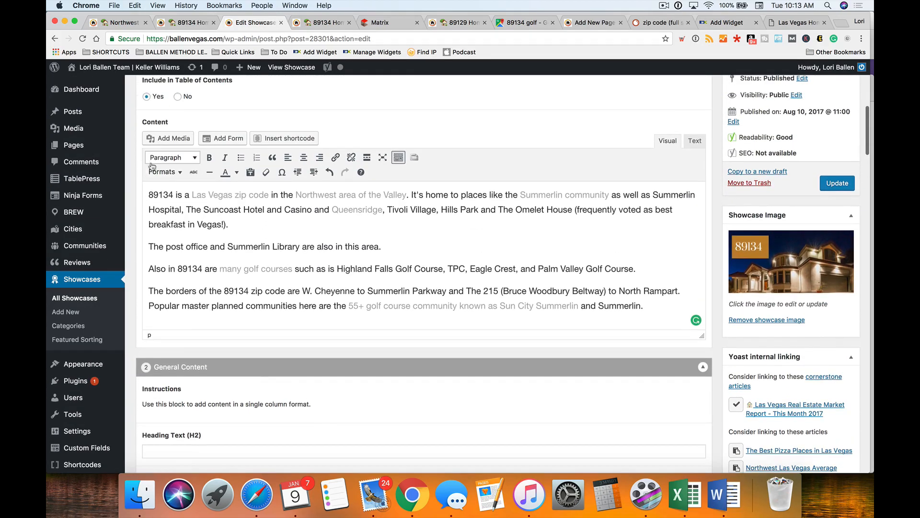
{"action": "key", "text": "super+v"}
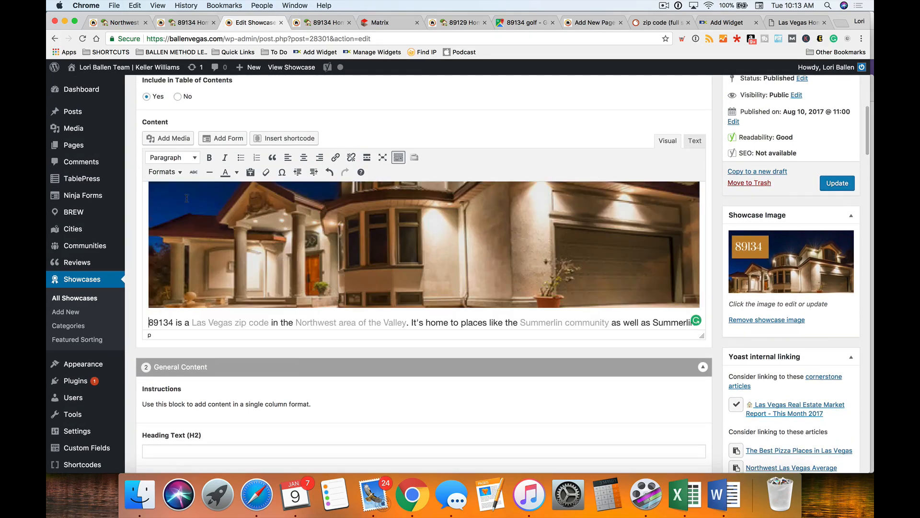
{"action": "scroll", "coordinate": [205, 198], "scroll_direction": "down", "scroll_amount": 2}
{"action": "scroll", "coordinate": [205, 204], "scroll_direction": "down", "scroll_amount": 6}
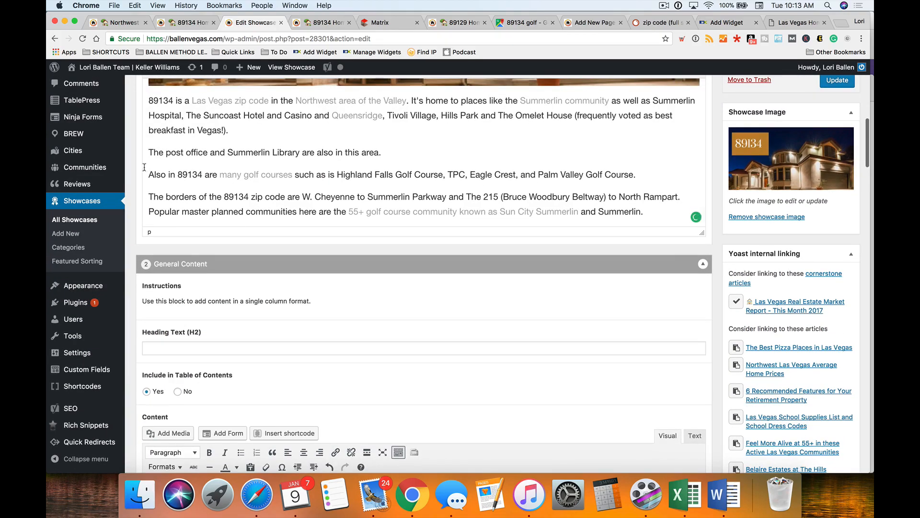
{"action": "left_click", "coordinate": [670, 208], "text": "shift"}
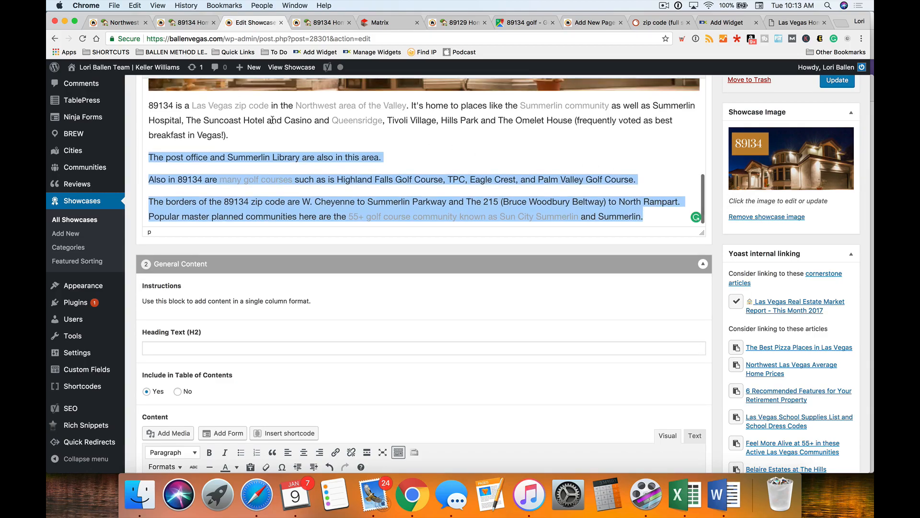
{"action": "left_click", "coordinate": [265, 84]}
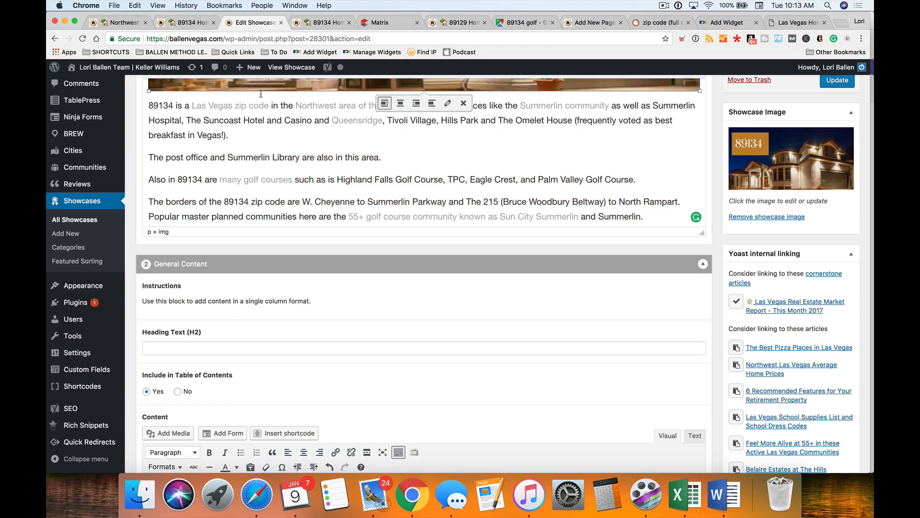
{"action": "key", "text": "super+x"}
- Paste the banner on a new line after 'Vegas!).' and delete the empty line at the top
{"action": "left_click", "coordinate": [252, 193]}
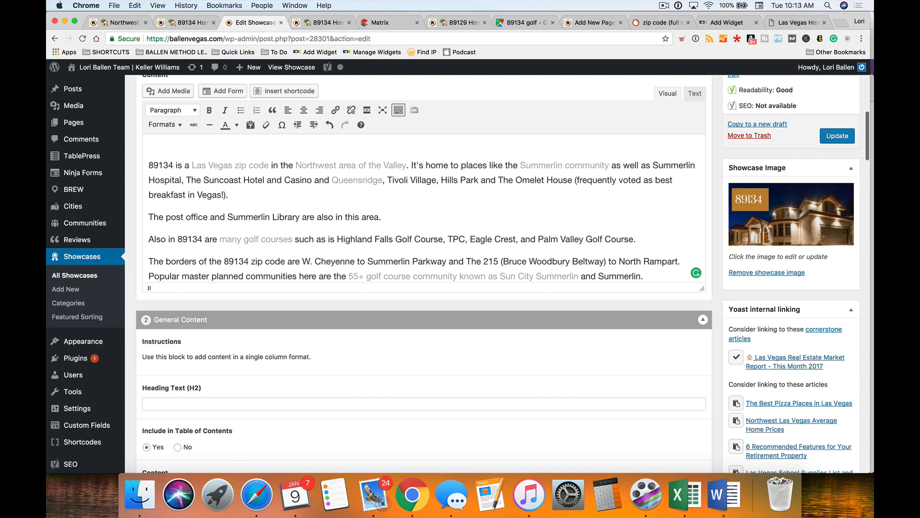
{"action": "key", "text": "Return"}
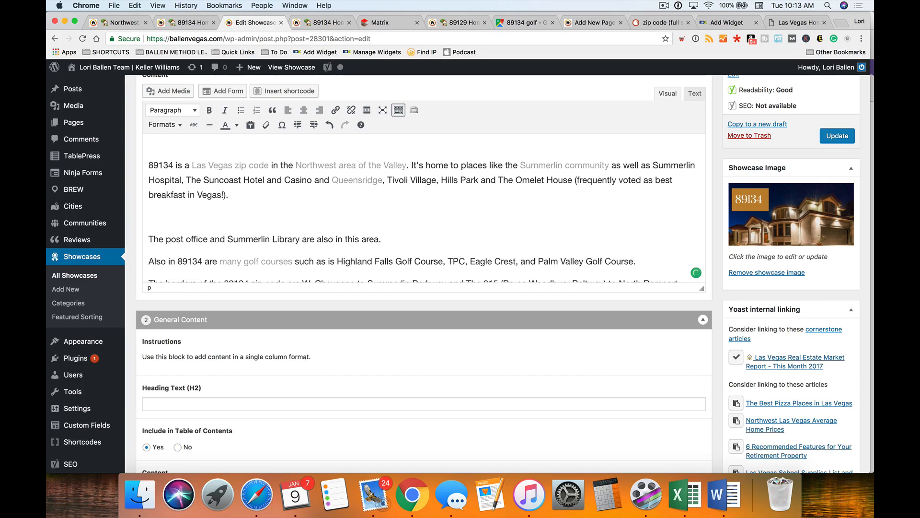
{"action": "key", "text": "super+v"}
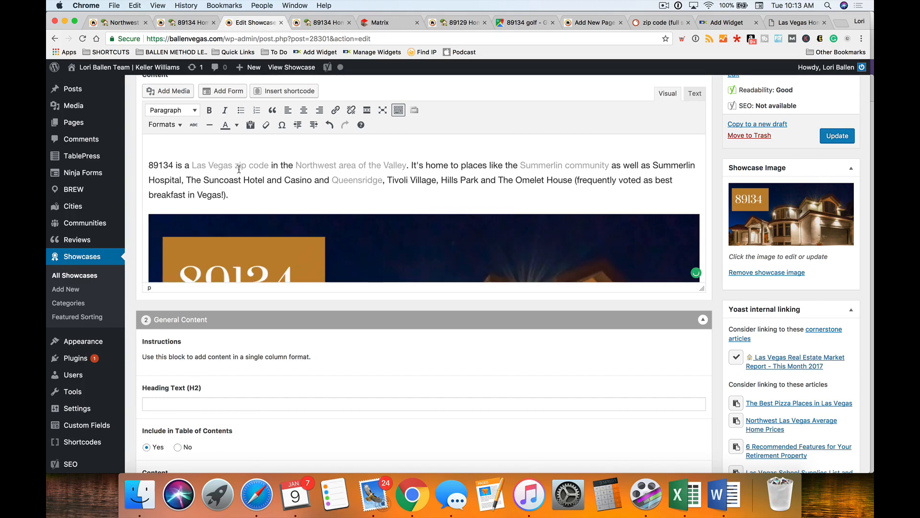
{"action": "left_click", "coordinate": [150, 163]}
{"action": "key", "text": "BackSpace"}
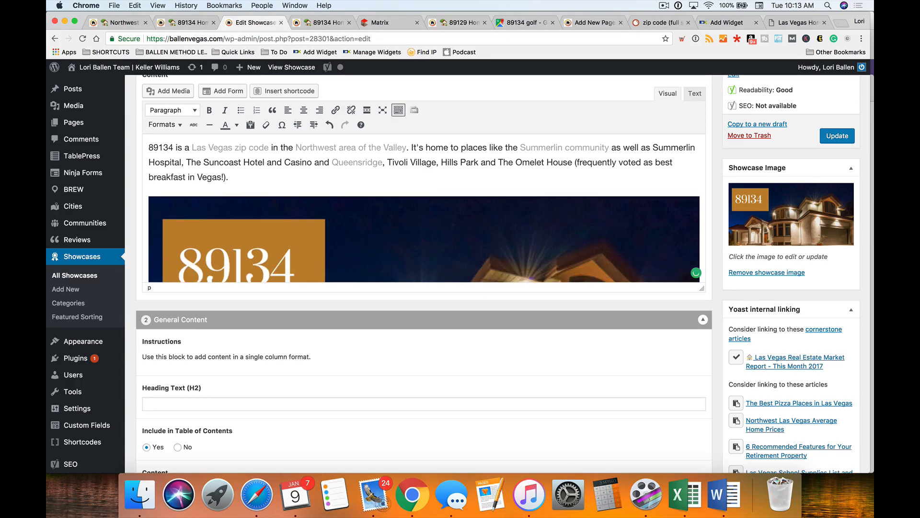
{"action": "scroll", "coordinate": [403, 211], "scroll_direction": "down", "scroll_amount": 10}
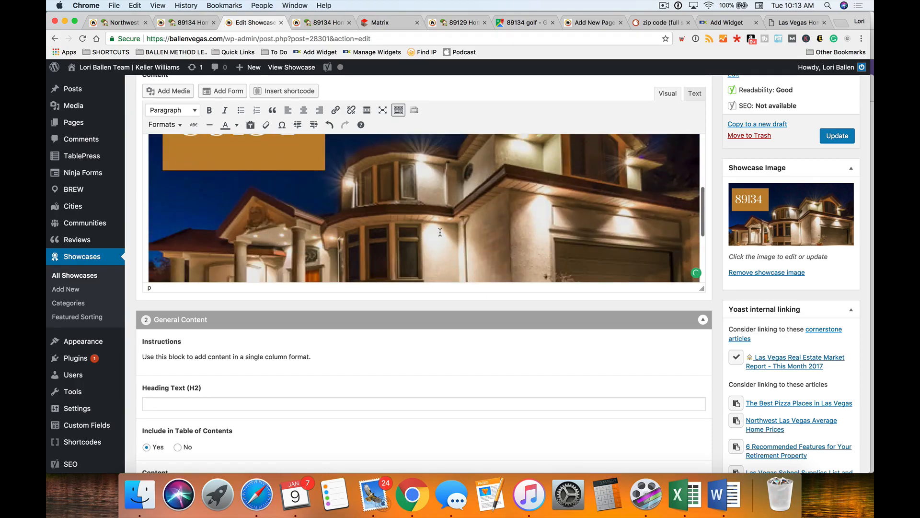
{"action": "scroll", "coordinate": [537, 307], "scroll_direction": "down", "scroll_amount": 2}
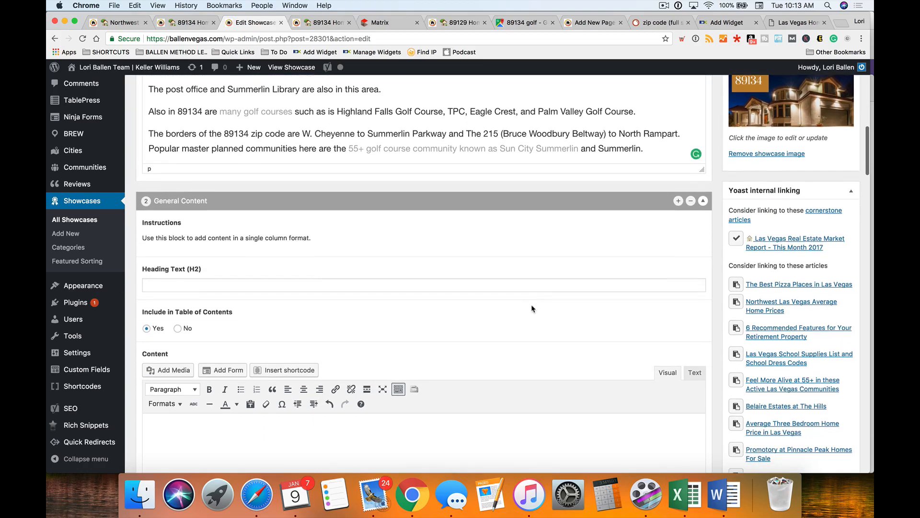
{"action": "scroll", "coordinate": [565, 302], "scroll_direction": "down", "scroll_amount": 3}
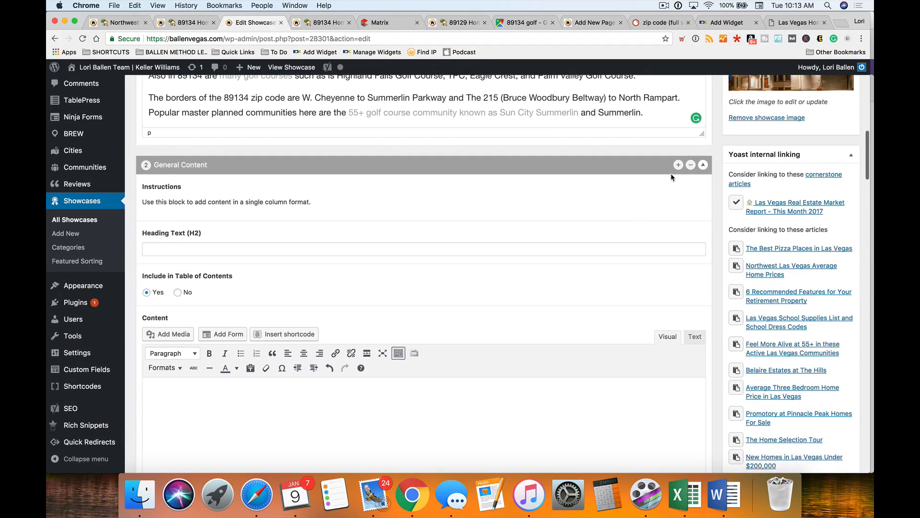
- Remove the empty General Content block, Update the showcase, and view the 89134 preview
{"action": "left_click", "coordinate": [691, 163]}
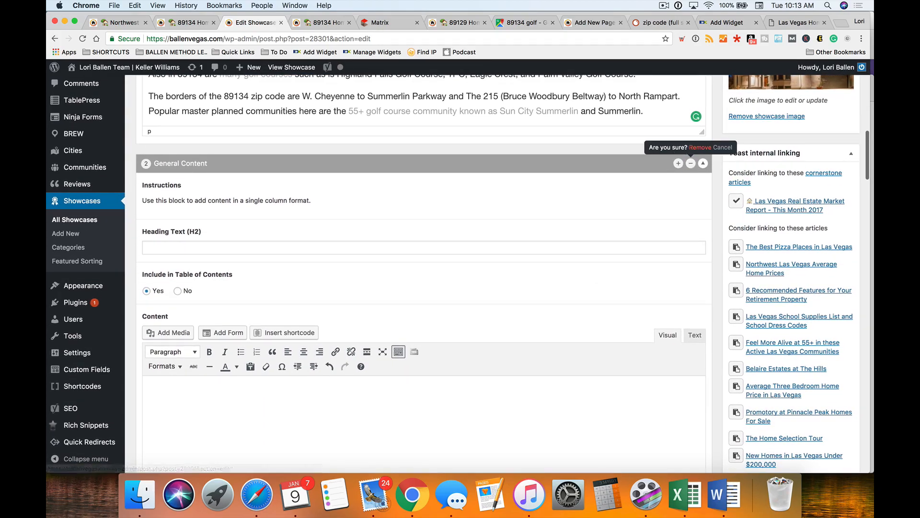
{"action": "left_click", "coordinate": [698, 147]}
{"action": "scroll", "coordinate": [615, 252], "scroll_direction": "up", "scroll_amount": 8}
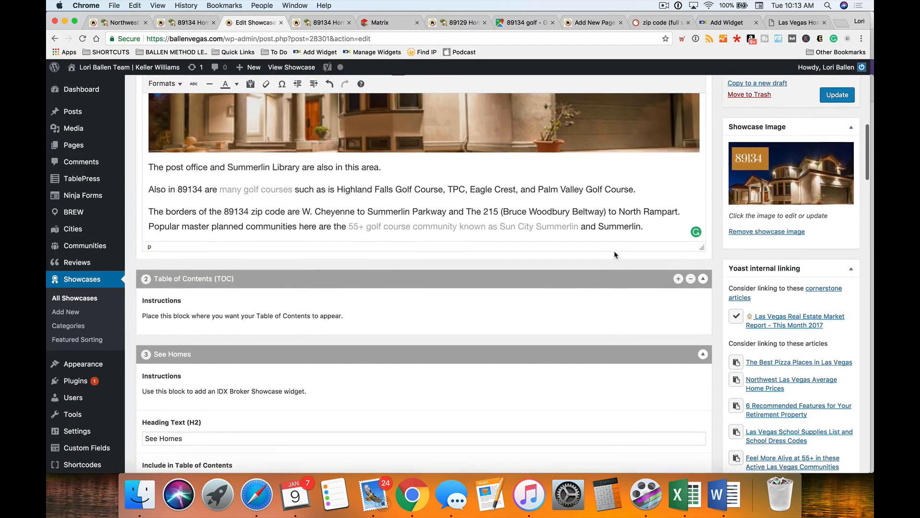
{"action": "scroll", "coordinate": [613, 256], "scroll_direction": "up", "scroll_amount": 10}
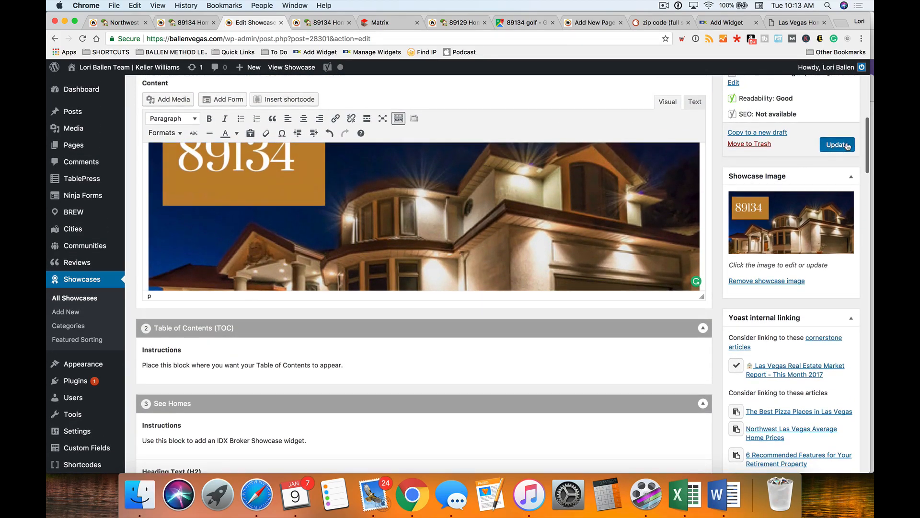
{"action": "left_click", "coordinate": [846, 145]}
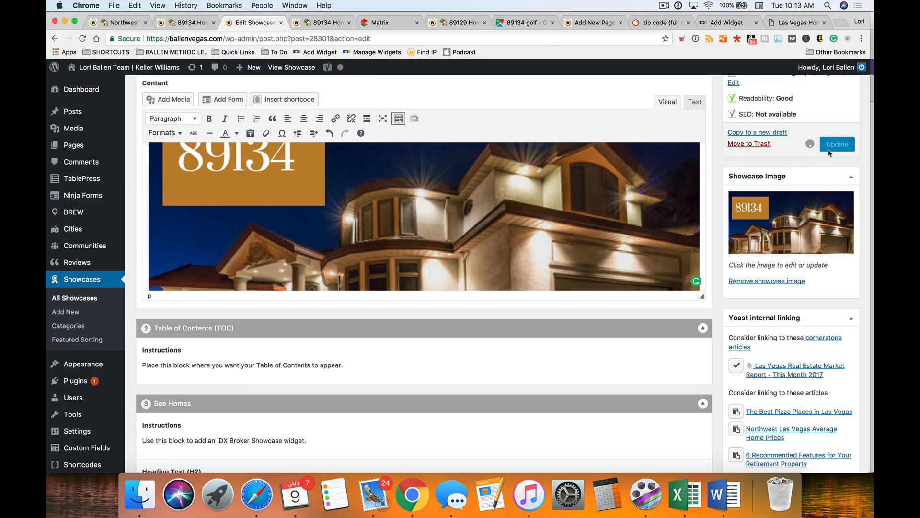
{"action": "left_click", "coordinate": [328, 23]}
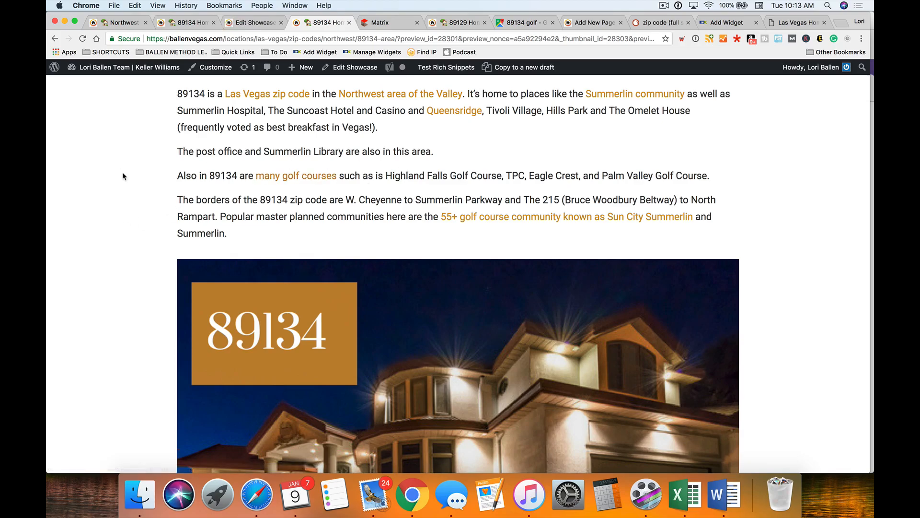
- Reload the 89134 preview page to show the latest changes
{"action": "scroll", "coordinate": [122, 171], "scroll_direction": "up", "scroll_amount": 3}
{"action": "scroll", "coordinate": [110, 168], "scroll_direction": "down", "scroll_amount": 2}
{"action": "right_click", "coordinate": [102, 164]}
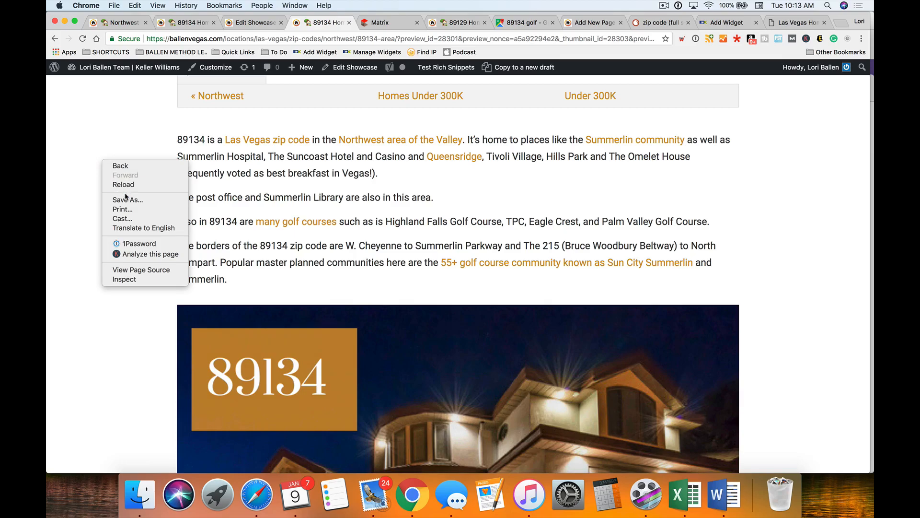
{"action": "left_click", "coordinate": [126, 185]}
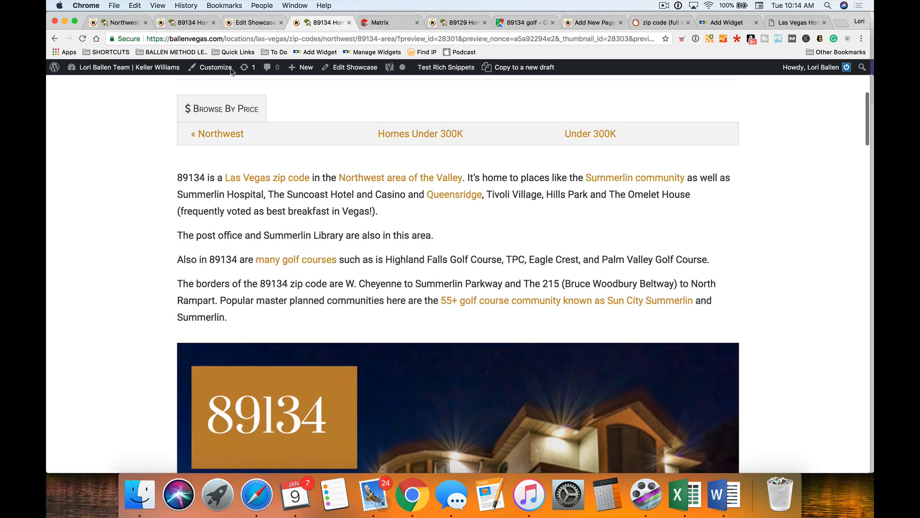
- Update the showcase again, close the outdated preview, and open the live 89134 page
{"action": "left_click", "coordinate": [254, 22]}
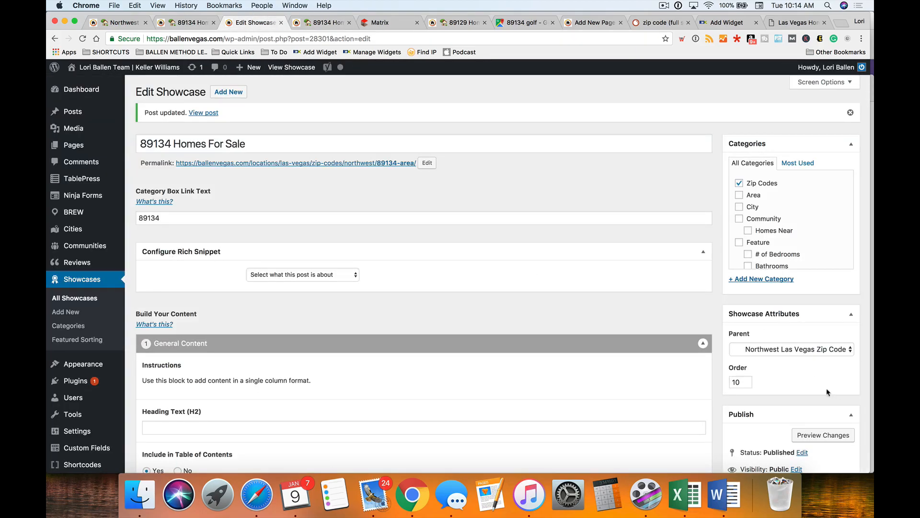
{"action": "scroll", "coordinate": [588, 292], "scroll_direction": "down", "scroll_amount": 10}
{"action": "left_click", "coordinate": [837, 275]}
{"action": "left_click", "coordinate": [335, 23]}
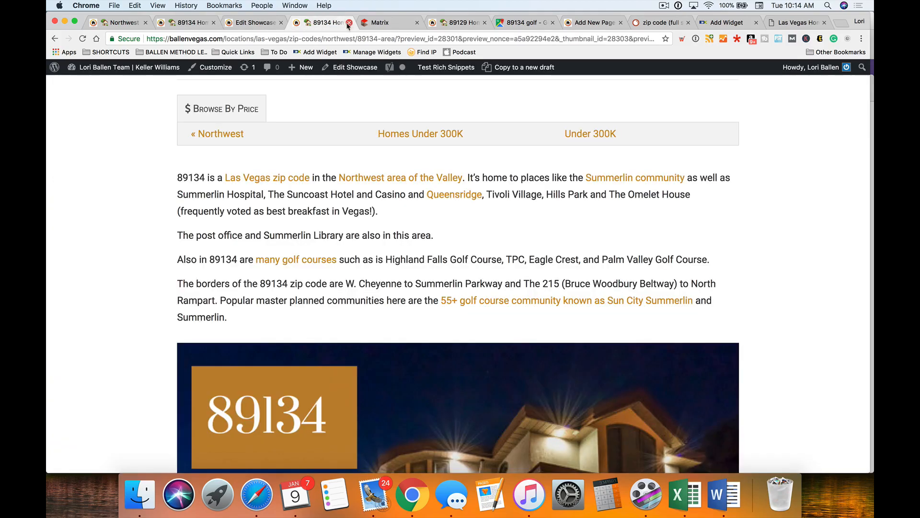
{"action": "left_click", "coordinate": [349, 23]}
{"action": "left_click", "coordinate": [255, 22]}
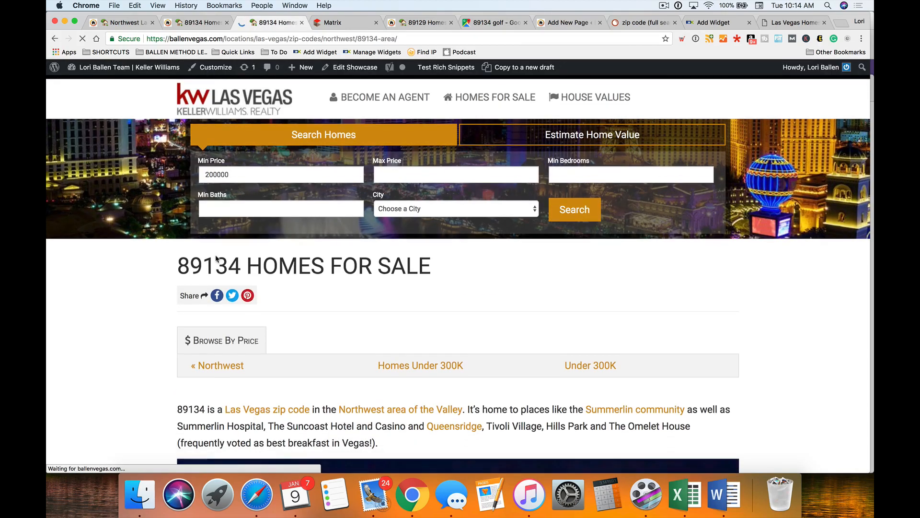
{"action": "scroll", "coordinate": [215, 254], "scroll_direction": "down", "scroll_amount": 3}
{"action": "scroll", "coordinate": [214, 254], "scroll_direction": "down", "scroll_amount": 5}
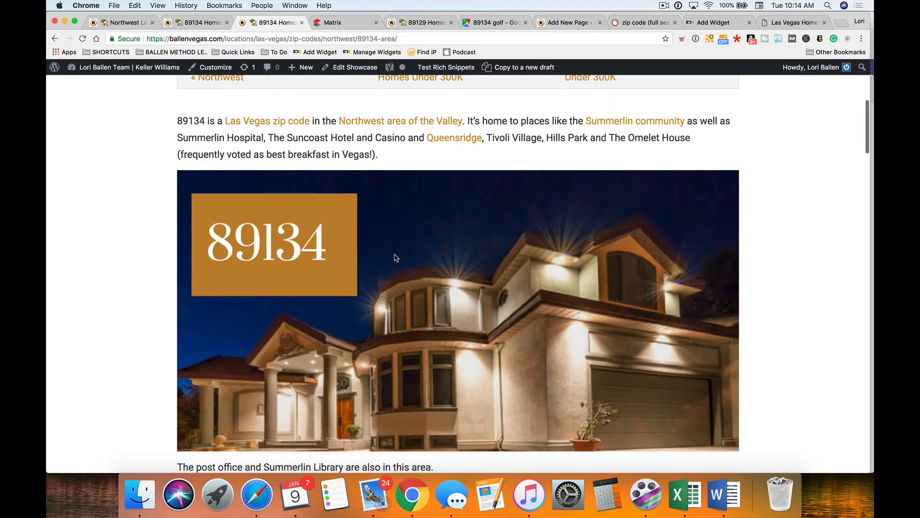
{"action": "scroll", "coordinate": [395, 257], "scroll_direction": "down", "scroll_amount": 10}
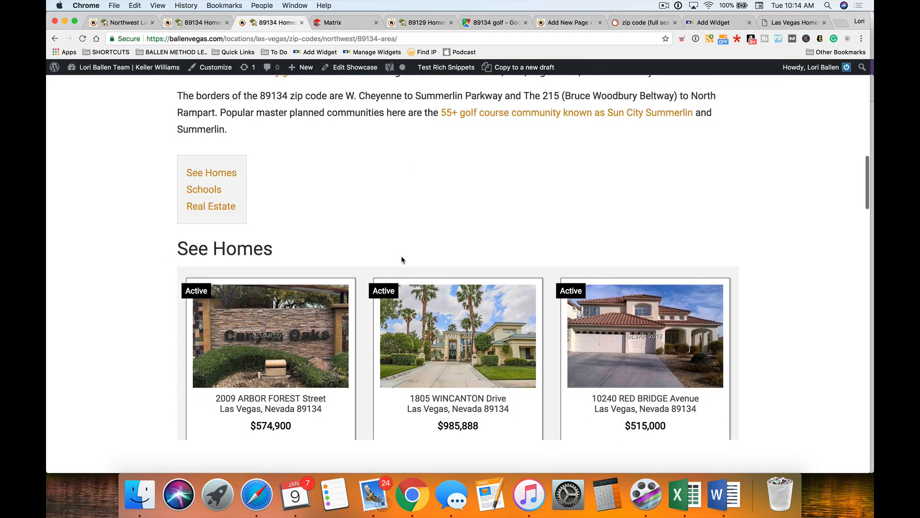
{"action": "scroll", "coordinate": [402, 260], "scroll_direction": "down", "scroll_amount": 10}
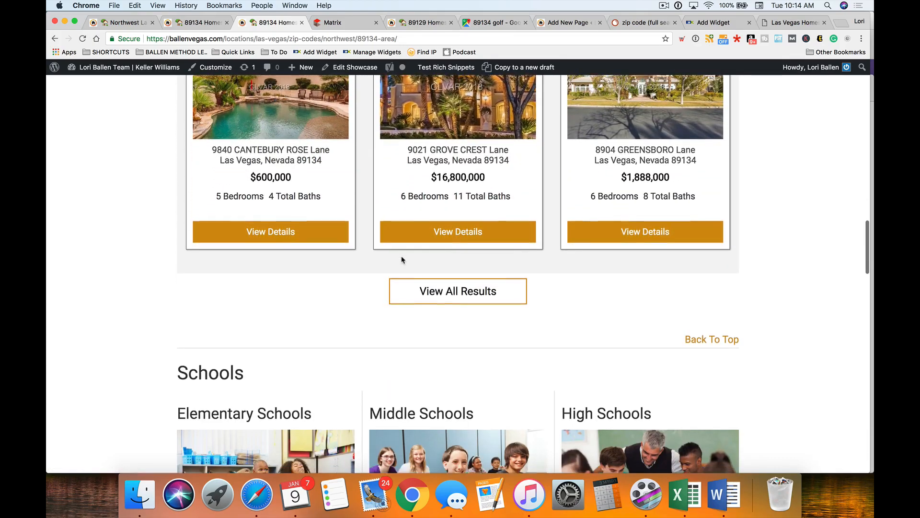
{"action": "scroll", "coordinate": [401, 260], "scroll_direction": "down", "scroll_amount": 6}
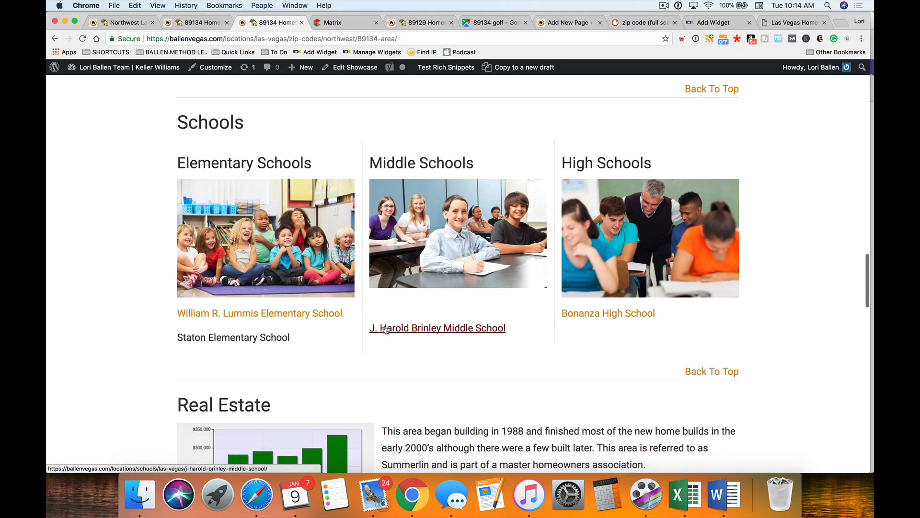
{"action": "scroll", "coordinate": [386, 330], "scroll_direction": "down", "scroll_amount": 8}
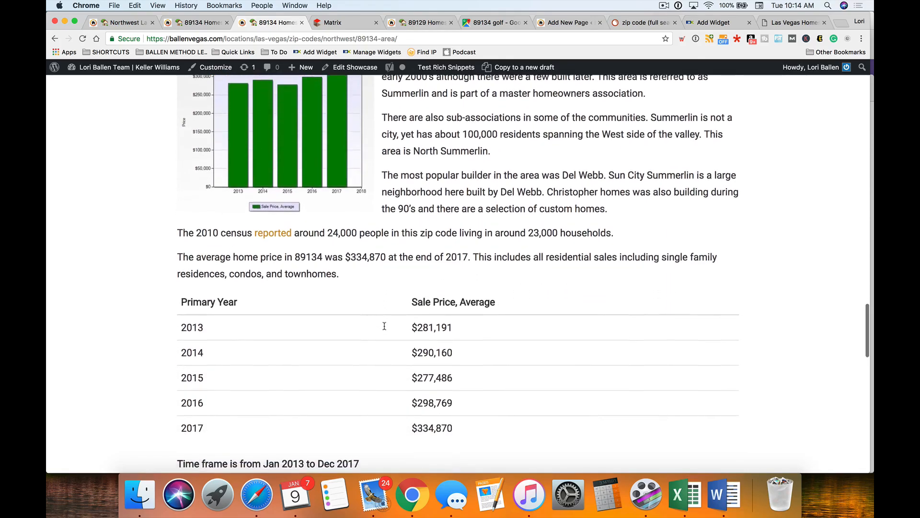
{"action": "scroll", "coordinate": [384, 326], "scroll_direction": "down", "scroll_amount": 10}
{"action": "scroll", "coordinate": [385, 326], "scroll_direction": "down", "scroll_amount": 2}
{"action": "scroll", "coordinate": [220, 144], "scroll_direction": "up", "scroll_amount": 1}
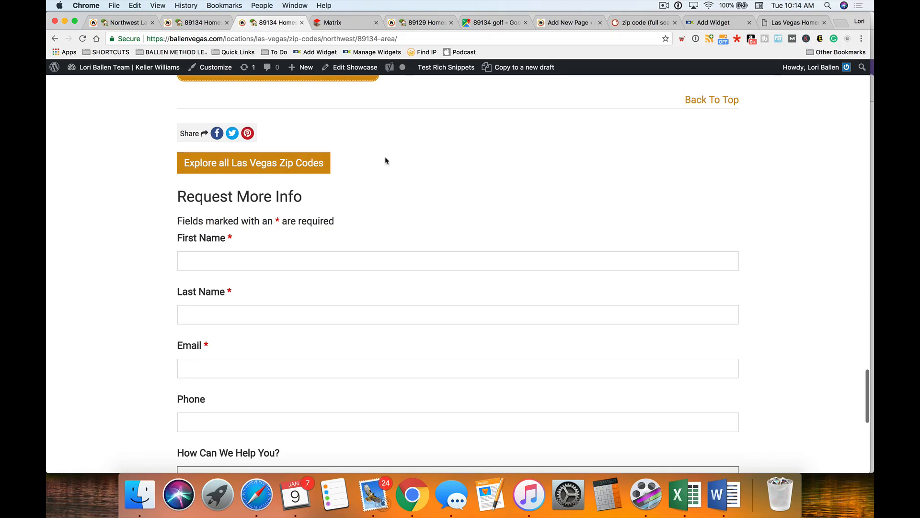
{"action": "scroll", "coordinate": [523, 154], "scroll_direction": "up", "scroll_amount": 12}
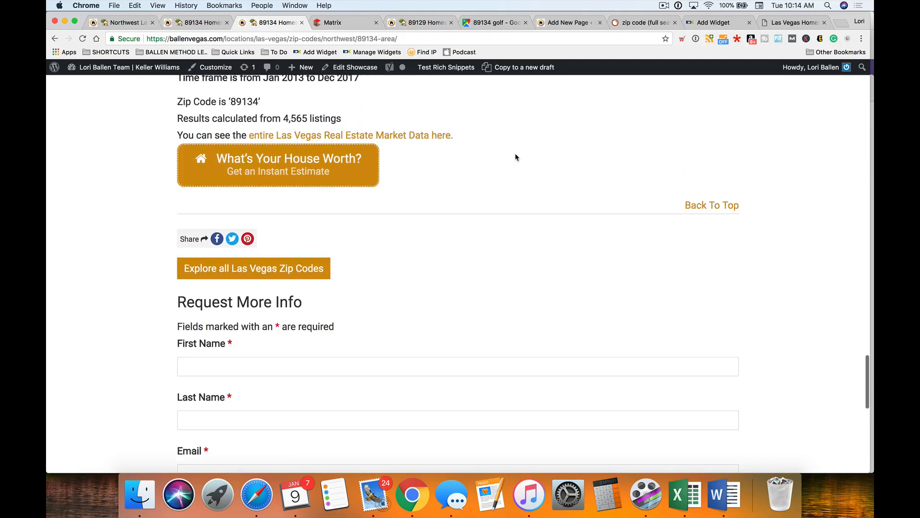
{"action": "scroll", "coordinate": [516, 158], "scroll_direction": "up", "scroll_amount": 10}
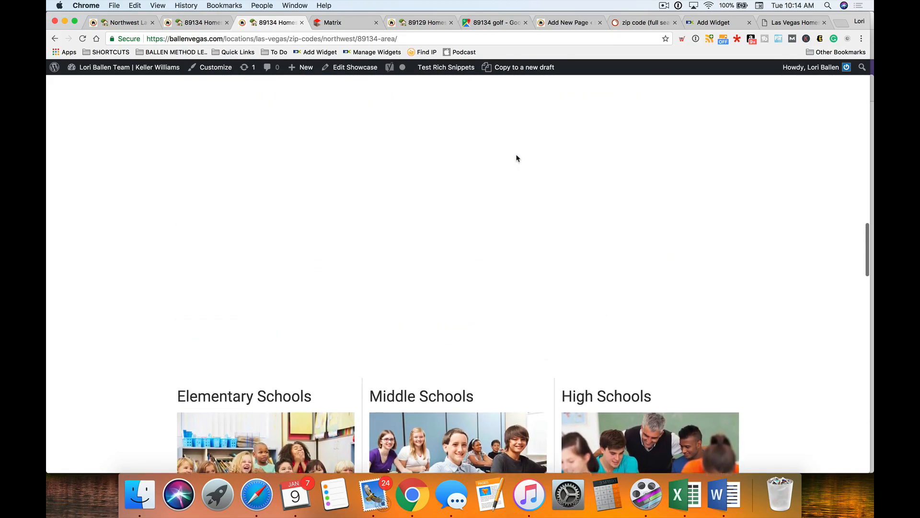
- Scroll through the 89129 Homes For Sale page for comparison
{"action": "left_click", "coordinate": [423, 23]}
{"action": "scroll", "coordinate": [326, 182], "scroll_direction": "up", "scroll_amount": 20}
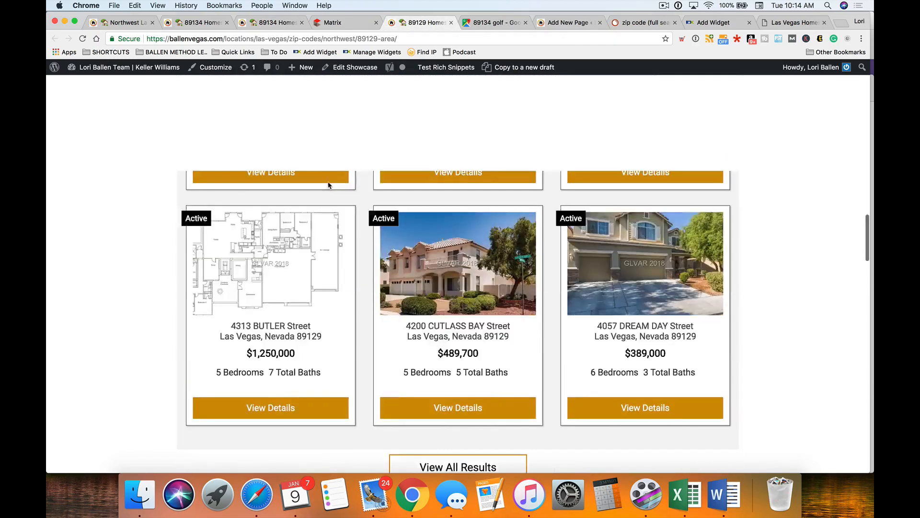
{"action": "scroll", "coordinate": [268, 229], "scroll_direction": "down", "scroll_amount": 5}
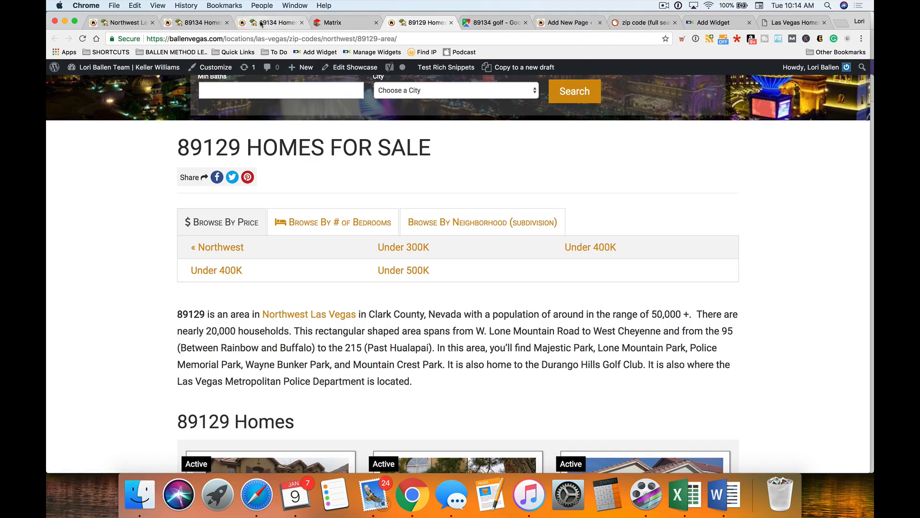
{"action": "scroll", "coordinate": [533, 102], "scroll_direction": "up", "scroll_amount": 5}
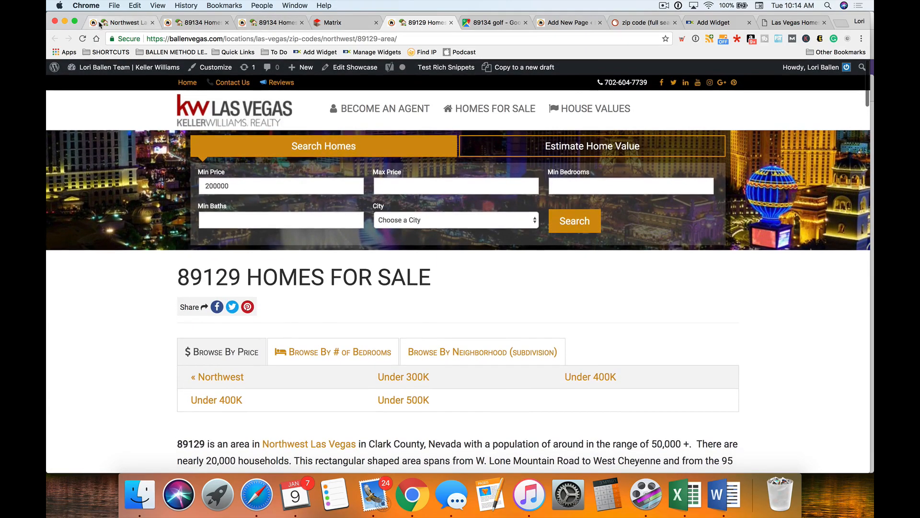
- Browse the Northwest Las Vegas zip code pages, ending on the 89128 Homes For Sale page
{"action": "left_click", "coordinate": [101, 25]}
{"action": "scroll", "coordinate": [426, 290], "scroll_direction": "down", "scroll_amount": 1}
{"action": "scroll", "coordinate": [426, 289], "scroll_direction": "up", "scroll_amount": 4}
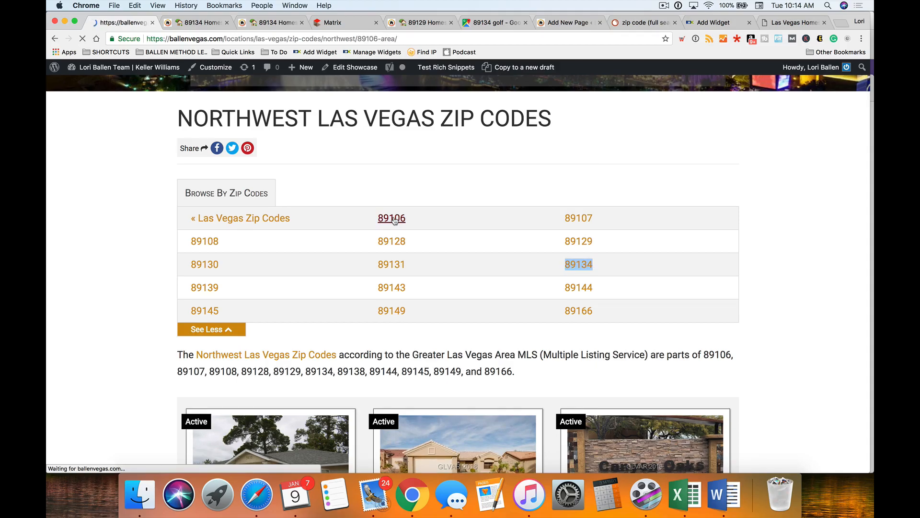
{"action": "scroll", "coordinate": [154, 288], "scroll_direction": "down", "scroll_amount": 3}
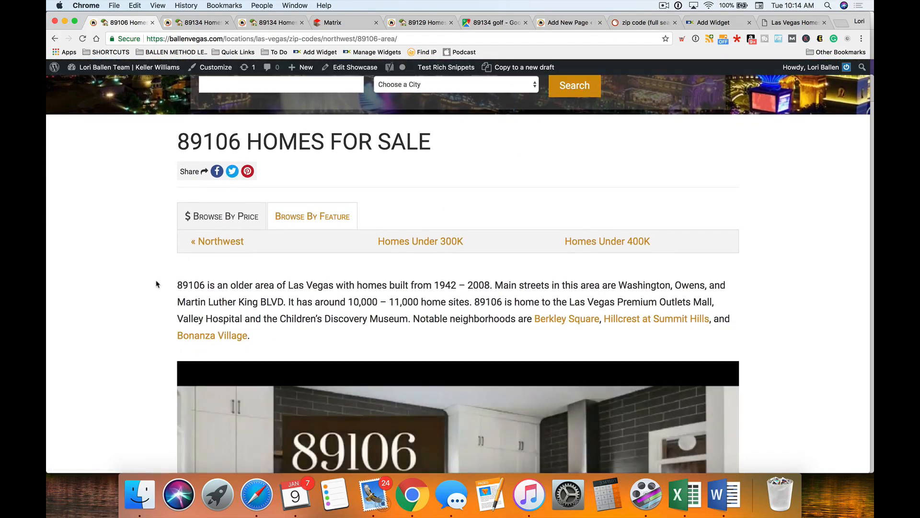
{"action": "scroll", "coordinate": [121, 292], "scroll_direction": "down", "scroll_amount": 6}
{"action": "scroll", "coordinate": [121, 291], "scroll_direction": "up", "scroll_amount": 4}
{"action": "scroll", "coordinate": [121, 291], "scroll_direction": "down", "scroll_amount": 8}
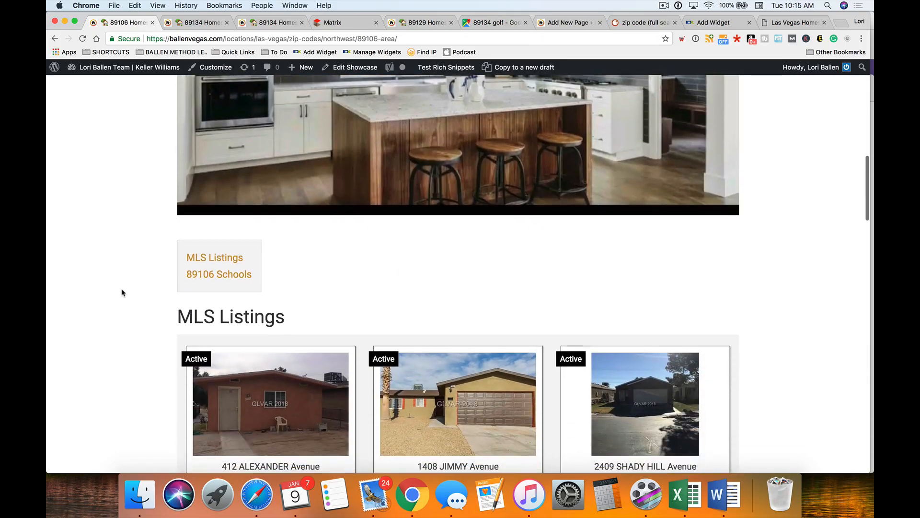
{"action": "scroll", "coordinate": [107, 288], "scroll_direction": "down", "scroll_amount": 15}
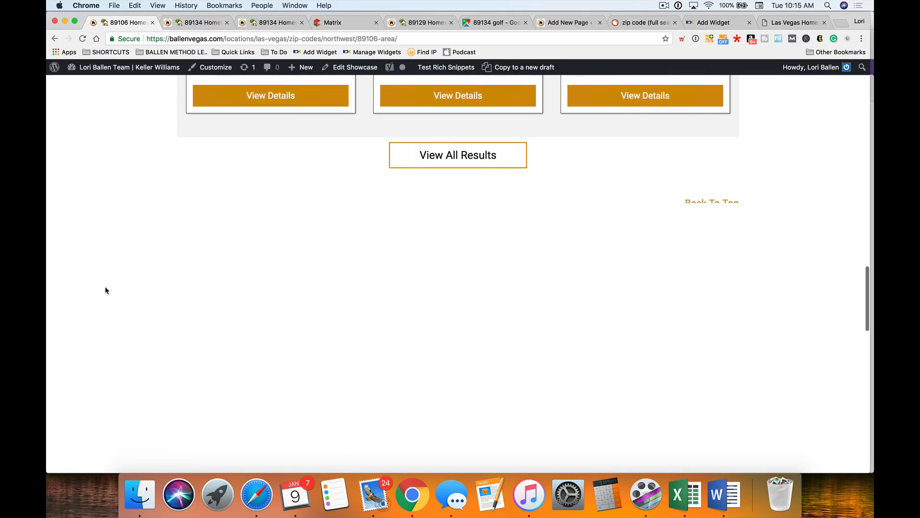
{"action": "scroll", "coordinate": [107, 289], "scroll_direction": "down", "scroll_amount": 17}
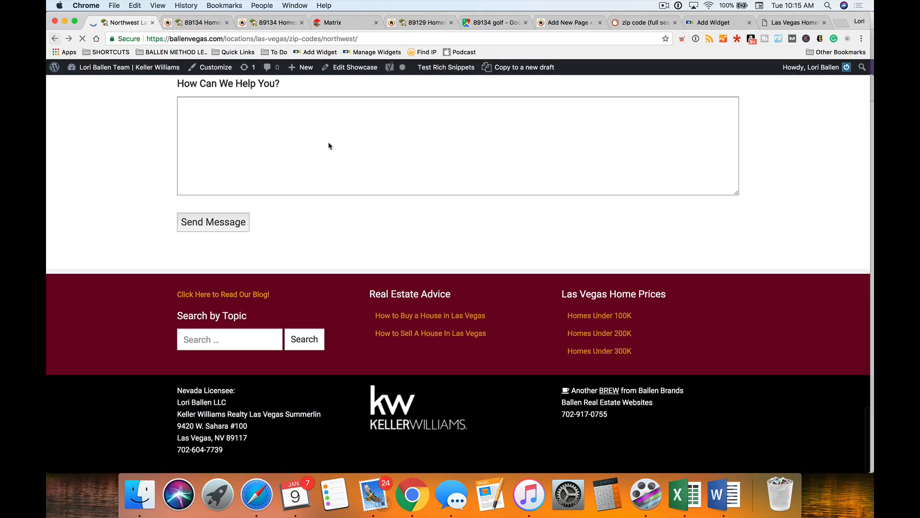
{"action": "scroll", "coordinate": [477, 223], "scroll_direction": "down", "scroll_amount": 4}
{"action": "scroll", "coordinate": [455, 206], "scroll_direction": "up", "scroll_amount": 2}
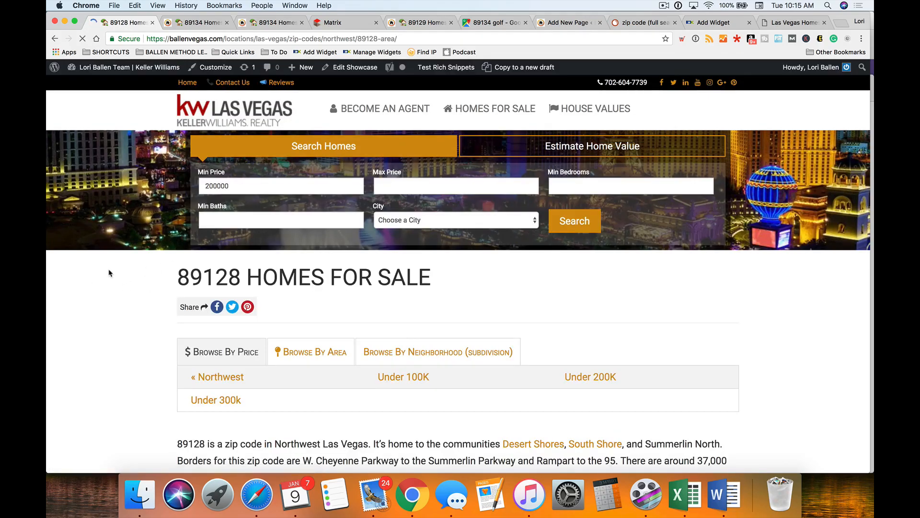
{"action": "scroll", "coordinate": [109, 274], "scroll_direction": "down", "scroll_amount": 10}
{"action": "scroll", "coordinate": [115, 274], "scroll_direction": "down", "scroll_amount": 10}
{"action": "scroll", "coordinate": [115, 274], "scroll_direction": "down", "scroll_amount": 15}
{"action": "scroll", "coordinate": [115, 274], "scroll_direction": "down", "scroll_amount": 8}
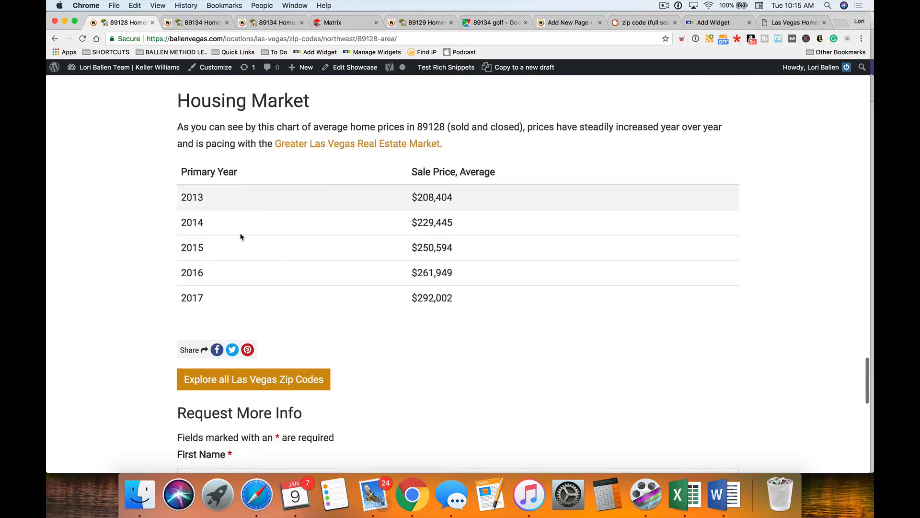
{"action": "scroll", "coordinate": [360, 241], "scroll_direction": "down", "scroll_amount": 3}
{"action": "scroll", "coordinate": [361, 241], "scroll_direction": "up", "scroll_amount": 20}
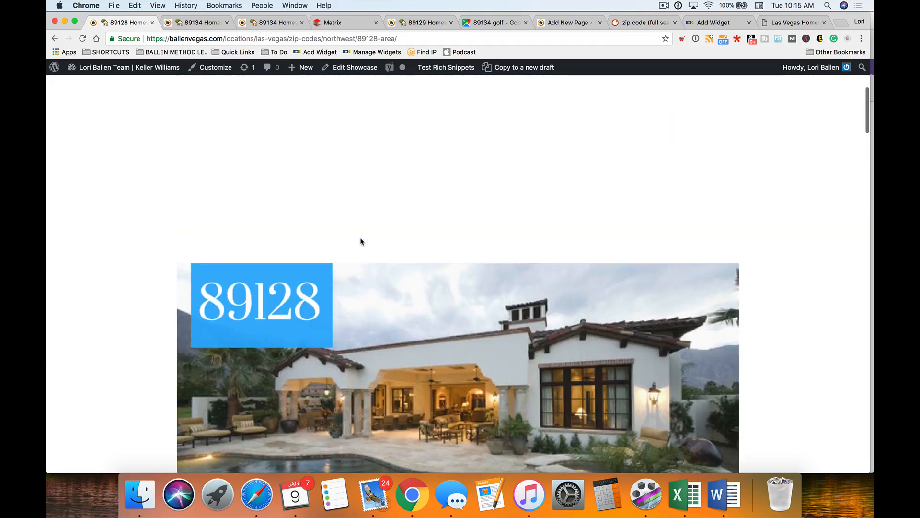
{"action": "scroll", "coordinate": [360, 241], "scroll_direction": "up", "scroll_amount": 8}
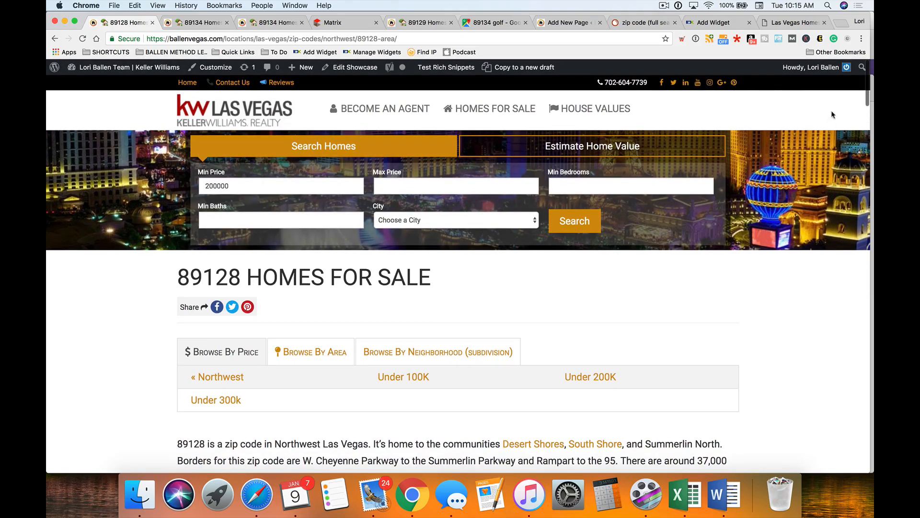